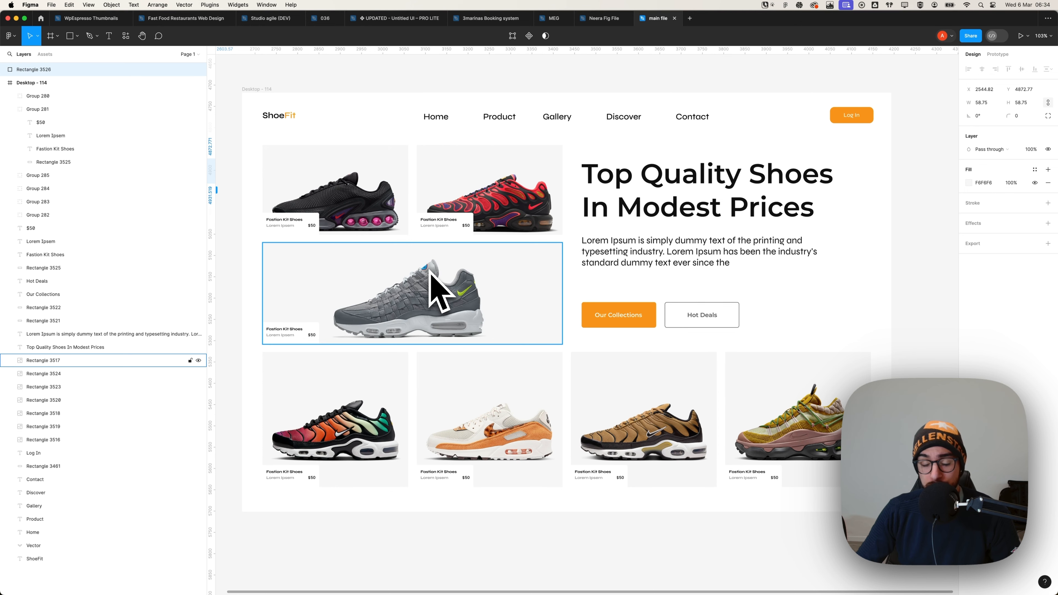
Switch to the Bricks editor in Chrome and add a section with a container to the empty canvas
key(super+Tab)
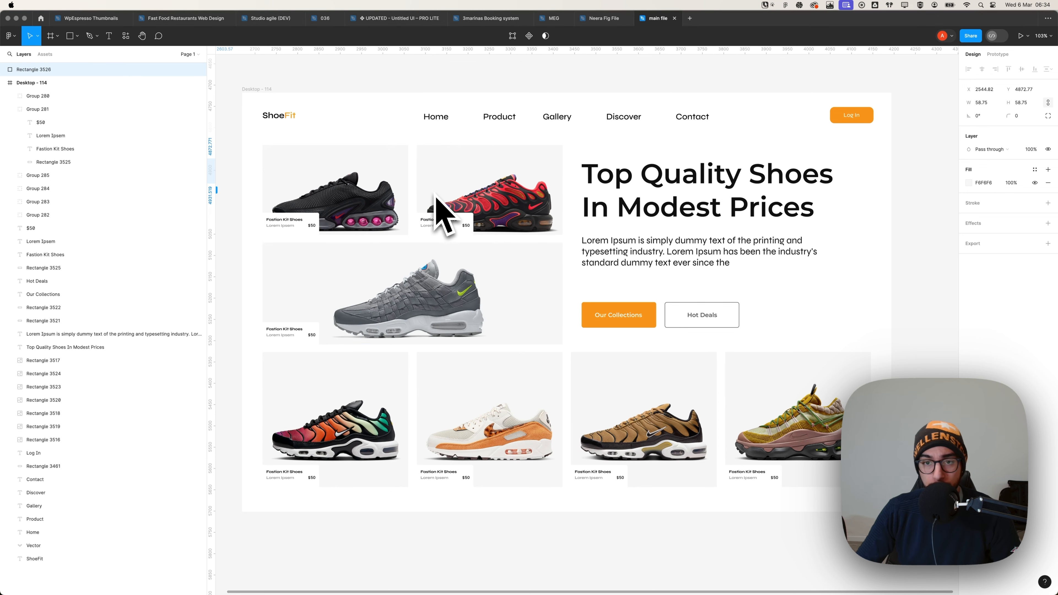
click(498, 308)
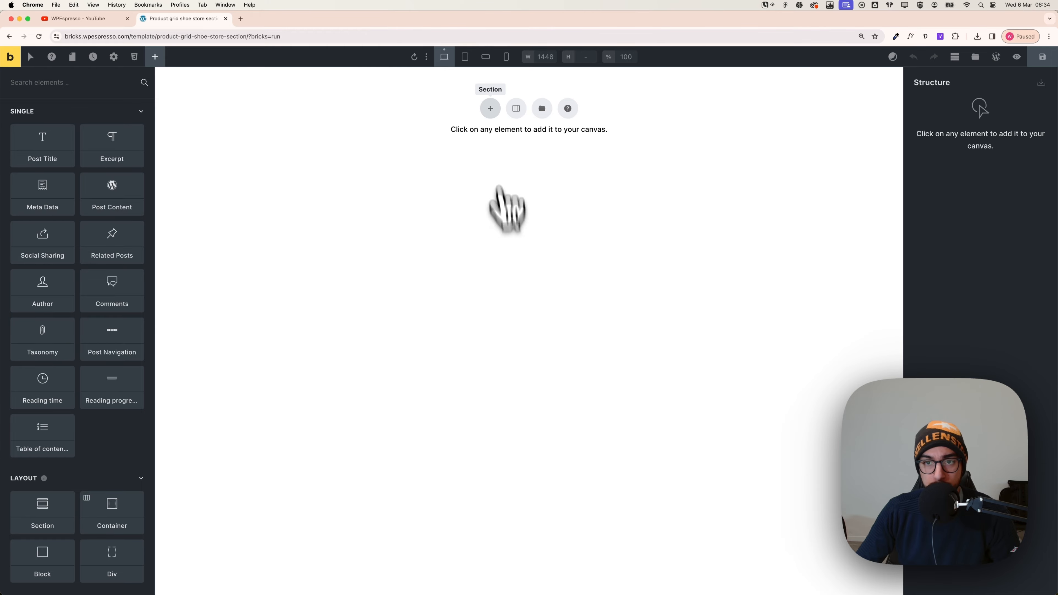
click(490, 109)
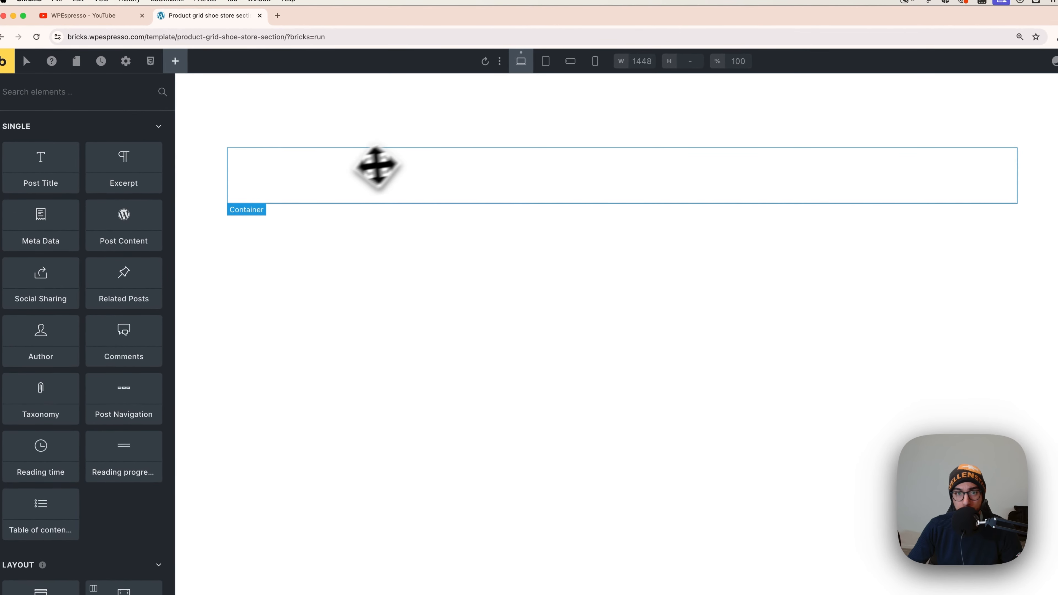
Make the container a grid with template columns var(--grid-2) and a gap of var(--space-xl)
click(343, 177)
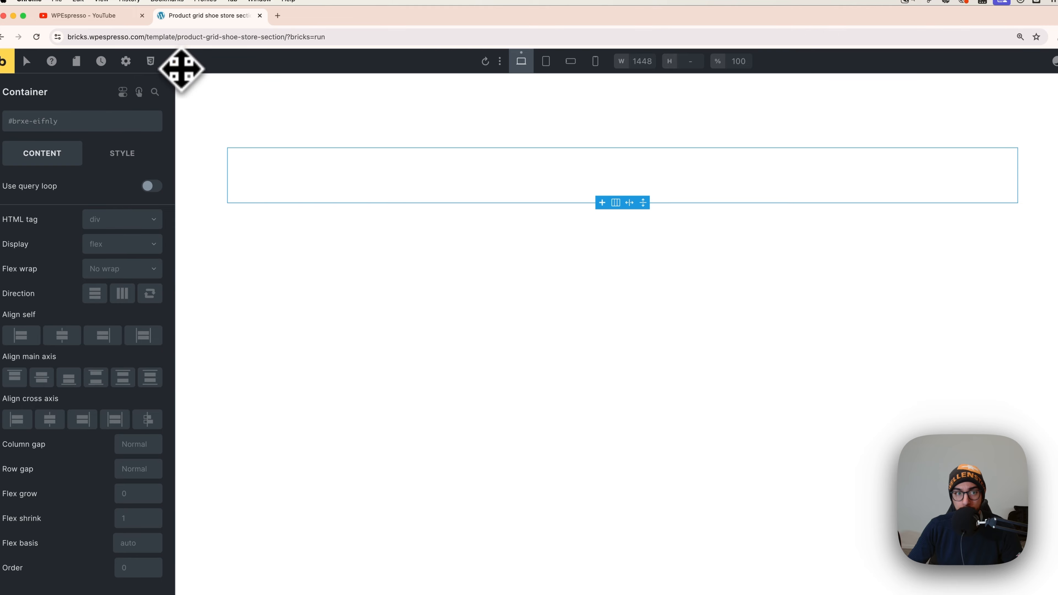
click(108, 245)
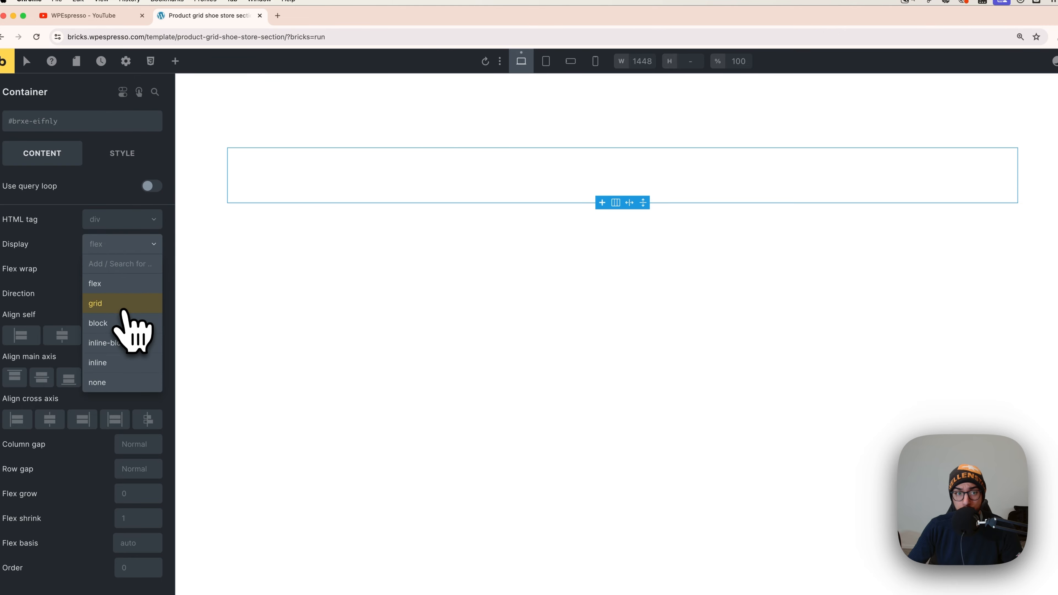
click(119, 303)
click(103, 311)
right_click(96, 313)
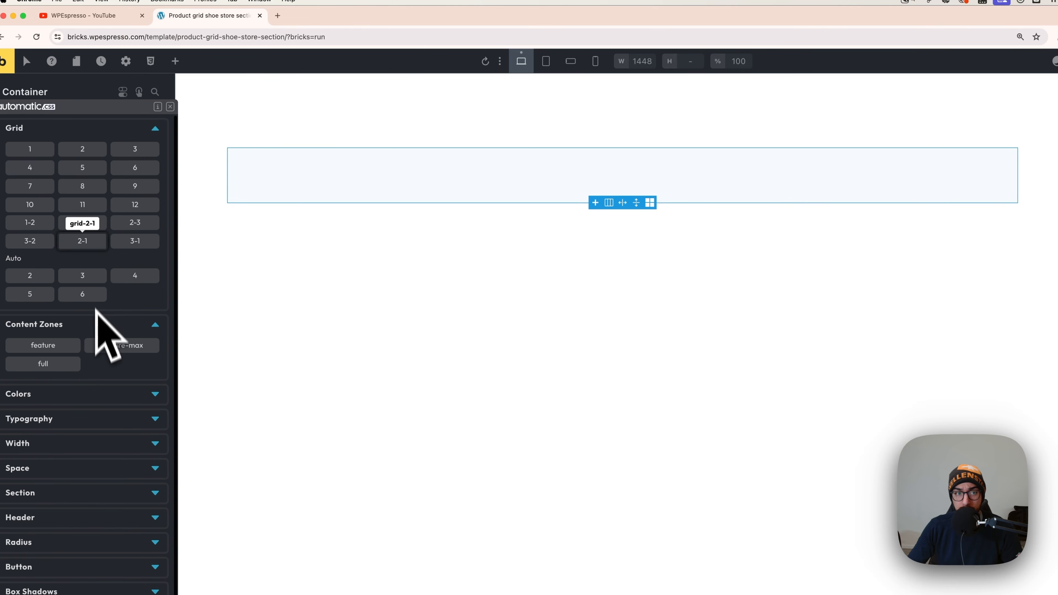
click(86, 155)
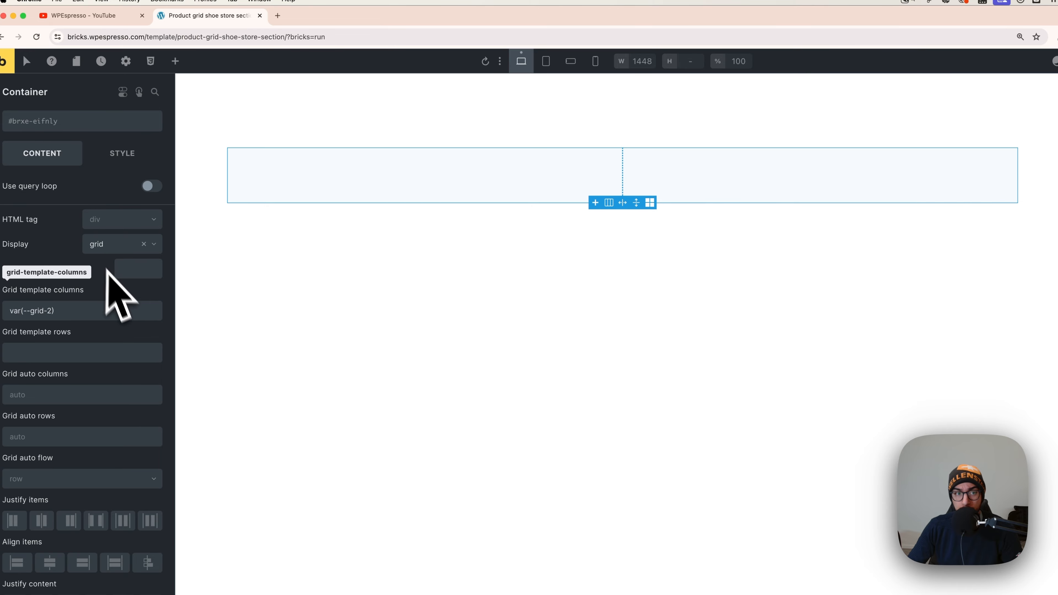
right_click(133, 270)
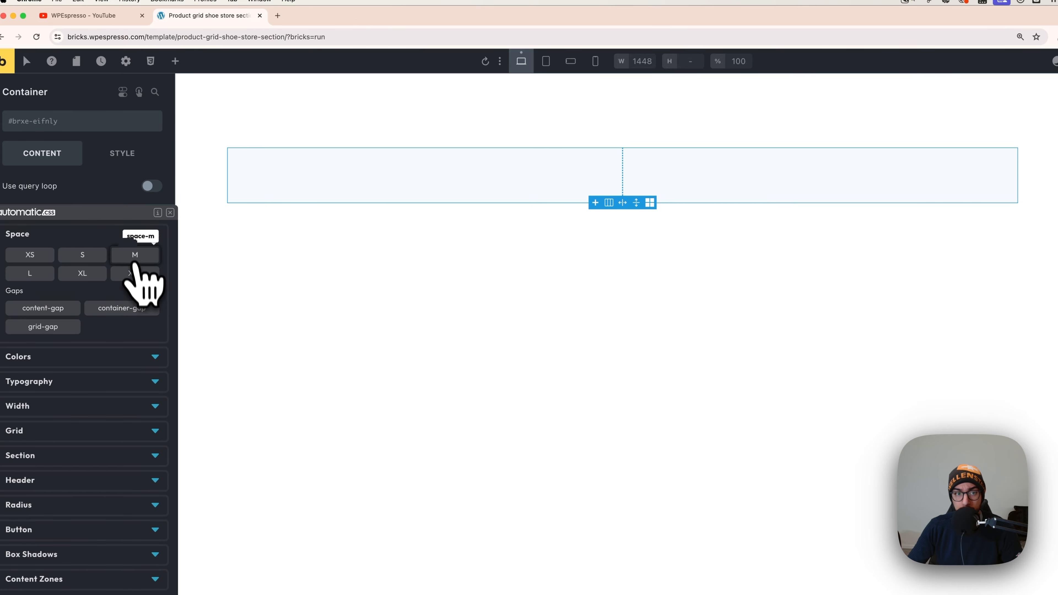
click(101, 275)
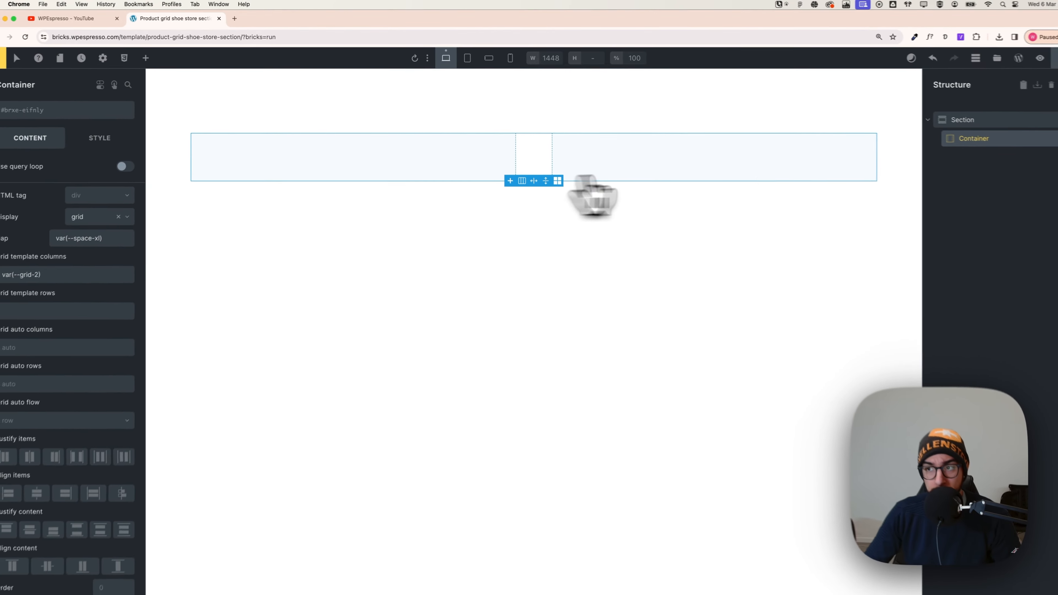
Add a block inside the container and rename it "Block left"
click(155, 56)
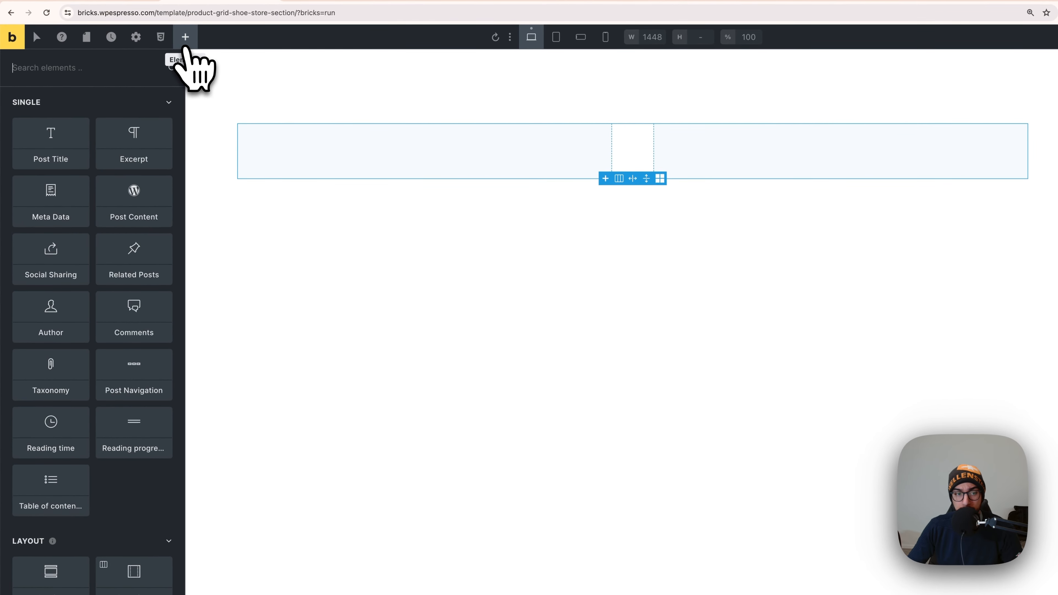
scroll(135, 417, down, 3)
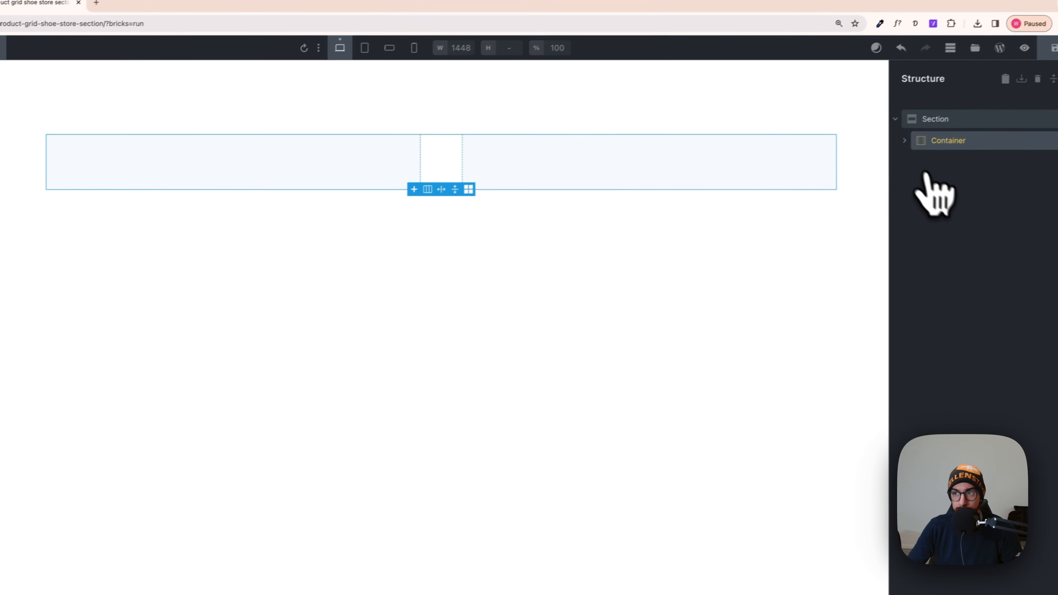
drag(925, 175, 918, 156)
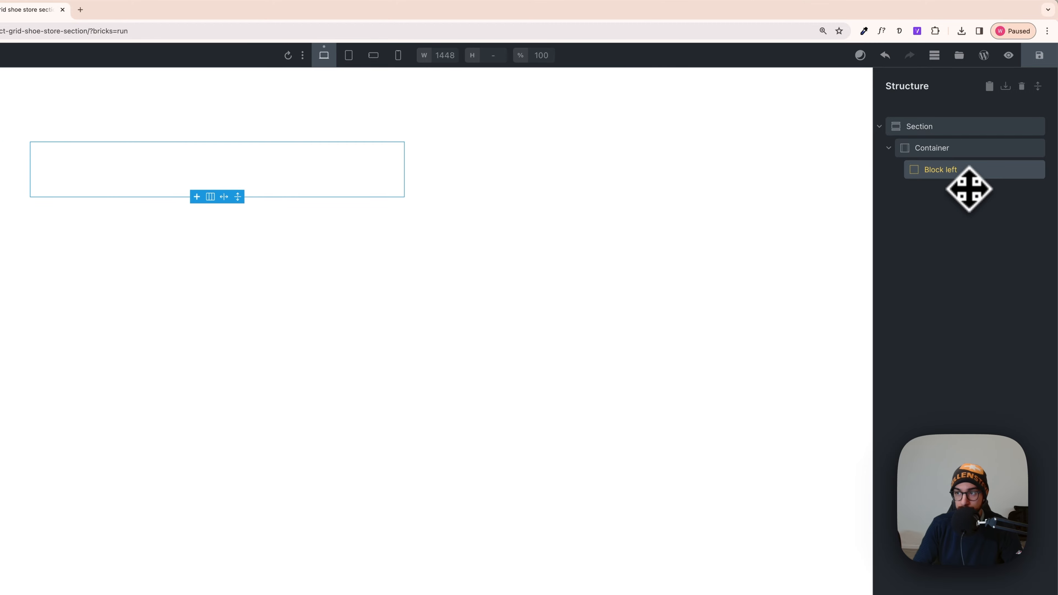
Add a second block inside the container and rename it "Block right"
click(954, 154)
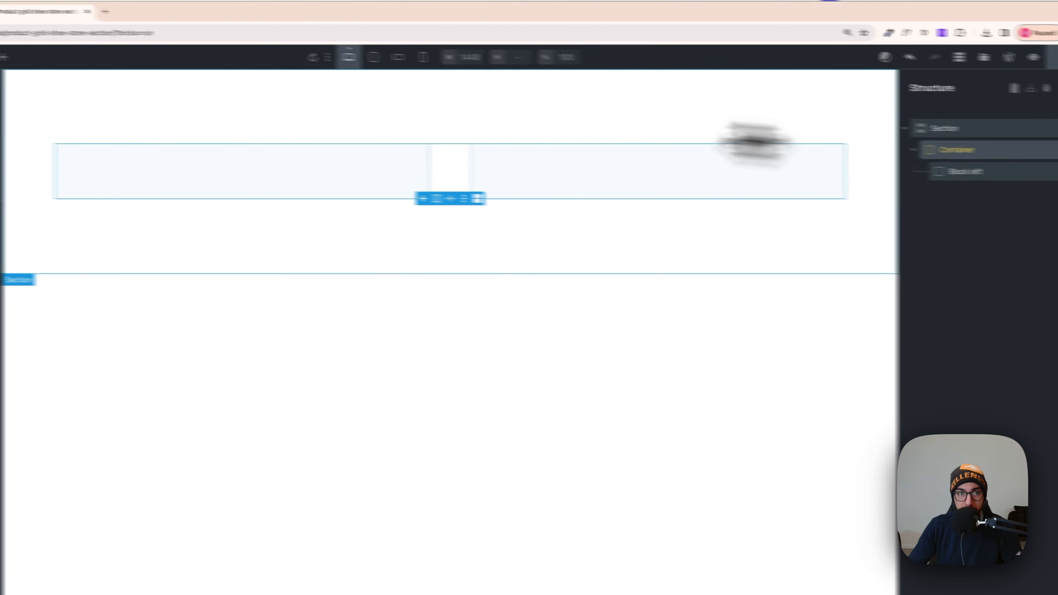
click(130, 66)
scroll(96, 291, down, 5)
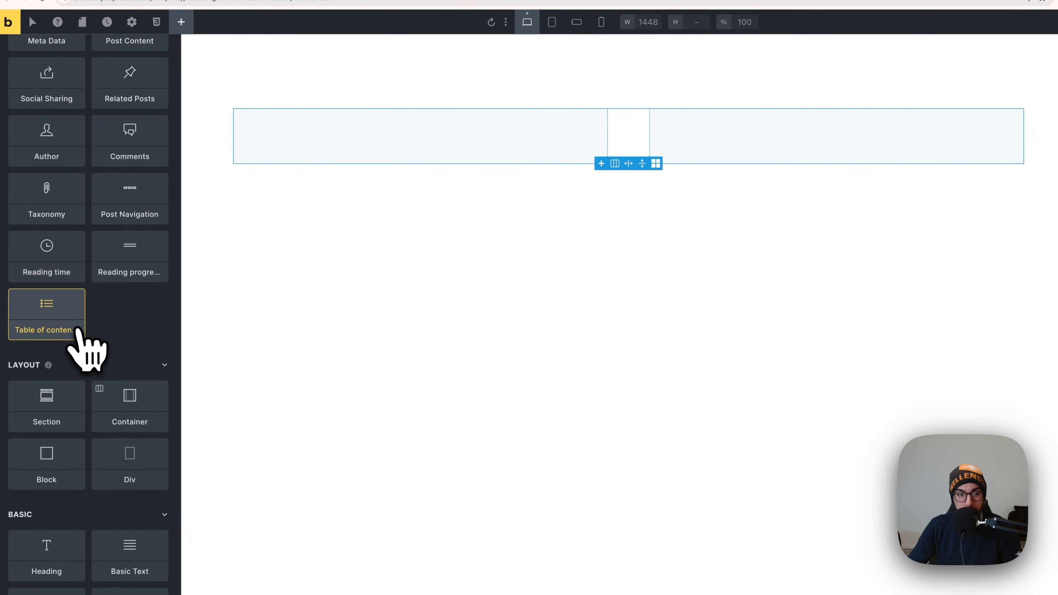
drag(71, 458, 954, 175)
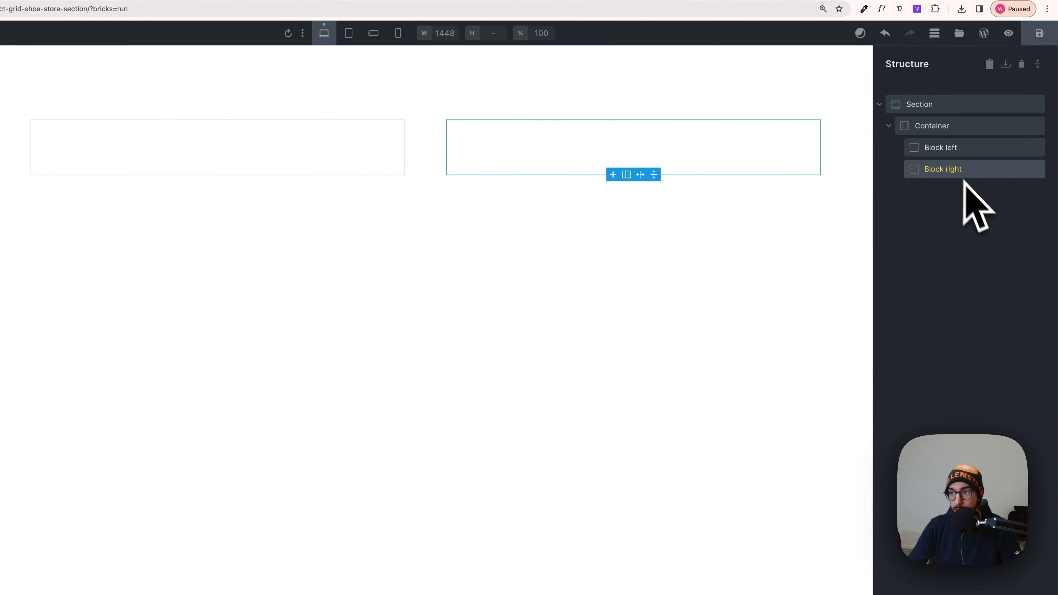
Nest a new block inside Block left and rename it "Block row one"
drag(964, 180, 949, 157)
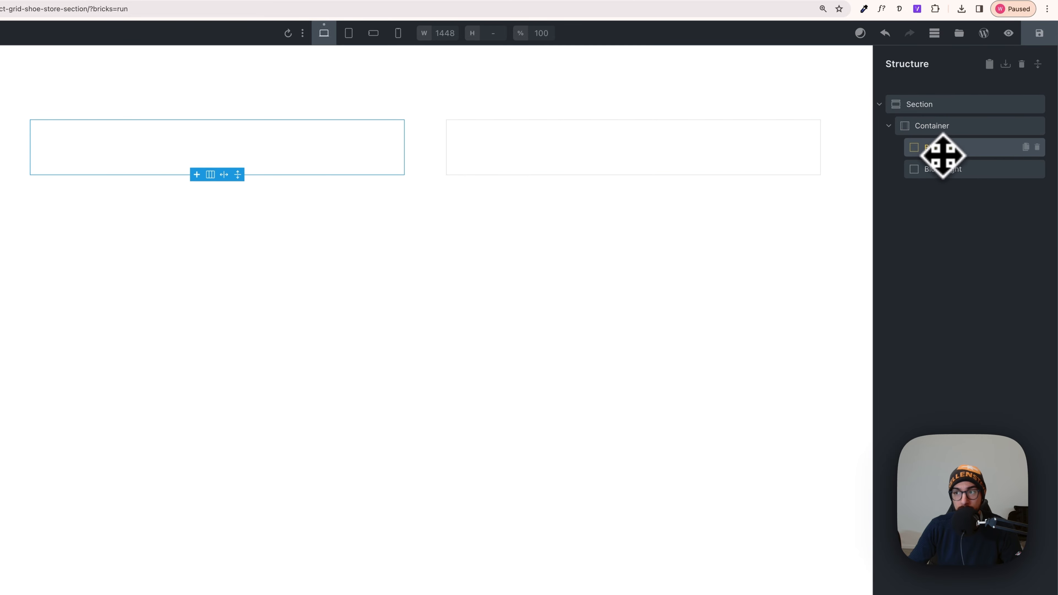
click(175, 43)
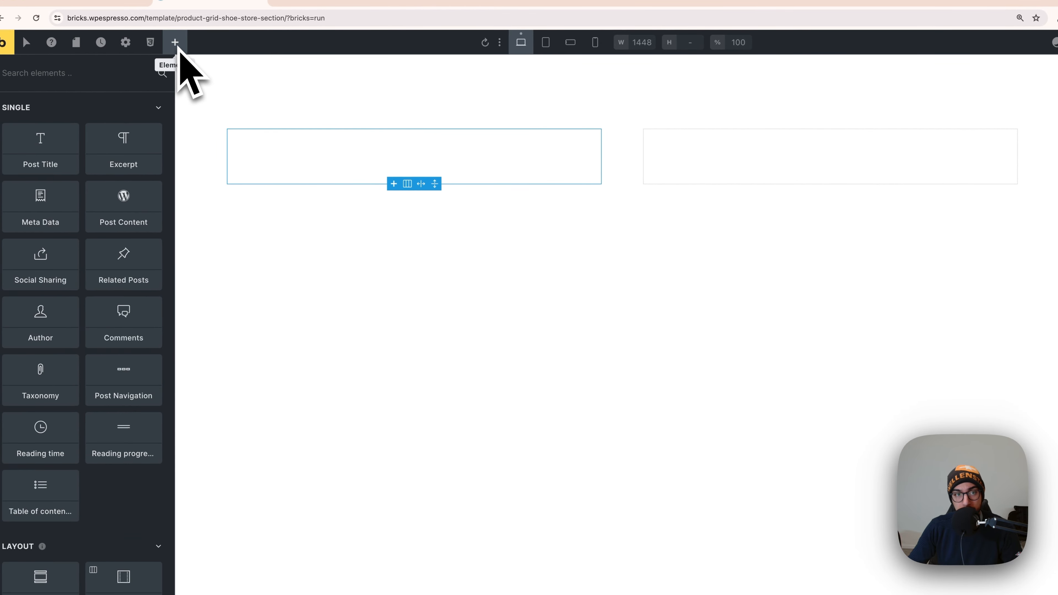
scroll(89, 359, down, 5)
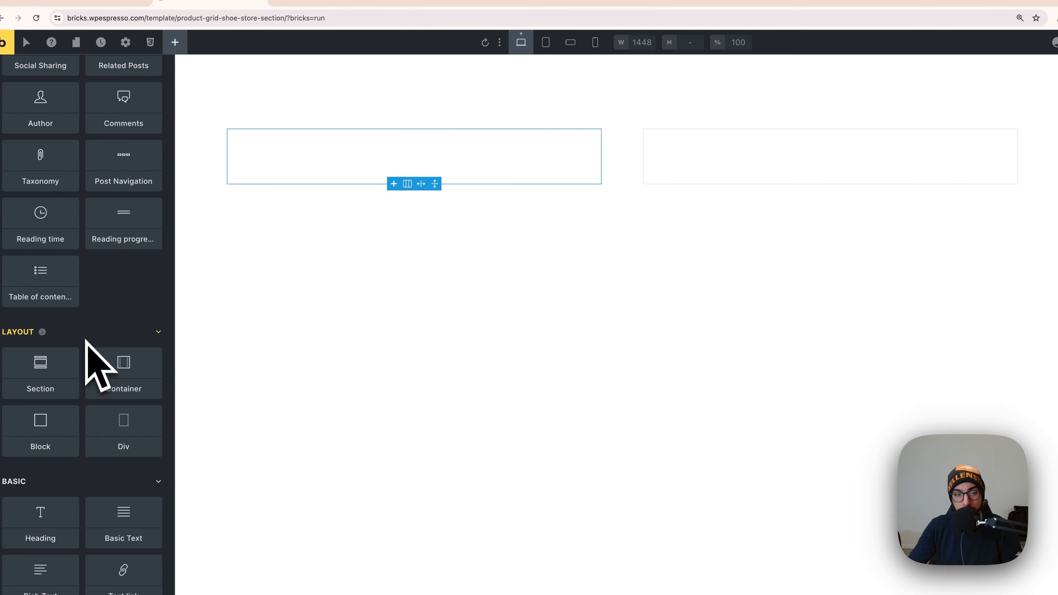
drag(76, 433, 102, 429)
drag(112, 387, 956, 173)
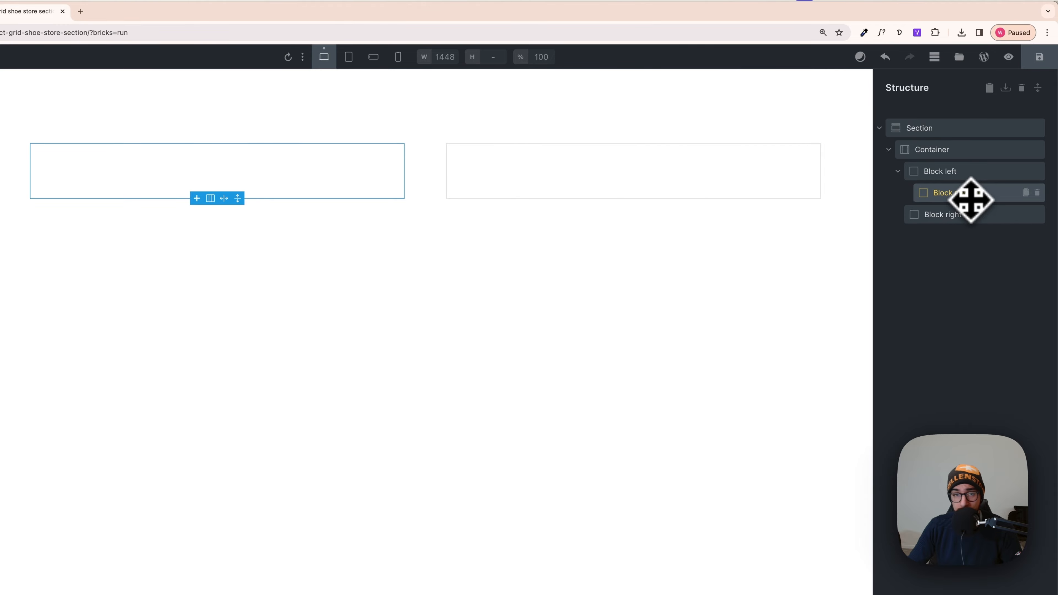
Make Block row one a grid with template columns var(--grid-2) and a gap of var(--space-s)
click(0, 240)
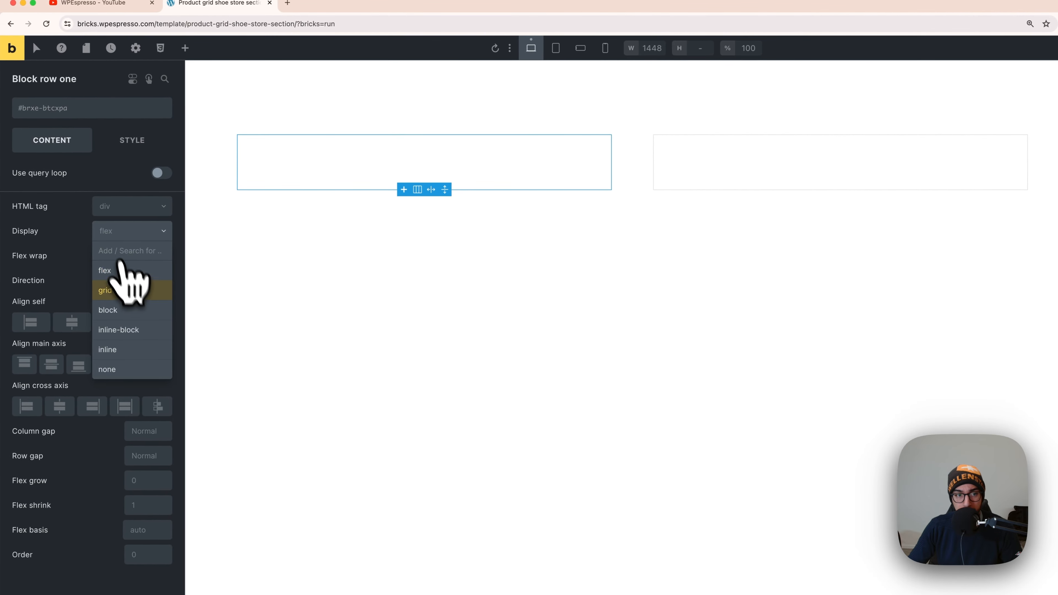
click(125, 290)
click(86, 297)
right_click(71, 298)
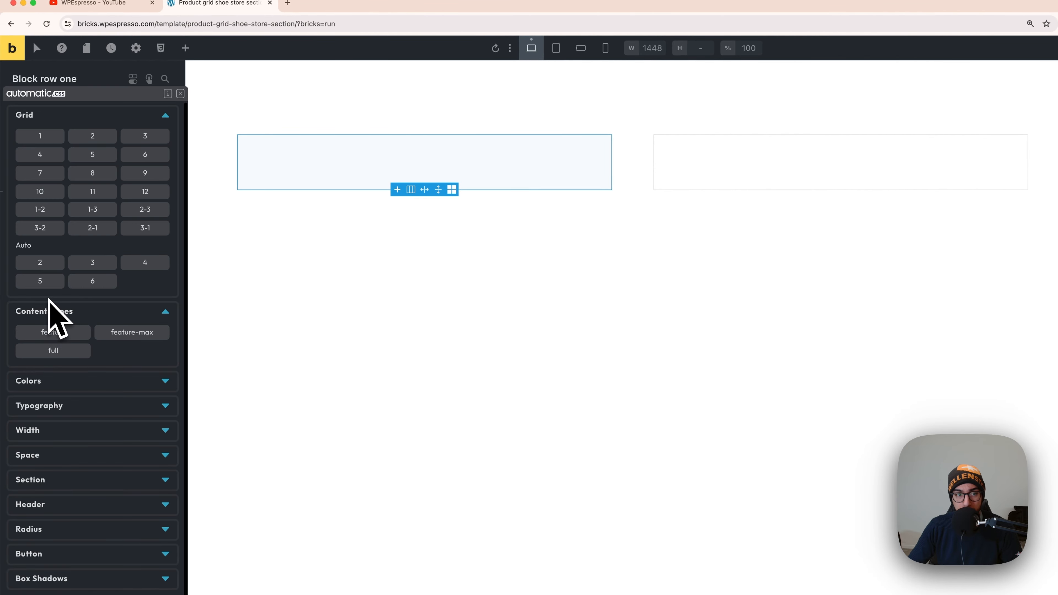
click(92, 137)
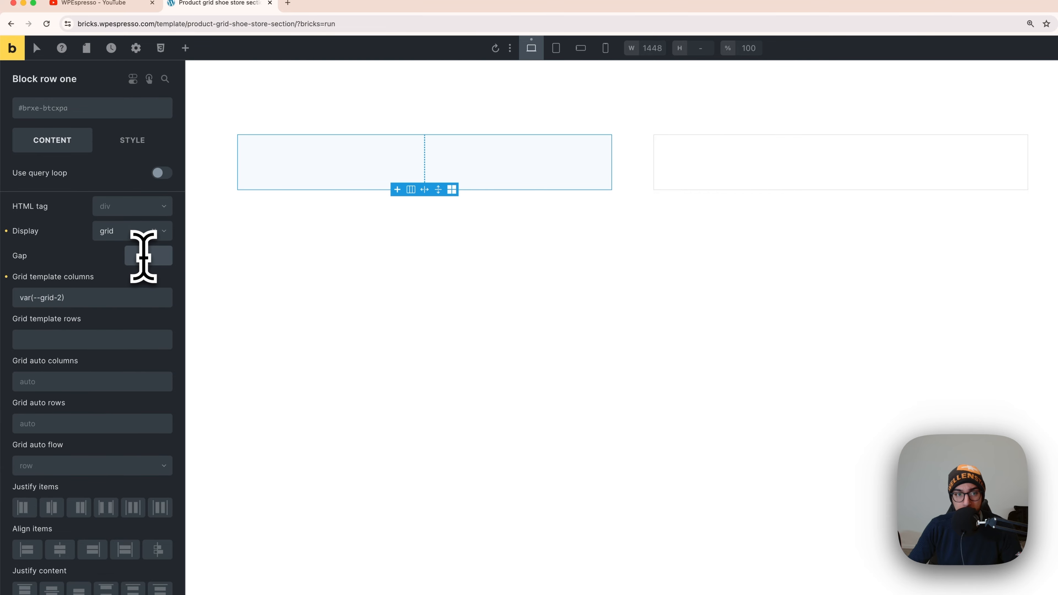
right_click(143, 256)
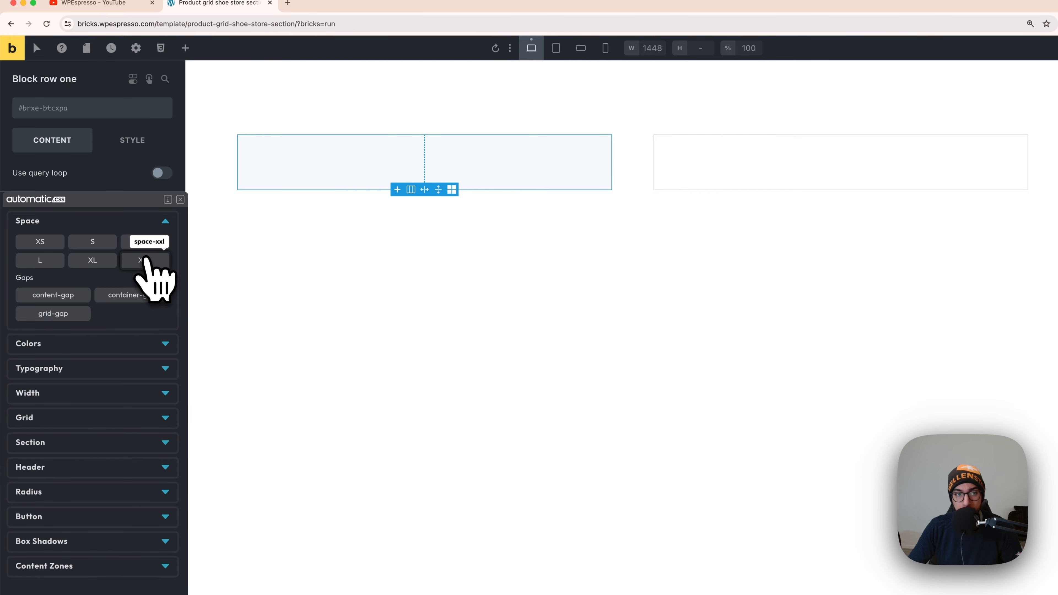
click(112, 245)
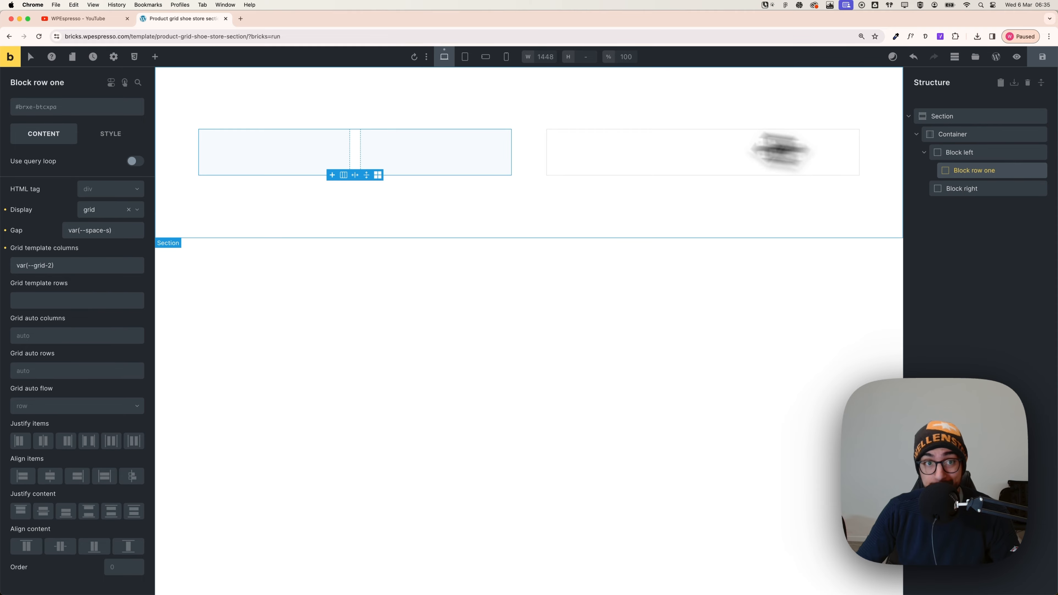
Nest a new block inside Block row one and rename it "Product card one"
click(156, 58)
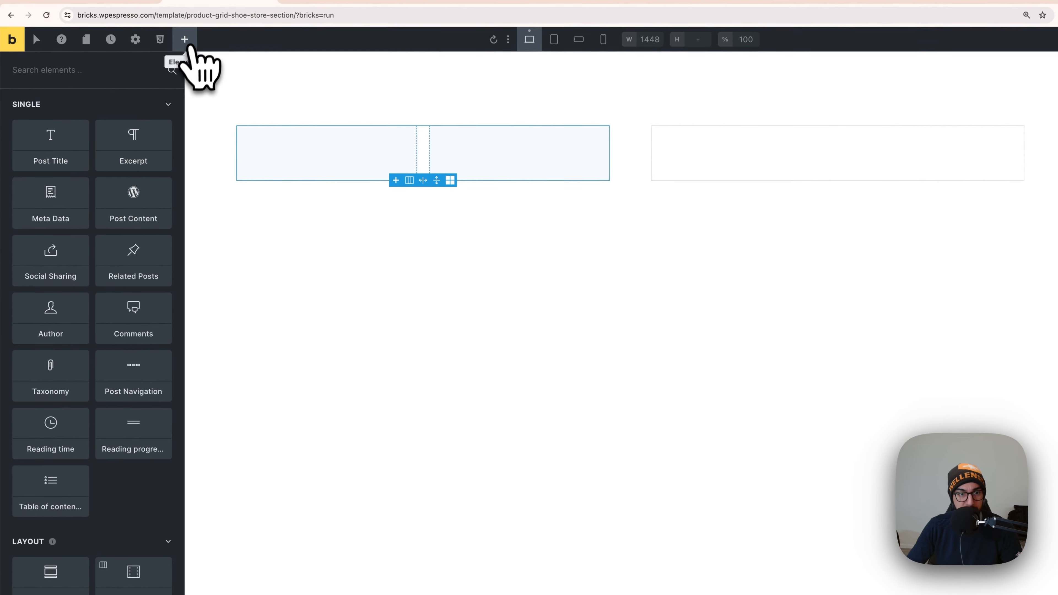
scroll(123, 389, down, 3)
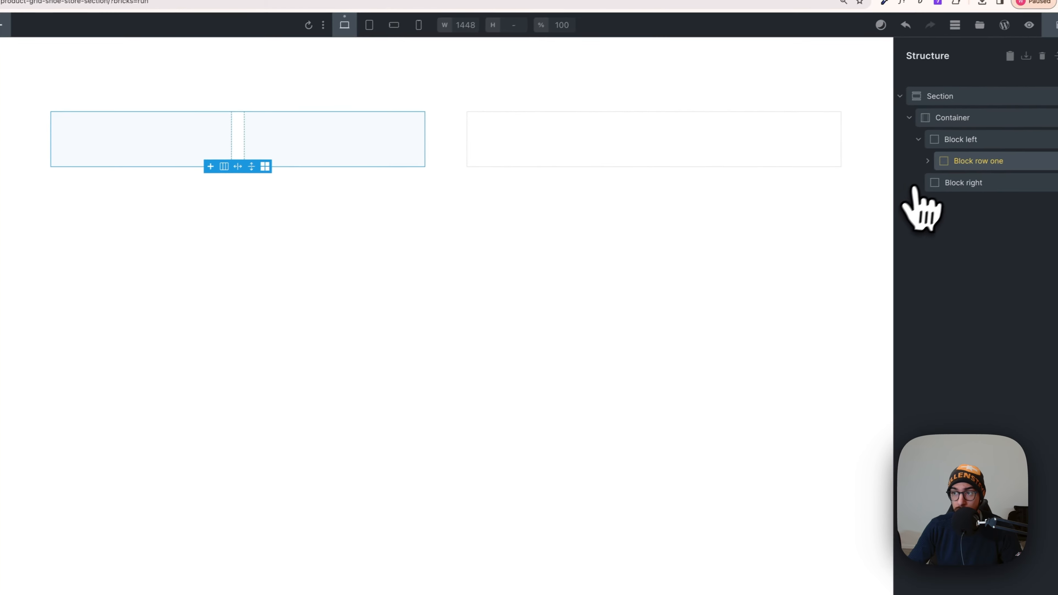
drag(915, 187, 962, 180)
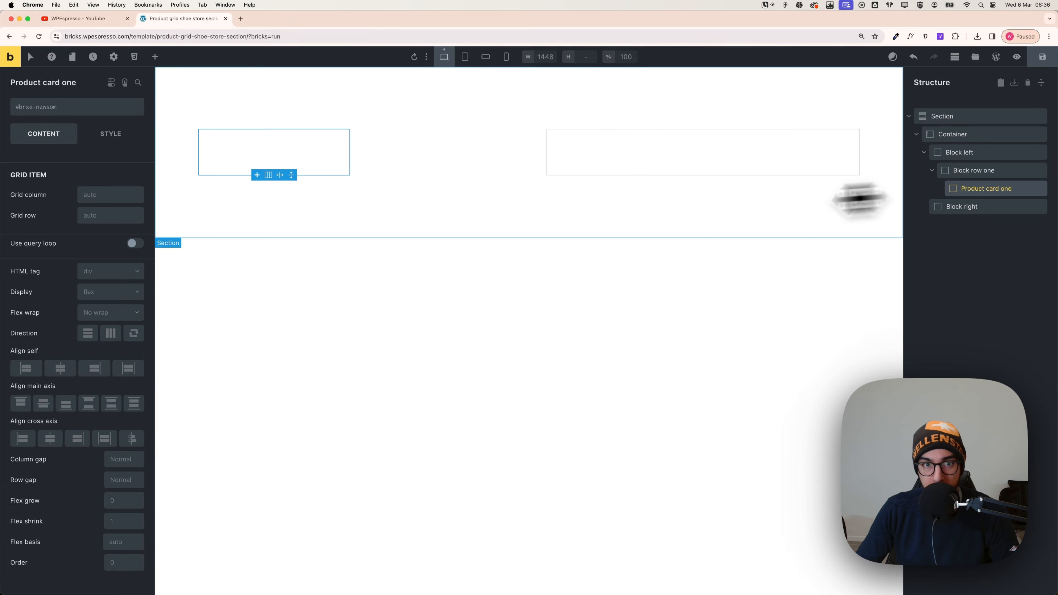
Switch to Figma and examine how the shoe cards and their name and price labels are laid out in the ShoeFit design
key(super+Tab)
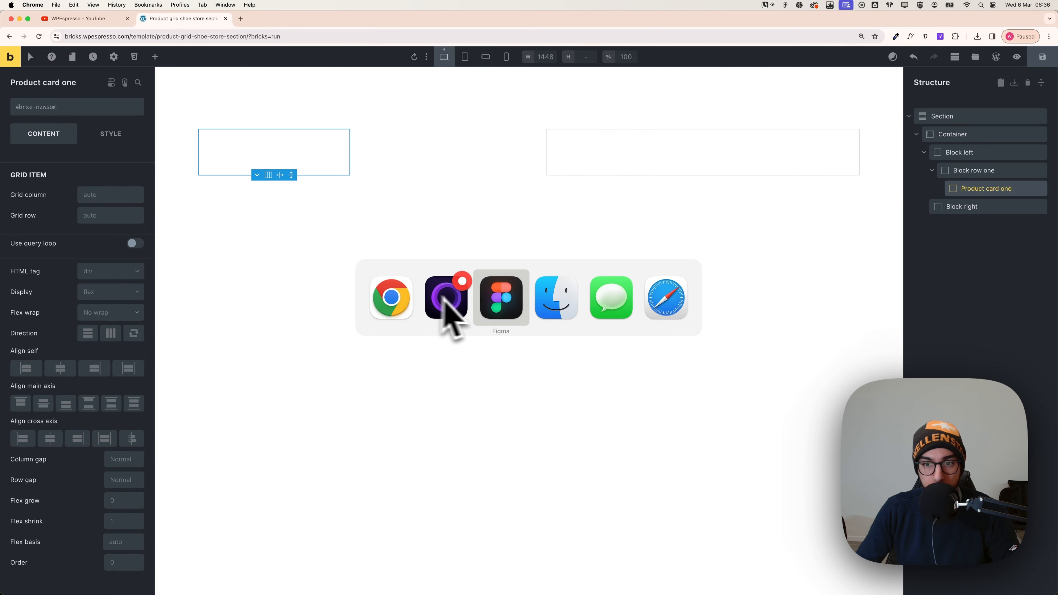
scroll(416, 273, up, 5)
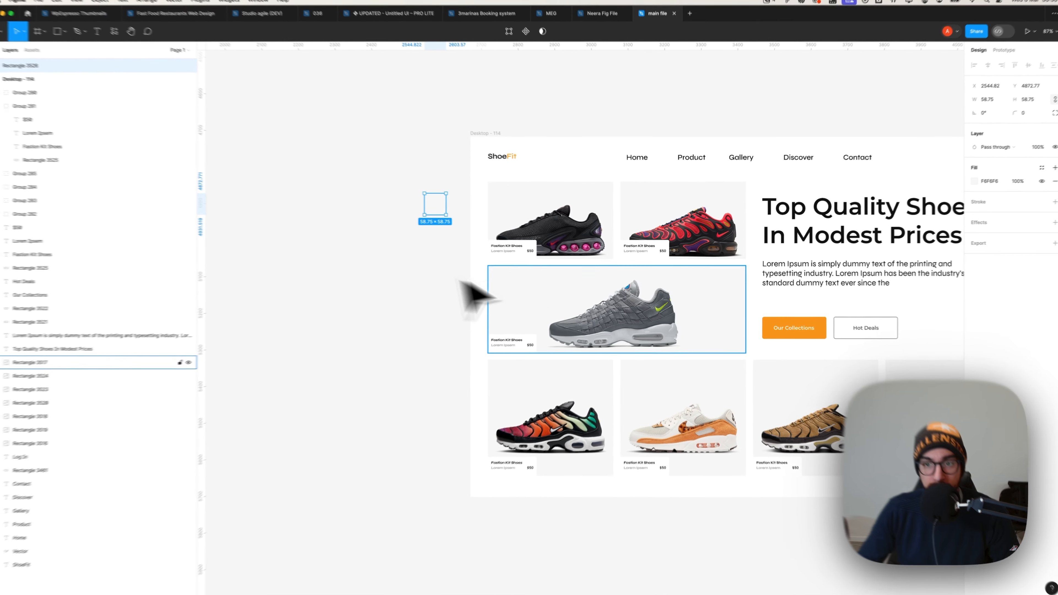
click(593, 300)
double_click(594, 300)
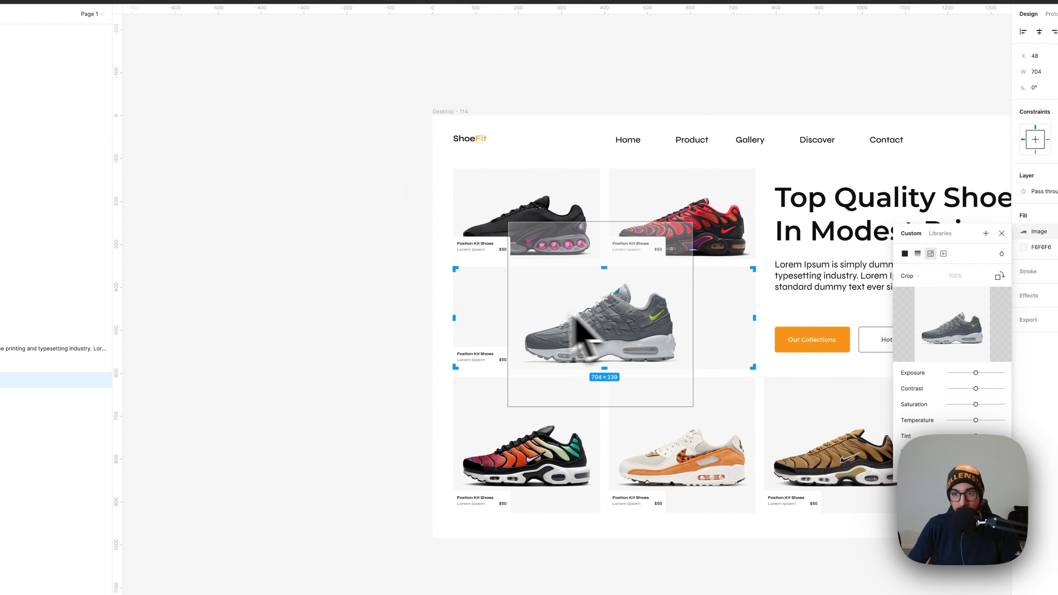
scroll(517, 302, up, 5)
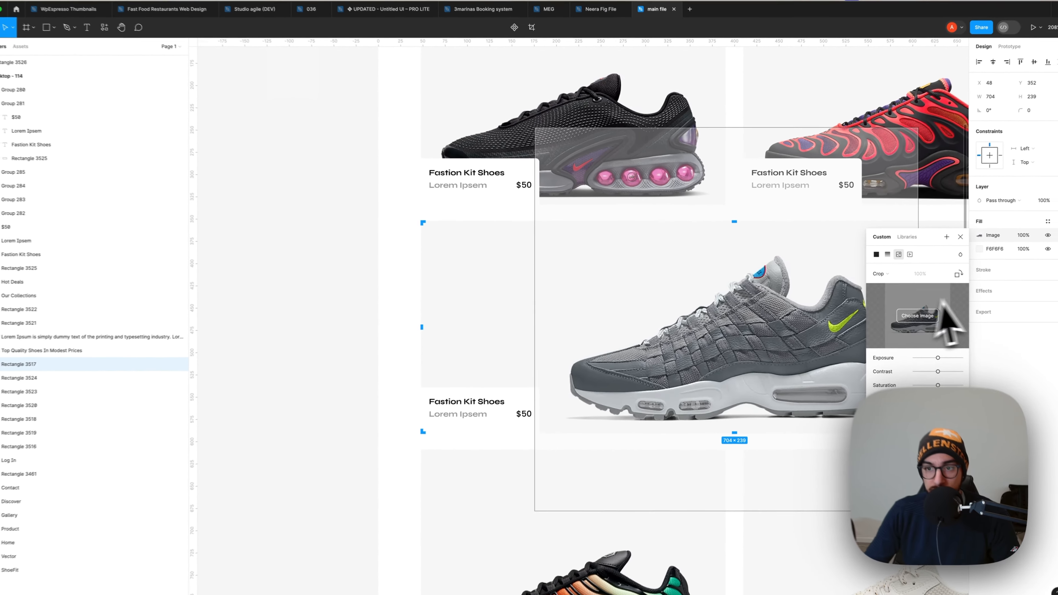
scroll(542, 346, up, 3)
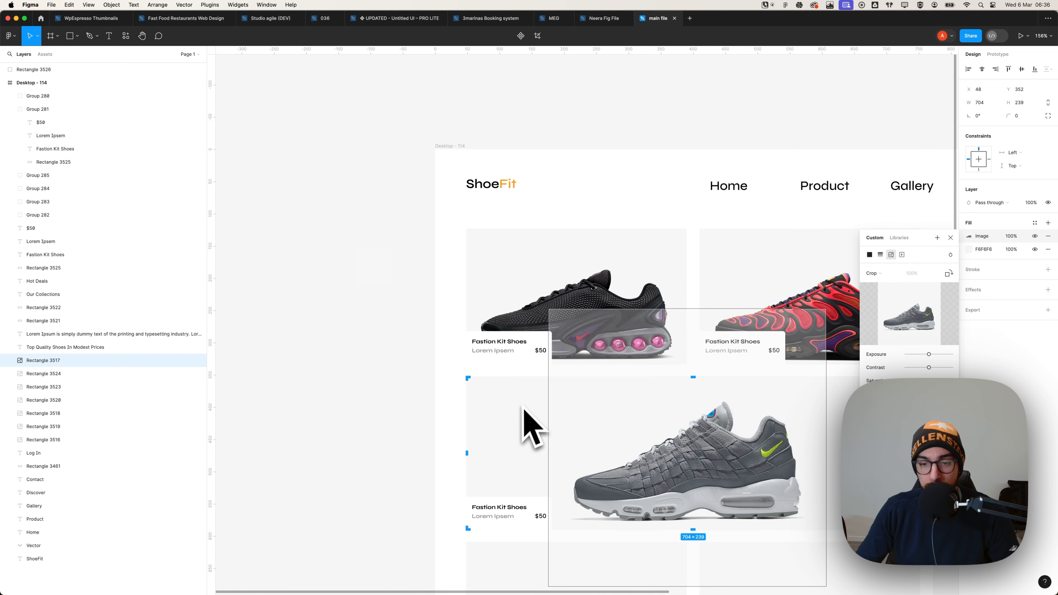
scroll(520, 421, up, 2)
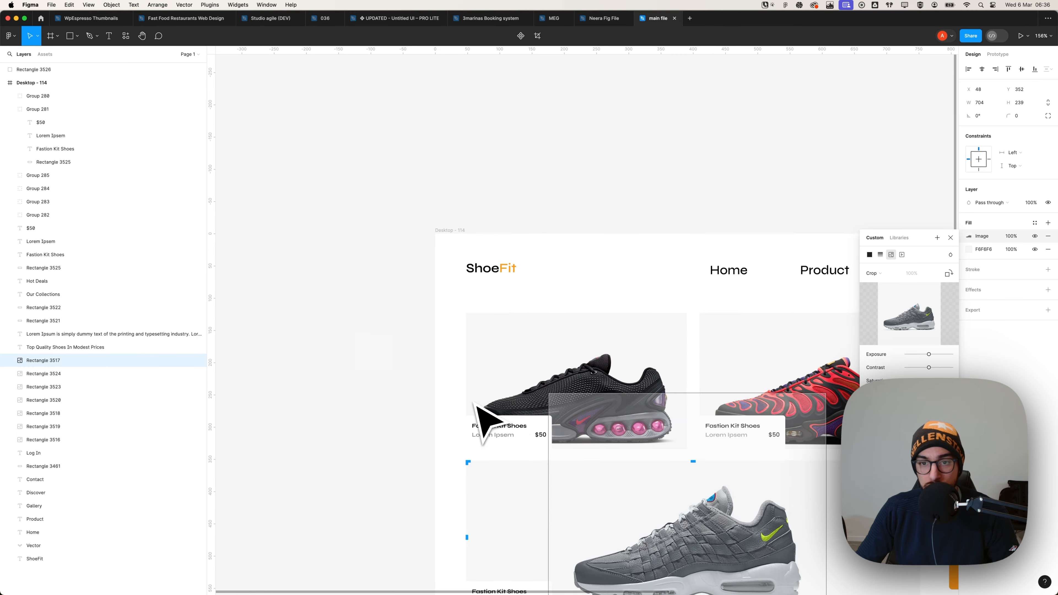
scroll(484, 419, down, 4)
drag(556, 370, 521, 350)
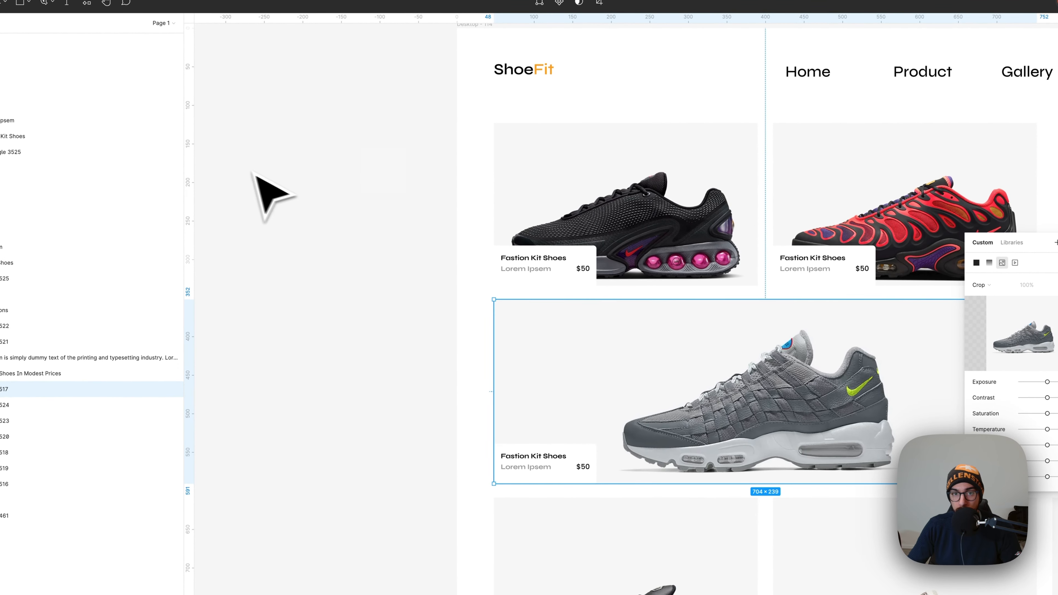
drag(269, 140, 396, 315)
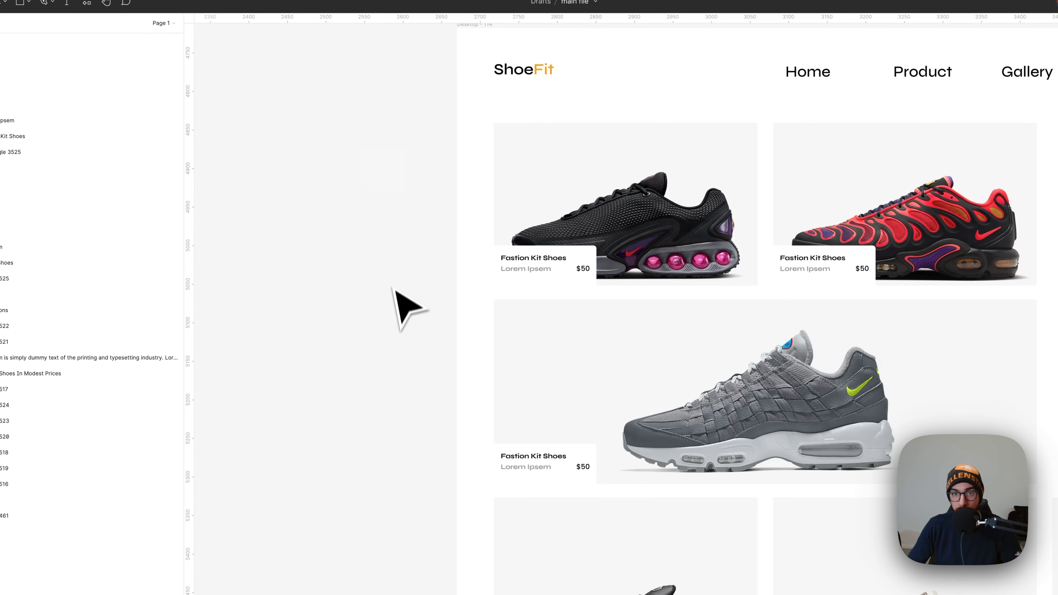
Draw a square about 59 × 59 on the empty canvas beside the page frame and open its F6F6F6 fill code
key(r)
drag(360, 148, 406, 193)
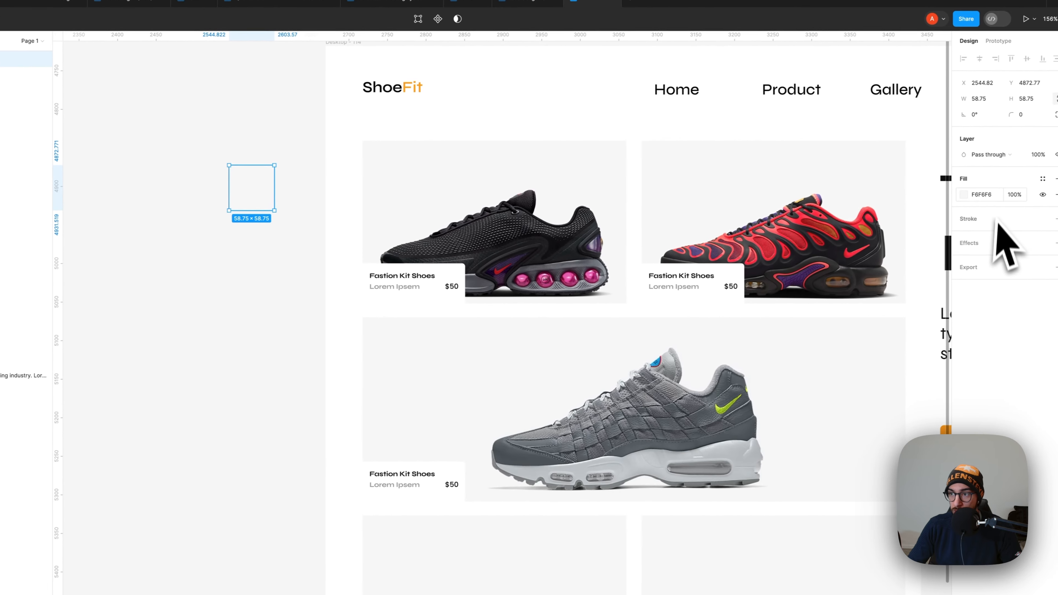
click(982, 195)
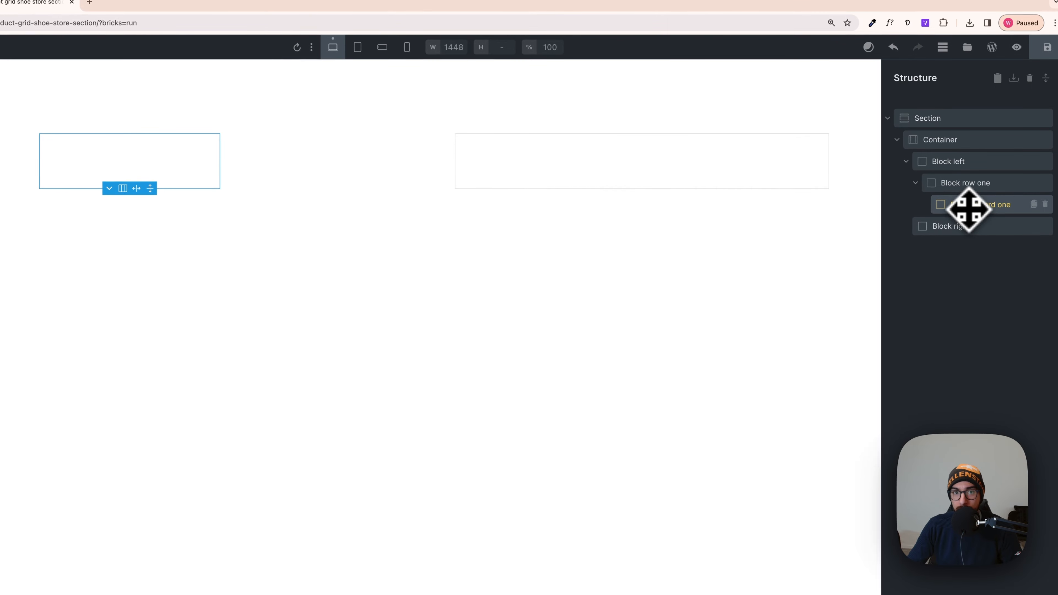
Check the name label box on the first shoe card in Figma, return to Bricks and nest a Div inside Product card one
click(963, 213)
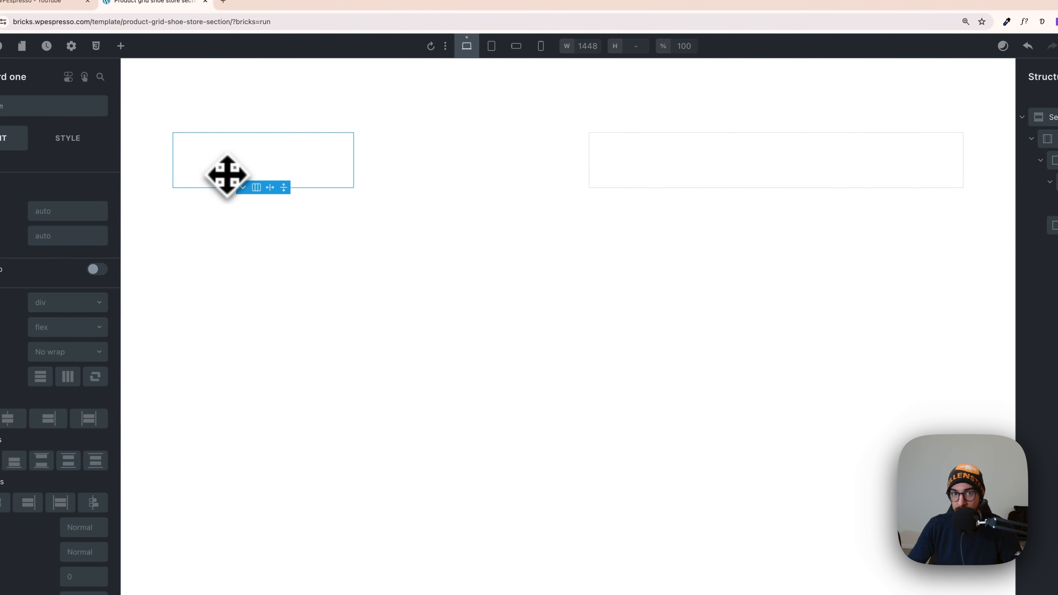
key(super+Tab)
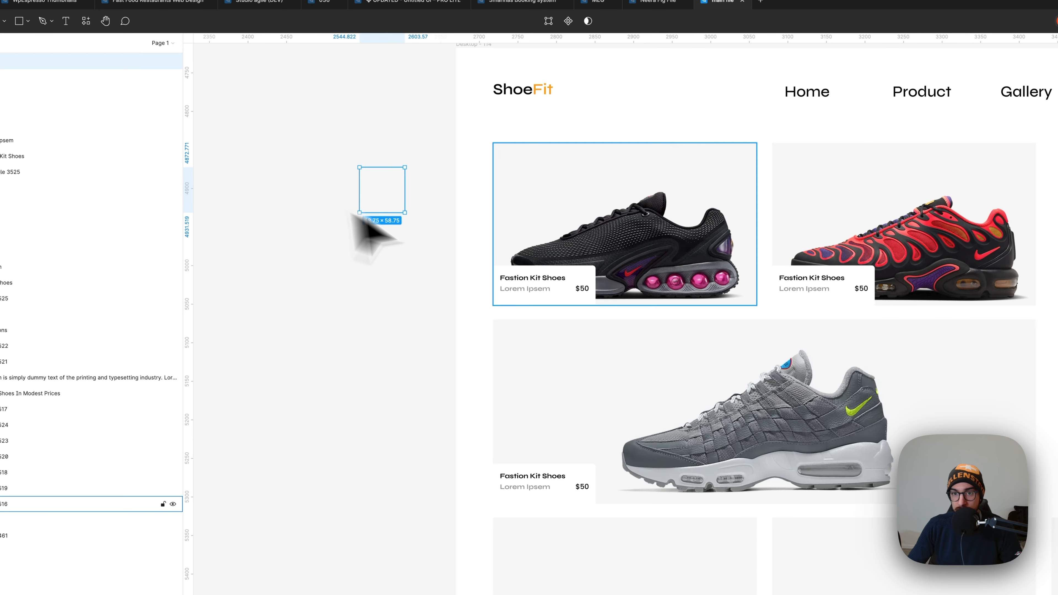
click(535, 276)
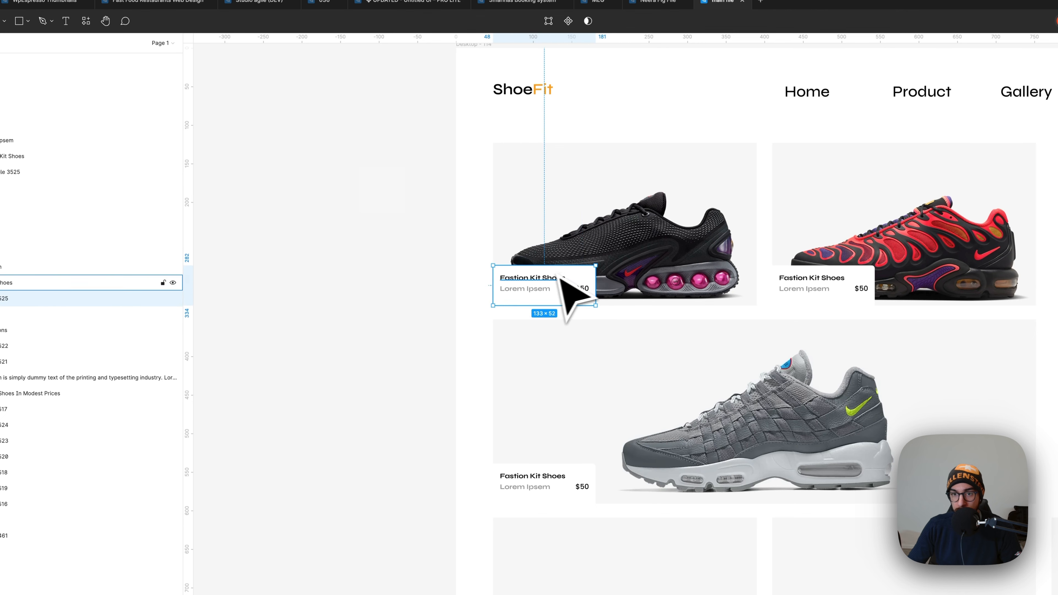
key(super+Tab)
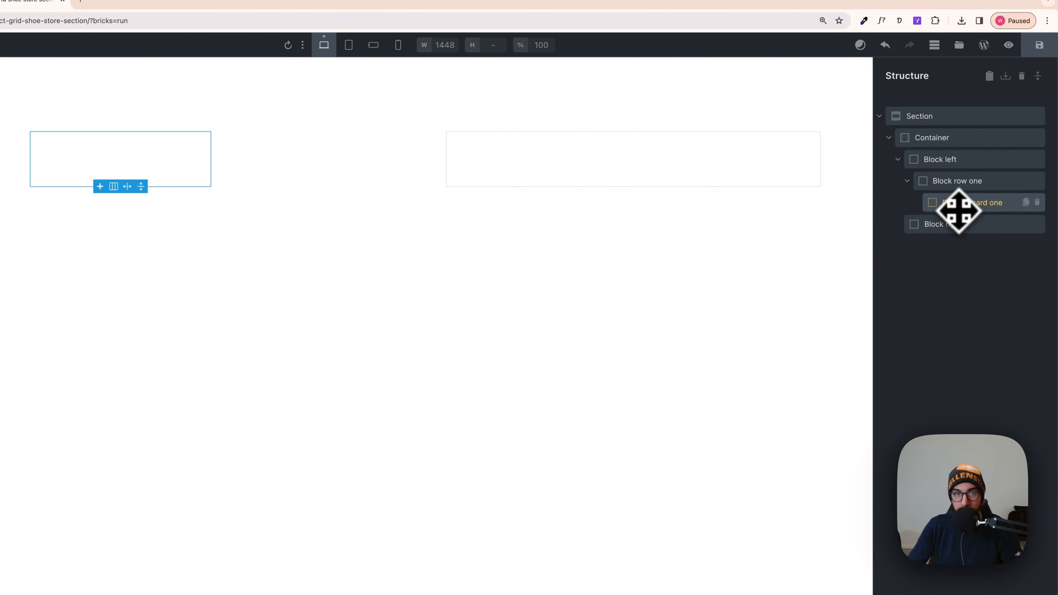
click(171, 39)
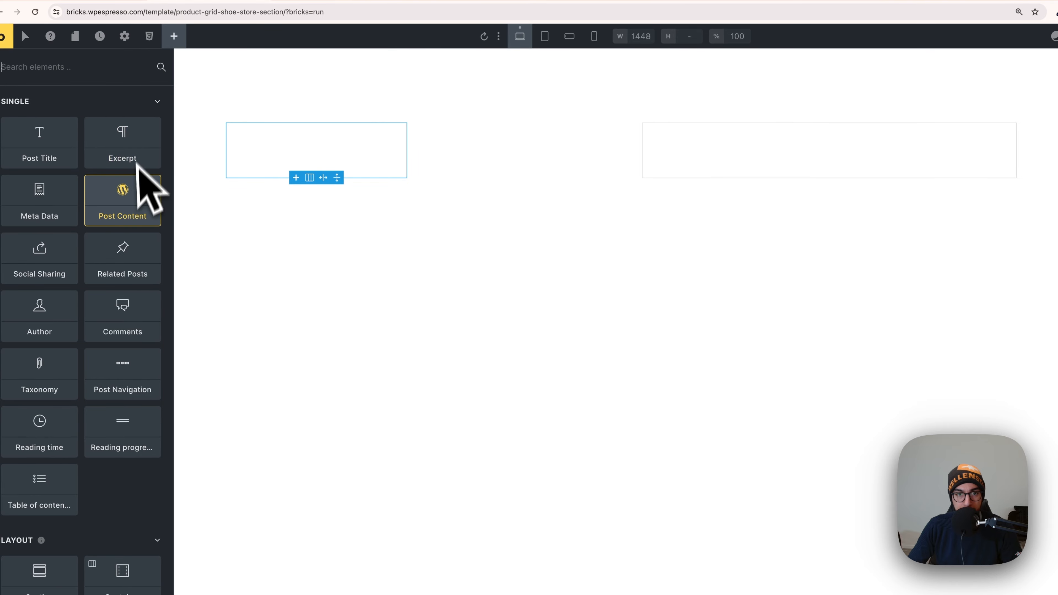
scroll(125, 287, down, 5)
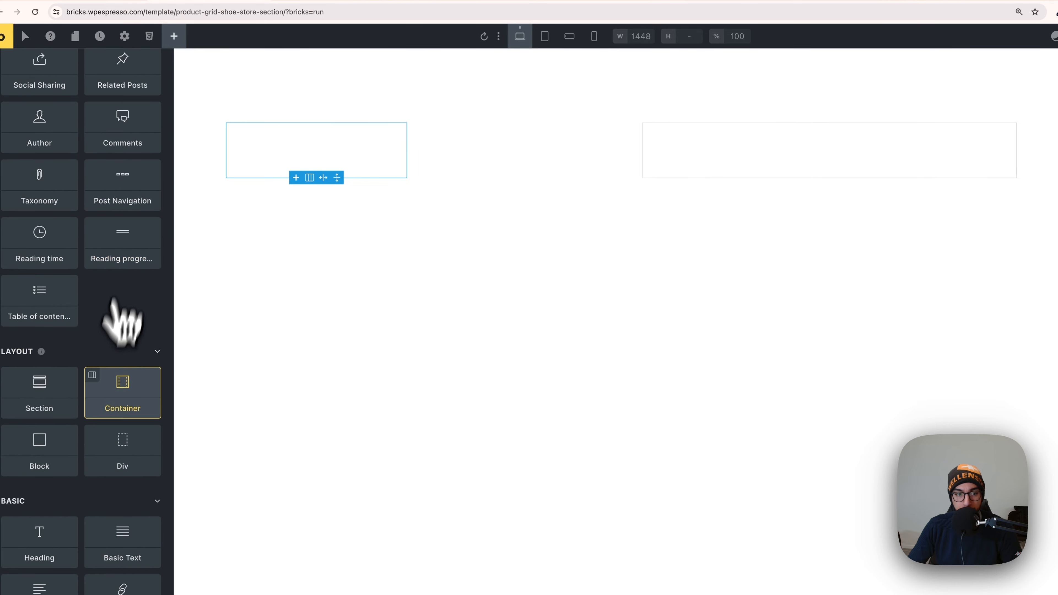
drag(113, 458, 260, 155)
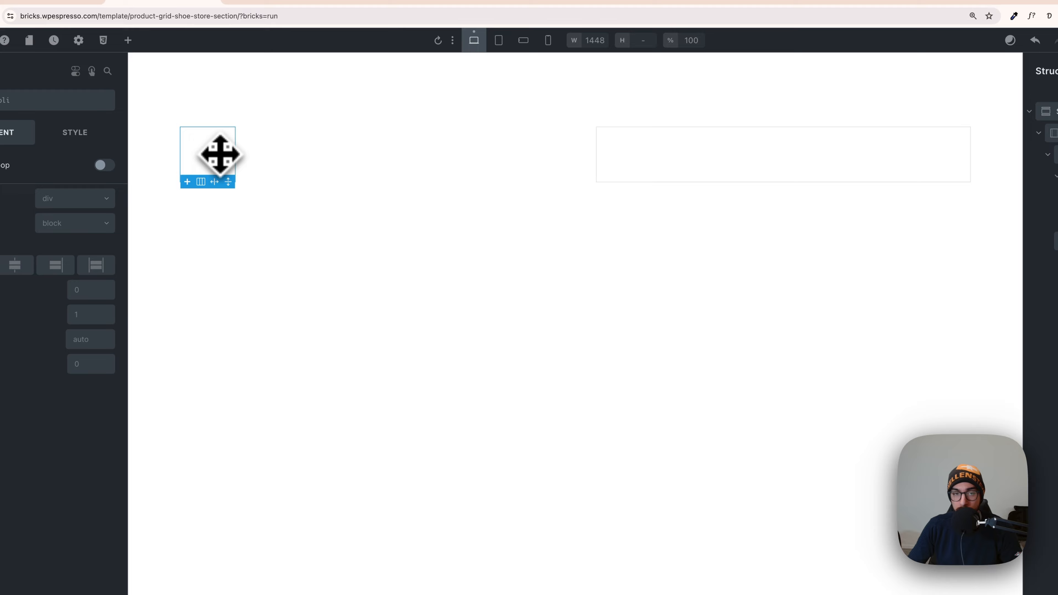
Check the label's text lines in Figma, return to Bricks and add a Heading inside the new Div
key(super+Tab)
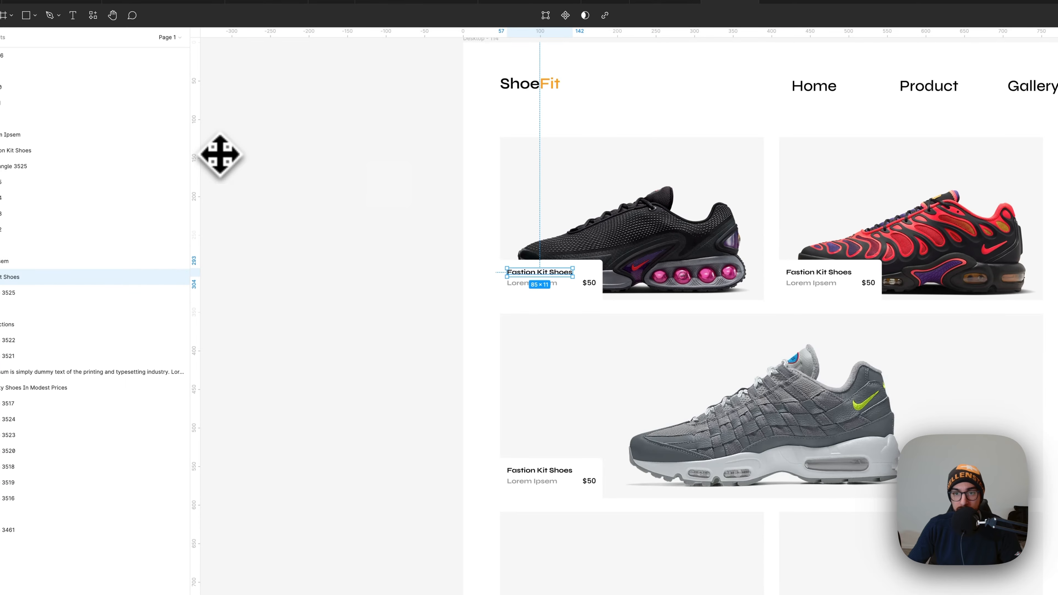
click(517, 293)
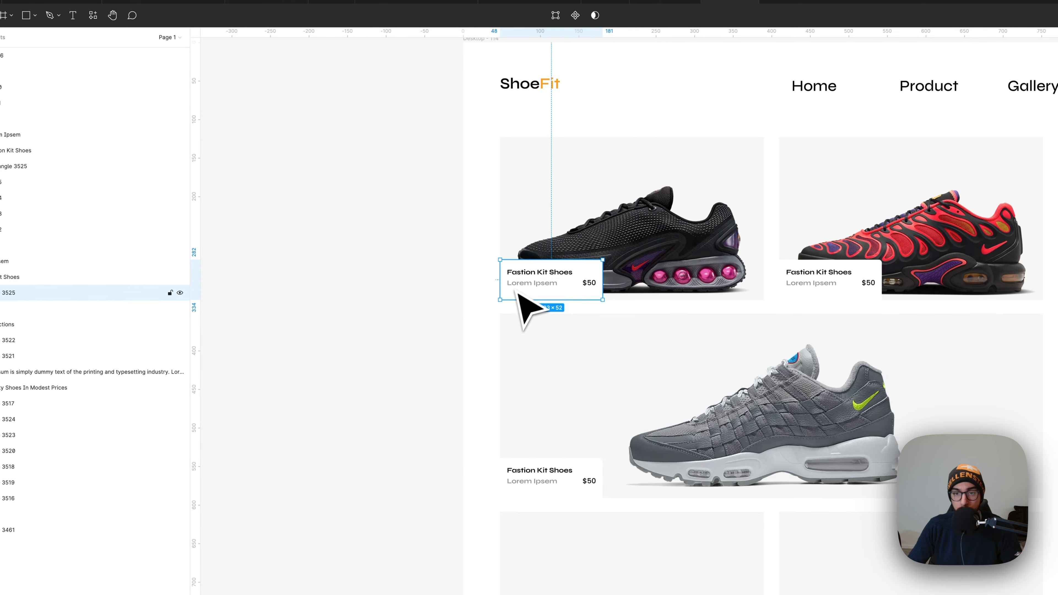
click(524, 279)
click(519, 285)
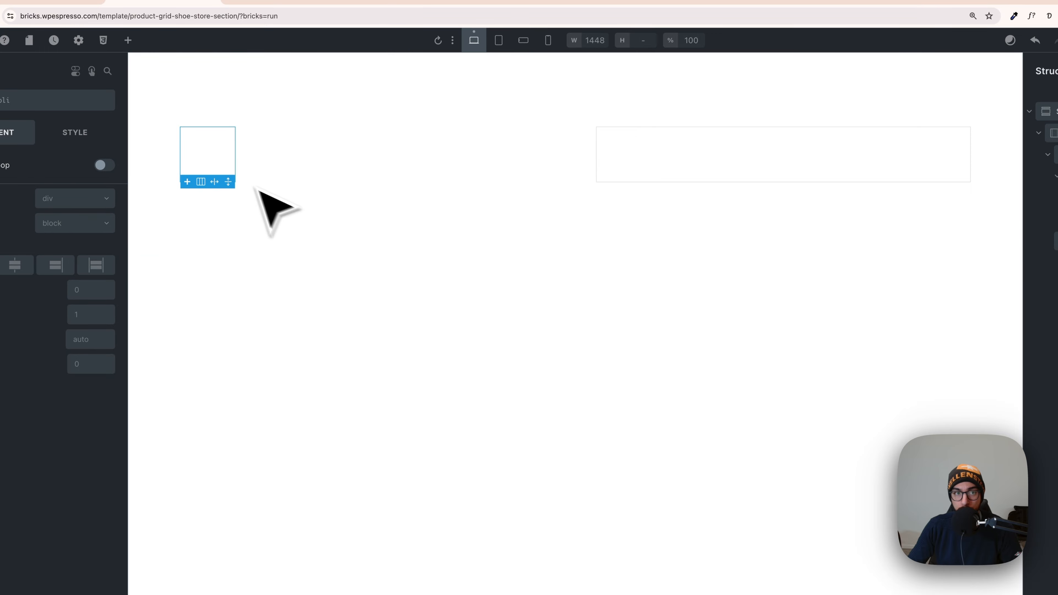
click(183, 41)
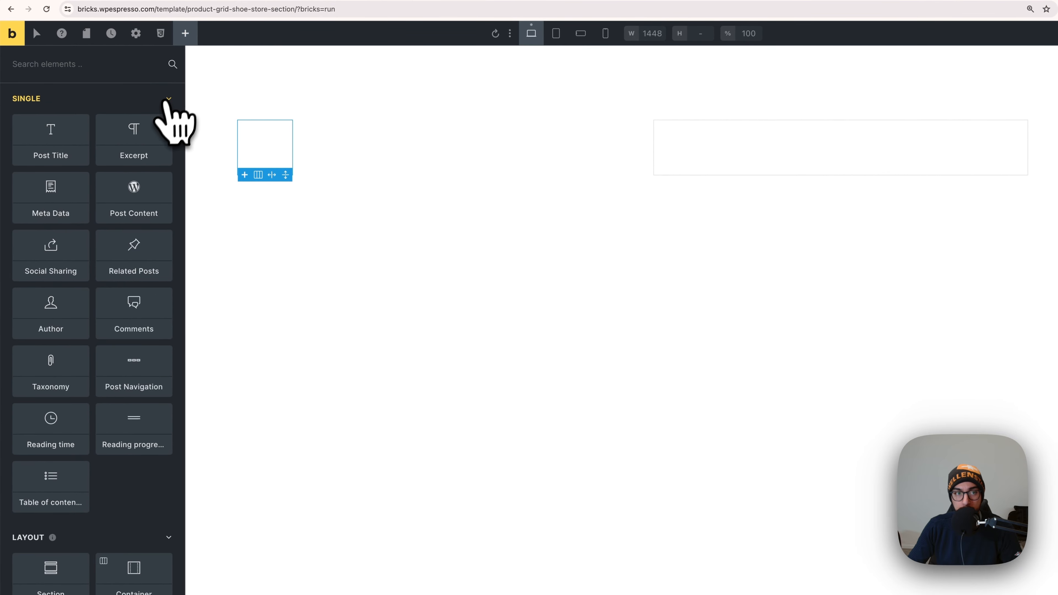
scroll(112, 417, down, 5)
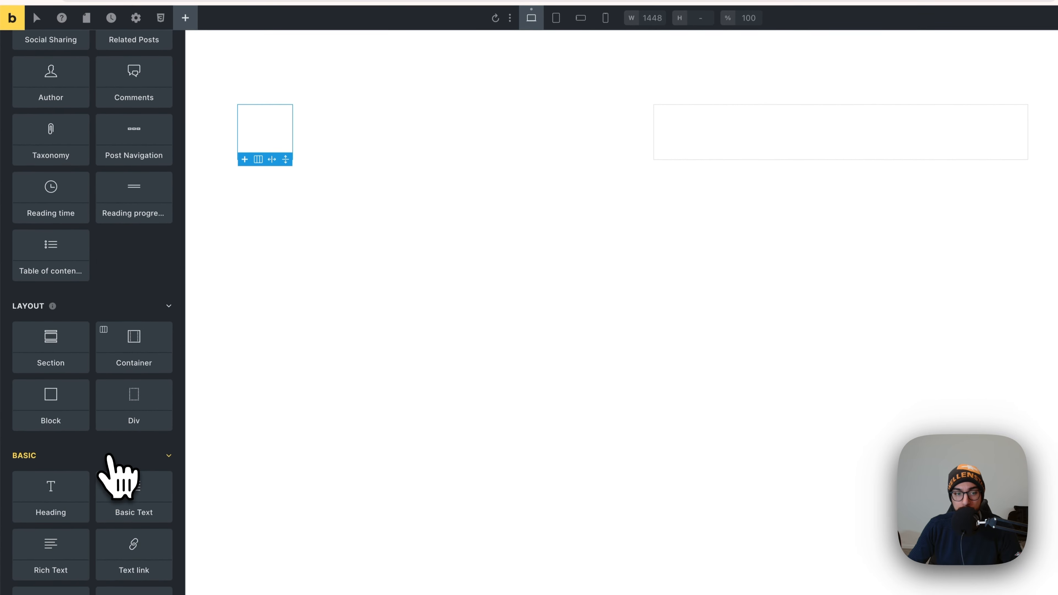
scroll(110, 458, down, 1)
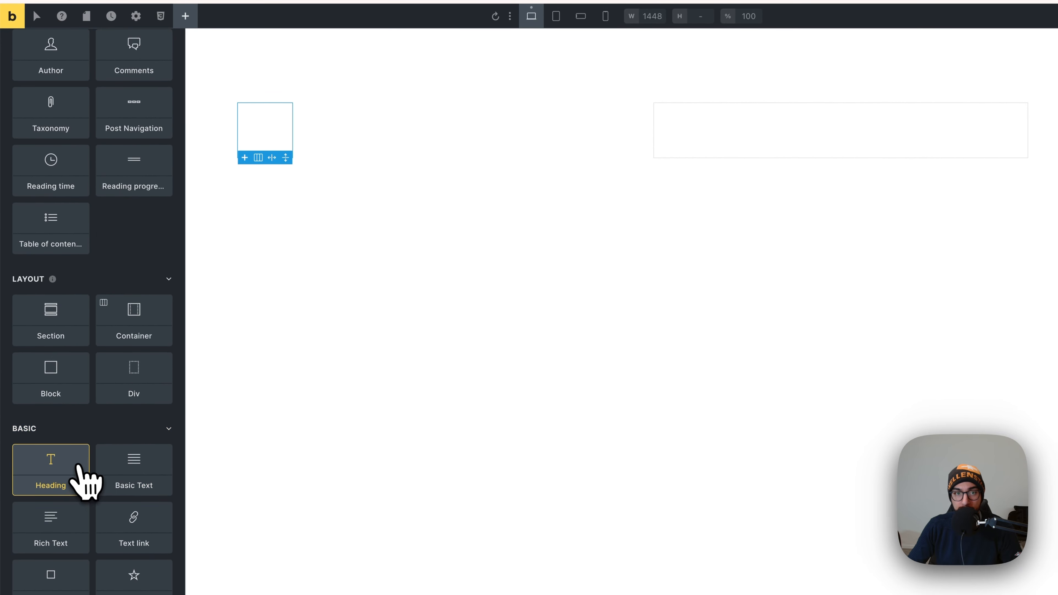
click(83, 484)
click(349, 118)
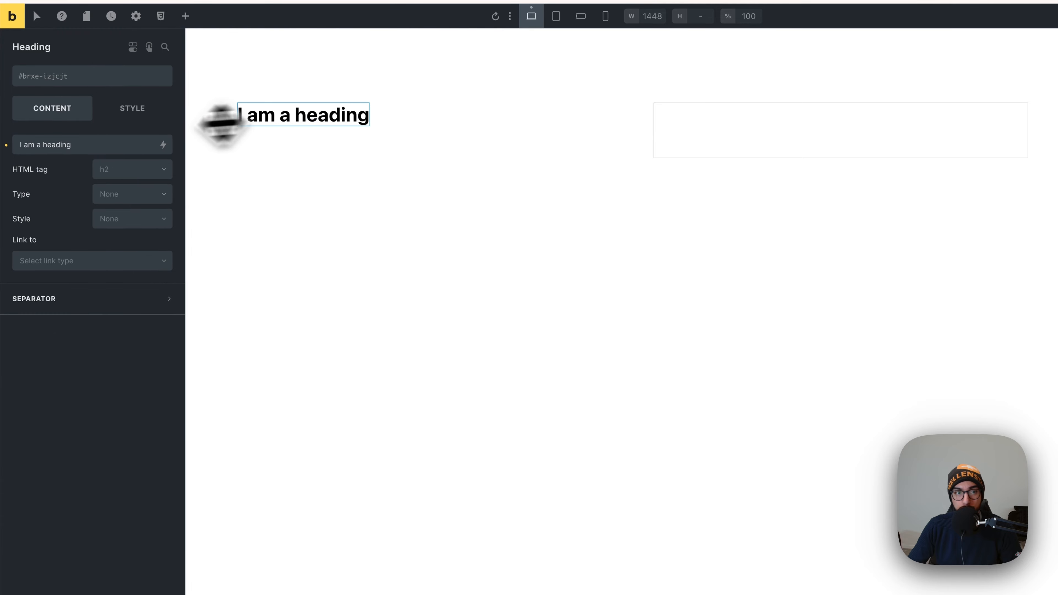
Compare the h5 and h6 HTML tags on the heading and set it to h6
click(141, 169)
click(131, 287)
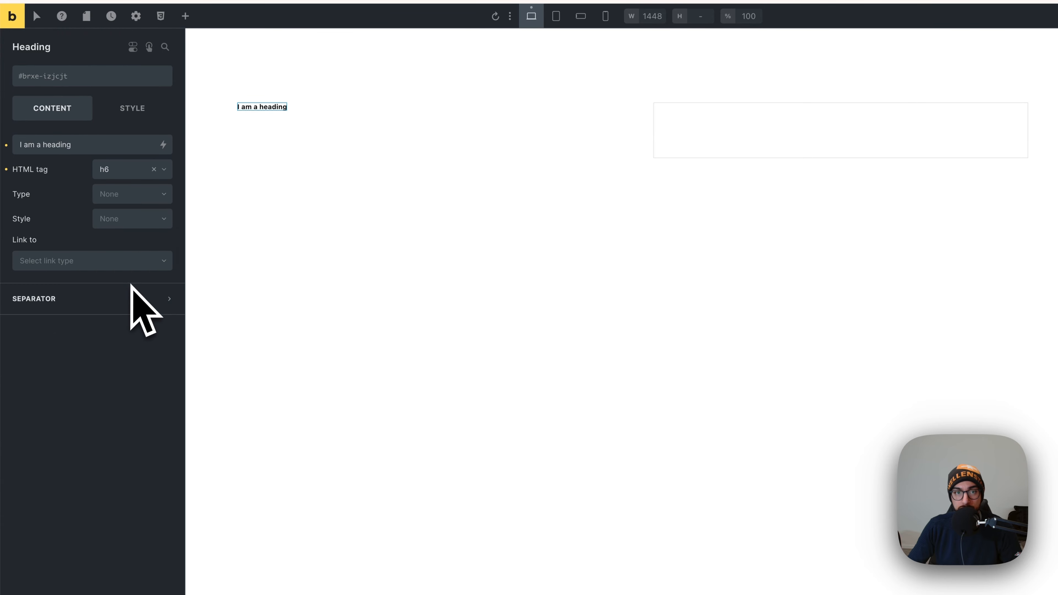
click(126, 175)
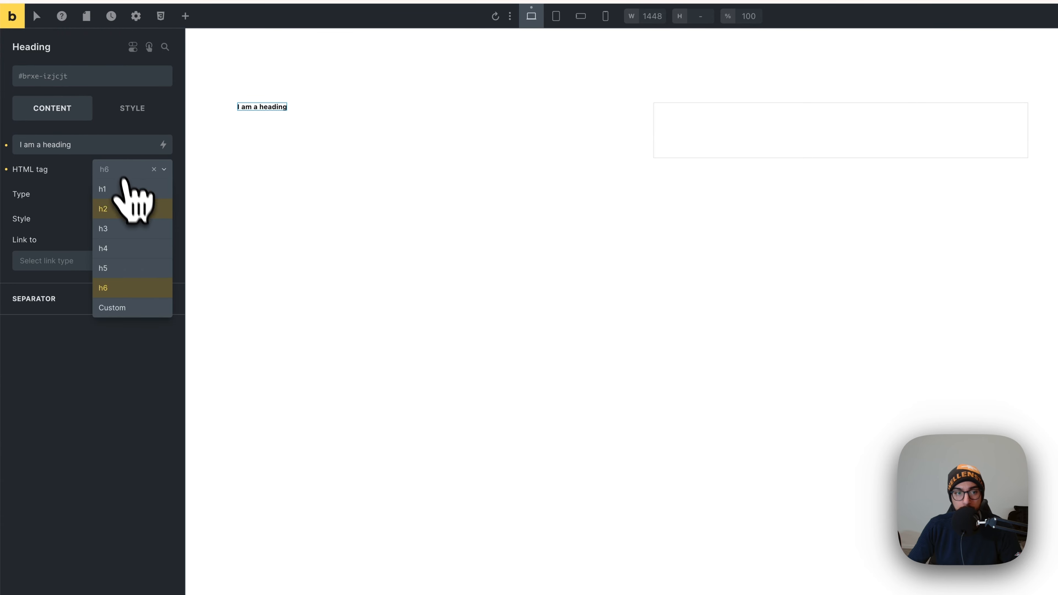
click(141, 269)
click(123, 170)
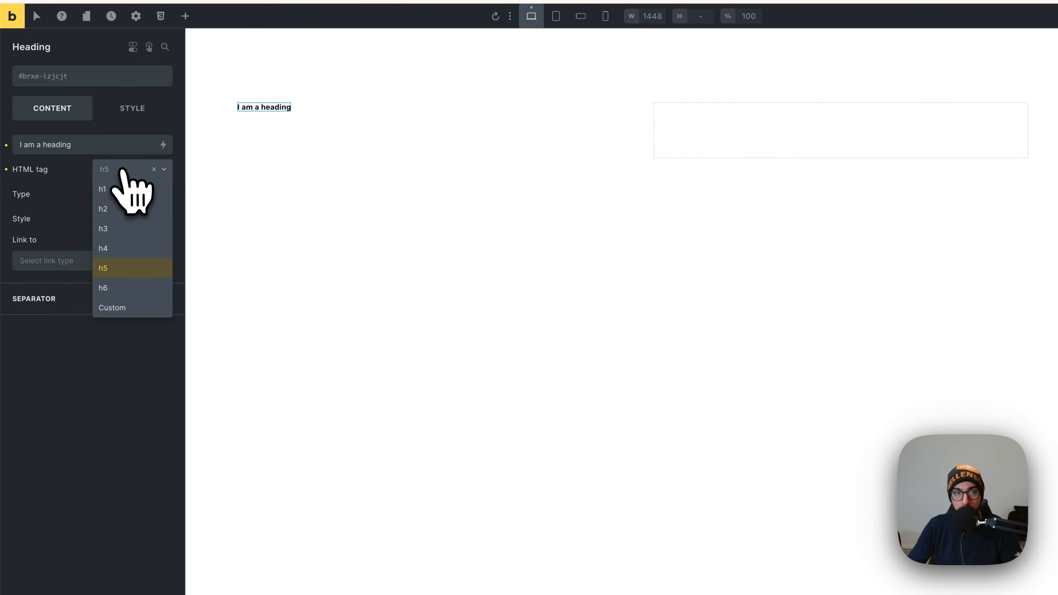
click(134, 288)
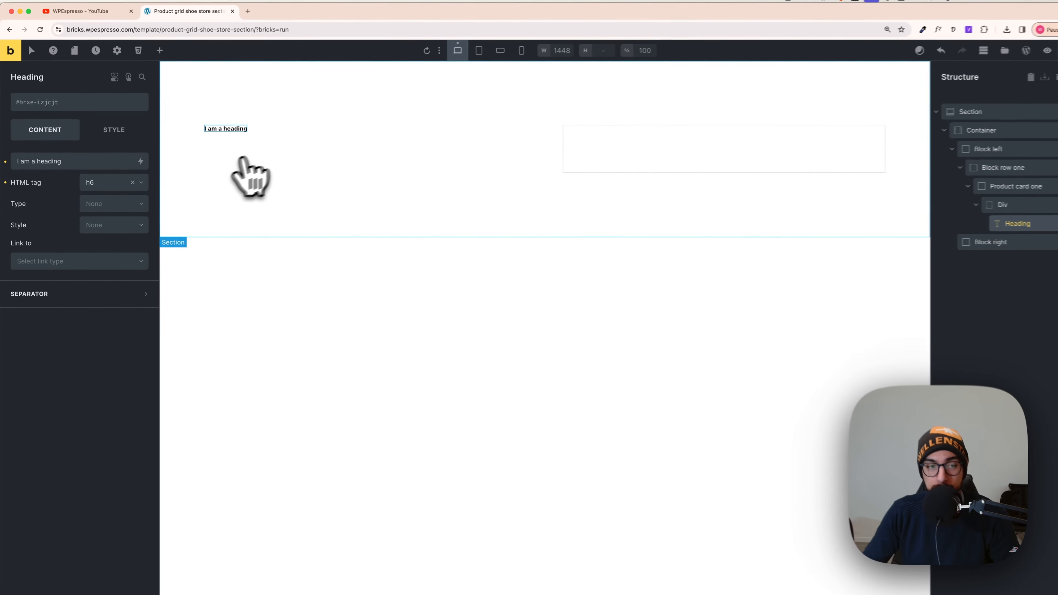
Add a Basic Text element below the heading inside the Div
key(super+Tab)
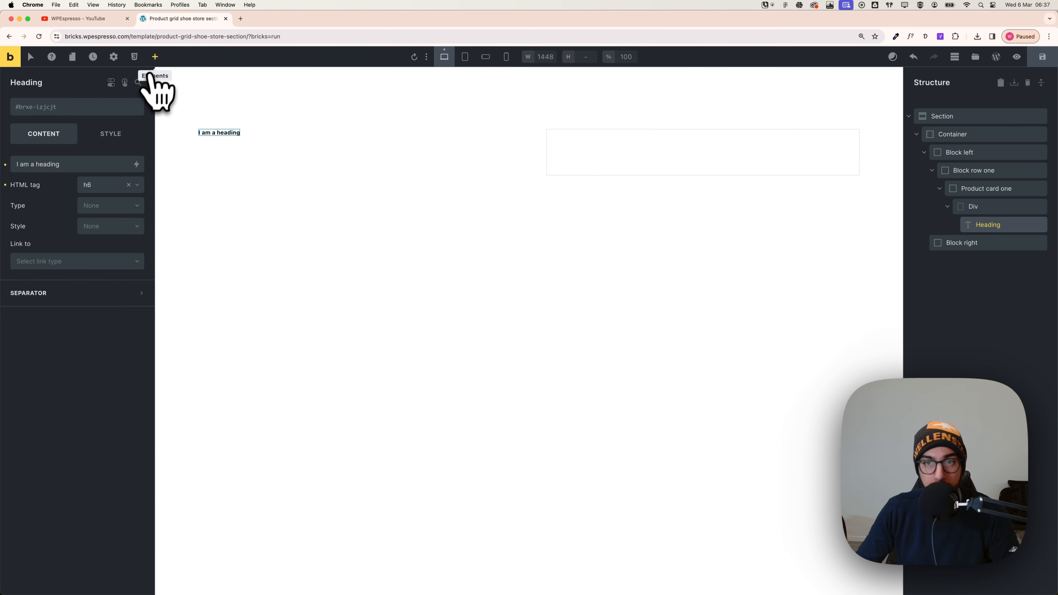
click(155, 57)
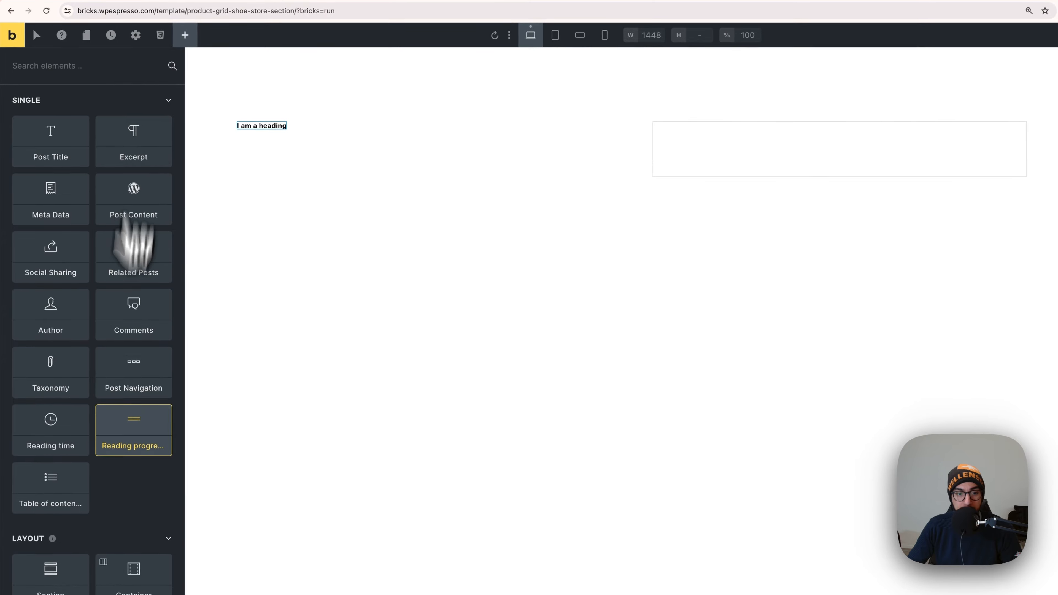
scroll(130, 237, down, 8)
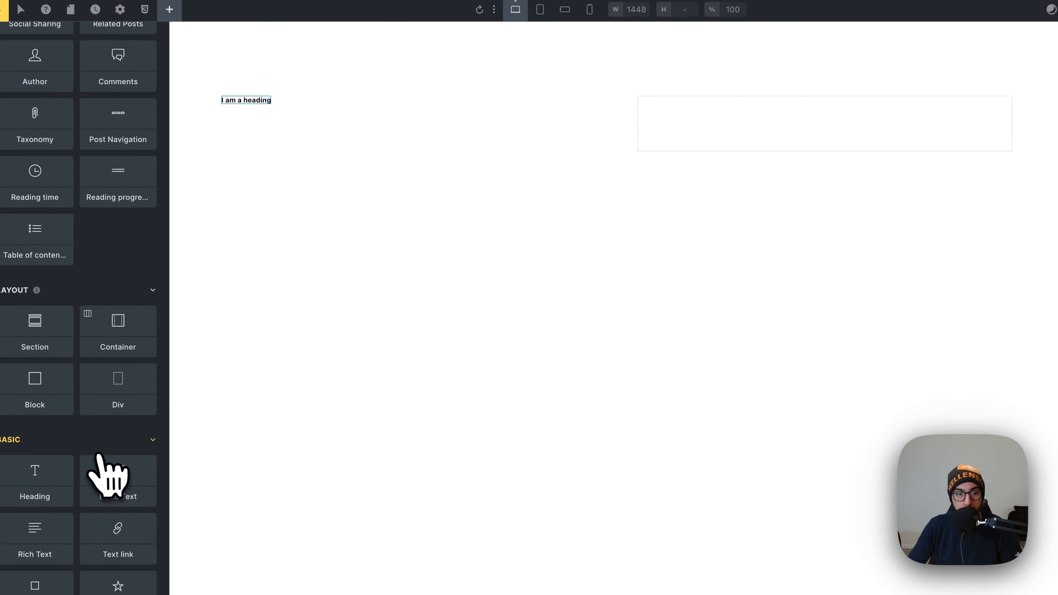
scroll(99, 455, down, 2)
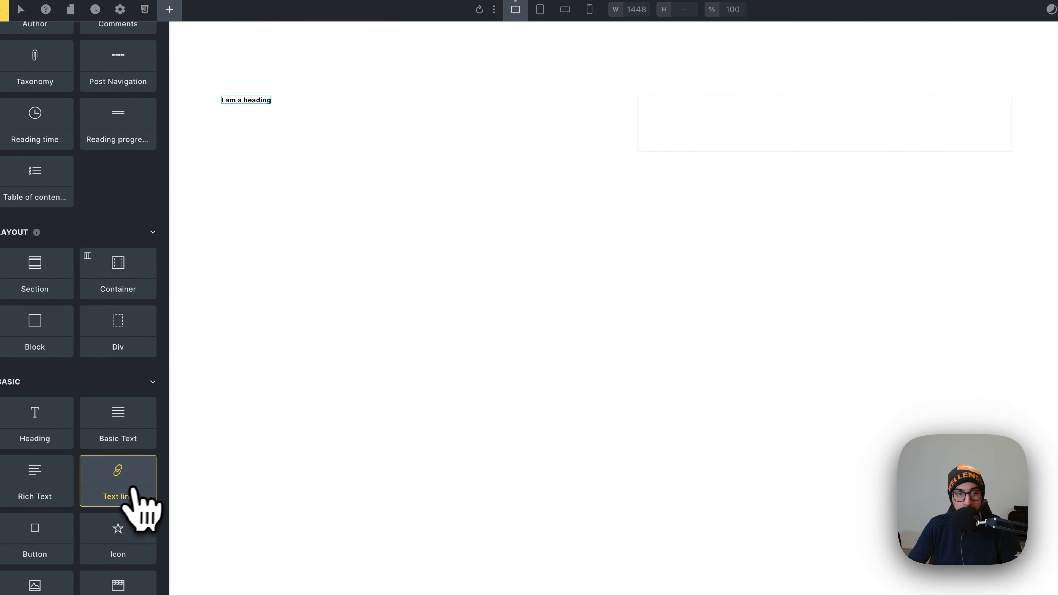
click(133, 437)
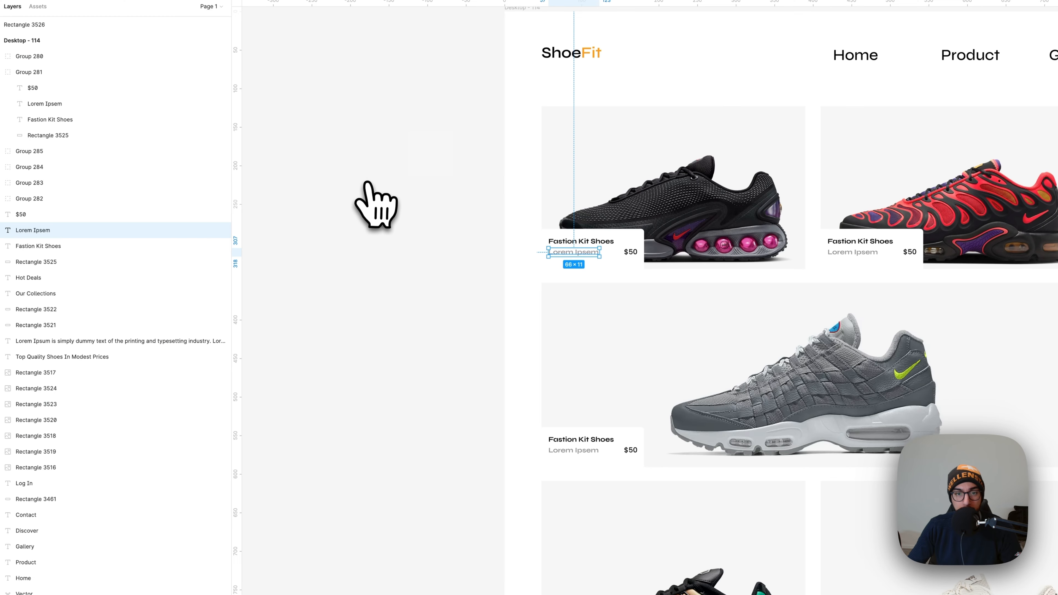
Copy the shoe name from the first Figma card and replace the Bricks heading's text with "Fastion Kit Shoes"
double_click(577, 243)
key(ctrl+c)
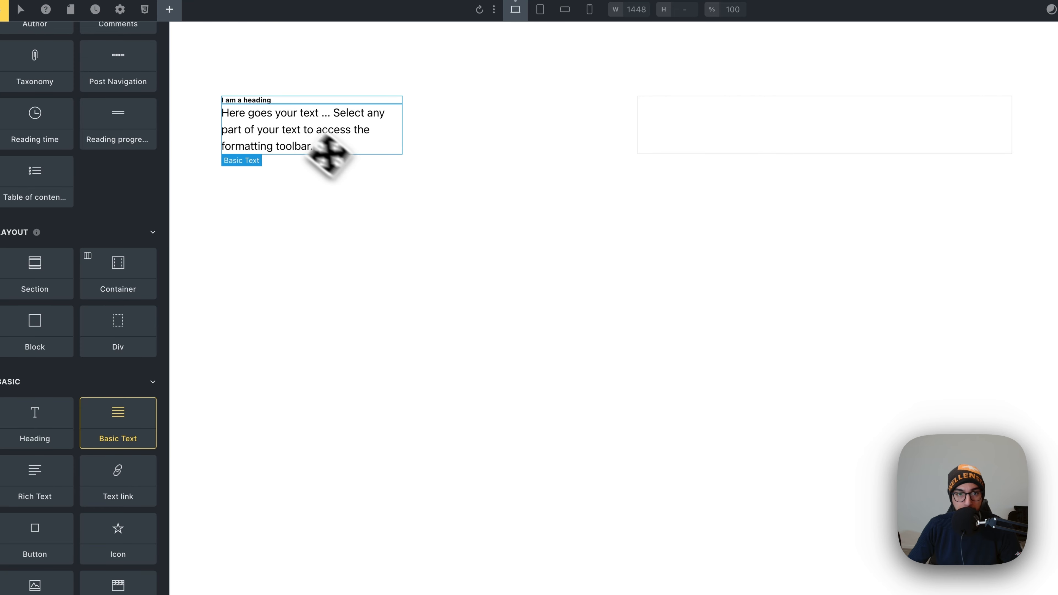
click(326, 153)
click(263, 101)
double_click(101, 137)
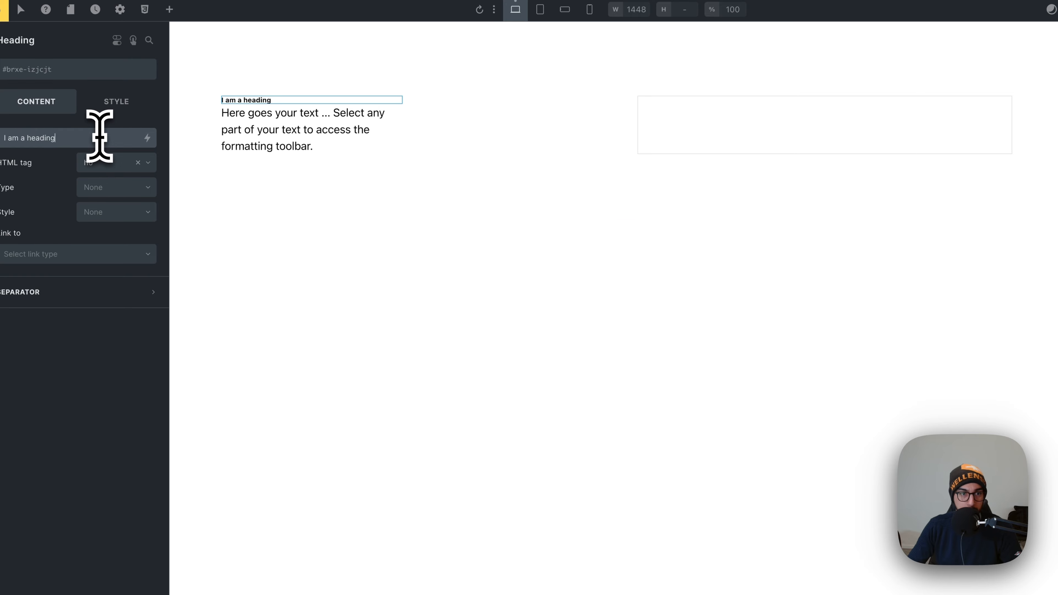
key(super+Tab)
key(super+Tab)
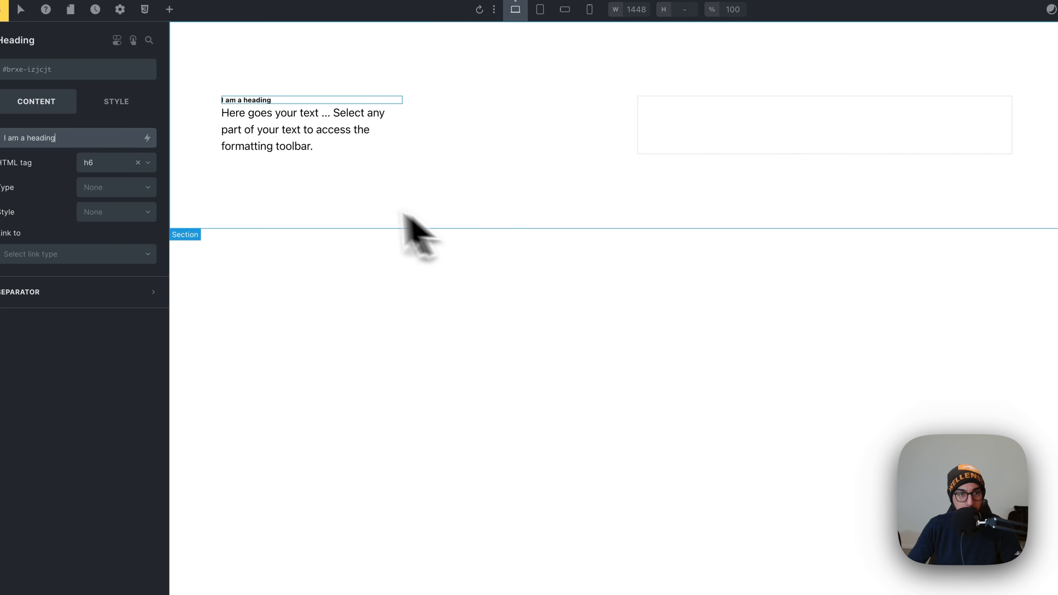
key(ctrl+a)
key(ctrl+v)
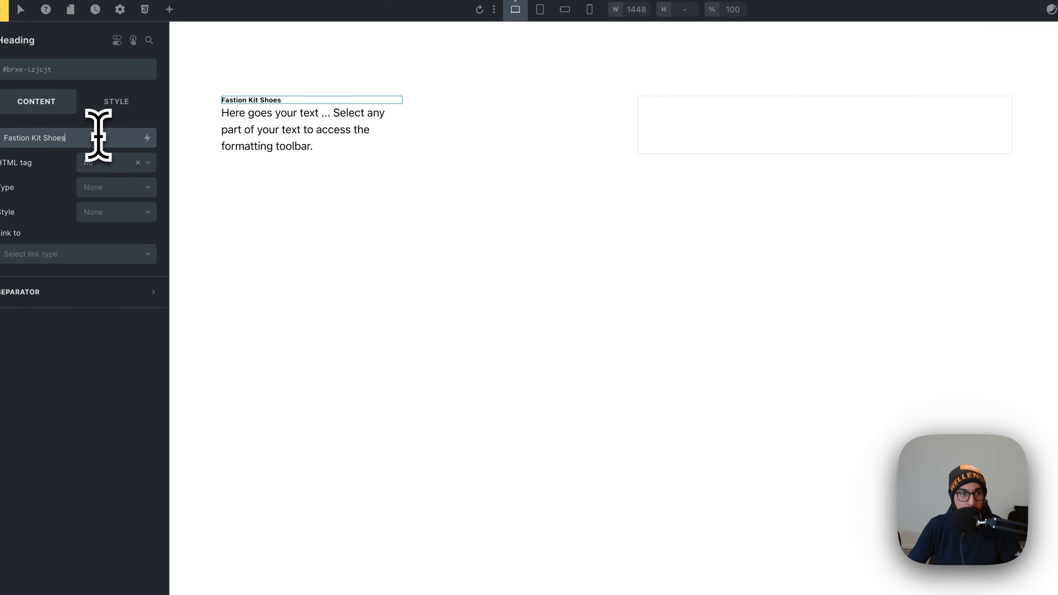
Copy the subtitle from the first Figma card and replace the Bricks Basic Text content with "Lorem Ipsem"
key(super+Tab)
double_click(578, 252)
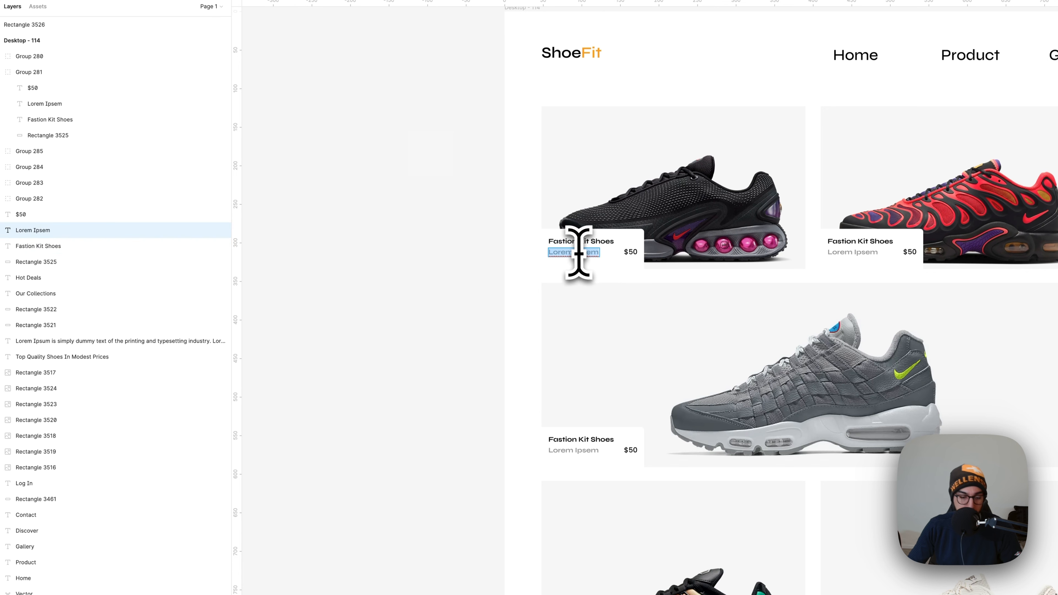
key(ctrl+c)
key(super+Tab)
click(298, 141)
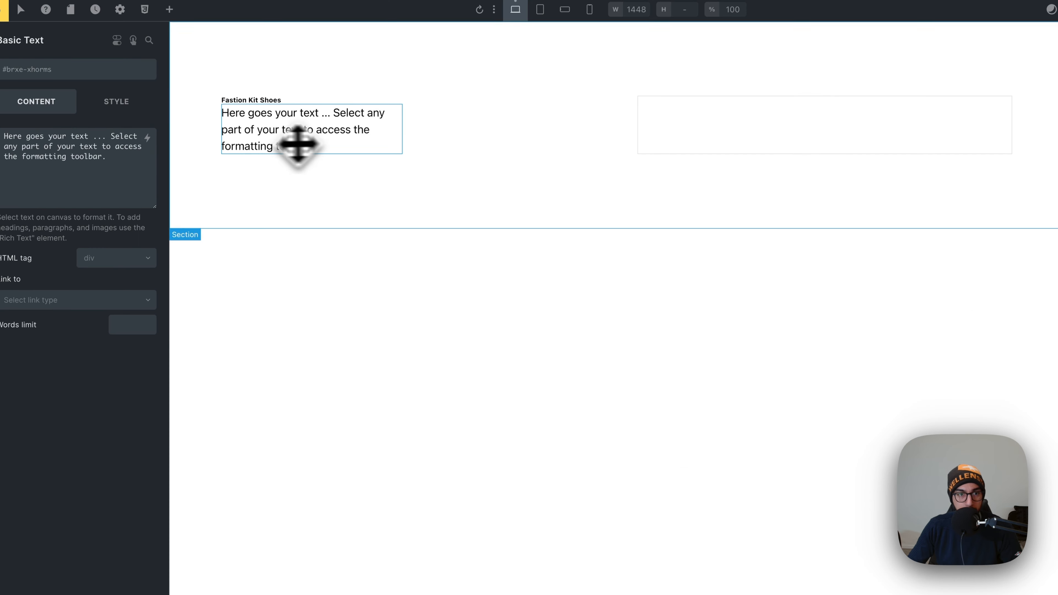
click(118, 147)
key(ctrl+a)
key(ctrl+v)
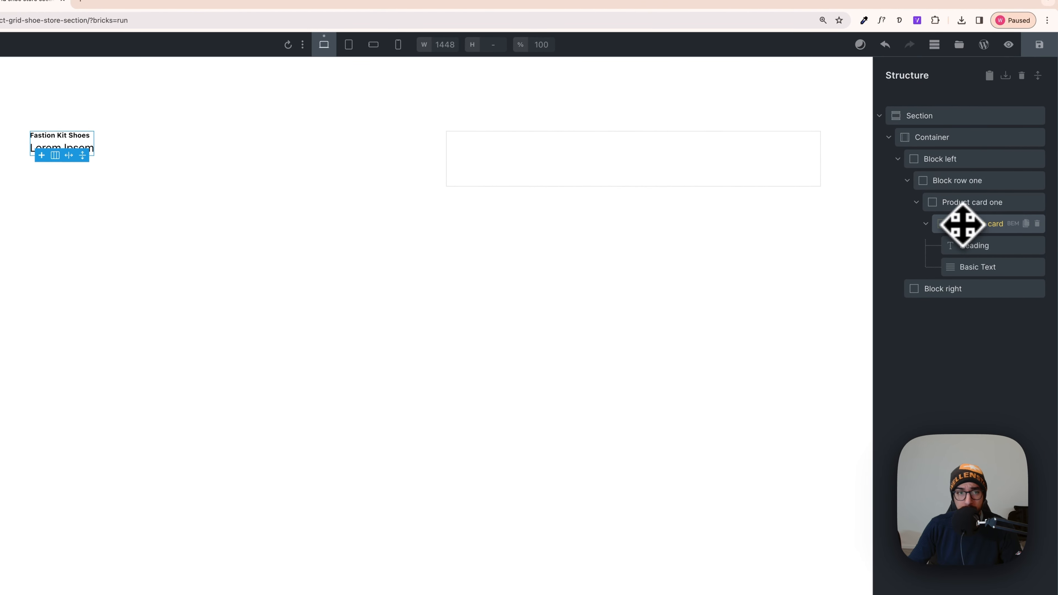
Make the Div badge card a grid with template columns 2fr 1fr
click(143, 220)
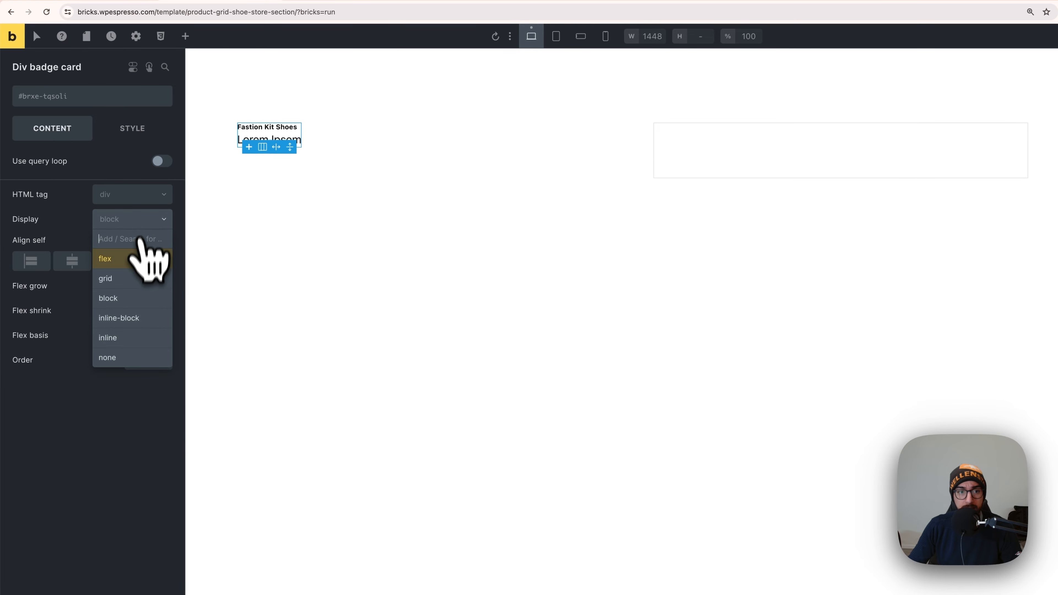
click(133, 278)
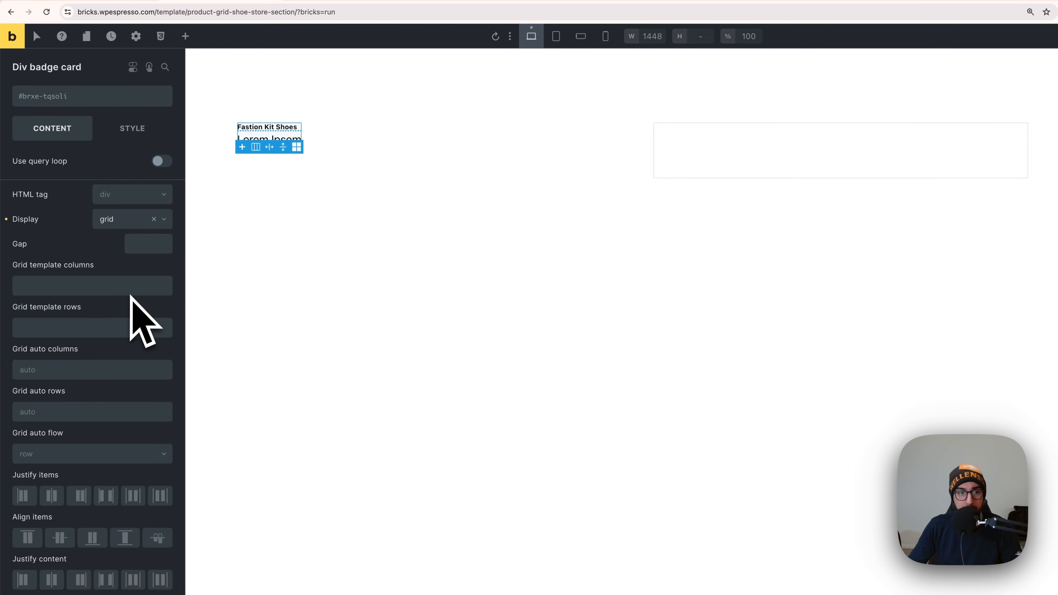
click(112, 287)
text(2fr 1fr)
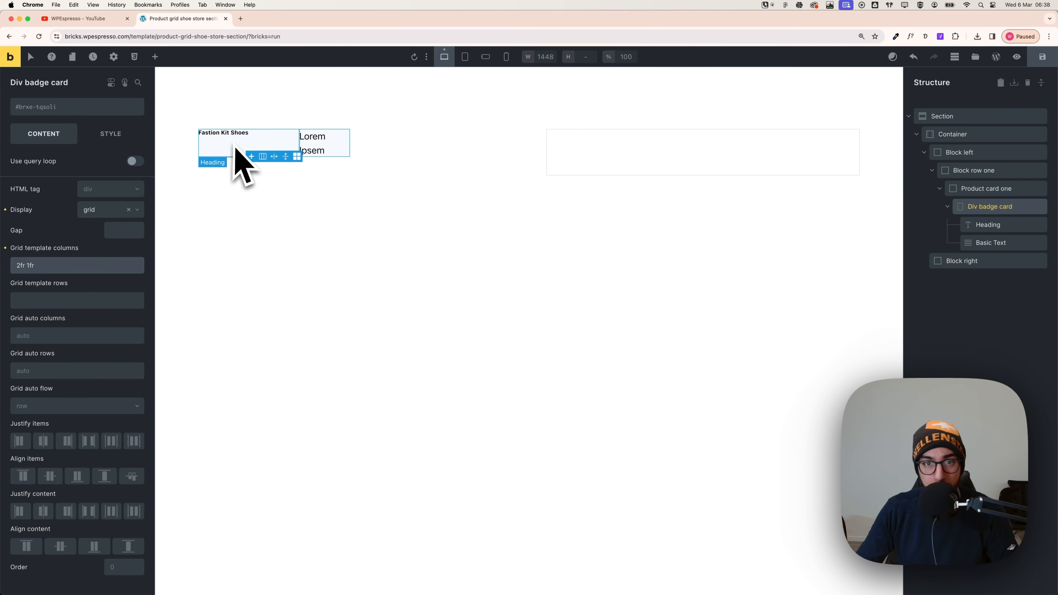
Wrap the badge card's heading in a Div named "text wrapper" and move the Basic Text into it below the heading
click(71, 270)
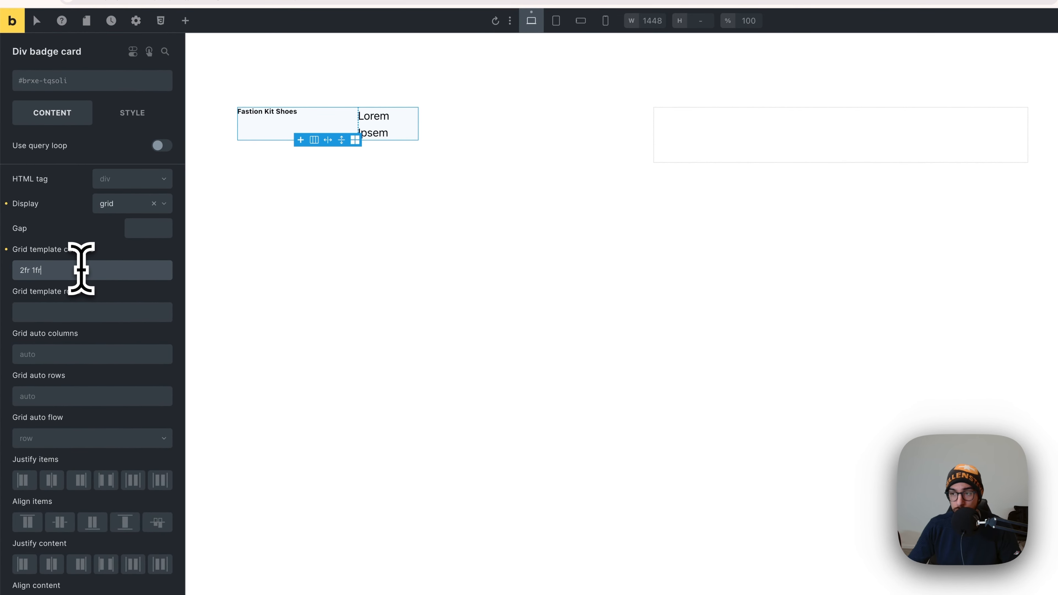
click(992, 240)
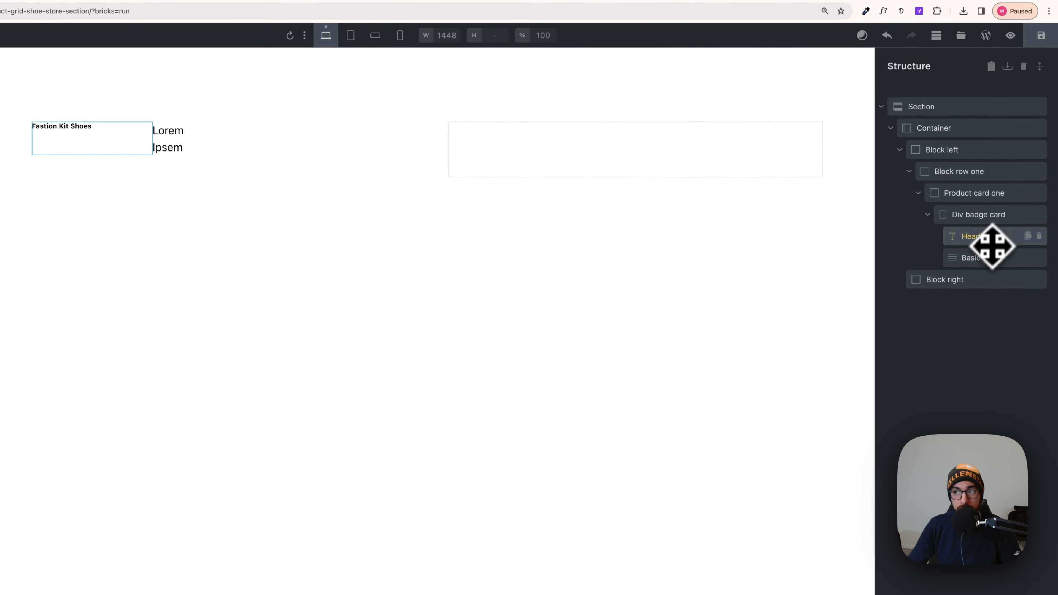
click(986, 260)
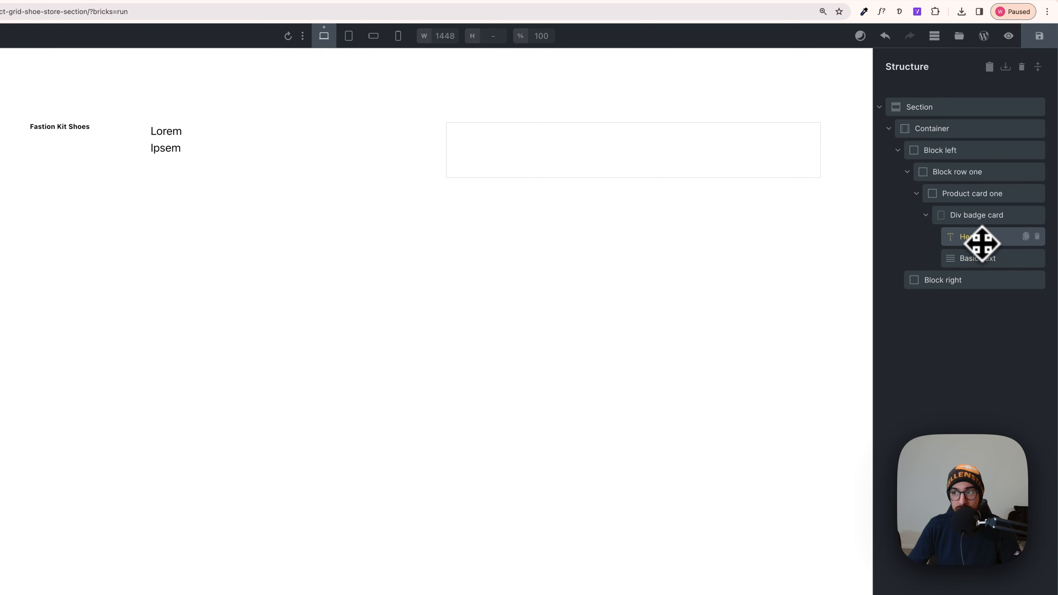
click(981, 243)
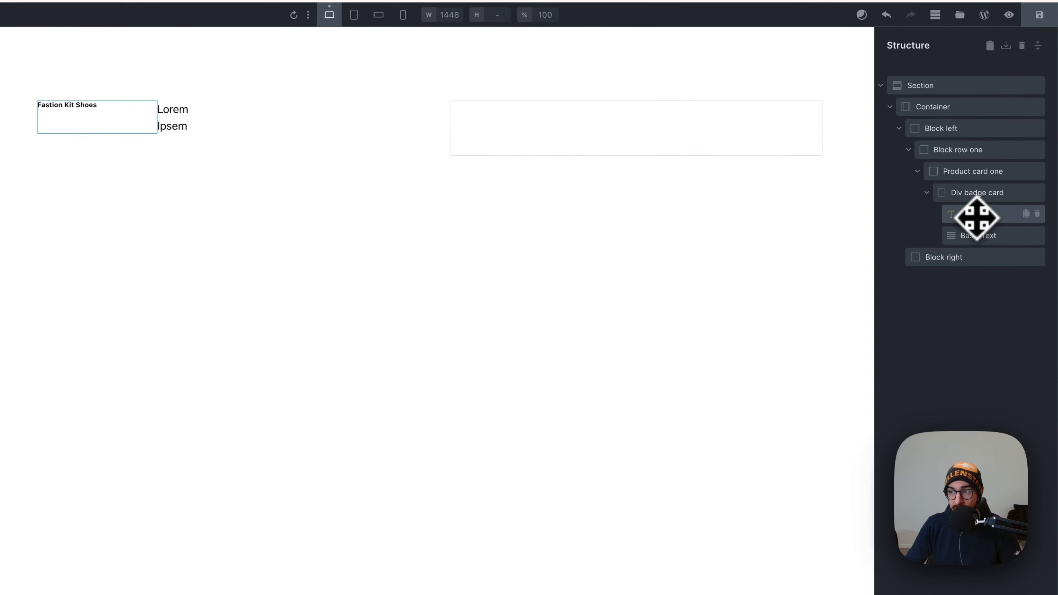
right_click(977, 214)
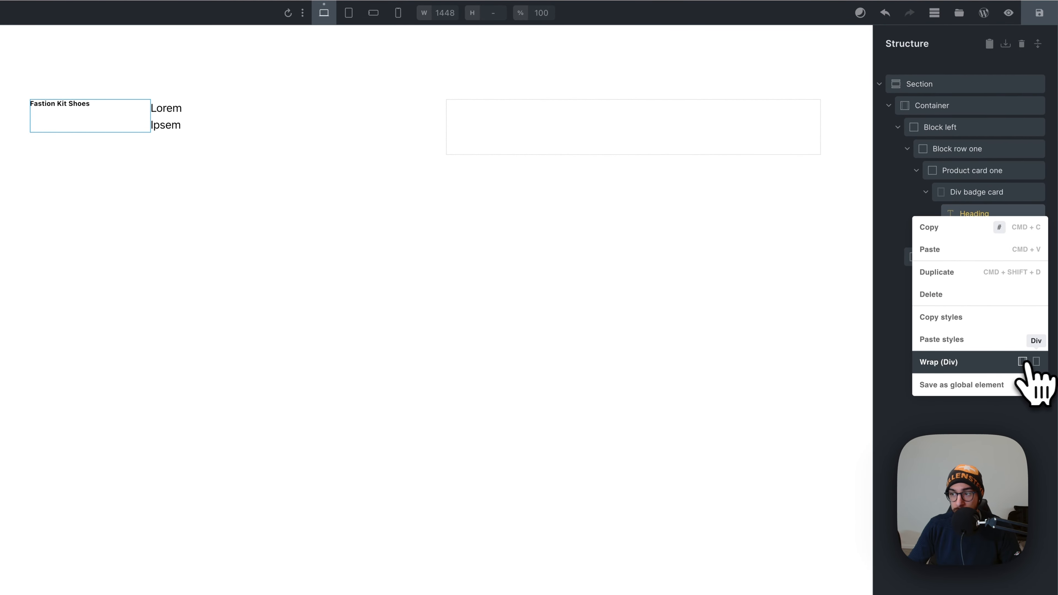
click(1036, 362)
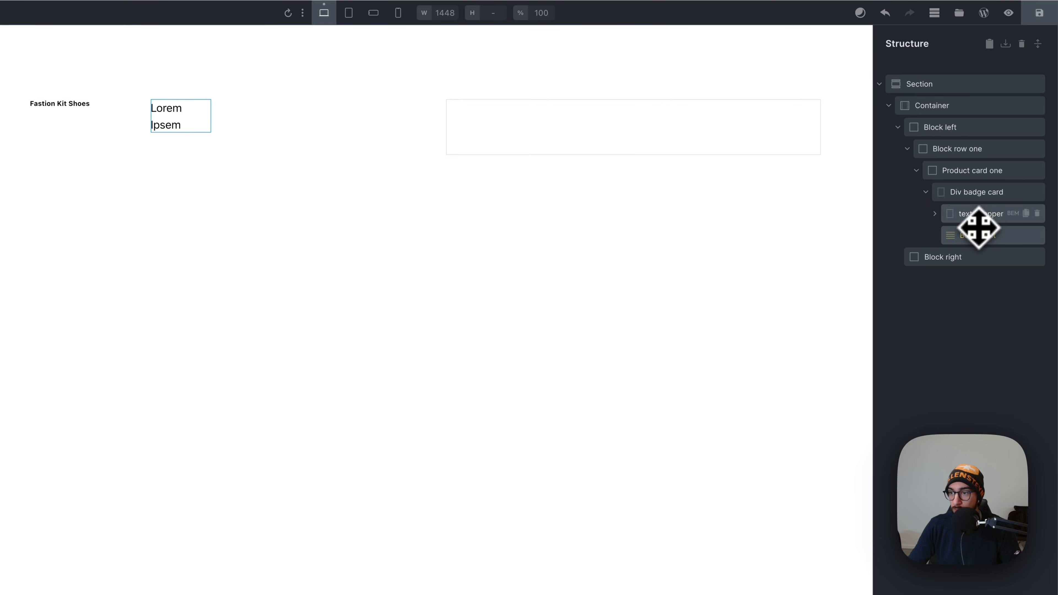
click(935, 214)
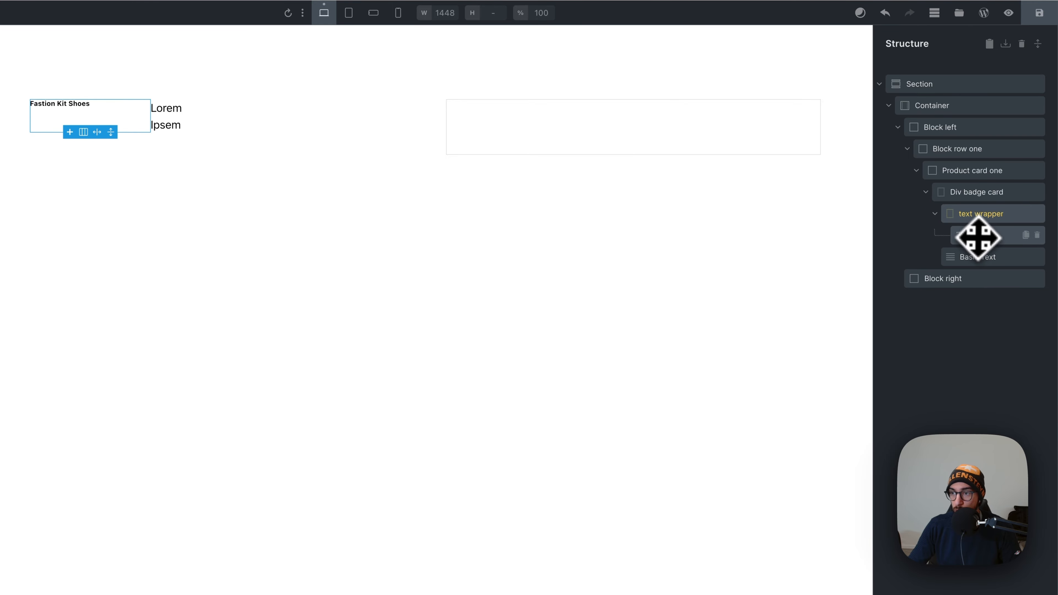
drag(971, 260, 980, 252)
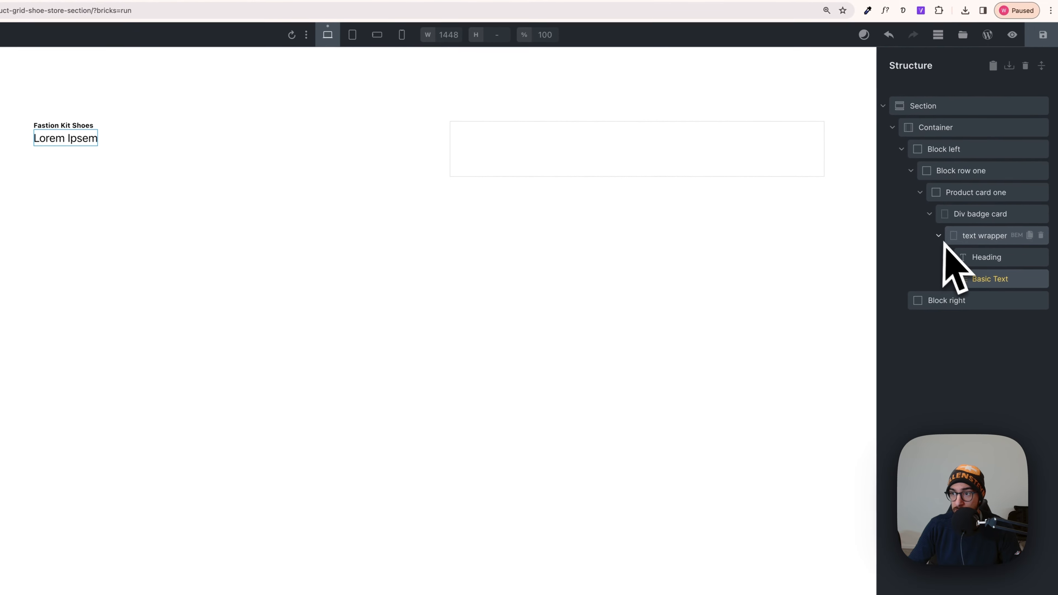
Duplicate the text wrapper inside the Div badge card and rename the copy "price wrapper"
click(993, 236)
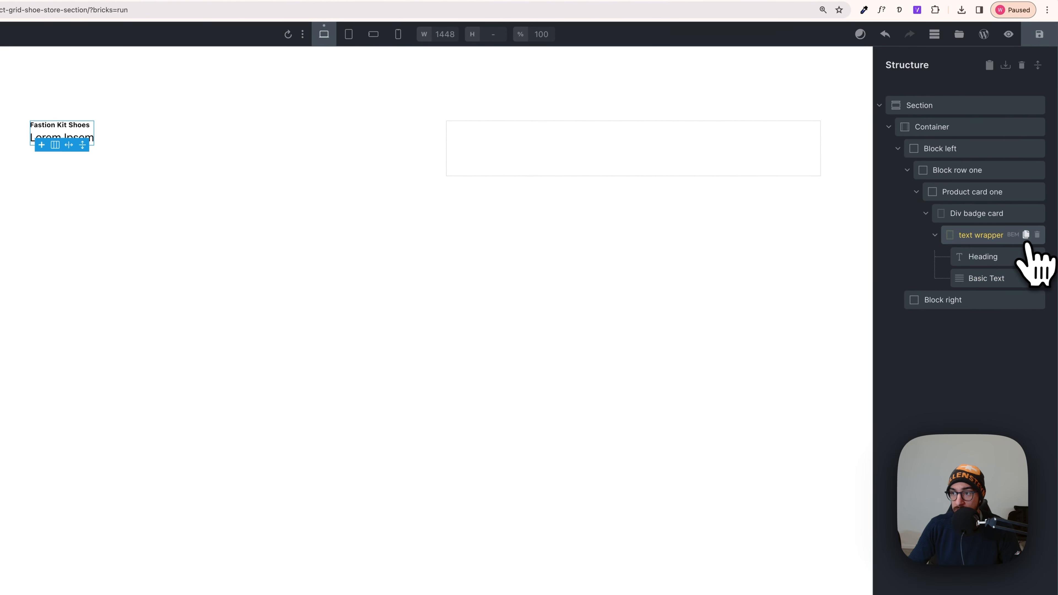
click(1026, 236)
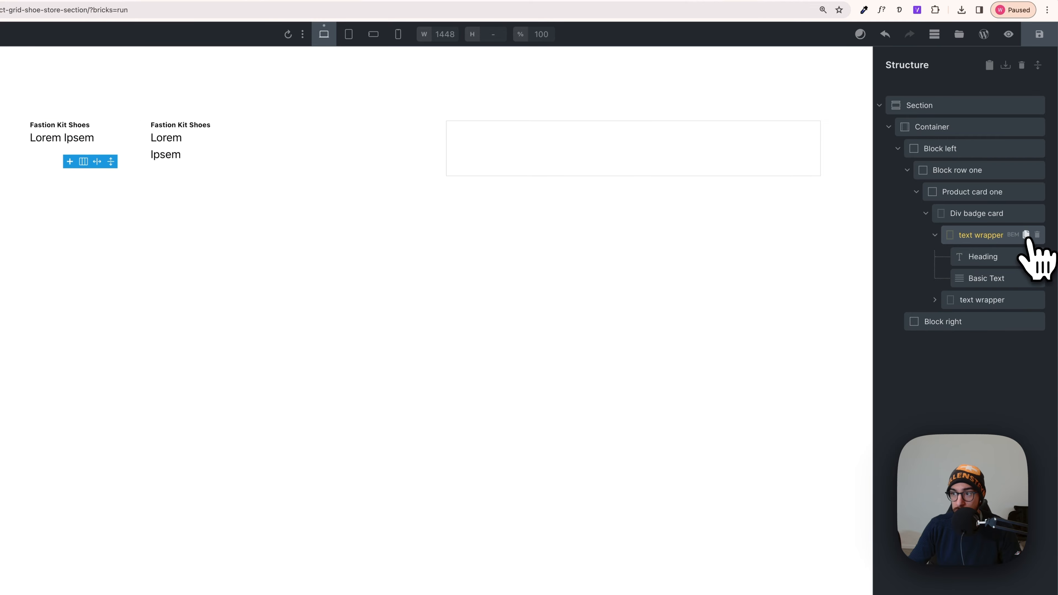
click(968, 302)
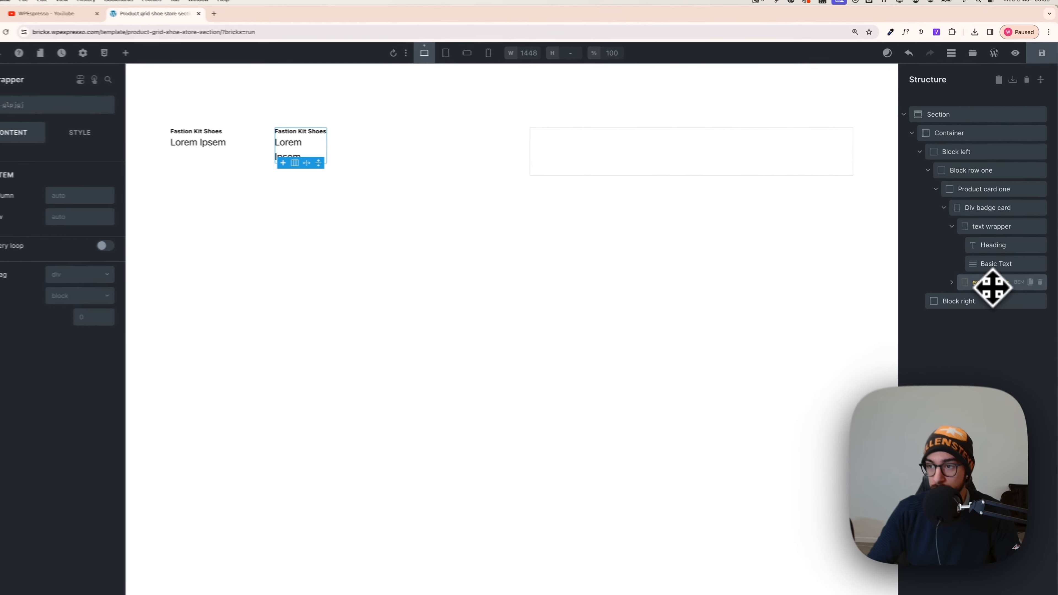
key(Delete)
key(Delete)
key(Delete)
key(Delete)
key(Delete)
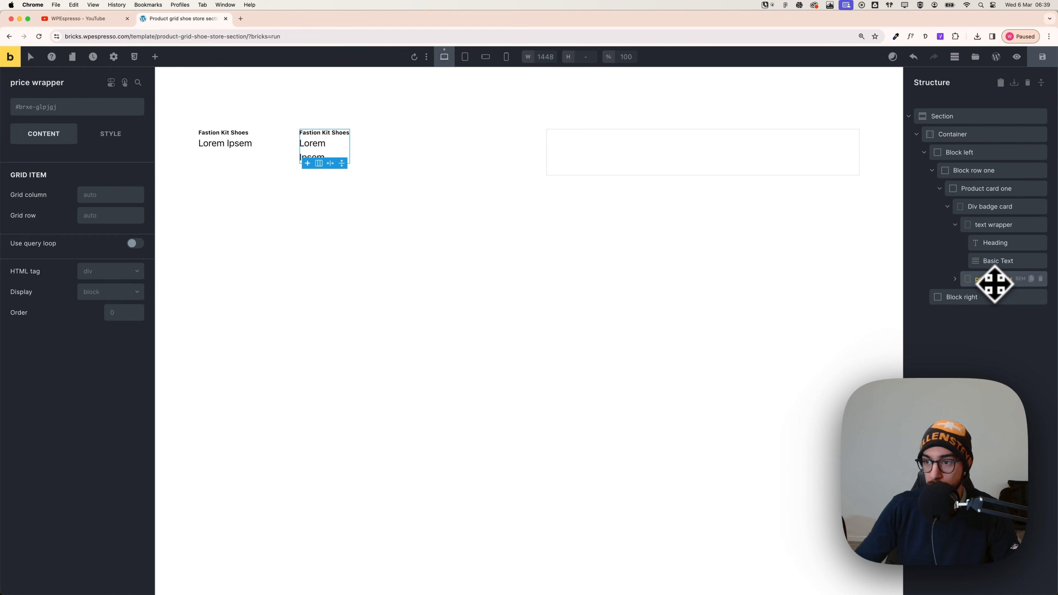
Delete the price wrapper's heading and replace its Basic Text in Bricks with "$50" copied from the first Figma card
click(955, 278)
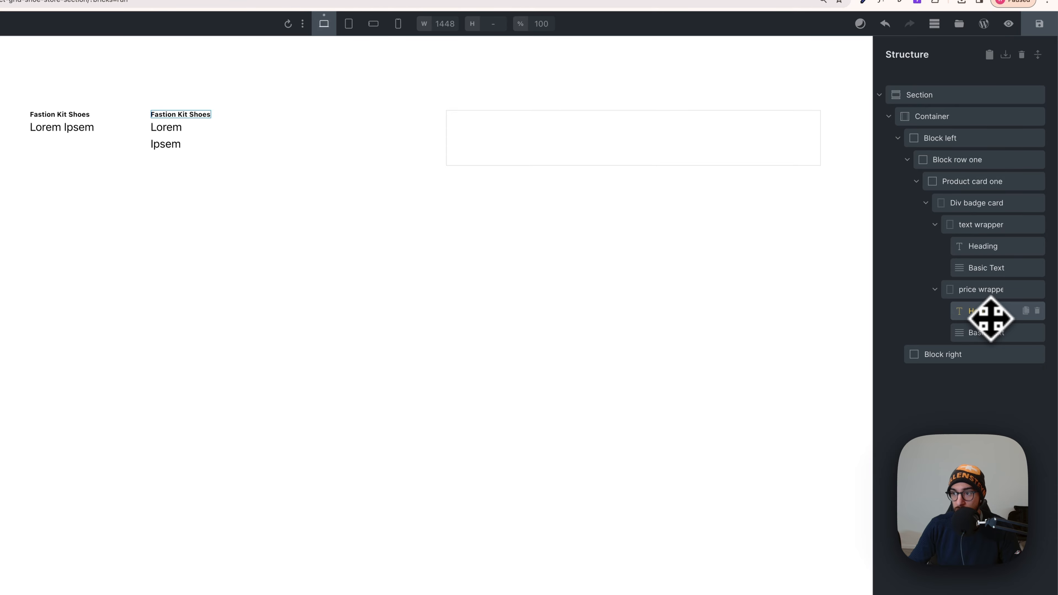
click(1037, 311)
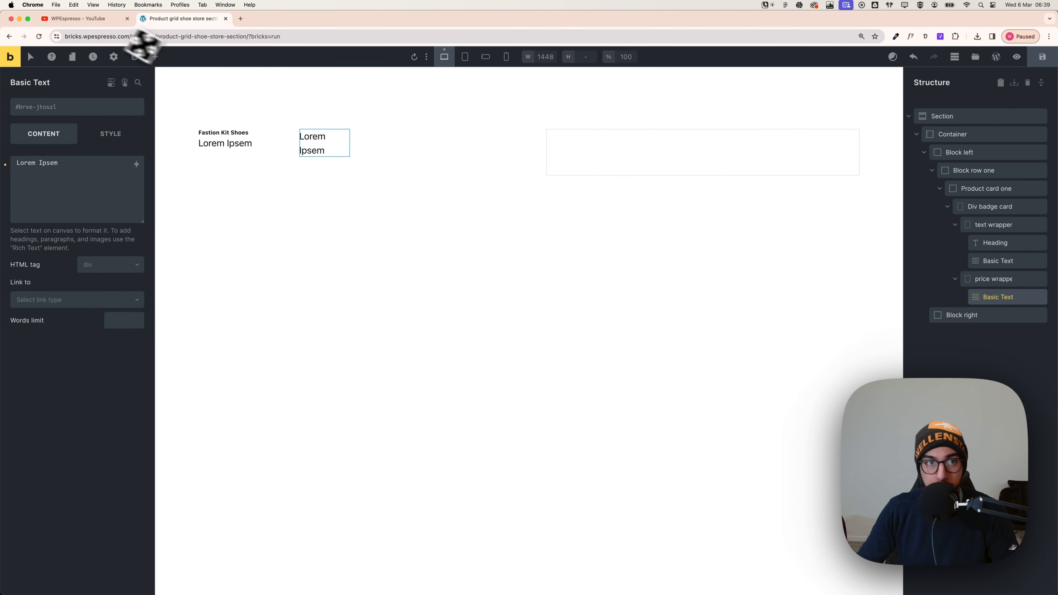
key(super+Tab)
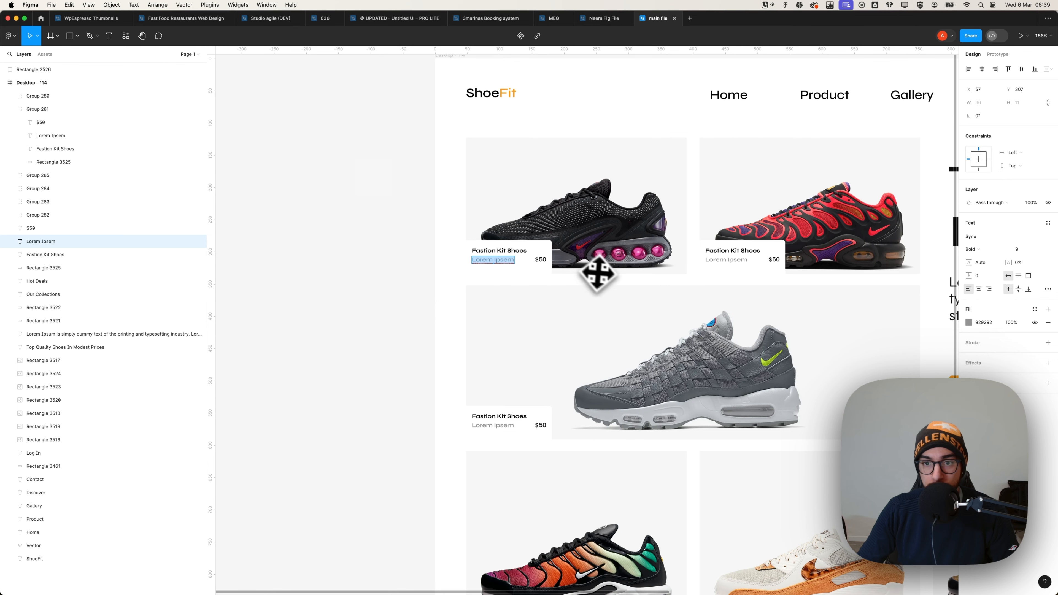
click(541, 261)
double_click(544, 282)
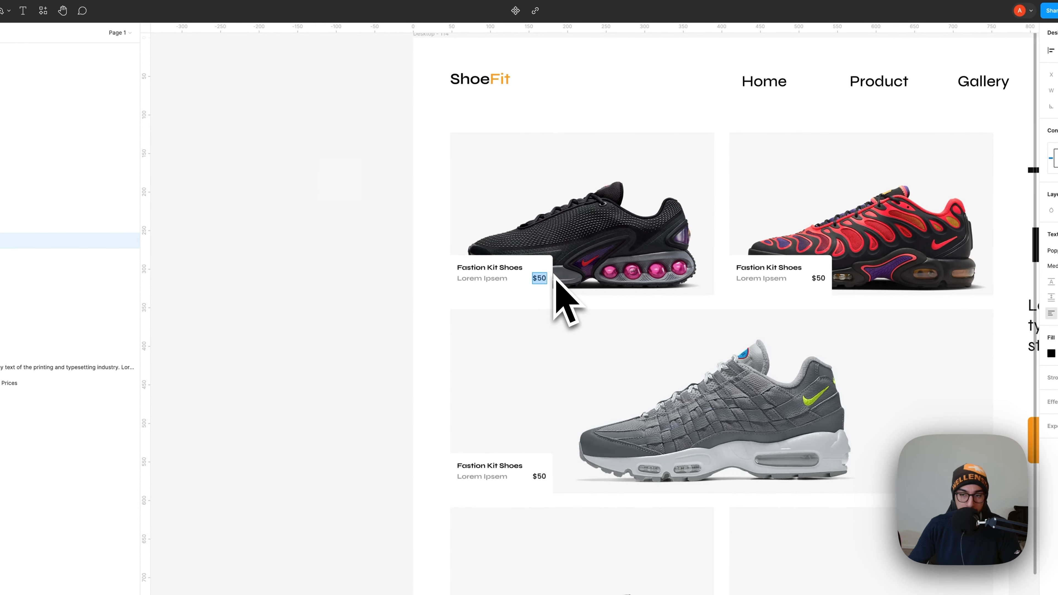
key(super+Tab)
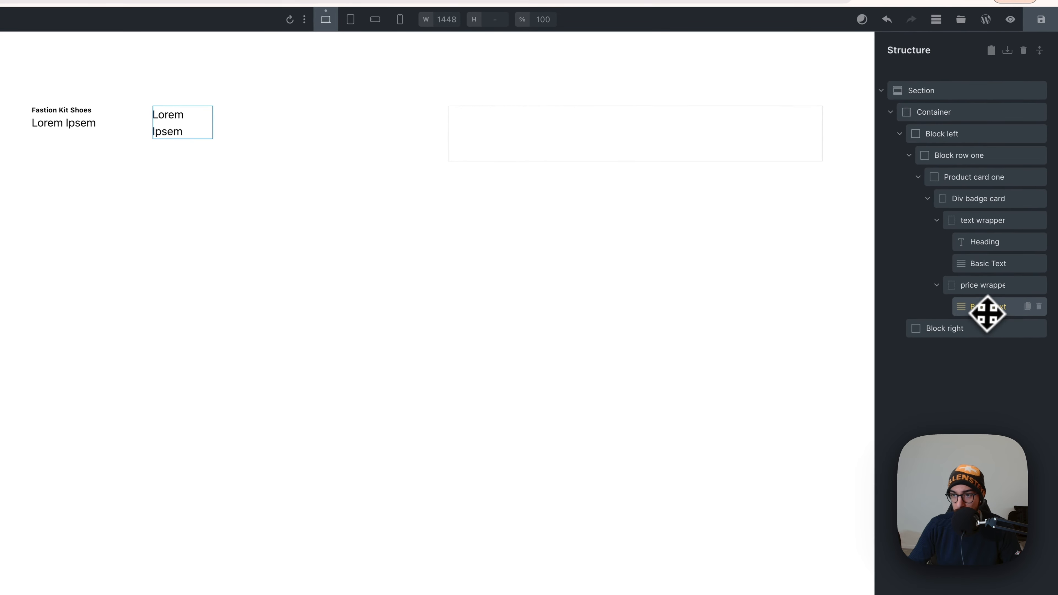
triple_click(102, 195)
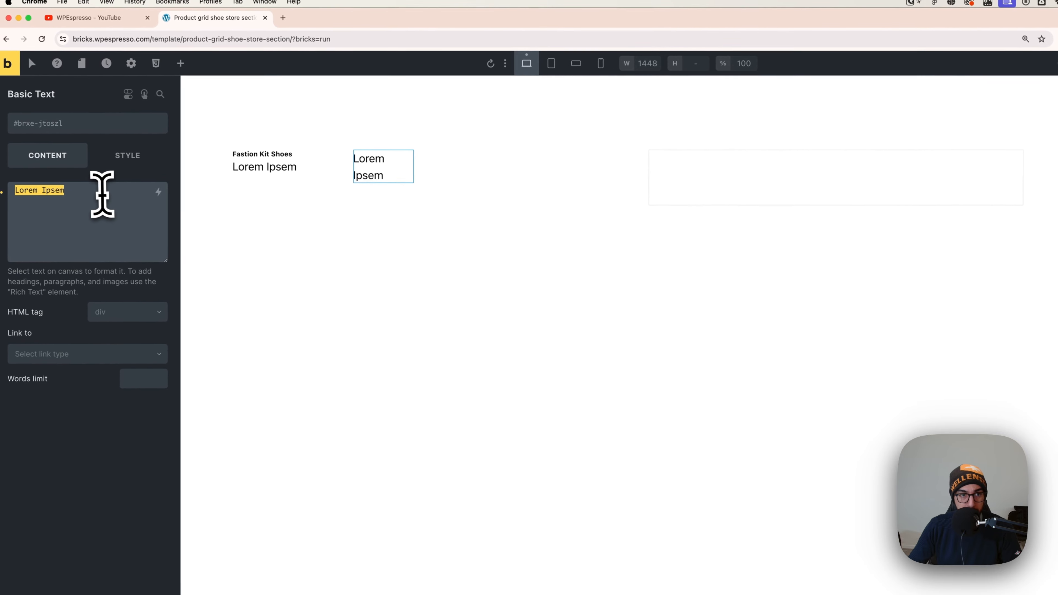
key(super+v)
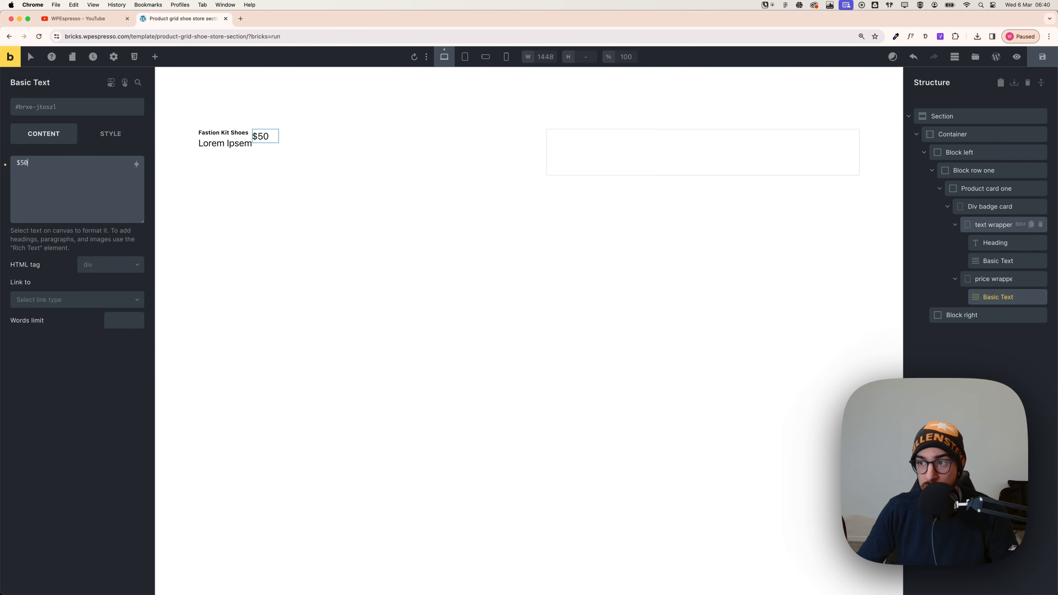
Compare the Div badge card's structure in Bricks with the name, subtitle and price texts of the first Figma card
click(980, 208)
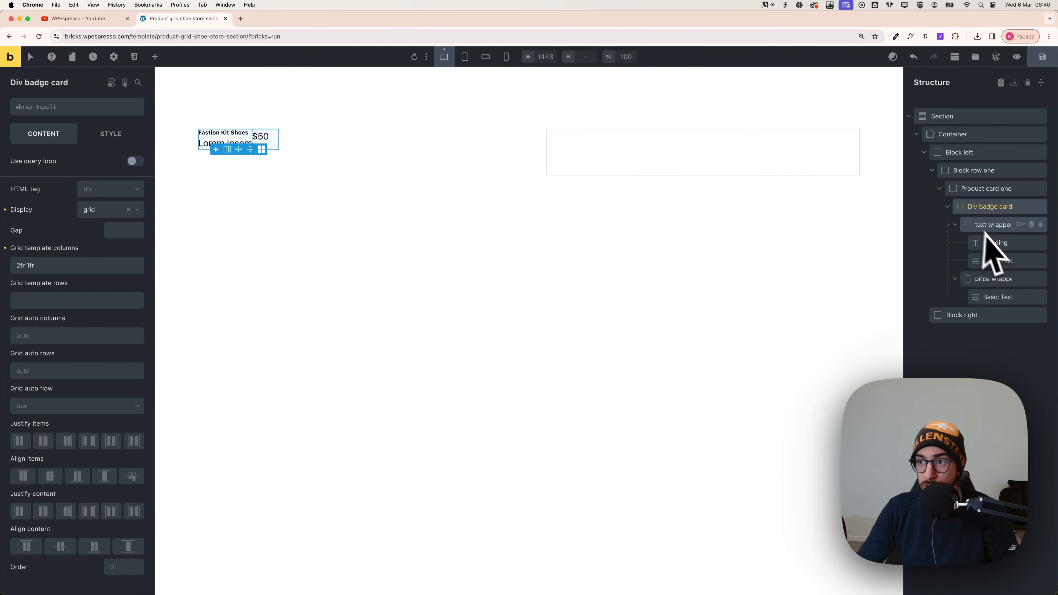
click(947, 207)
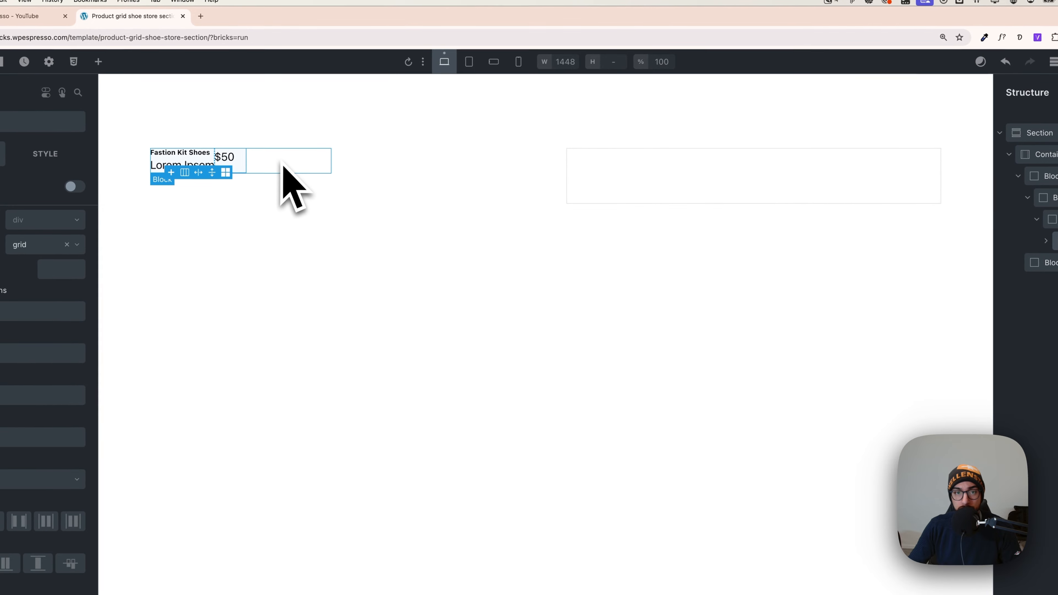
click(1034, 239)
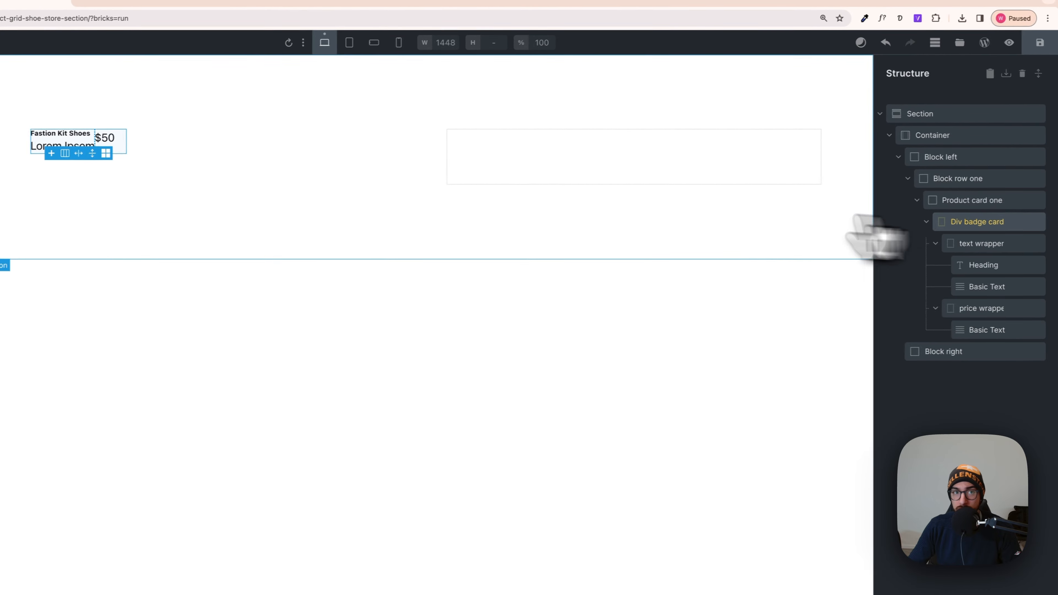
key(super+Tab)
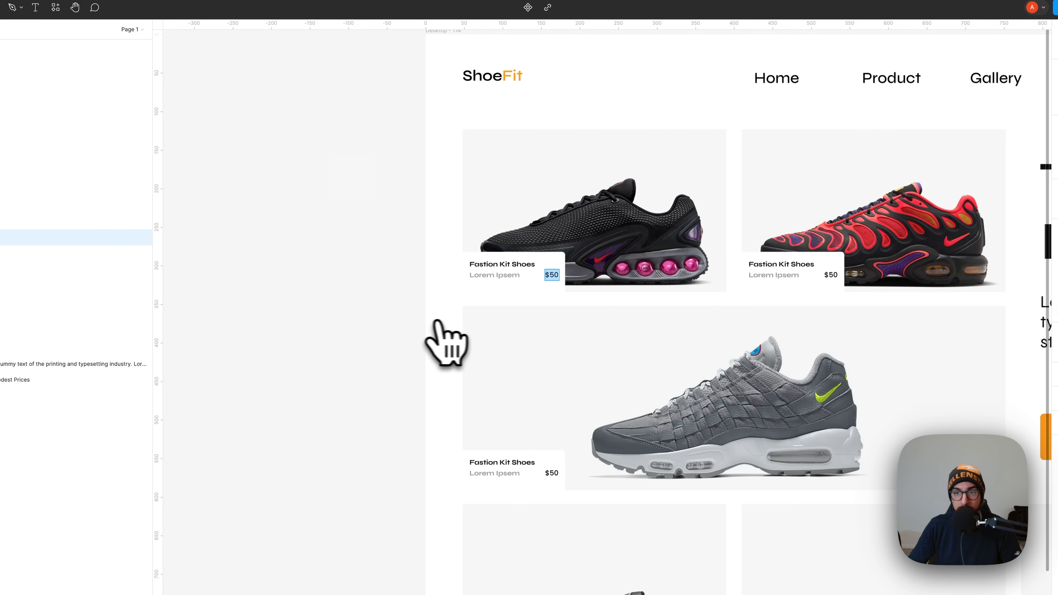
click(495, 265)
click(506, 276)
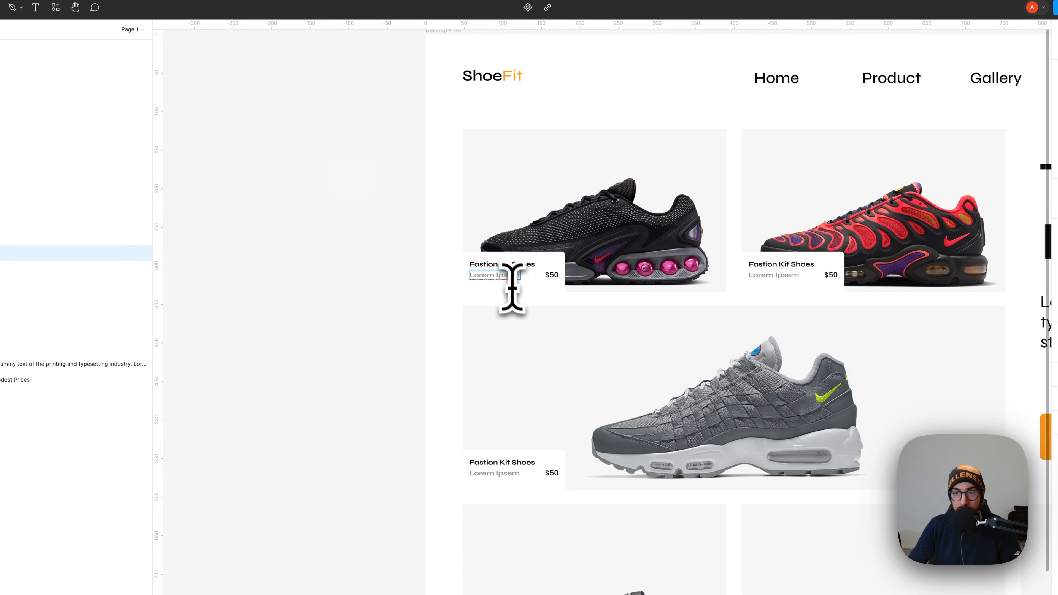
key(Escape)
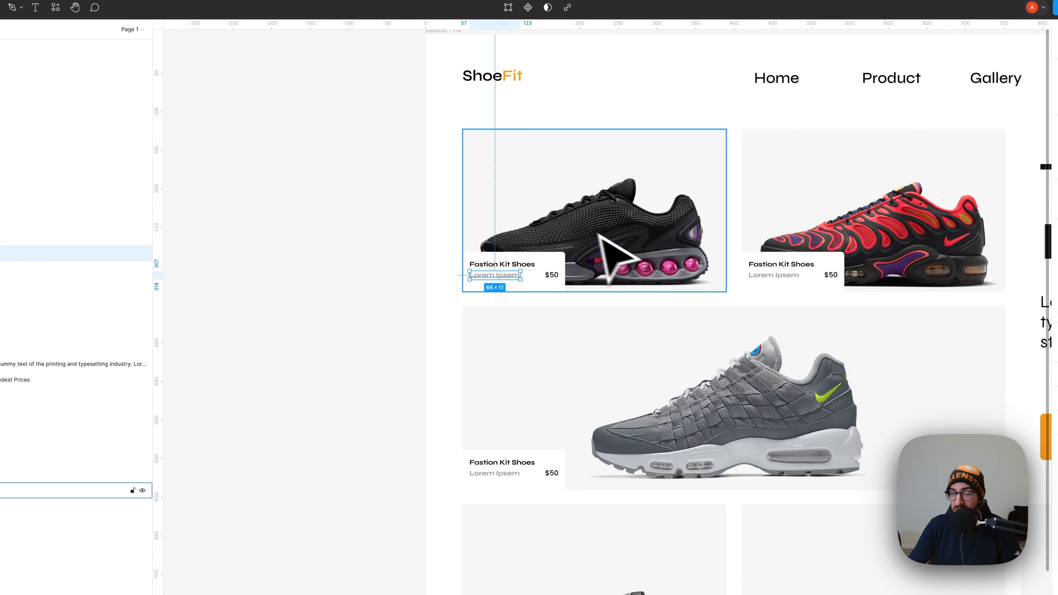
key(super+Tab)
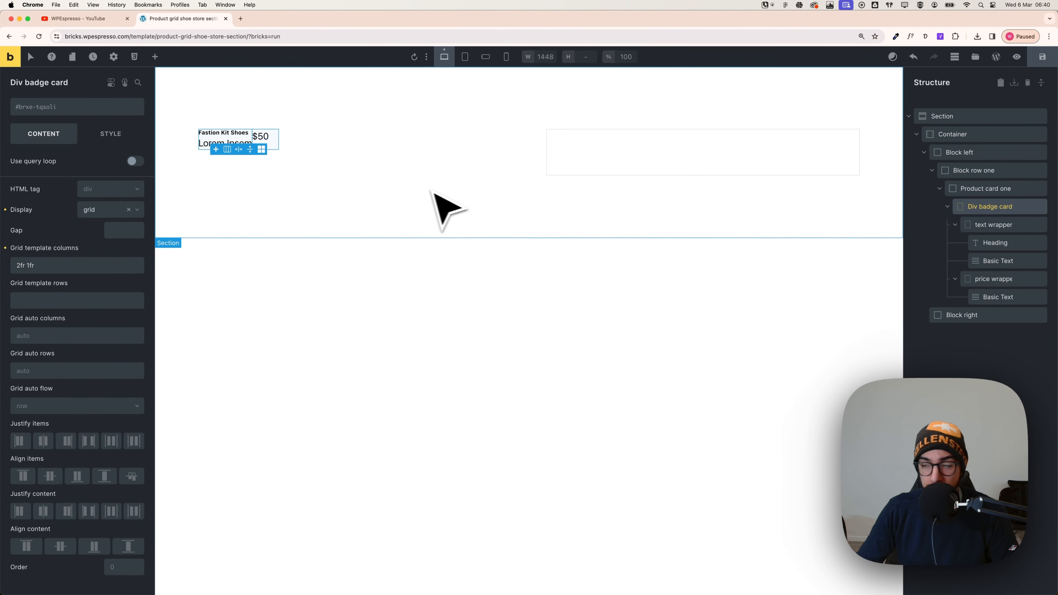
Generate BEM classes for Product card one and its nested elements from the base name "product-card-one", with labels synced
click(948, 207)
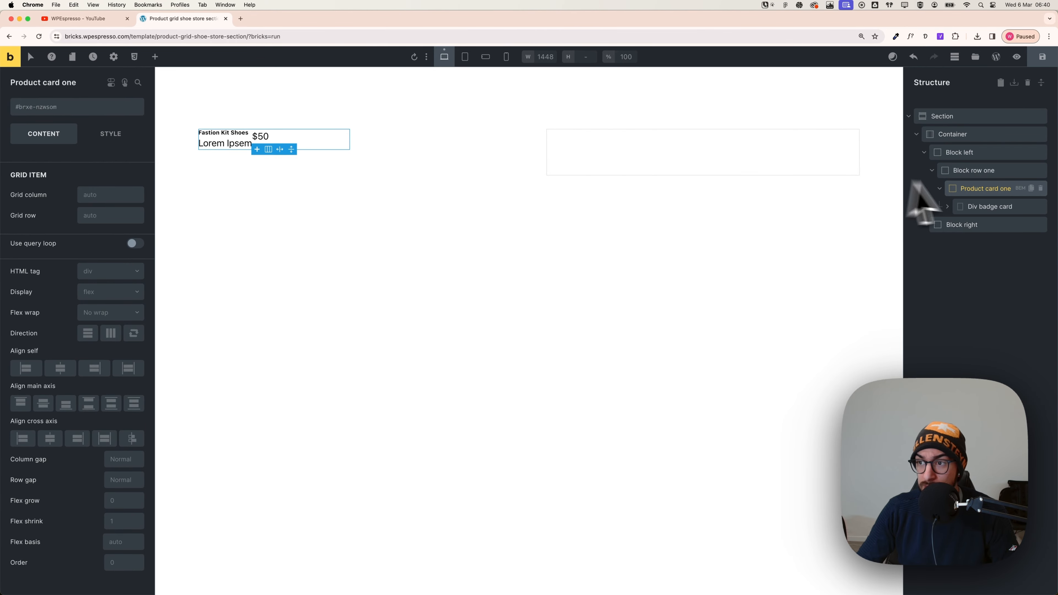
click(974, 172)
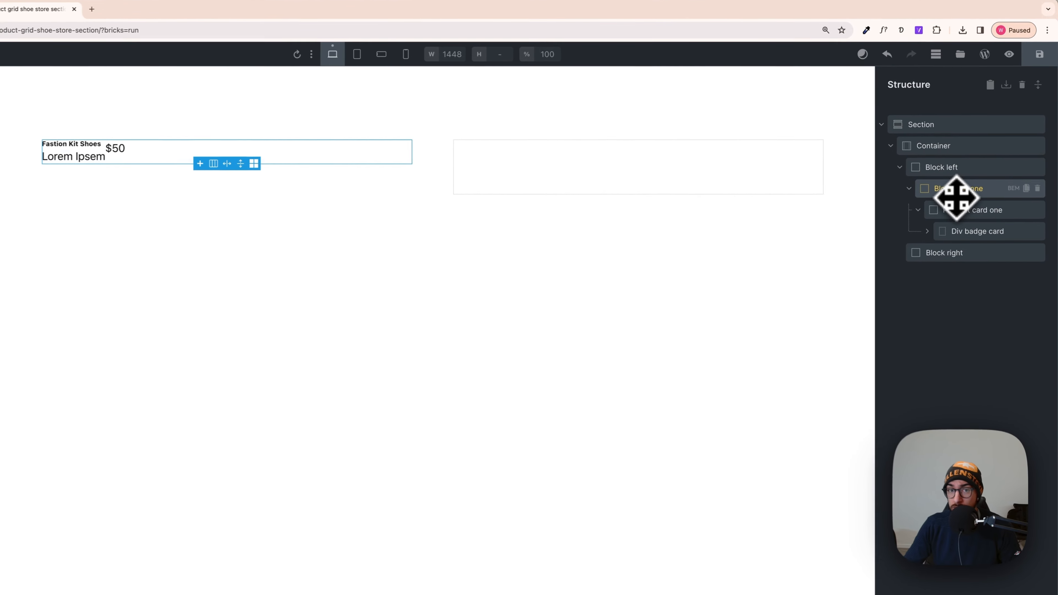
click(958, 215)
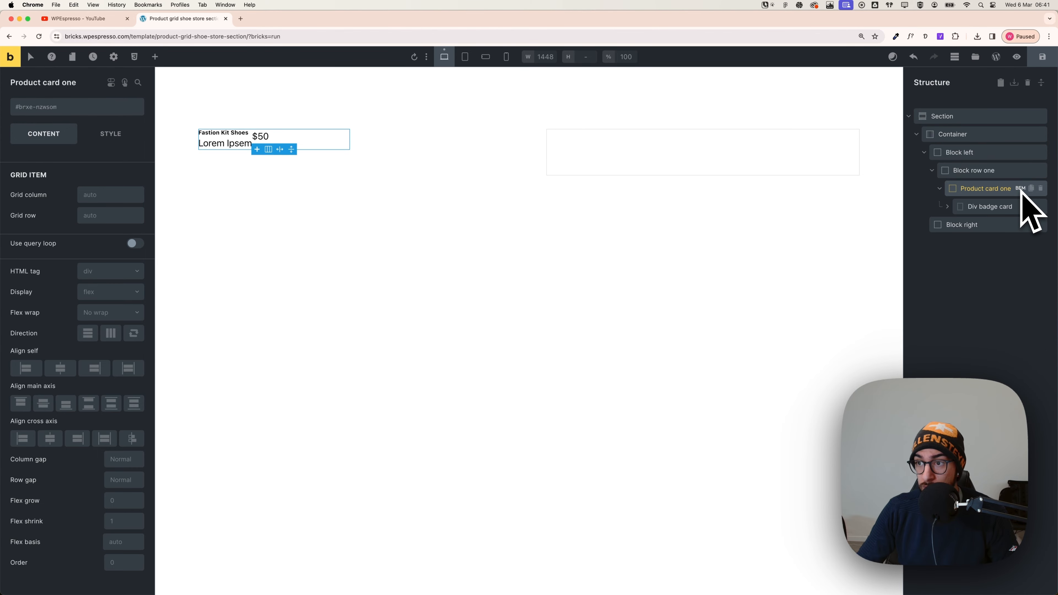
click(970, 207)
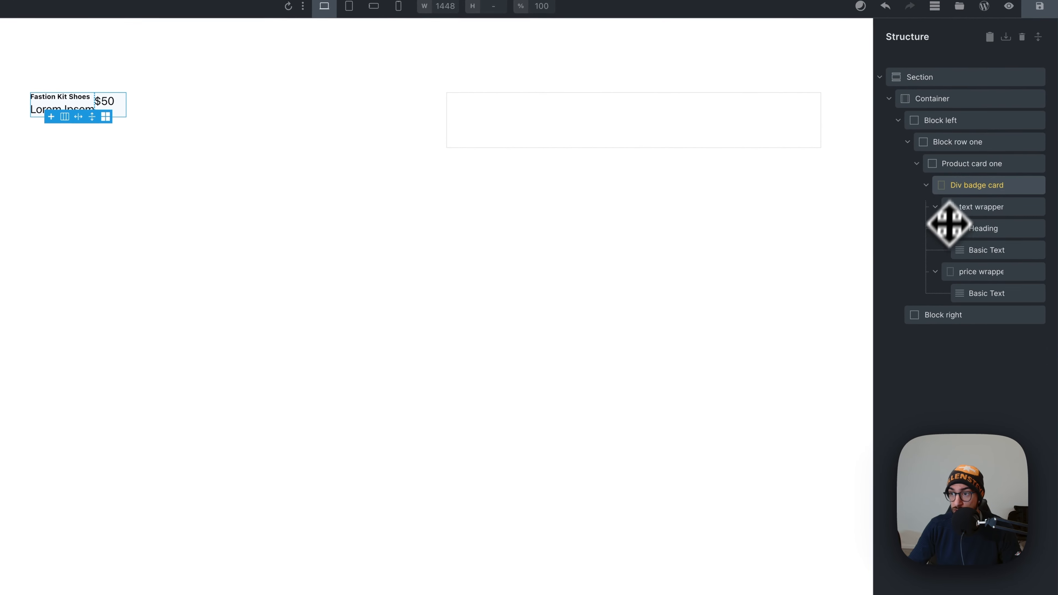
click(975, 164)
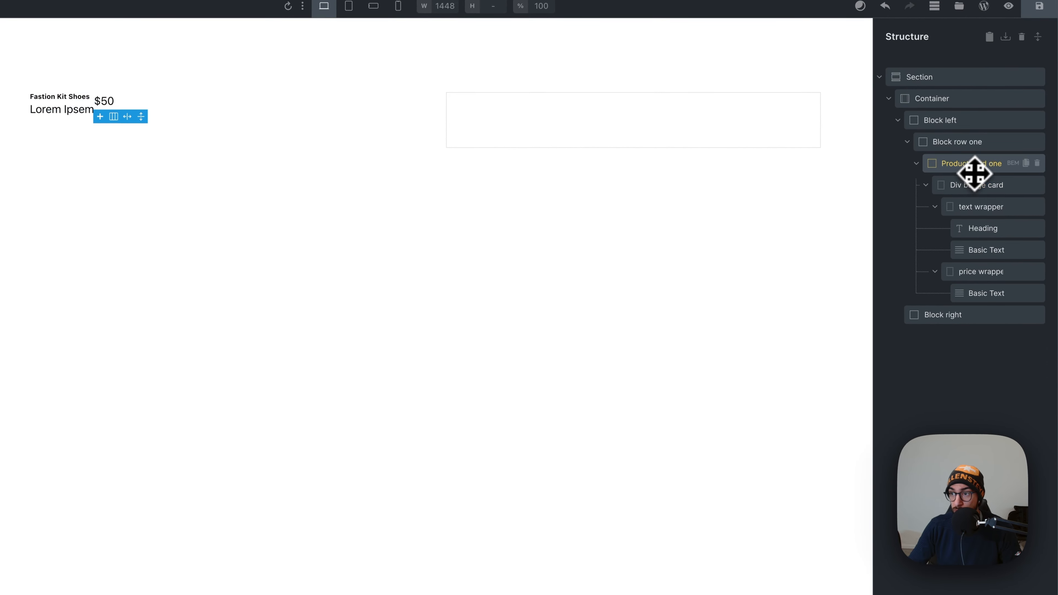
click(1011, 172)
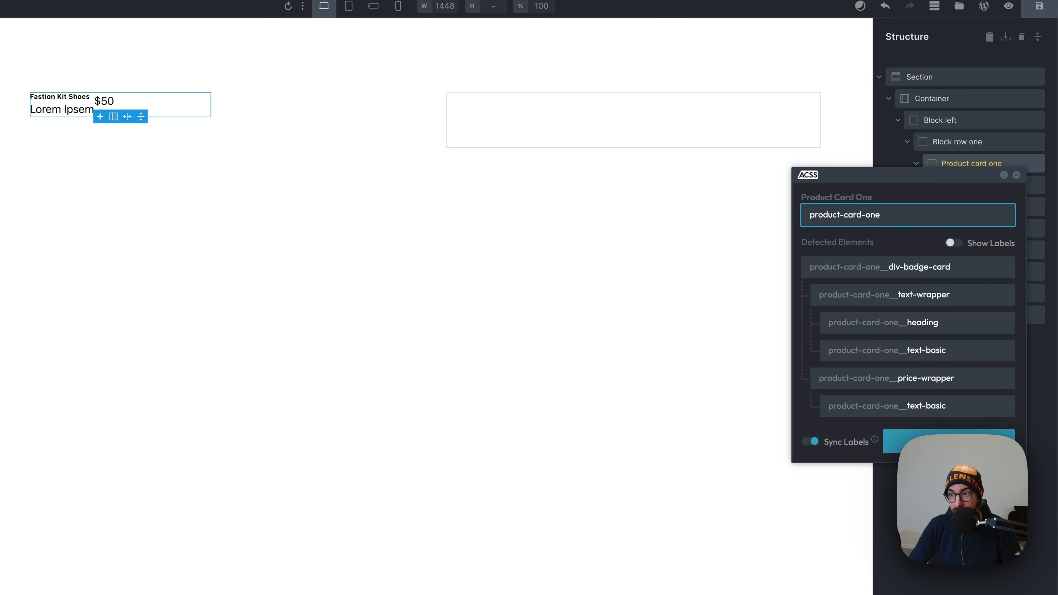
click(949, 444)
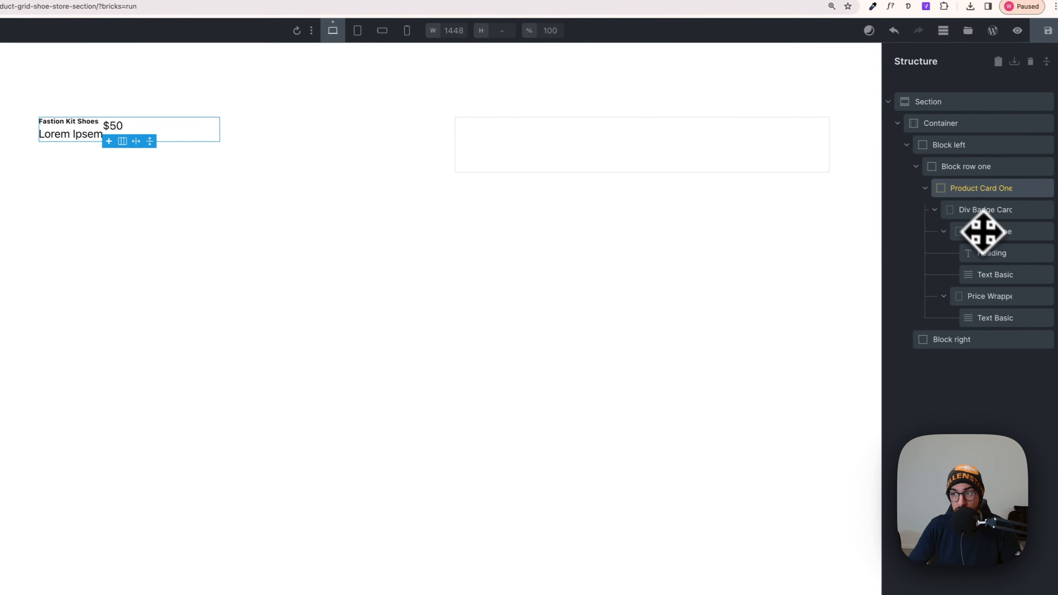
click(963, 214)
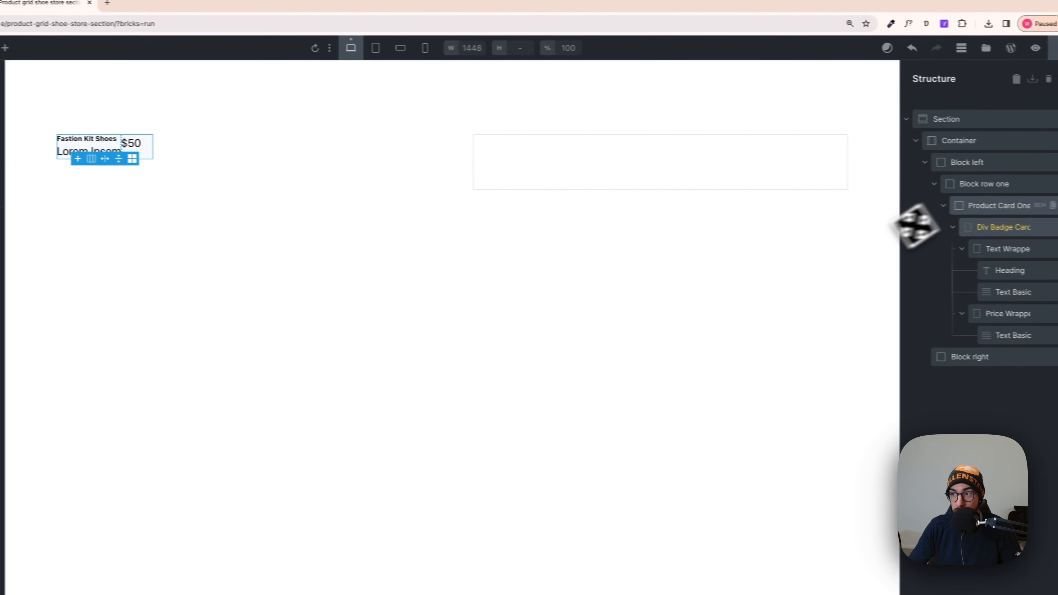
click(988, 211)
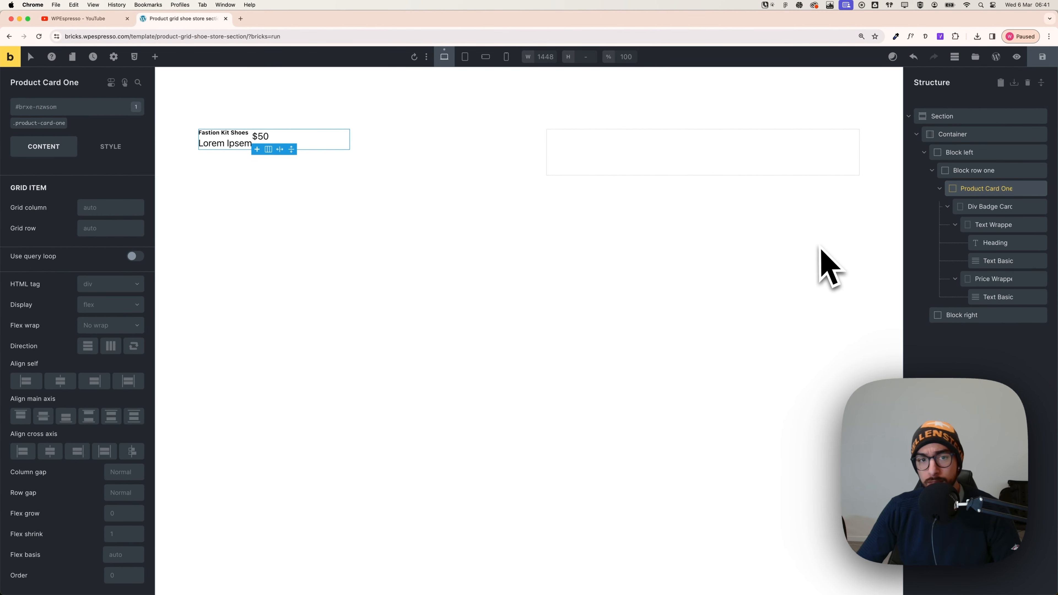
Try to set the black shoe photo with the pink sole as the background image of the .product-card-one class
click(966, 172)
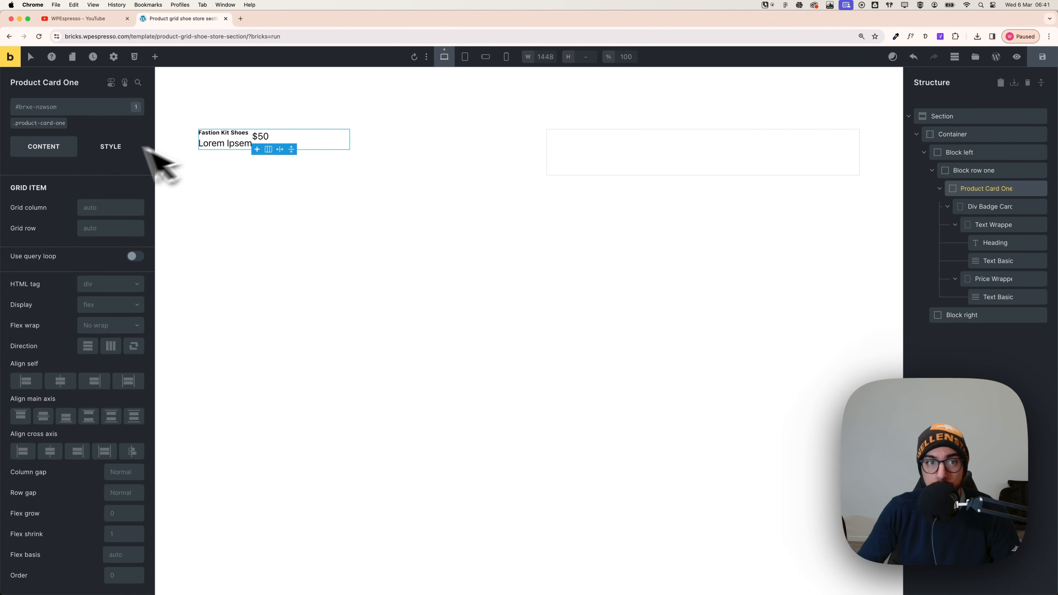
click(54, 124)
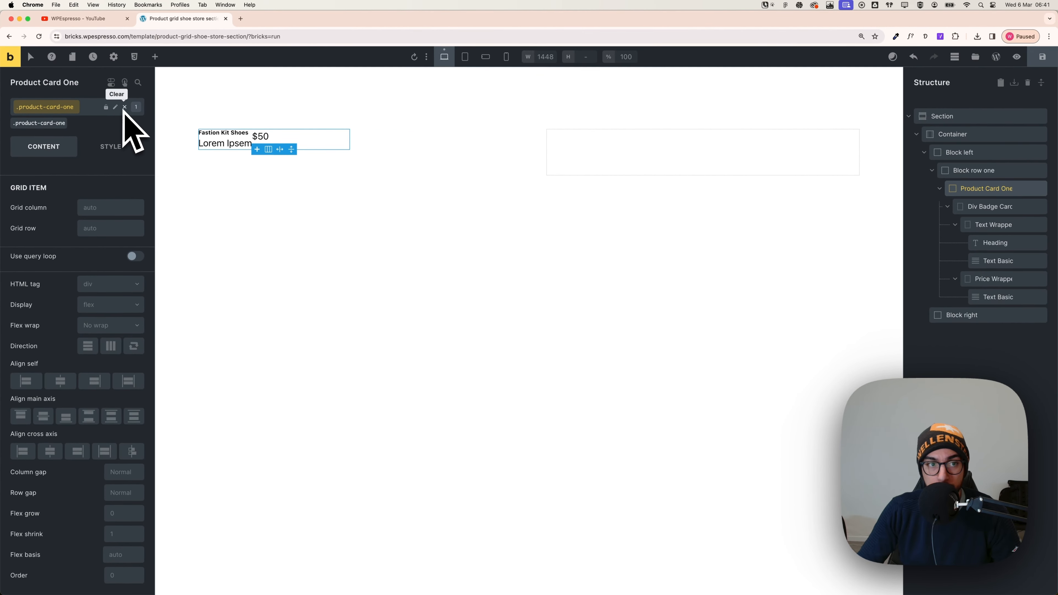
click(111, 147)
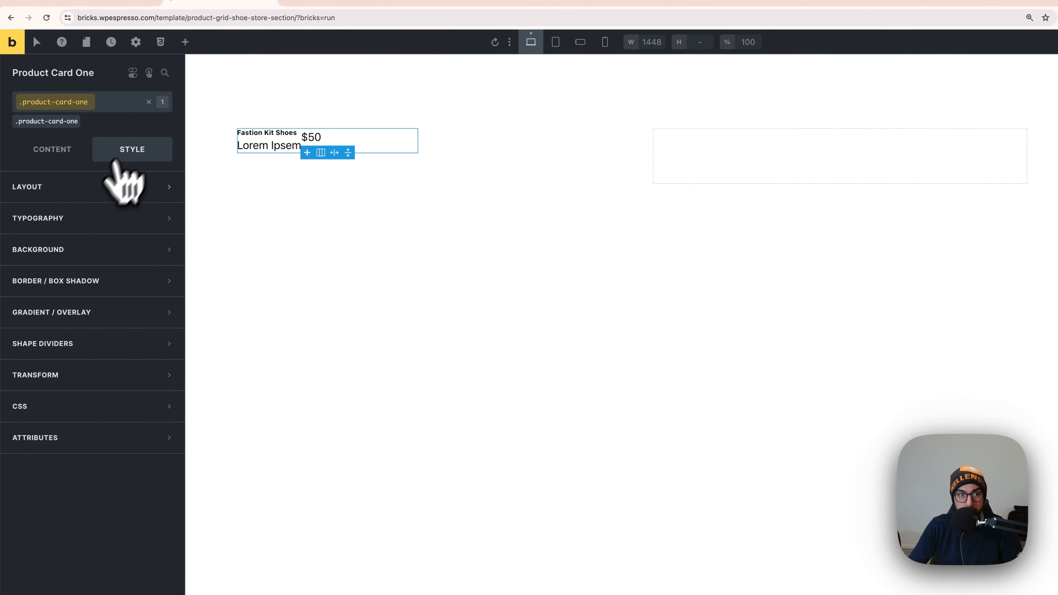
click(100, 251)
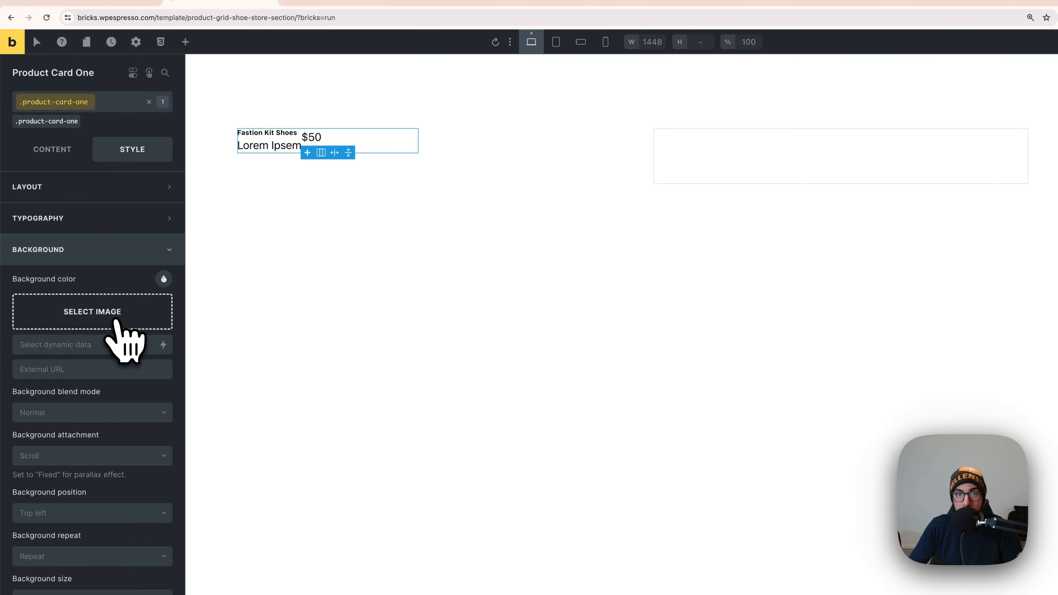
click(113, 318)
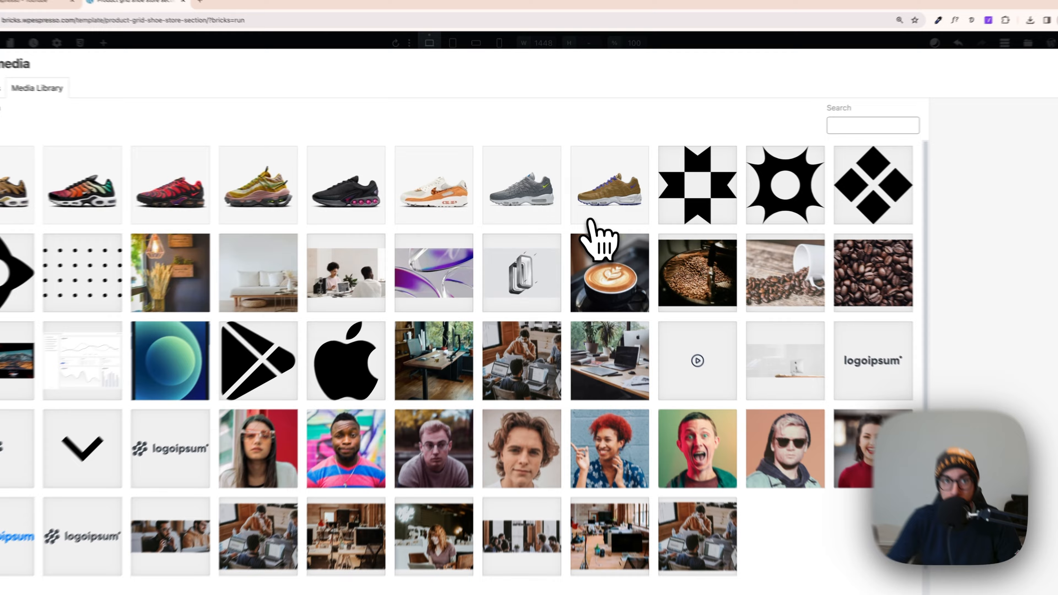
key(super+Tab)
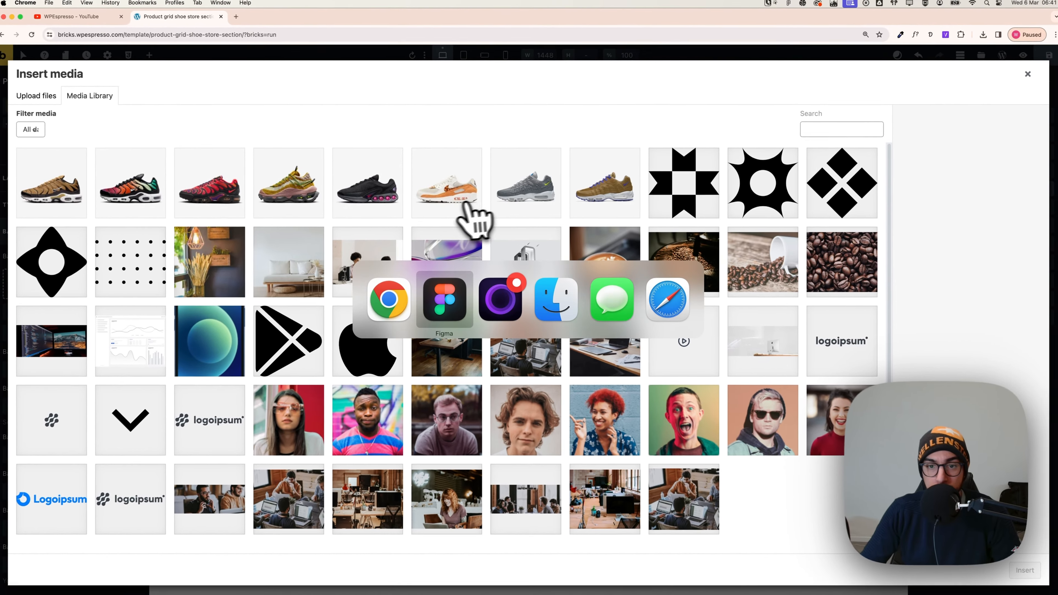
key(super+Tab)
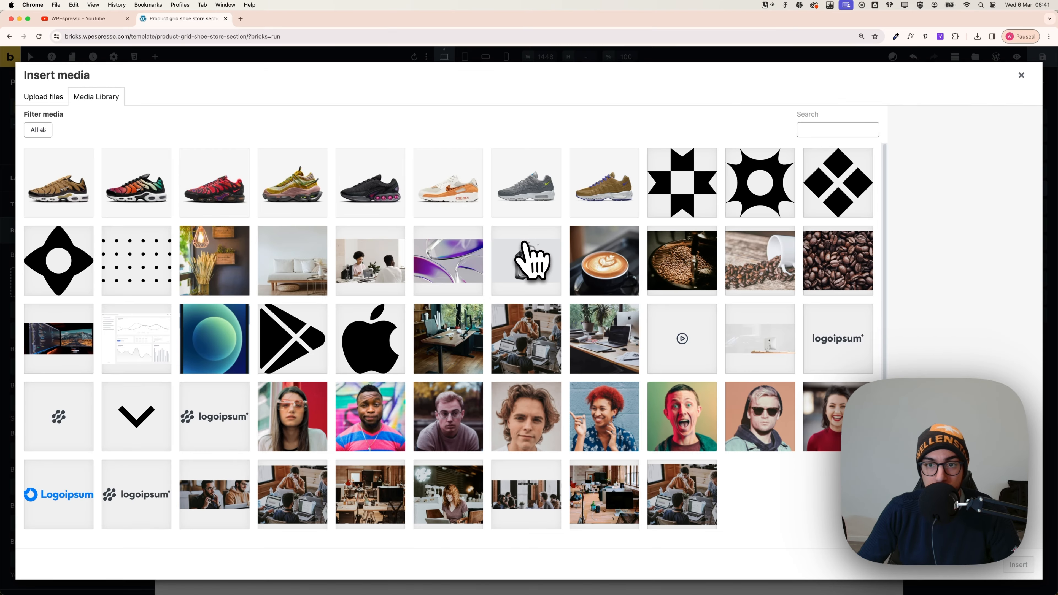
click(370, 183)
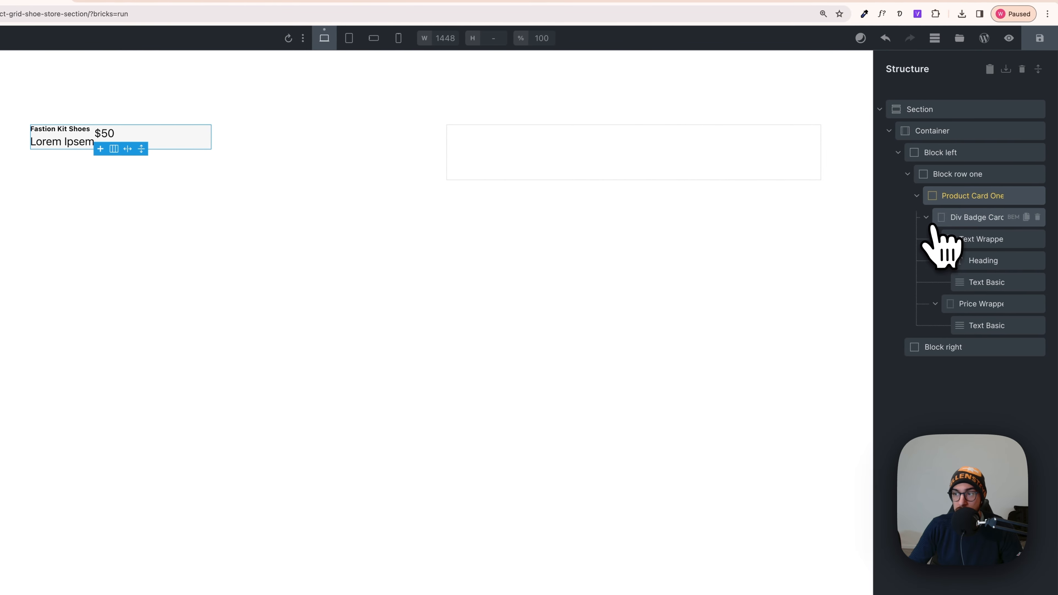
Collapse the Div Badge card in the structure and remove the background image from the .product-card-one class
click(924, 218)
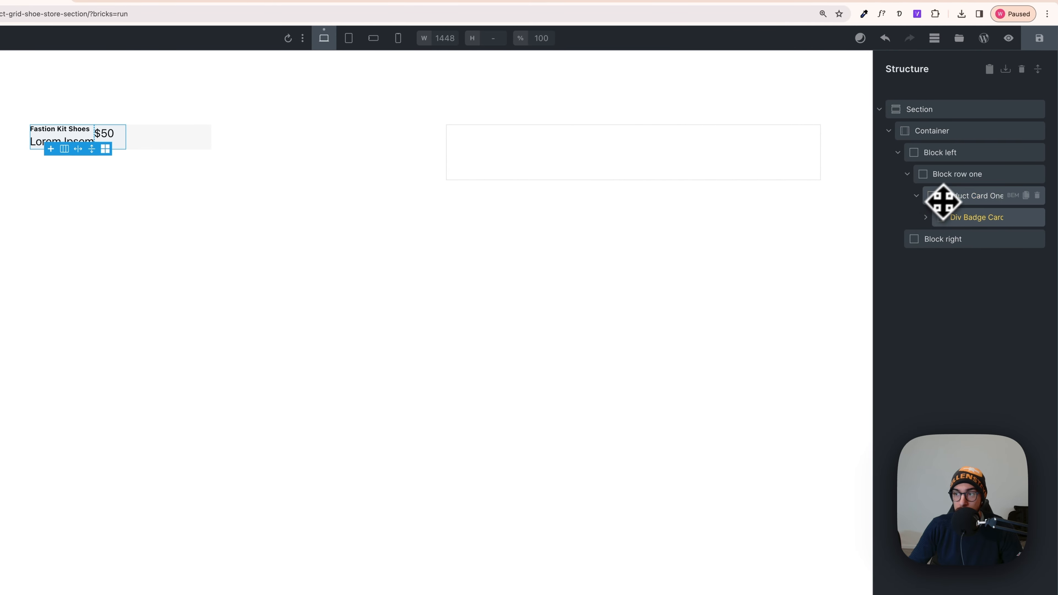
click(921, 203)
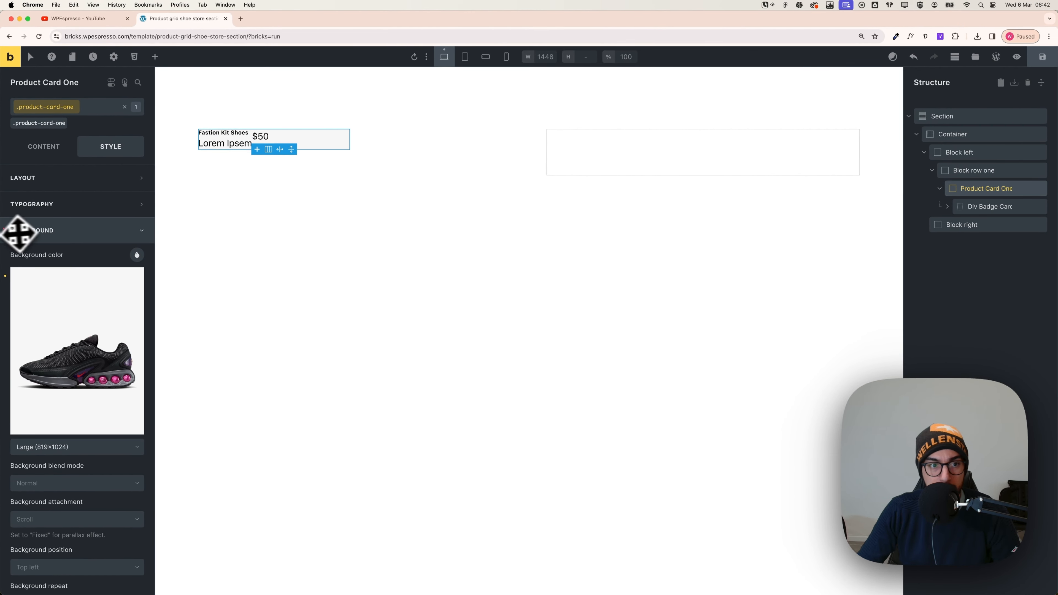
click(5, 230)
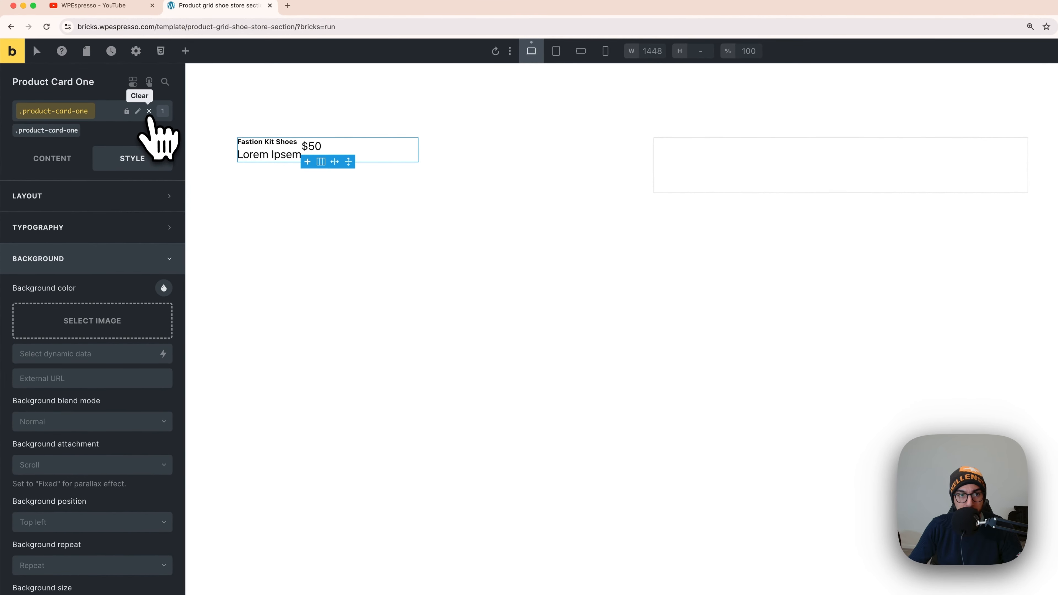
Insert scarpa-air-max-dn-FFm92J.webp as Product Card One's background on the element ID, and compare its background settings with those of the class
click(148, 111)
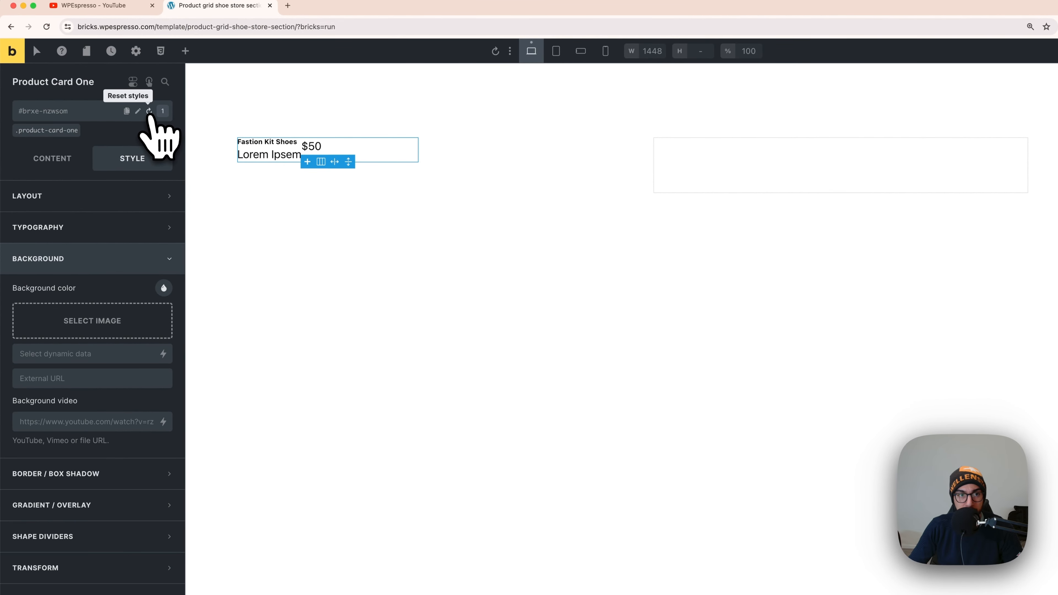
click(107, 320)
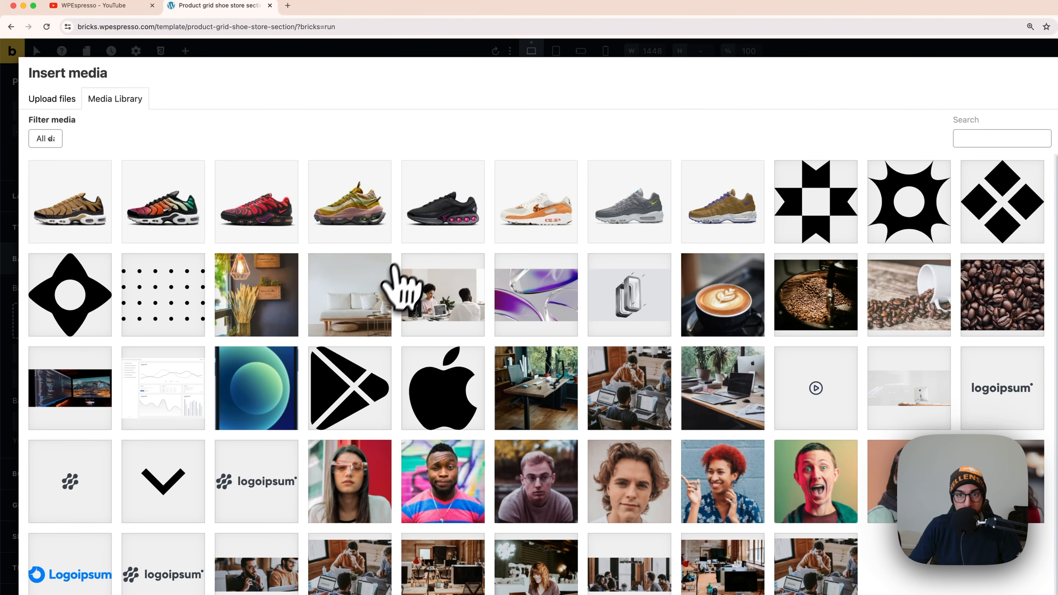
click(442, 194)
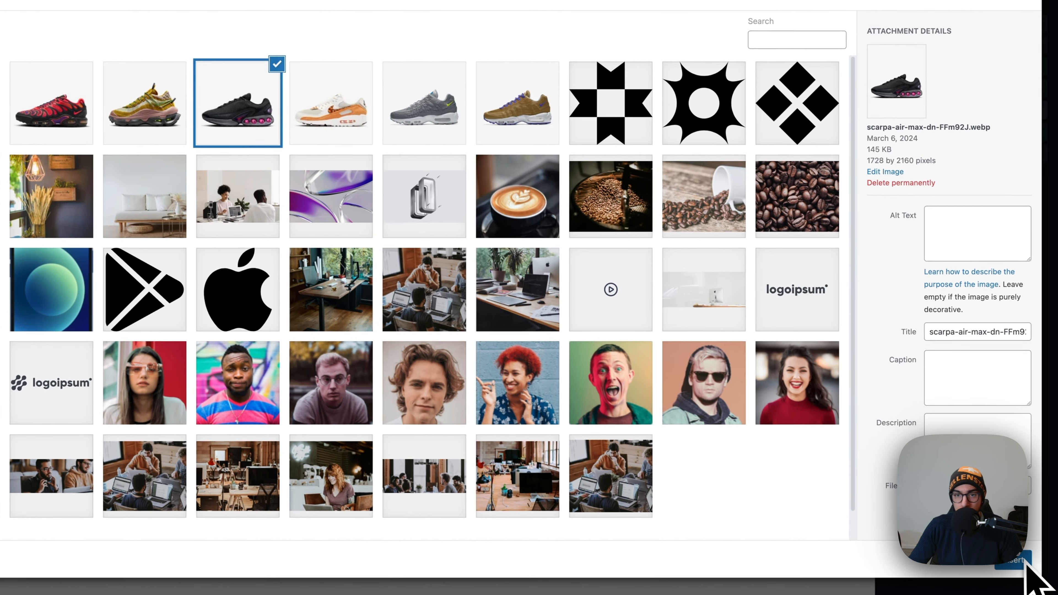
click(1033, 571)
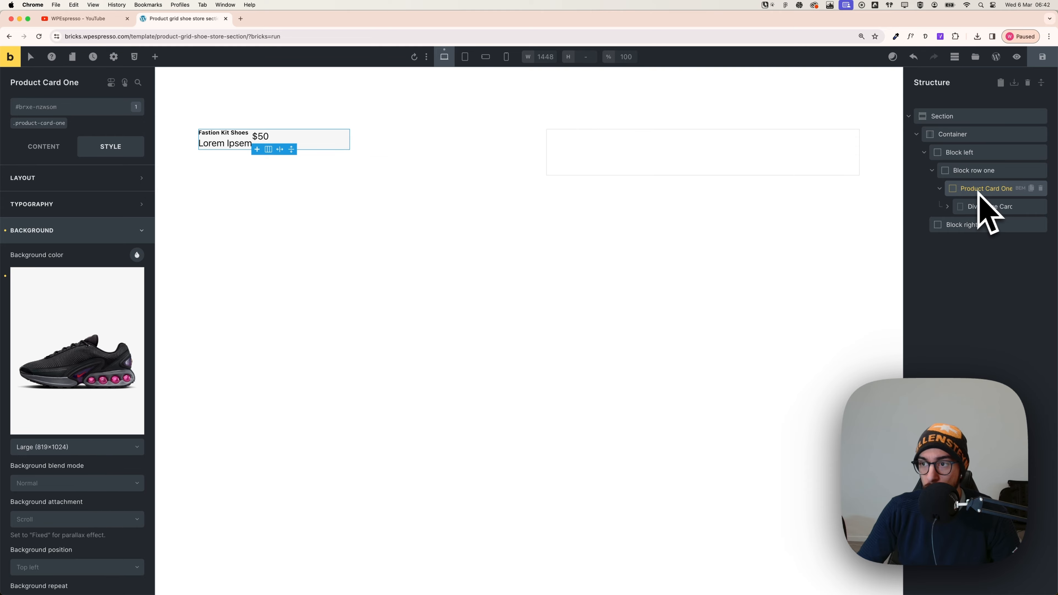
click(40, 123)
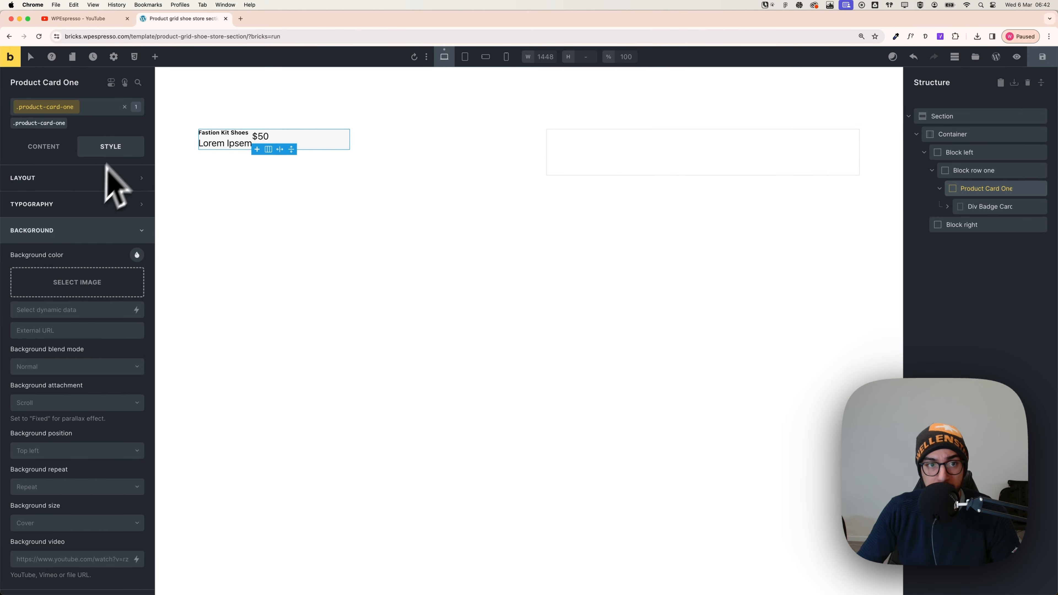
click(125, 107)
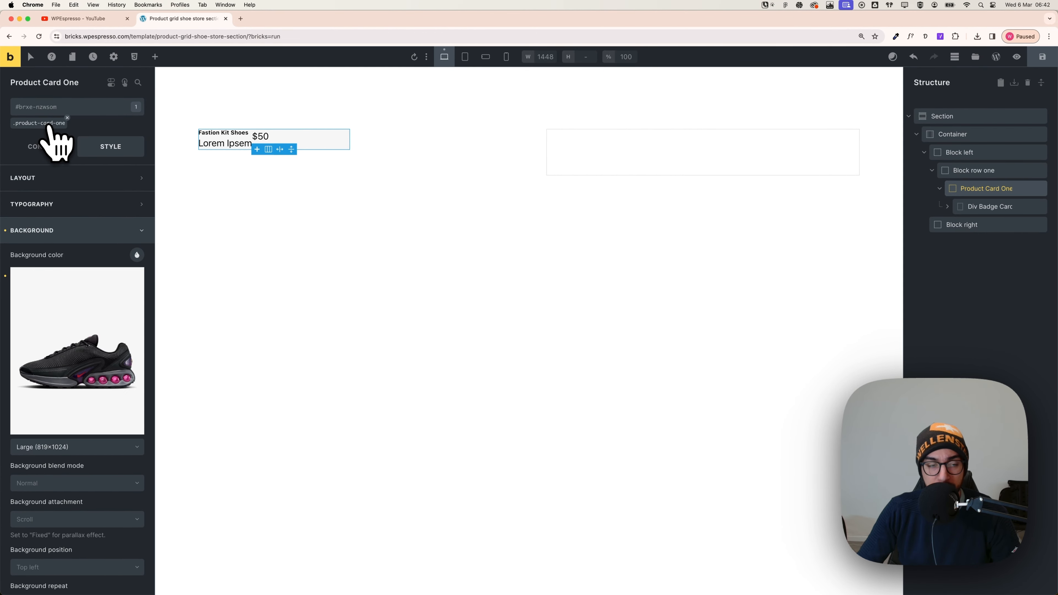
Set the top padding of the .product-card-one class to 8em, checking the card proportions against the Figma design
click(47, 123)
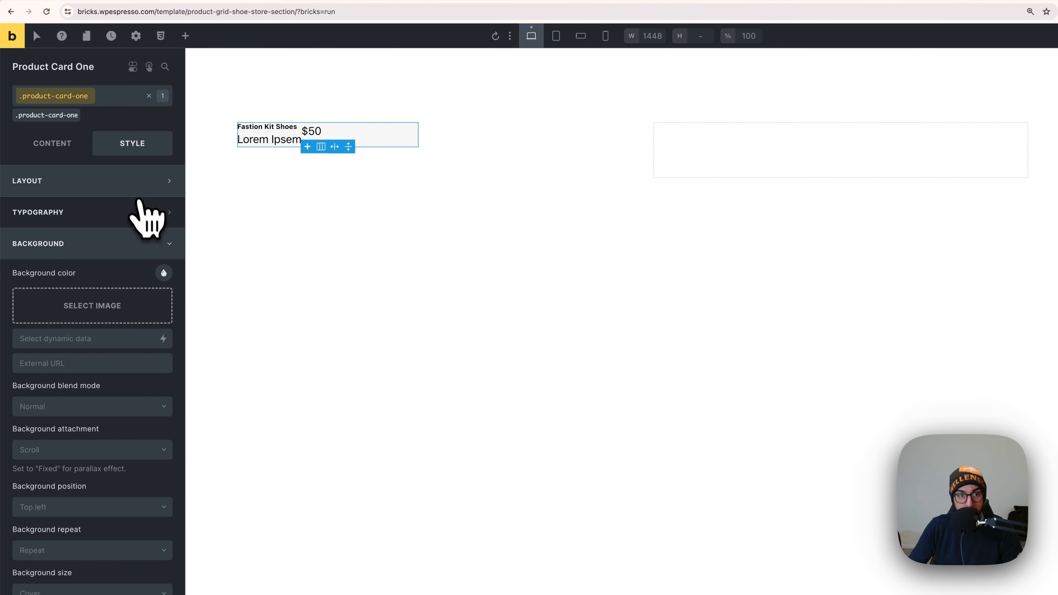
click(138, 190)
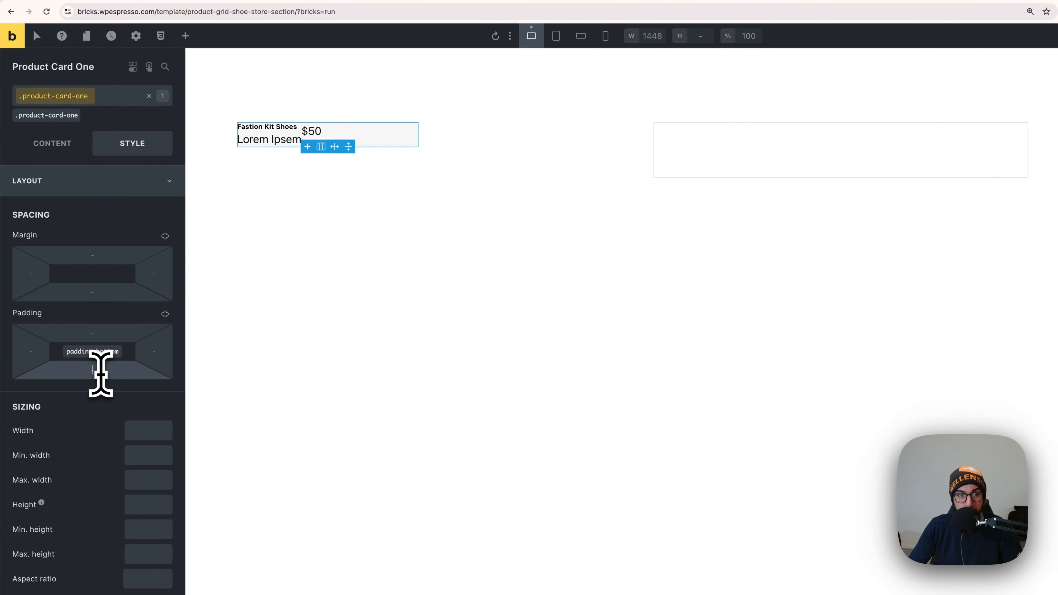
right_click(92, 370)
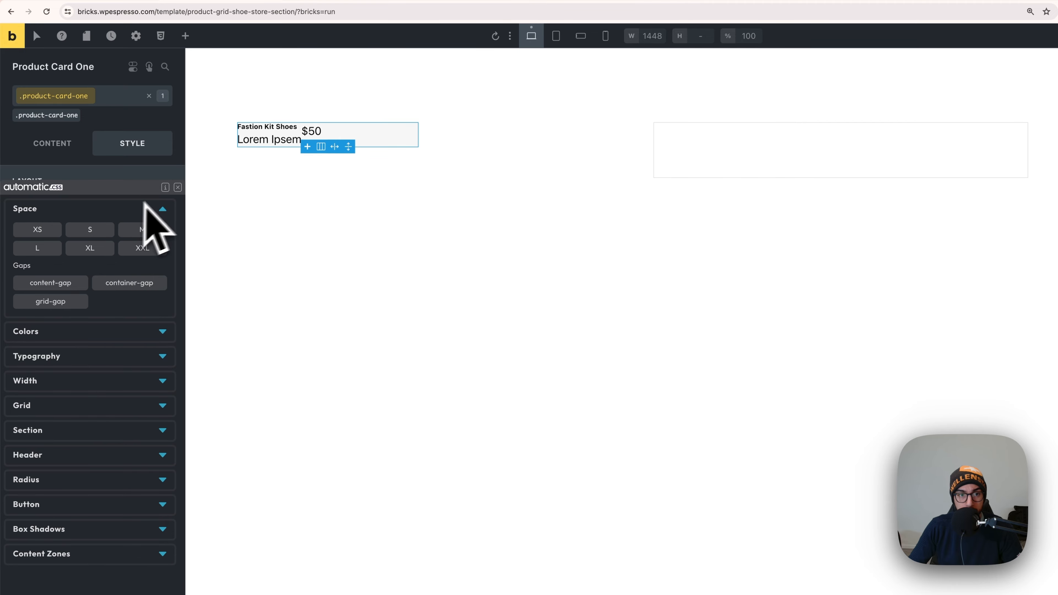
right_click(108, 336)
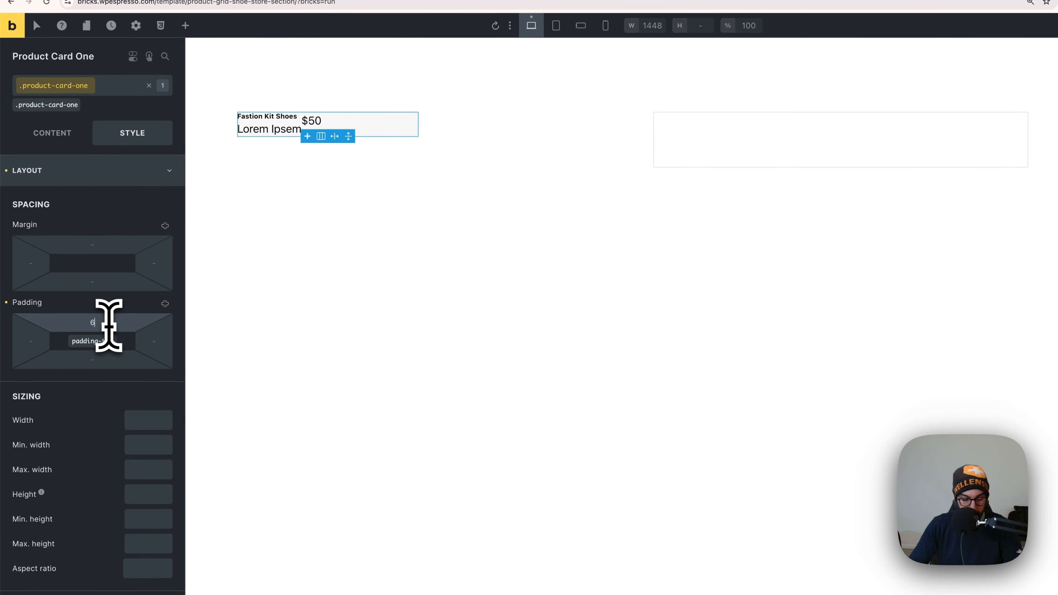
text(m)
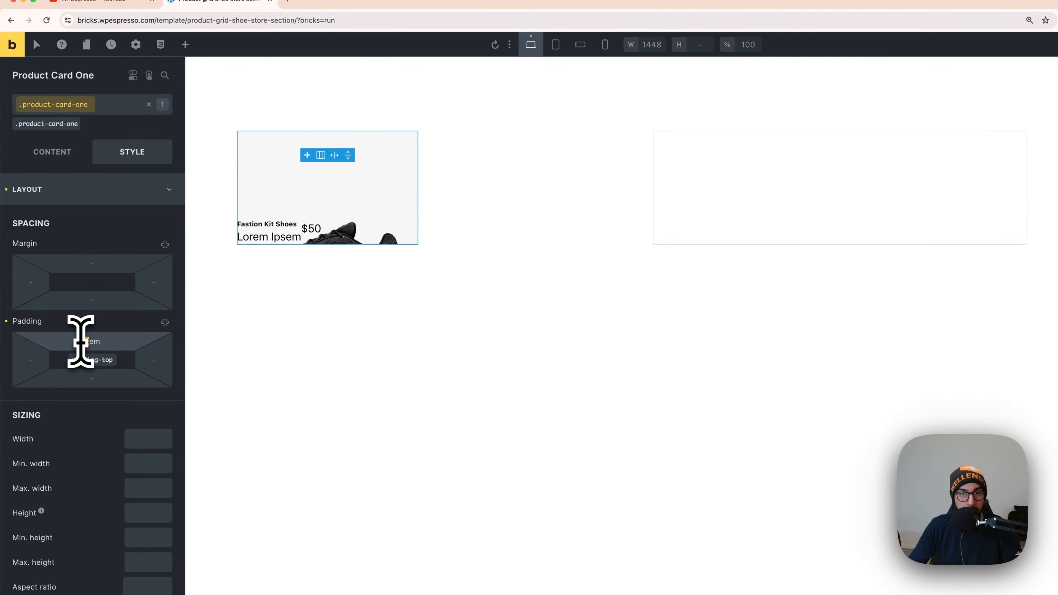
key(super+Tab)
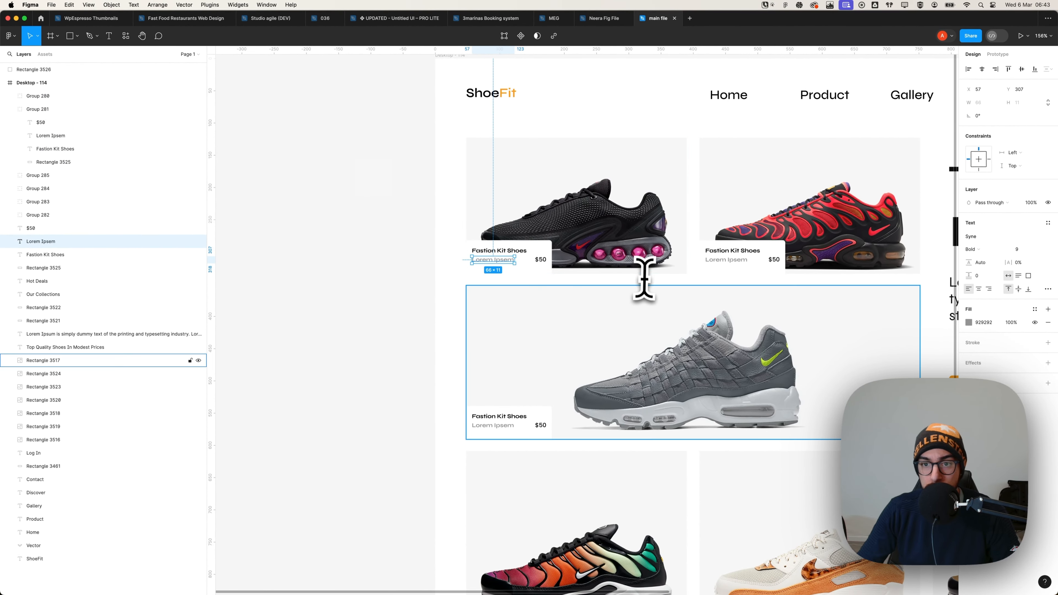
scroll(406, 232, down, 5)
scroll(437, 231, up, 4)
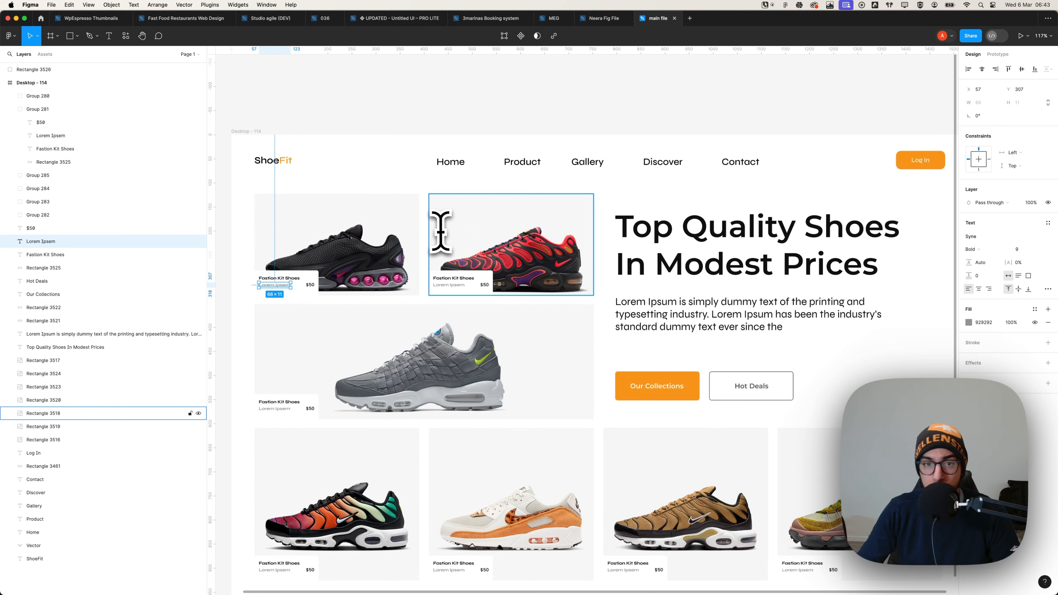
key(super+Tab)
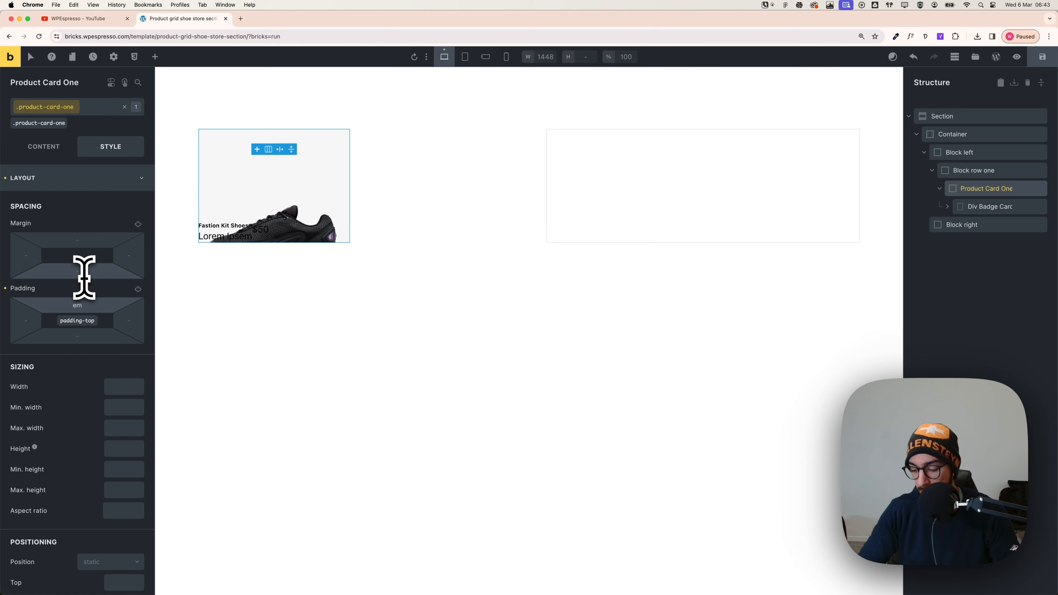
text(8)
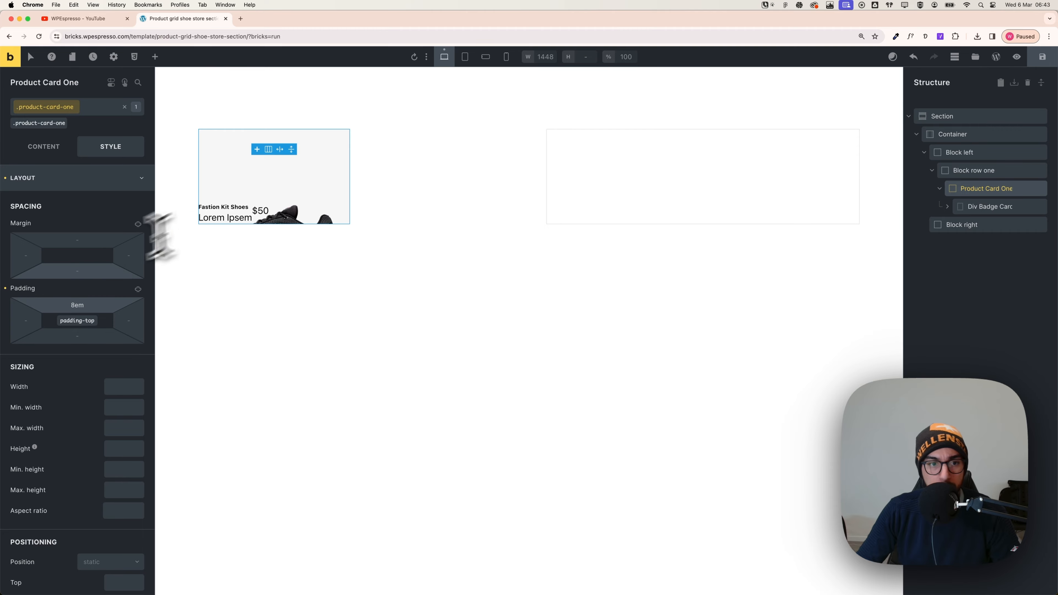
Set the background position of Product Card One's image to Center center on the element ID and reopen the position options
click(125, 107)
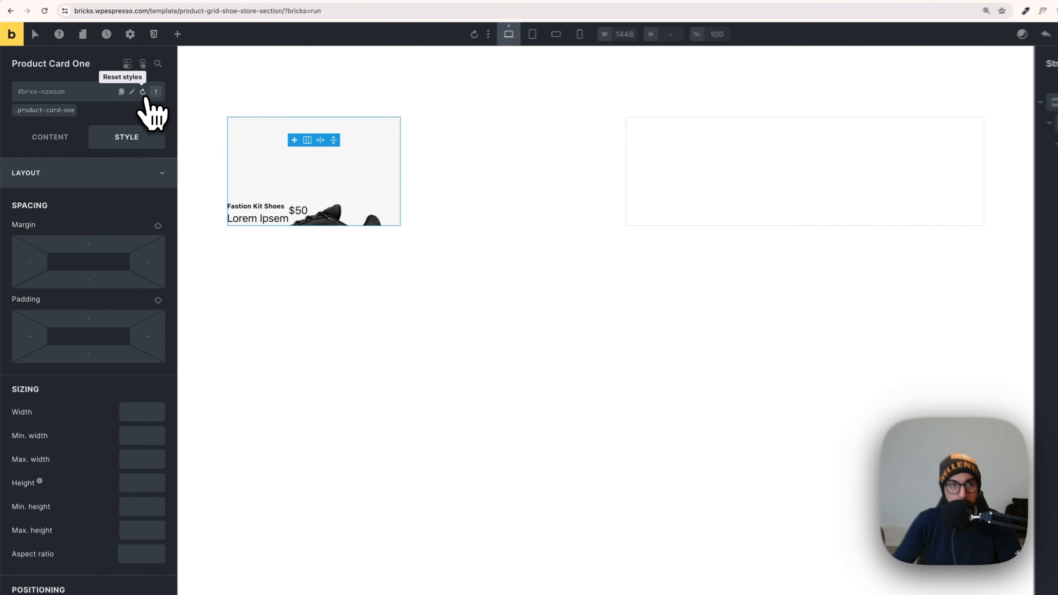
click(87, 187)
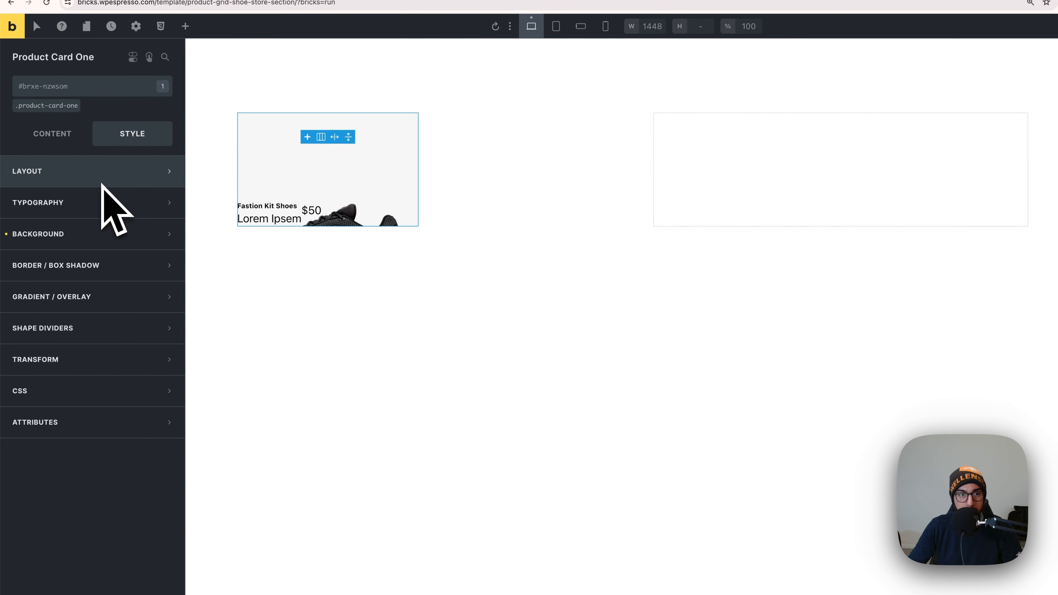
click(83, 234)
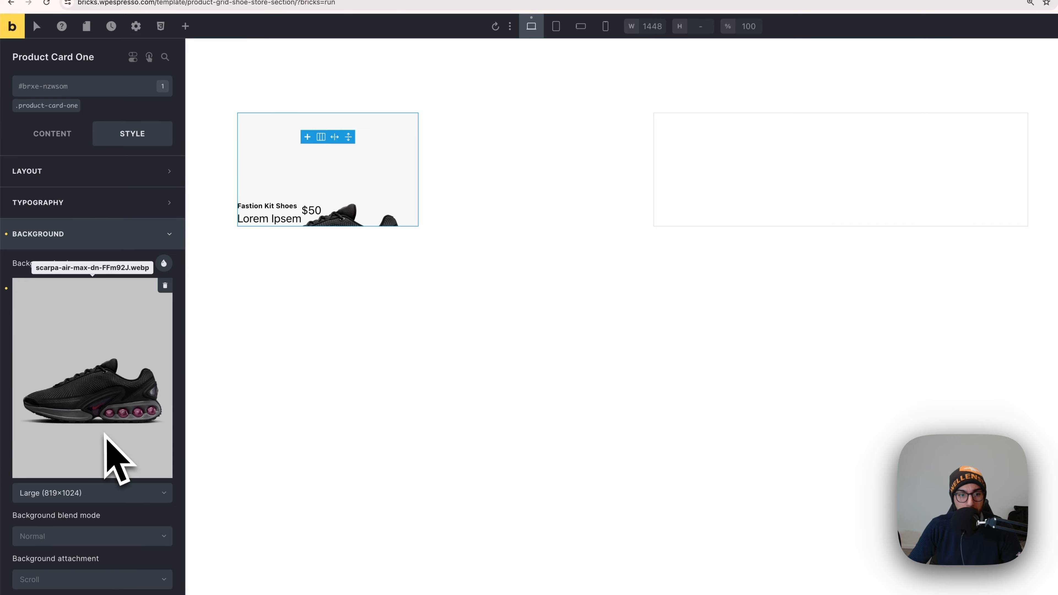
scroll(105, 433, down, 5)
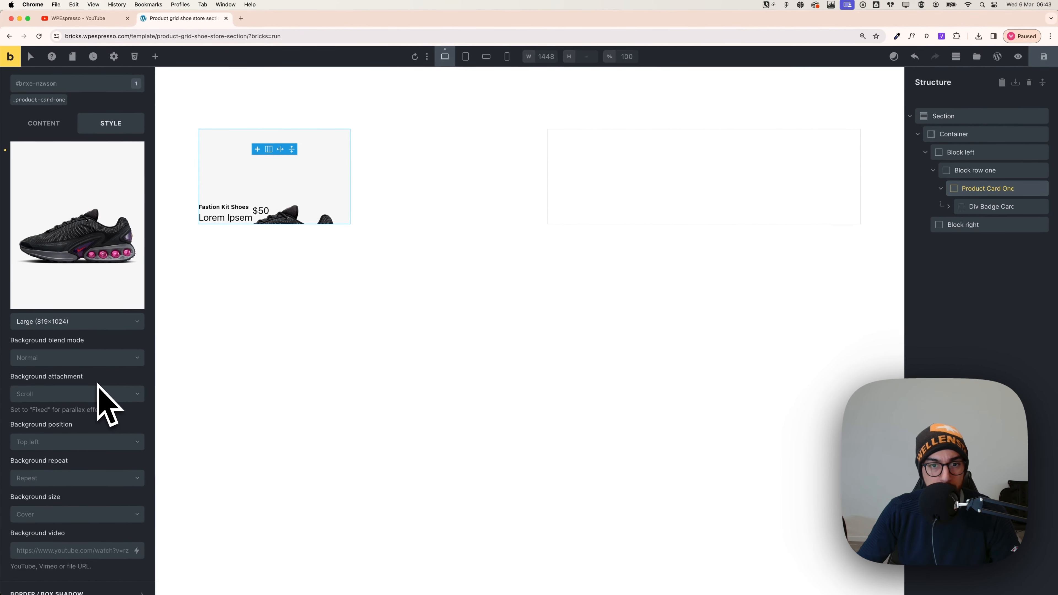
scroll(104, 402, down, 3)
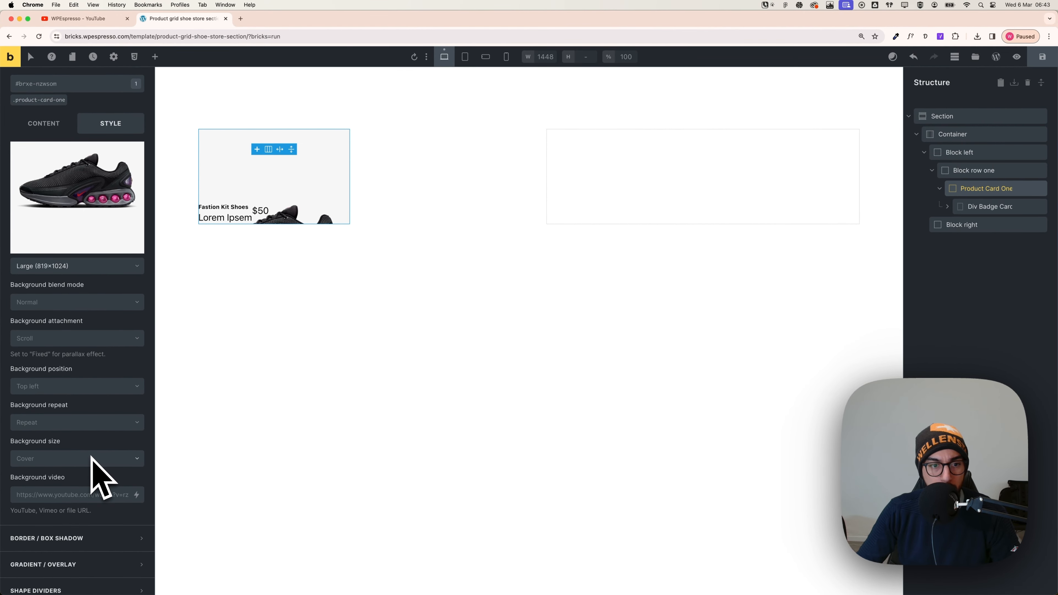
scroll(91, 456, down, 2)
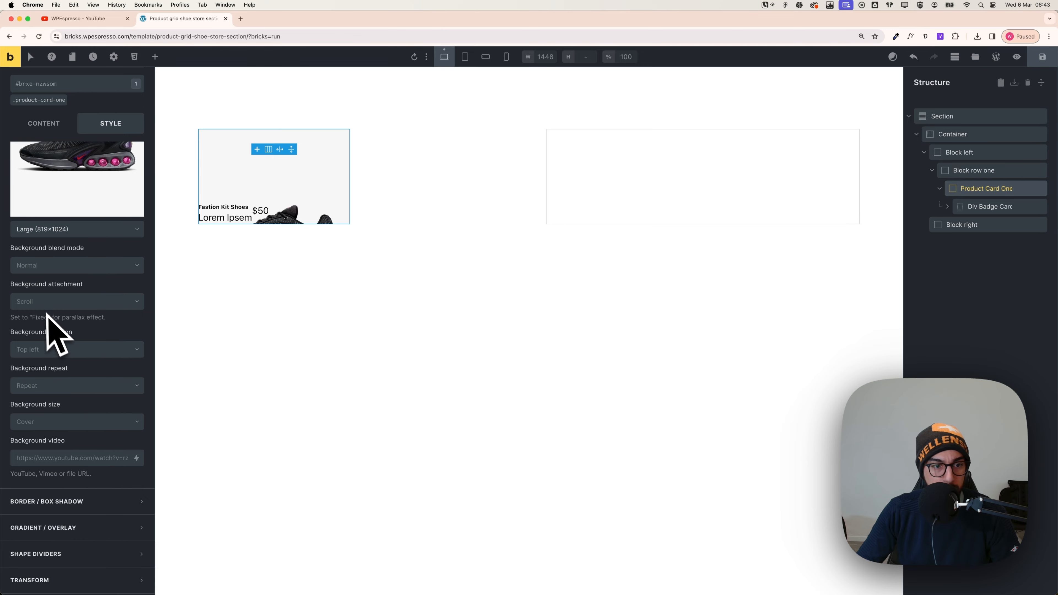
click(58, 349)
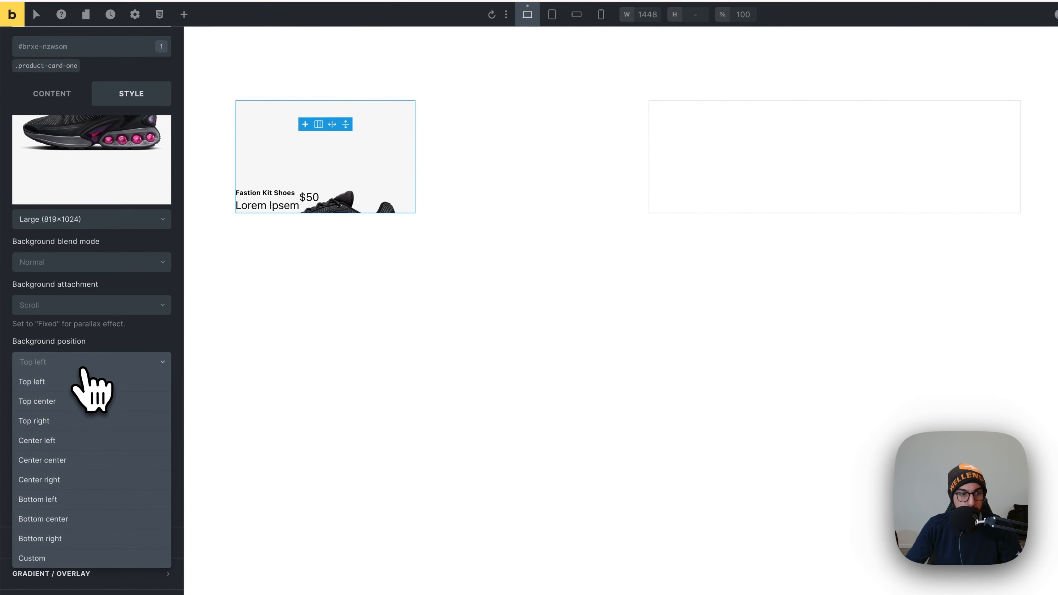
click(84, 461)
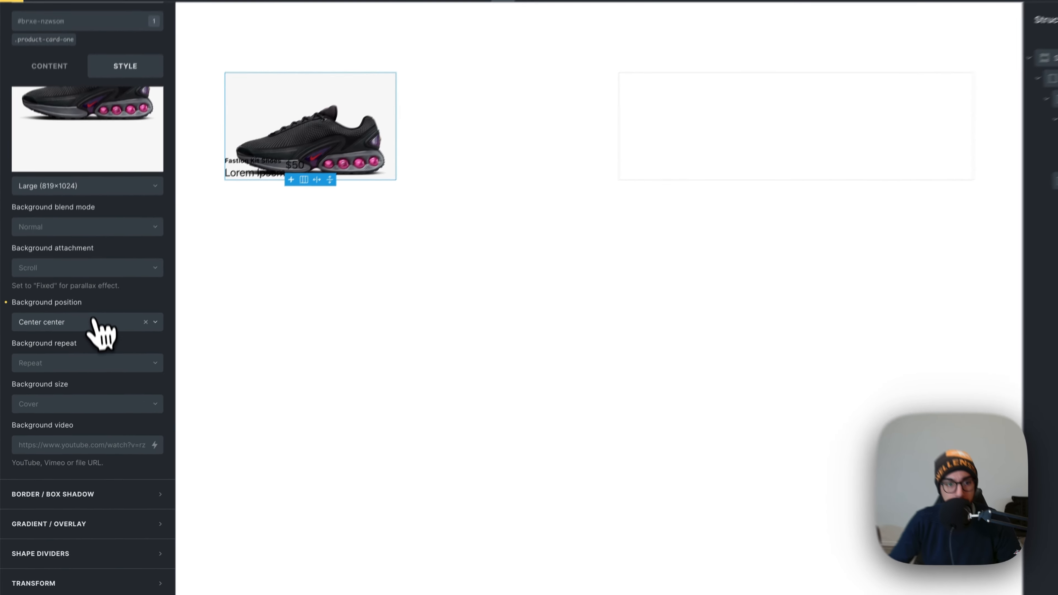
click(73, 350)
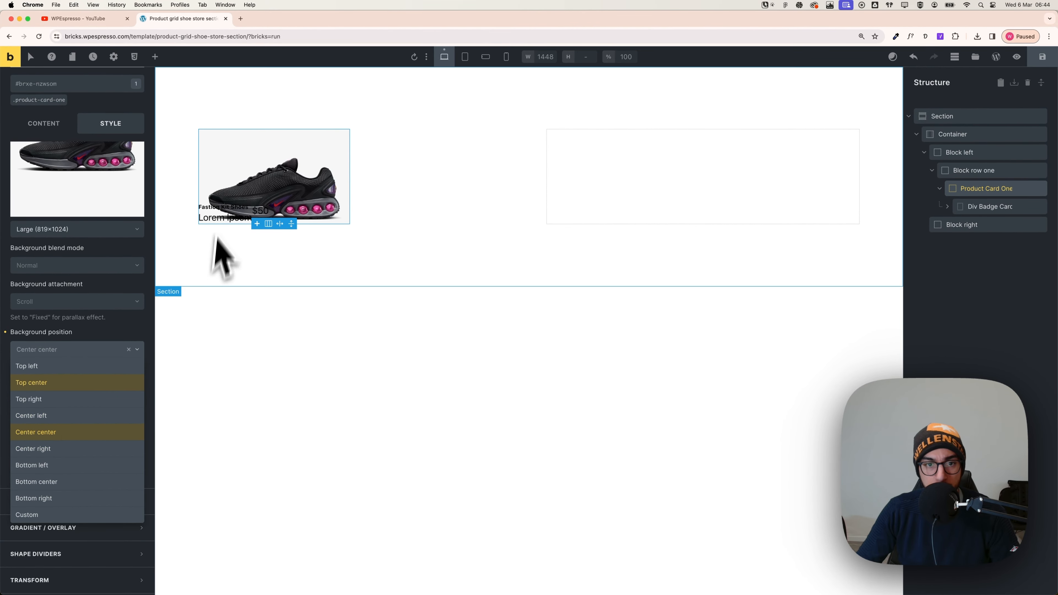
Set the background color of the Div Badge Card's .product-card-one__div-badge-card class to the ACSS white
click(95, 332)
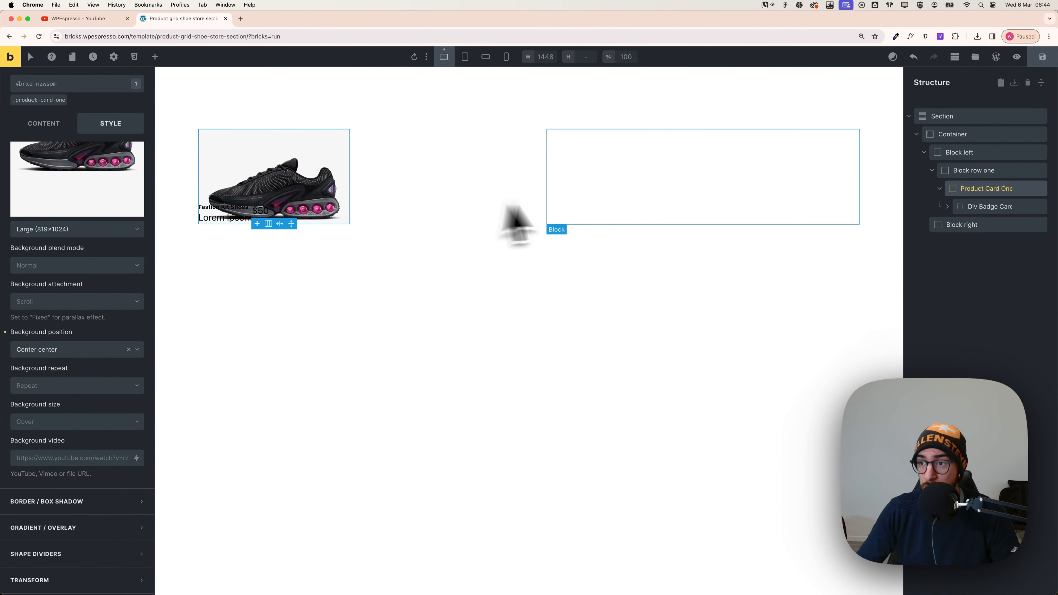
click(948, 207)
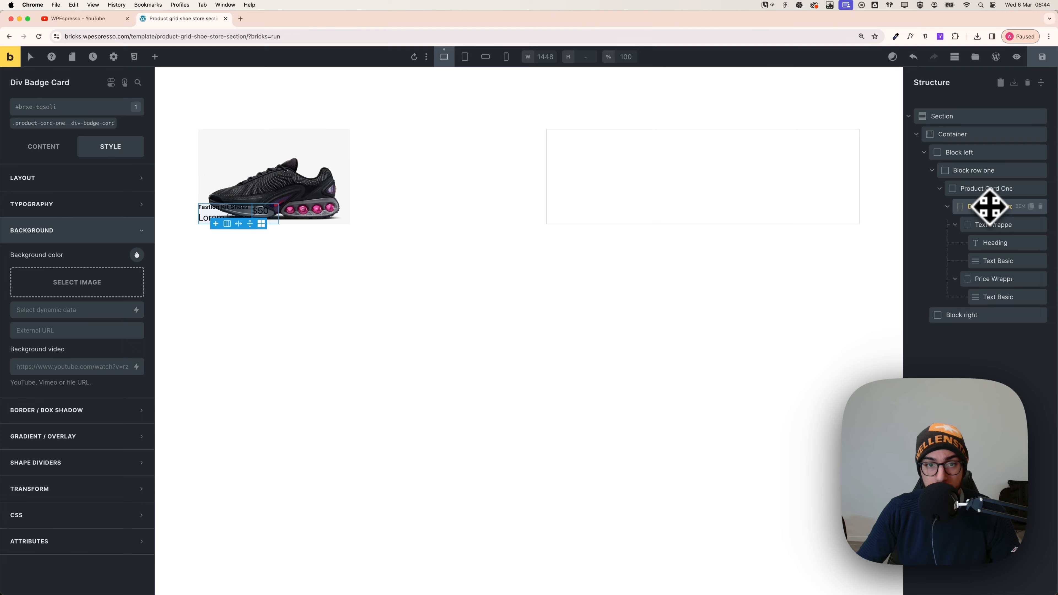
drag(990, 207, 323, 236)
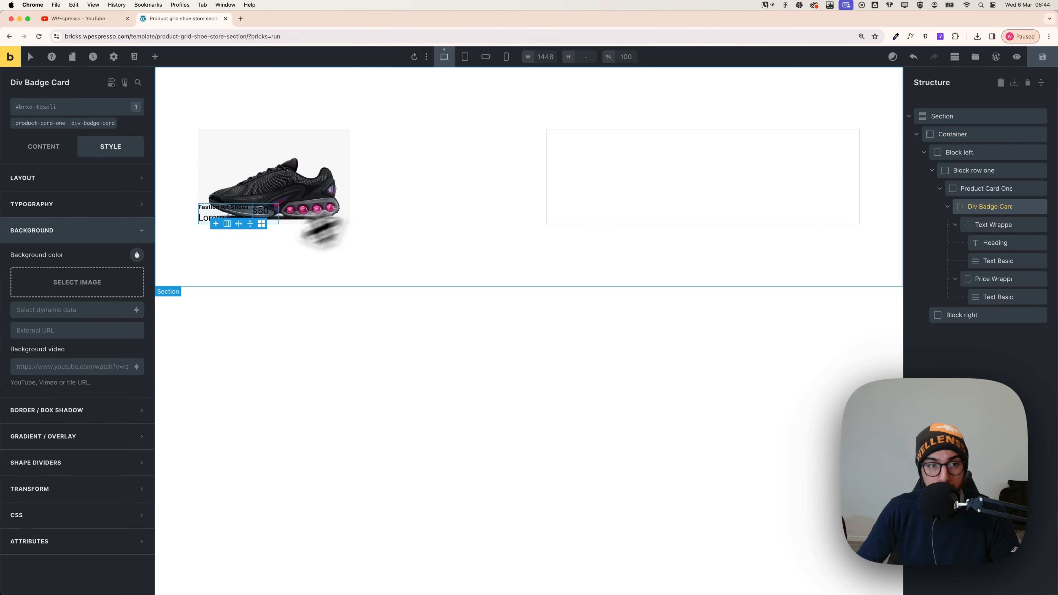
mouse_move(161, 269)
mouse_down()
mouse_move(142, 262)
mouse_move(144, 248)
mouse_move(147, 279)
mouse_up()
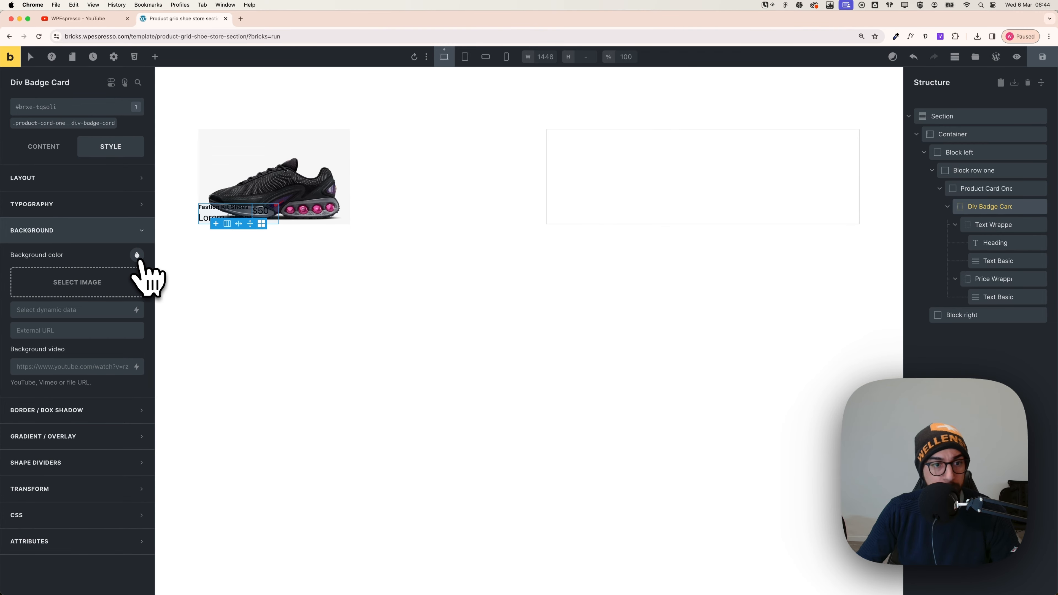
click(136, 255)
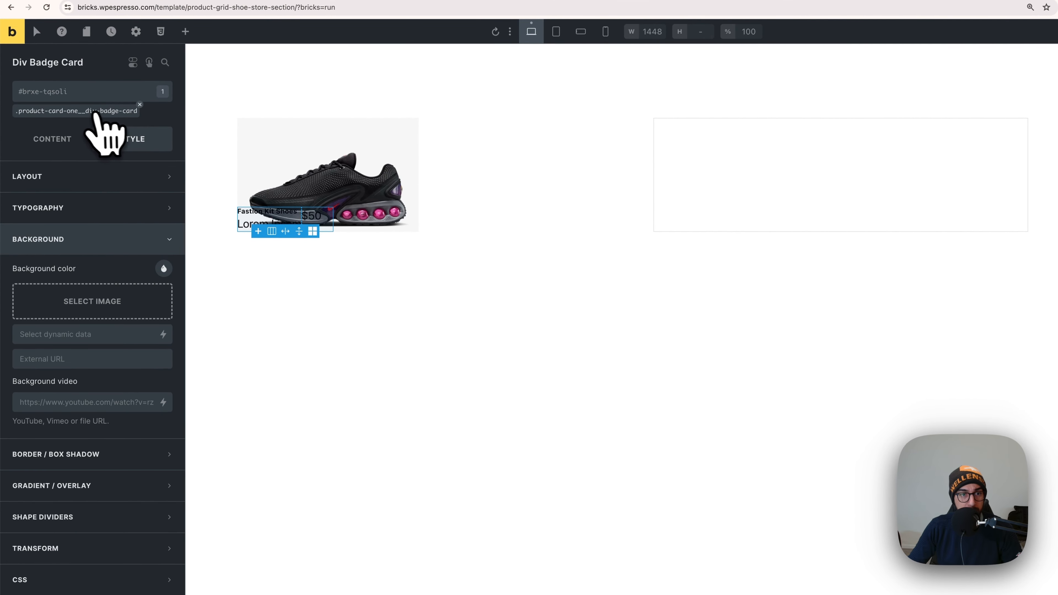
click(94, 111)
click(163, 269)
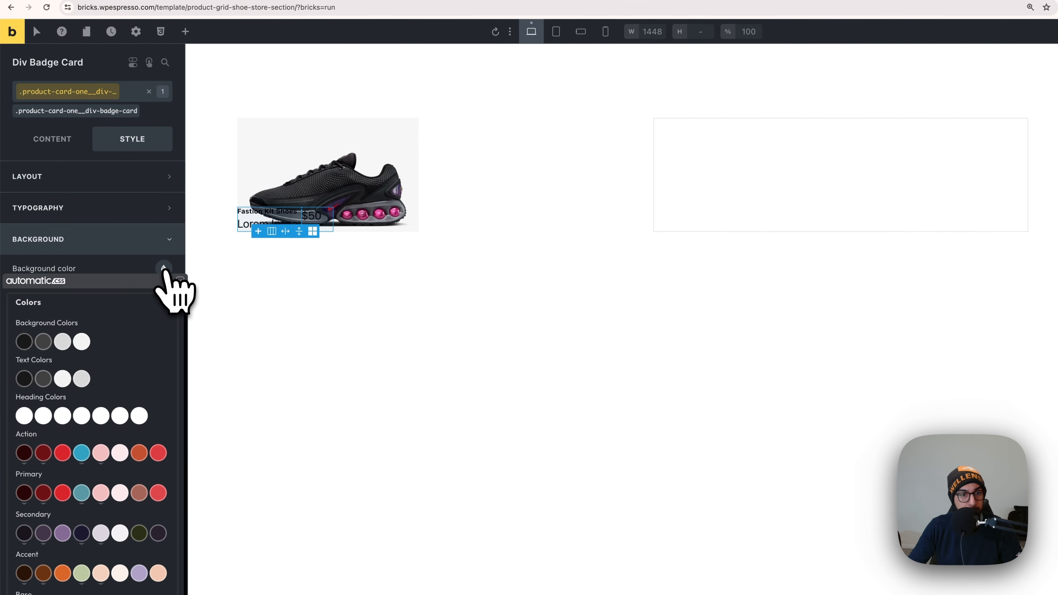
scroll(84, 408, down, 1)
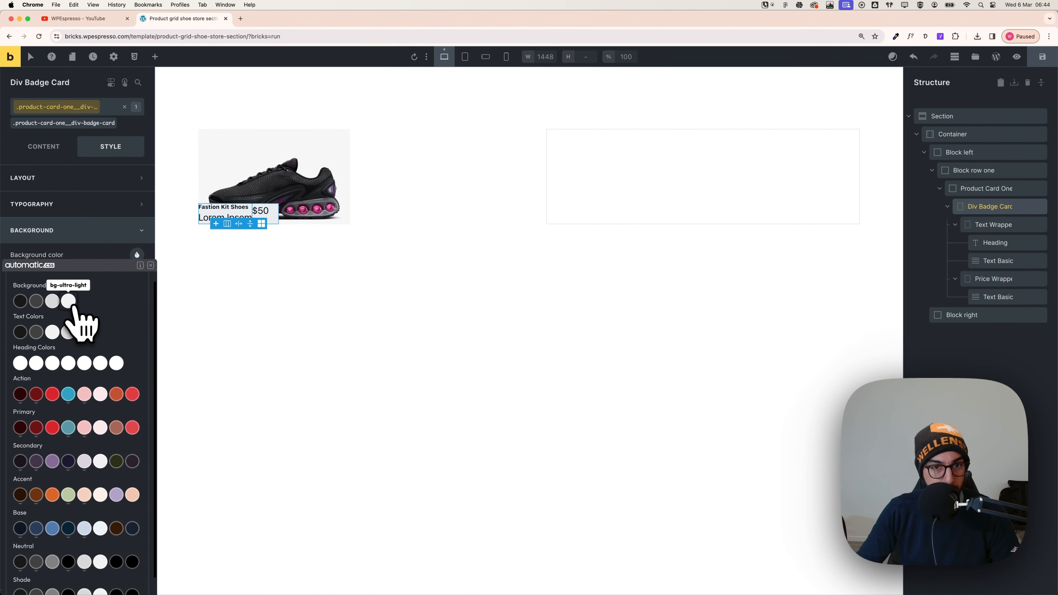
scroll(79, 317, down, 5)
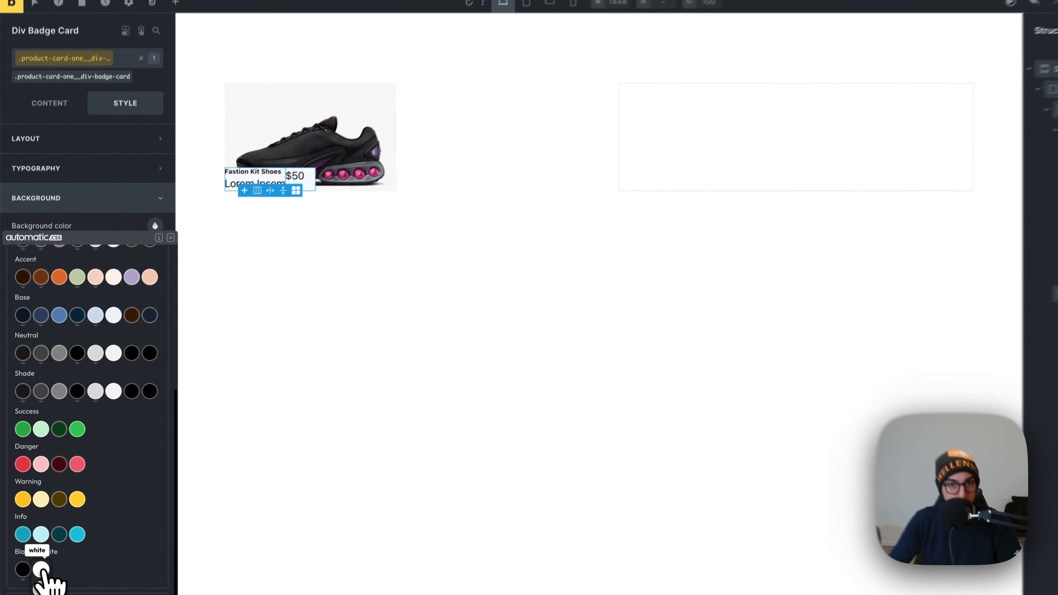
click(36, 559)
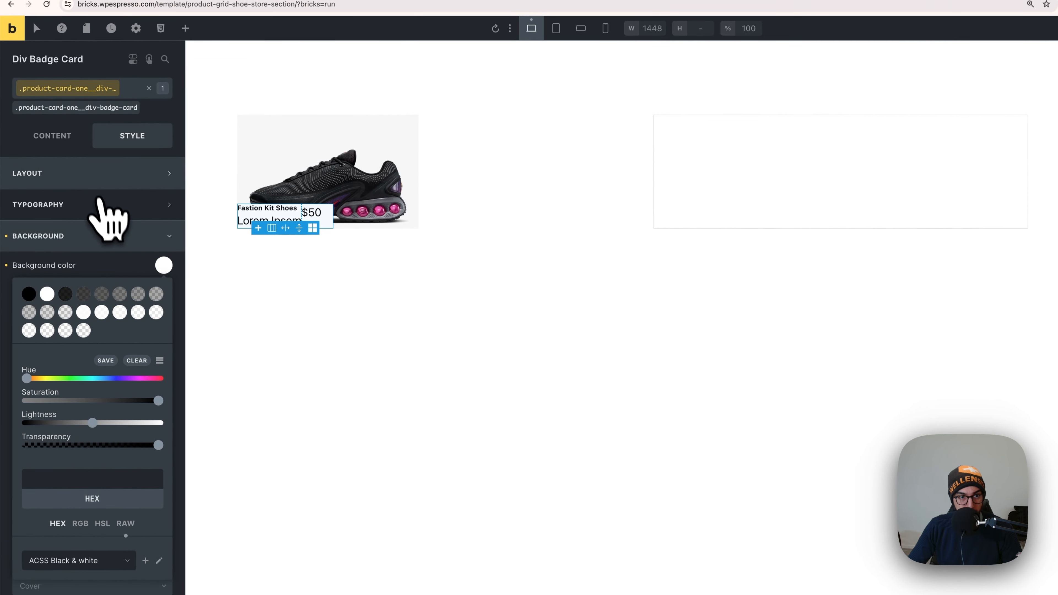
Set the padding on all sides of the .product-card-one__div-badge-card class to var(--space-xs)
click(96, 181)
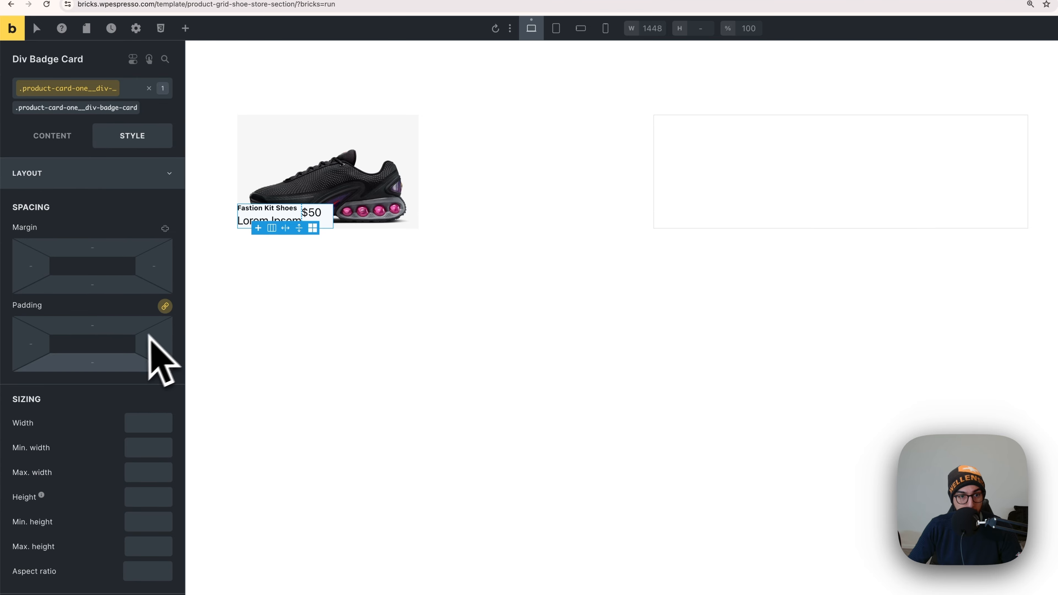
right_click(89, 326)
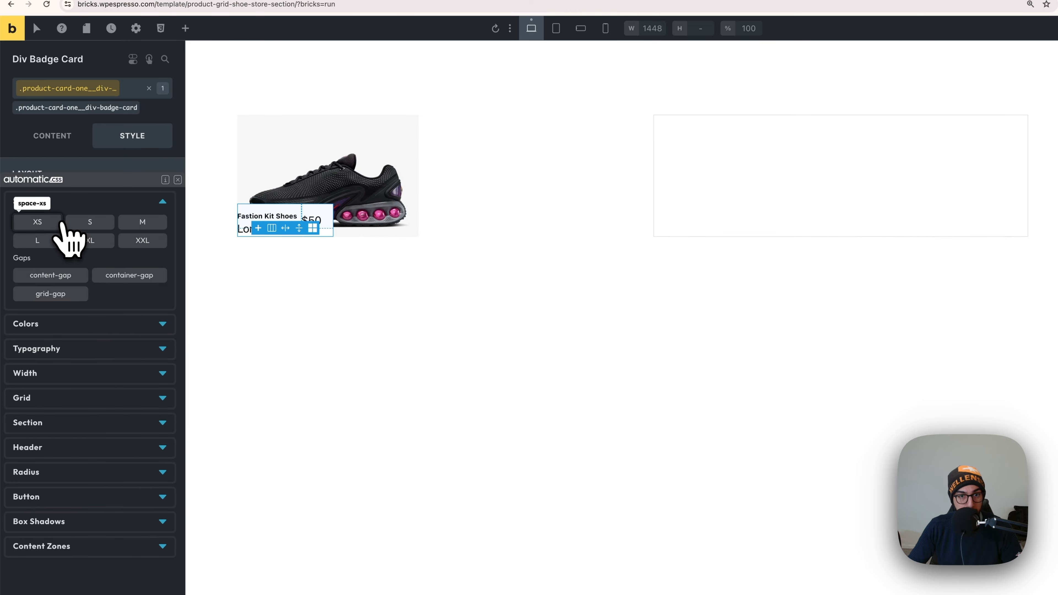
click(62, 224)
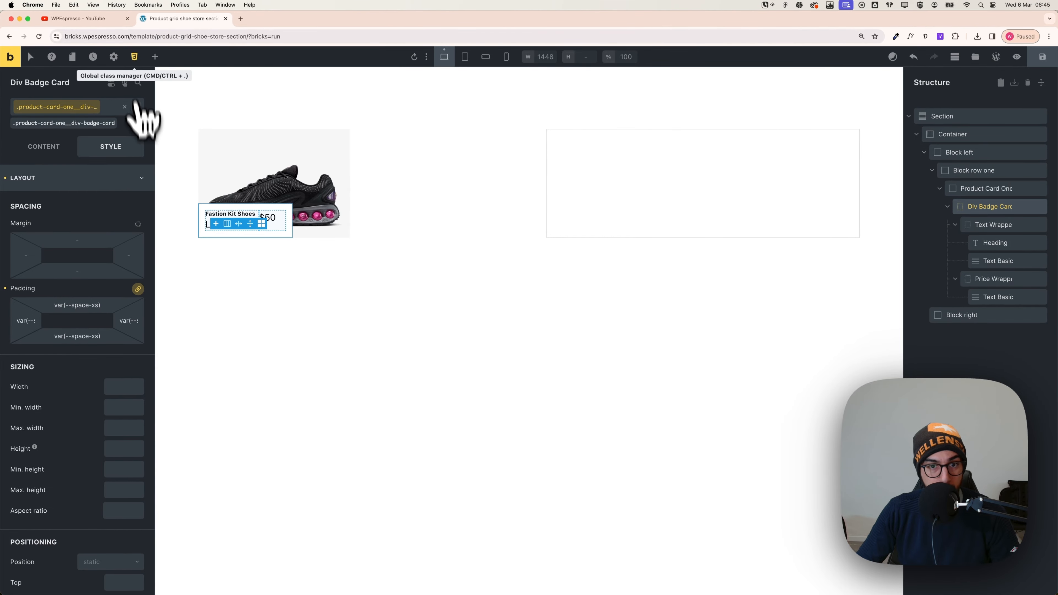
Switch to Figma and examine the size and corner rounding of the first product card's white badge rectangle
key(super+Tab)
scroll(261, 281, up, 10)
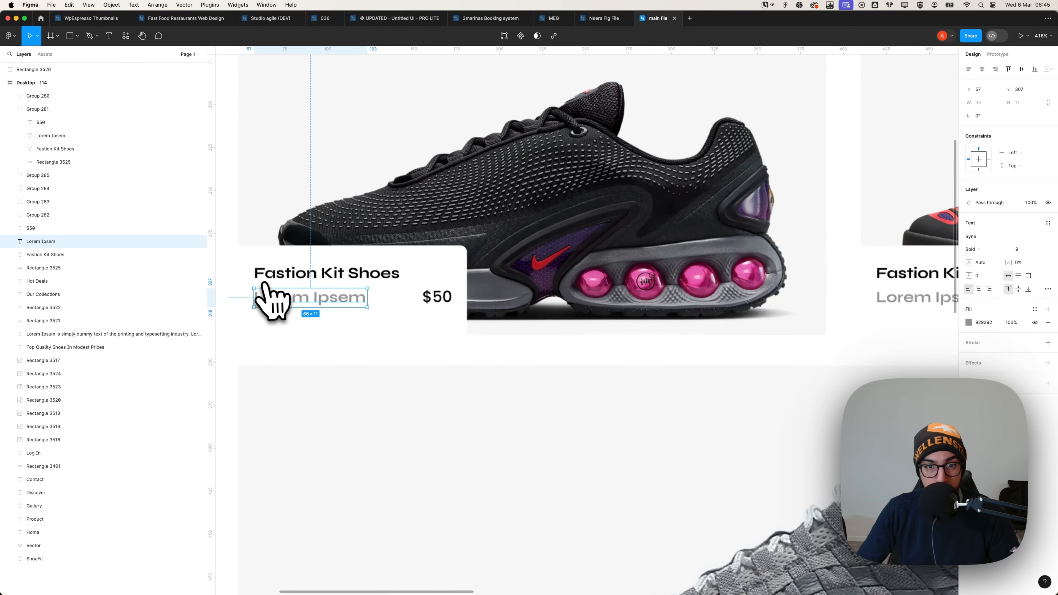
scroll(369, 283, down, 3)
click(384, 285)
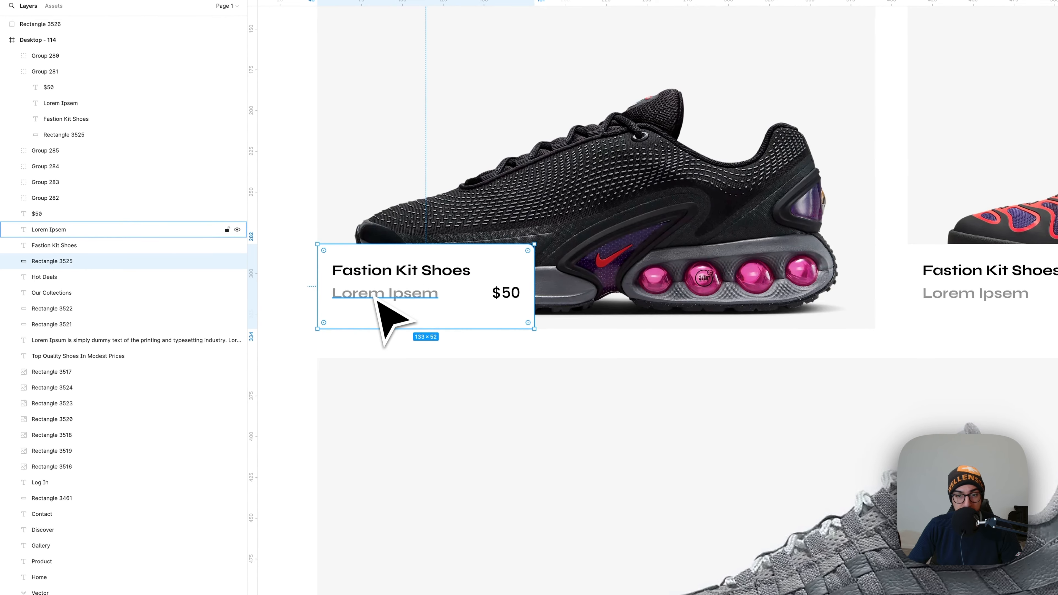
scroll(343, 309, down, 3)
scroll(396, 299, up, 2)
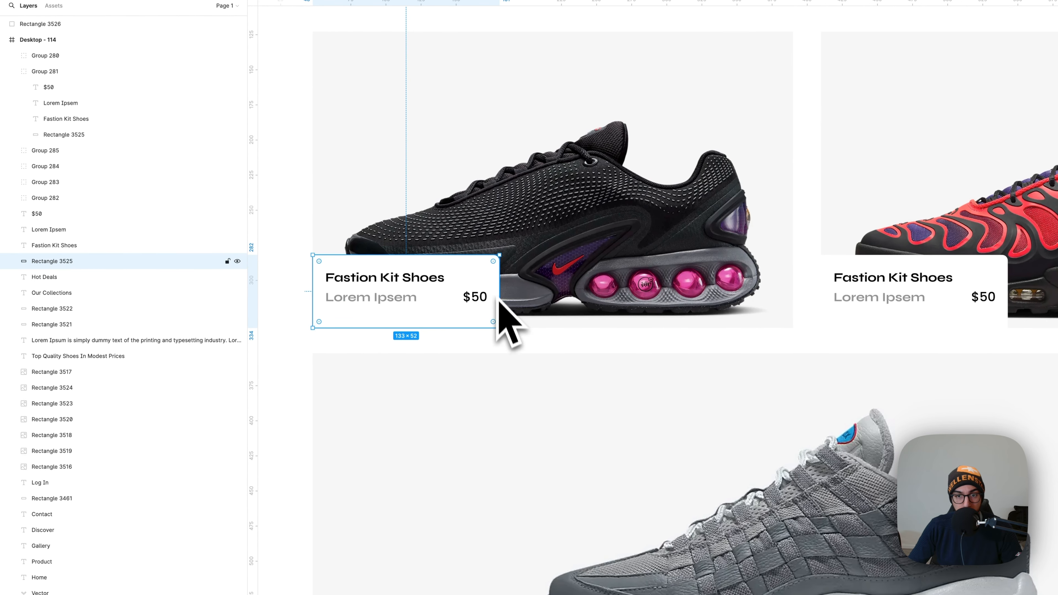
click(503, 276)
click(499, 277)
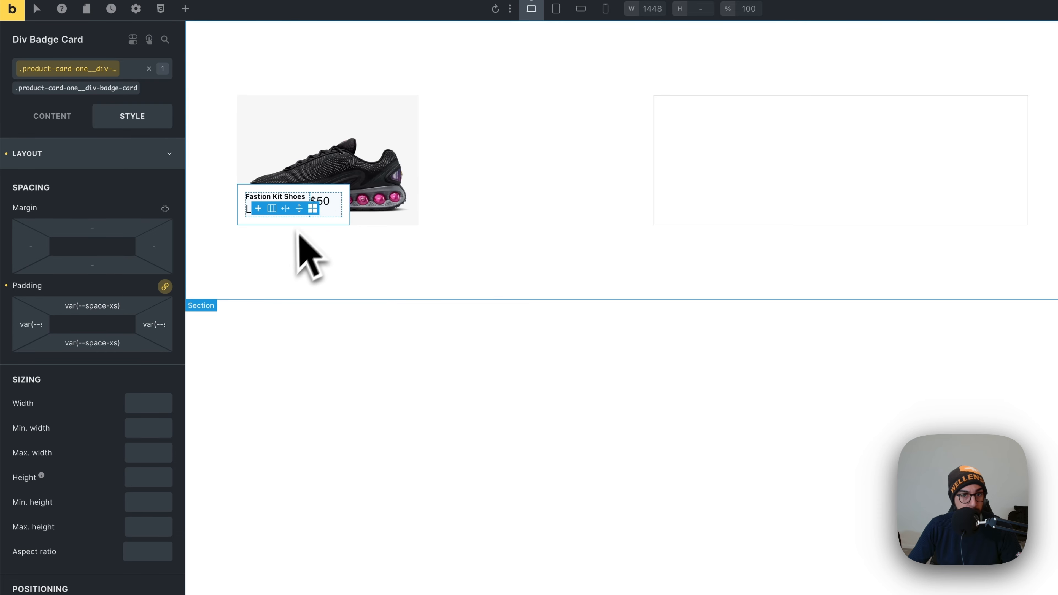
In Bricks, set the top-right border radius of the .product-card-one__div-badge-card class to var(--radius-s) and compare the badge with the Figma design
click(82, 155)
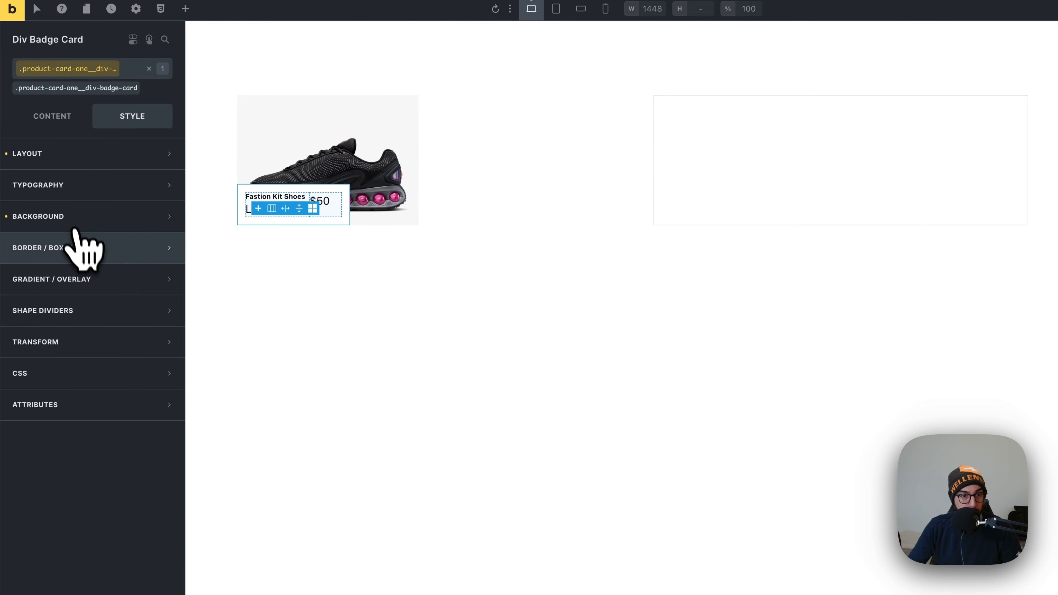
click(77, 248)
click(164, 277)
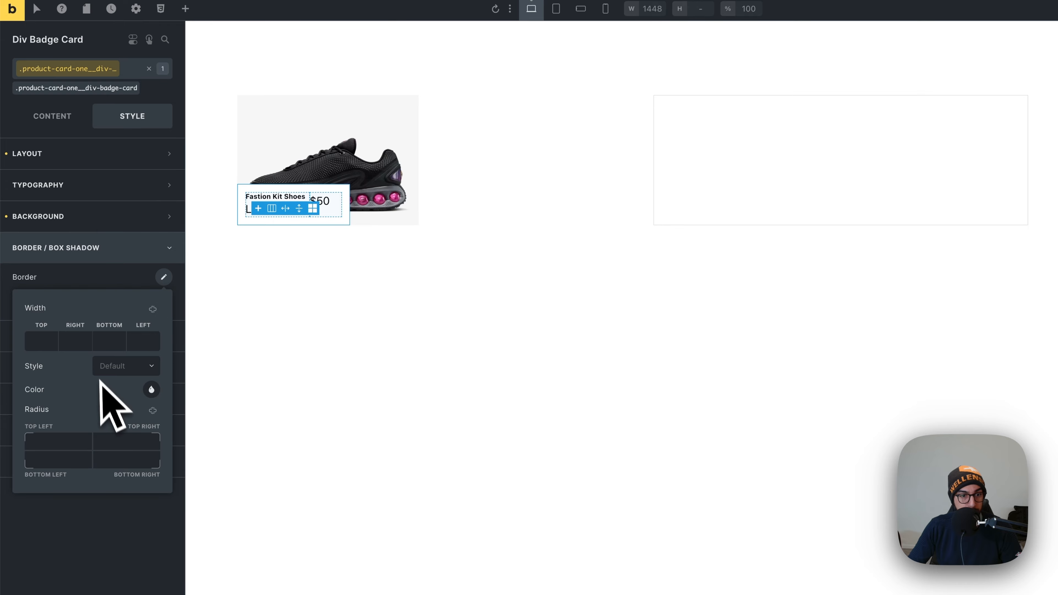
right_click(125, 445)
click(90, 237)
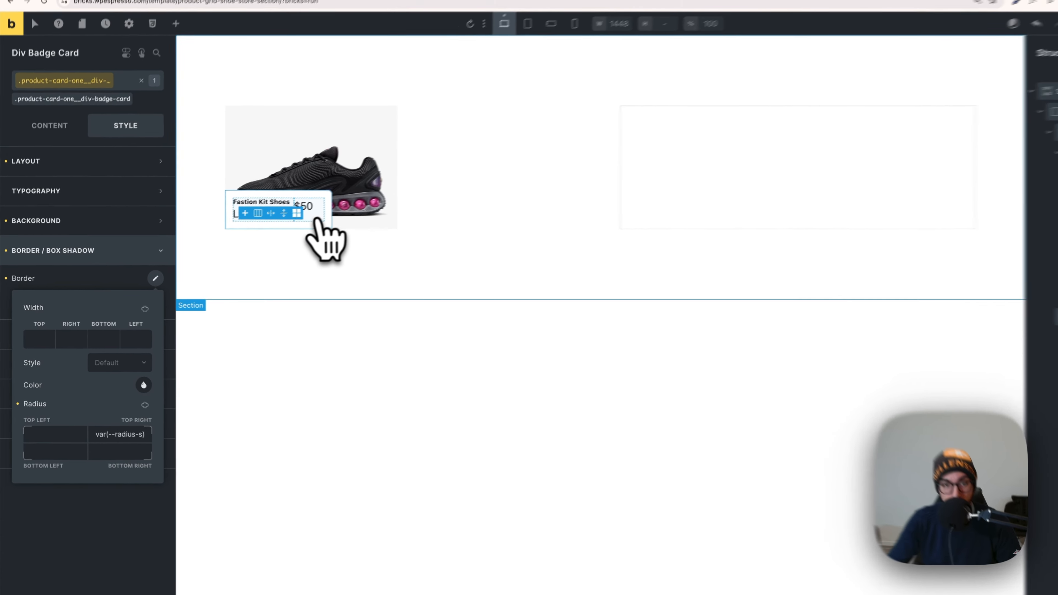
key(super+Tab)
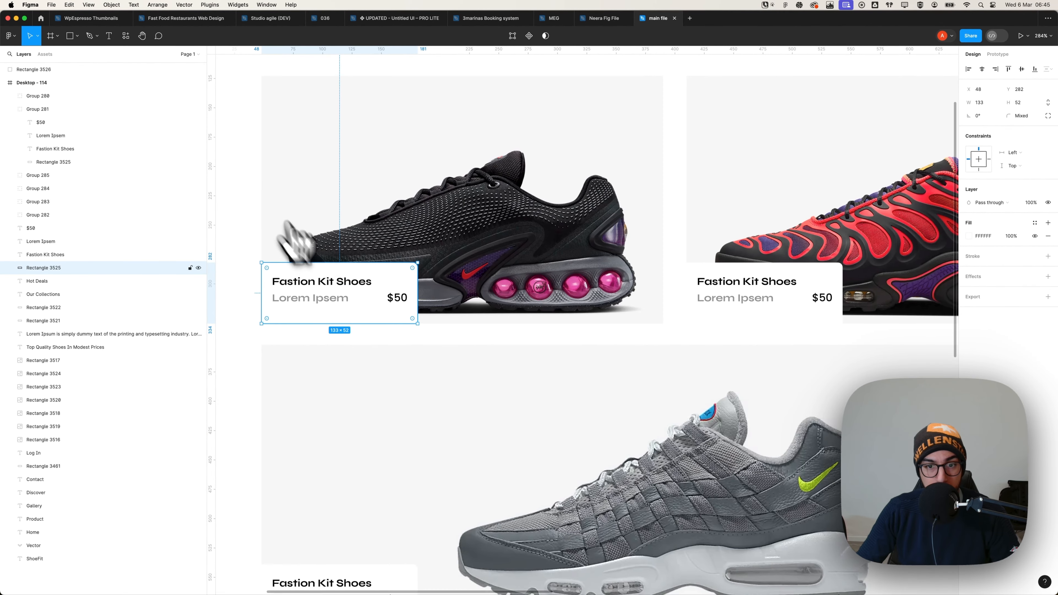
key(super+Tab)
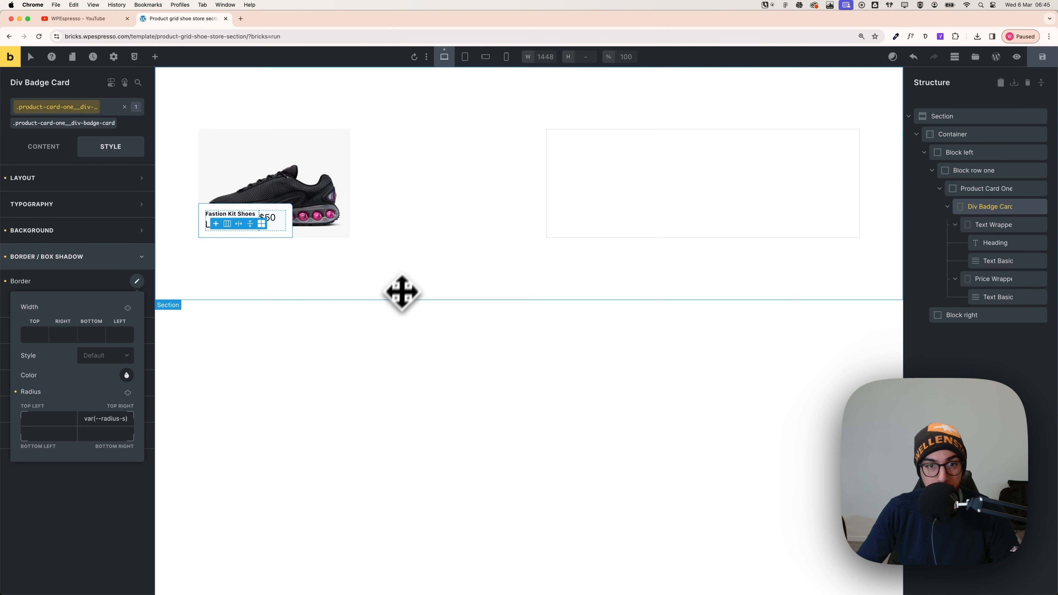
Set the display of the Price Wrapper's .product-card-one__price-wrapper class to flex and align its cross axis to End
click(277, 224)
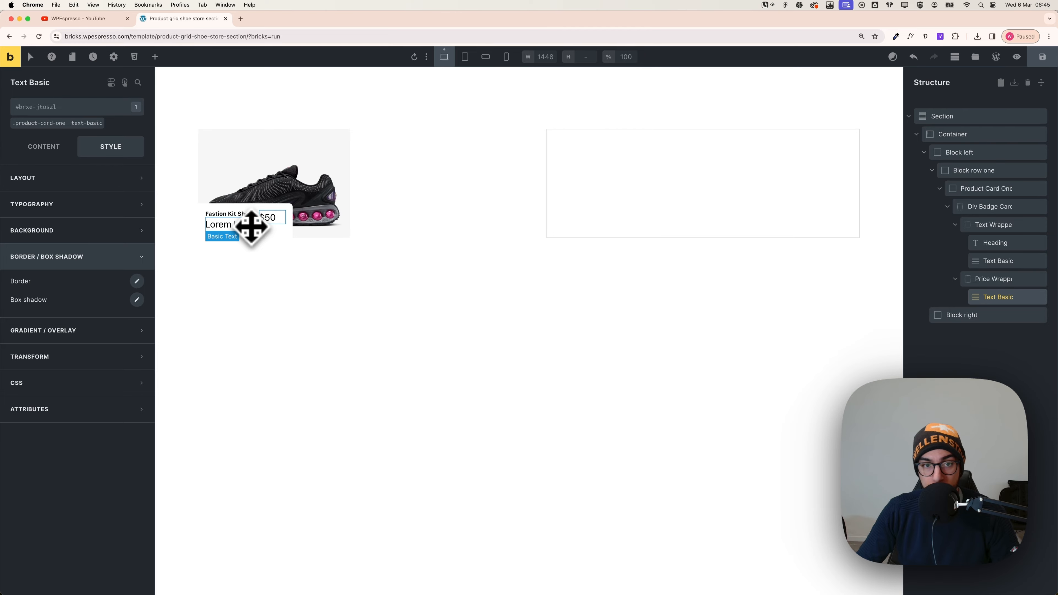
drag(251, 227, 939, 256)
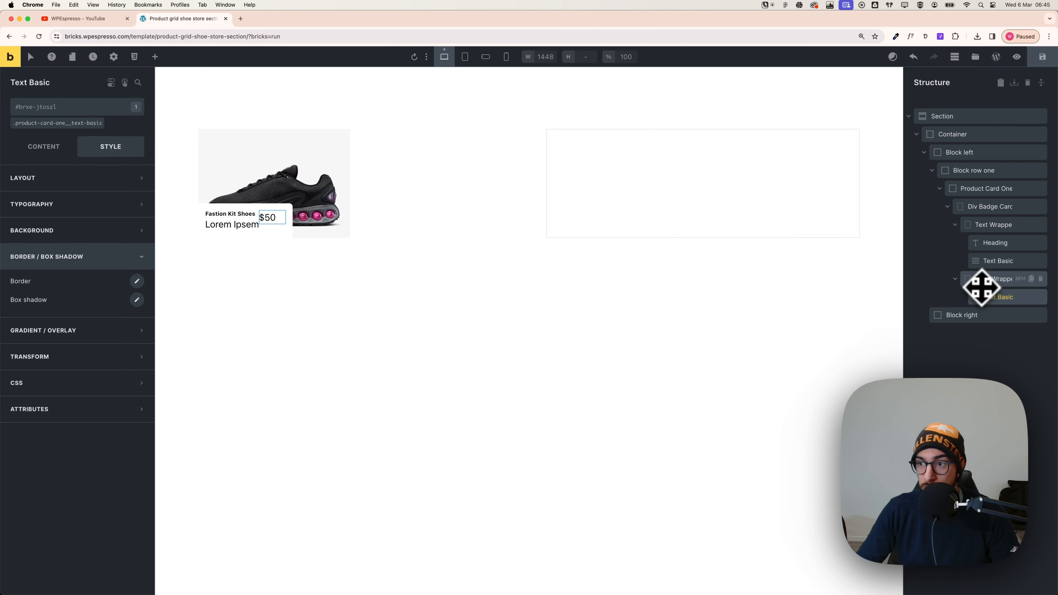
drag(982, 287, 994, 257)
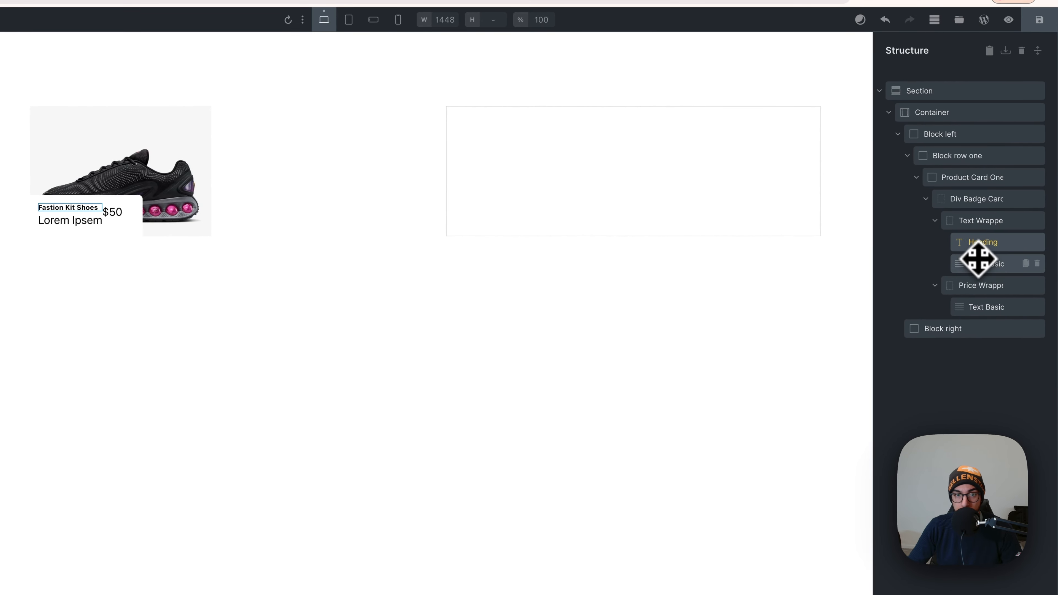
click(979, 262)
click(983, 305)
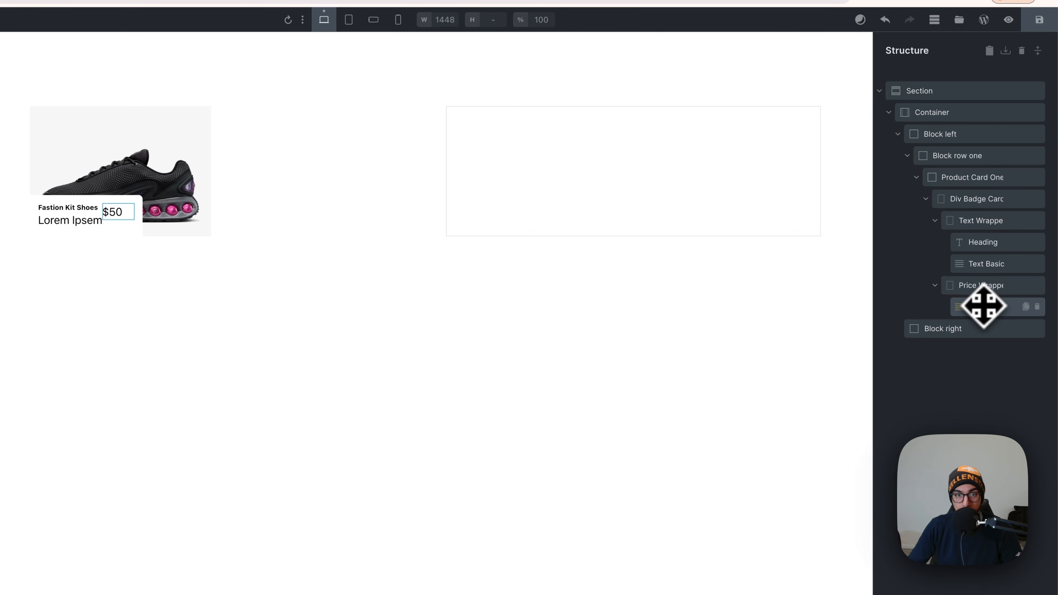
click(977, 291)
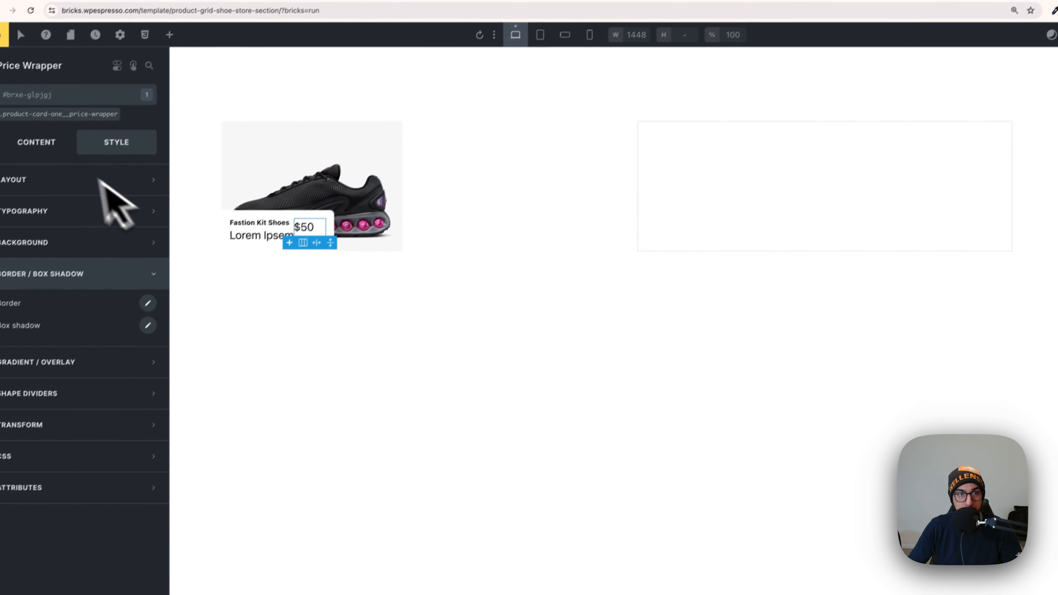
click(66, 116)
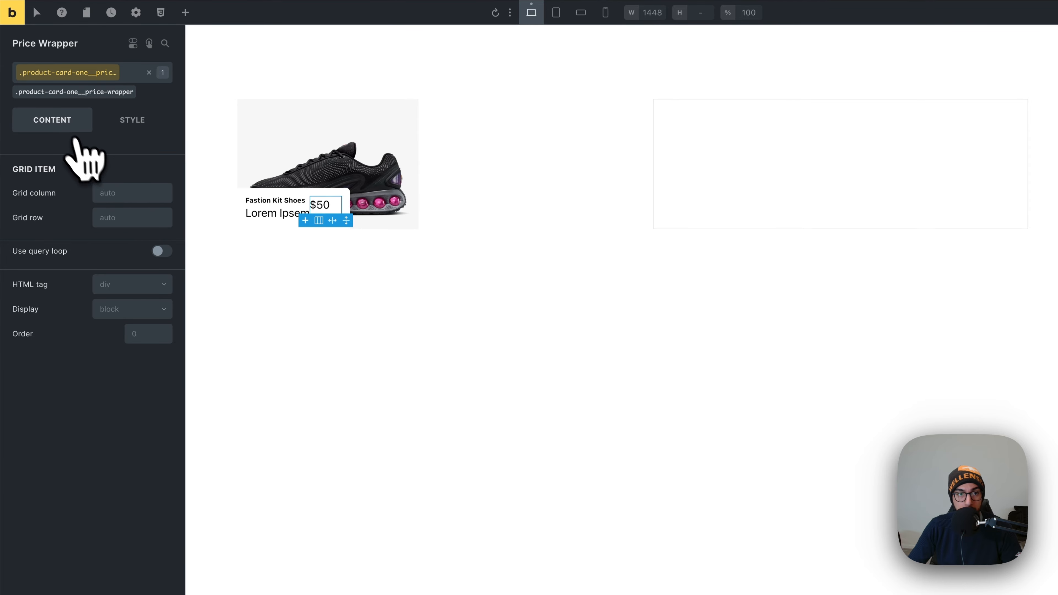
click(135, 308)
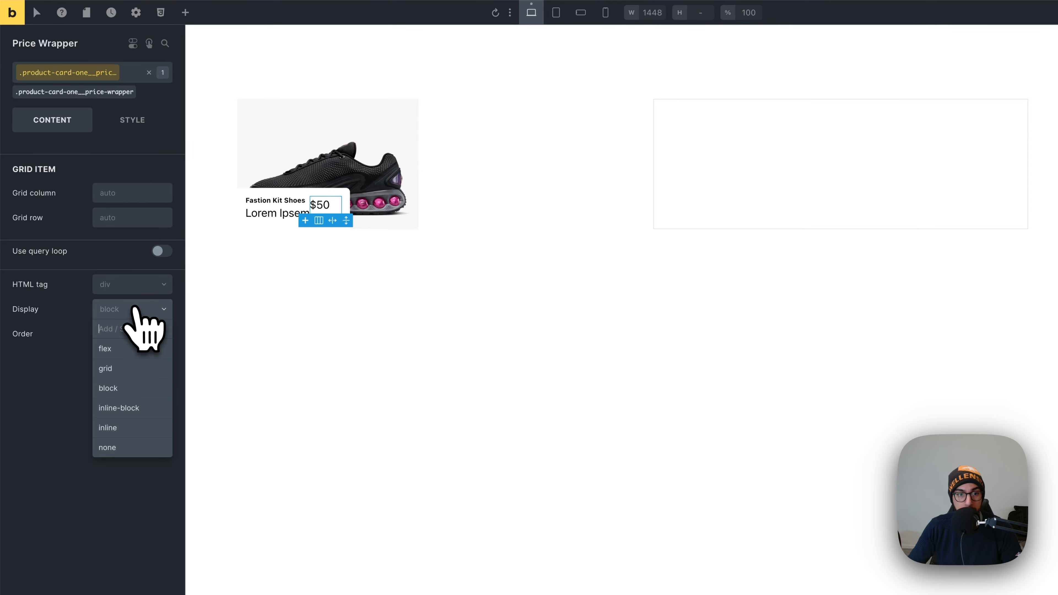
click(130, 349)
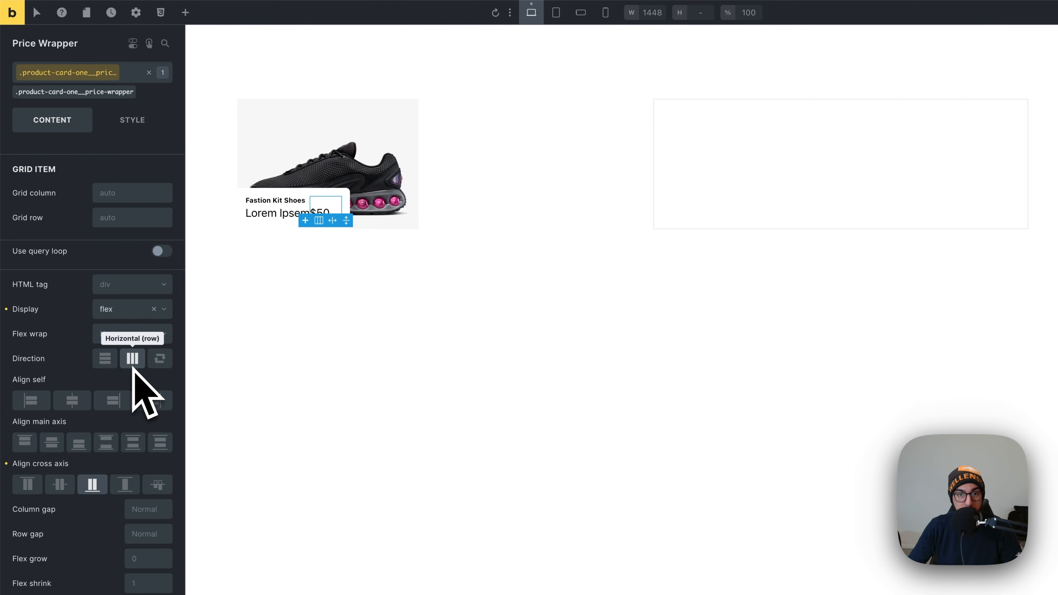
Try the vertical direction for the Price Wrapper, and set its flex direction to horizontal row instead
click(111, 363)
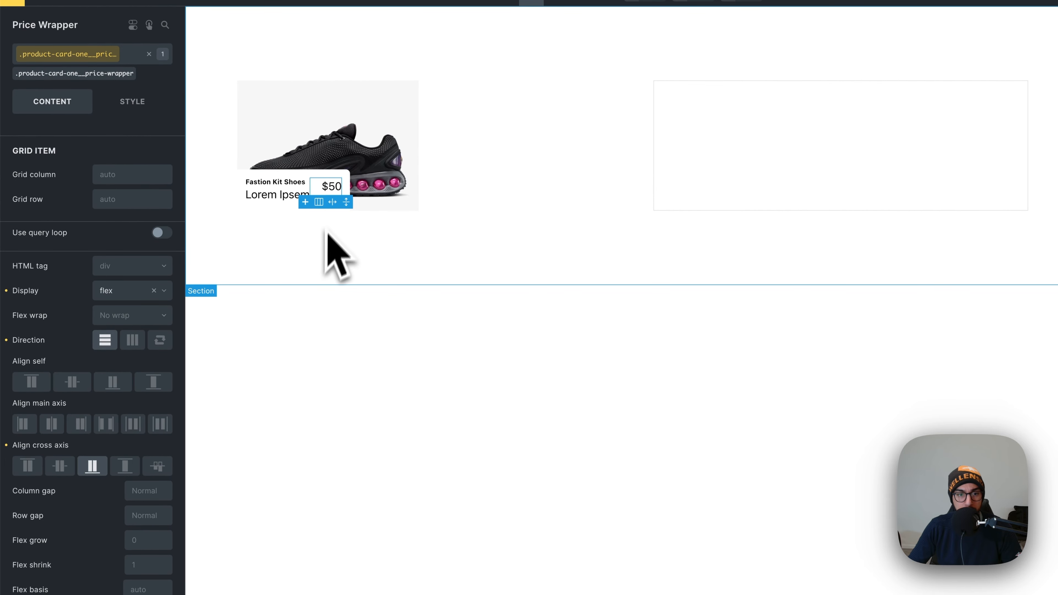
click(135, 347)
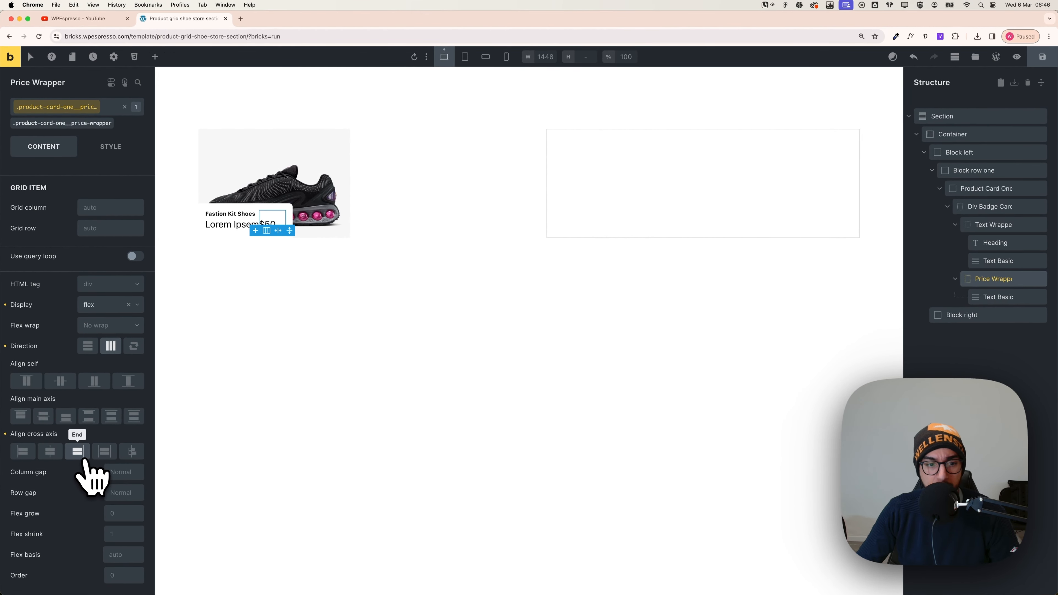
click(355, 236)
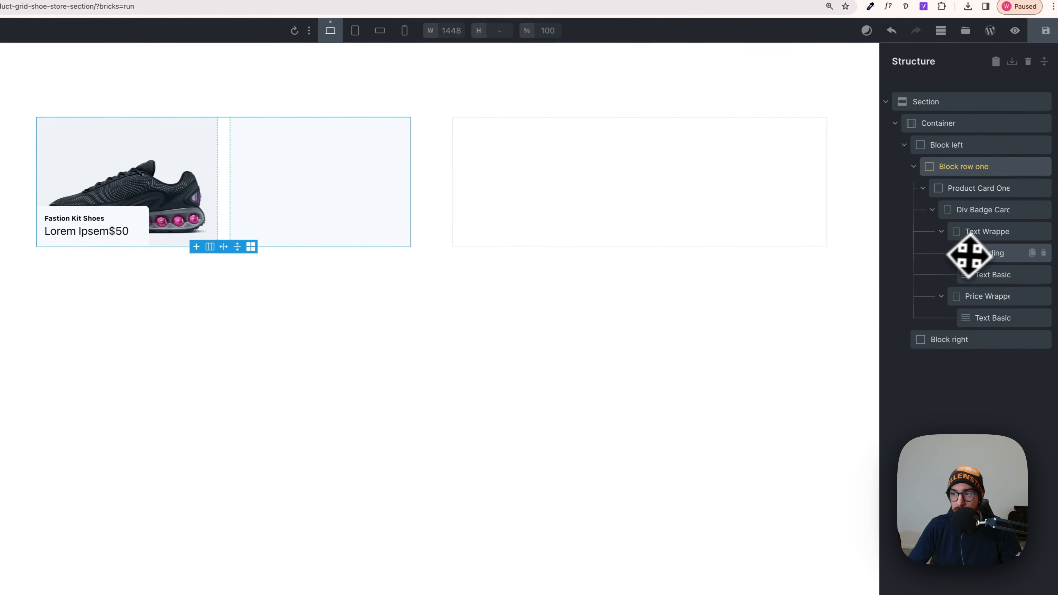
Set the gap of the .product-card-one__div-badge-card class on Div Badge Card to var(--space-xs)
click(976, 234)
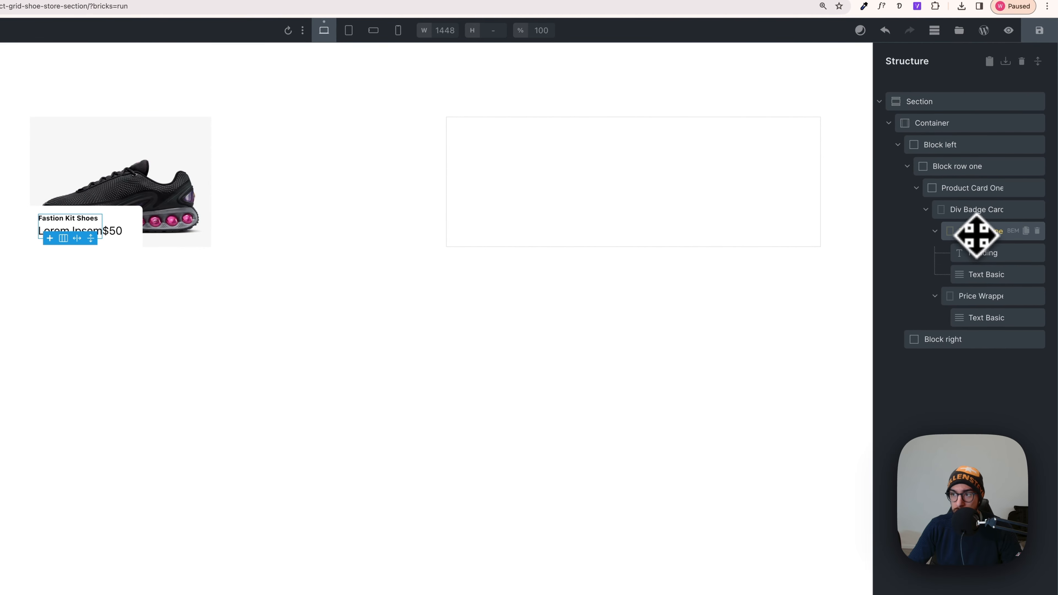
click(971, 214)
click(973, 225)
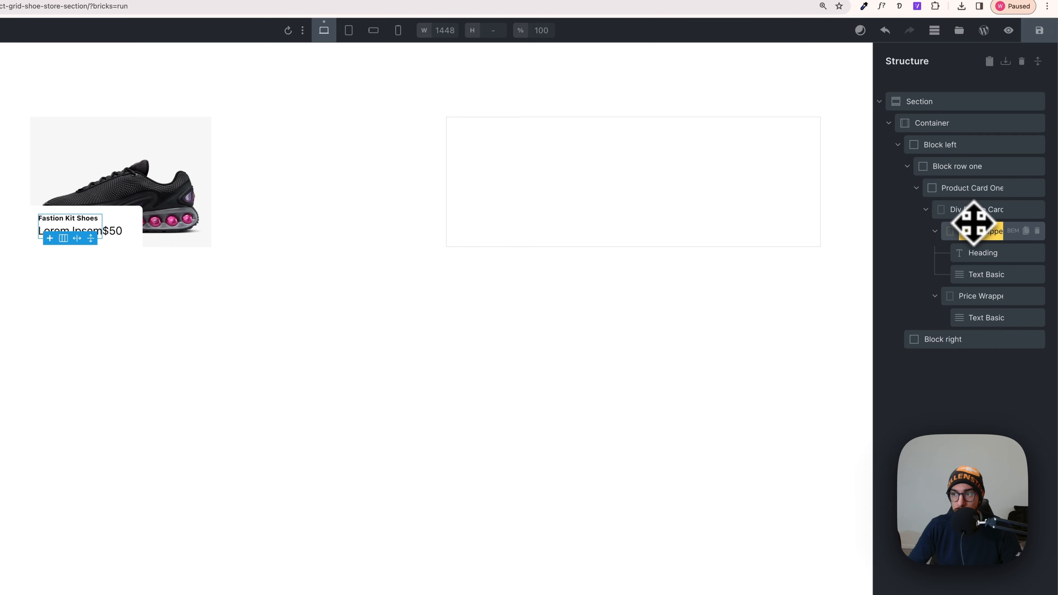
click(973, 214)
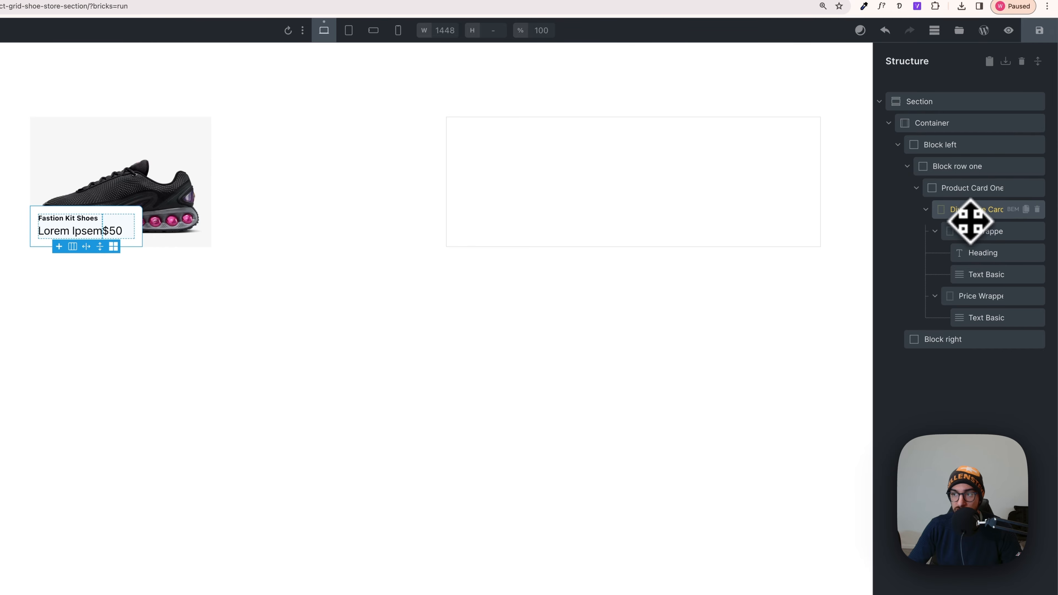
drag(974, 217, 676, 204)
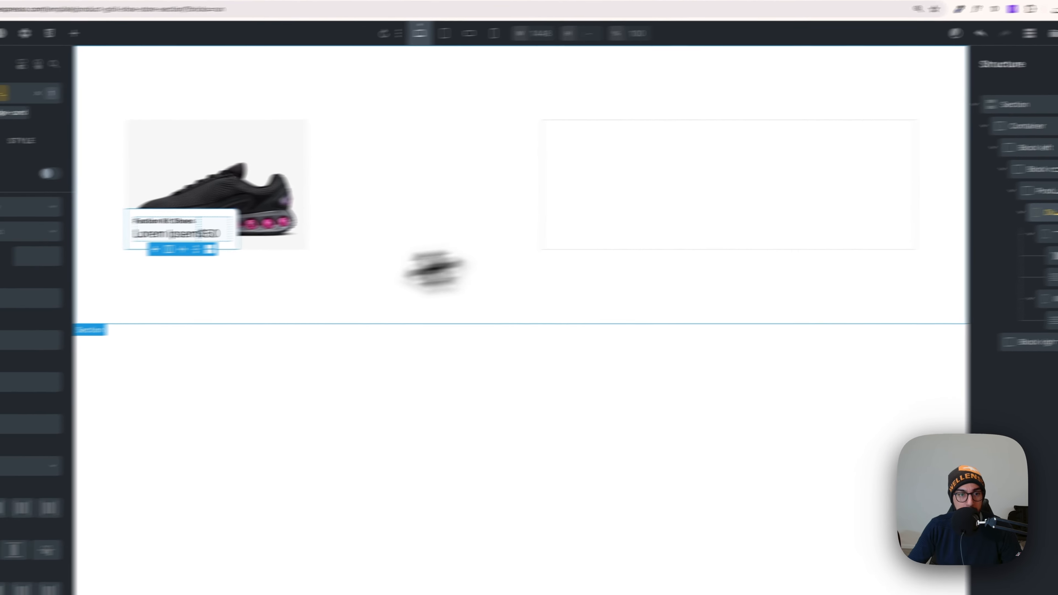
right_click(149, 253)
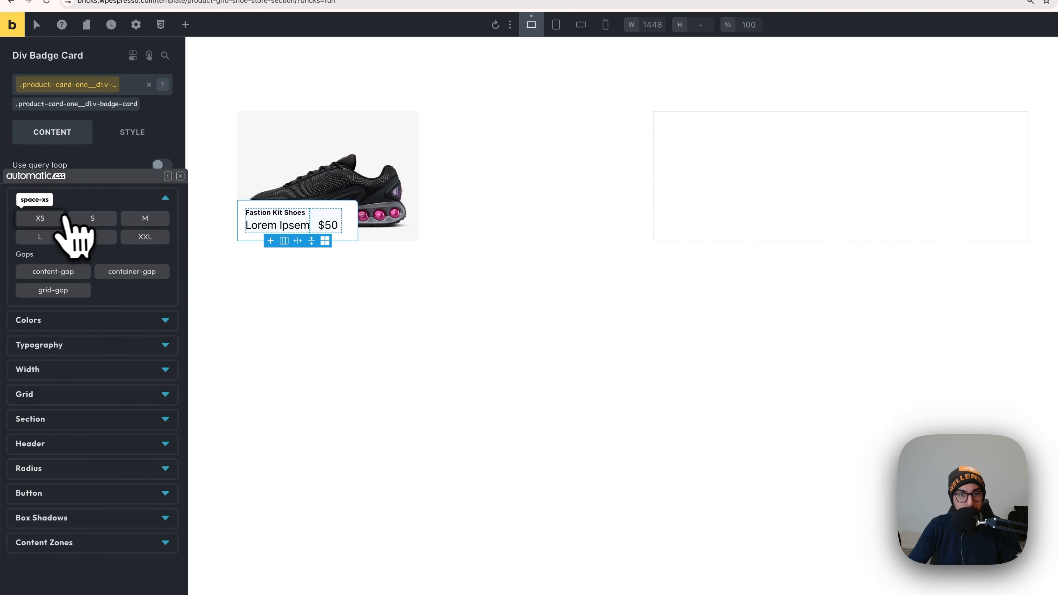
click(58, 234)
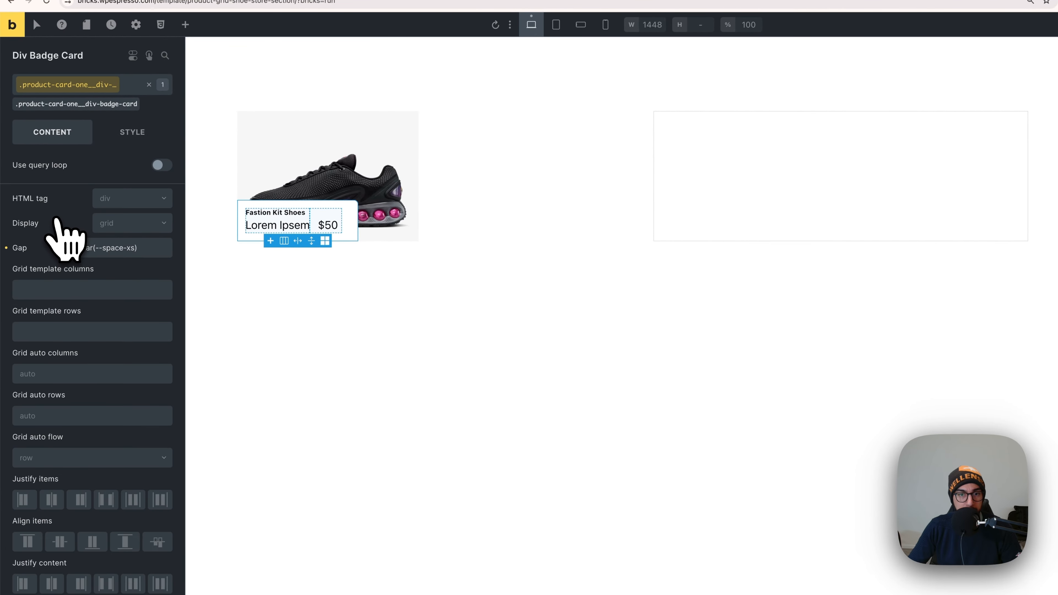
click(386, 336)
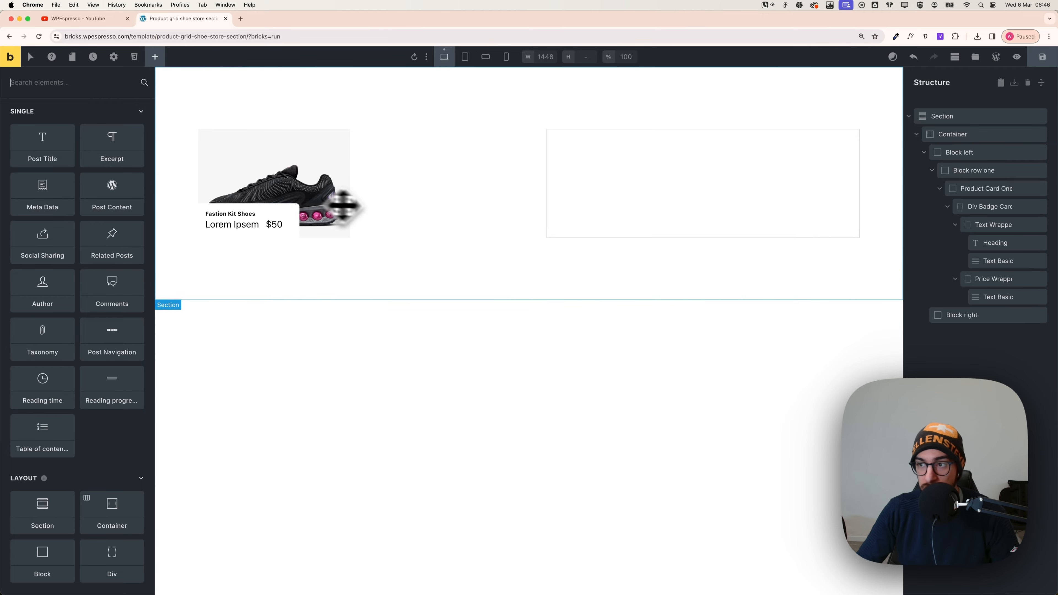
Try the Auto background size for the shoe image on Product Card One
click(306, 192)
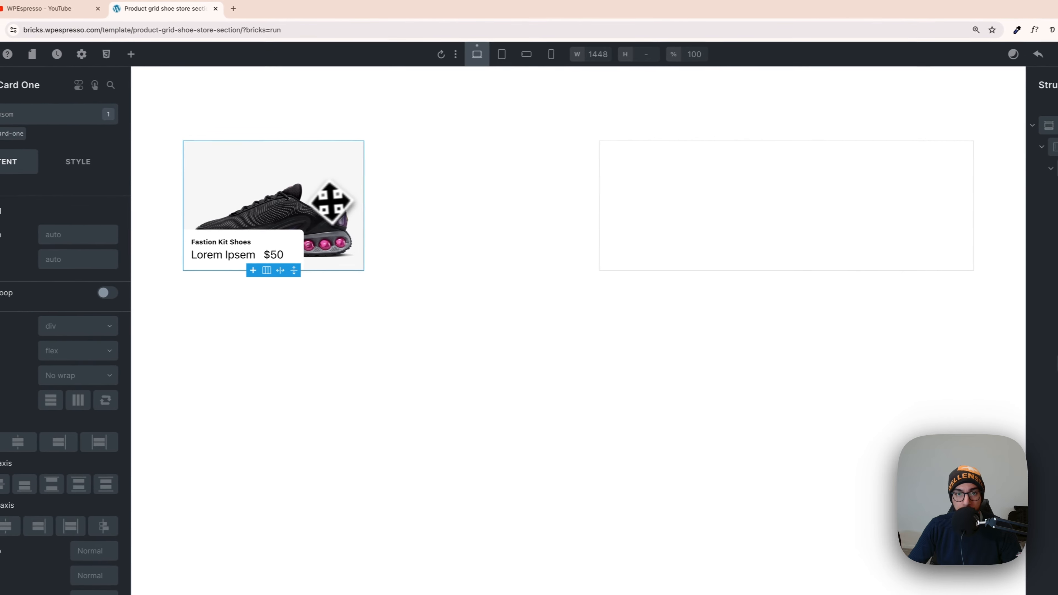
click(947, 246)
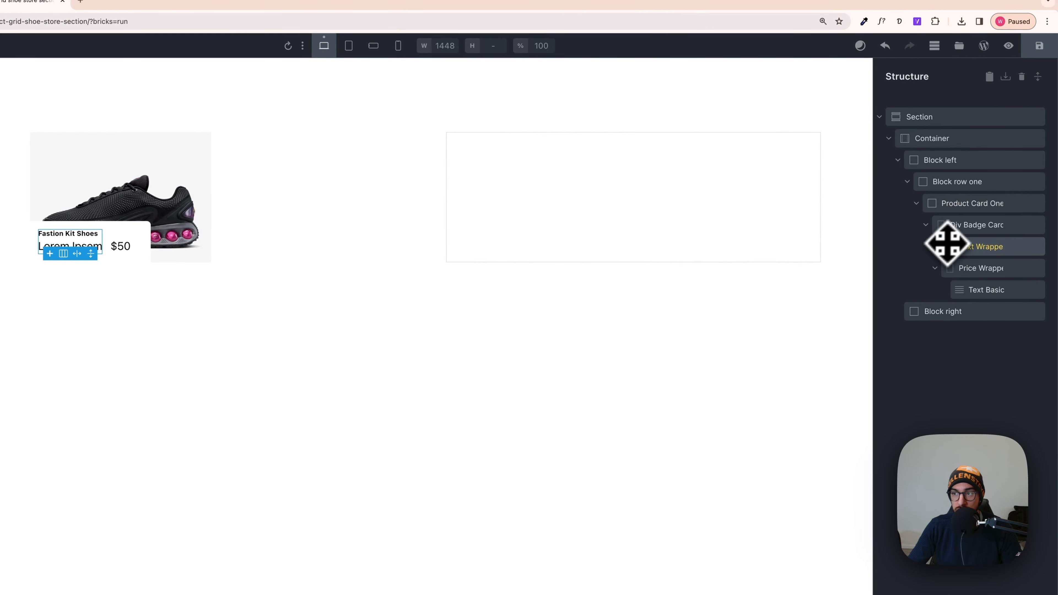
click(958, 203)
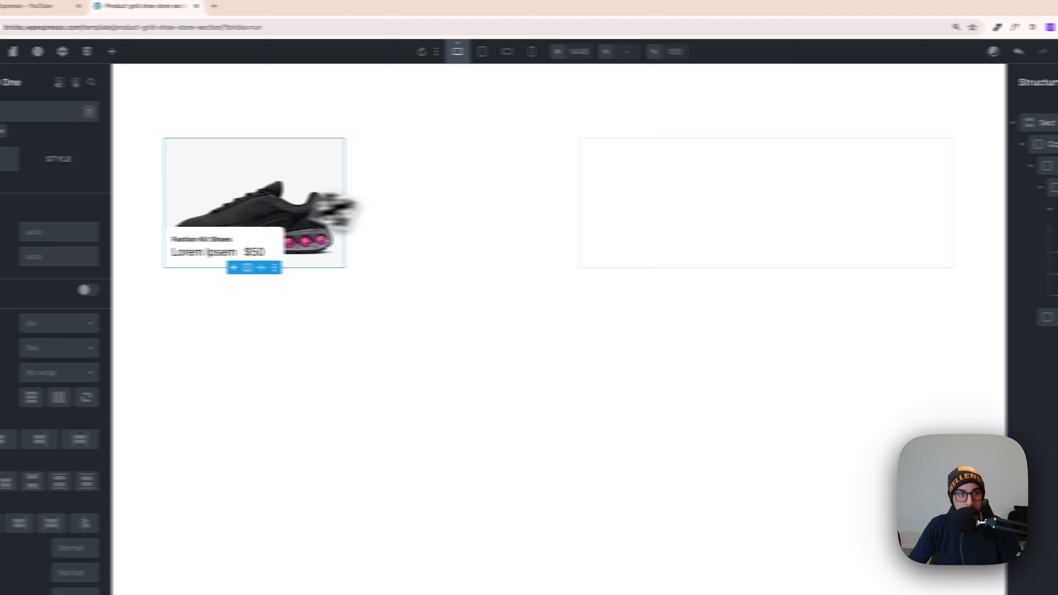
click(59, 159)
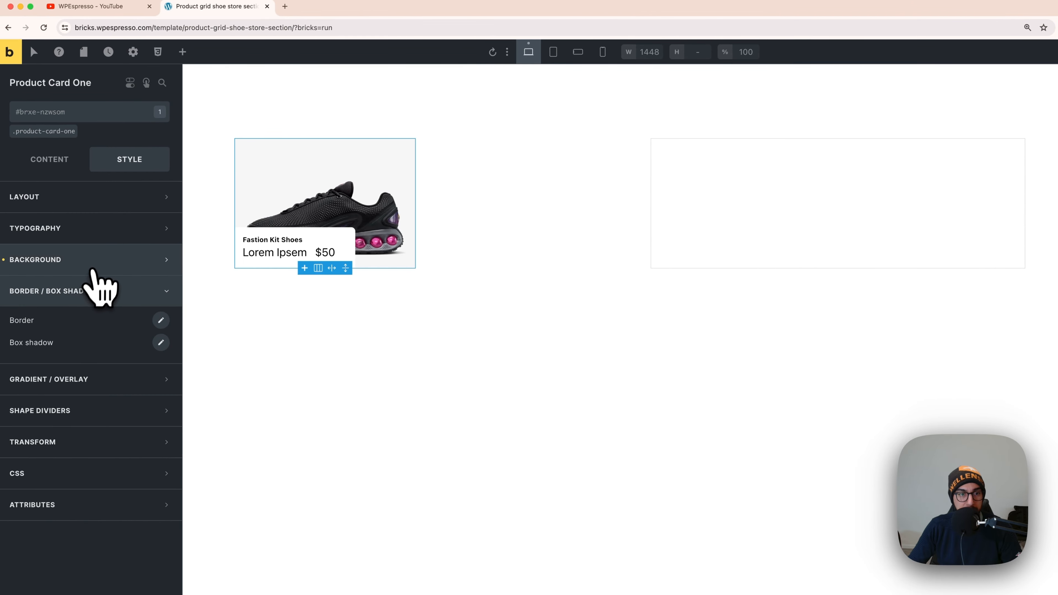
click(92, 266)
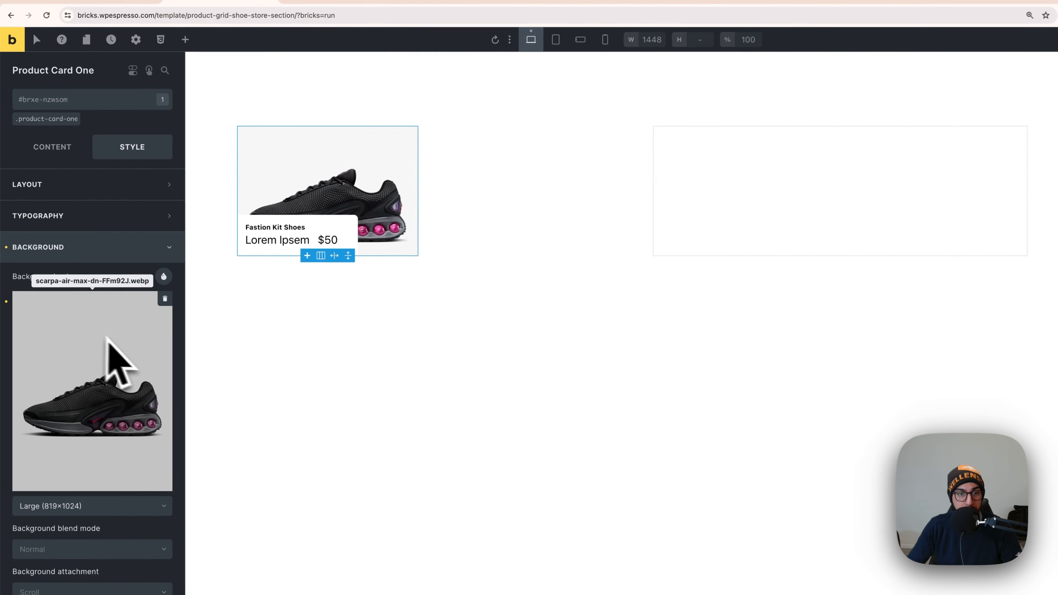
scroll(85, 527, down, 3)
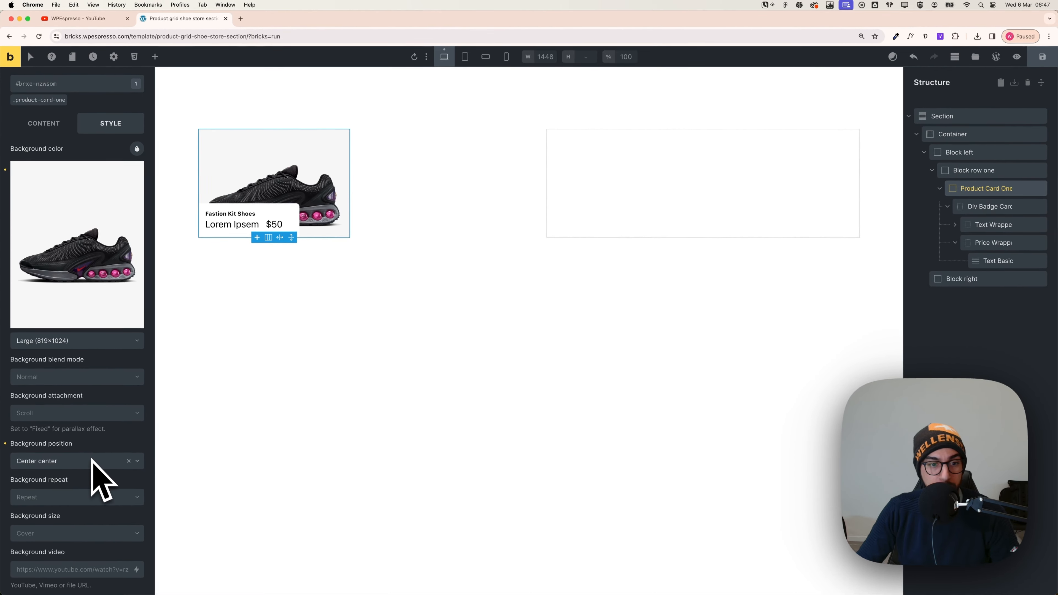
scroll(91, 459, down, 3)
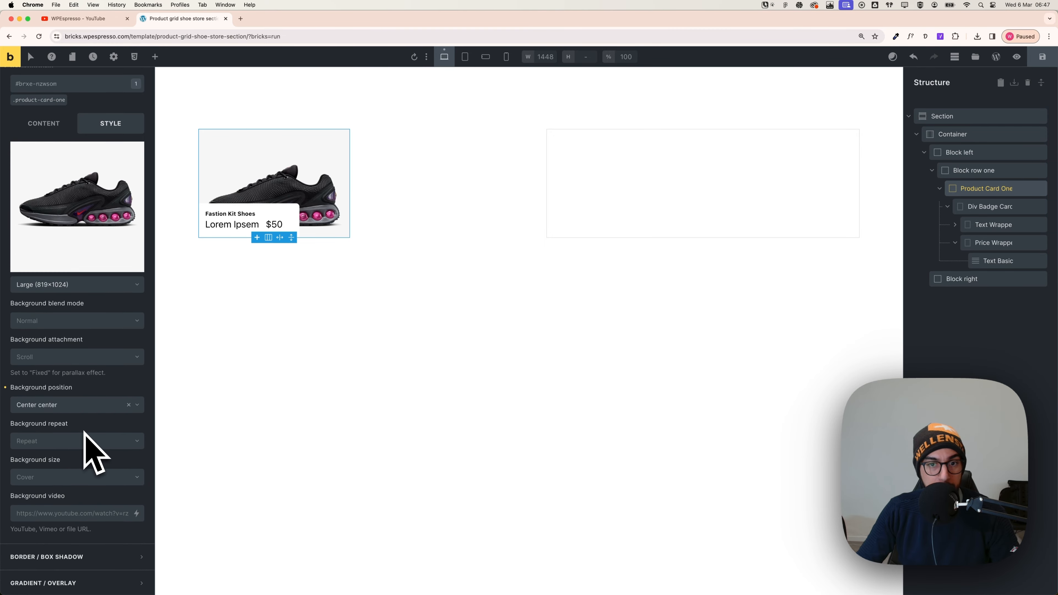
click(88, 477)
click(87, 494)
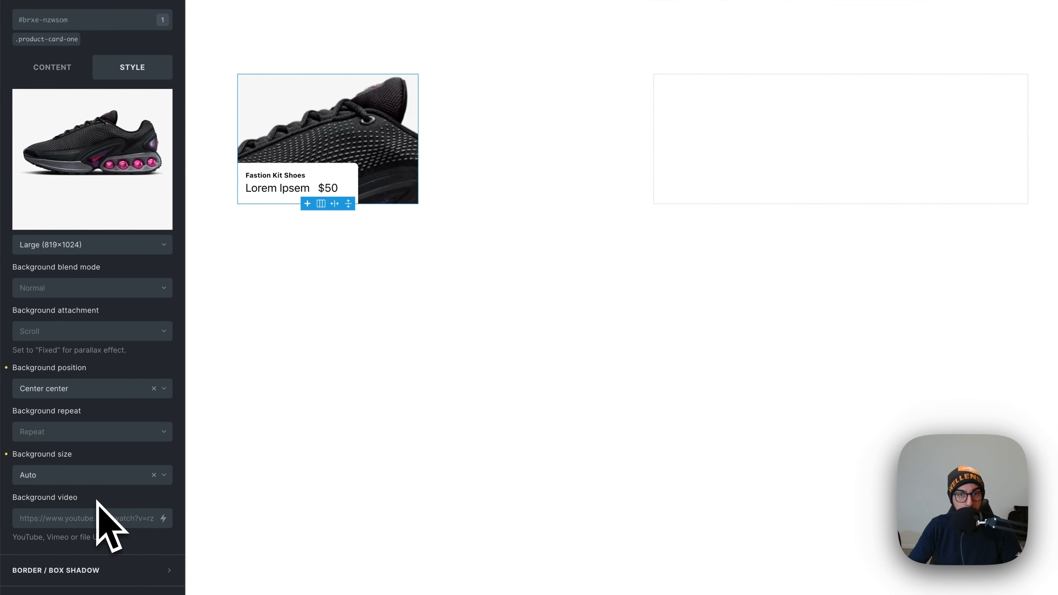
Try the Cover and Contain background sizes for the shoe image, and return it to the default Cover
click(94, 477)
click(76, 515)
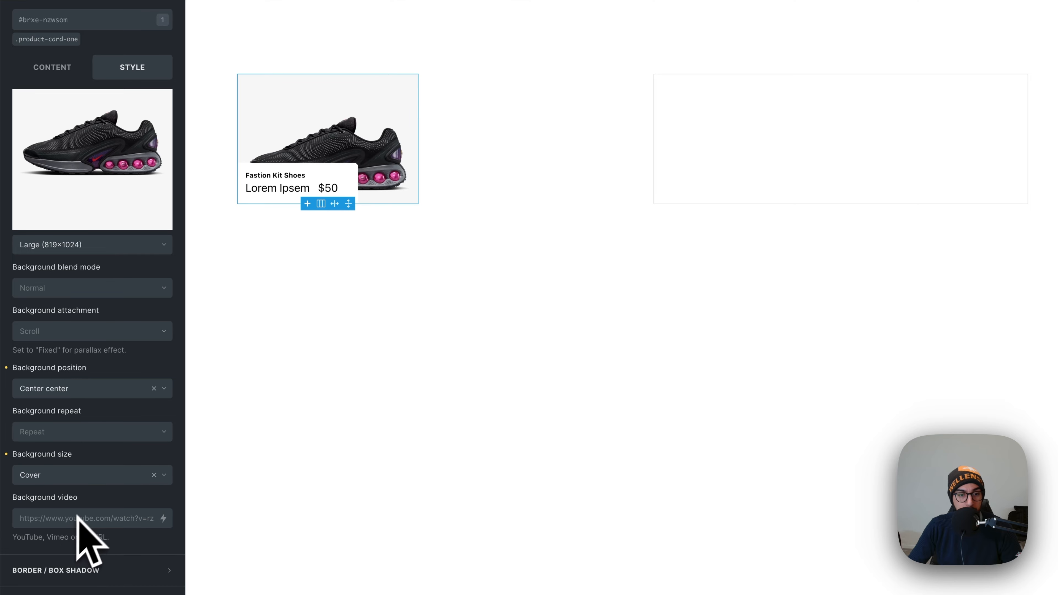
click(73, 479)
click(62, 534)
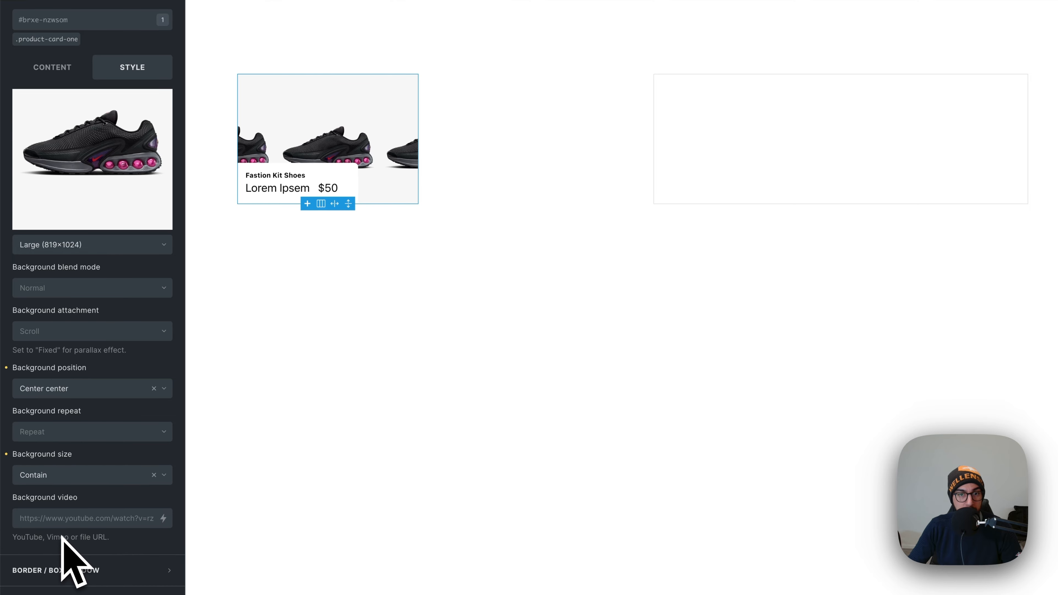
click(67, 479)
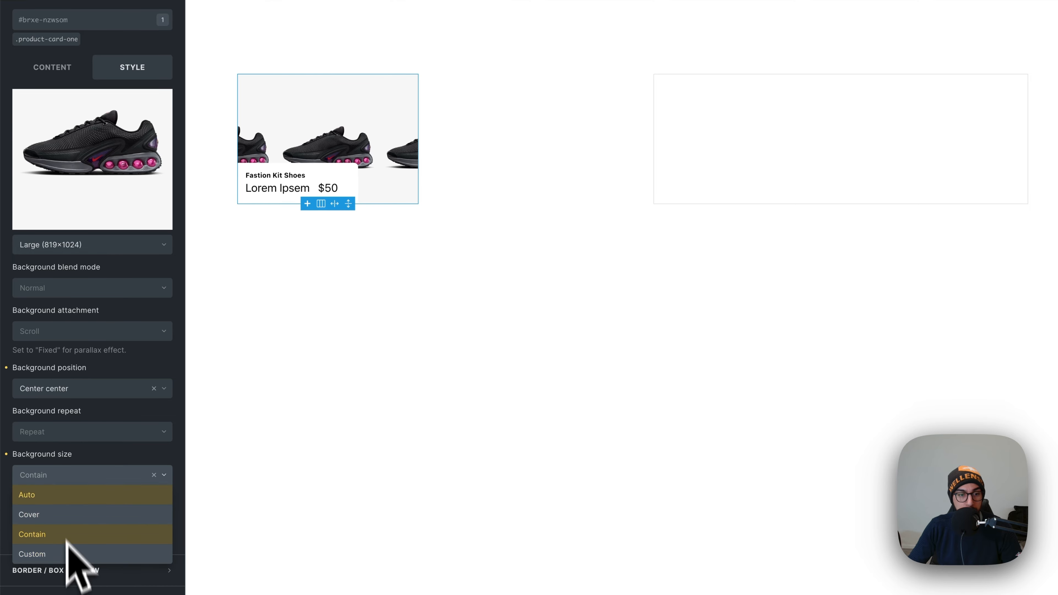
click(29, 514)
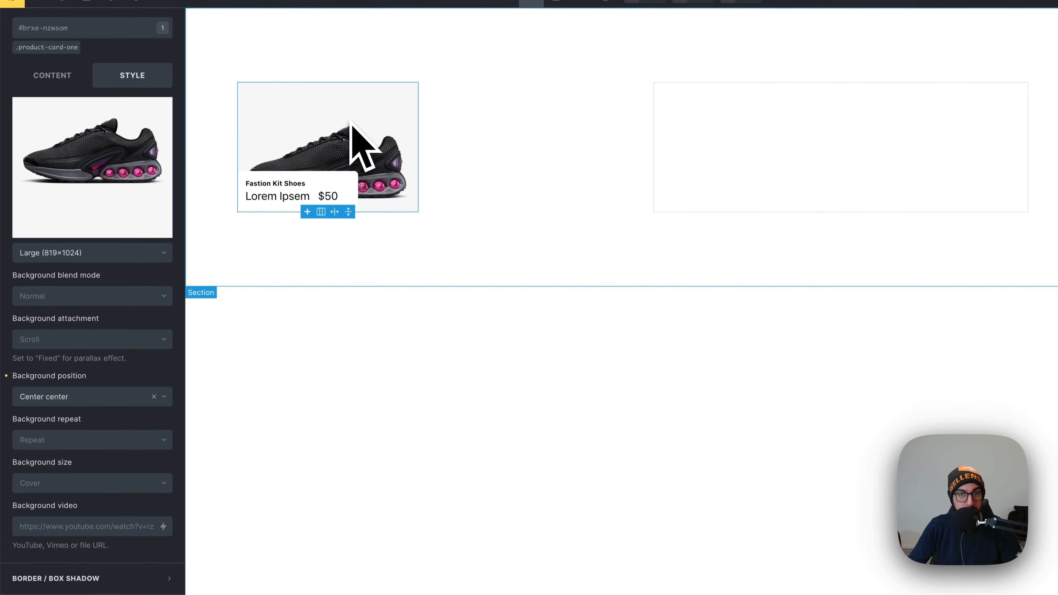
Set the shoe background position to Custom and try X-axis offsets of 20, -5 and 2, leaving the X axis empty
click(100, 389)
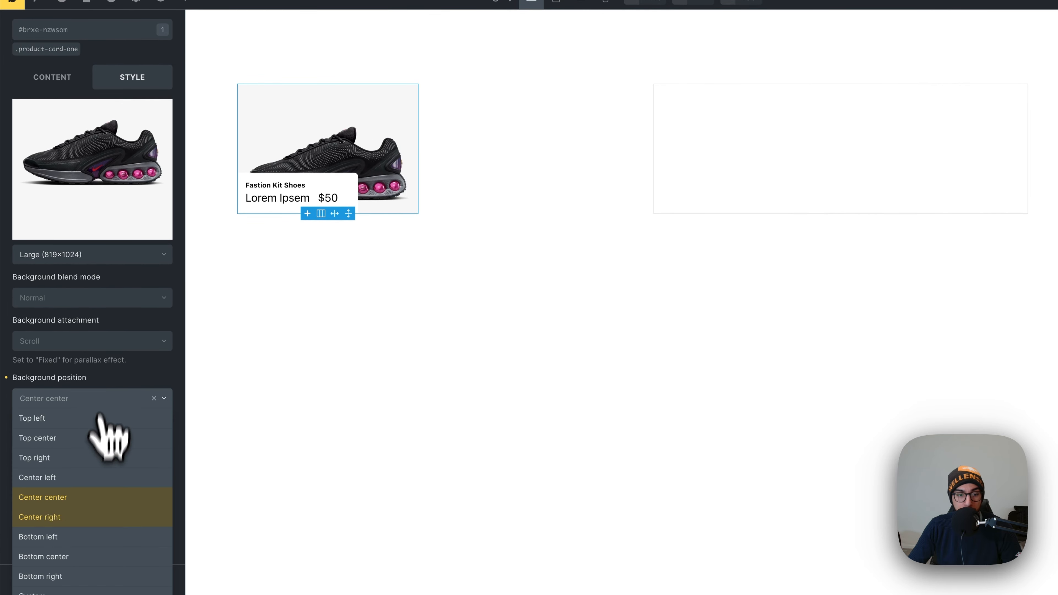
click(75, 593)
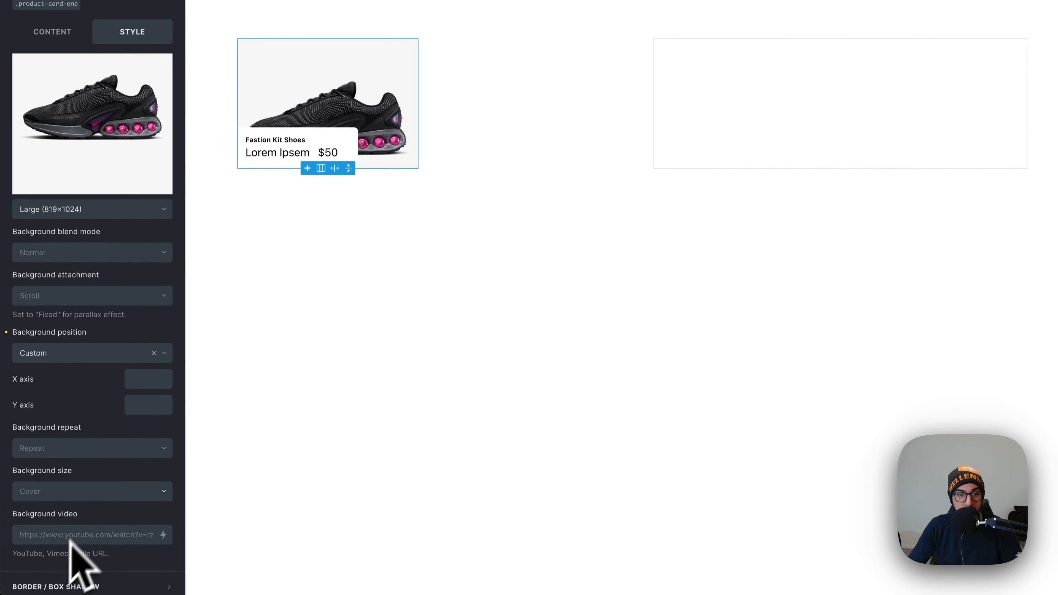
click(156, 378)
text(20)
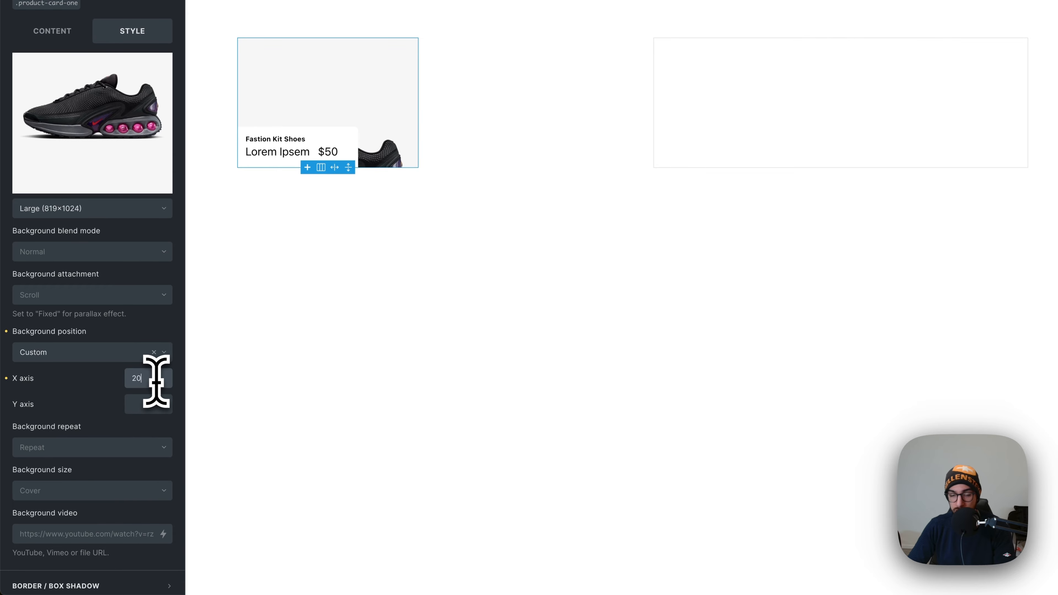
key(BackSpace)
key(BackSpace)
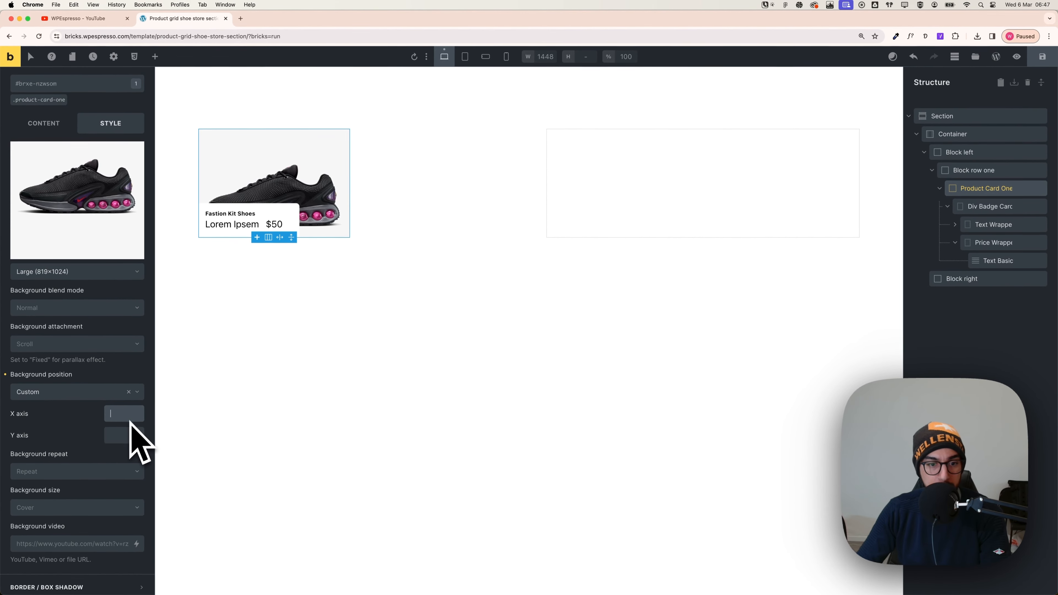
text(-5)
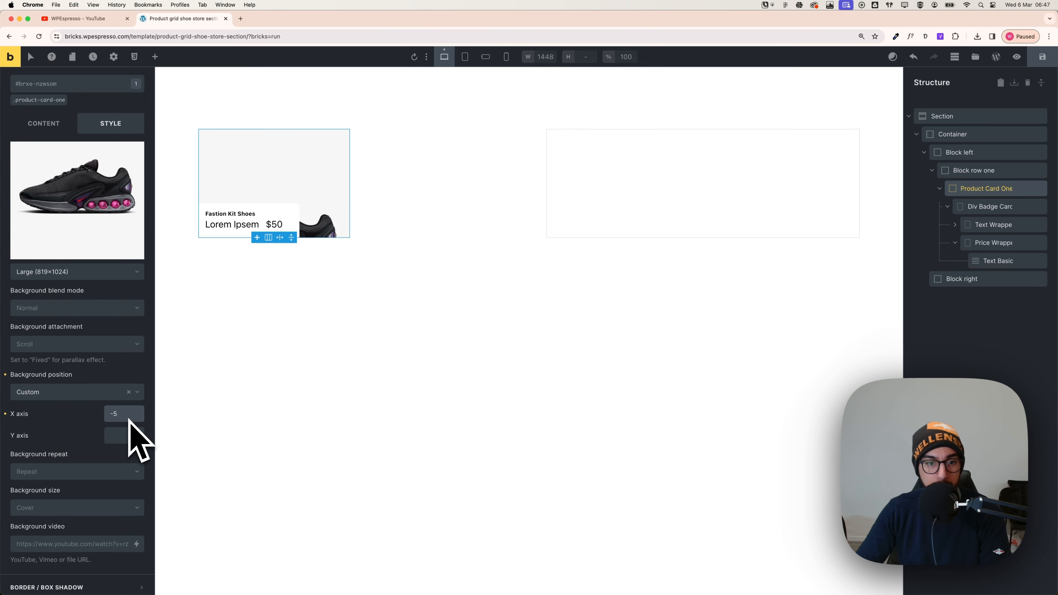
key(BackSpace)
key(BackSpace)
text(2)
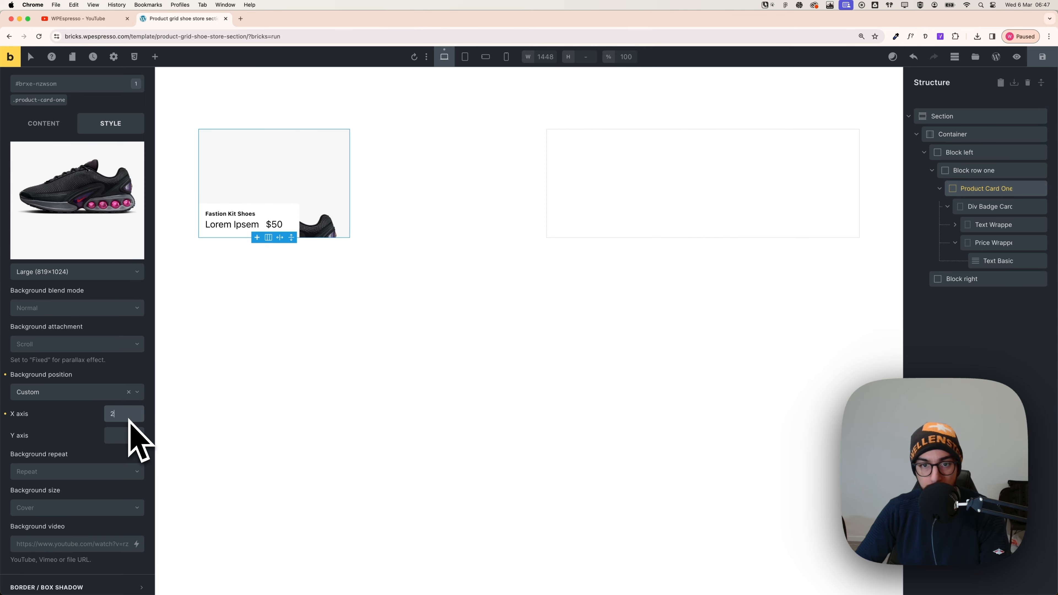
key(BackSpace)
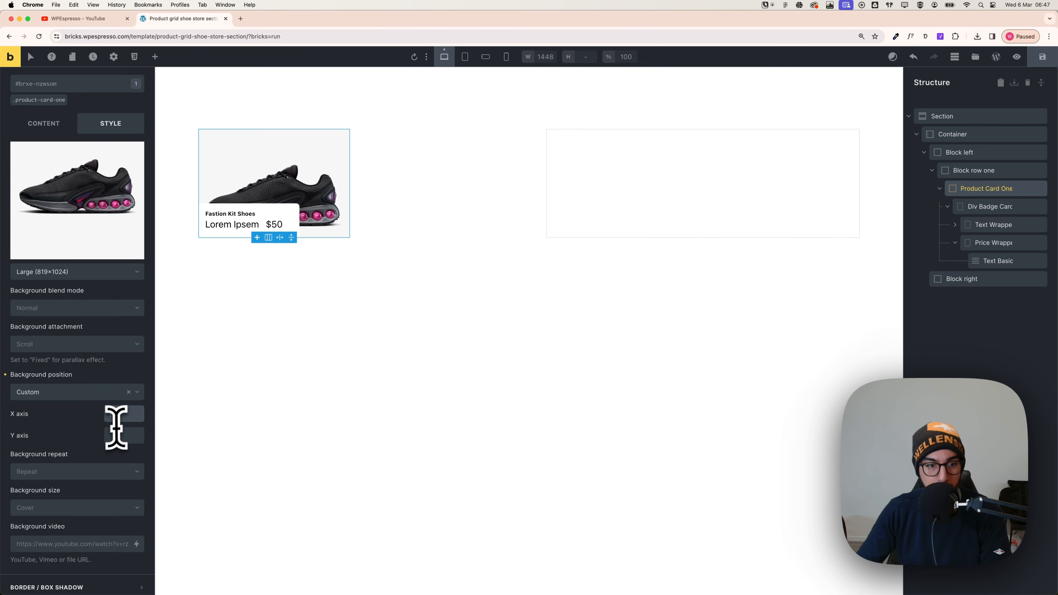
Try a Y-axis offset of 2 for the shoe's custom background position, and clear it
click(120, 434)
text(2)
key(BackSpace)
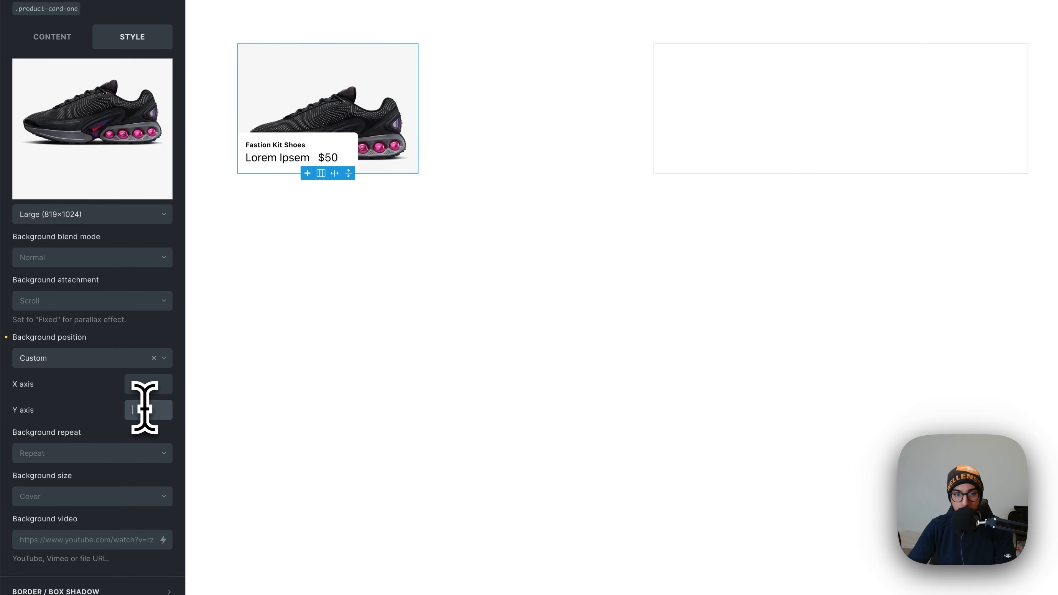
text(2)
key(BackSpace)
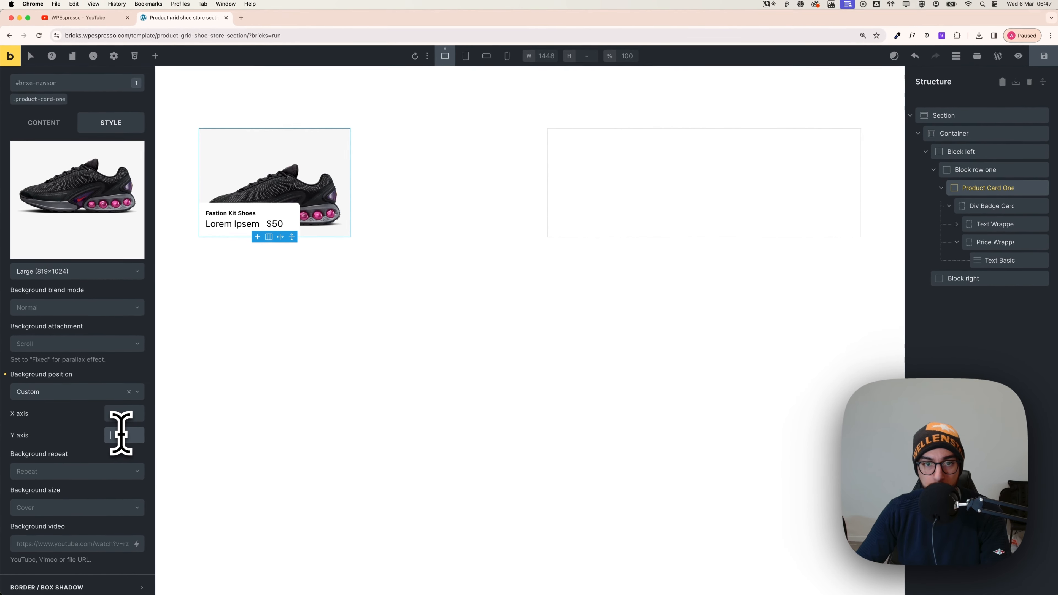
text(2)
key(BackSpace)
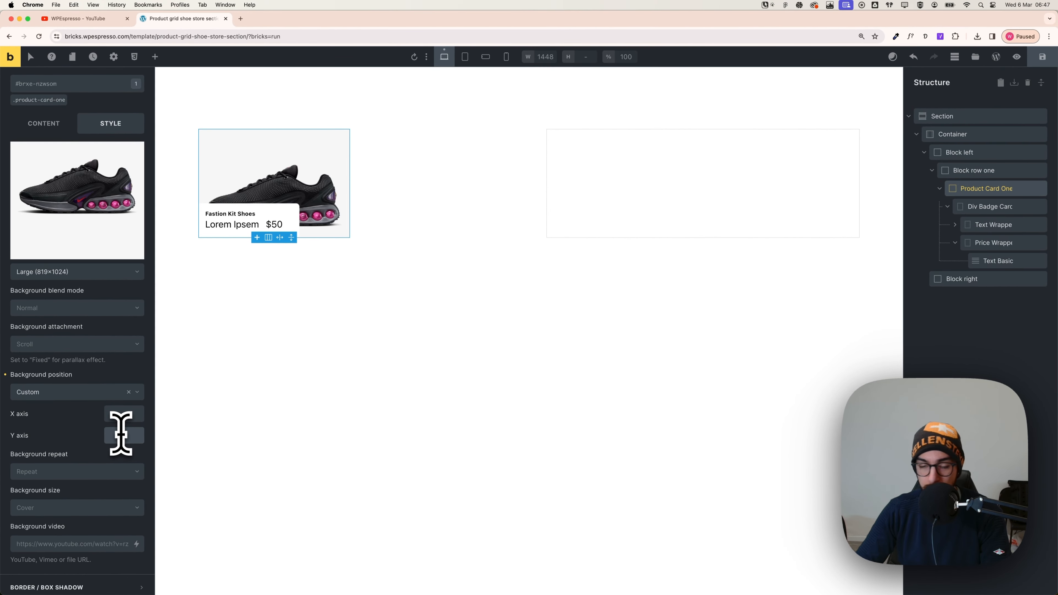
Try negative Y-axis offsets for the shoe's custom background position, starting with -2rem
text(-2)
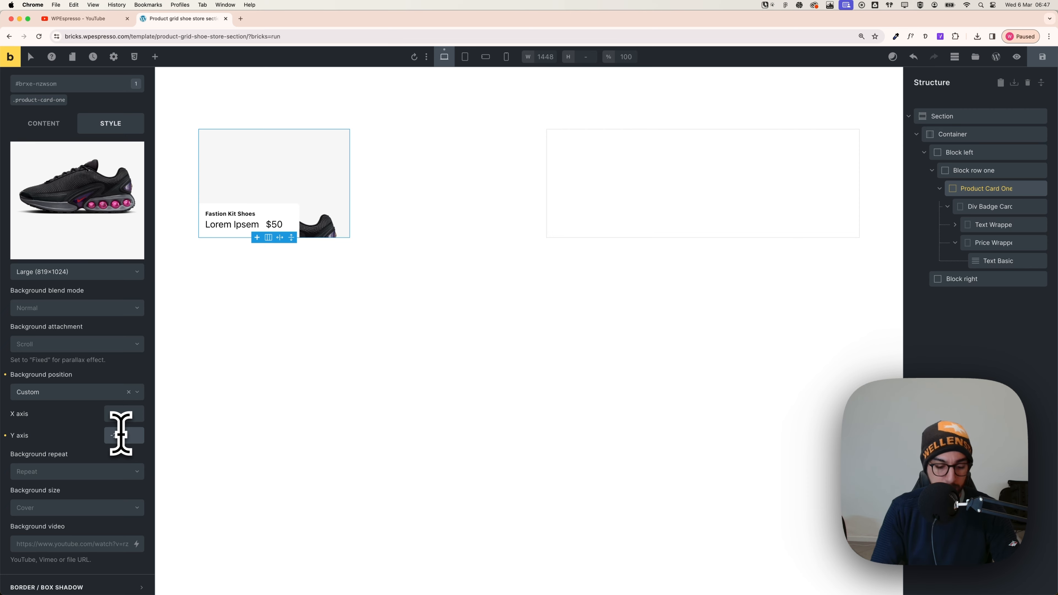
text(rem)
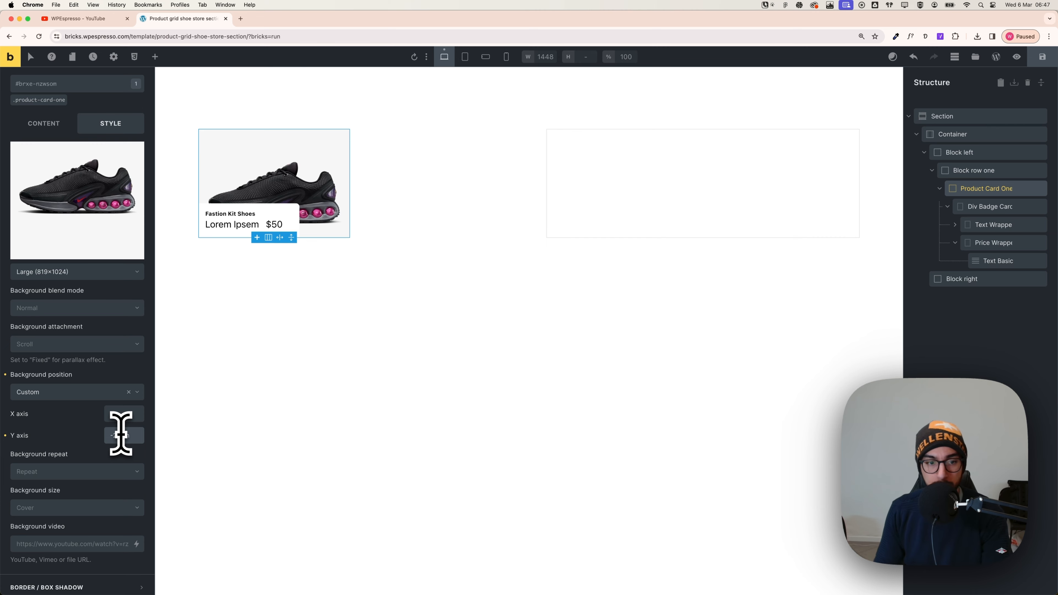
key(BackSpace)
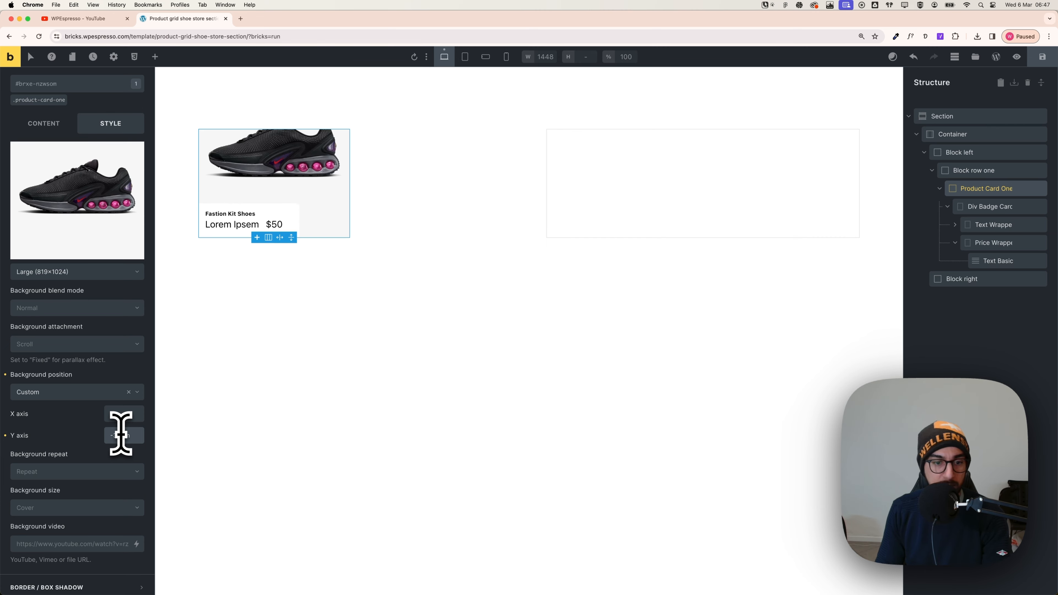
key(BackSpace)
text(26)
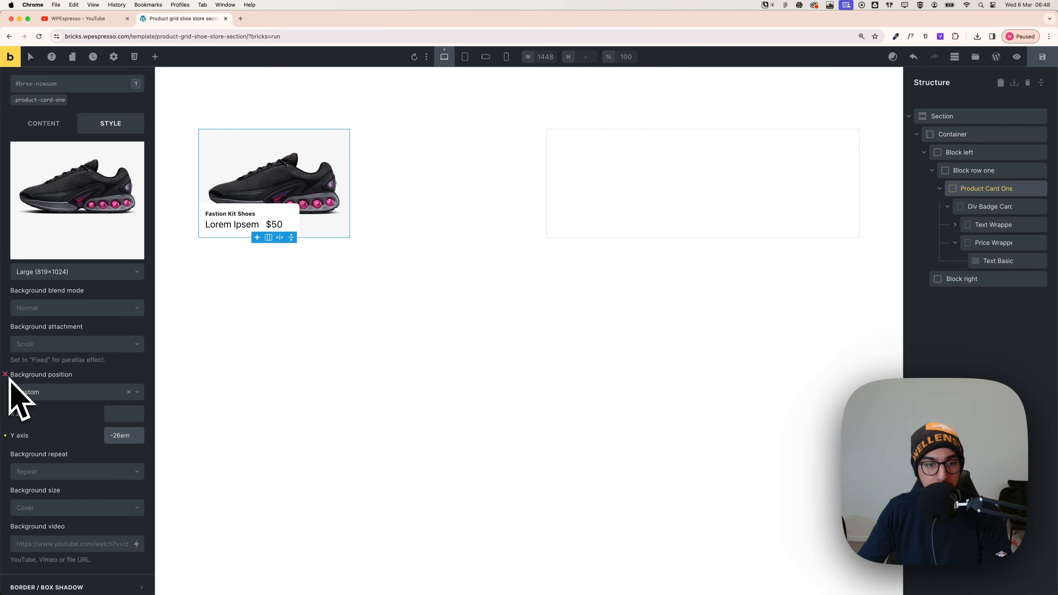
Return Product Card One's background position to Center center
click(17, 392)
click(79, 475)
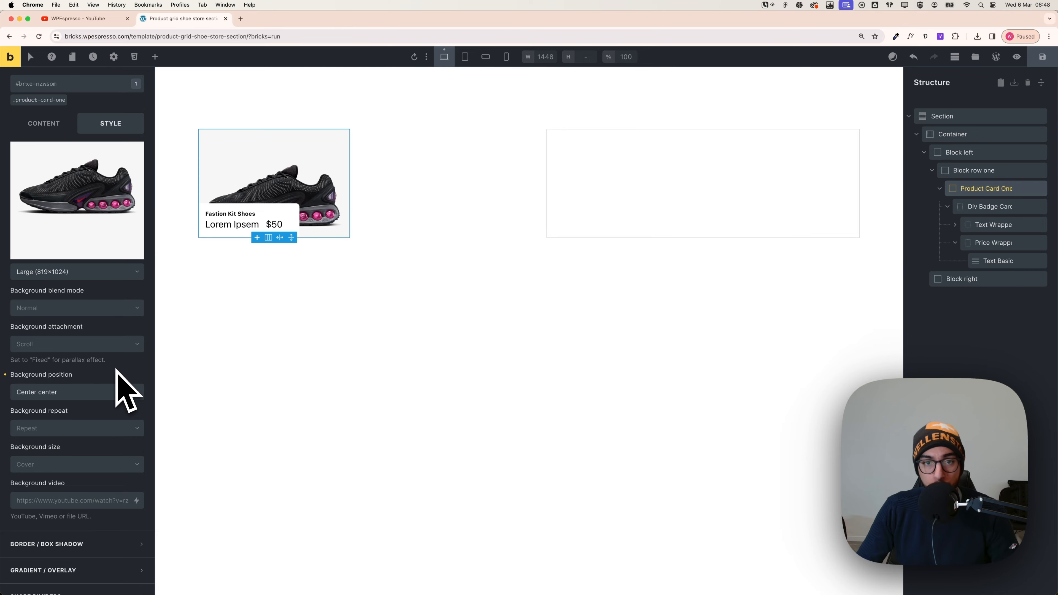
scroll(125, 388, up, 3)
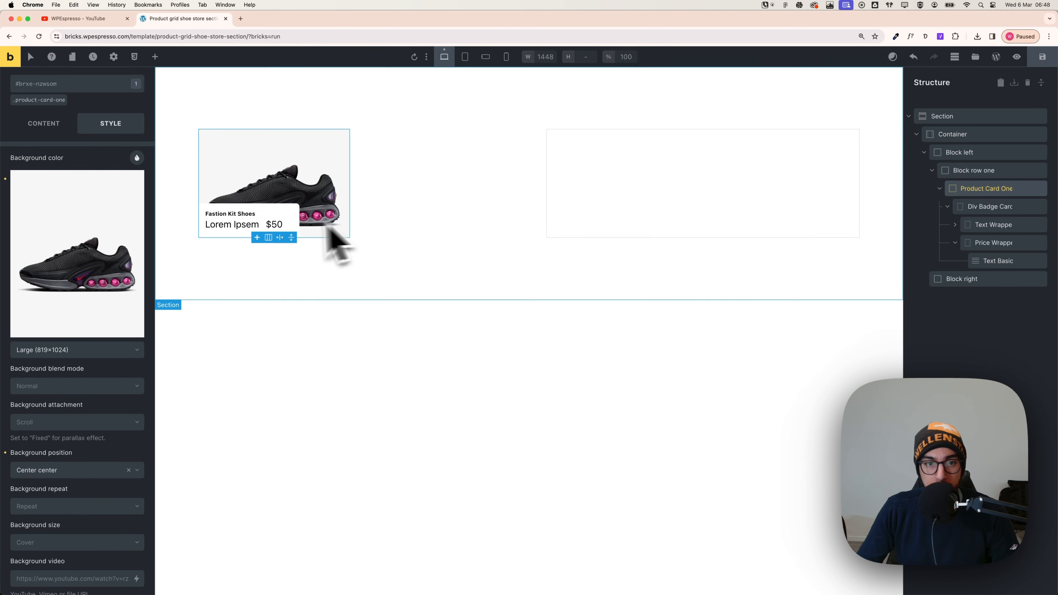
Set the font size of the Lorem Ipsem text's product-card-one__text-basic class to var(--text-s)
click(243, 227)
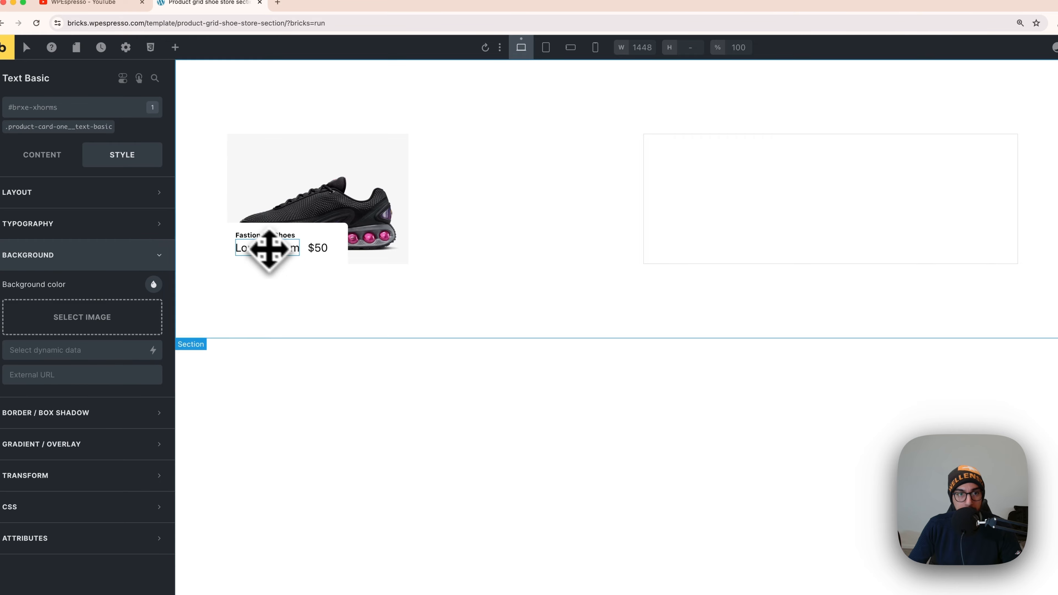
click(88, 127)
click(112, 224)
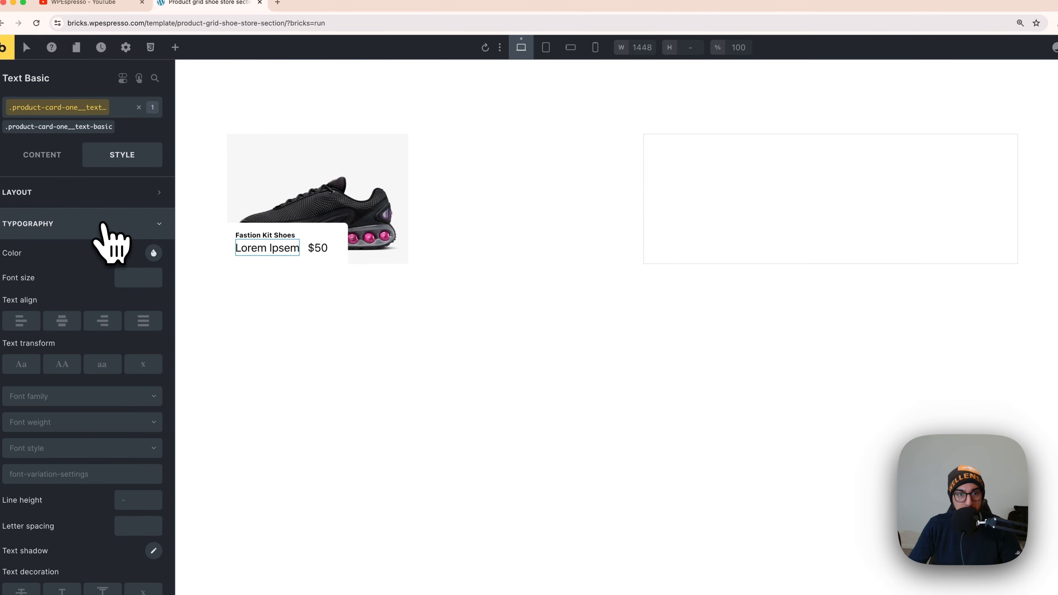
right_click(134, 284)
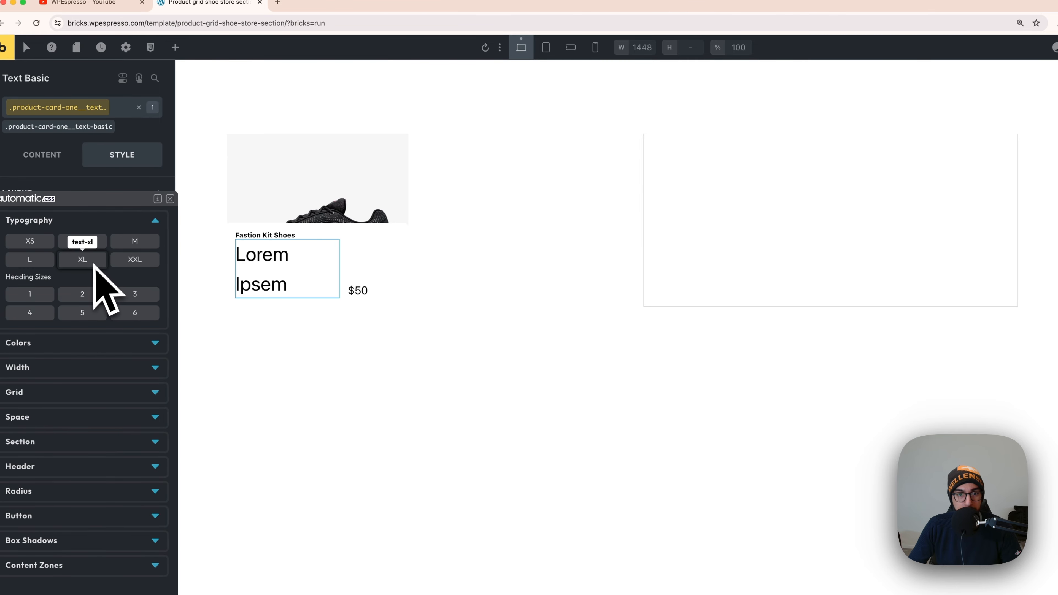
click(105, 246)
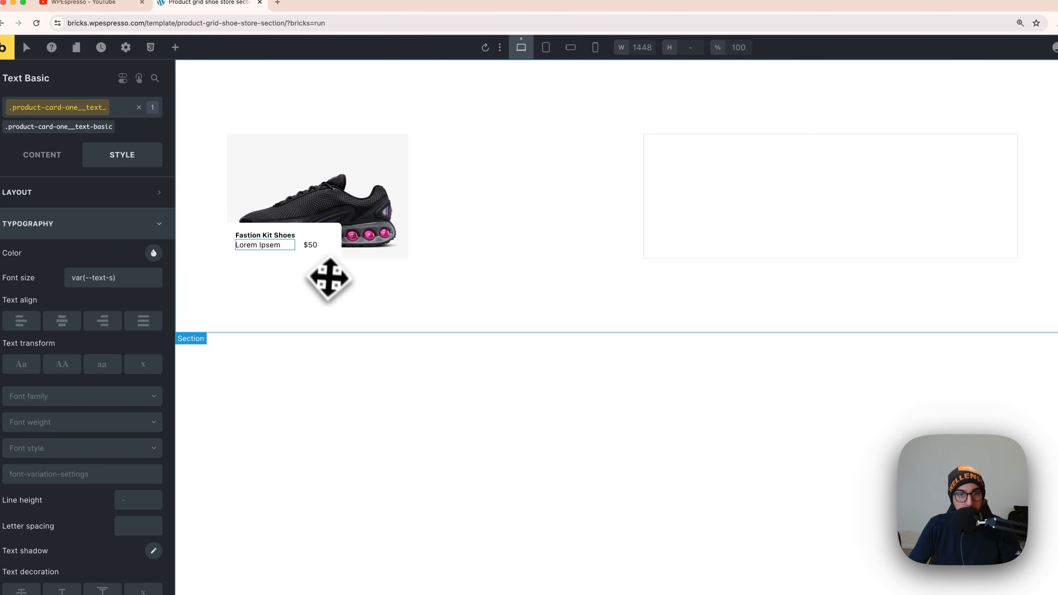
Remove the shared product-card-one__text-basic class from the $50 price text
click(317, 248)
drag(332, 275, 314, 250)
click(268, 249)
click(309, 247)
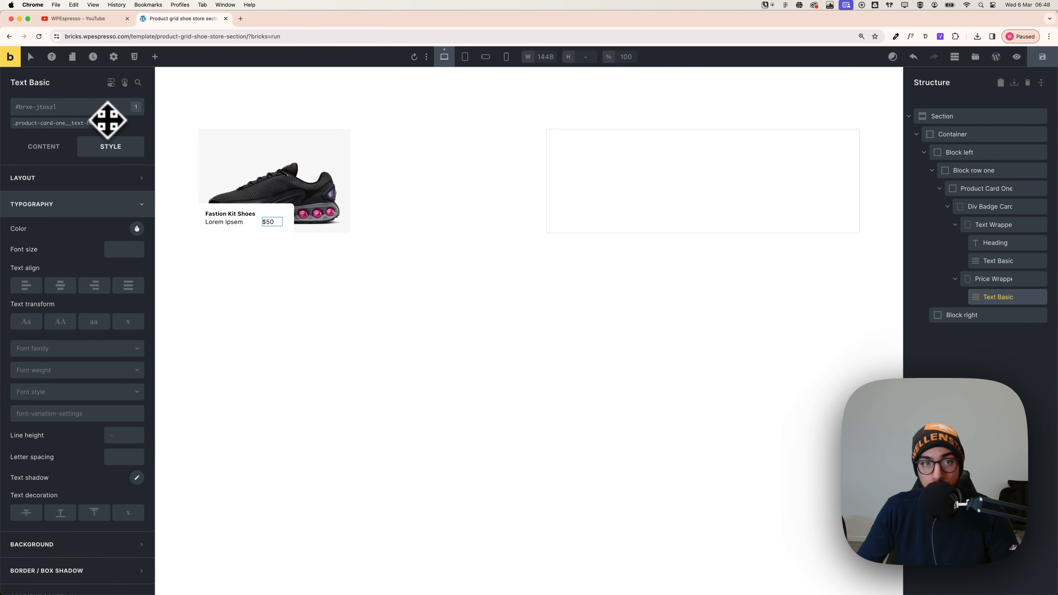
drag(107, 123, 565, 233)
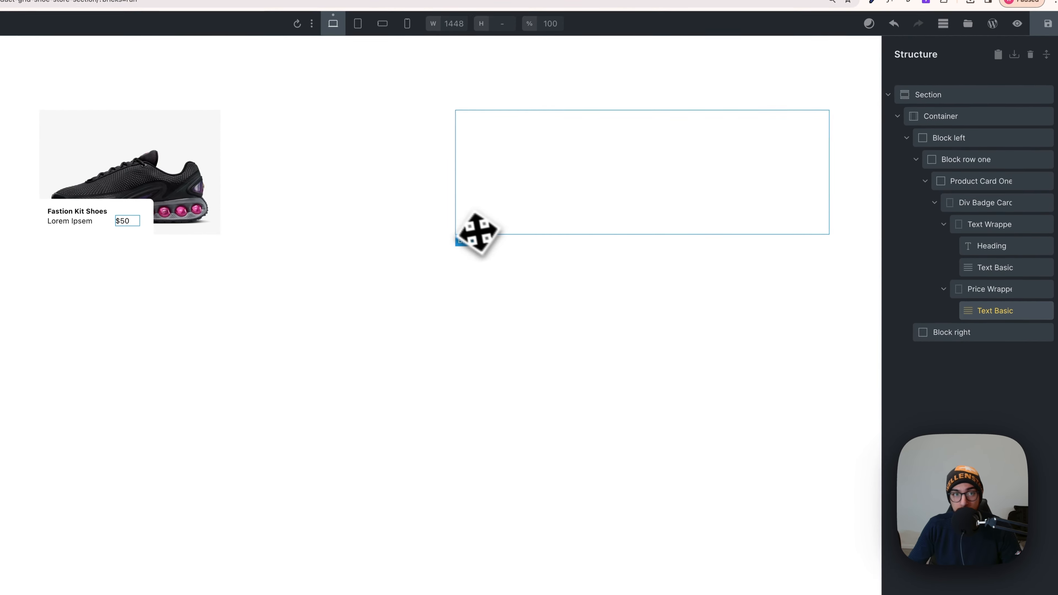
click(121, 120)
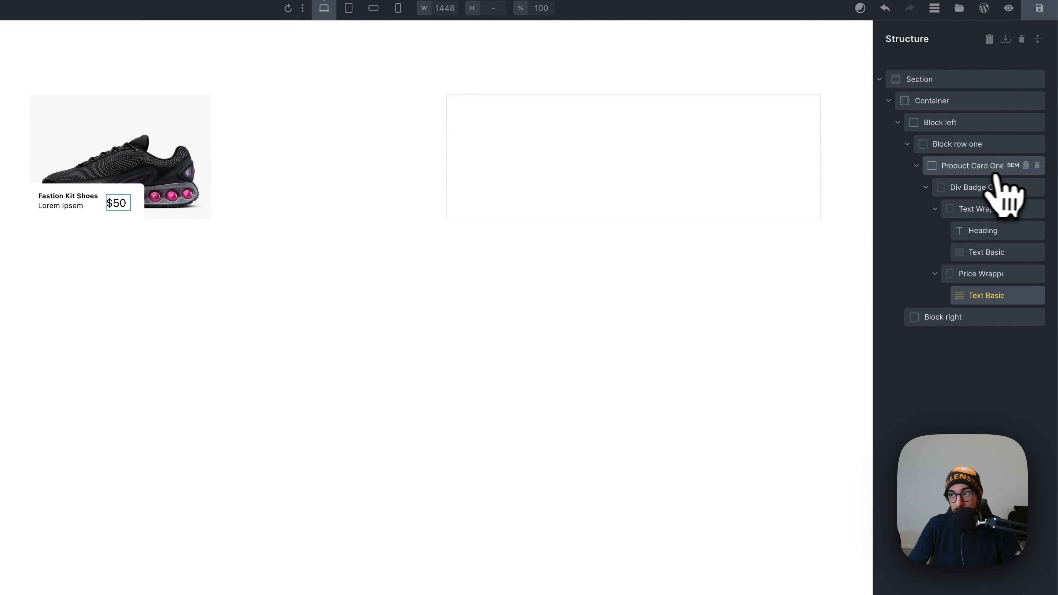
Rename the $50 text element to Text price and give it the BEM class product-card-one__text-price
click(1013, 166)
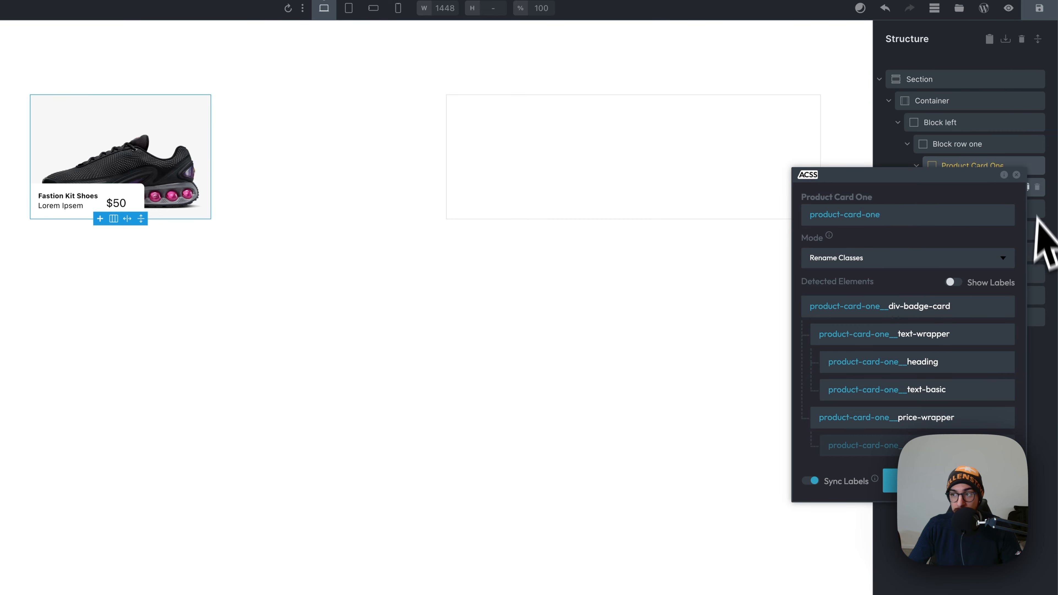
click(1017, 175)
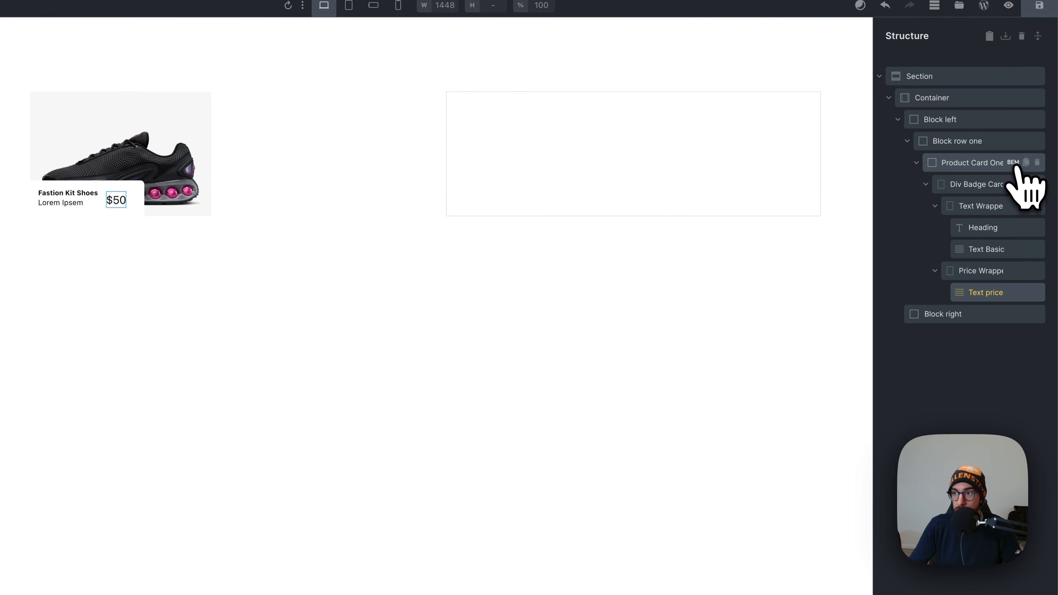
click(1014, 162)
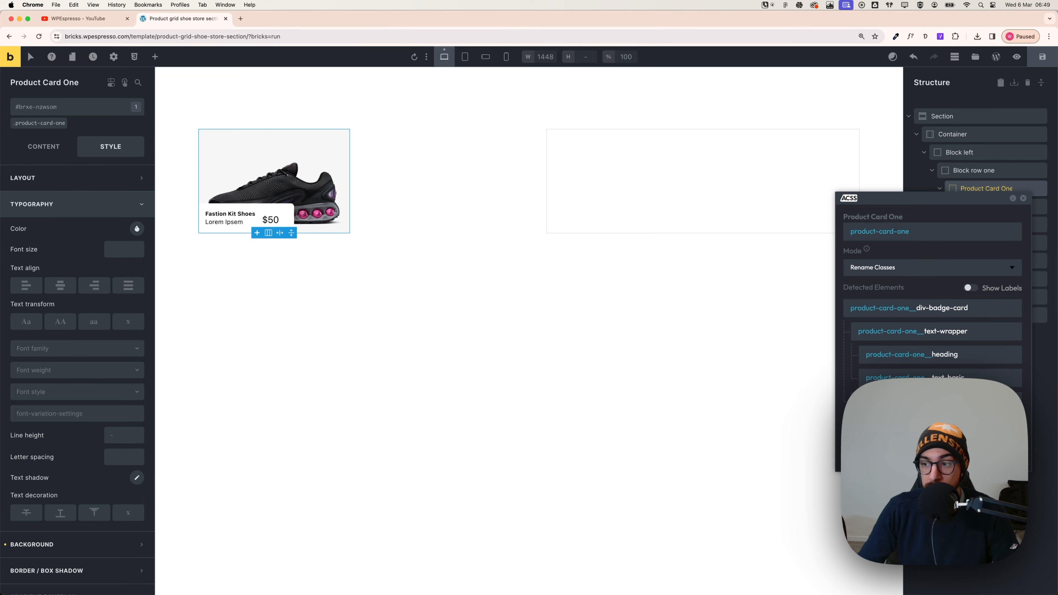
click(1012, 452)
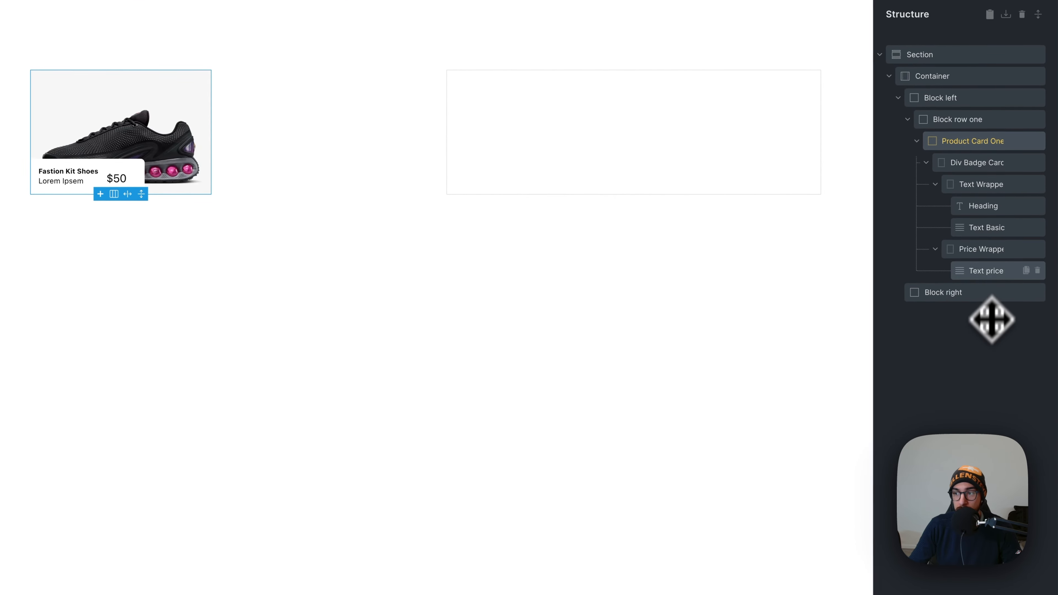
Set the Text price element's font size to var(--text-l) and its font weight to 700
click(1004, 297)
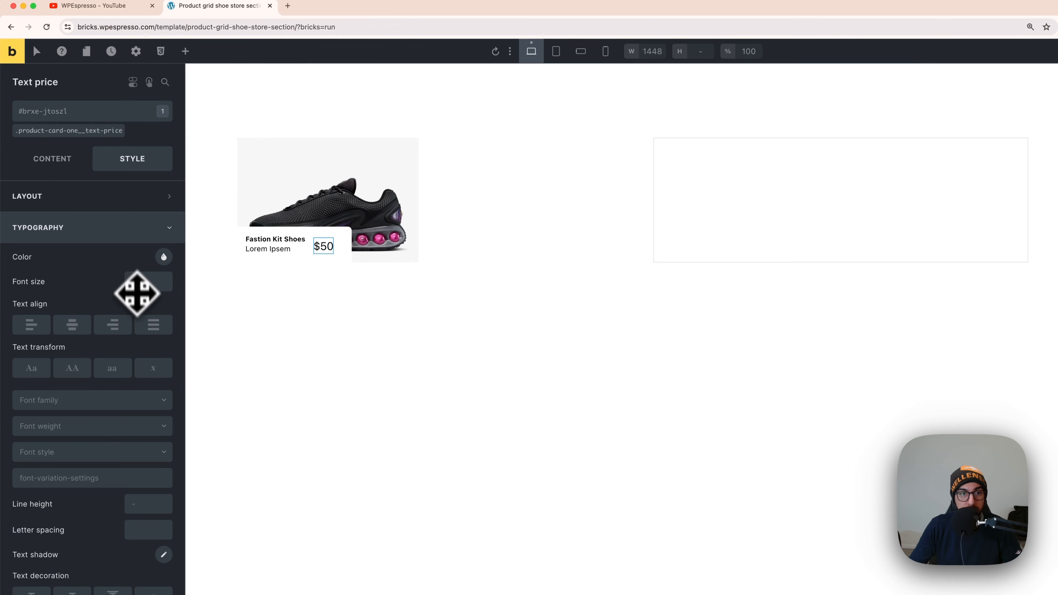
right_click(152, 284)
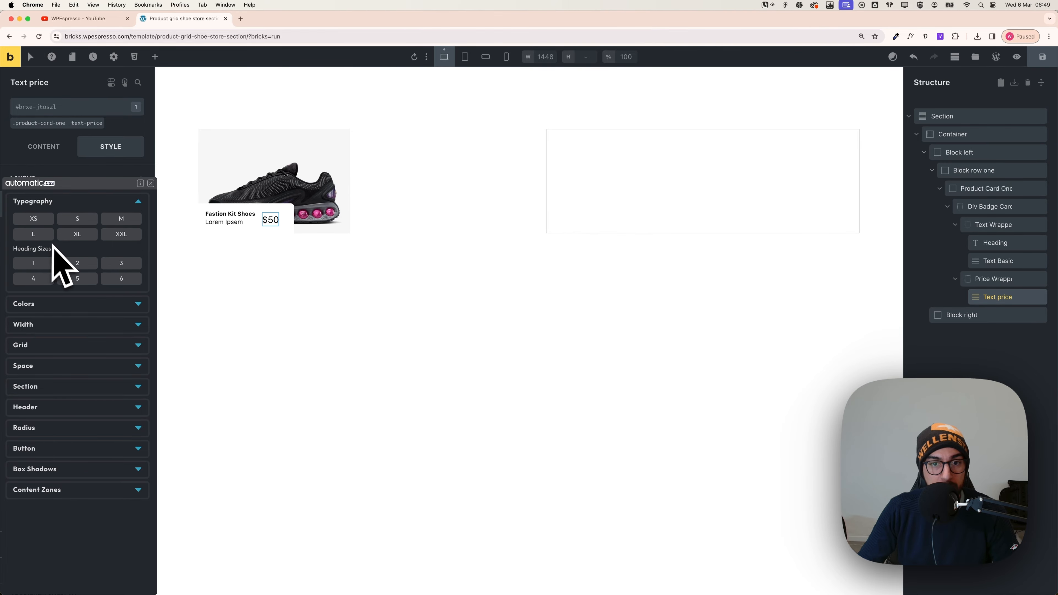
click(39, 235)
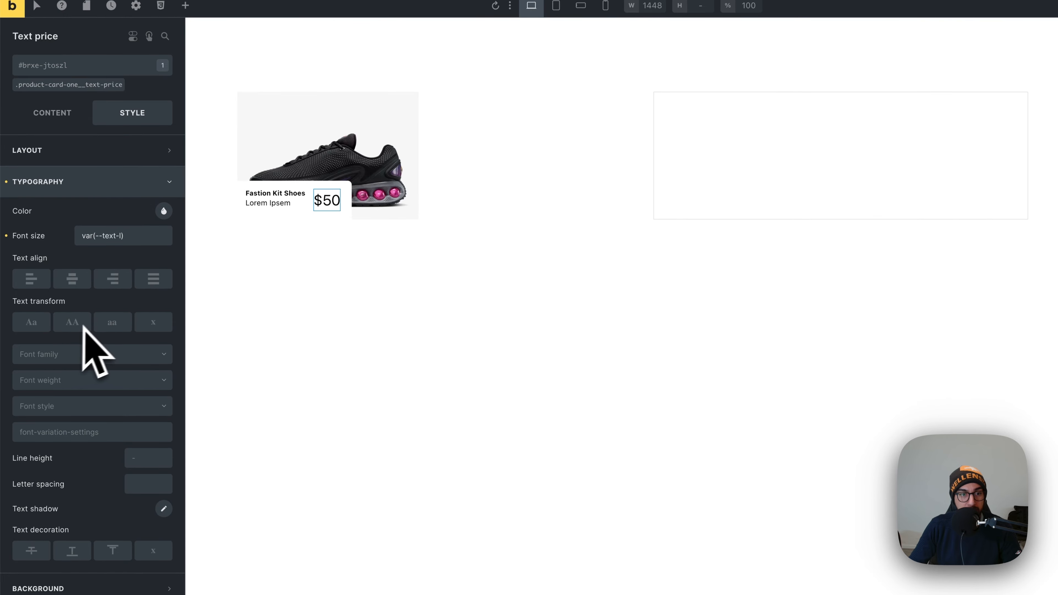
click(86, 390)
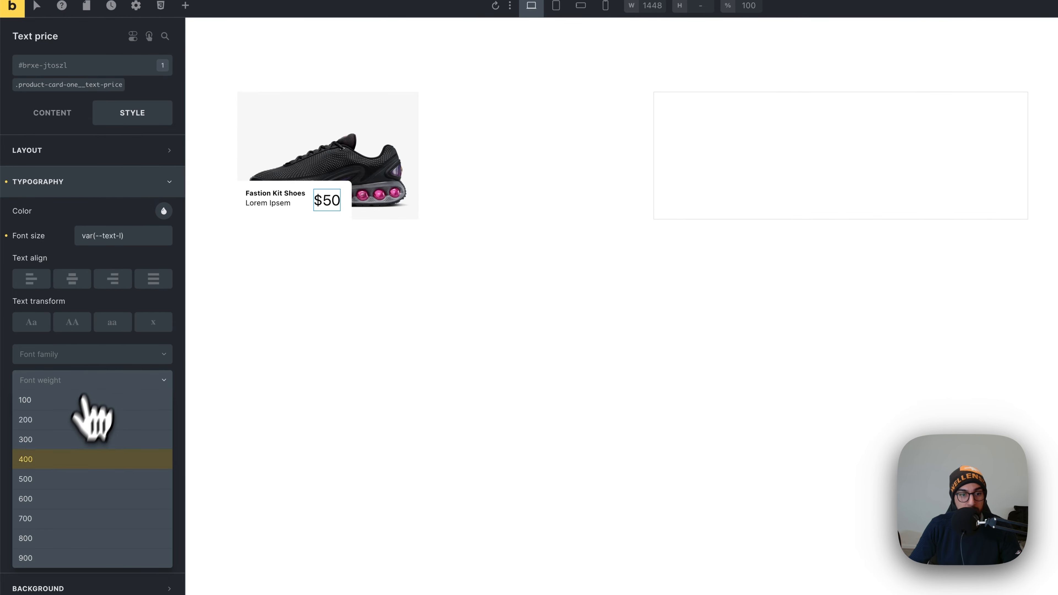
click(64, 516)
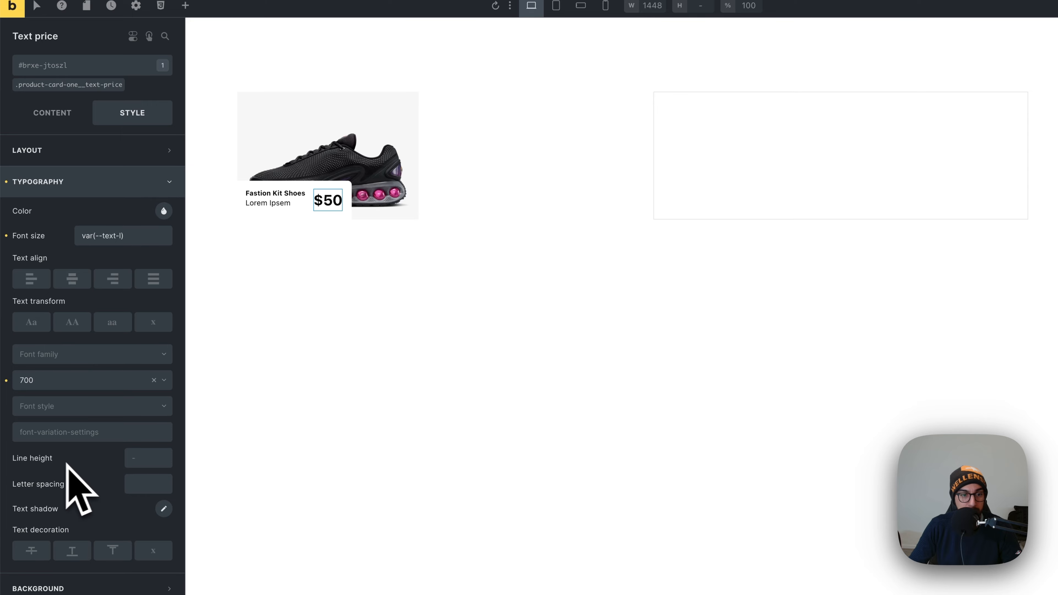
Change the Text price element's font size to var(--text-m)
right_click(106, 236)
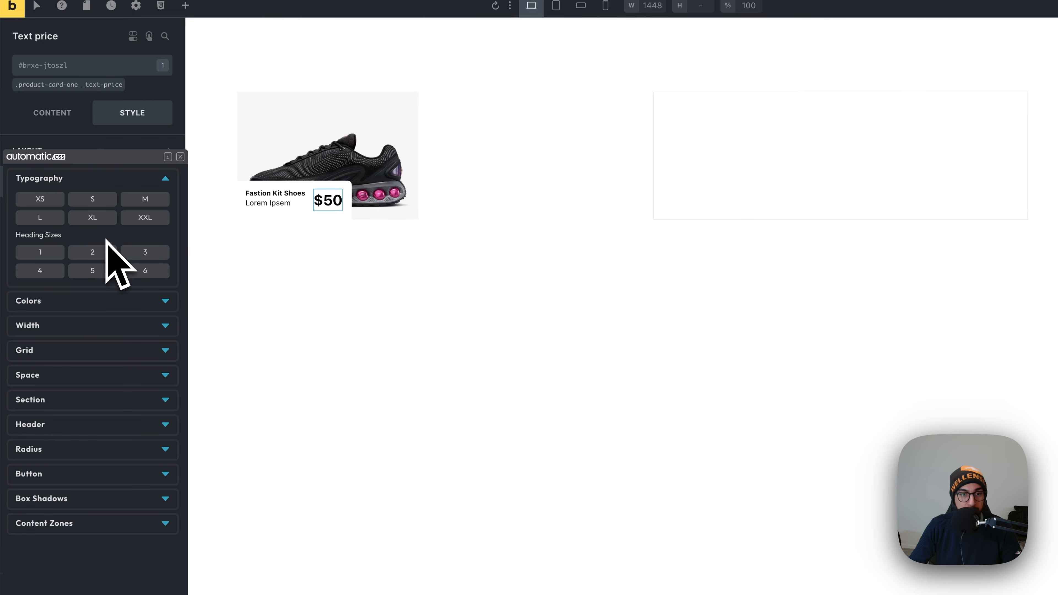
click(96, 220)
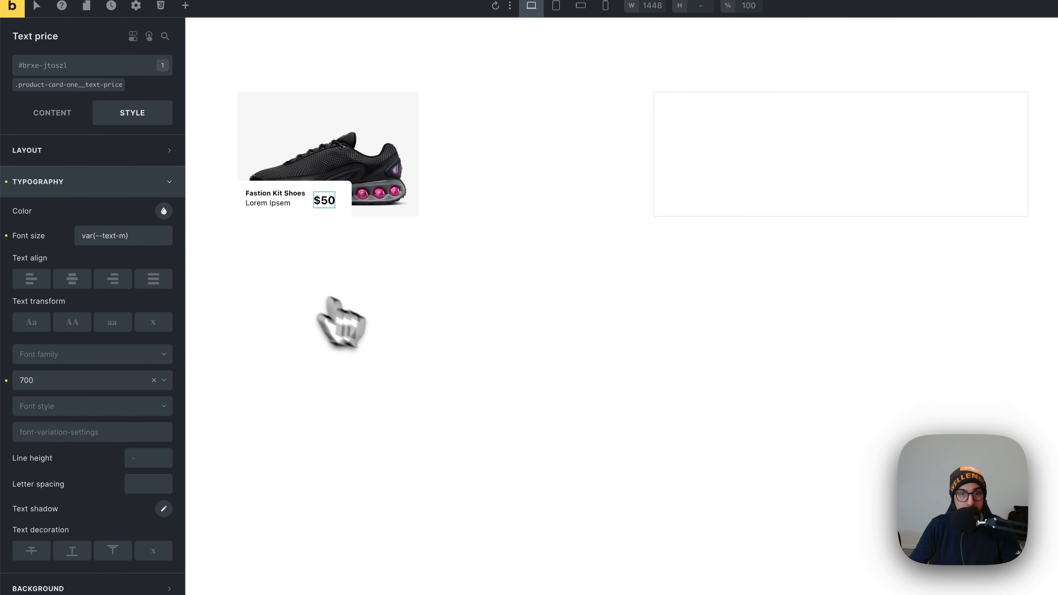
click(373, 288)
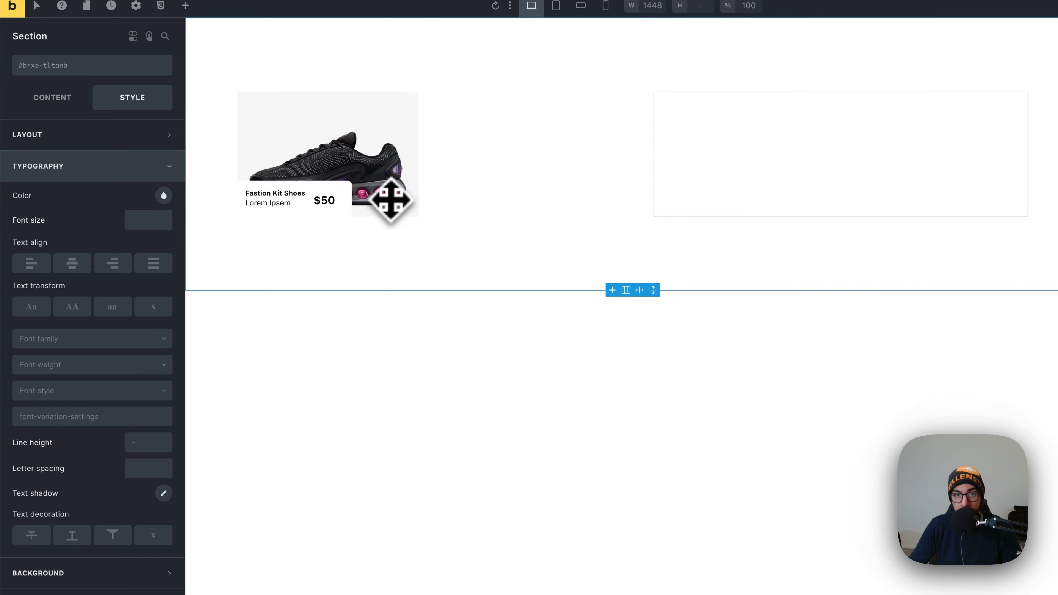
Collapse Product Card One in the structure and duplicate it within Block row one
click(404, 154)
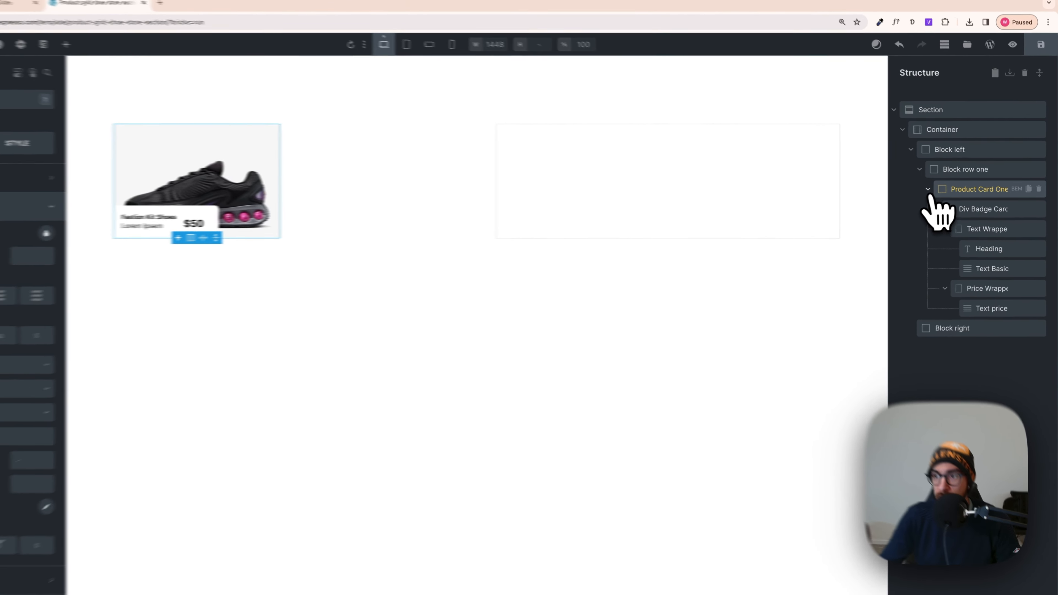
click(928, 190)
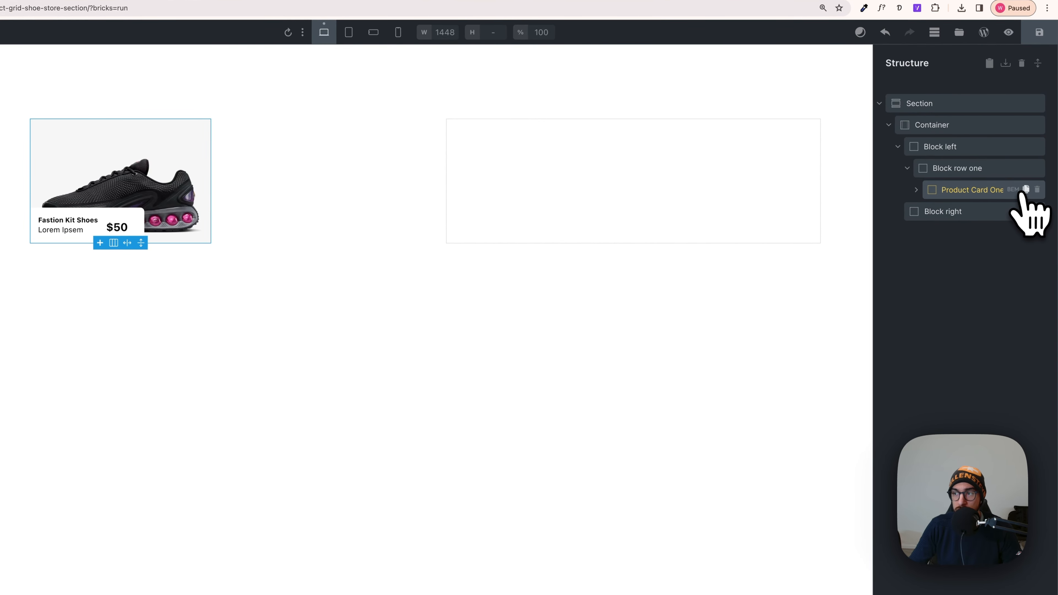
click(1026, 189)
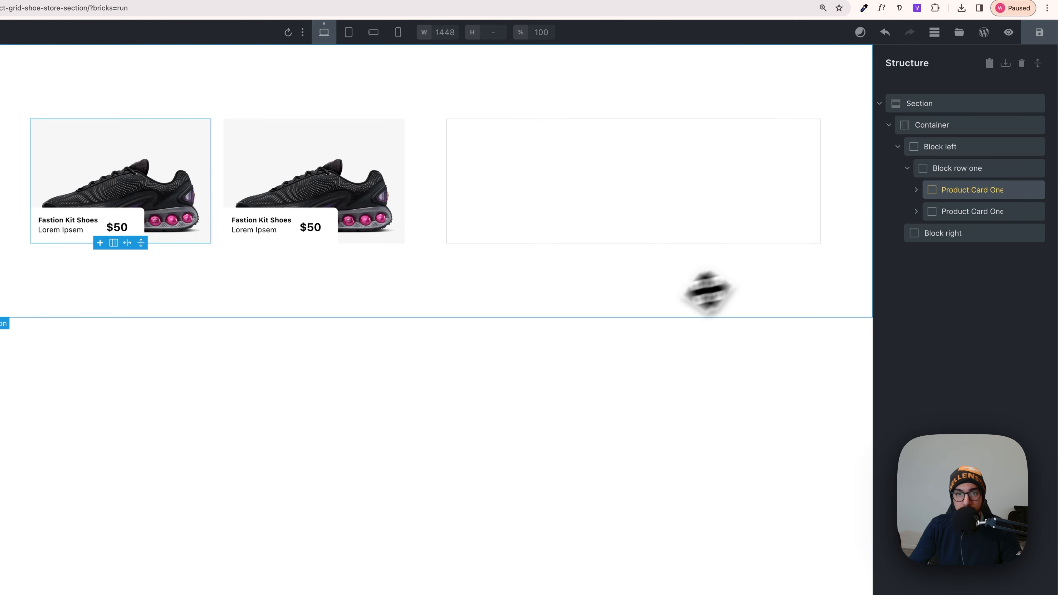
click(631, 312)
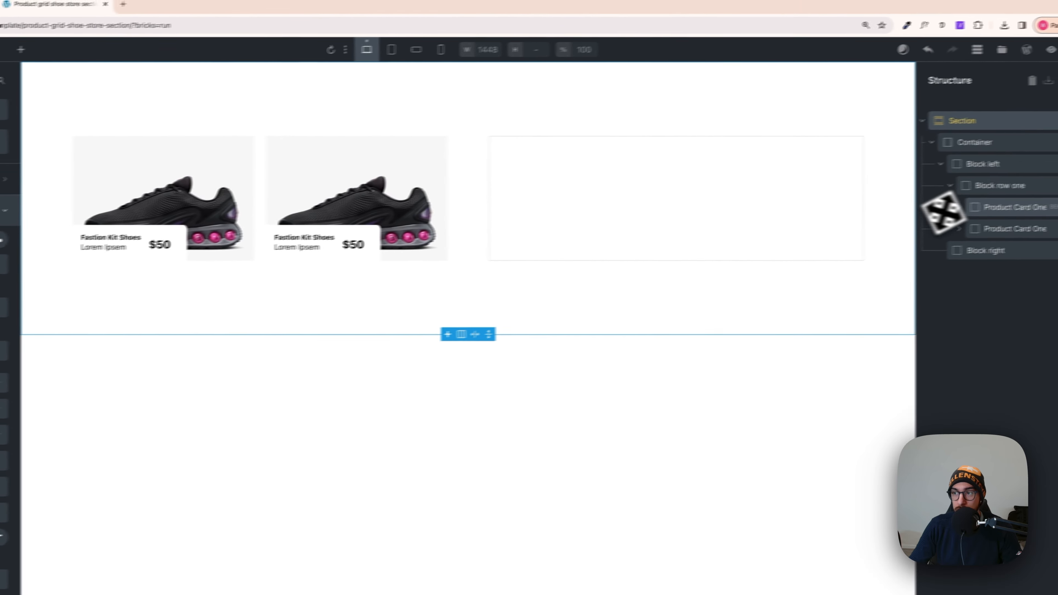
click(999, 192)
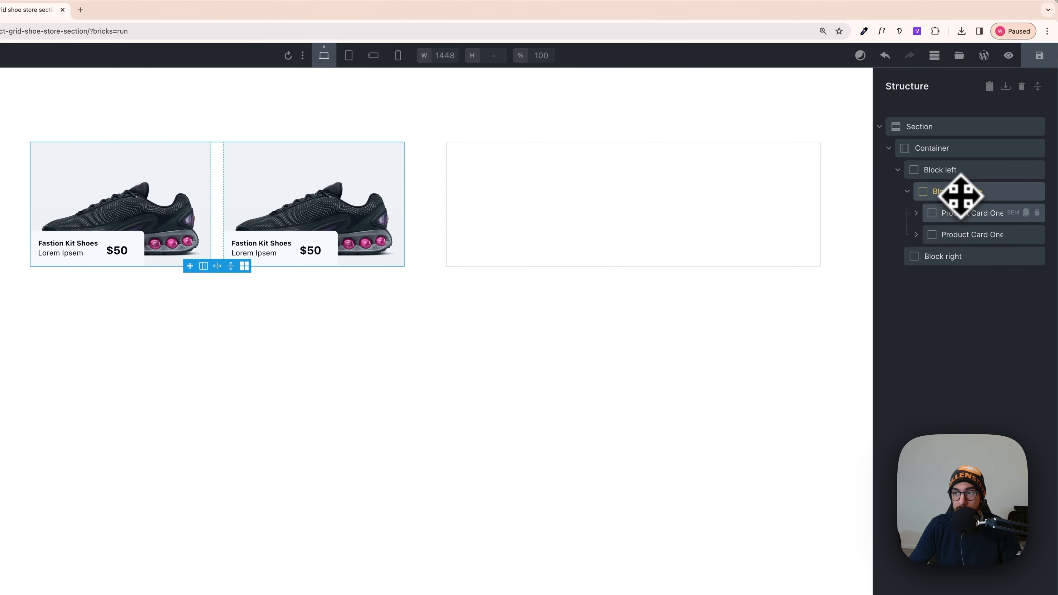
click(962, 216)
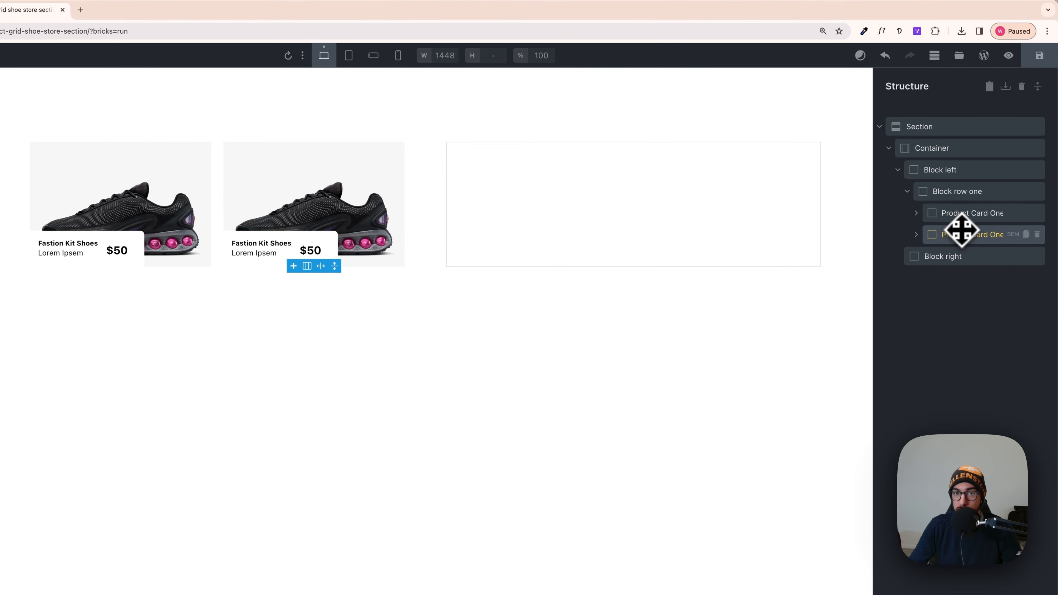
click(952, 191)
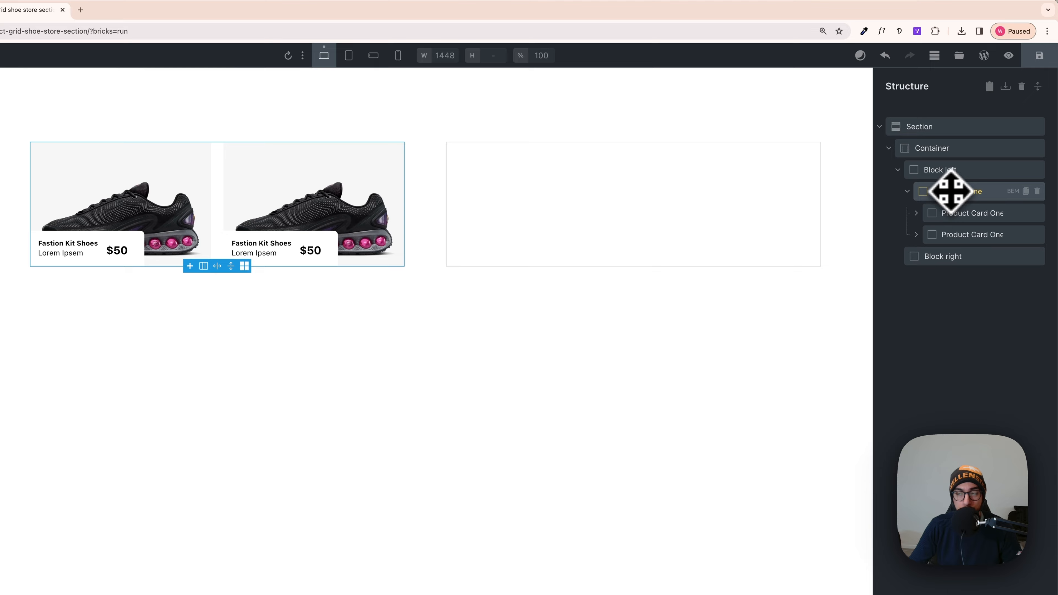
click(907, 193)
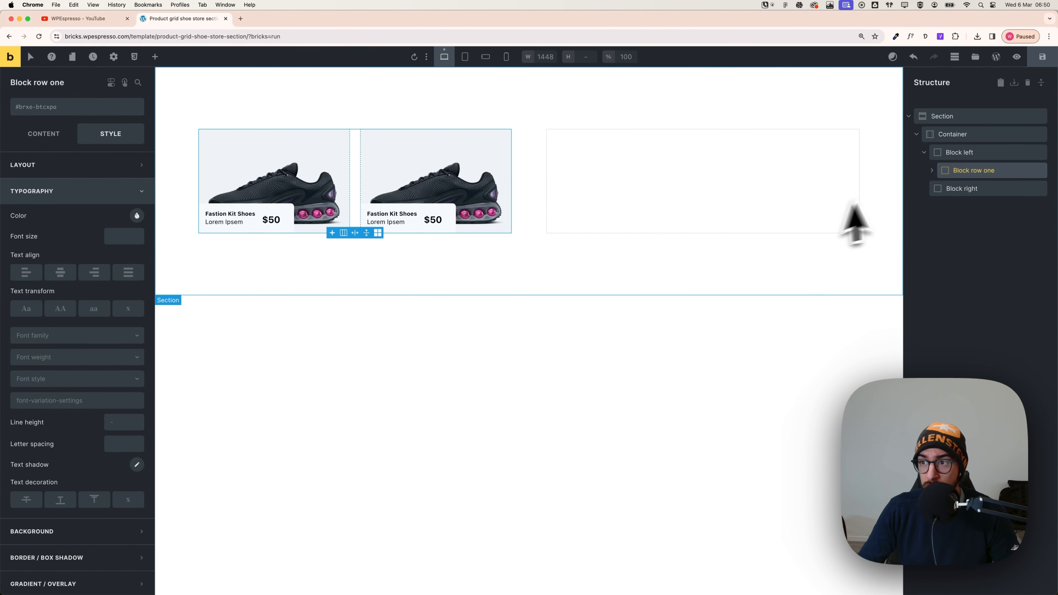
click(931, 170)
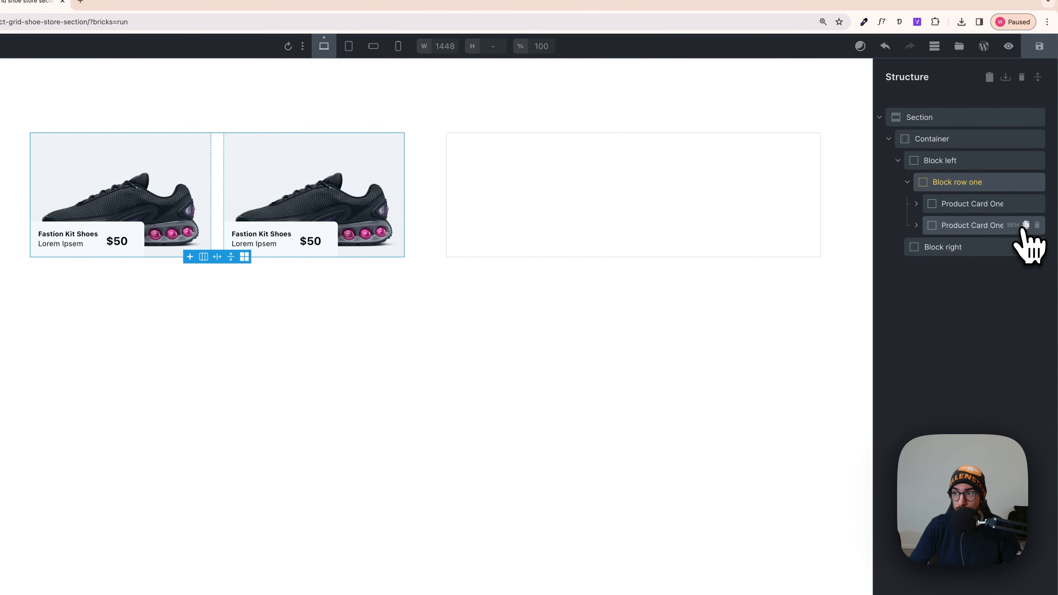
Try a third copy of the product card placed below Block row one inside Block left, and delete it
click(1025, 225)
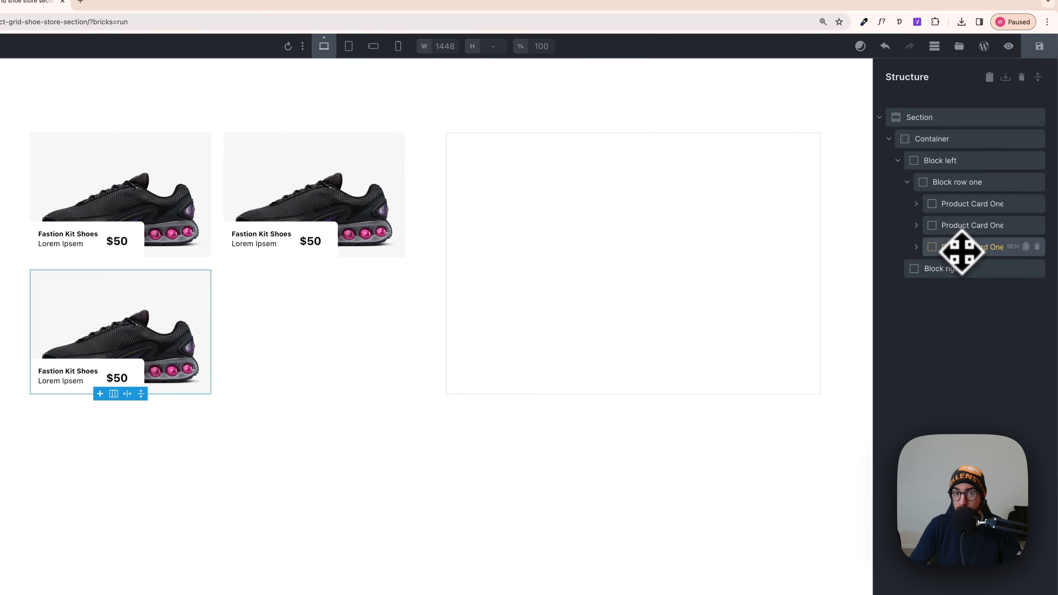
drag(950, 254, 943, 258)
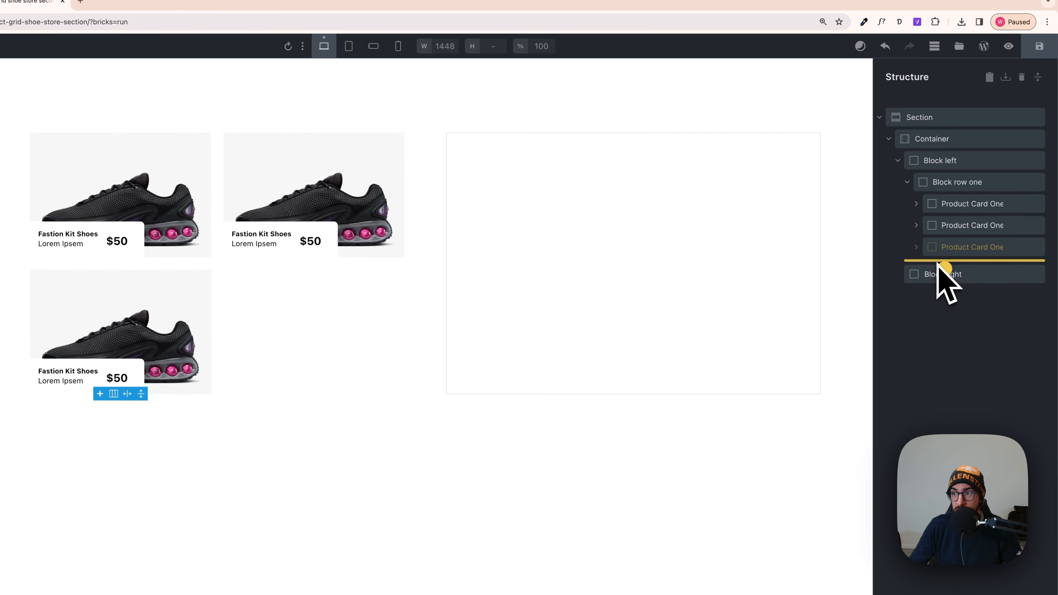
drag(948, 260, 949, 260)
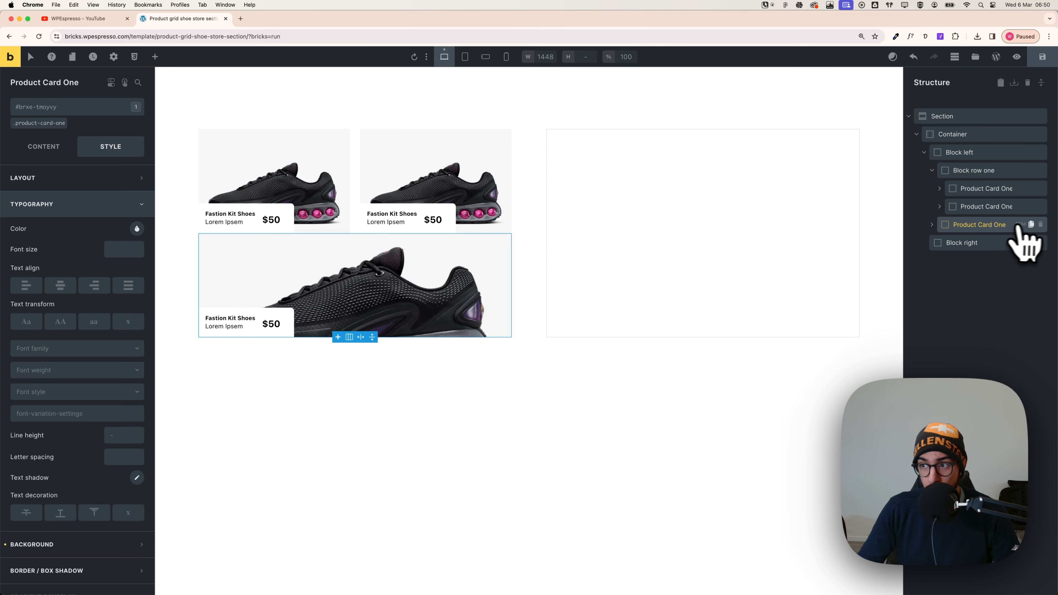
click(1040, 225)
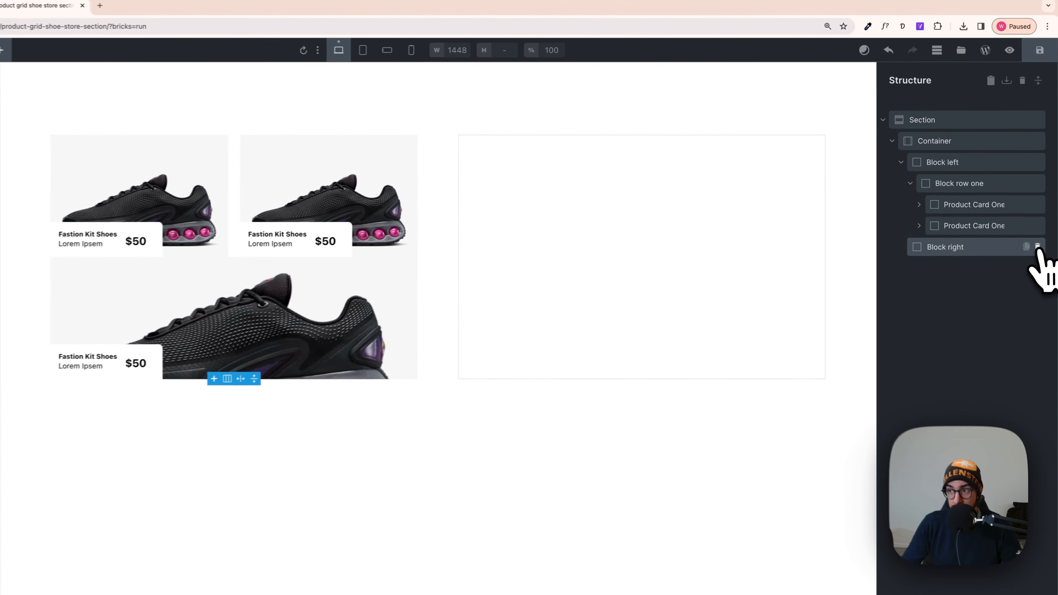
Collapse Block row one and duplicate it with its two product cards inside Block left
click(971, 171)
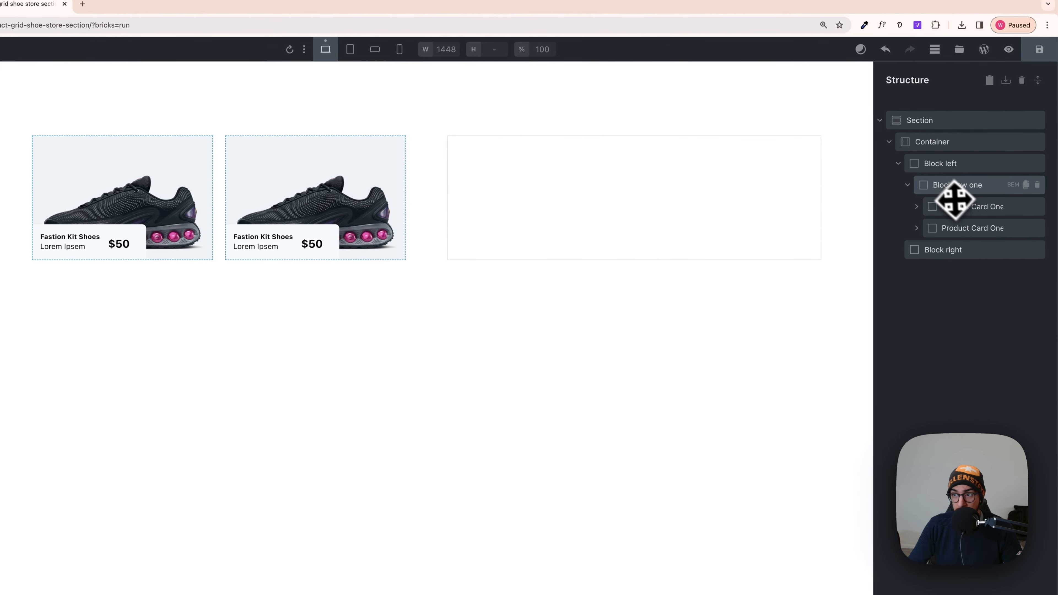
click(907, 187)
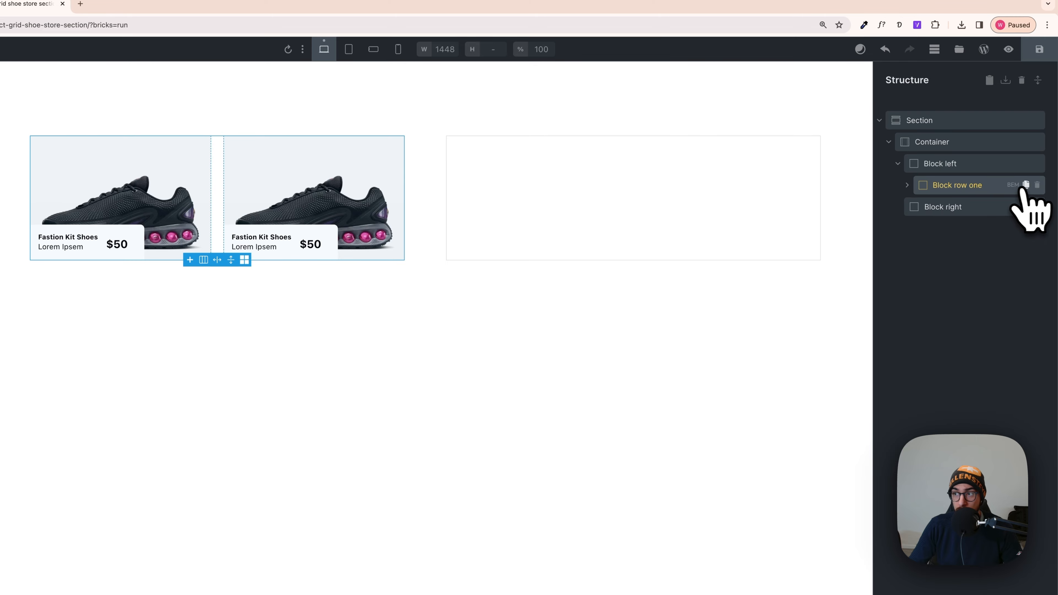
click(1025, 185)
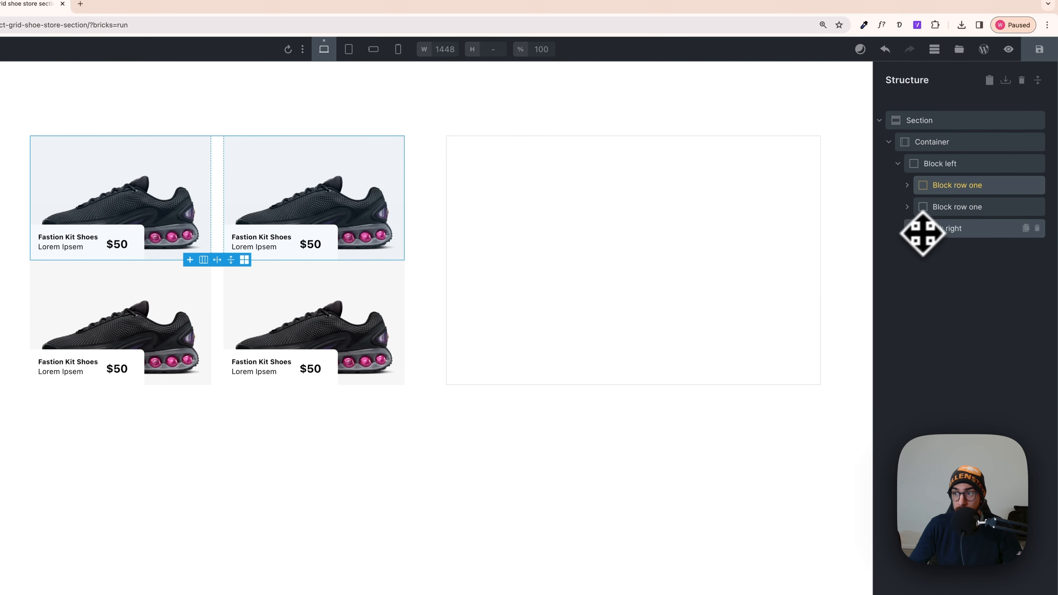
Expand the duplicated second row in Block left and delete its second product card
click(945, 208)
click(907, 207)
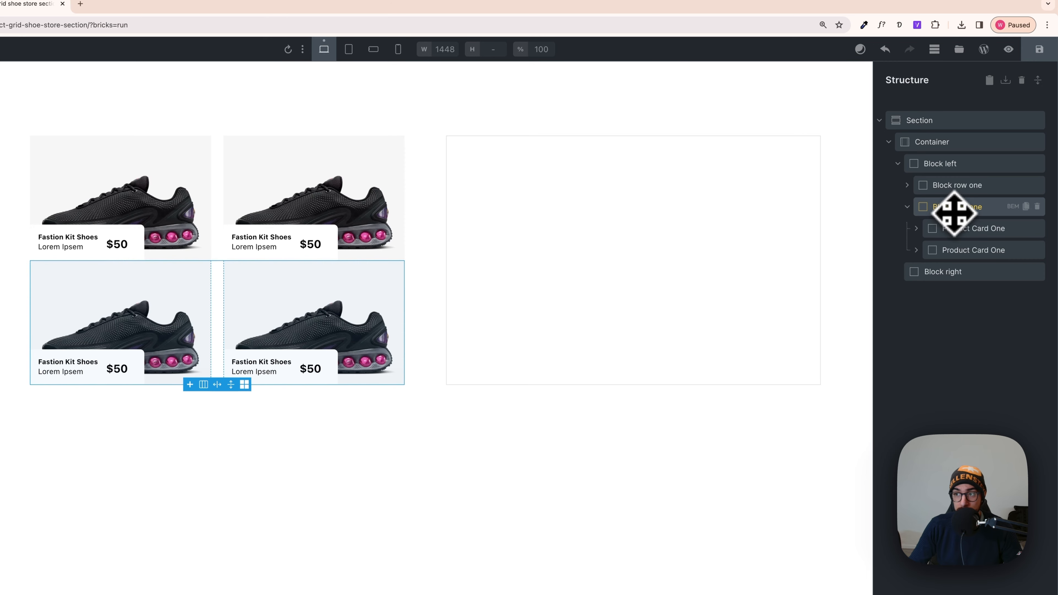
click(1037, 250)
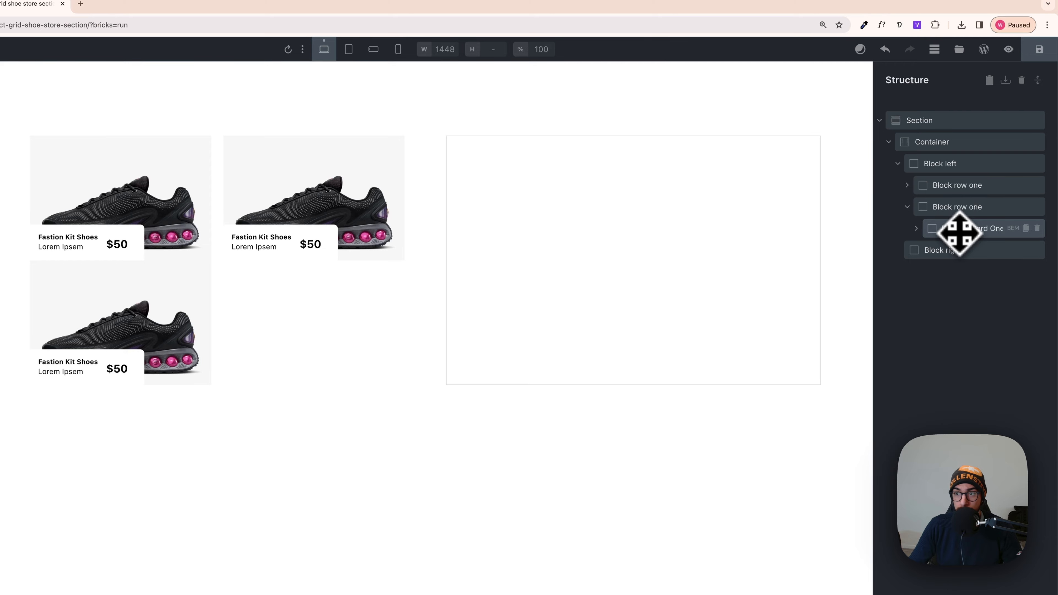
Clear the grid template columns and the gap of the second row block in Block left
click(953, 212)
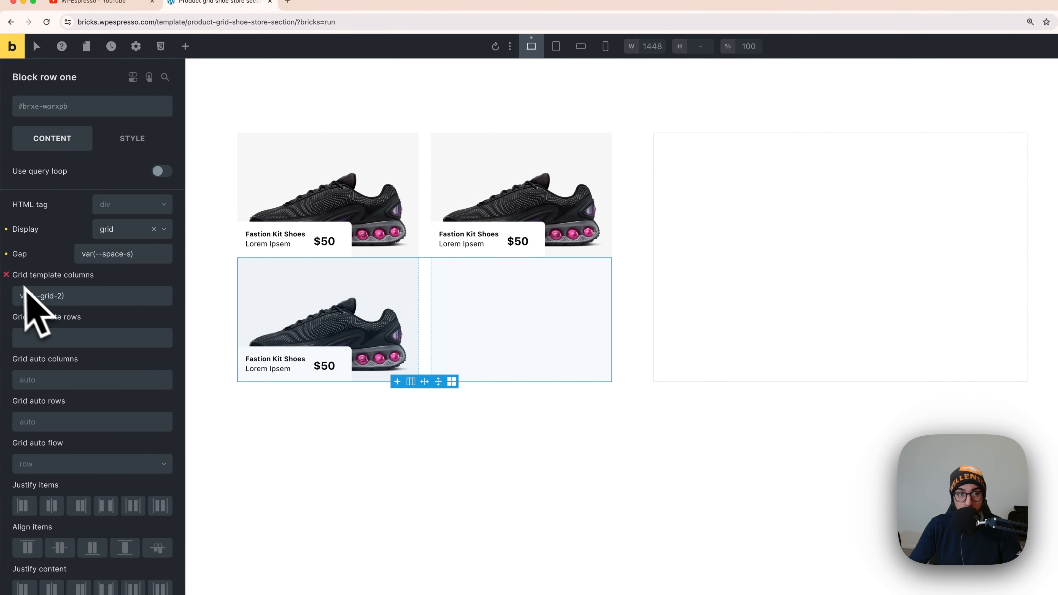
click(5, 275)
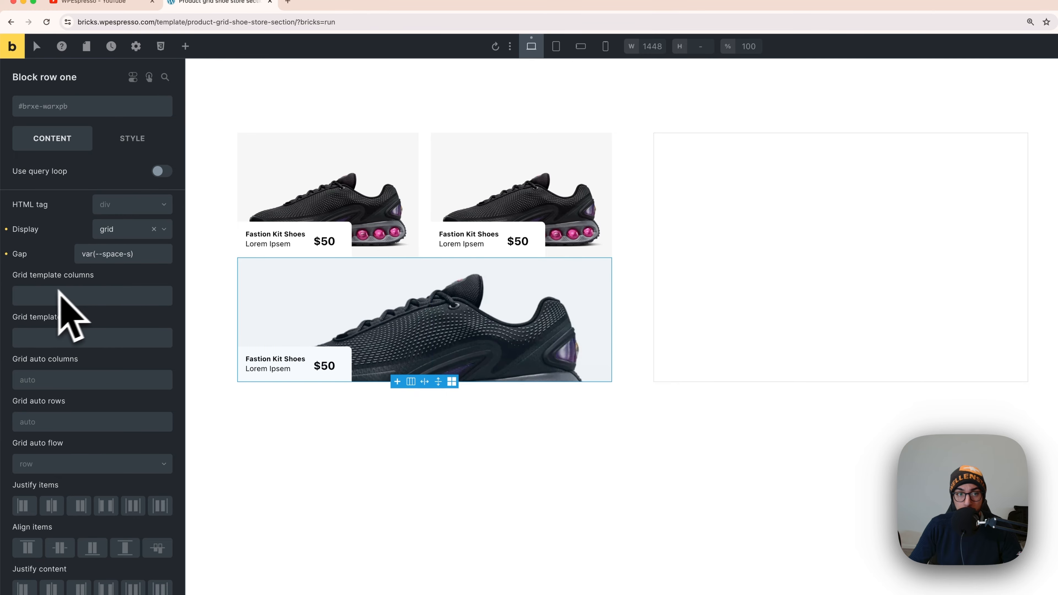
click(6, 254)
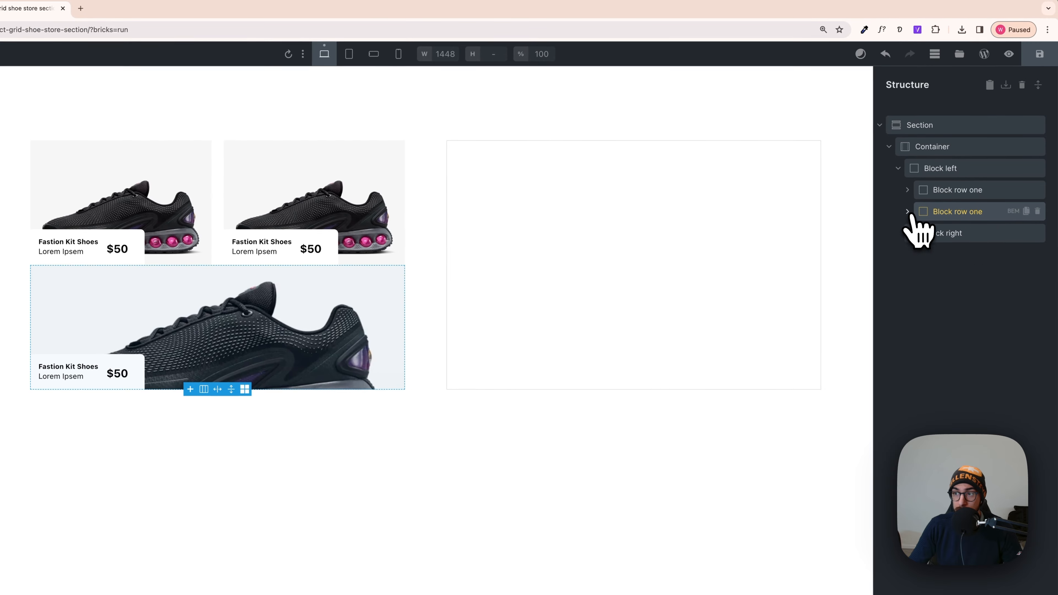
Rename the duplicated second row block in Block left to Block row two
click(932, 170)
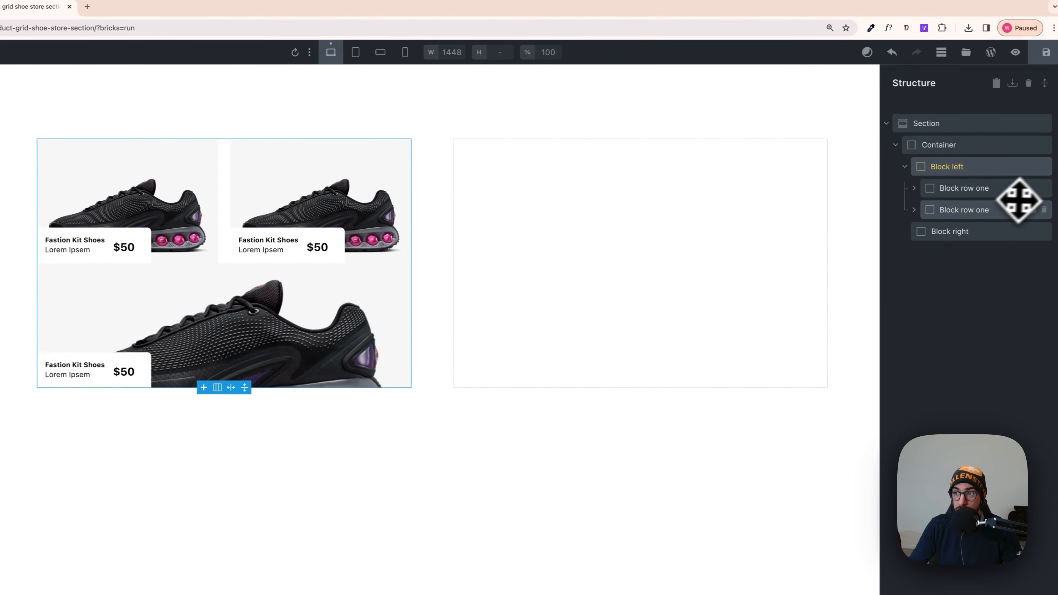
click(989, 209)
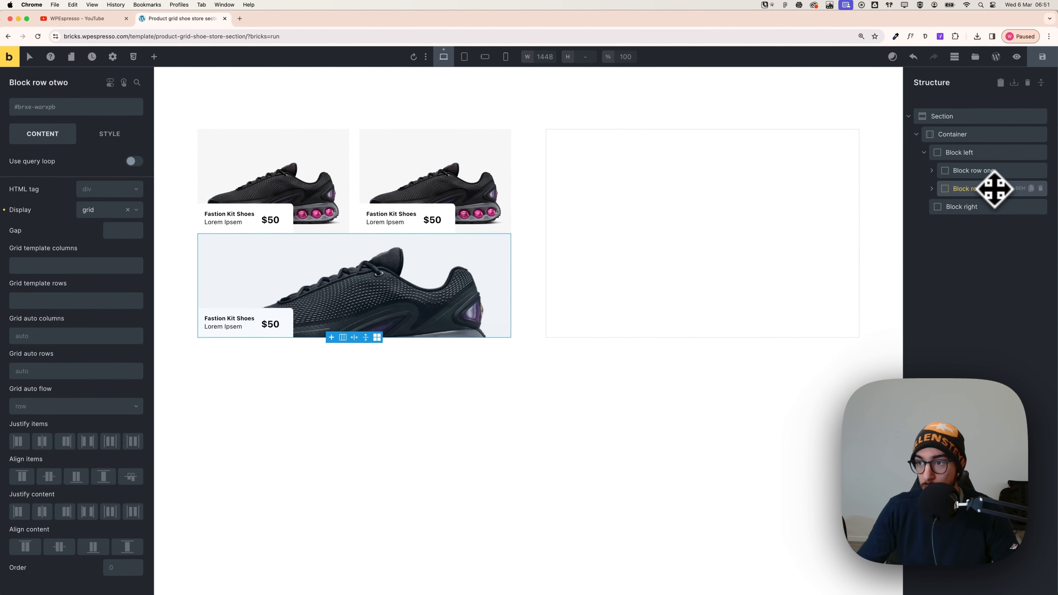
key(BackSpace)
key(BackSpace)
key(BackSpace)
key(BackSpace)
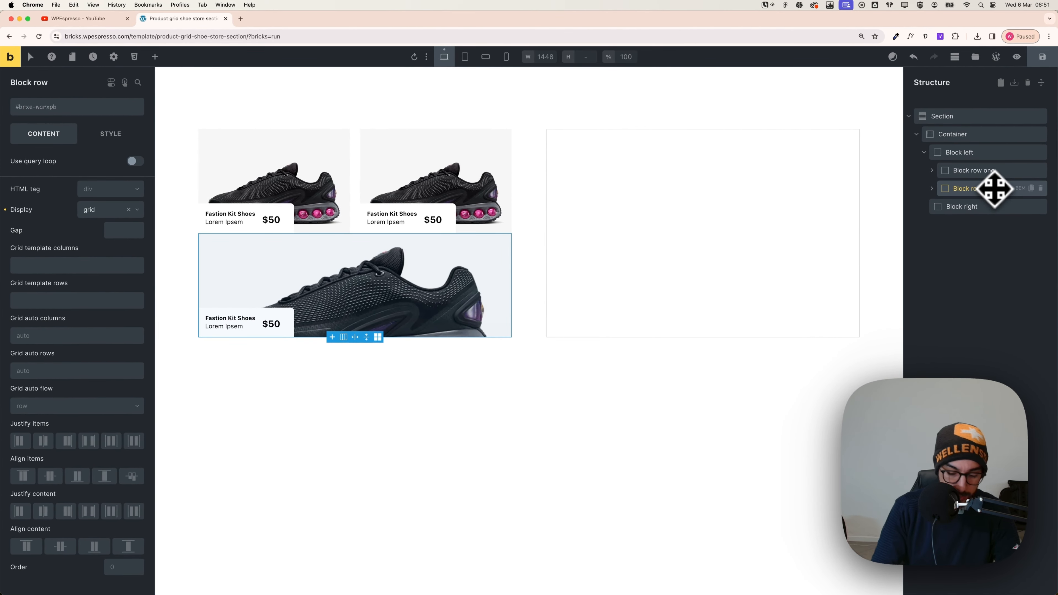
text(two)
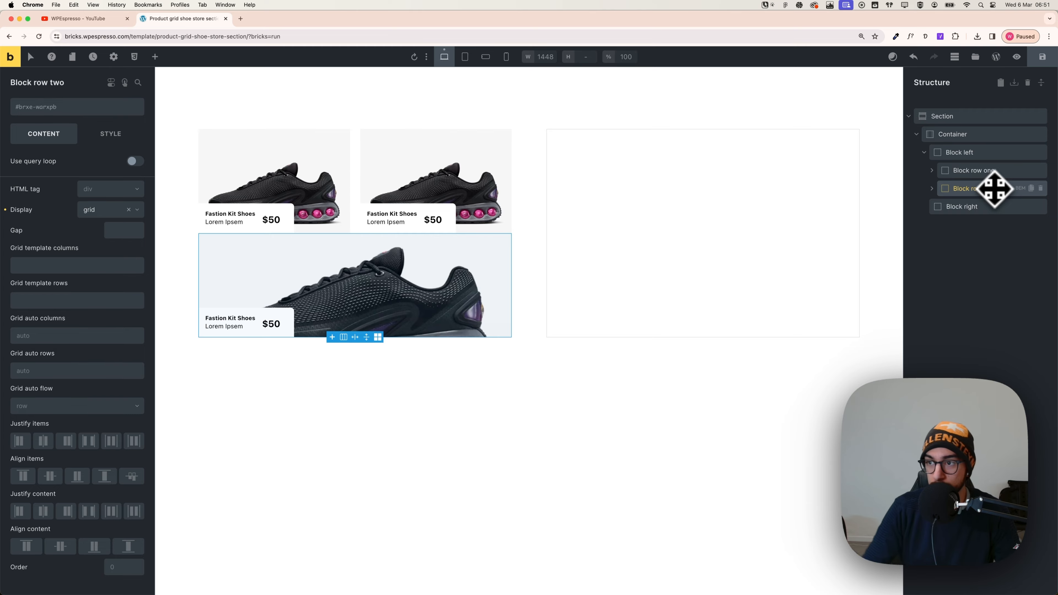
Set Block left's row gap to var(--space-s), using the S value of the Automatic.css spacing variables
click(985, 173)
click(977, 156)
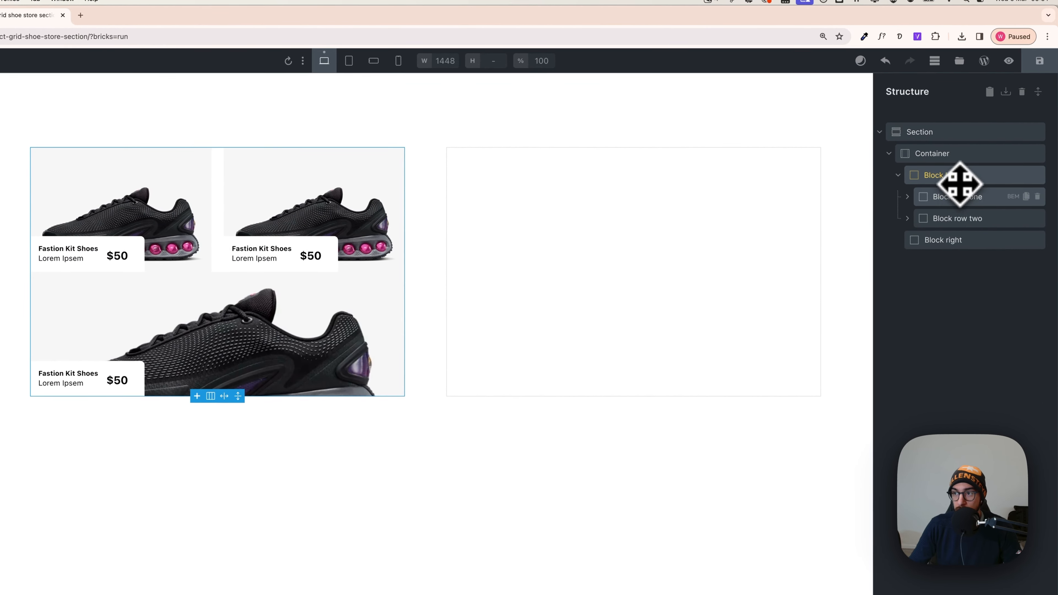
click(958, 198)
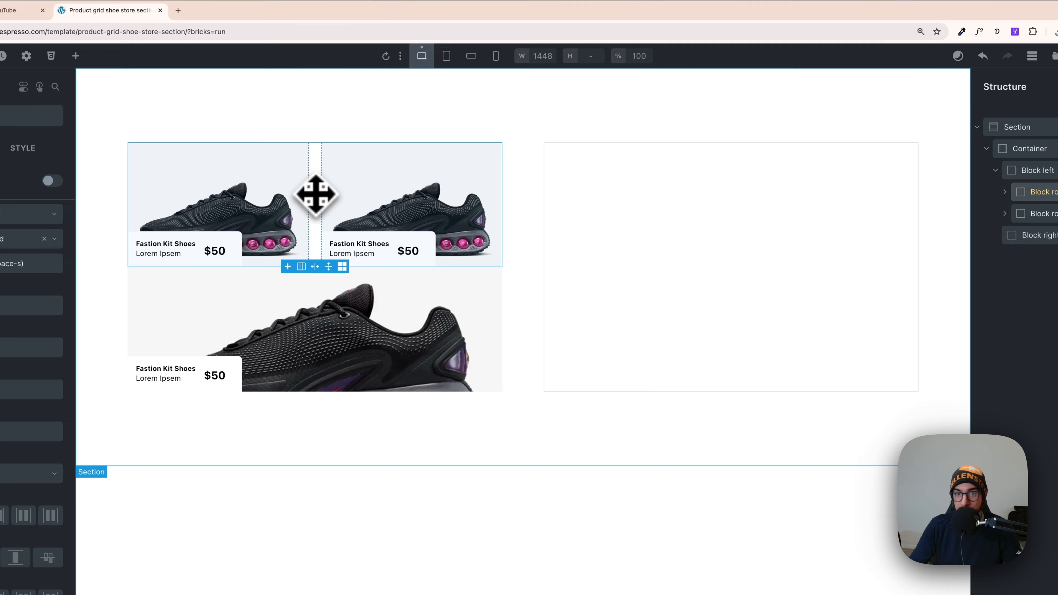
click(1044, 175)
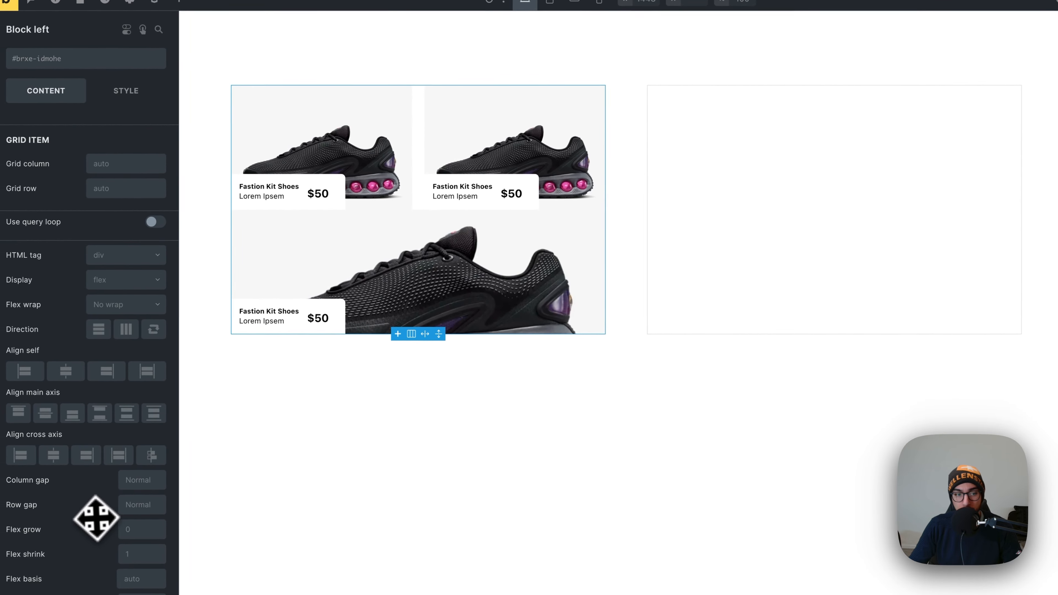
right_click(133, 504)
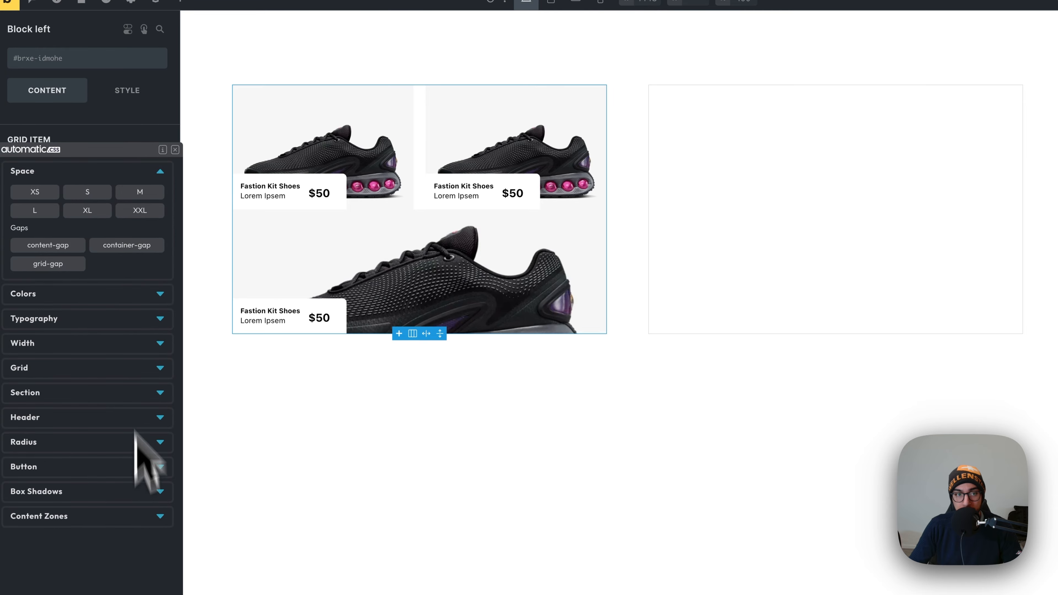
click(94, 194)
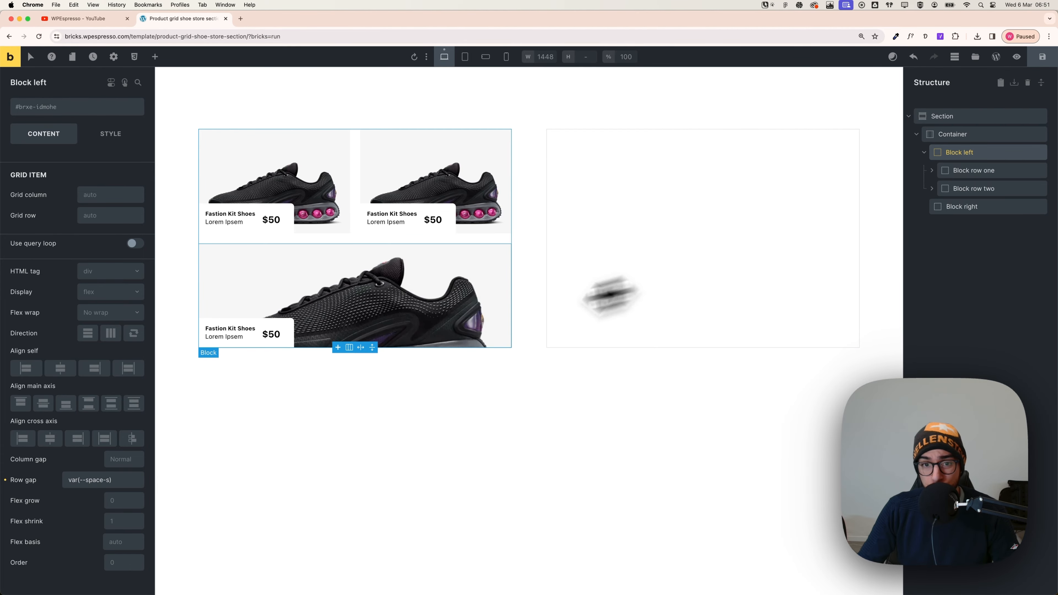
Examine the nested elements of the product card in Block row two and select the card itself
click(397, 291)
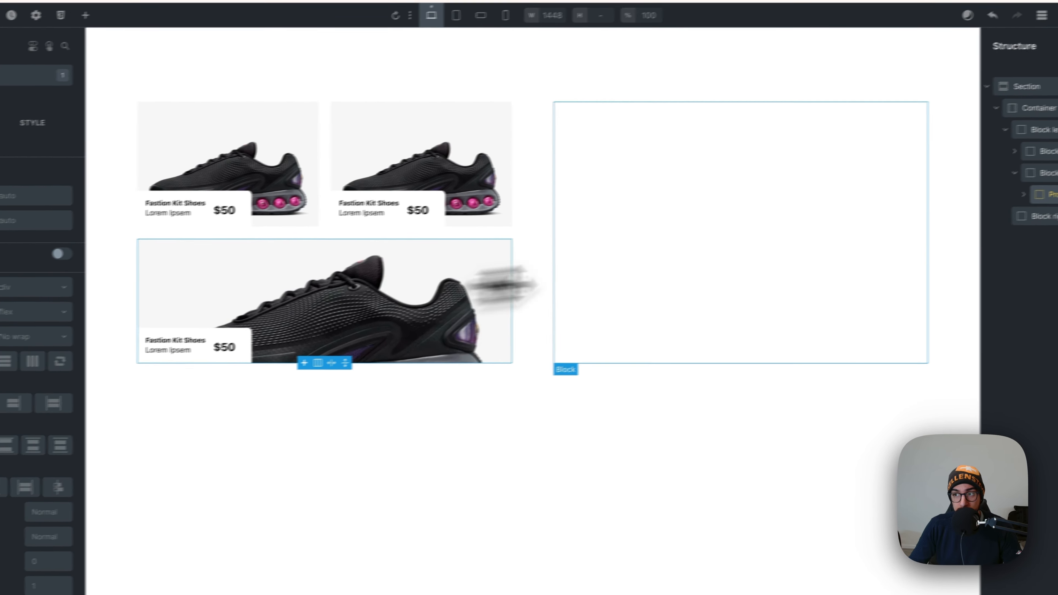
click(1029, 193)
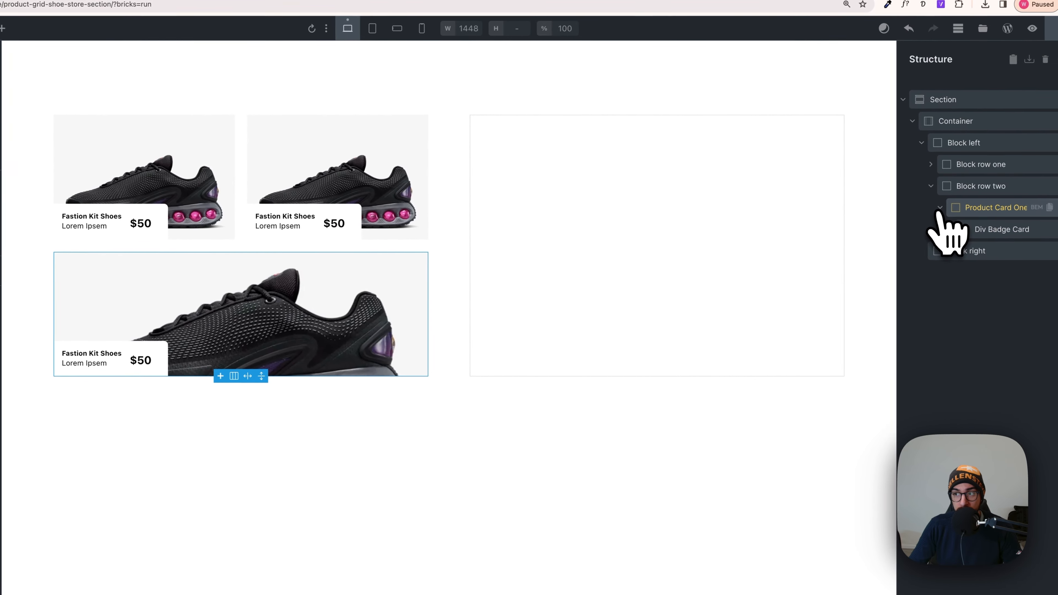
click(945, 227)
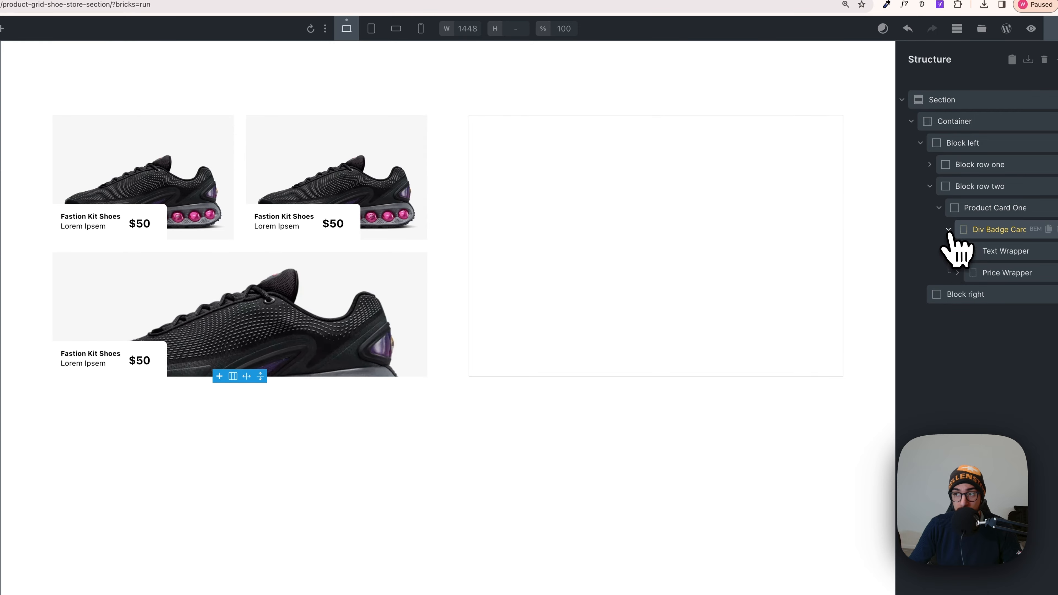
click(956, 251)
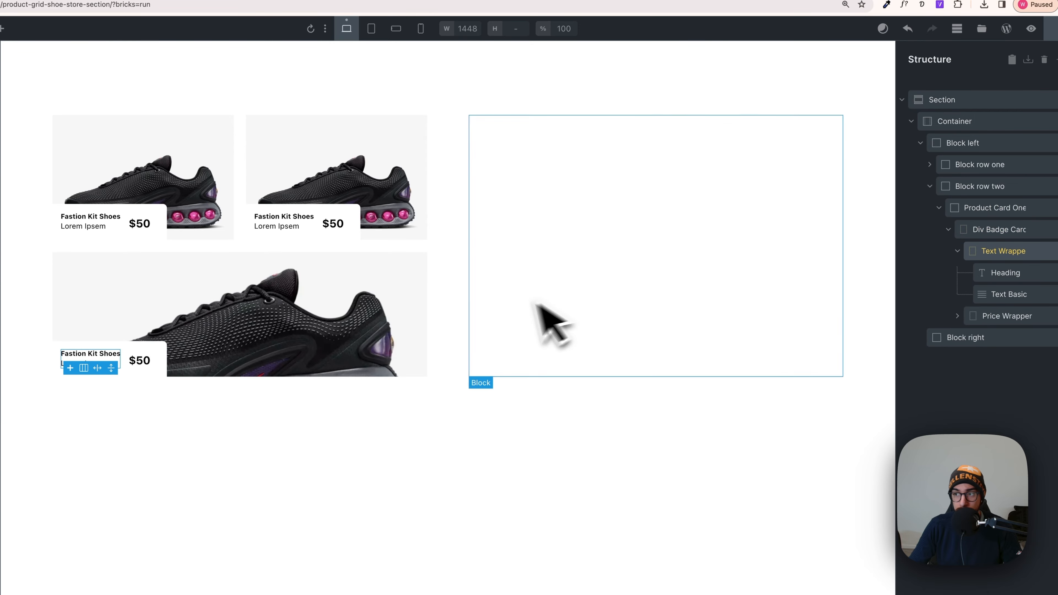
click(936, 255)
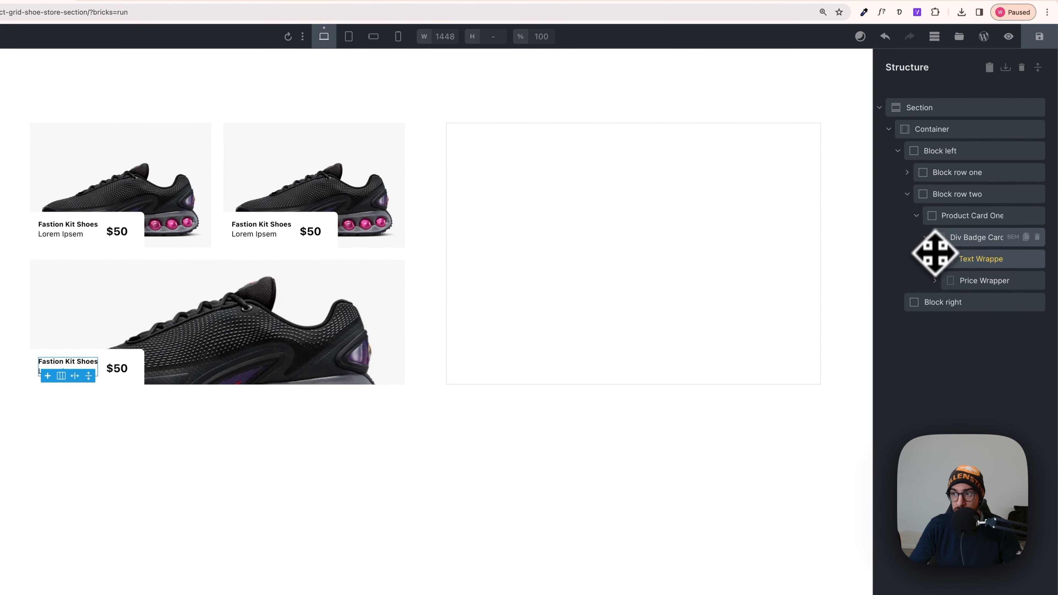
click(956, 219)
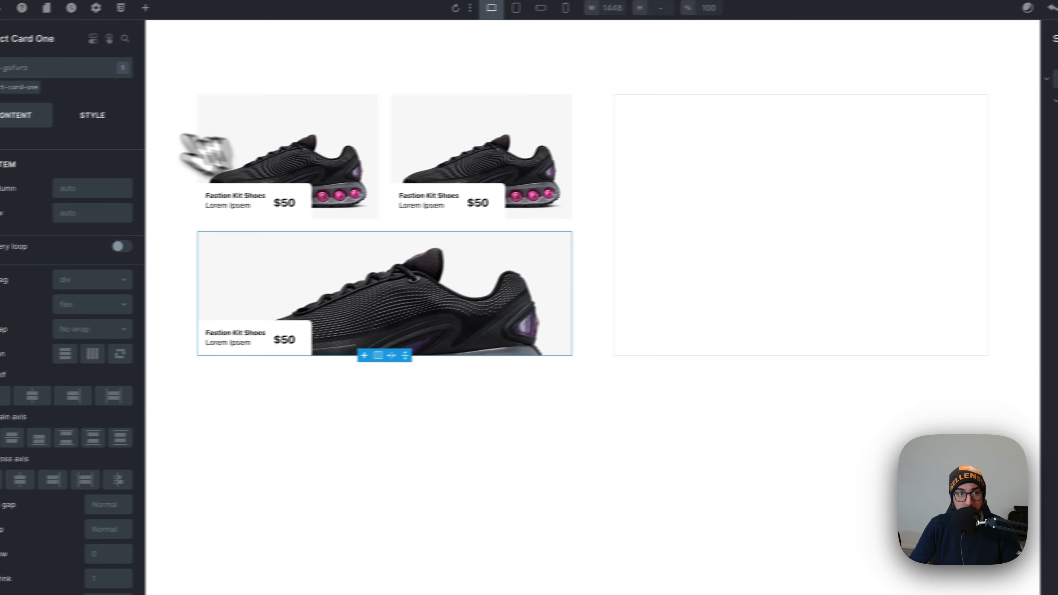
Try the Auto background size on the product card in Block row two, and set the size to Contain
click(125, 109)
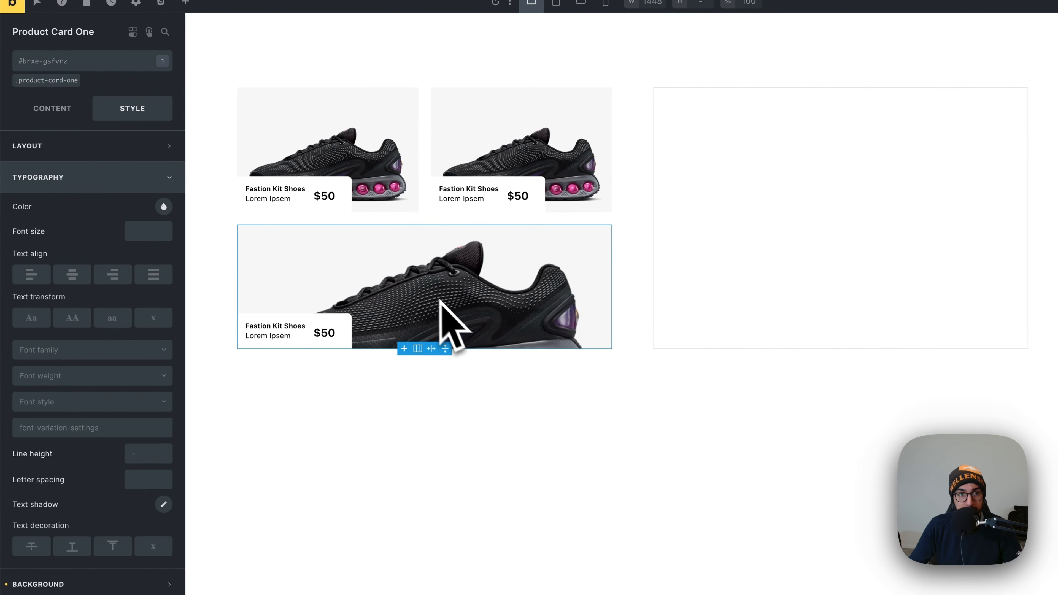
click(115, 178)
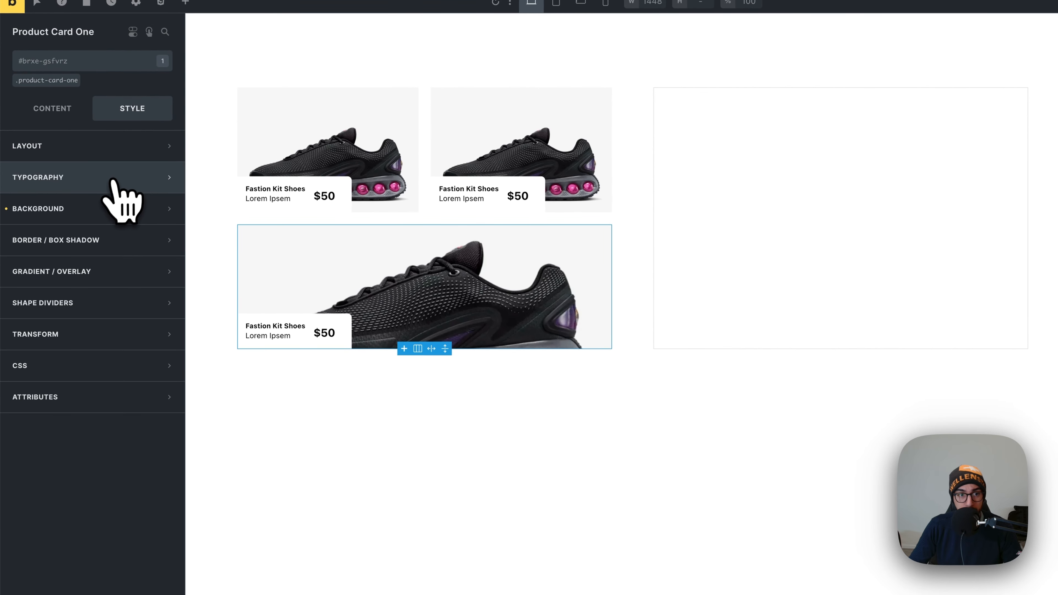
click(100, 208)
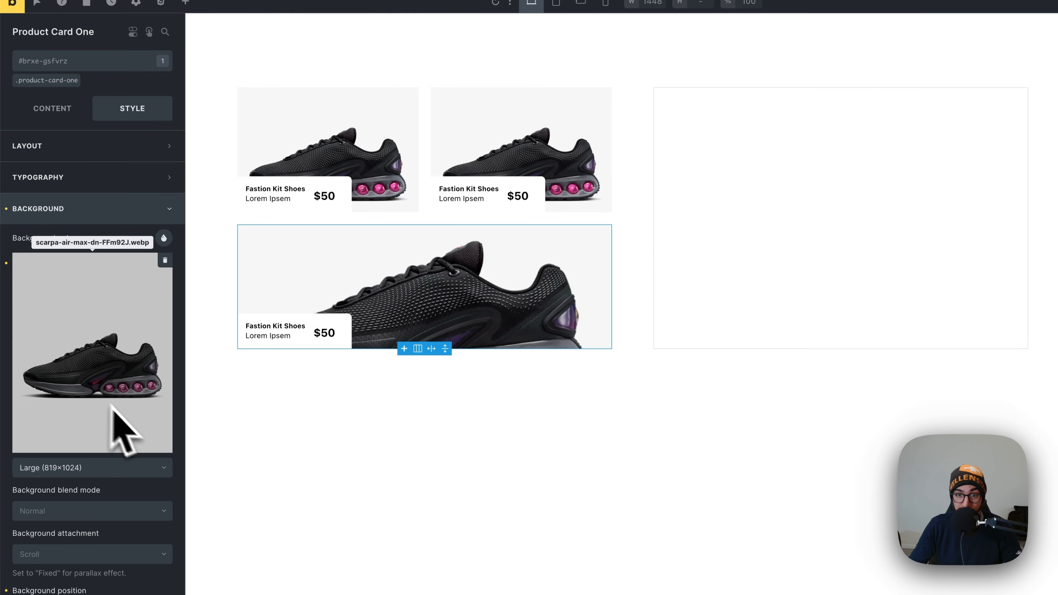
scroll(125, 410, down, 3)
scroll(121, 399, down, 2)
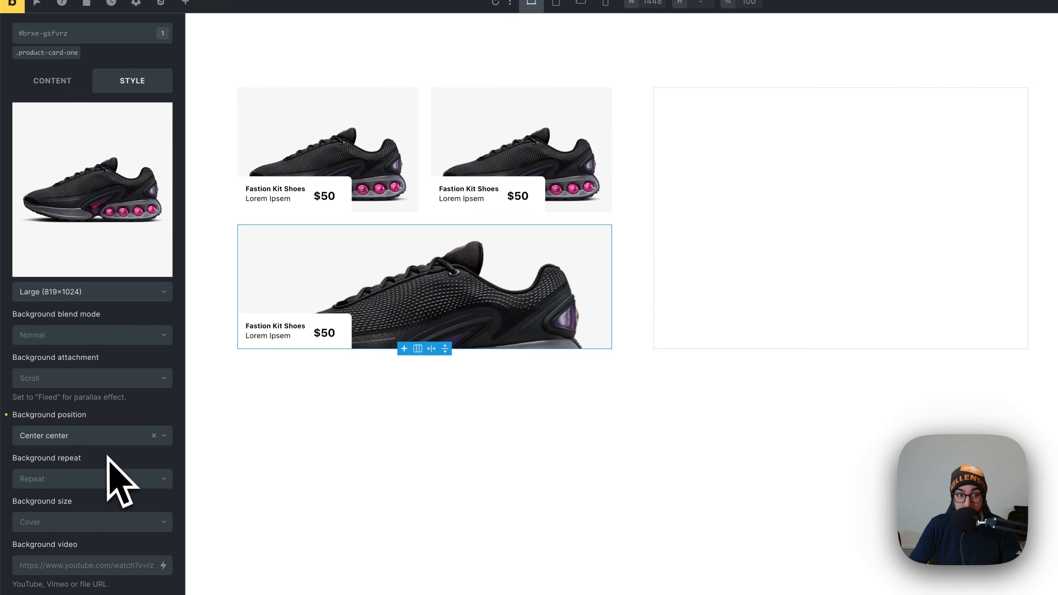
click(120, 440)
click(113, 439)
scroll(105, 479, down, 1)
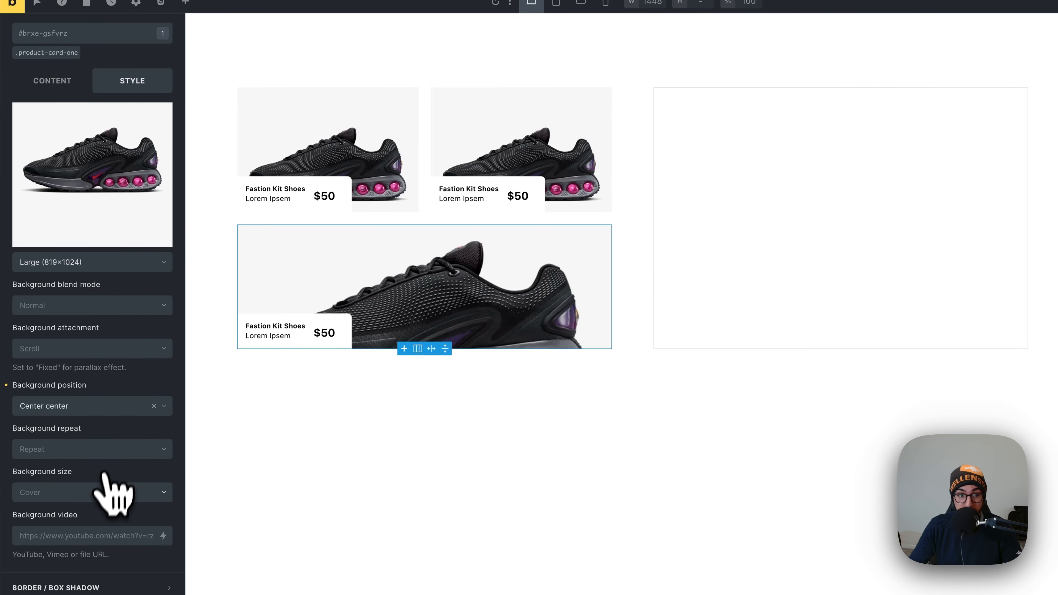
click(99, 493)
click(98, 511)
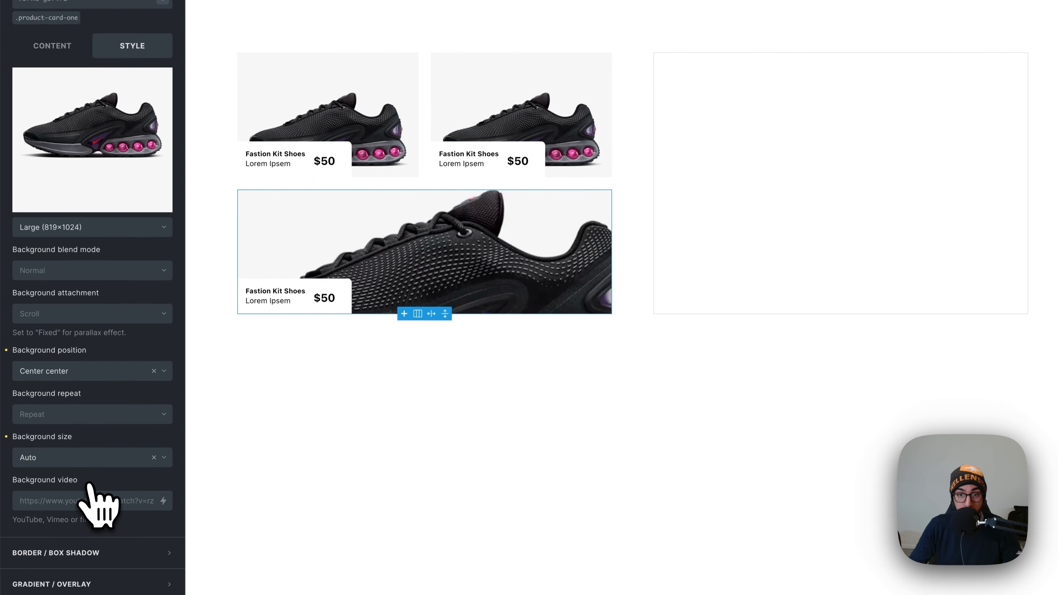
click(83, 466)
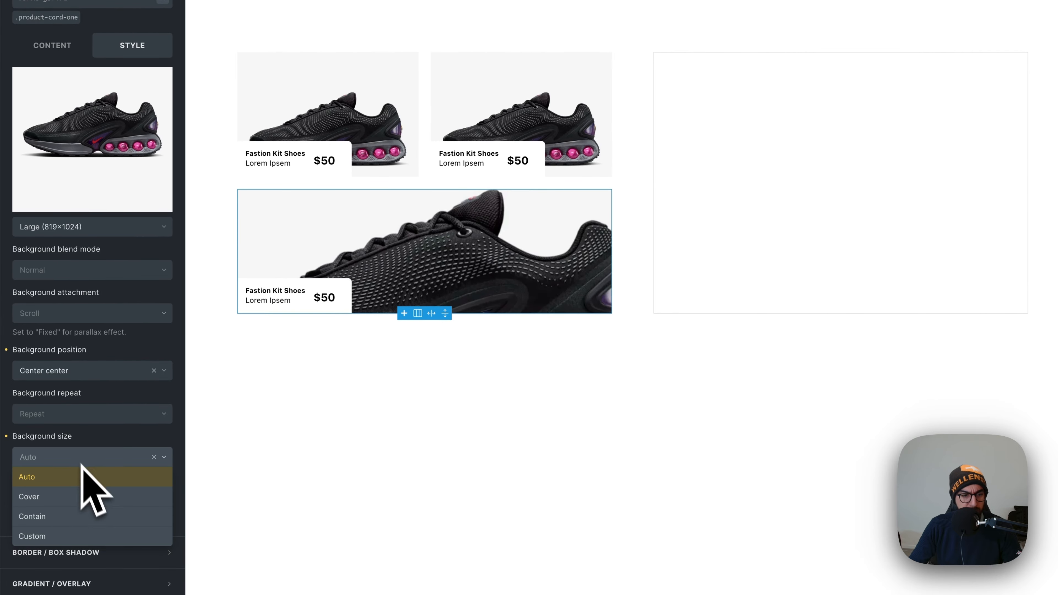
click(84, 519)
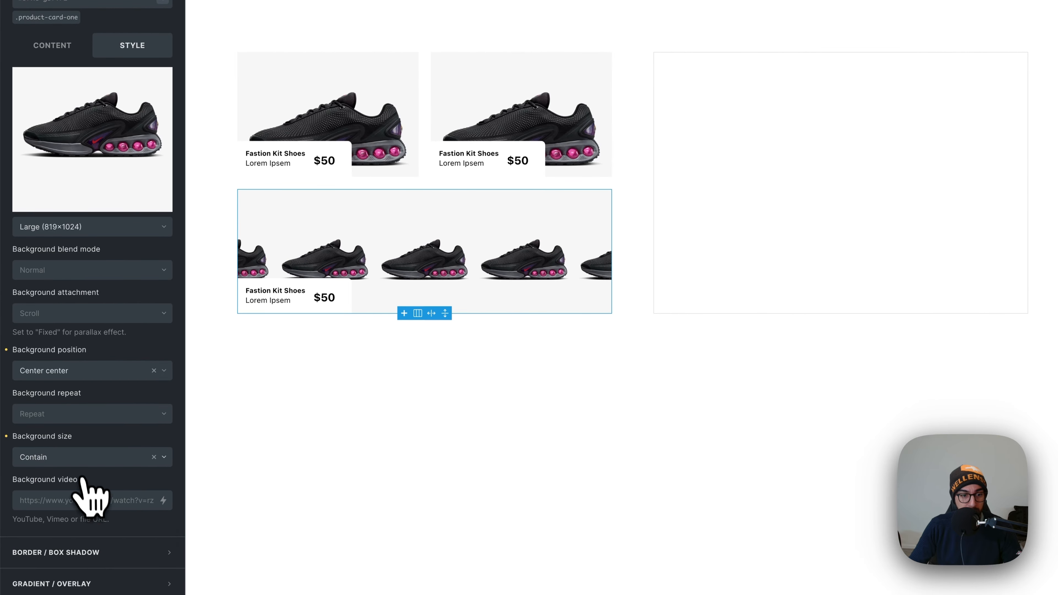
Set the background repeat of the product card in Block row two to No repeat
click(78, 459)
click(78, 460)
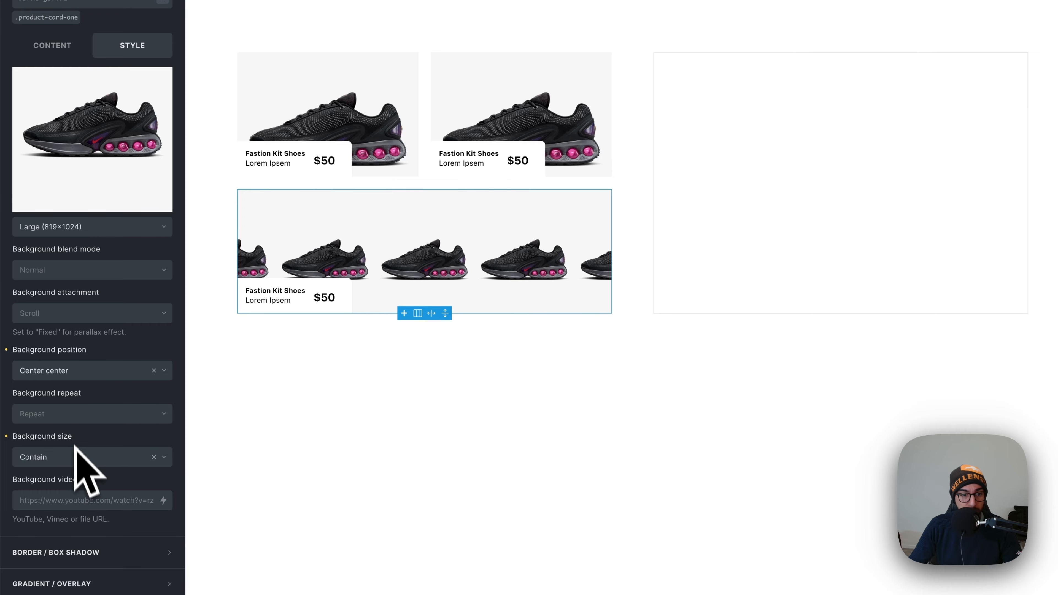
click(71, 415)
click(75, 434)
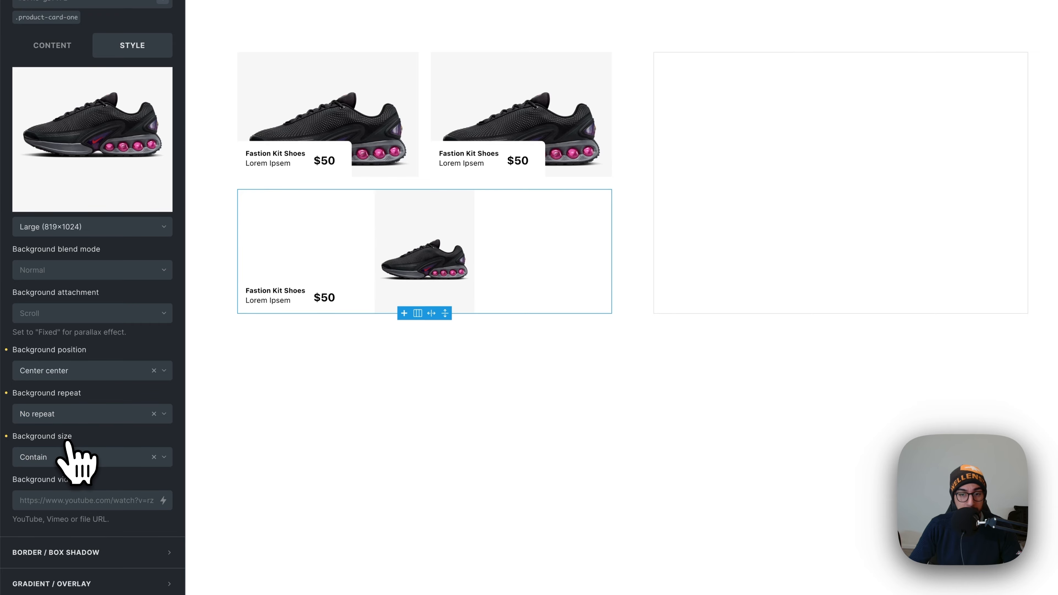
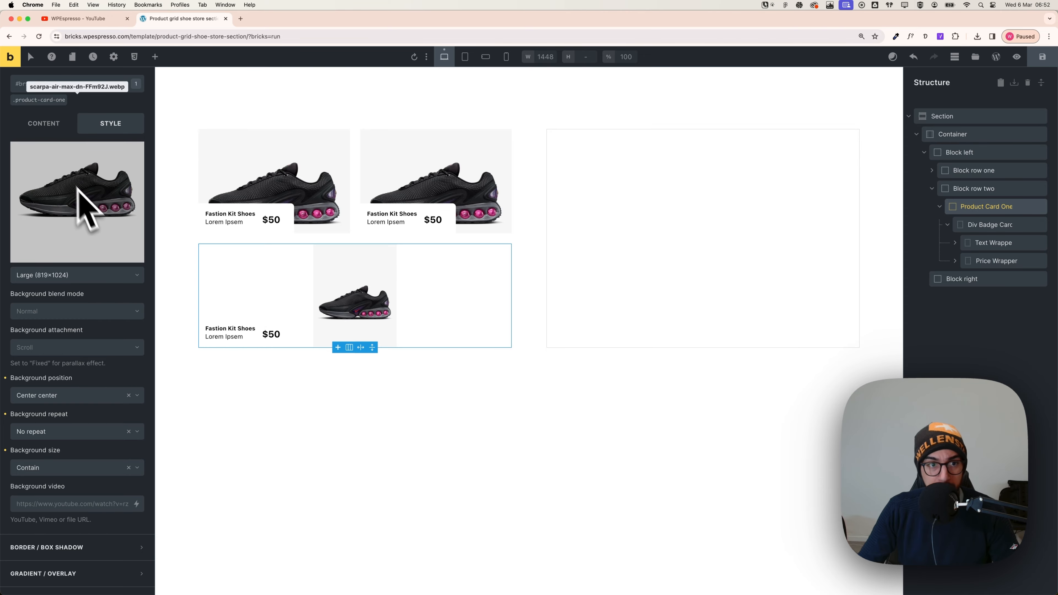
Switch the background size of the product card in Block row two to Custom, with a custom size of 200px
click(43, 123)
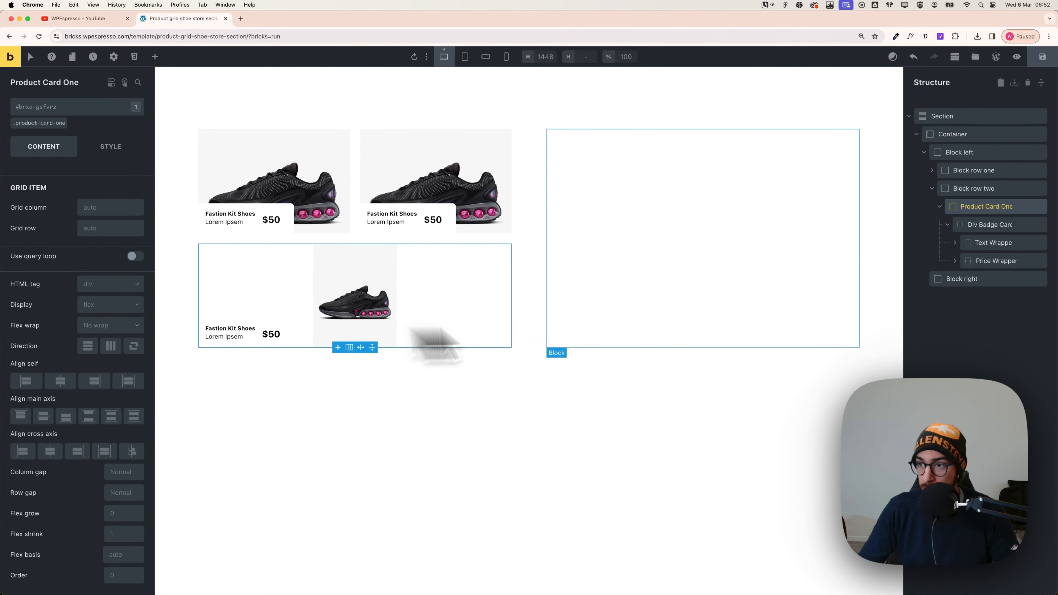
click(123, 149)
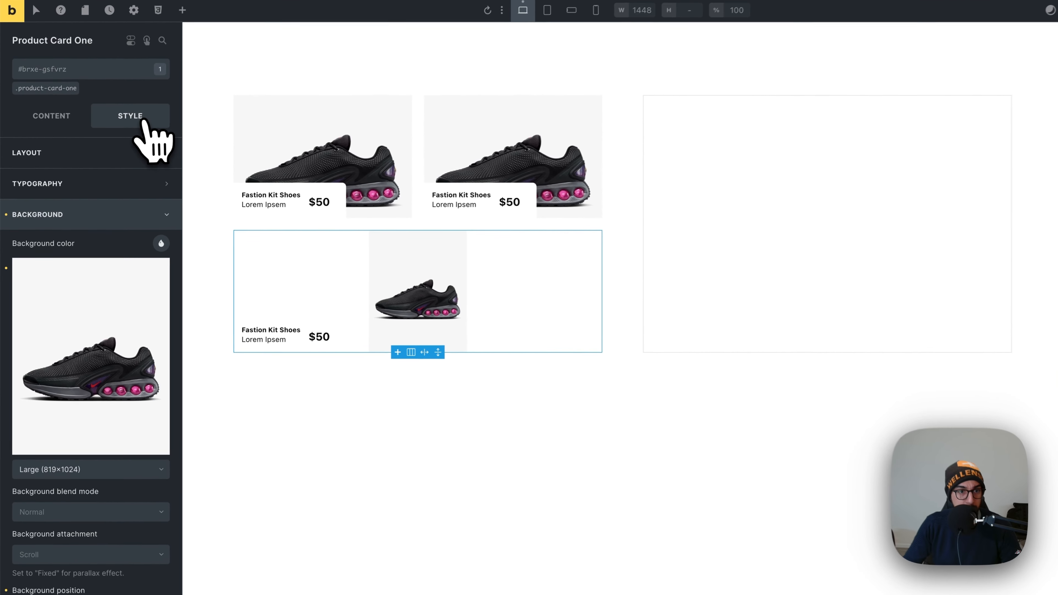
scroll(96, 458, down, 5)
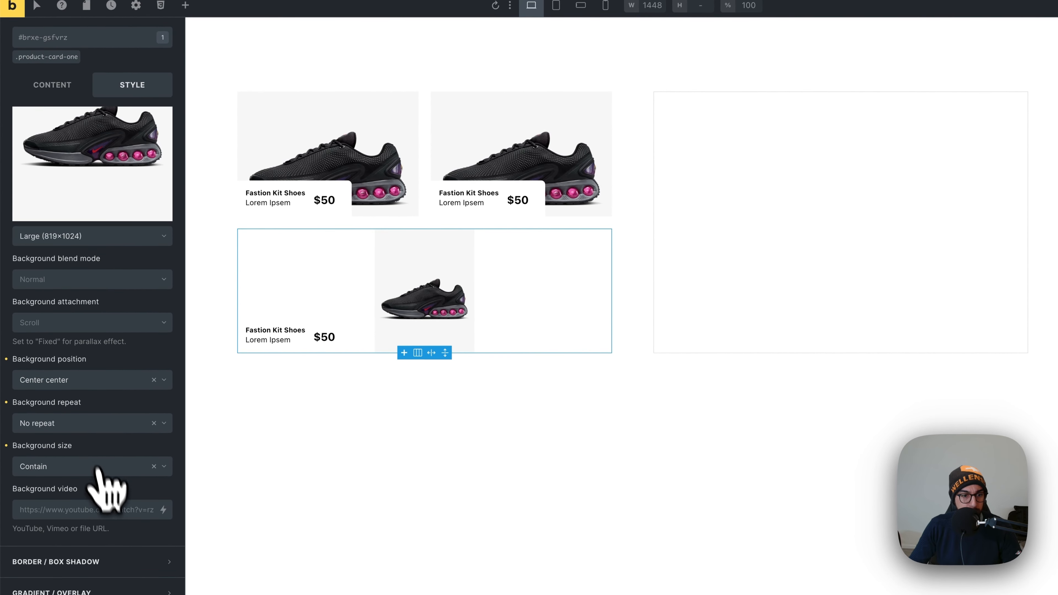
scroll(112, 496, down, 1)
click(79, 418)
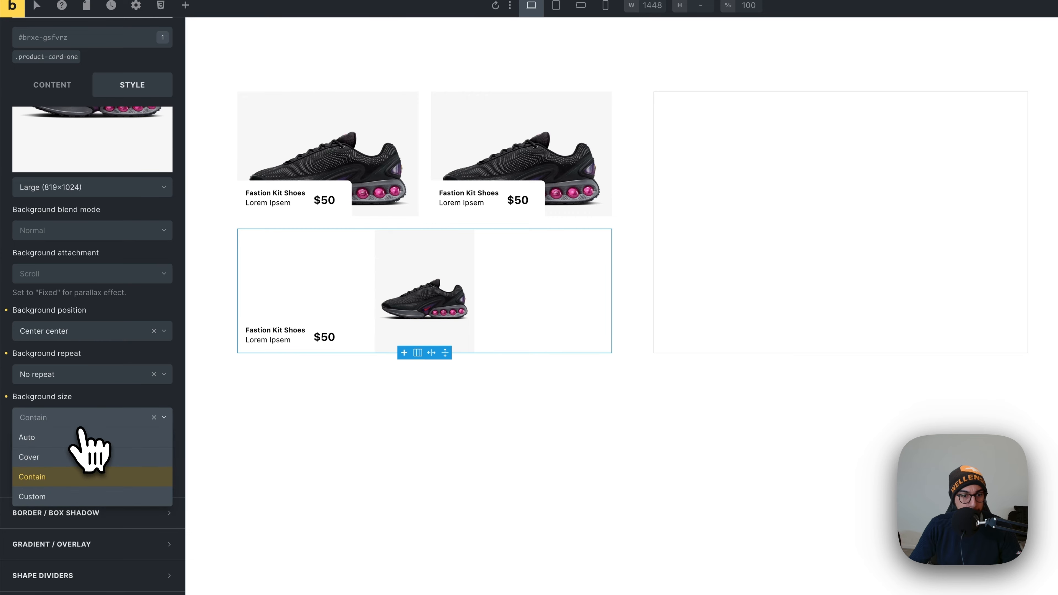
click(86, 497)
scroll(88, 496, down, 2)
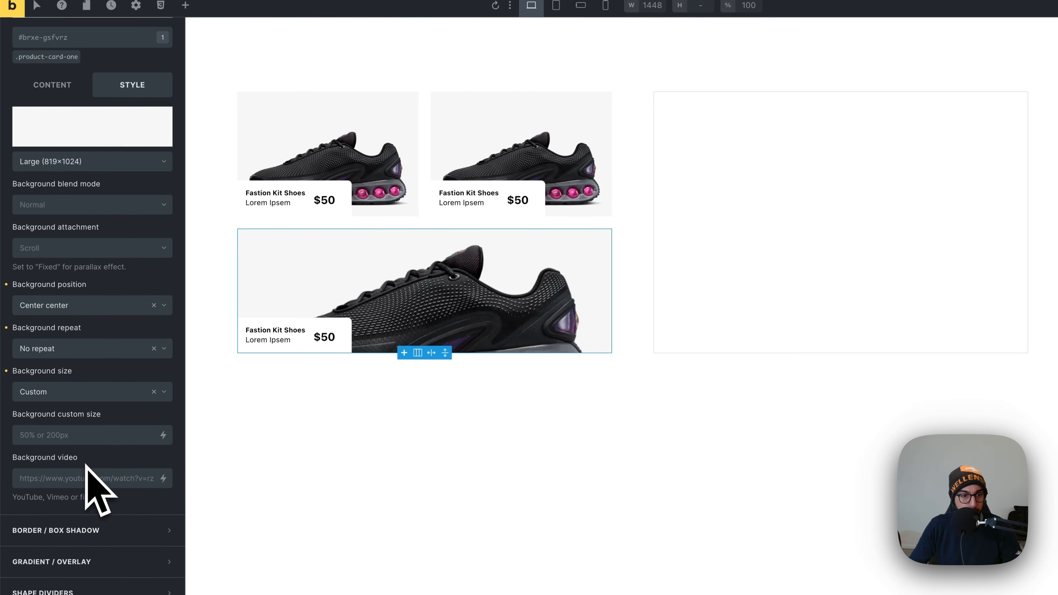
click(86, 423)
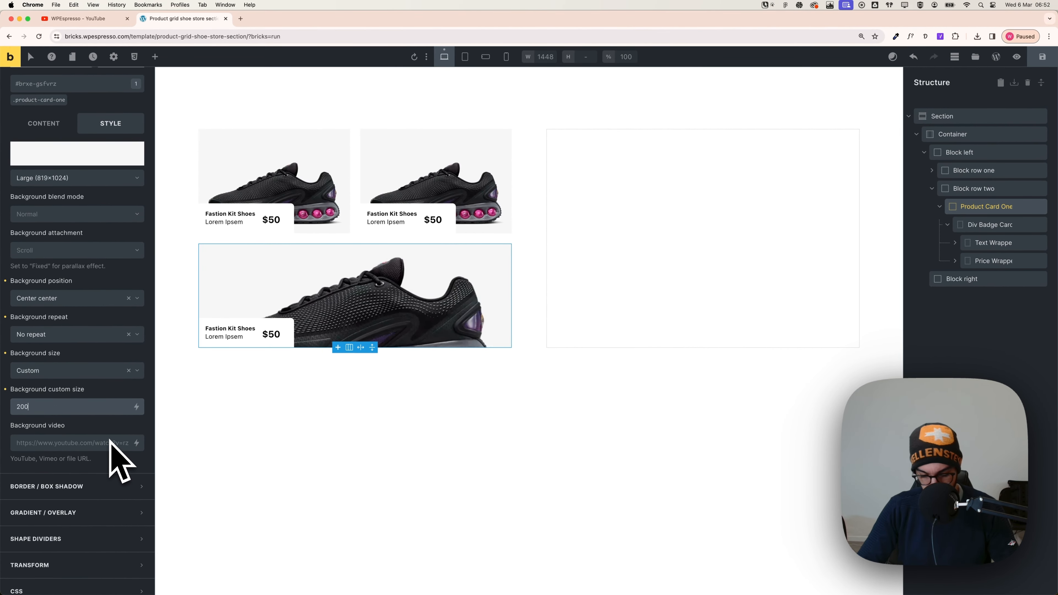
text(200px)
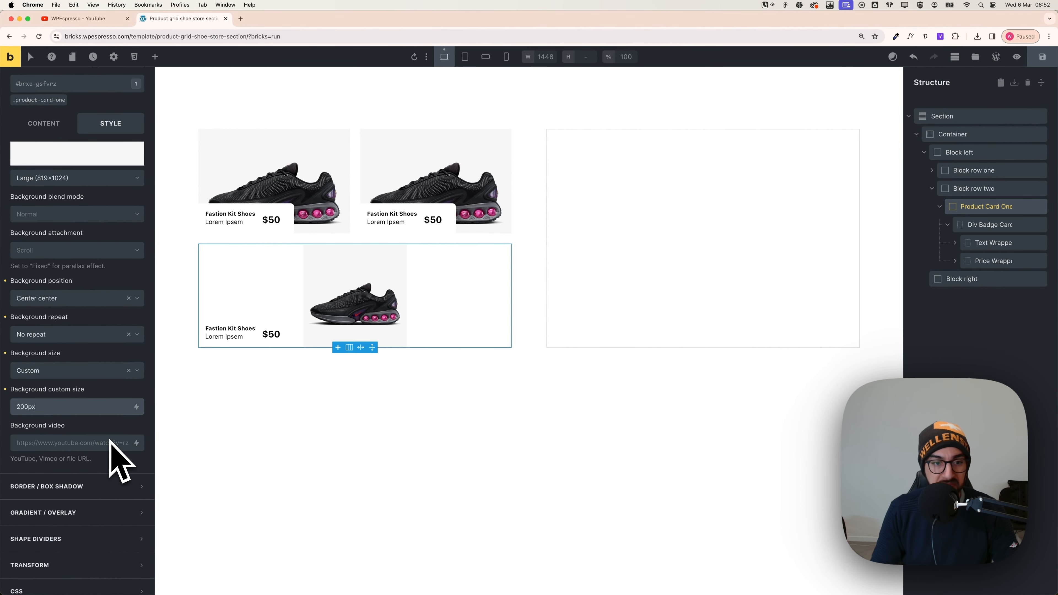
Enlarge the custom background size of the product card in Block row two to 400px
key(Left)
key(Left)
key(BackSpace)
key(BackSpace)
key(BackSpace)
text(400)
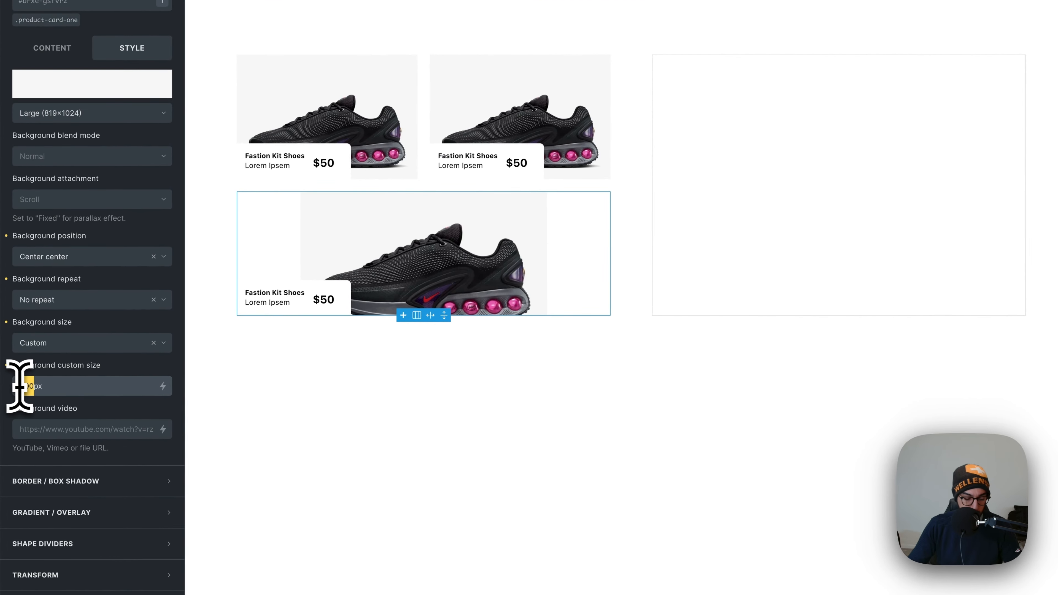
Try a custom background size of 10em on the row-two product card, and raise it to 20em
scroll(21, 385, down, 1)
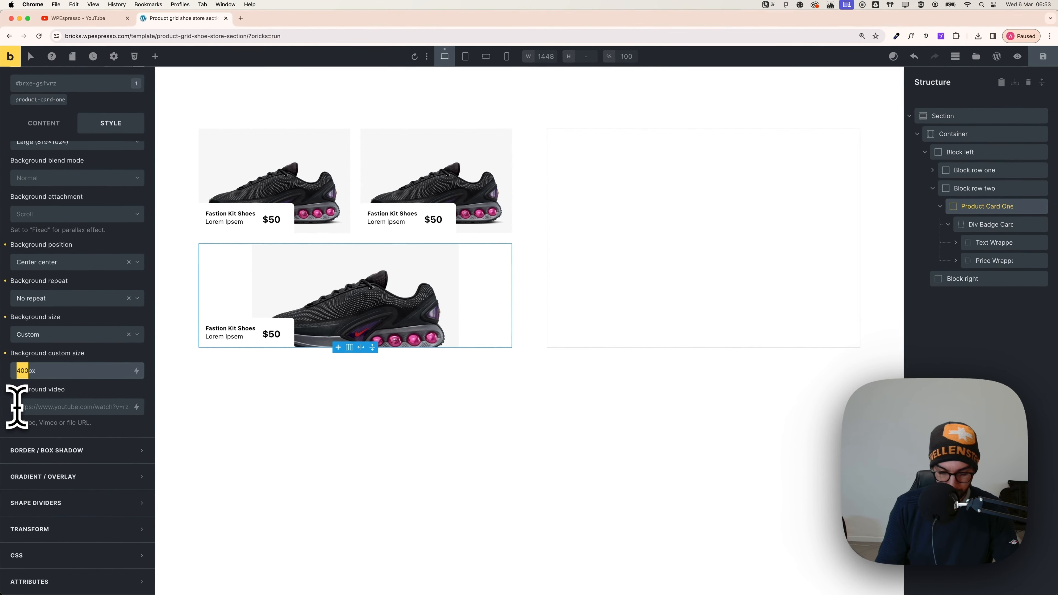
text(10)
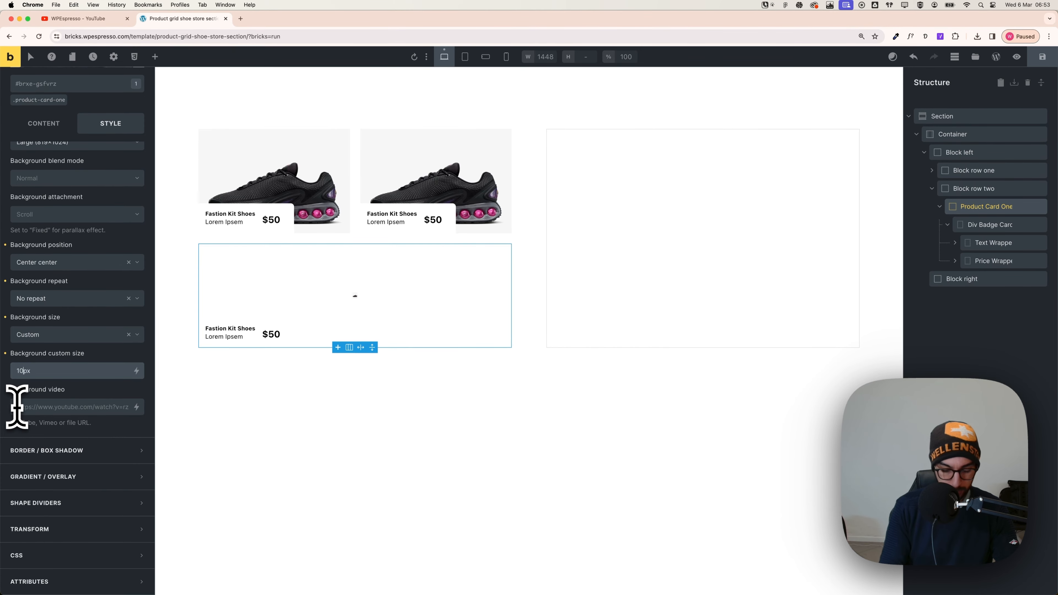
text(em)
key(Delete)
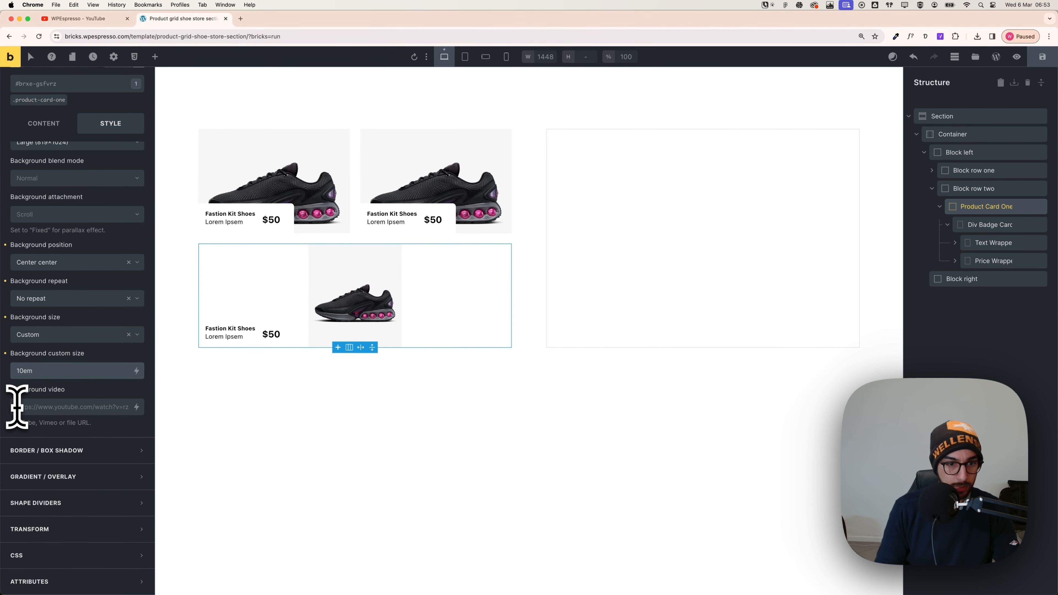
key(BackSpace)
key(BackSpace)
text(20)
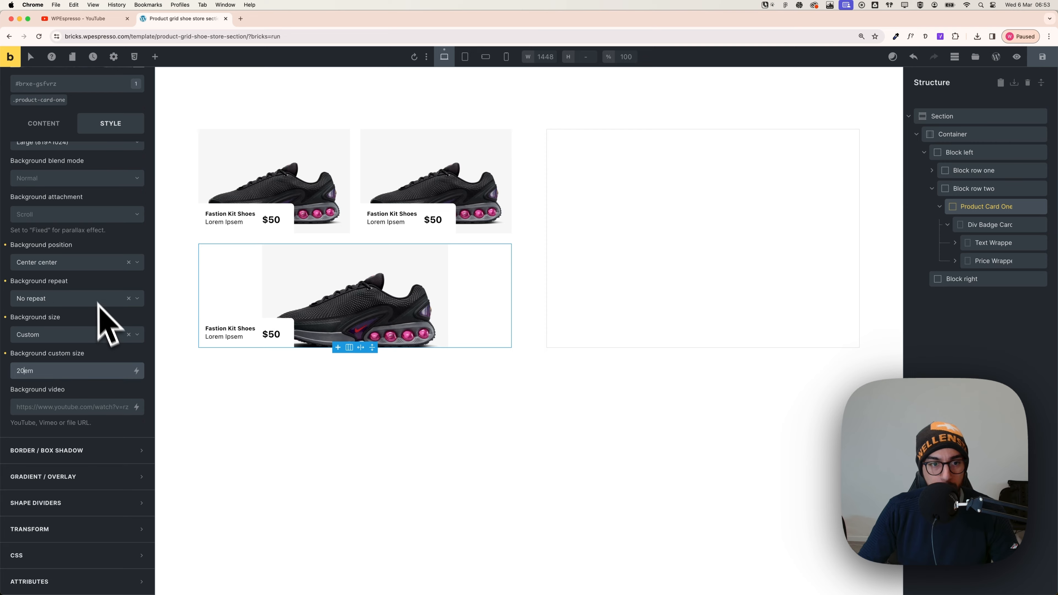
Switch the row-two card's background position to Custom and try a Y axis offset of 20
click(98, 262)
click(79, 427)
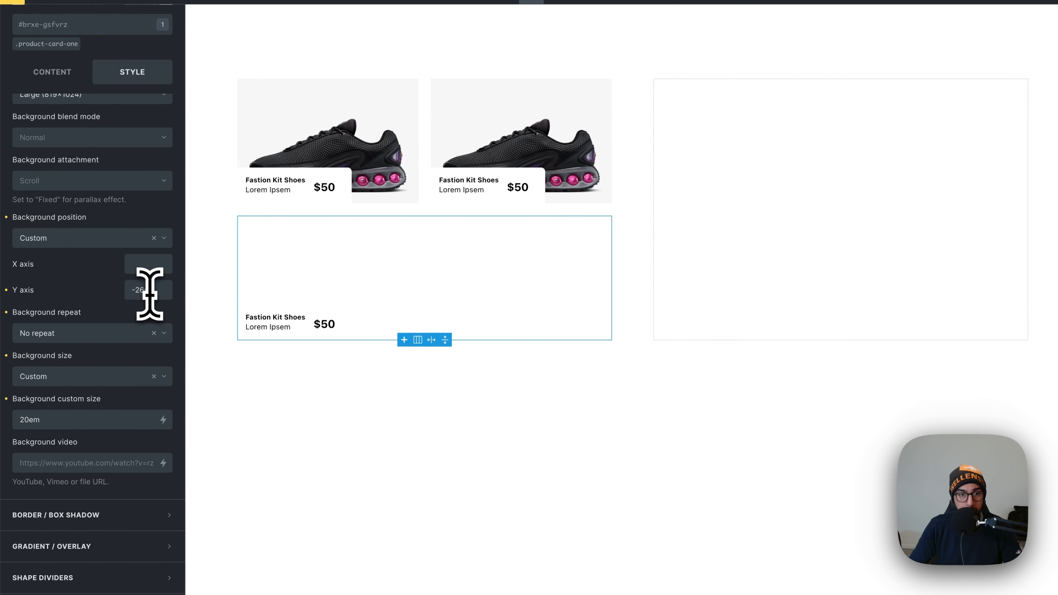
key(BackSpace)
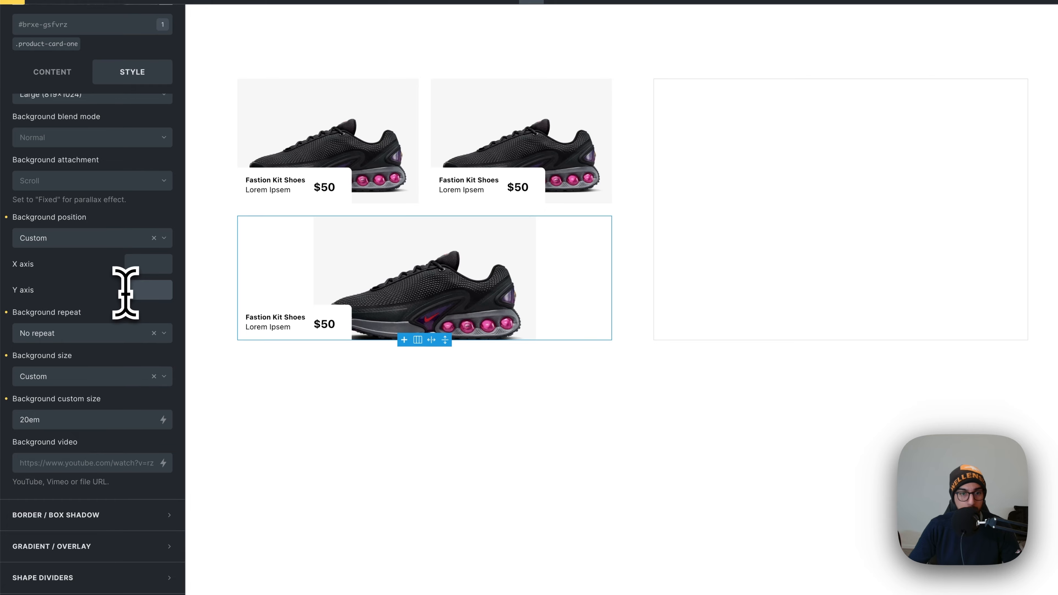
text(20)
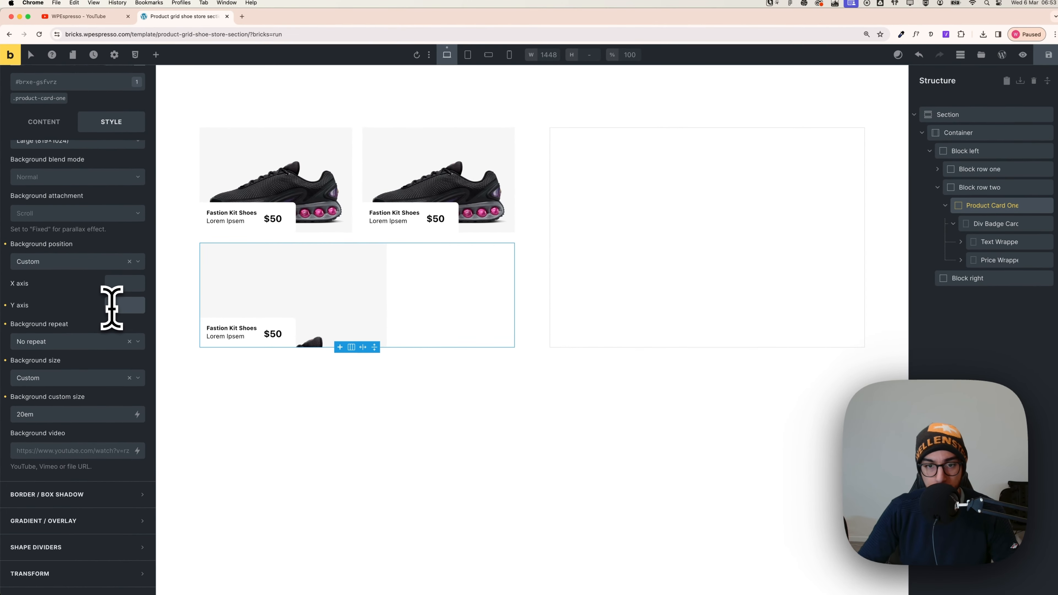
Try other Y axis offsets for the row-two card's background, including -1 and 63, and clear the value
key(BackSpace)
key(BackSpace)
text(-1)
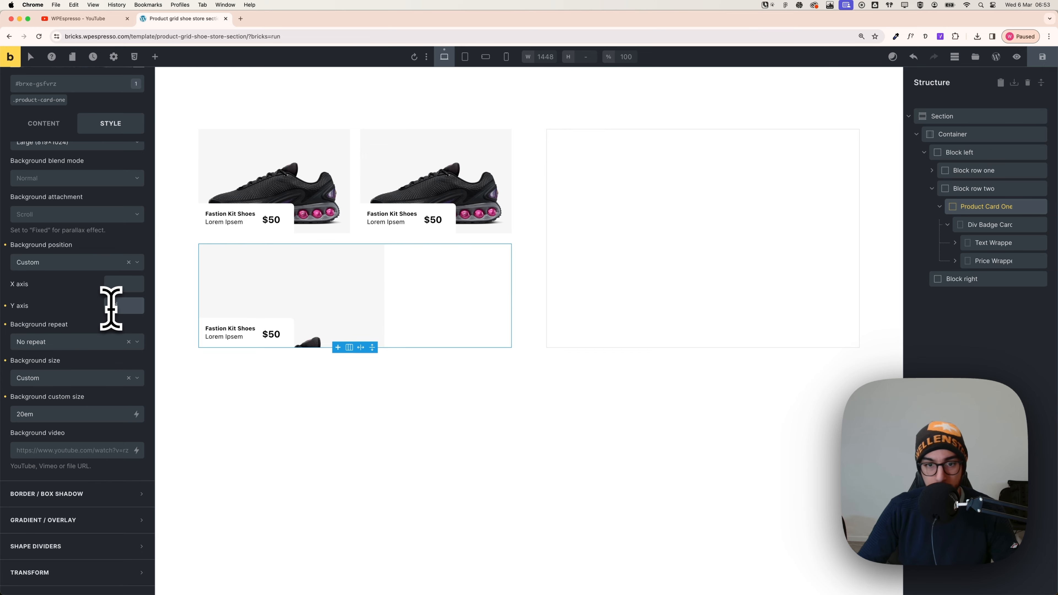
key(BackSpace)
key(BackSpace)
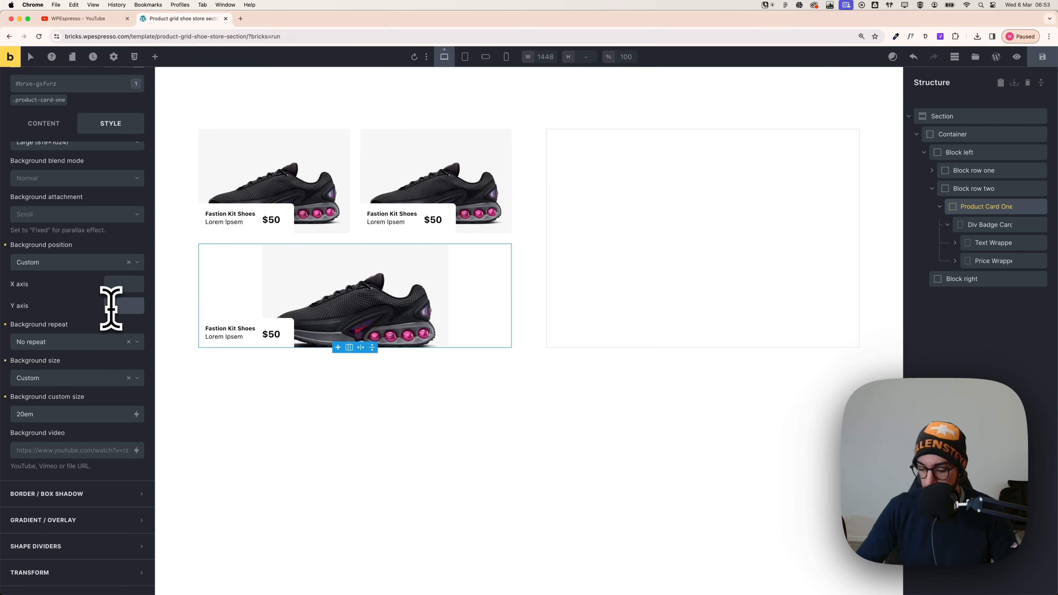
text(-)
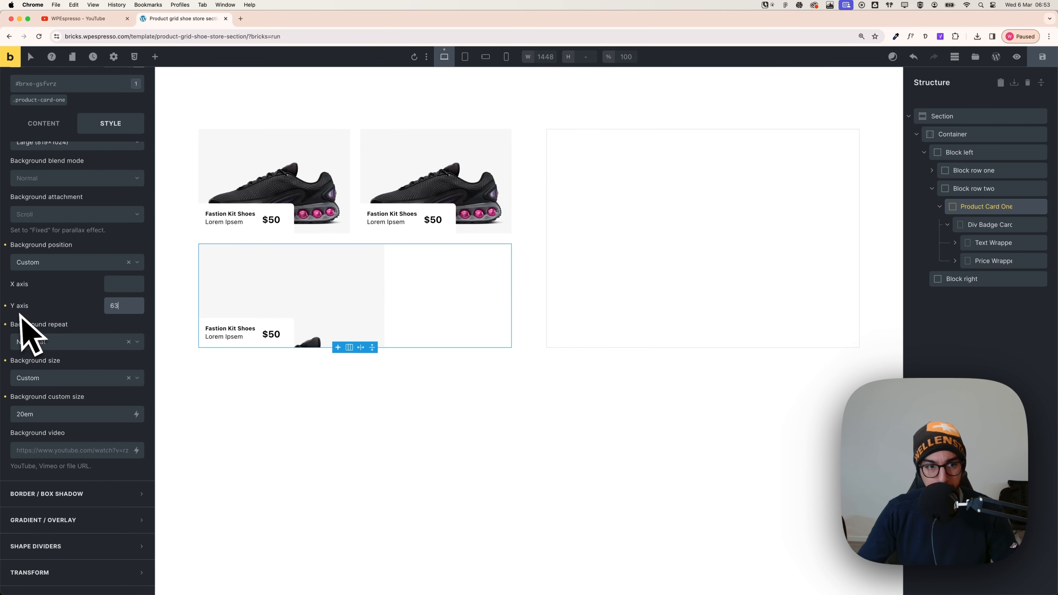
scroll(22, 316, up, 1)
double_click(120, 350)
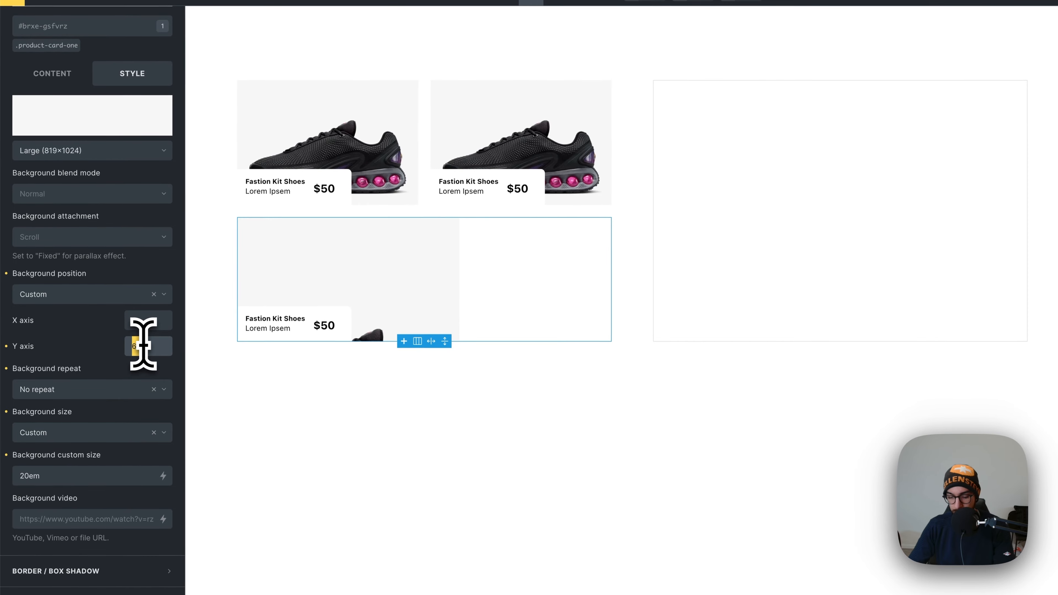
key(BackSpace)
Try X axis offsets of 65 and -20 for the row-two card's background, and clear the value
click(149, 320)
text(65)
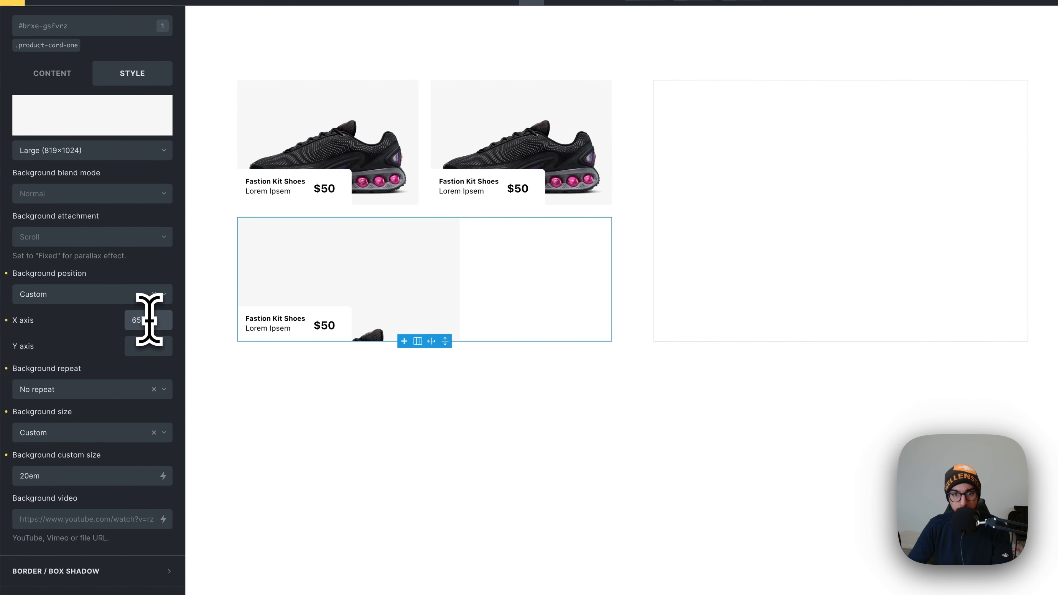
key(BackSpace)
text(-20)
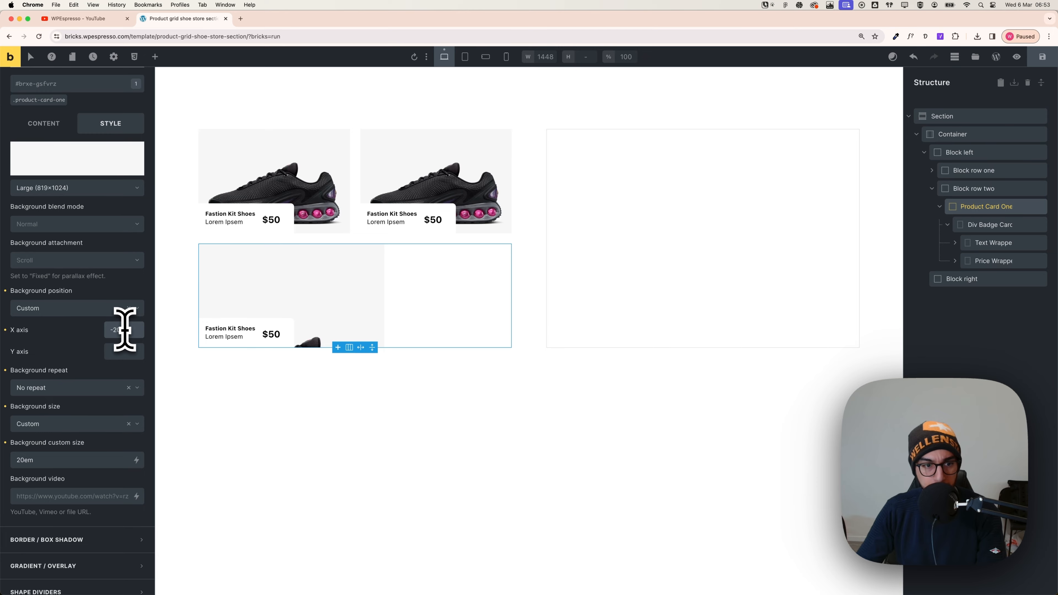
key(BackSpace)
key(BackSpace)
key(BackSpace)
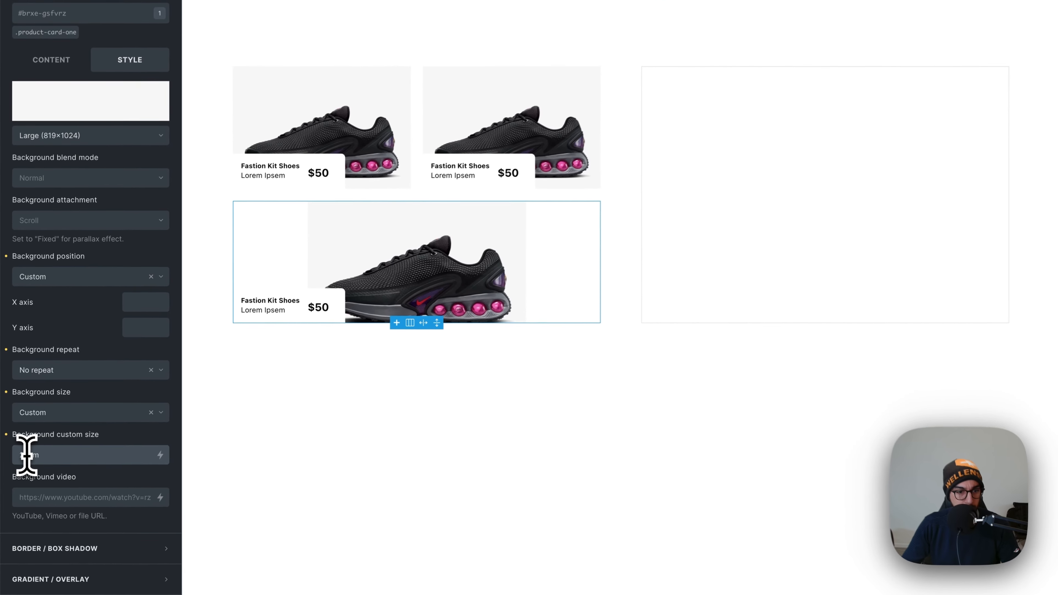
Try a custom background size of 40em on the row-two card, and change it to 400px
double_click(30, 460)
text(40em)
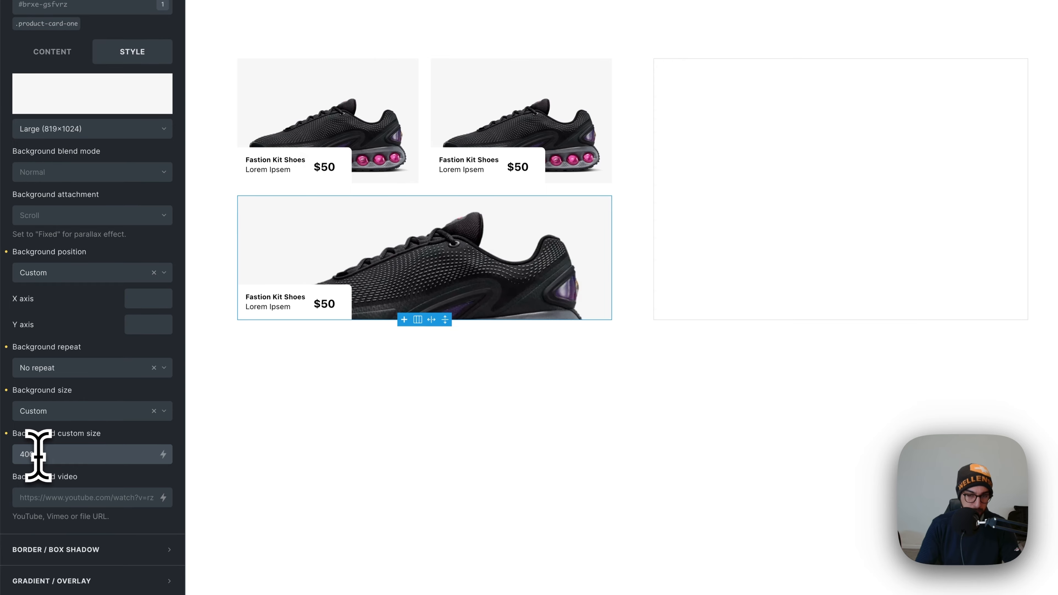
text(0px)
Try X axis offsets of -2 and 5 for the row-two card's background at the 400px size
click(141, 298)
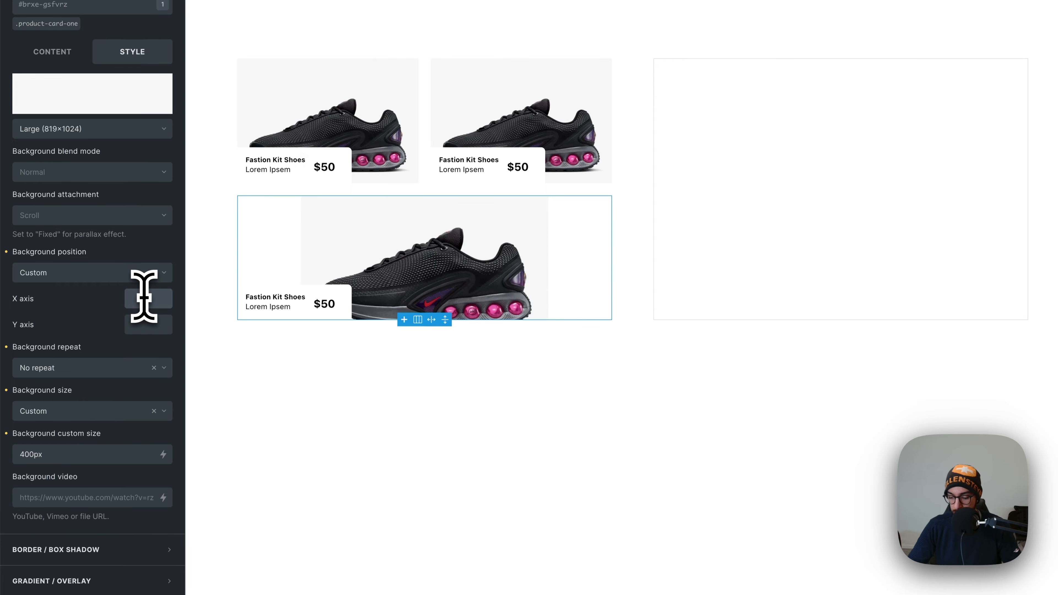
text(-2)
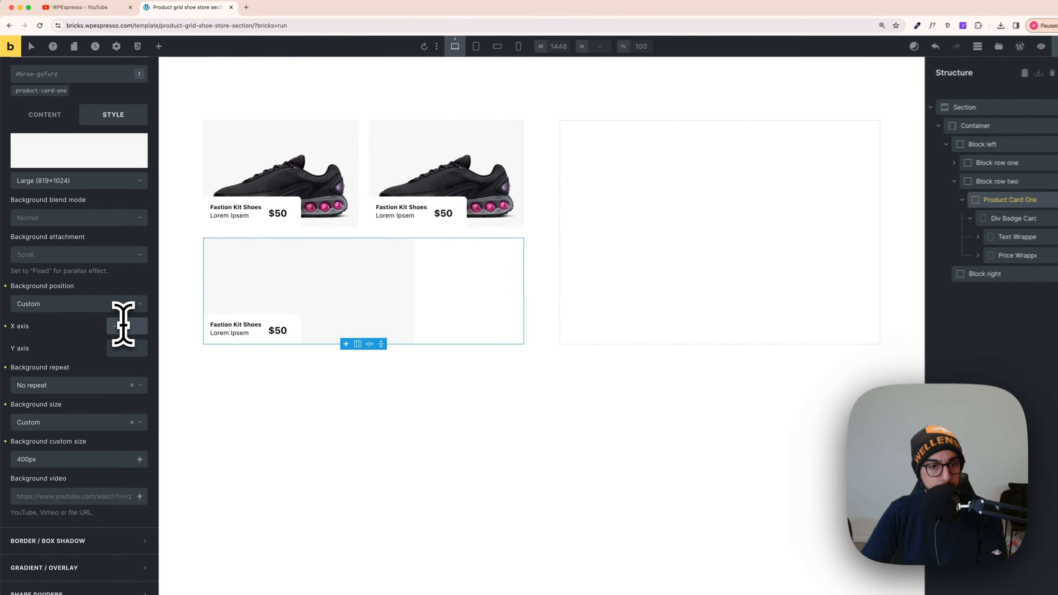
key(BackSpace)
key(BackSpace)
text(5)
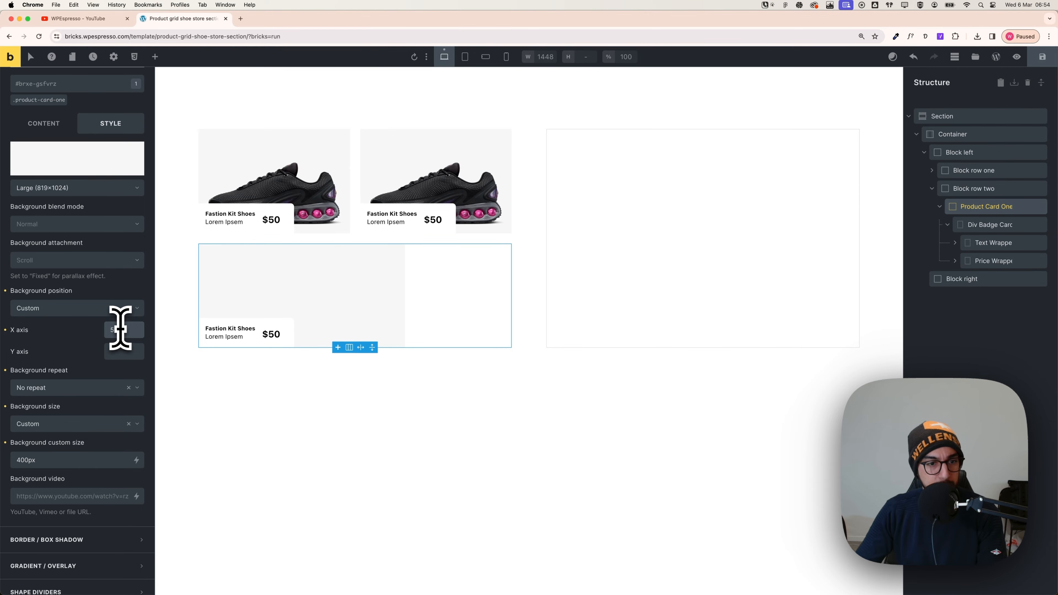
Clear the X axis offset of the row-two card's background and set its custom size to 20em
key(BackSpace)
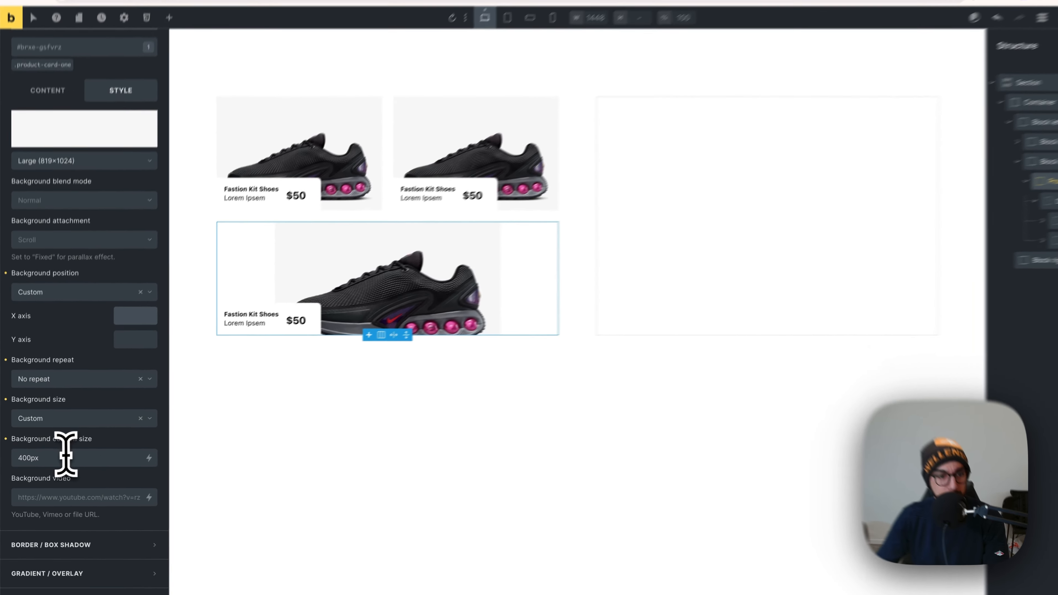
double_click(57, 459)
text(20em)
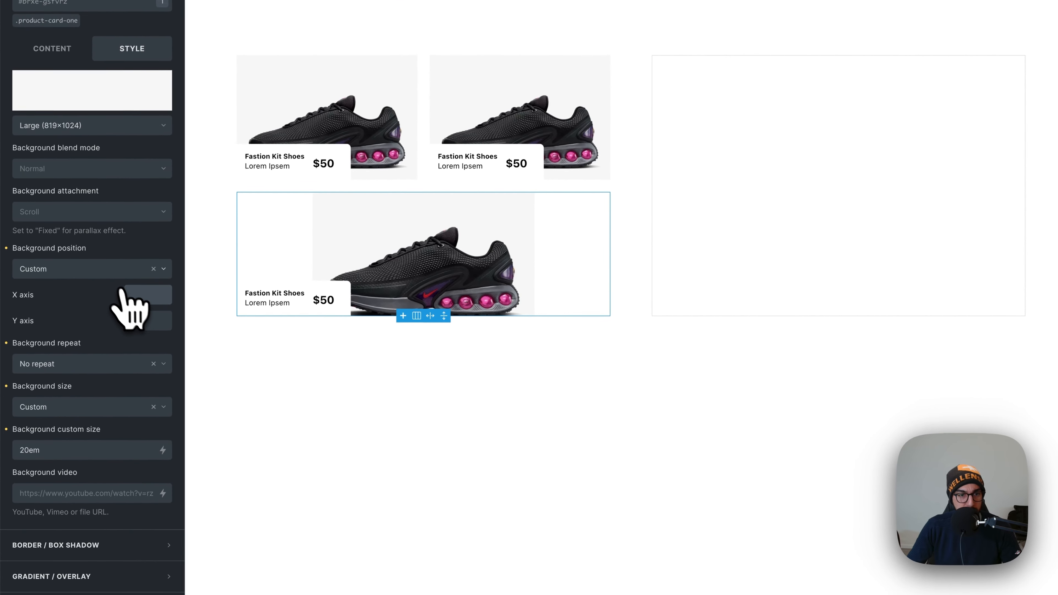
Try the Bottom center background position on the row-two card, return it to Center center, and check the repeat options
click(90, 311)
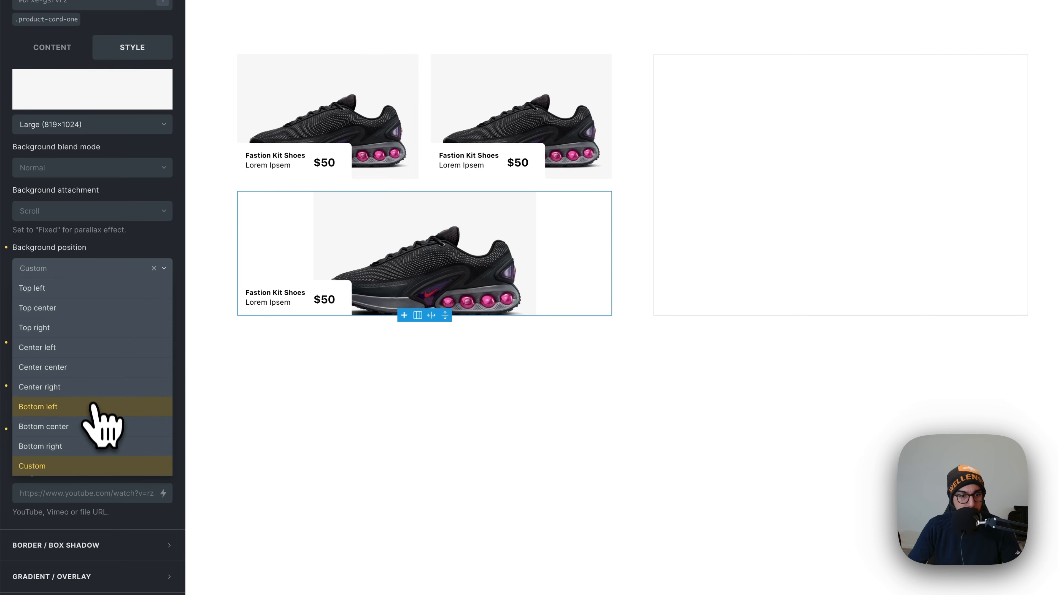
click(96, 427)
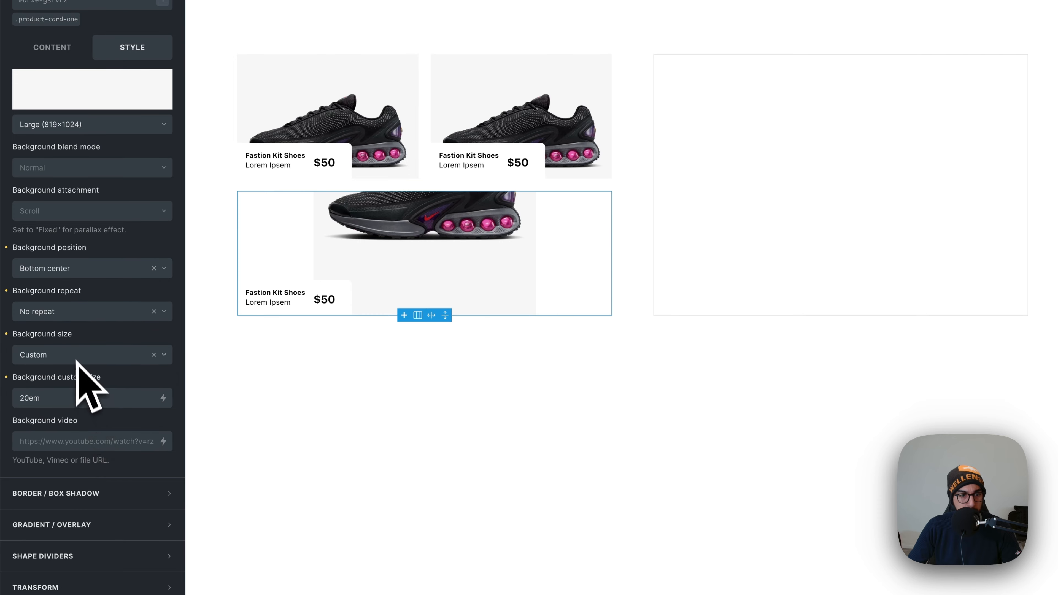
click(83, 268)
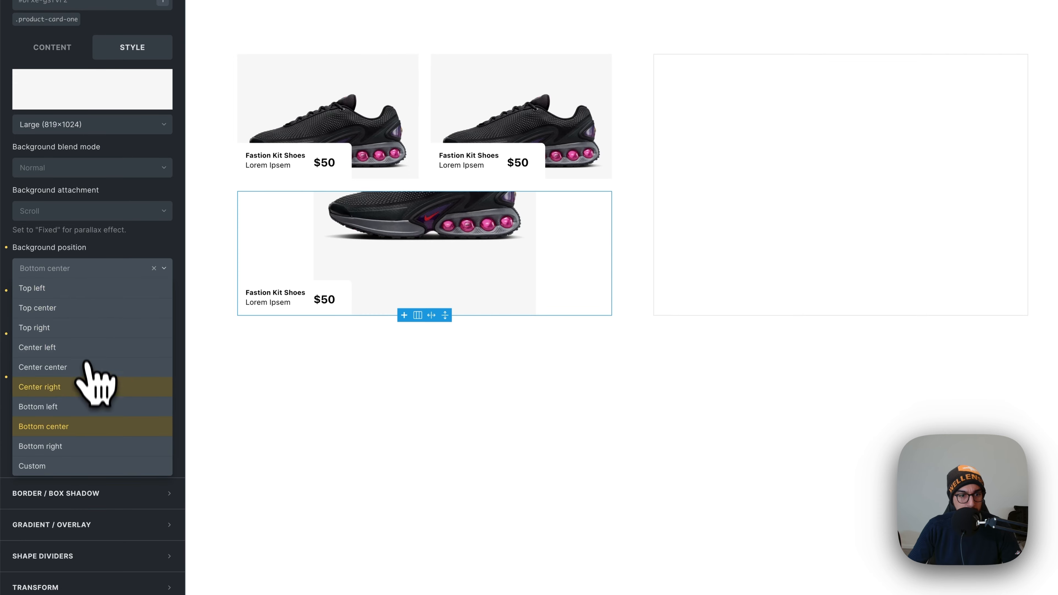
click(89, 366)
click(82, 316)
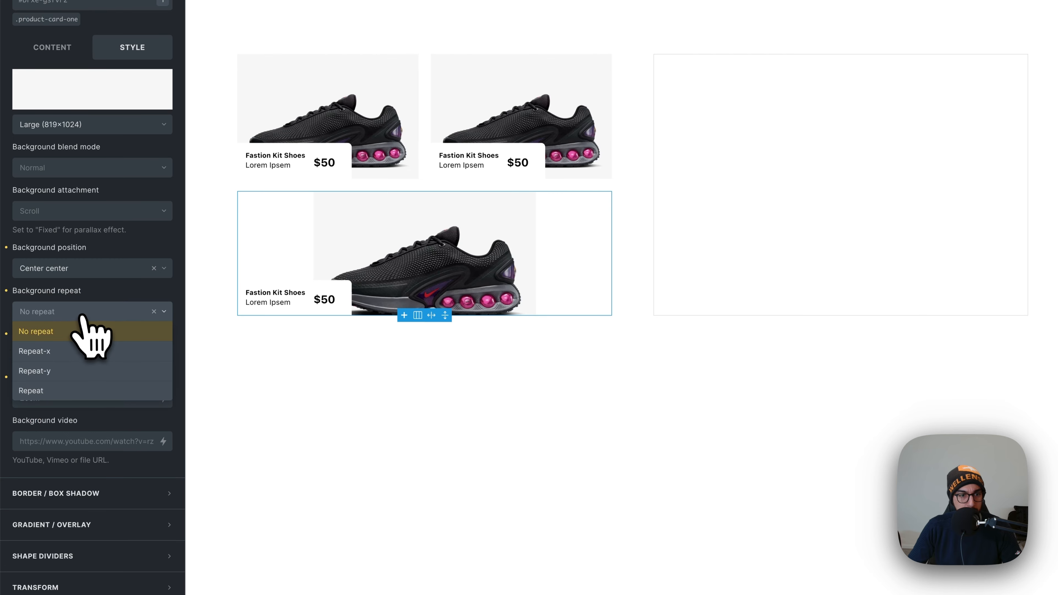
click(80, 314)
Set the row-two card's background position to Custom with an X axis offset of 1
click(83, 268)
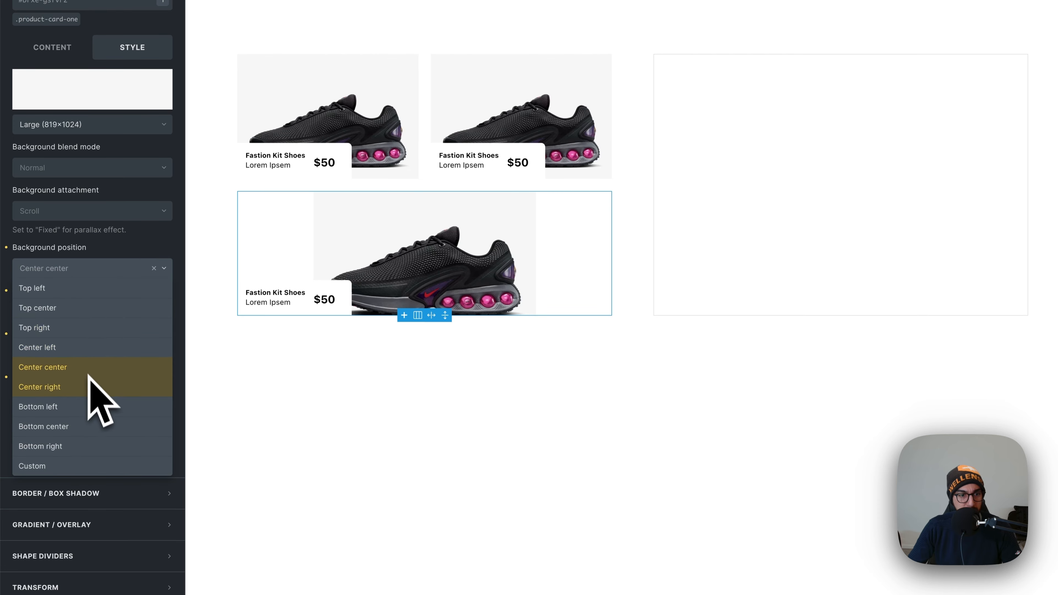
click(95, 466)
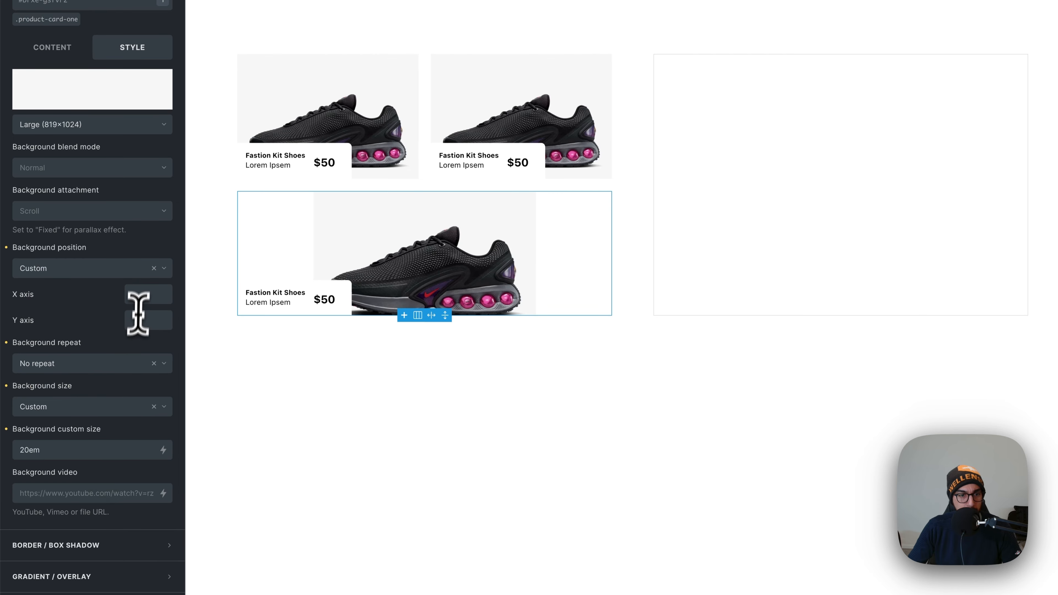
text(1)
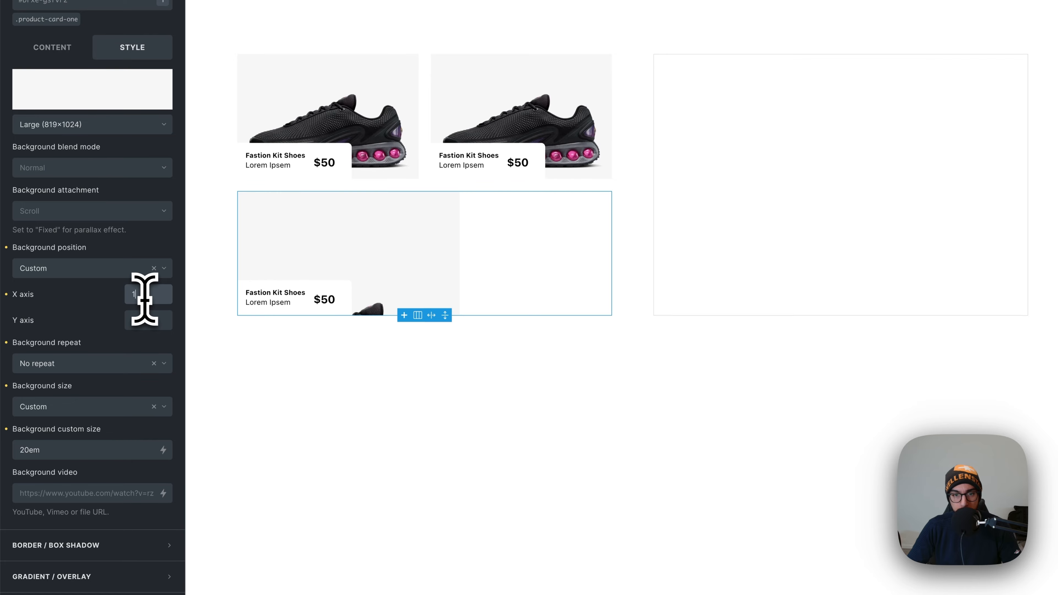
Try a background X-axis offset of -80px on the product card in Block row two
text(0)
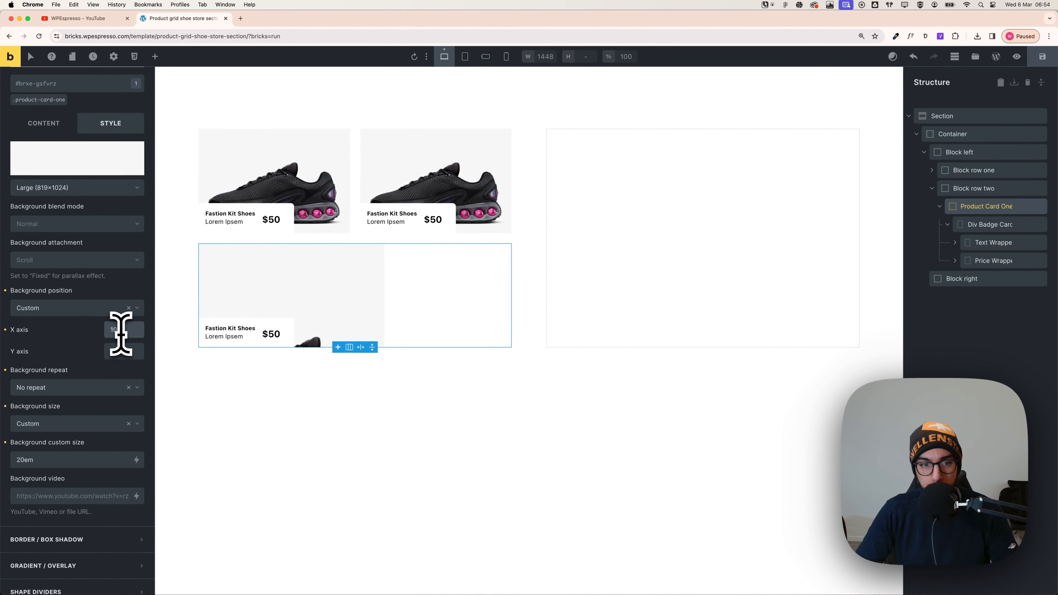
key(BackSpace)
text(20)
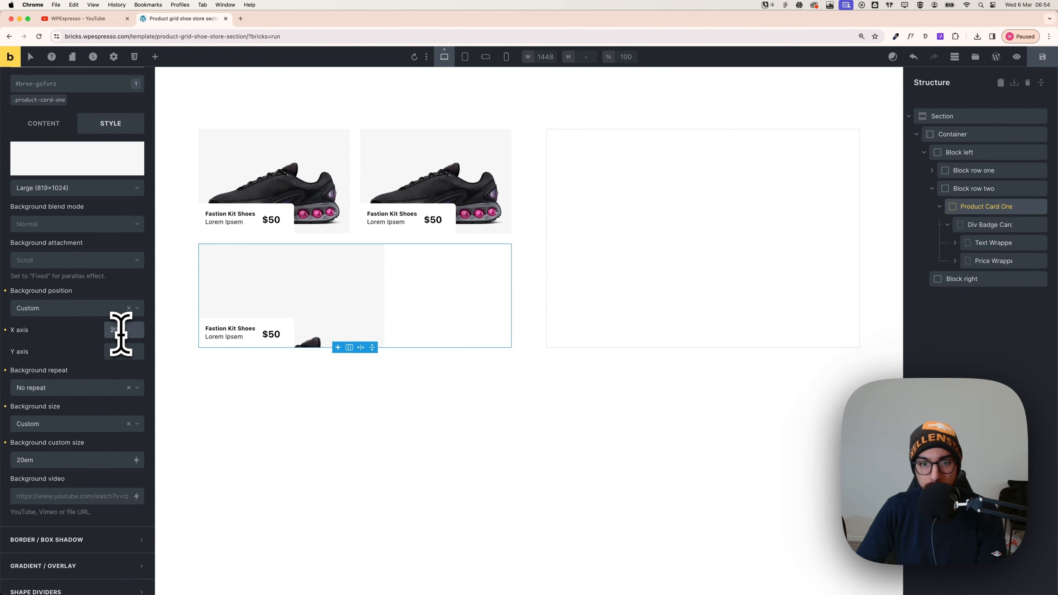
key(BackSpace)
key(BackSpace)
text(80)
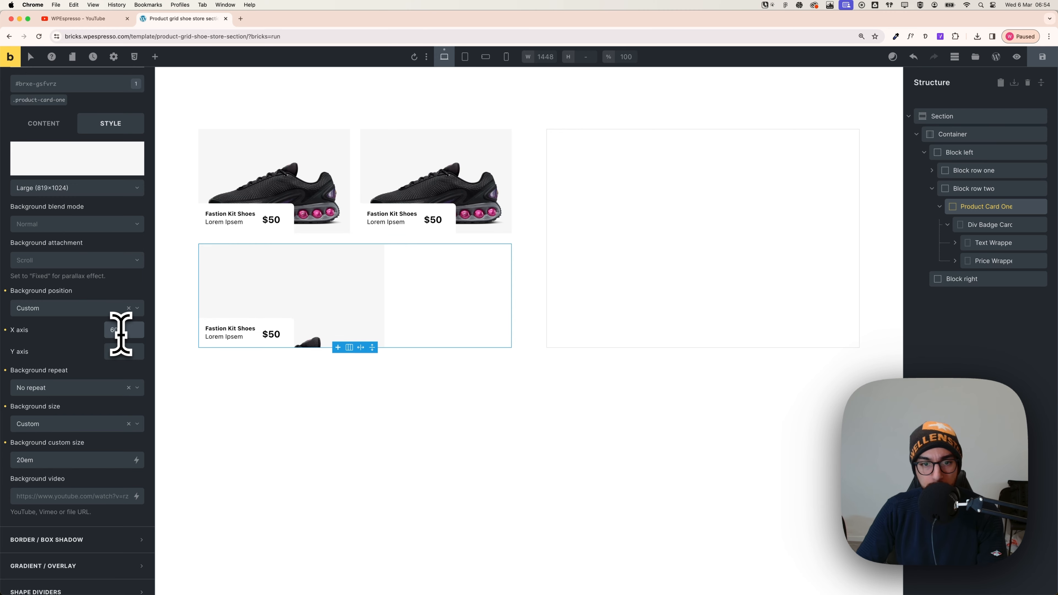
key(BackSpace)
key(BackSpace)
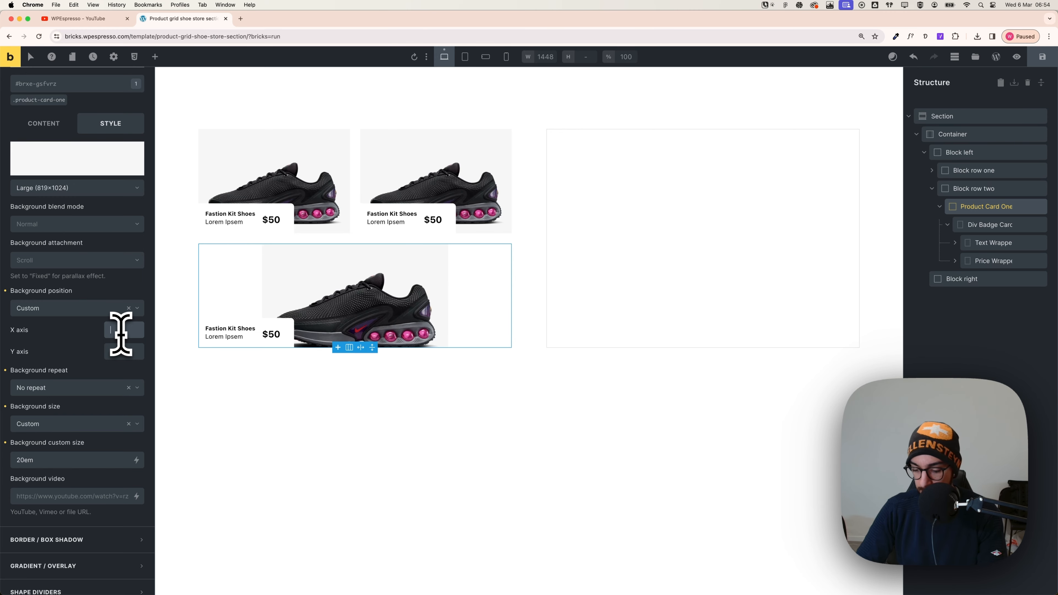
text(-80px)
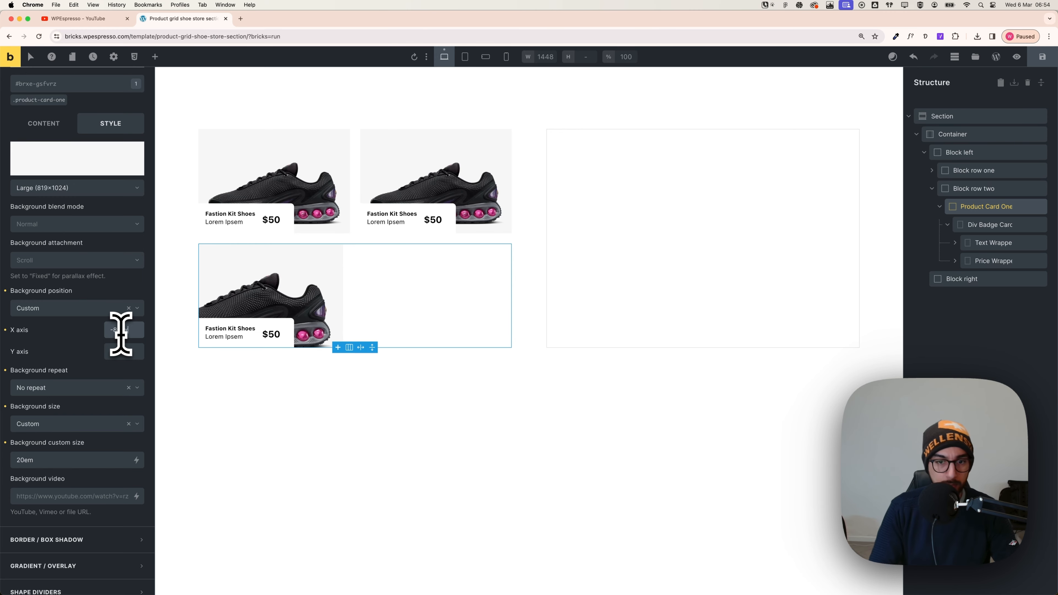
Try background Y-axis offsets of -80px and 80px on the second-row product card
click(115, 351)
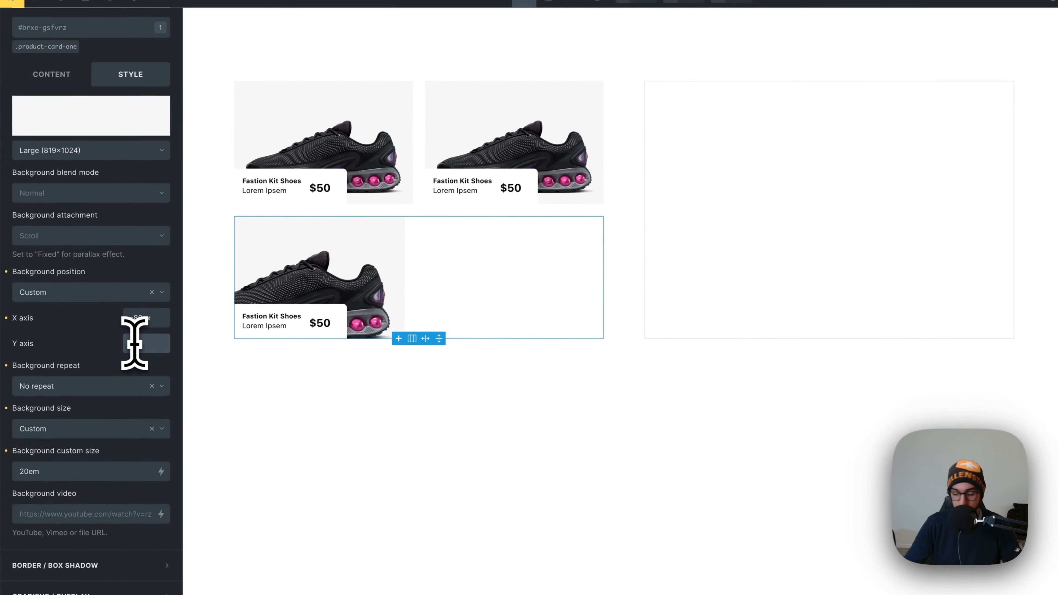
text(-80)
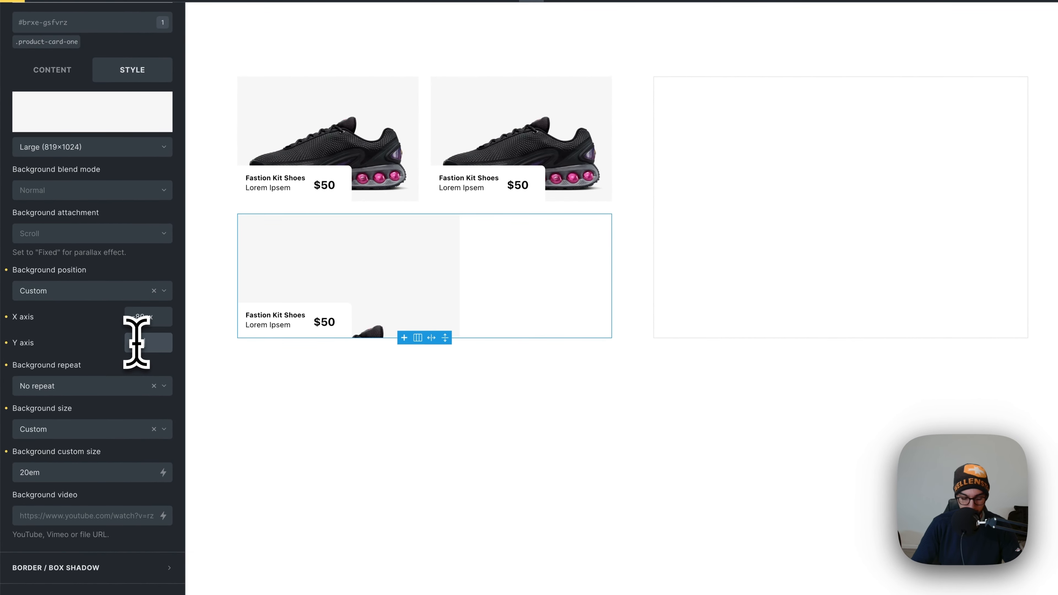
text(px)
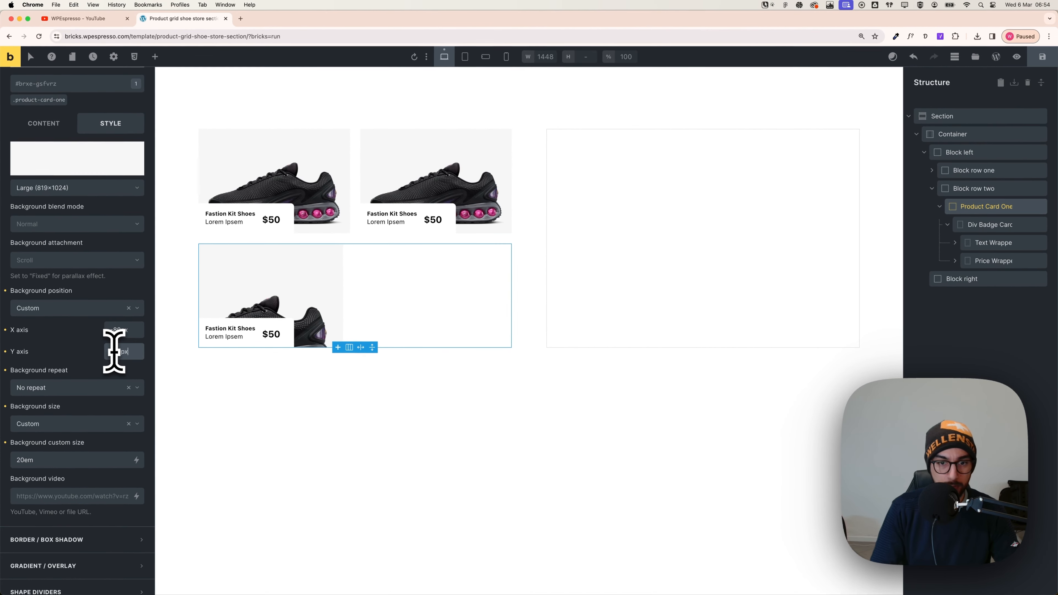
key(BackSpace)
key(BackSpace)
key(BackSpace)
key(BackSpace)
key(BackSpace)
key(BackSpace)
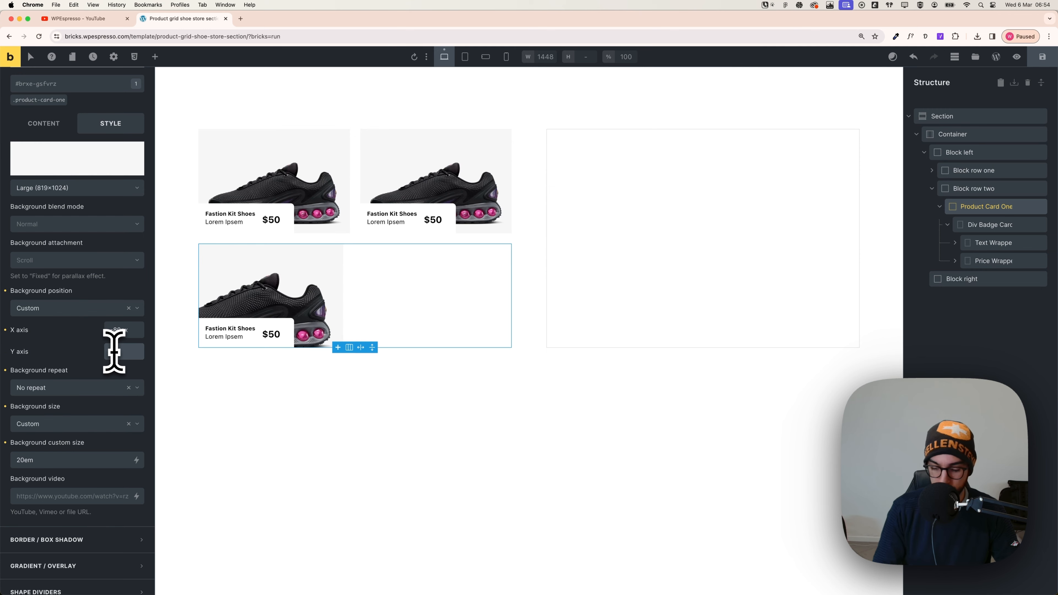
text(80px)
key(BackSpace)
key(BackSpace)
key(BackSpace)
key(BackSpace)
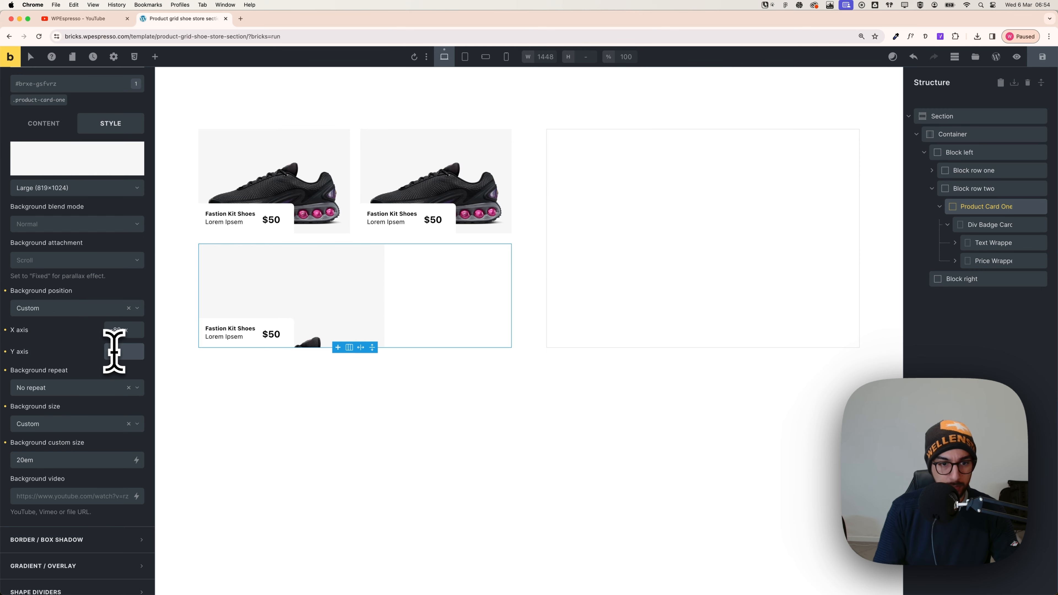
Try a background Y-axis offset of -100px on the second-row product card and clear the entry
text(-100p)
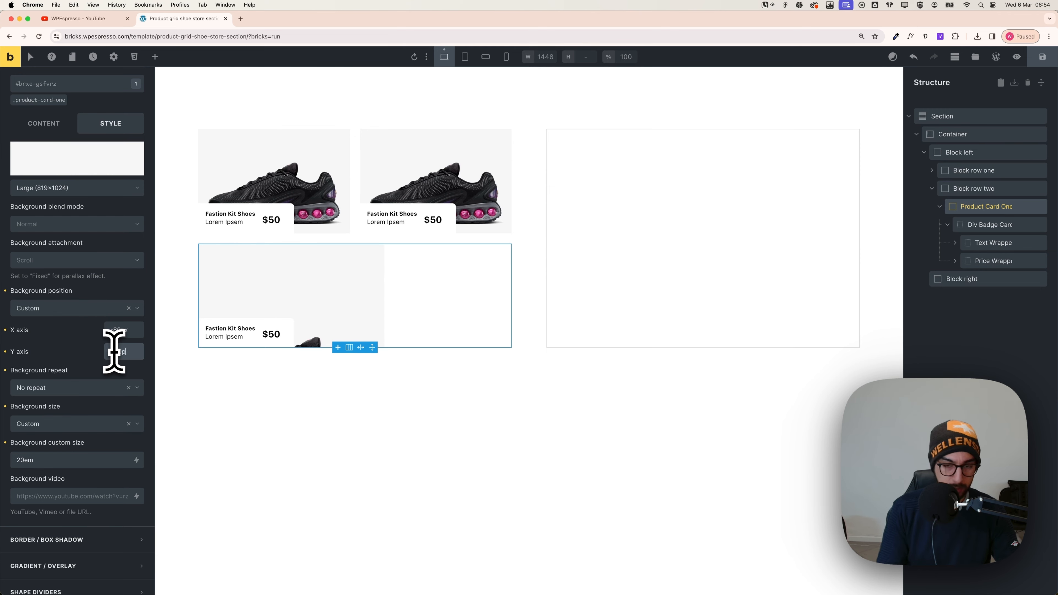
text(x)
key(BackSpace)
key(BackSpace)
key(BackSpace)
key(BackSpace)
key(BackSpace)
text(-)
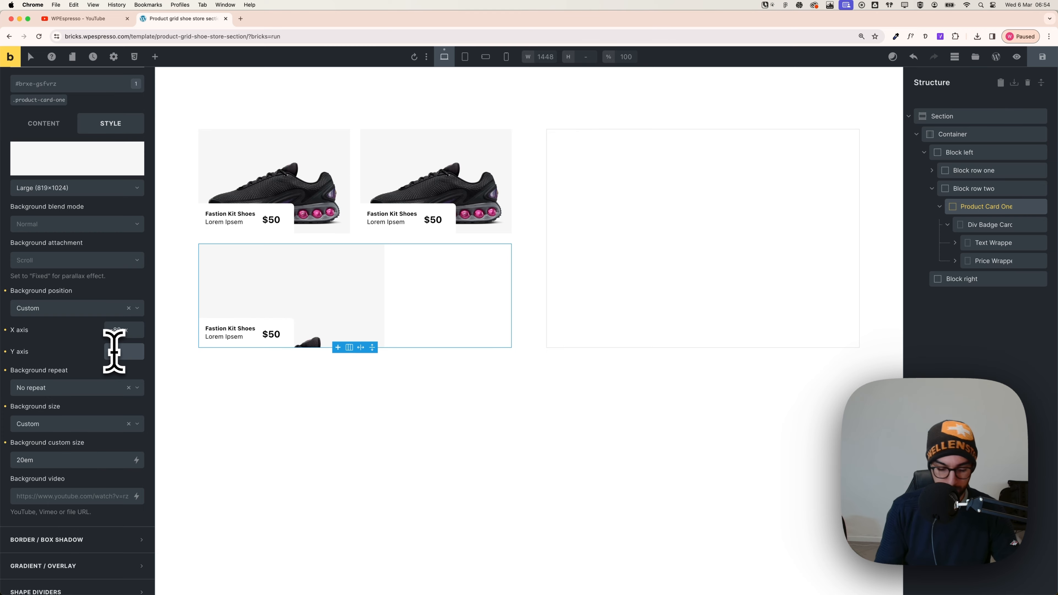
text(0px)
key(BackSpace)
key(BackSpace)
key(BackSpace)
key(BackSpace)
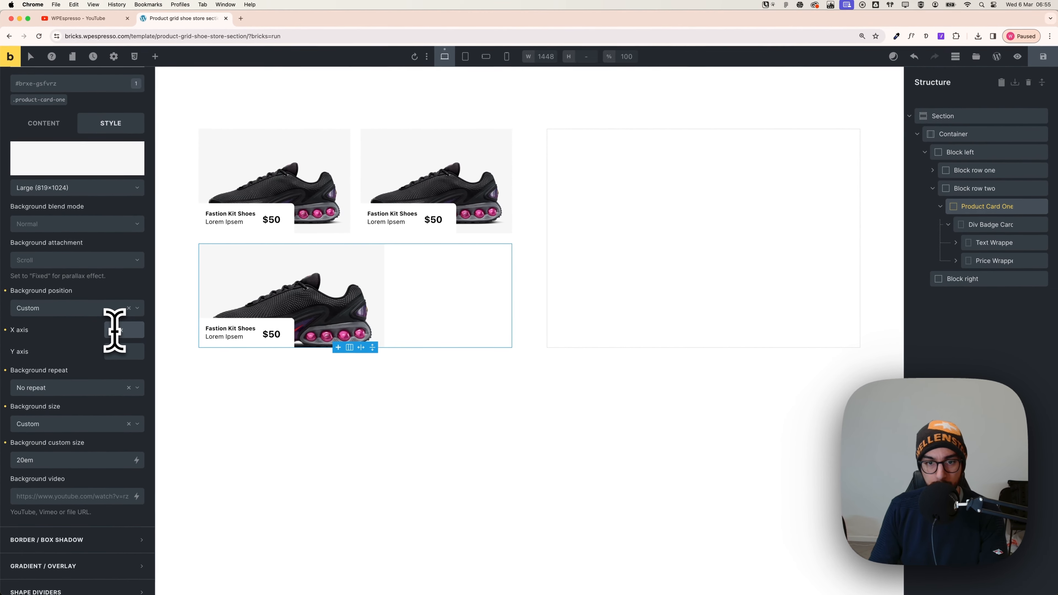
Set the X-axis background position of the second-row product card to 120px
text(0)
key(BackSpace)
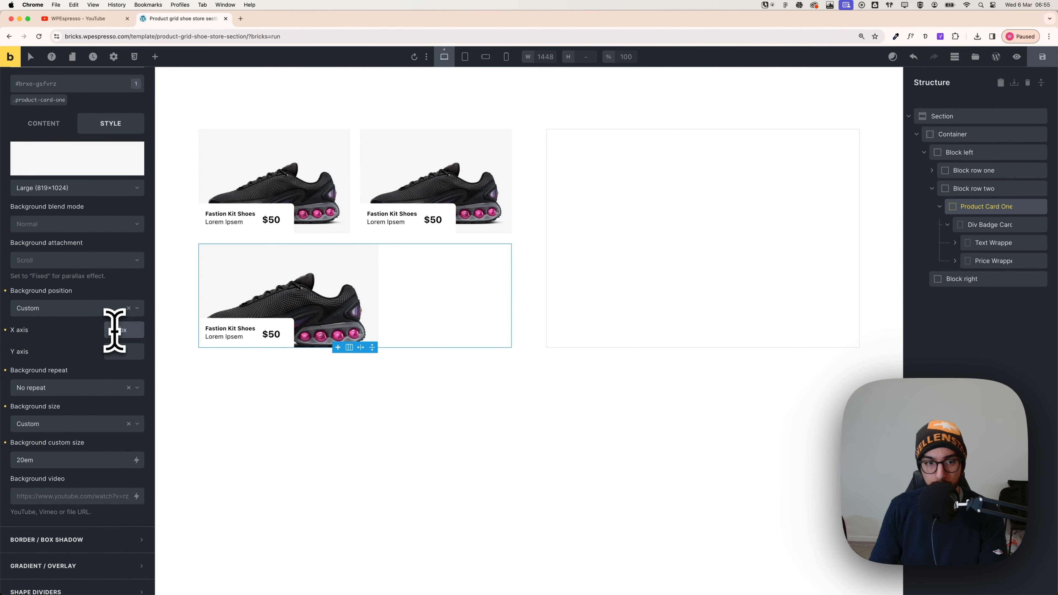
key(BackSpace)
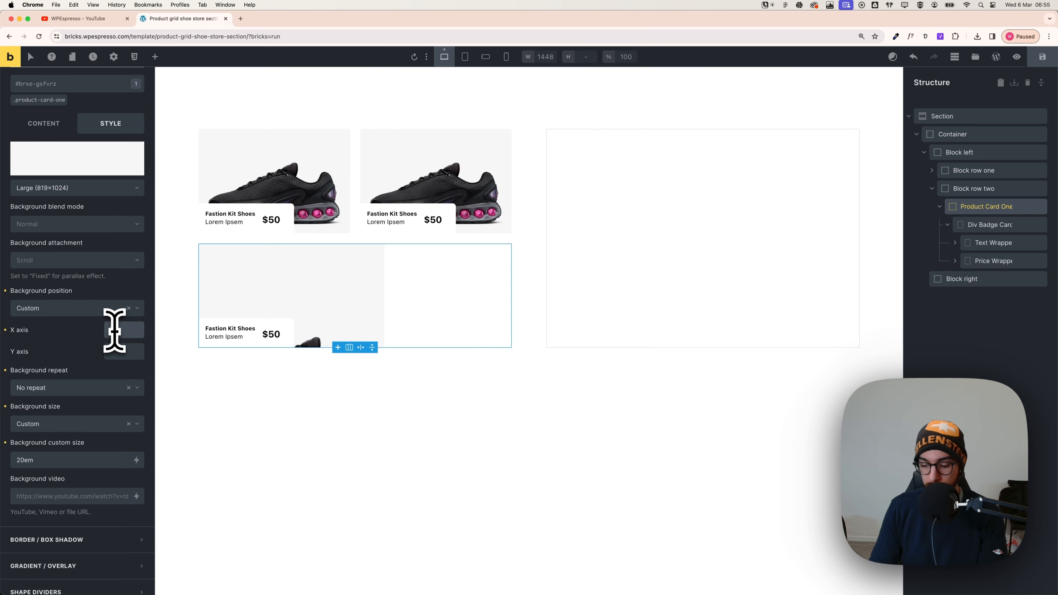
text(80)
key(BackSpace)
key(BackSpace)
text(120)
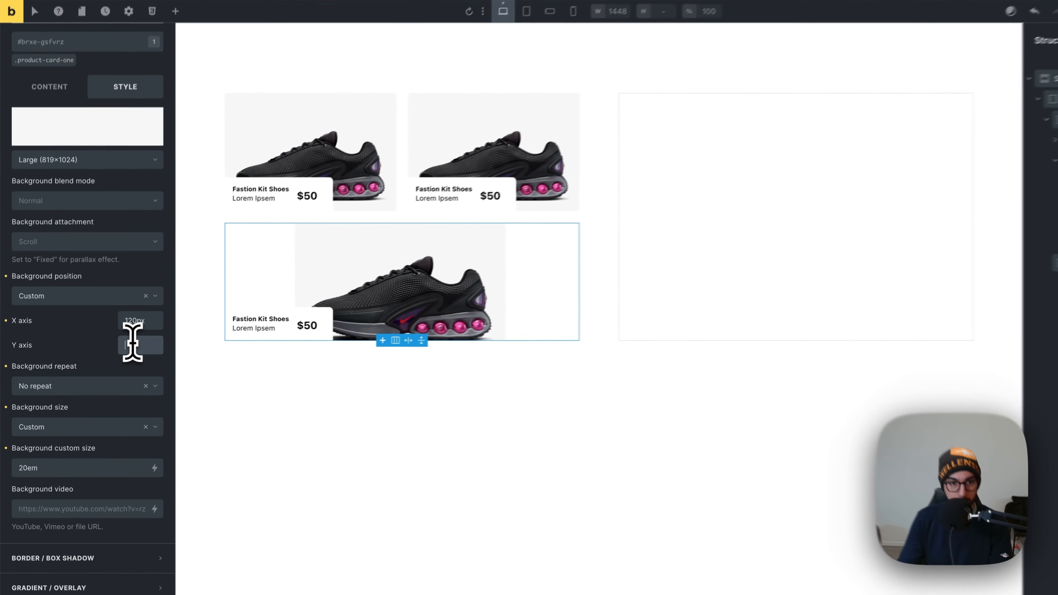
Set the Y-axis background position of the second-row product card to -160px
click(116, 352)
text(-)
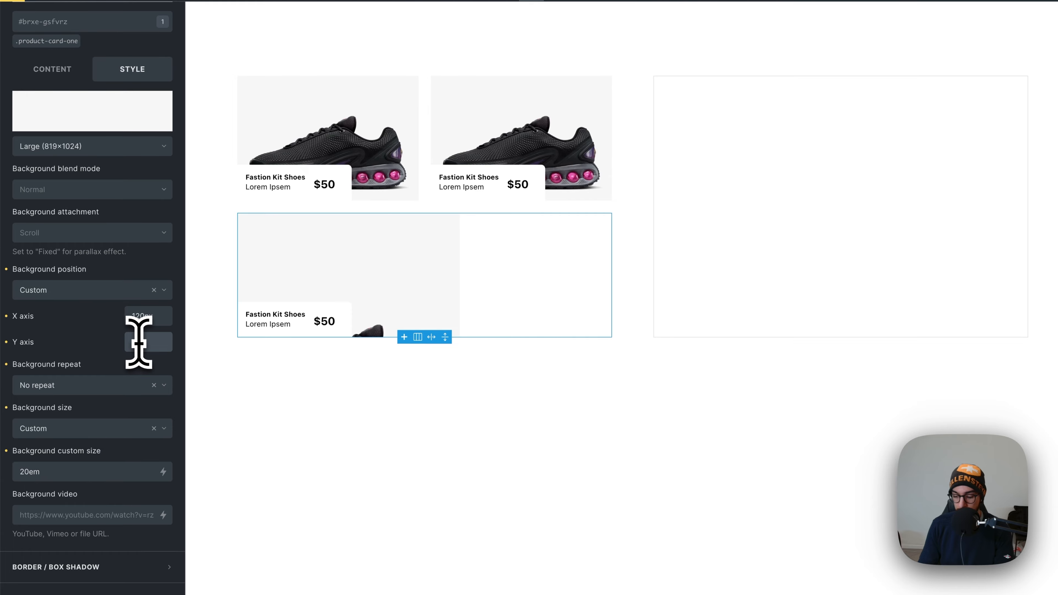
text(120px)
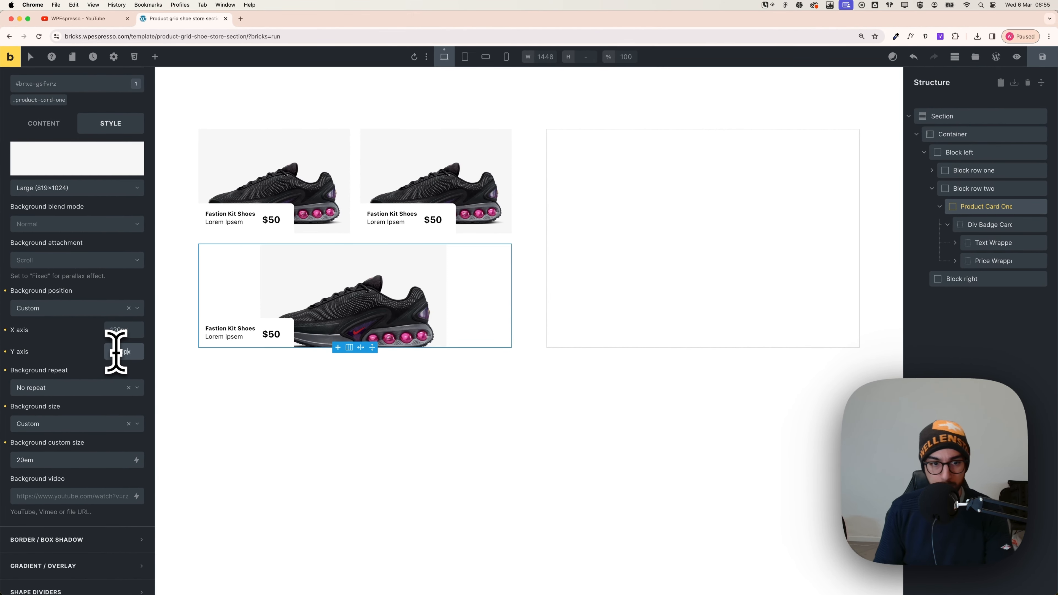
key(BackSpace)
text(60)
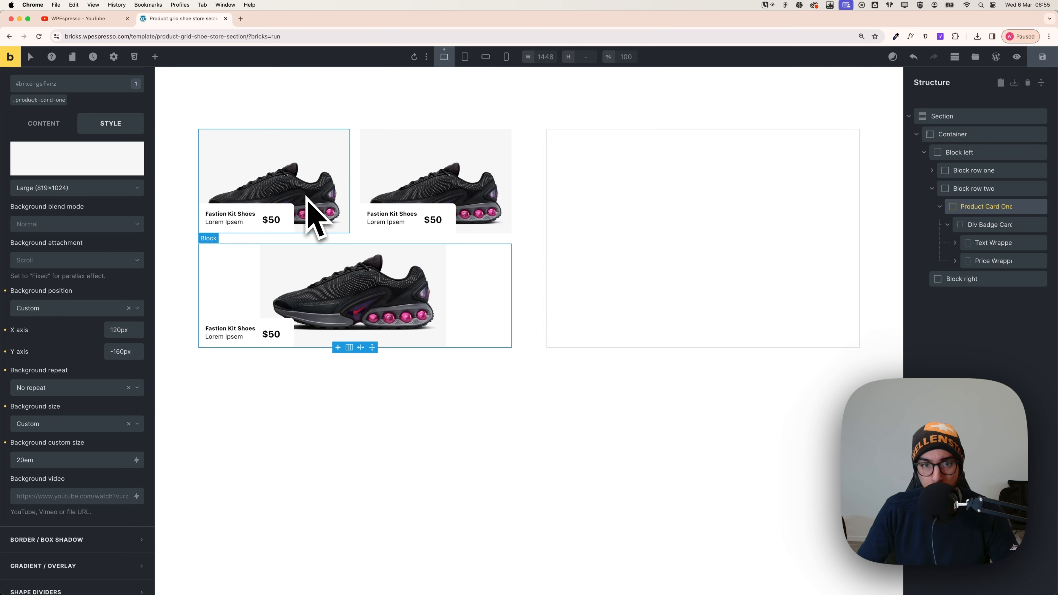
Switch styling to the .product-card-one class and open its background color for editing
scroll(121, 202, up, 5)
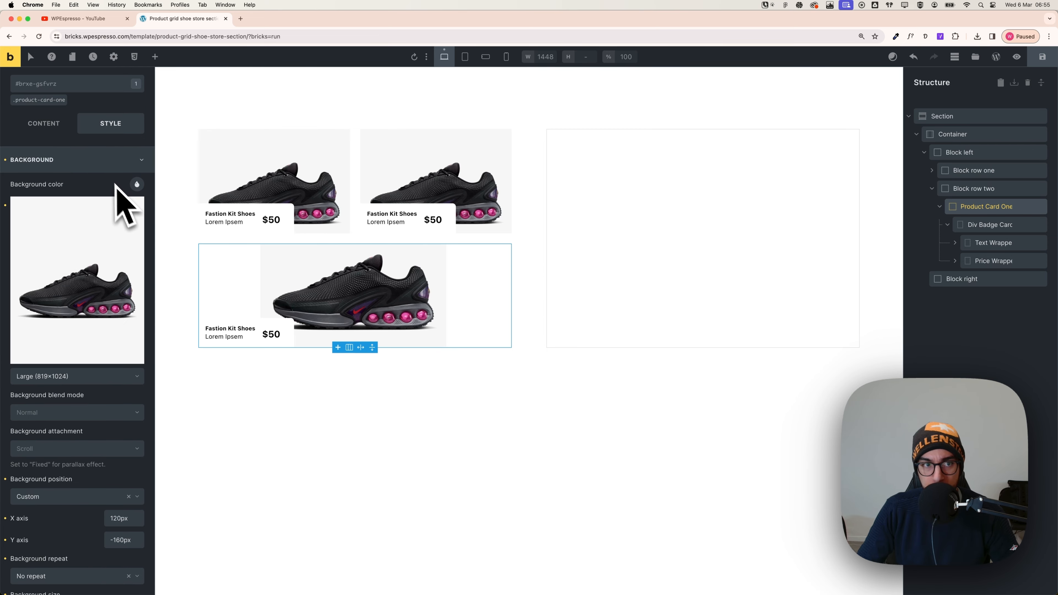
click(39, 100)
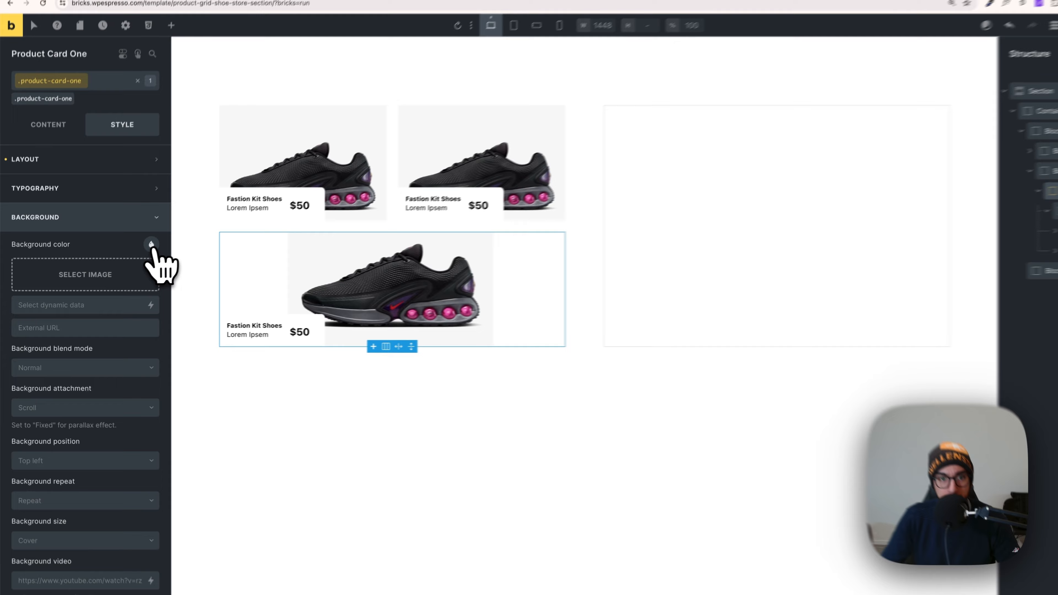
click(136, 254)
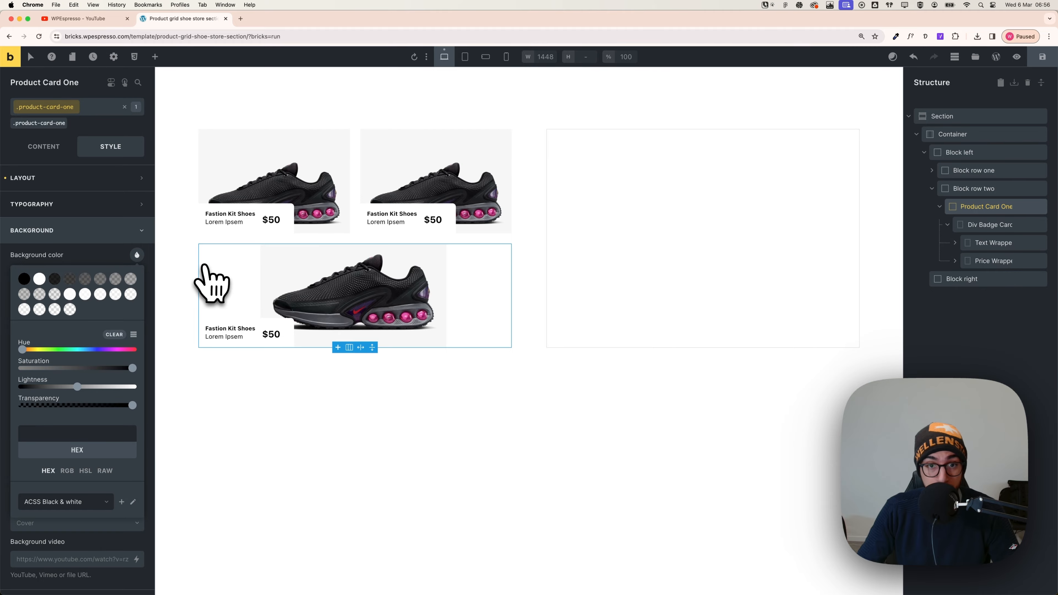
Switch to the Figma design, select the grey square beside the desktop frame and copy its fill value F6F6F6
key(super+Tab)
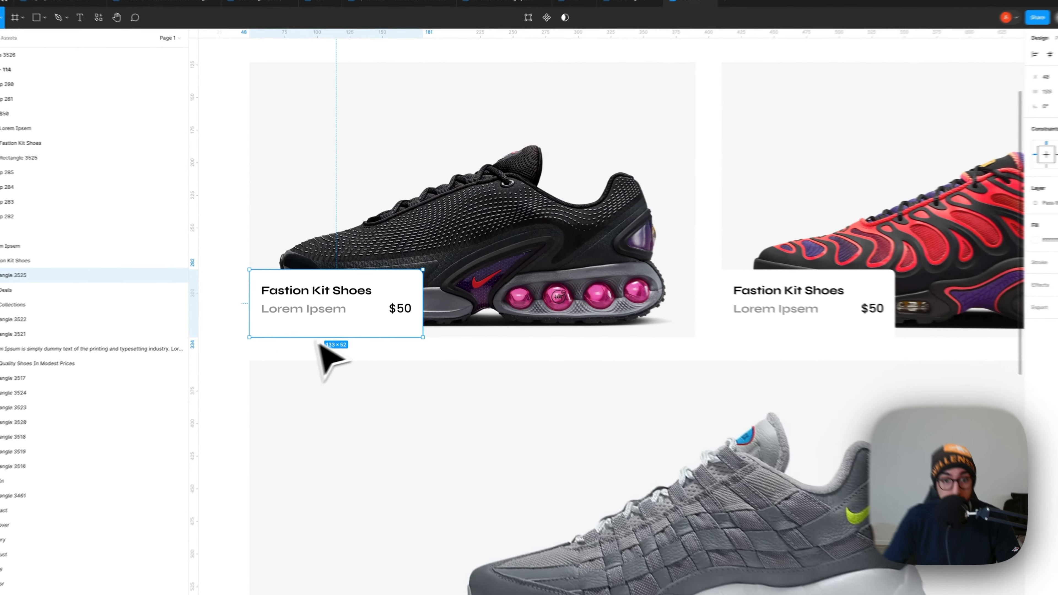
click(323, 333)
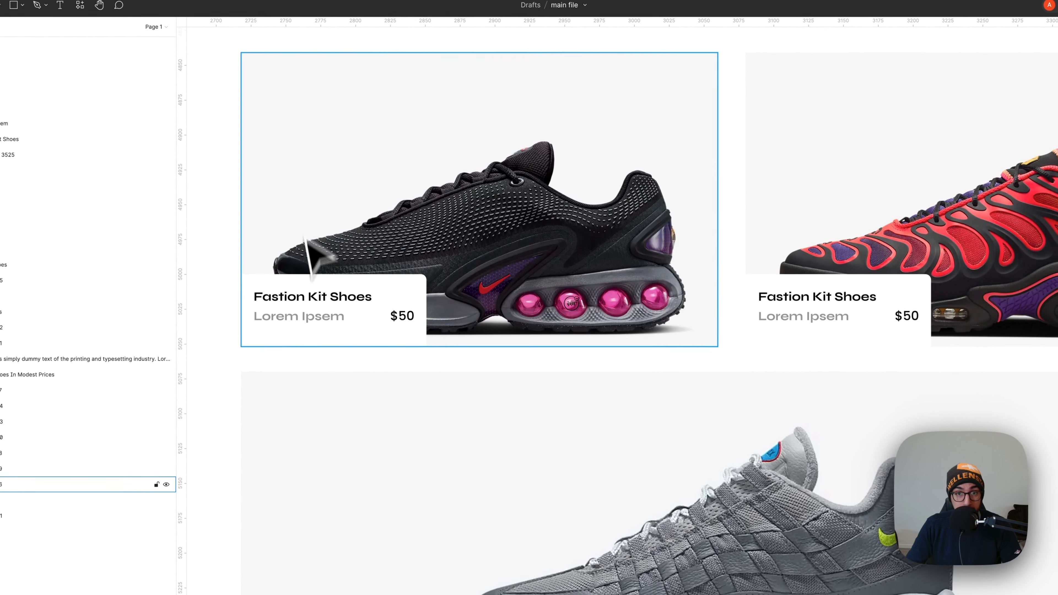
click(317, 212)
scroll(354, 221, down, 5)
scroll(280, 207, up, 5)
scroll(441, 271, down, 5)
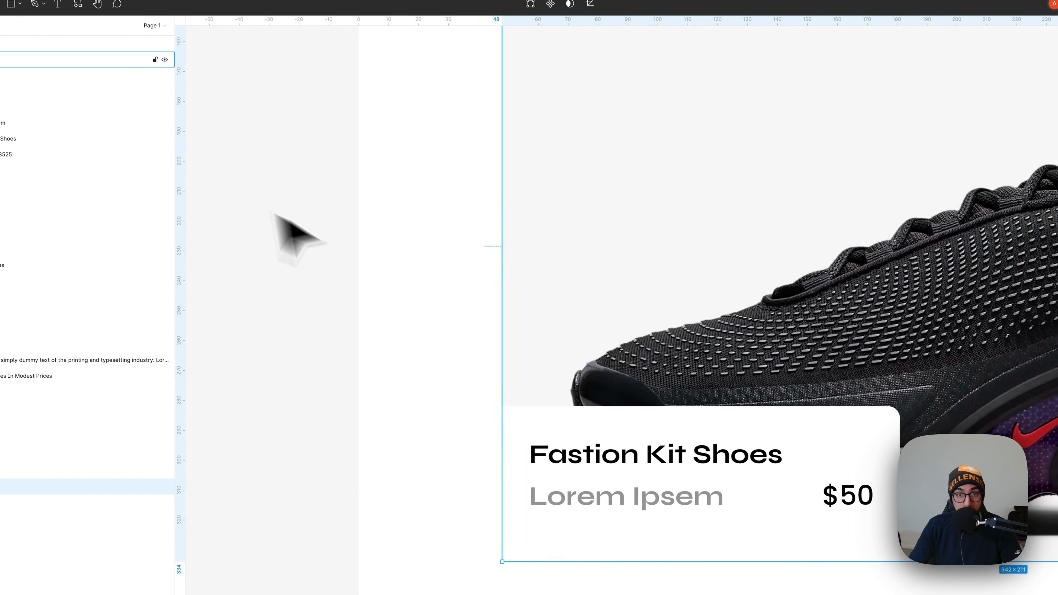
drag(298, 161, 355, 274)
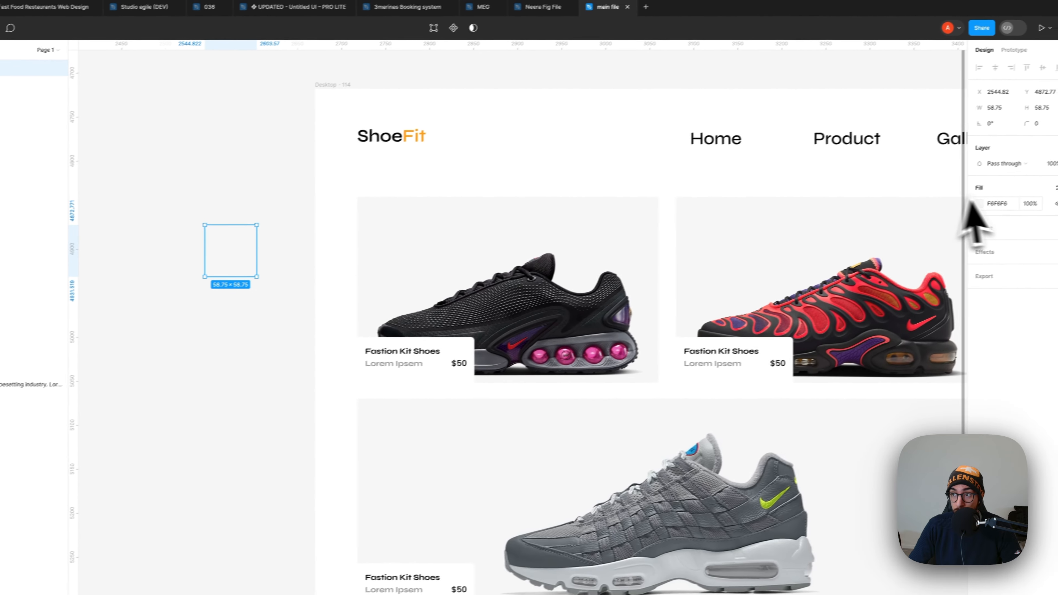
click(978, 210)
key(ctrl+c)
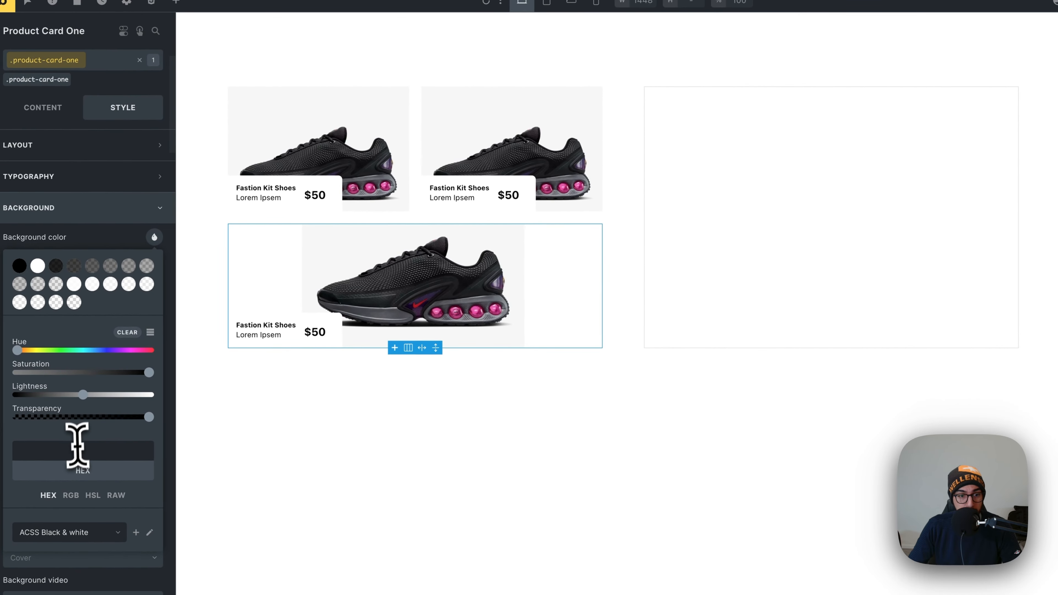
Back in Bricks, set the background color of the .product-card-one class to hex F6F6F6 and collapse the background settings
click(82, 449)
key(ctrl+v)
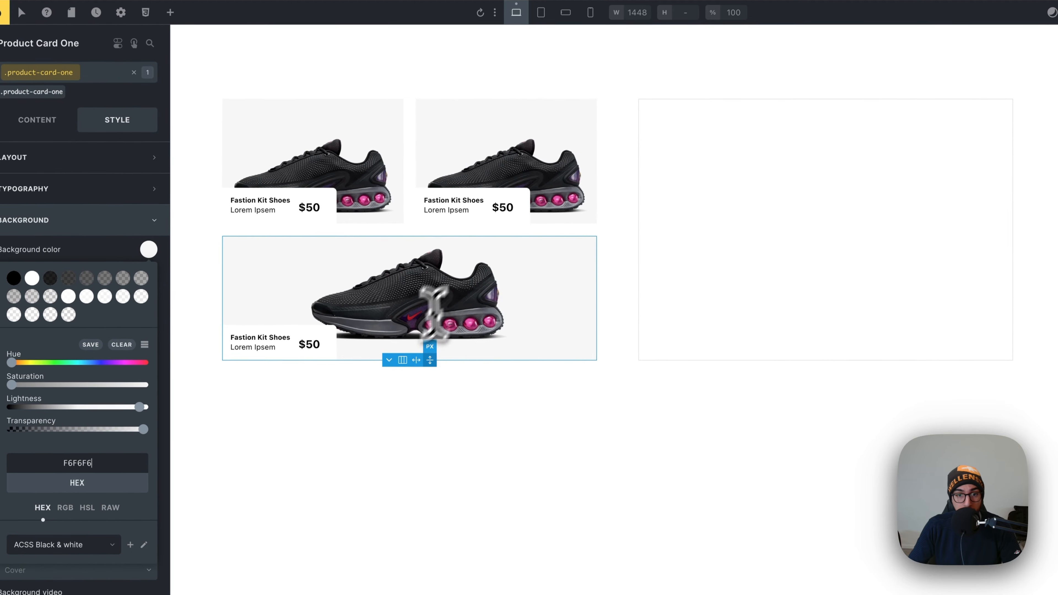
click(102, 233)
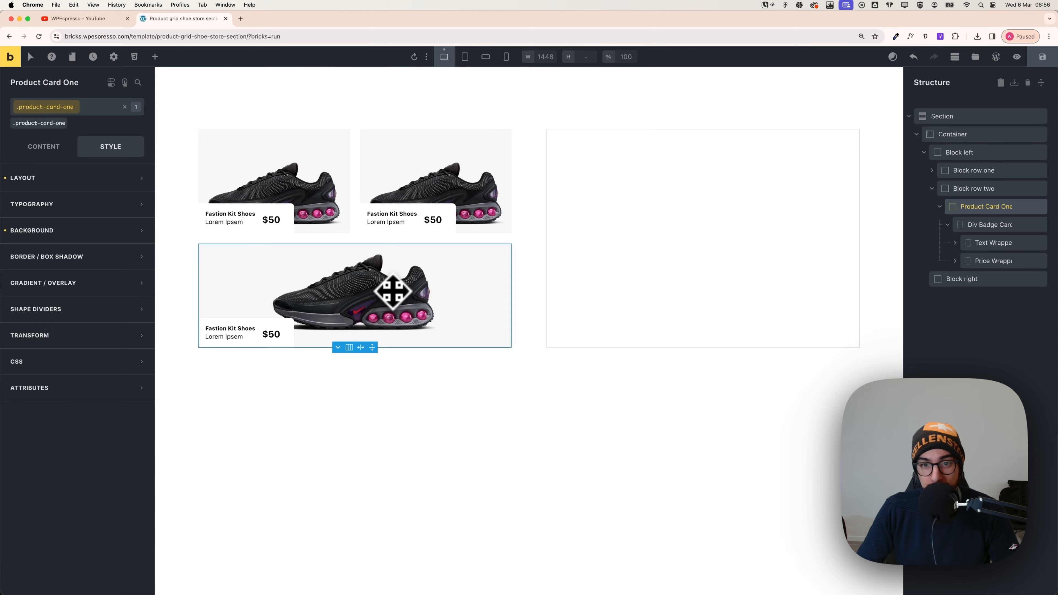
Select the empty Block right, and copy the "Top Quality Shoes In Modest Prices" heading from the Figma design
click(600, 233)
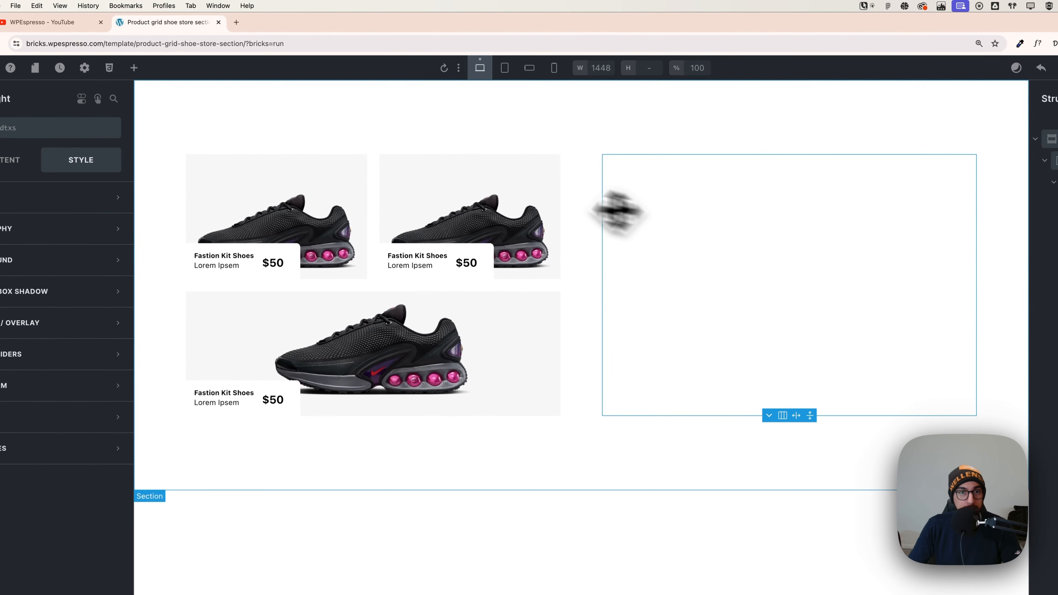
key(super+Tab)
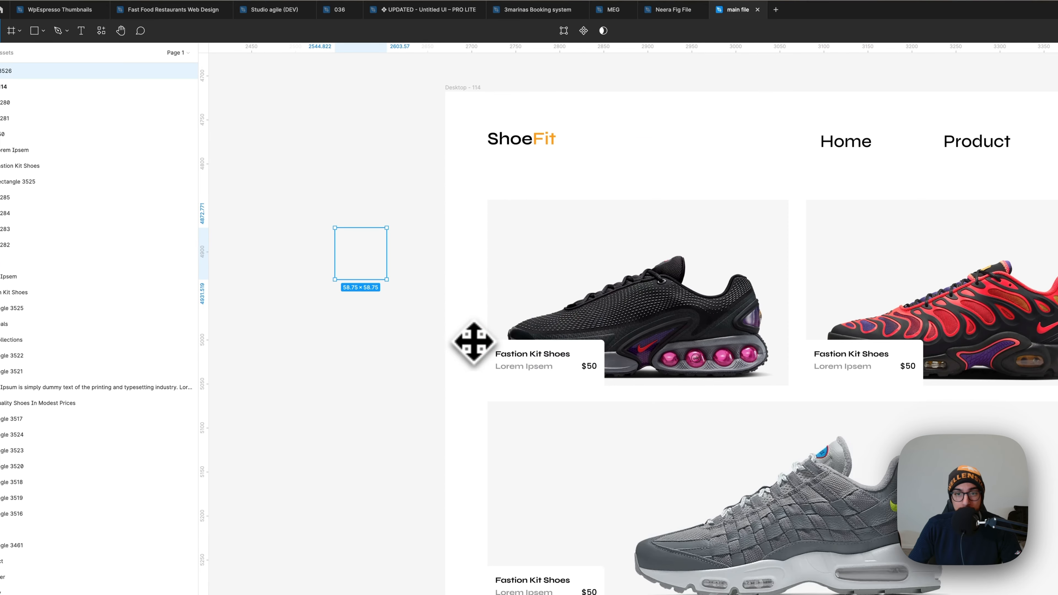
click(415, 308)
scroll(293, 279, down, 6)
scroll(558, 319, up, 4)
double_click(534, 270)
key(super+c)
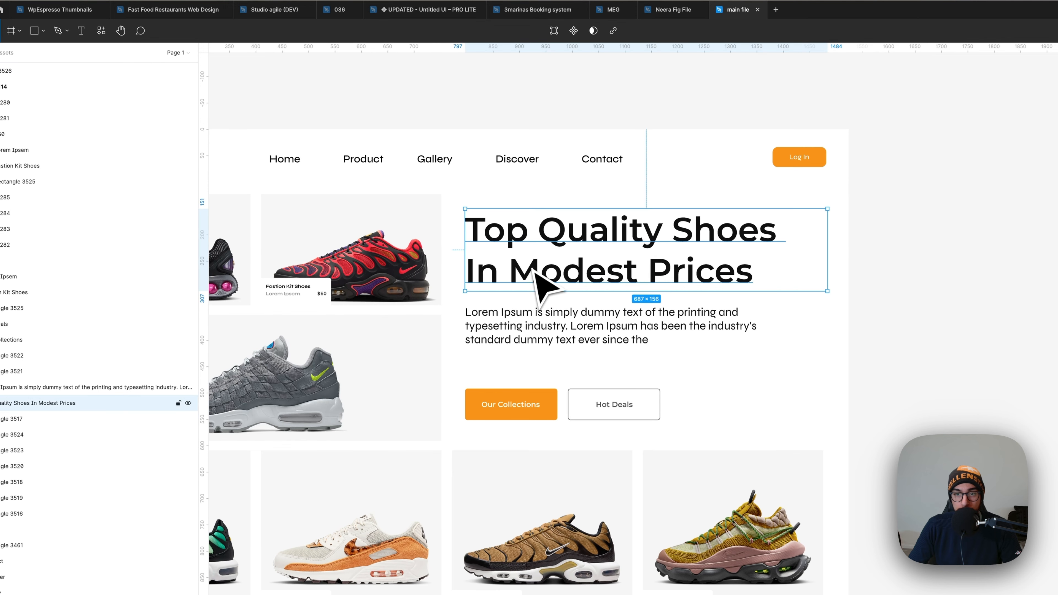
Back in Bricks, add a Heading element and move it inside Block right in the page structure
key(super+Tab)
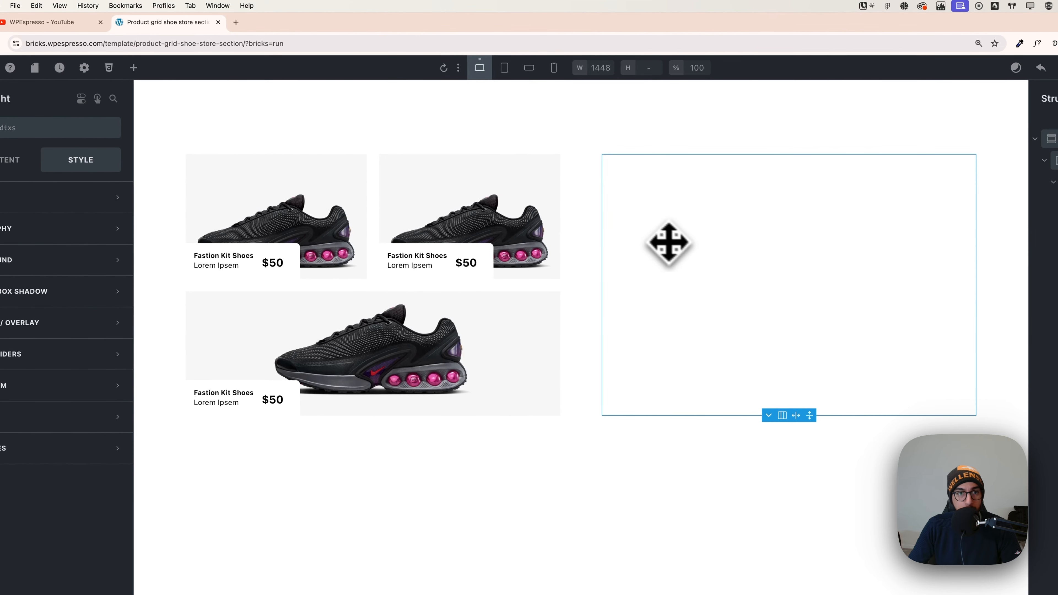
click(135, 60)
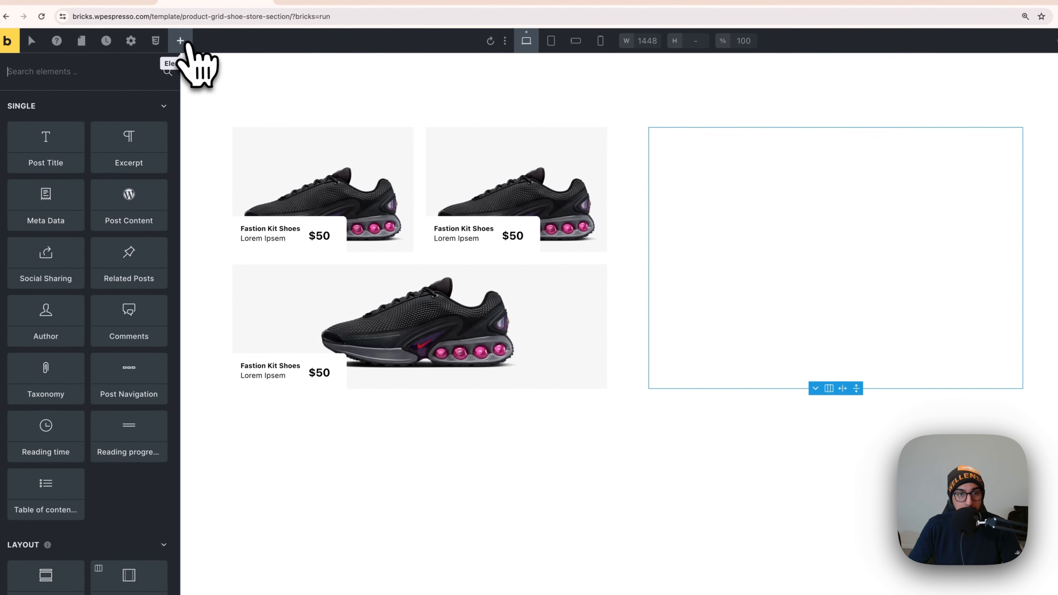
scroll(83, 342, down, 5)
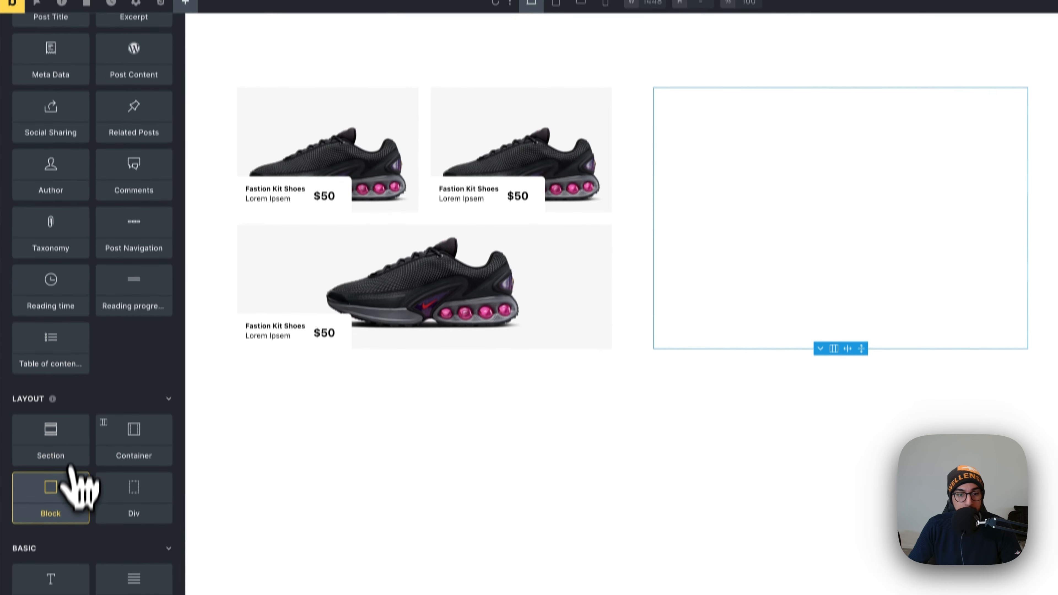
scroll(71, 458, down, 4)
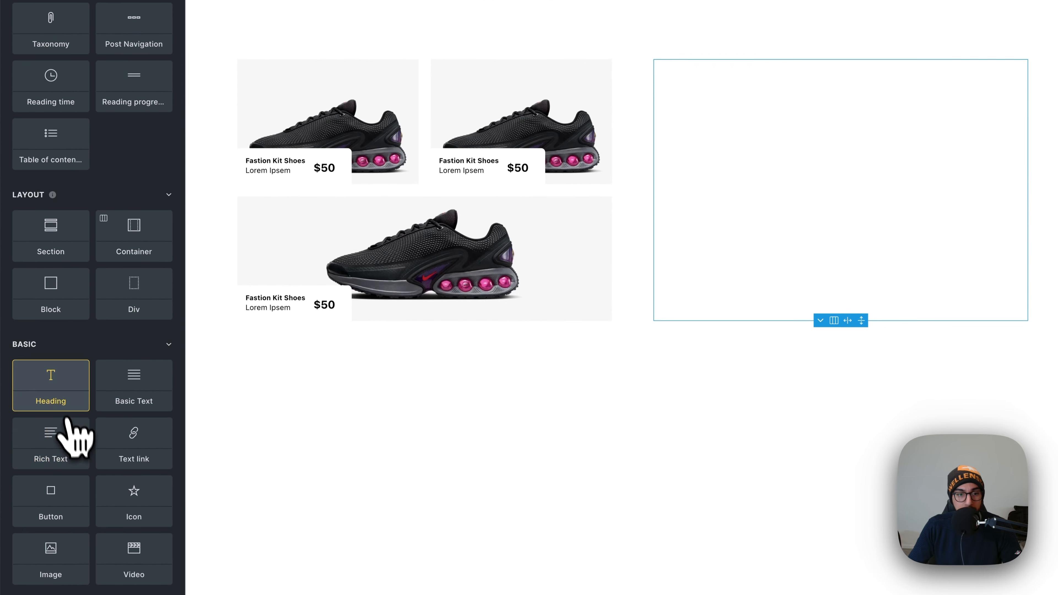
click(72, 411)
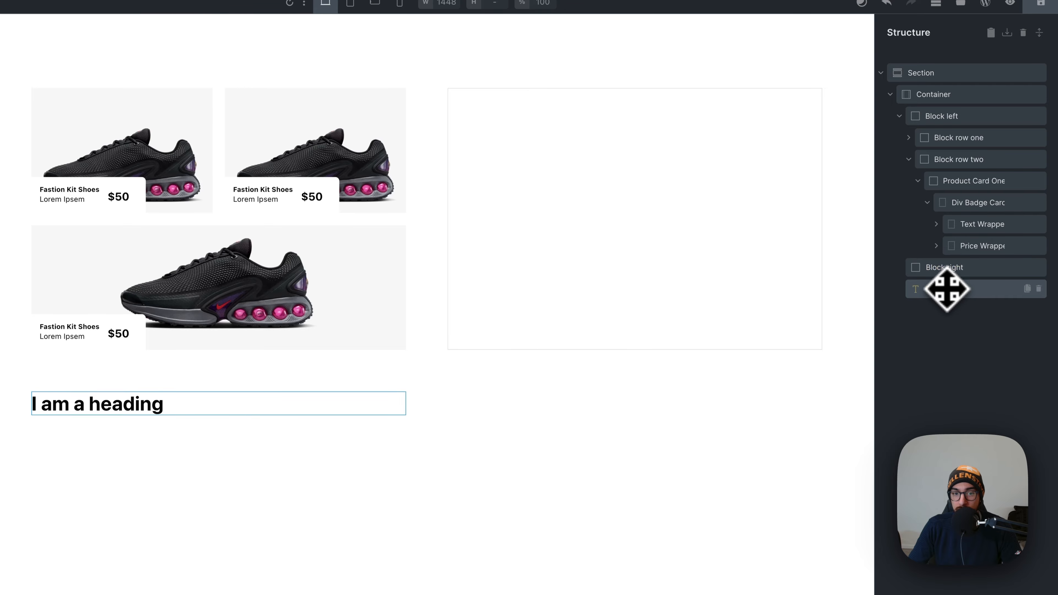
drag(950, 289, 942, 286)
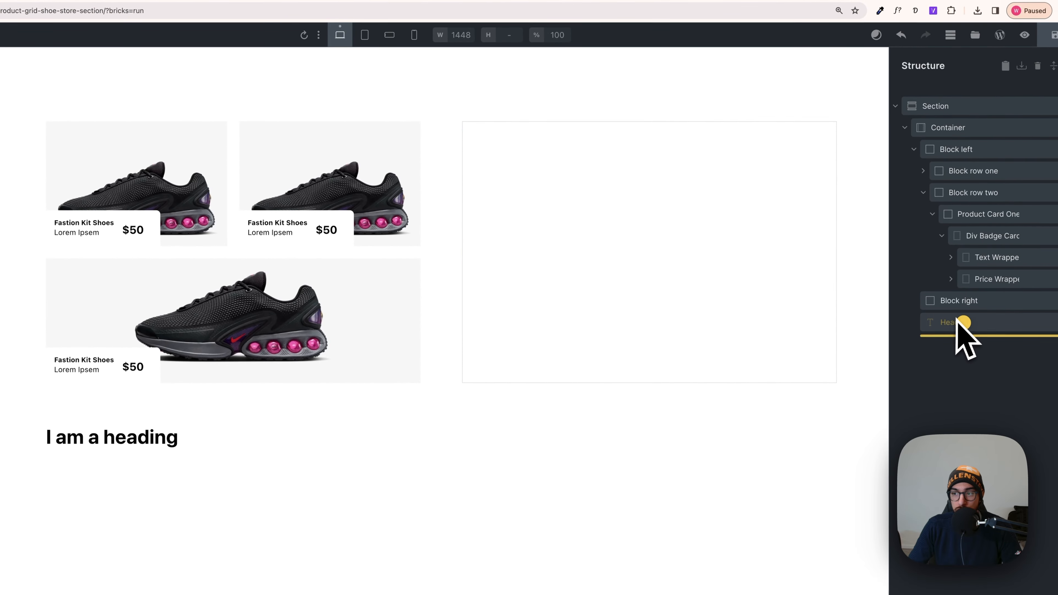
drag(957, 323, 964, 313)
click(966, 301)
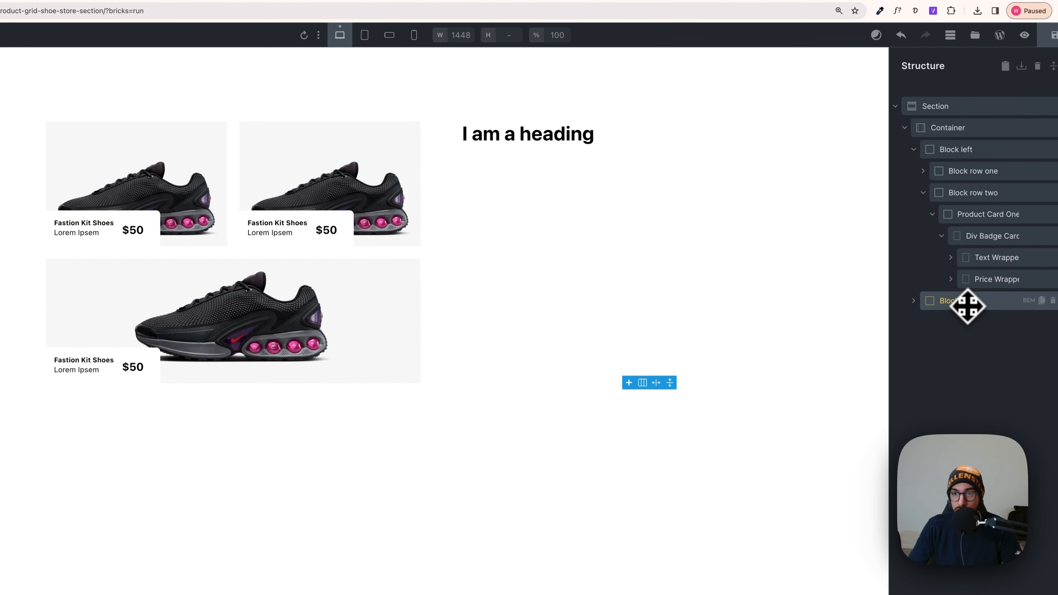
Expand Block right, select its Heading and replace the placeholder with the copied text "Top Quality Shoes In Modest Prices"
click(914, 302)
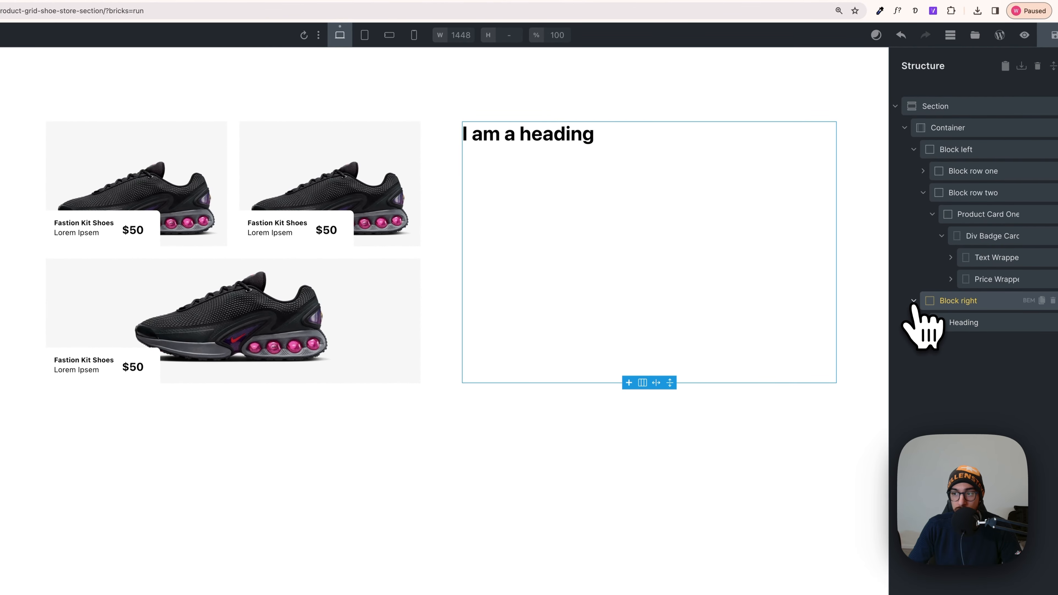
click(960, 328)
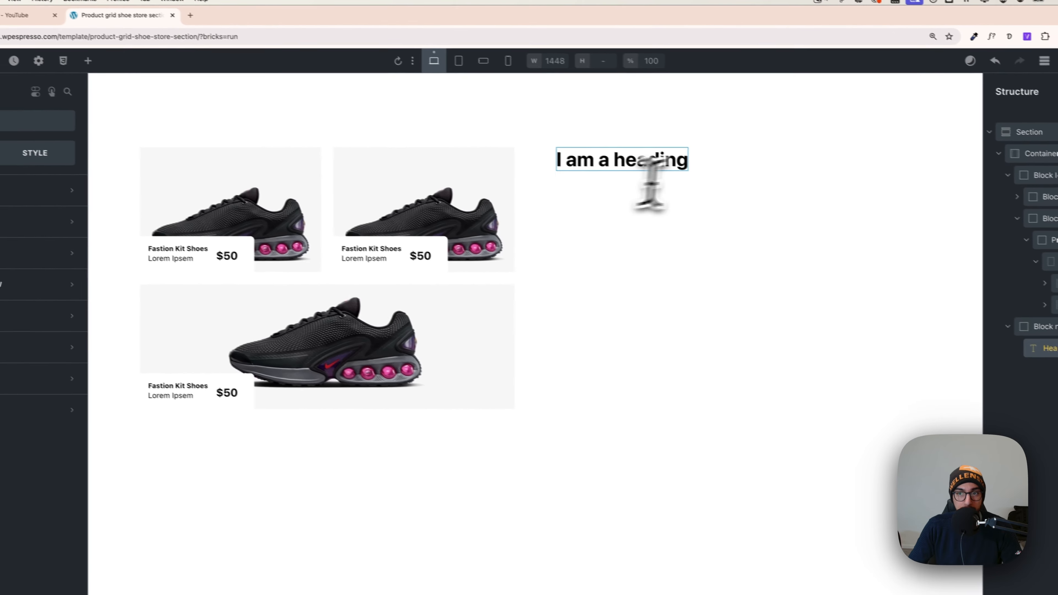
click(63, 144)
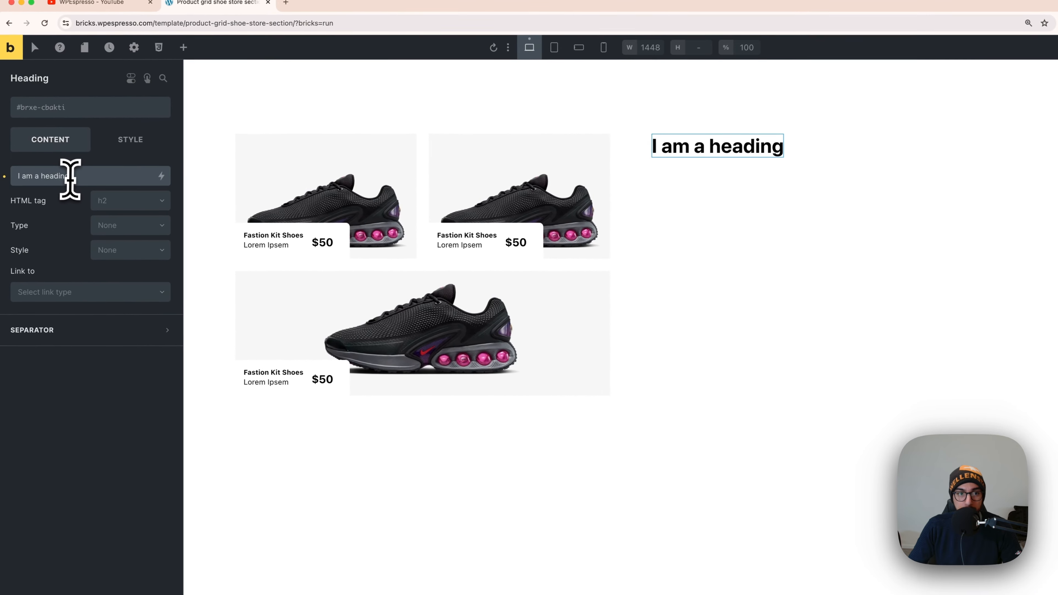
triple_click(70, 178)
key(super+v)
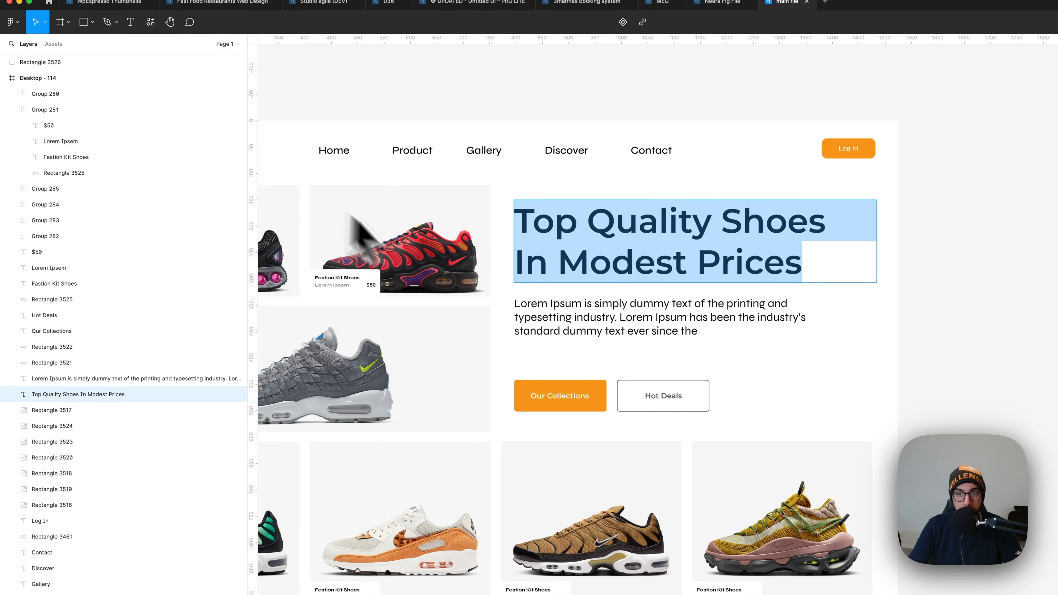
Copy the Lorem Ipsum paragraph below the heading in the Figma design and reselect the Heading in Bricks
double_click(543, 305)
key(super+c)
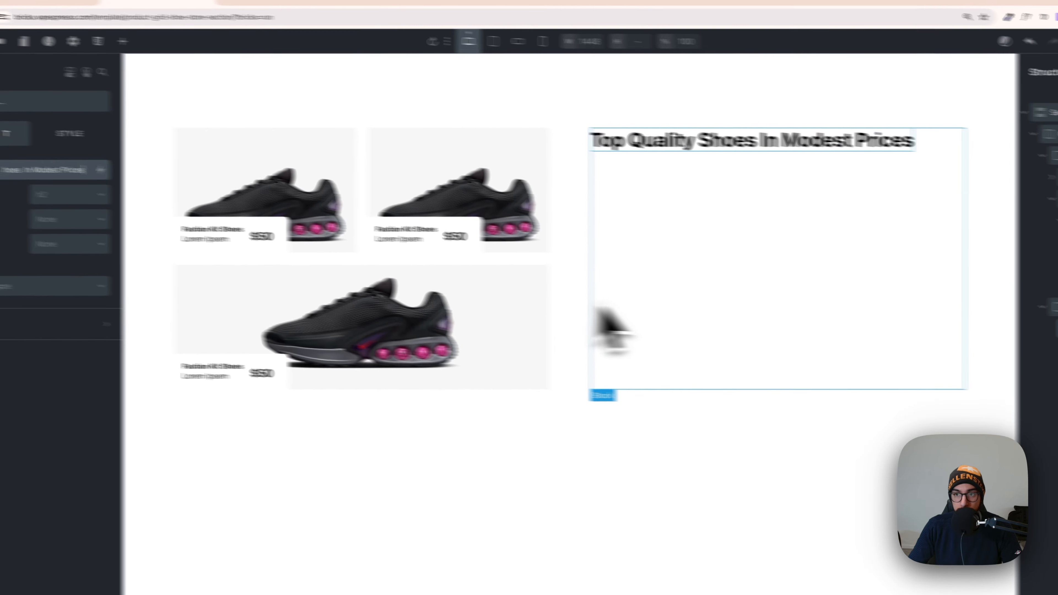
click(971, 312)
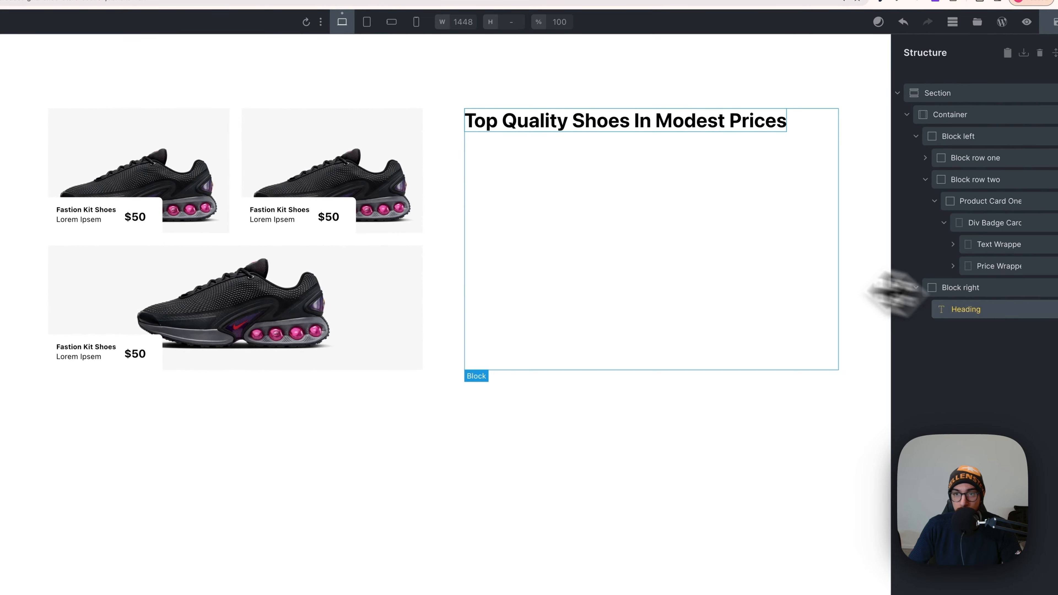
Add a Basic Text element below the heading and replace its placeholder with the copied Lorem Ipsum paragraph
click(185, 34)
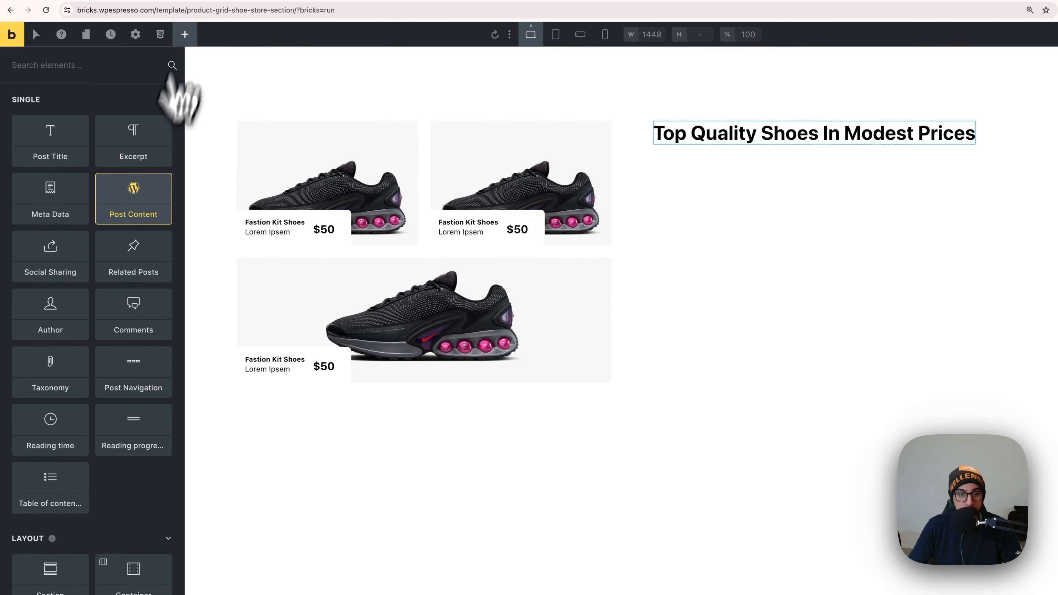
scroll(141, 458, down, 6)
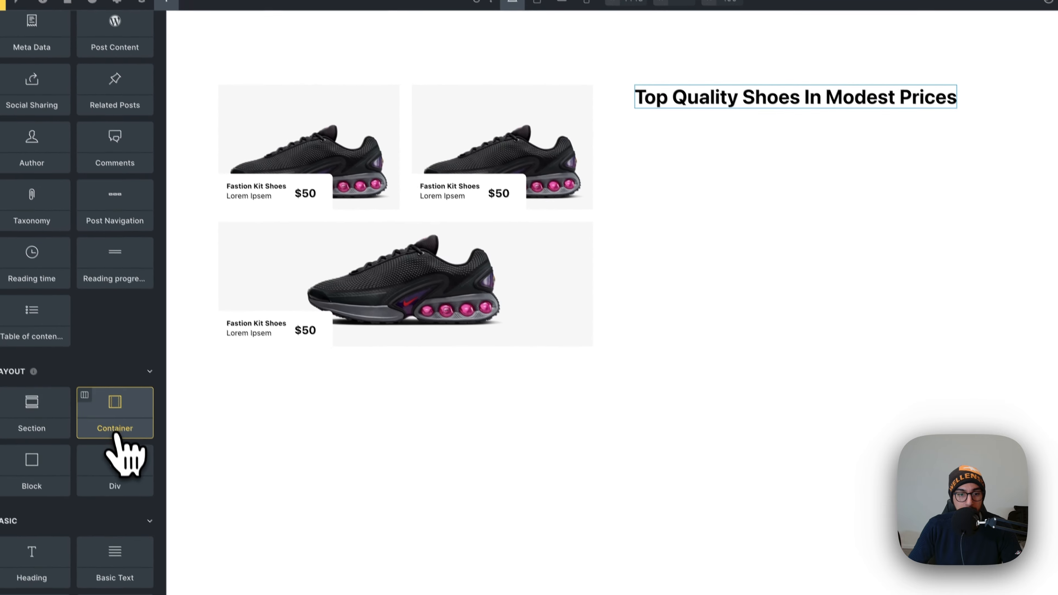
drag(125, 408, 710, 178)
click(642, 167)
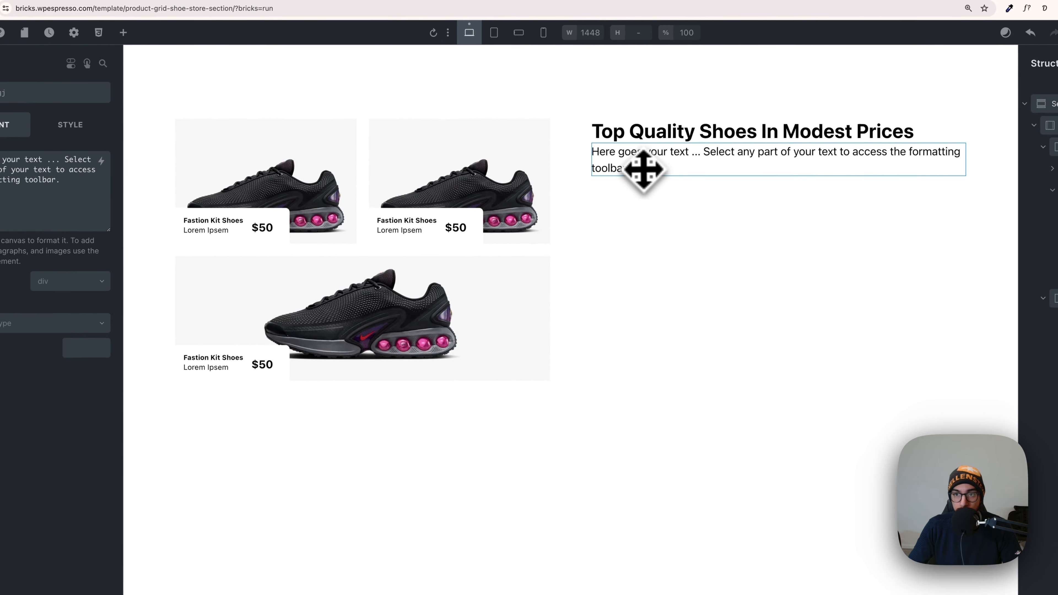
drag(121, 182, 14, 144)
key(super+v)
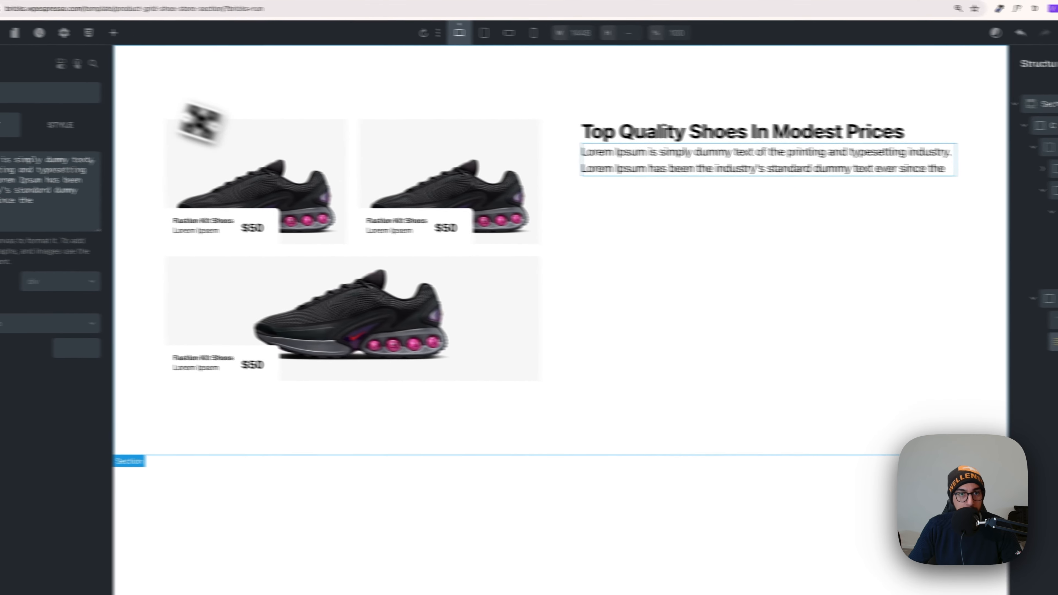
Add a Div below the Basic Text in Block right and rename it "button wrapper"
click(173, 38)
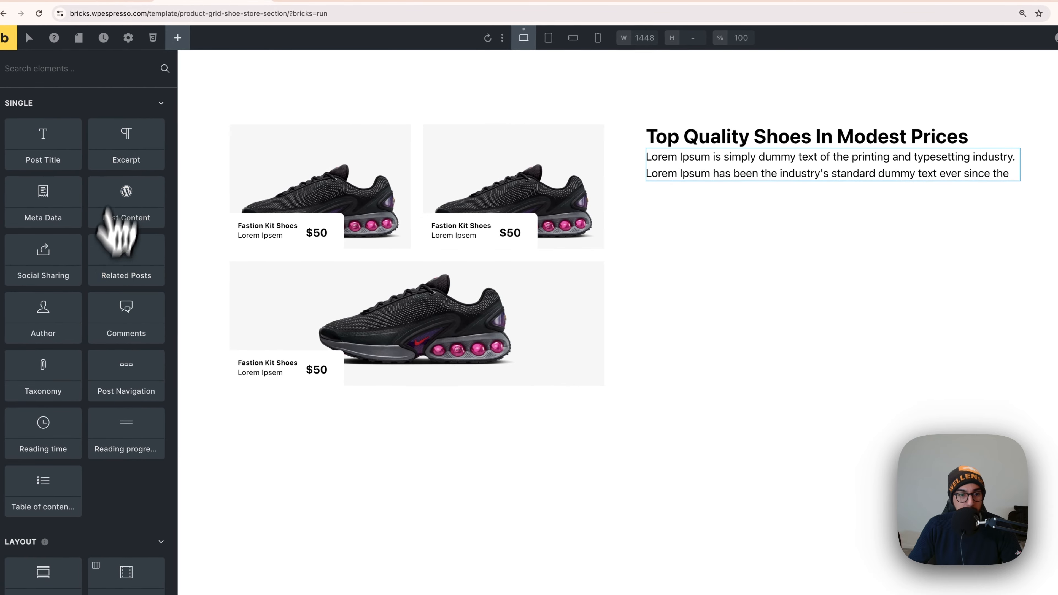
scroll(101, 371, down, 3)
scroll(101, 371, down, 2)
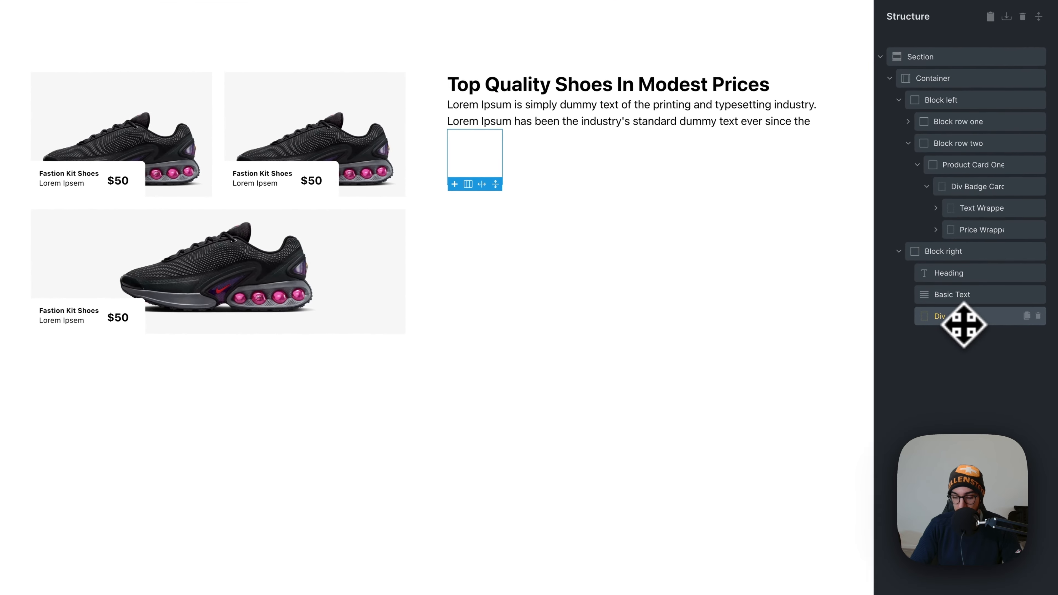
double_click(962, 322)
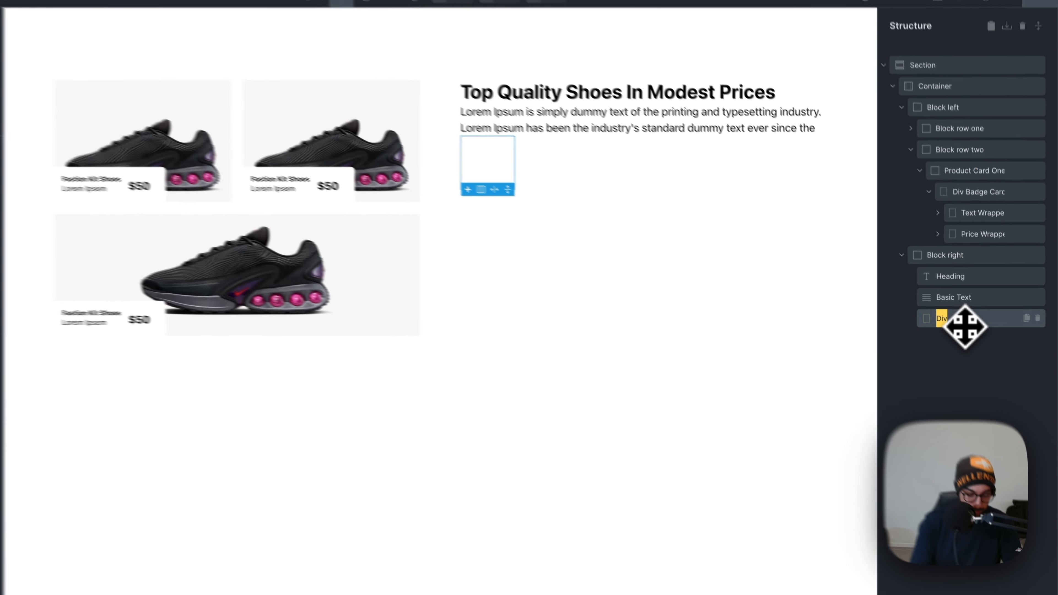
text(button wrapper)
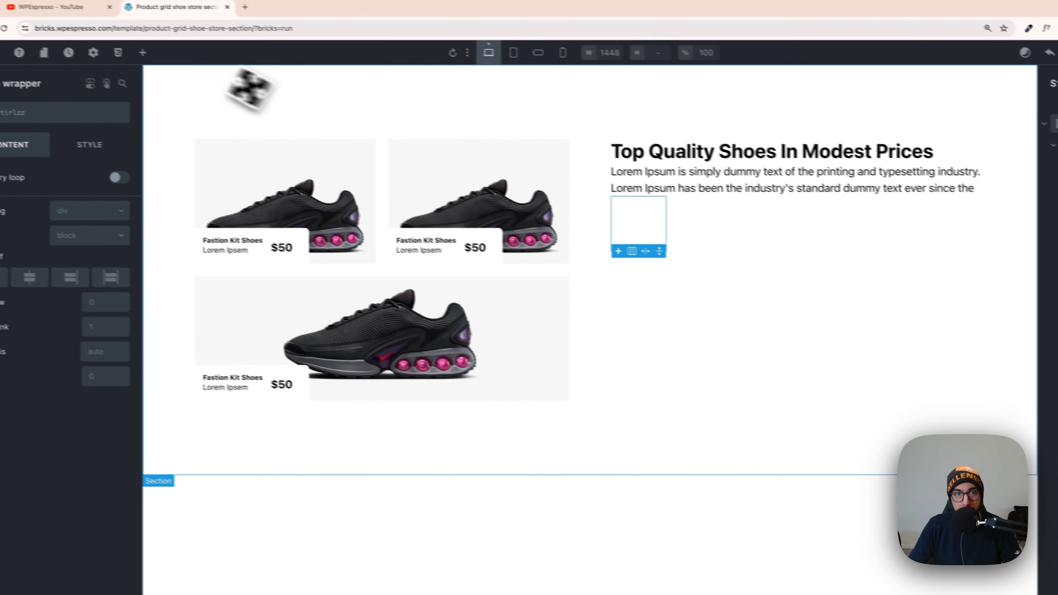
Add a Button element inside the button wrapper
click(143, 52)
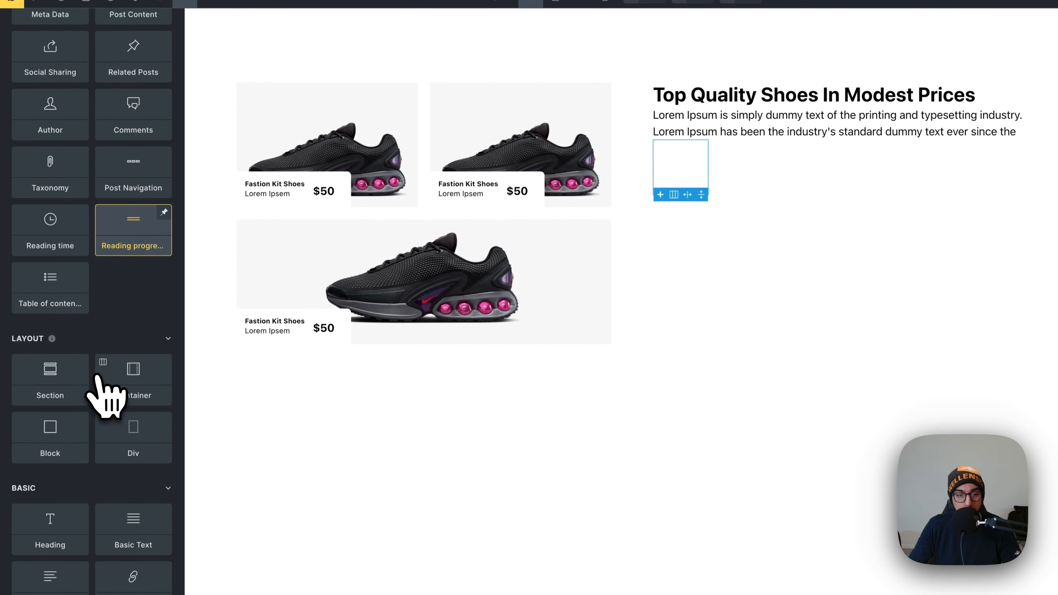
scroll(106, 396, down, 5)
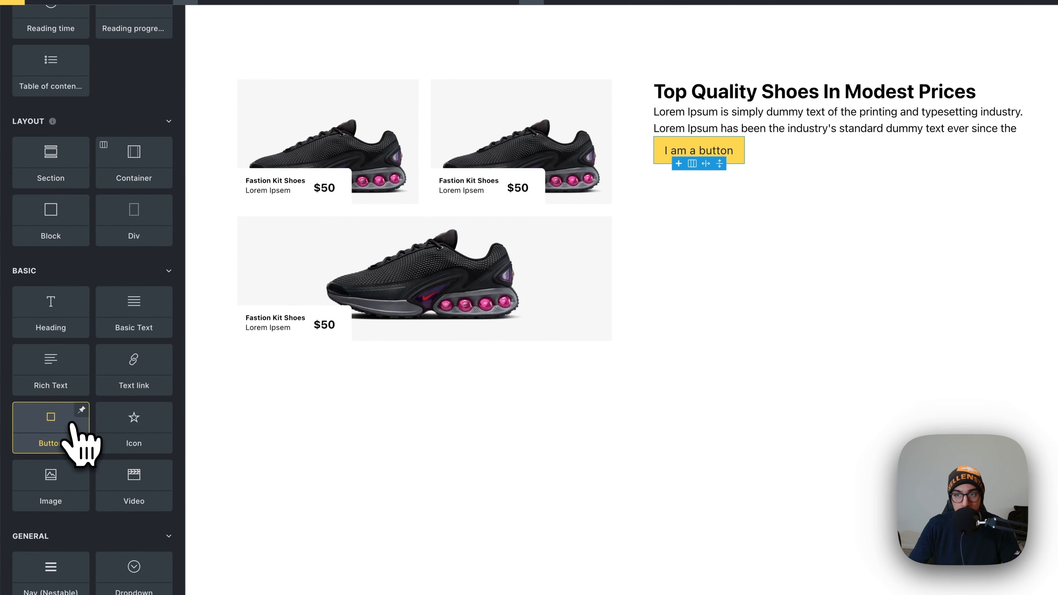
drag(78, 434, 364, 321)
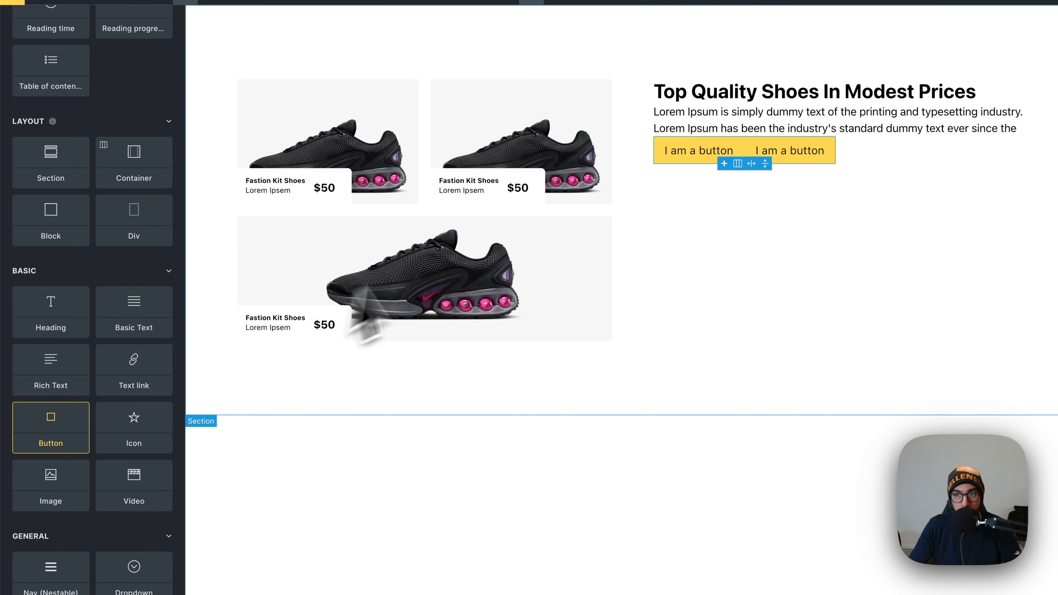
key(super+z)
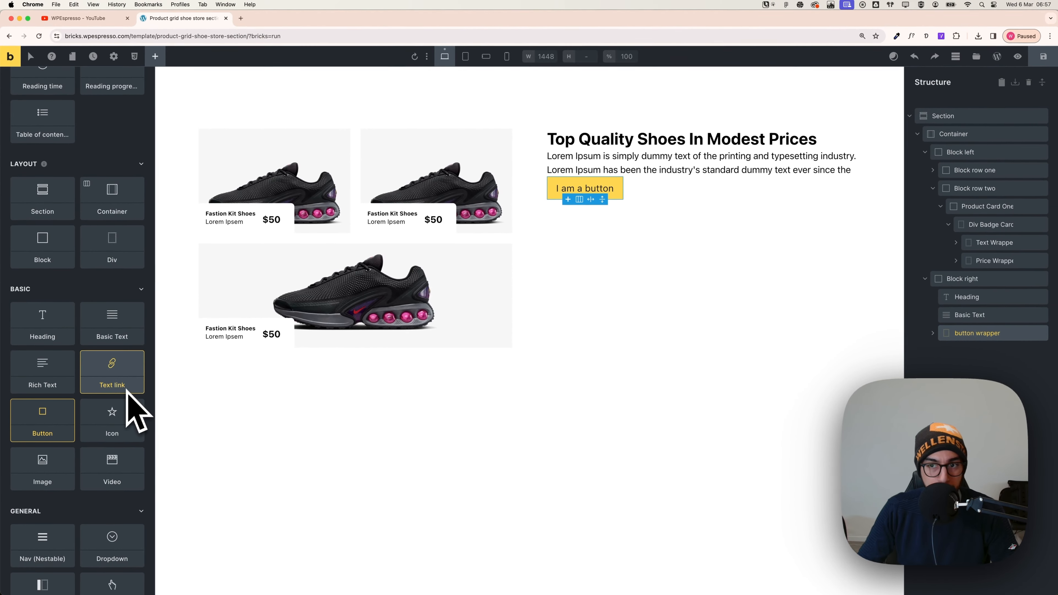
scroll(50, 426, down, 2)
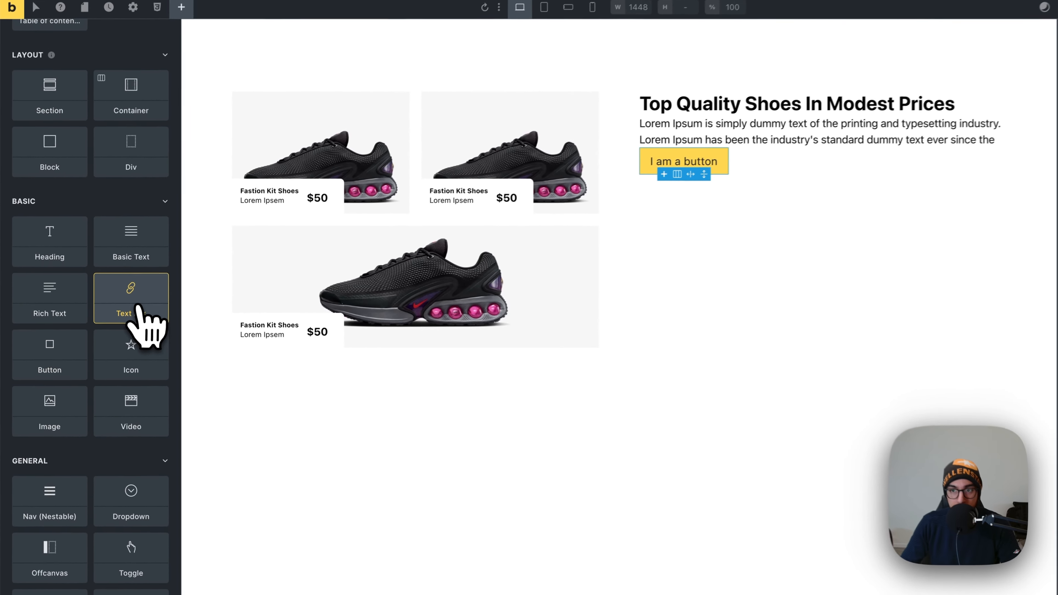
click(119, 319)
key(super+z)
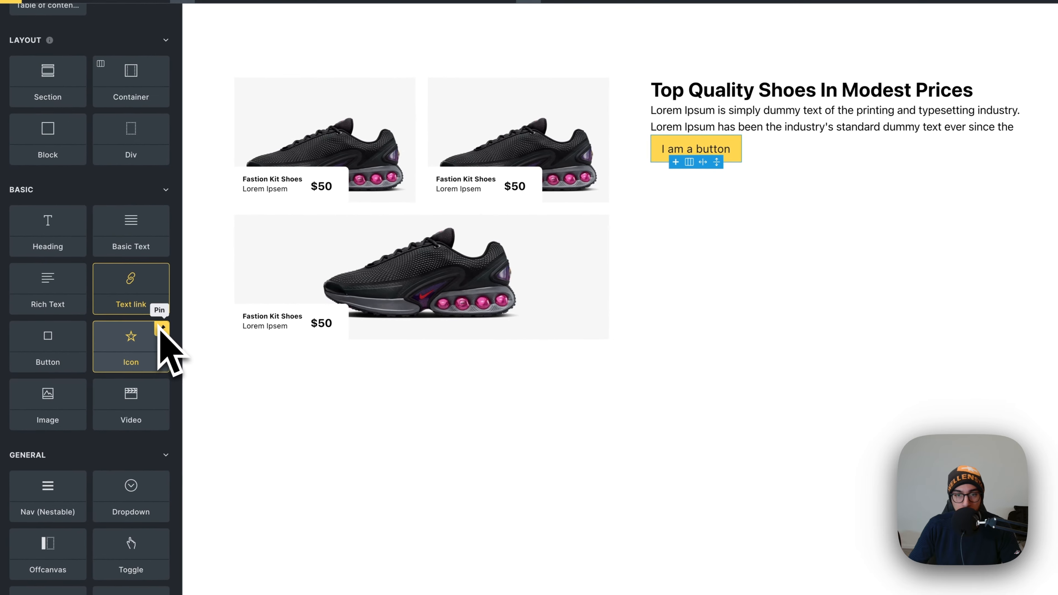
Add a second Button element beside the first one in the button wrapper
click(77, 347)
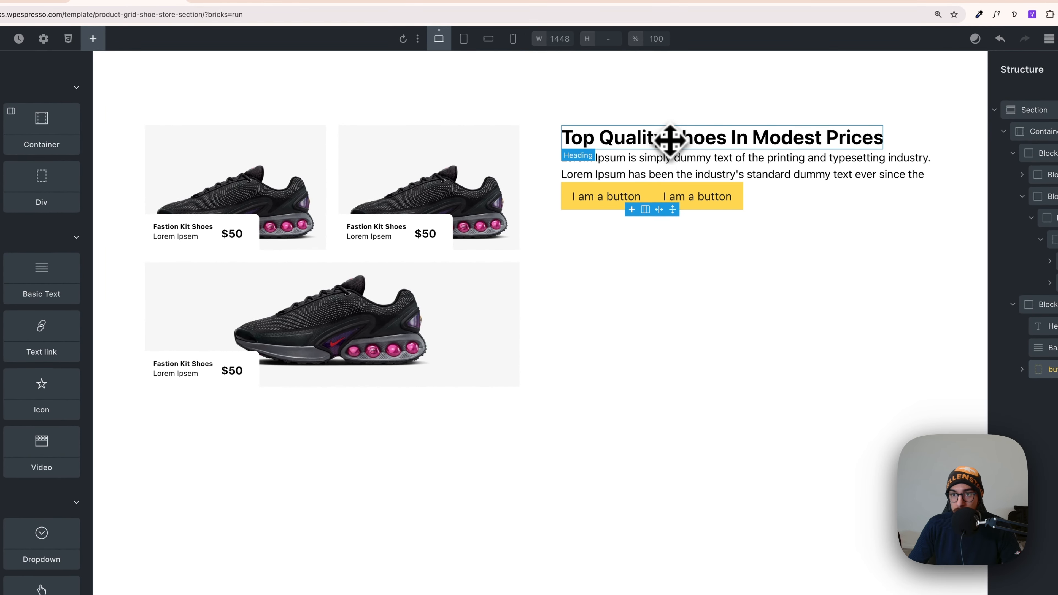
Select the "Top Quality Shoes In Modest Prices" heading and set its typography font size to the Automatic.css XXL text variable
click(669, 140)
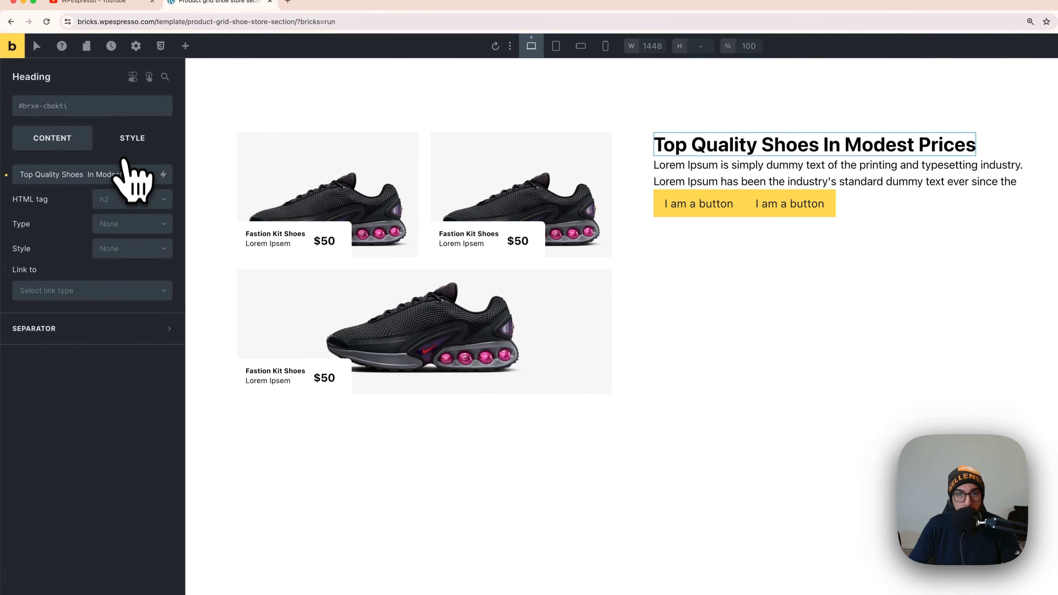
click(121, 144)
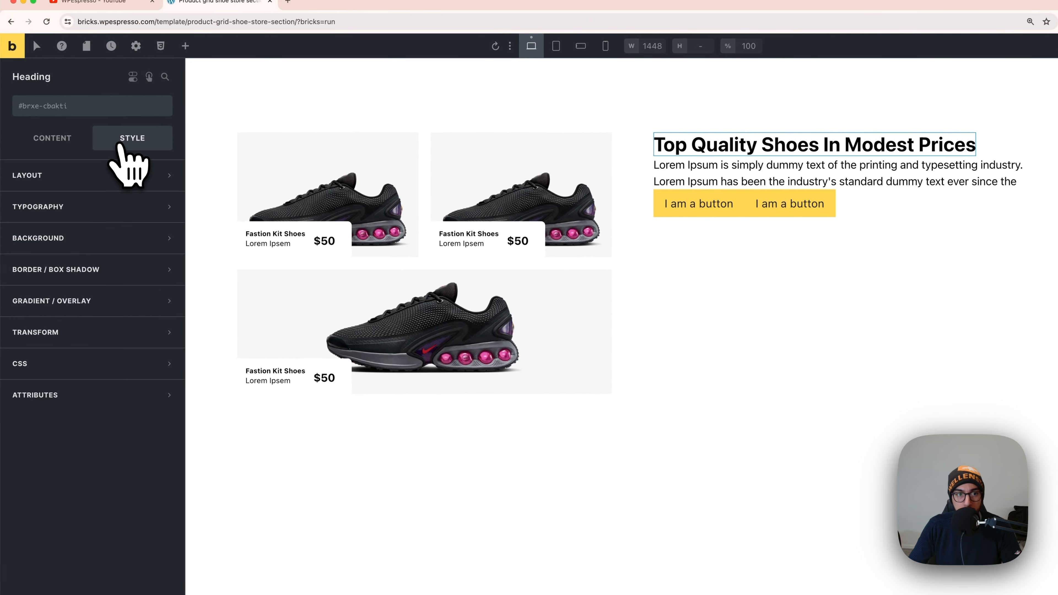
click(111, 207)
right_click(148, 265)
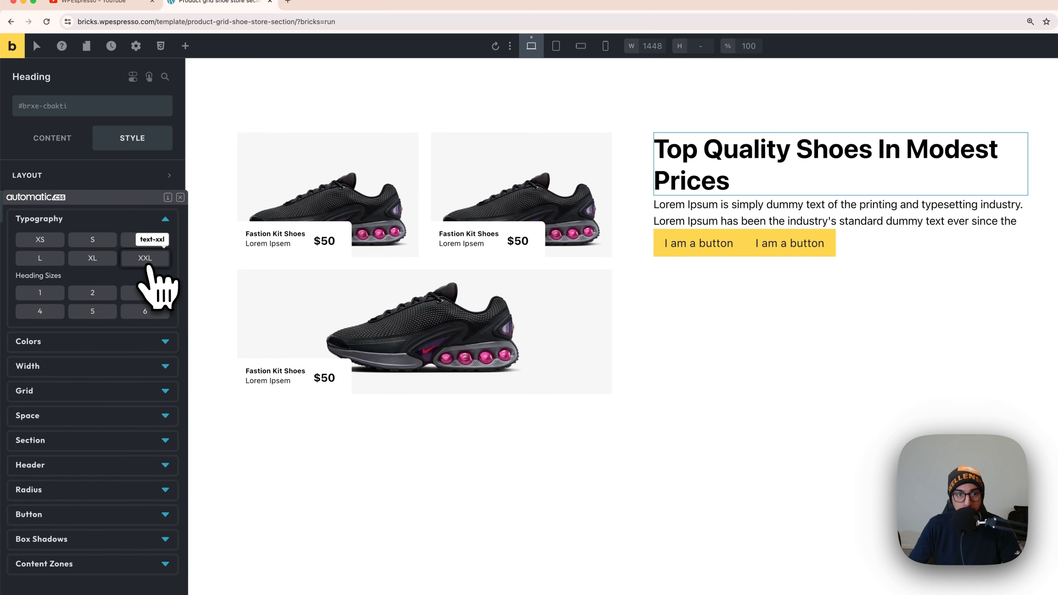
click(148, 265)
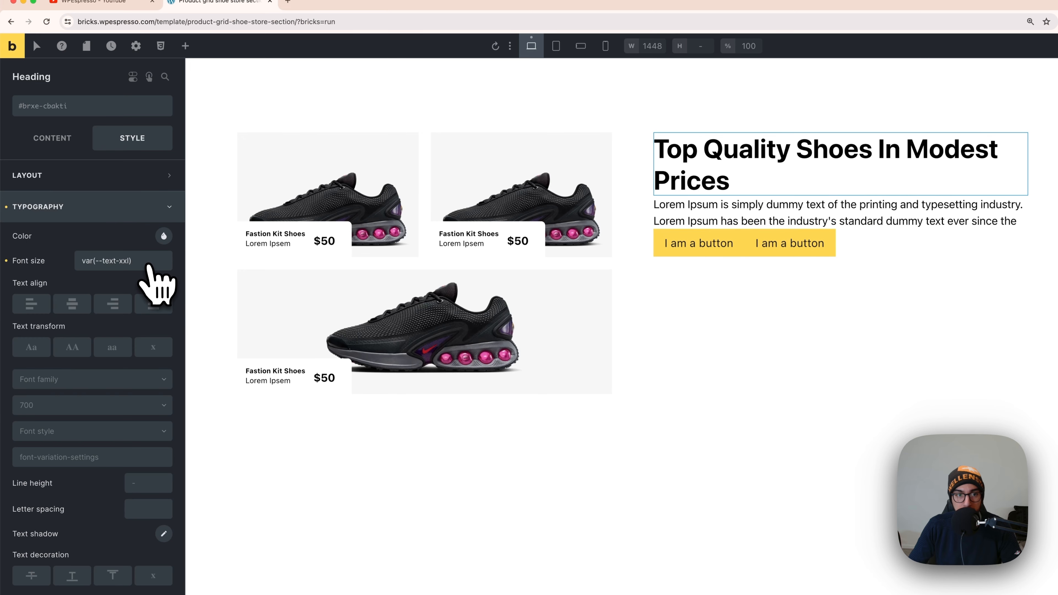
Wrap the heading's font size in a calc expression, trying a multiplier of 2 before setting it to calc(var(--text-xxl)*1.5)
click(86, 263)
text(calc()
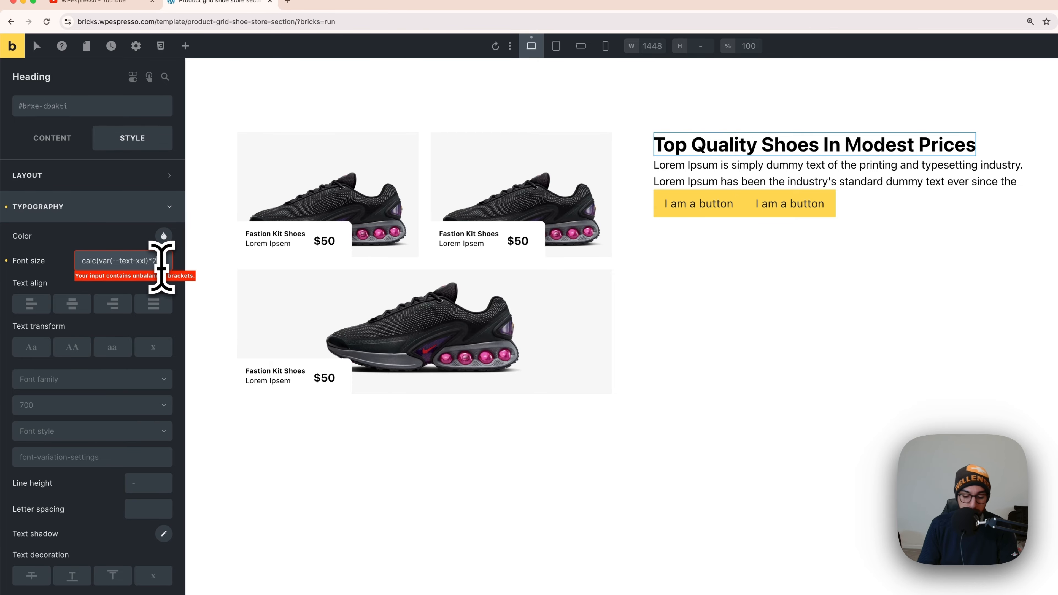
text())
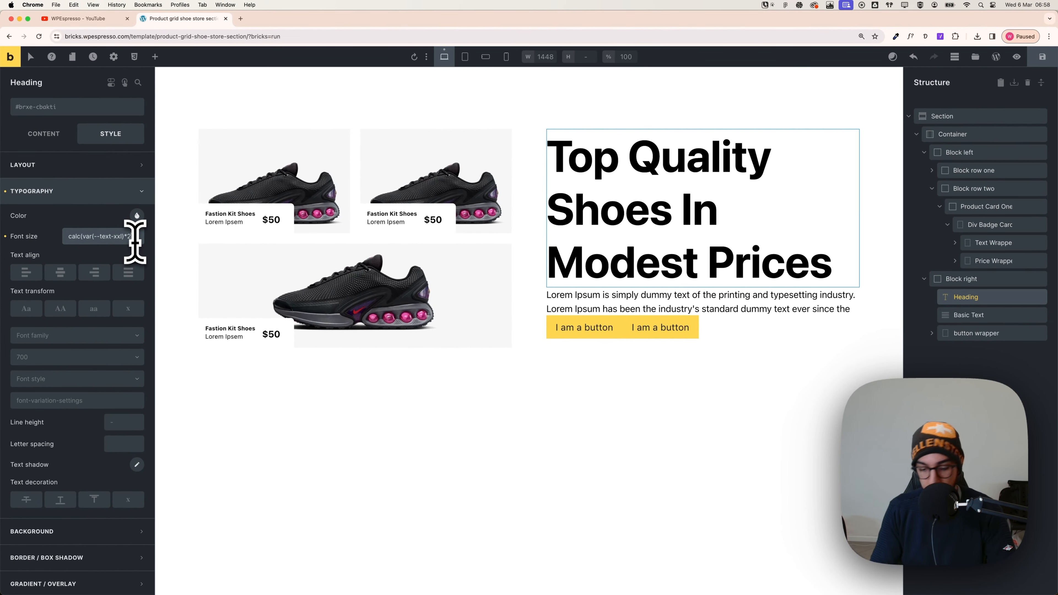
key(BackSpace)
text(1.5)
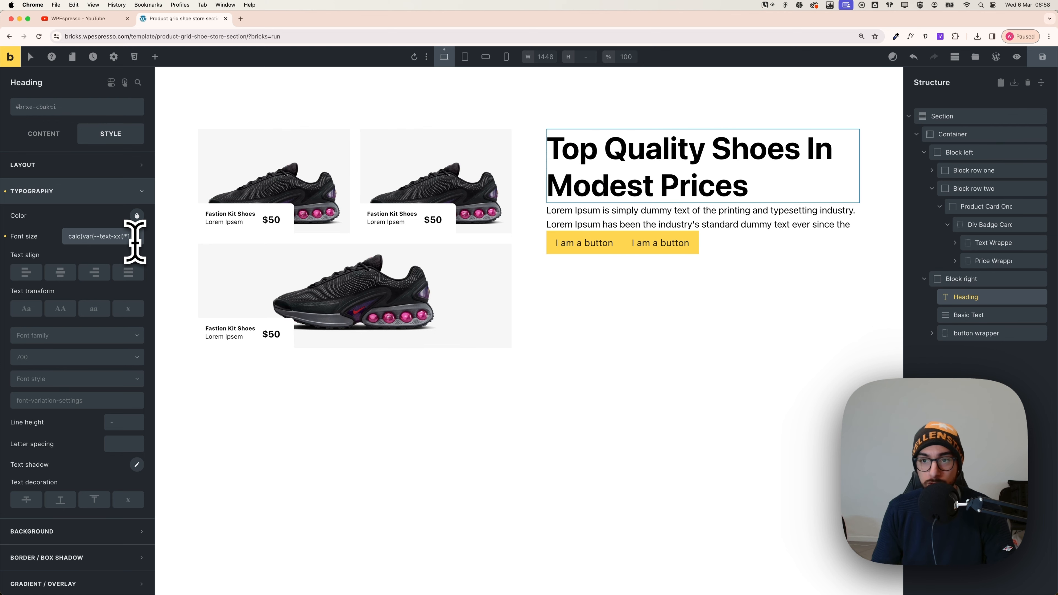
Set the heading's font size to calc(var(--text-xxl) * 1.3) and compare the section with the Figma design
key(BackSpace)
text(4)
key(BackSpace)
text(3)
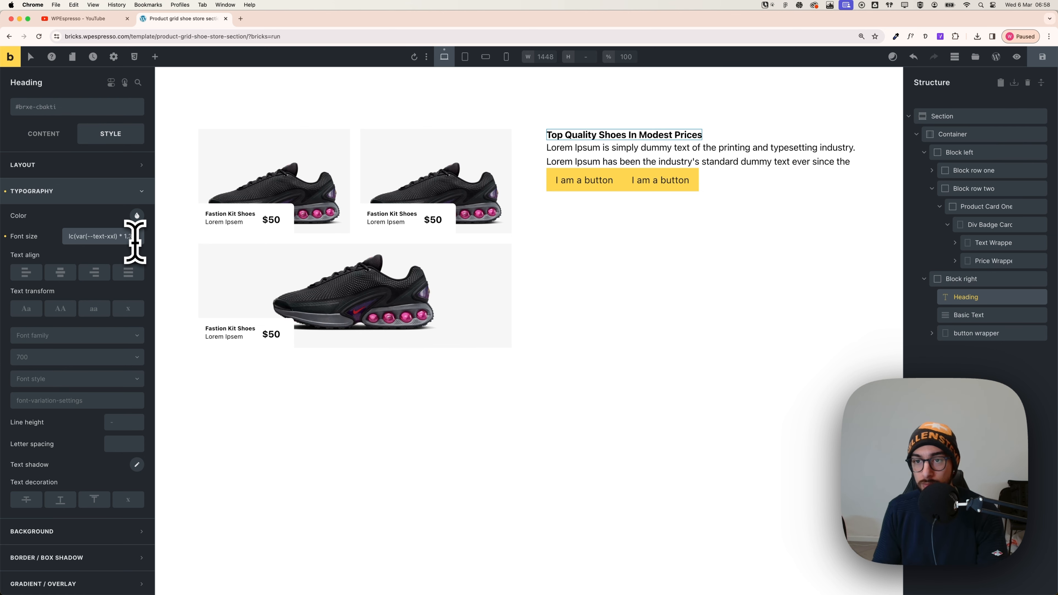
key(BackSpace)
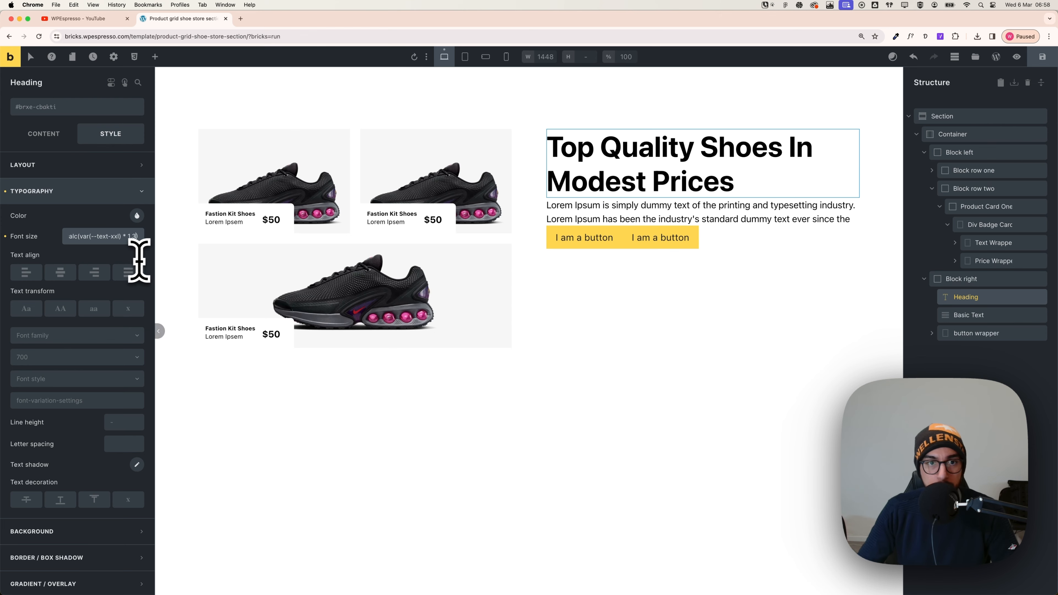
key(super+Tab)
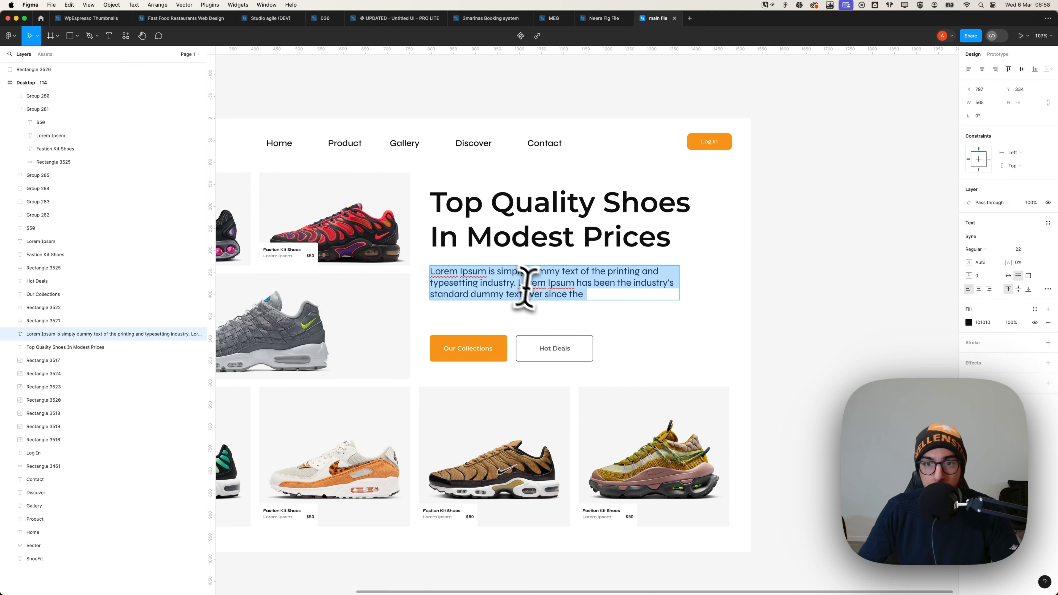
key(super+Tab)
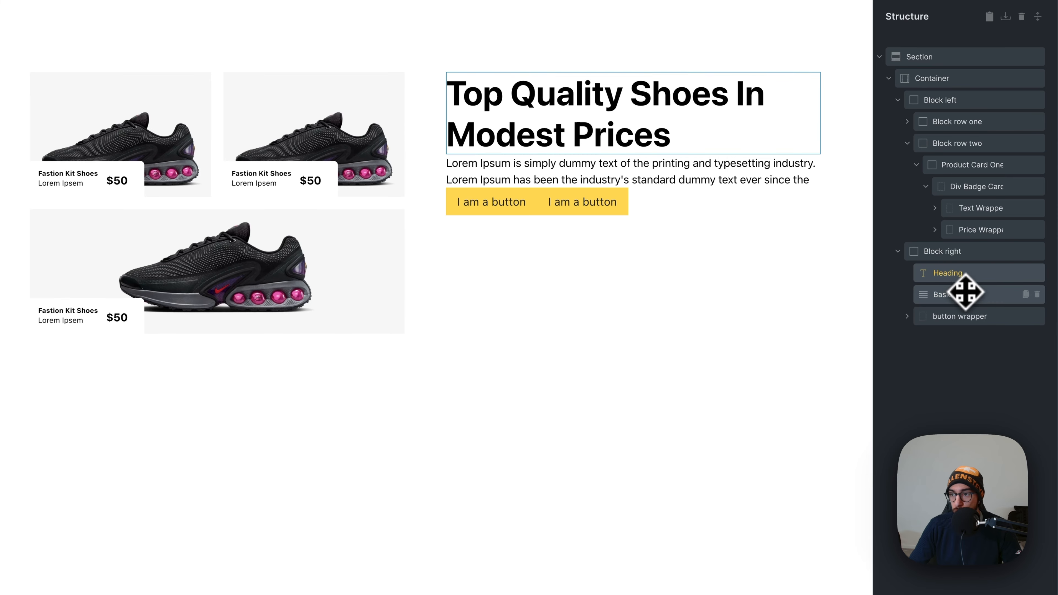
Wrap the heading in a Div and rename that Div "text wrapper"
right_click(951, 277)
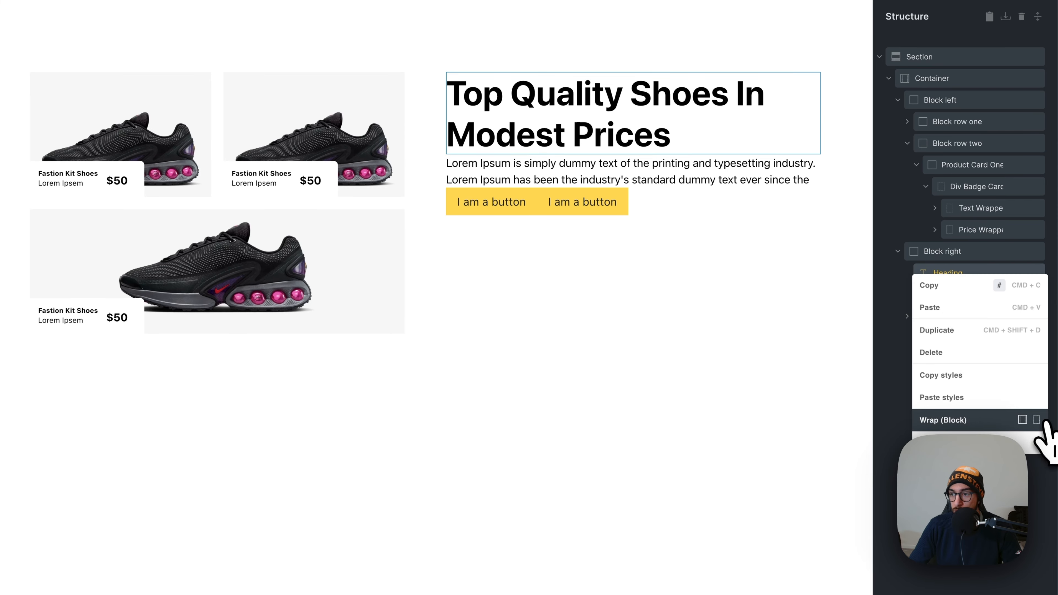
click(1037, 420)
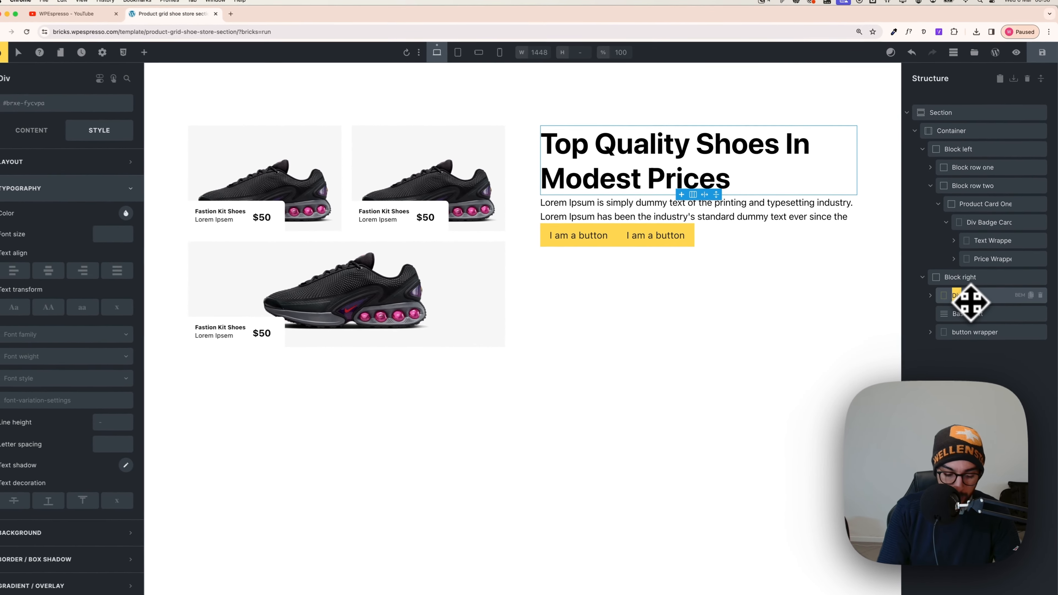
text(text)
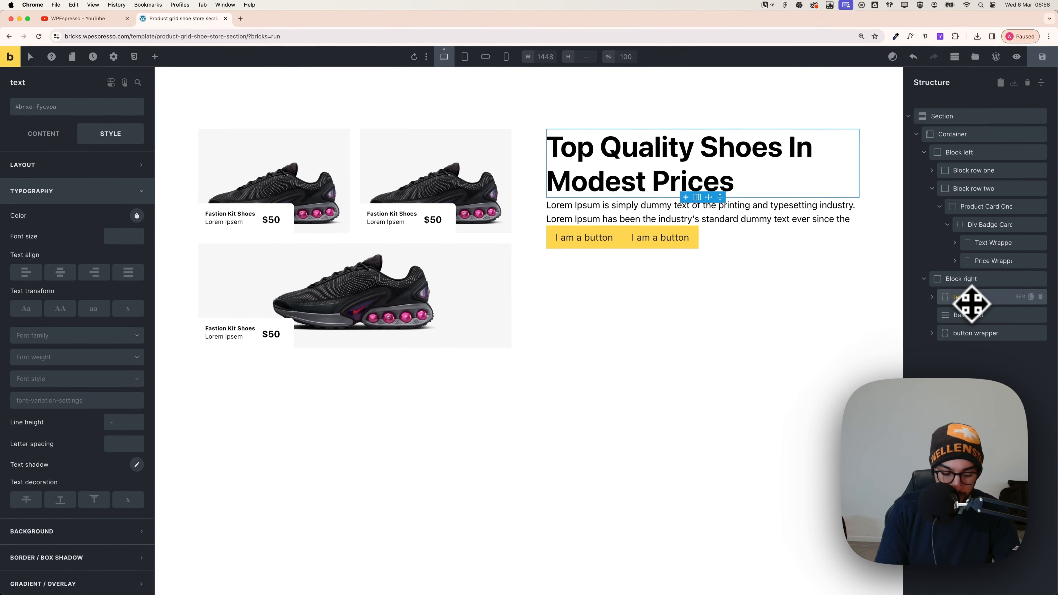
text( wrapper)
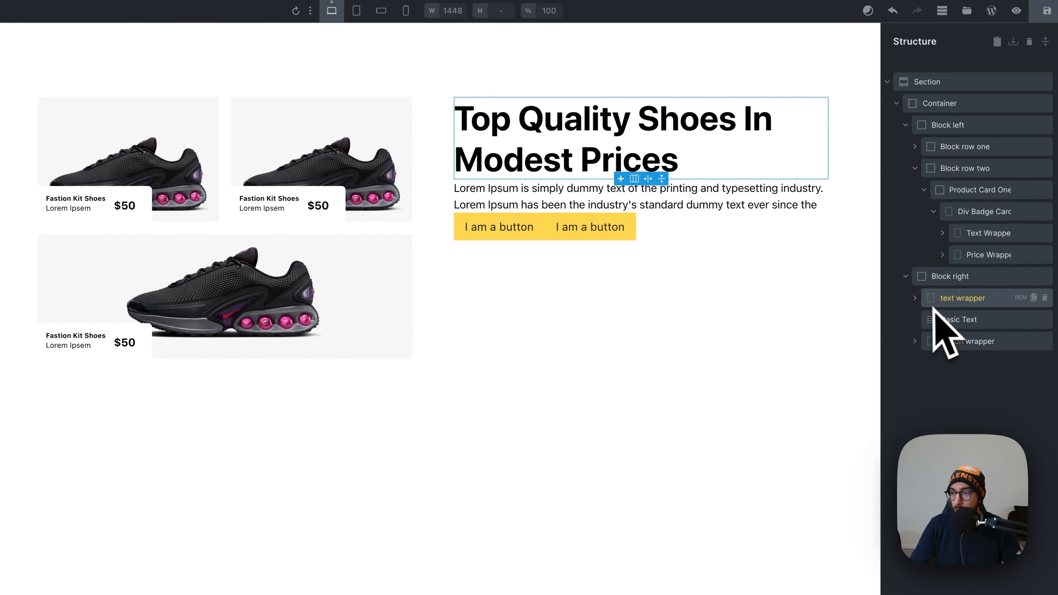
Move the Basic Text element into the text wrapper beneath the heading and collapse the wrapper in the structure
click(915, 298)
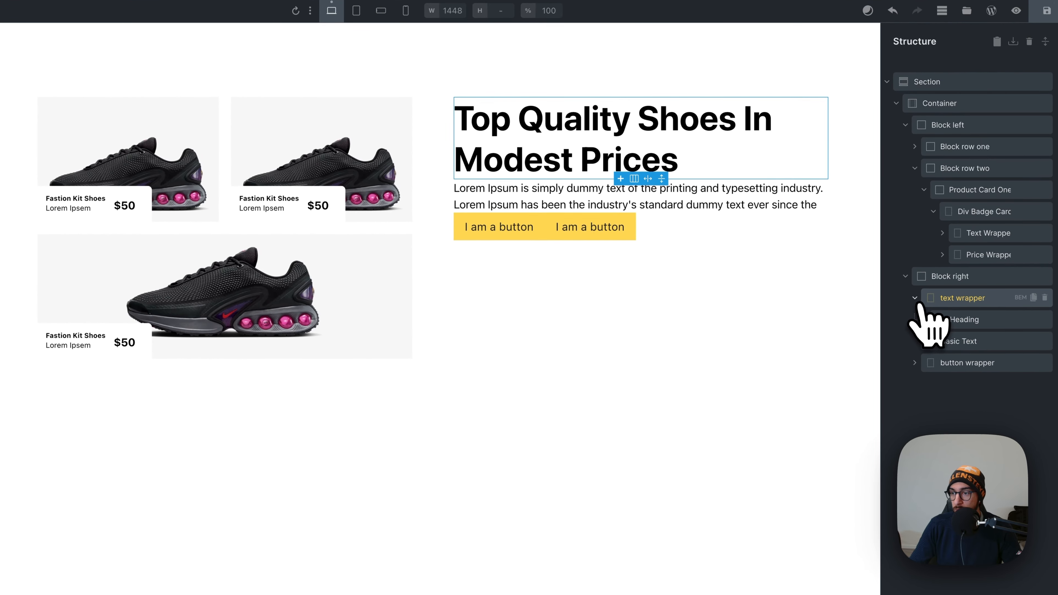
drag(954, 344, 971, 339)
click(916, 300)
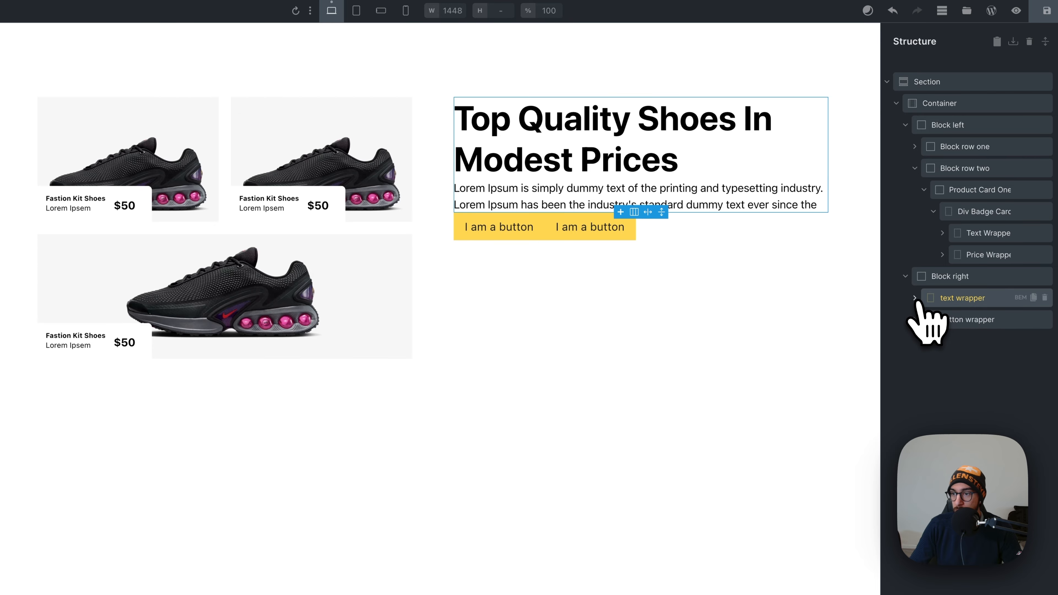
Center Block right's content along the main axis and set its row gap to the Automatic.css XL space variable
click(951, 279)
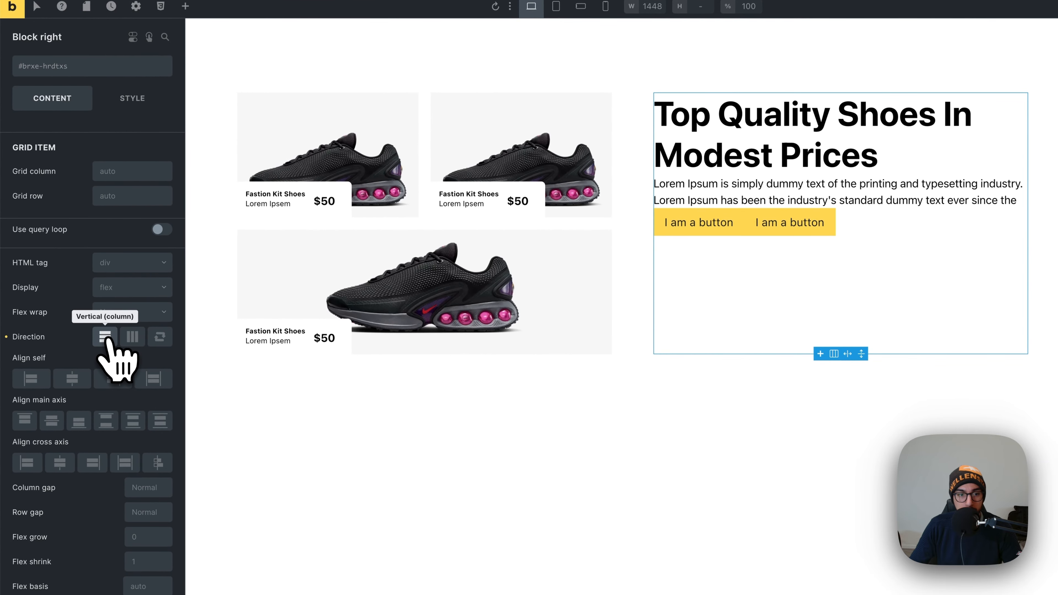
click(51, 421)
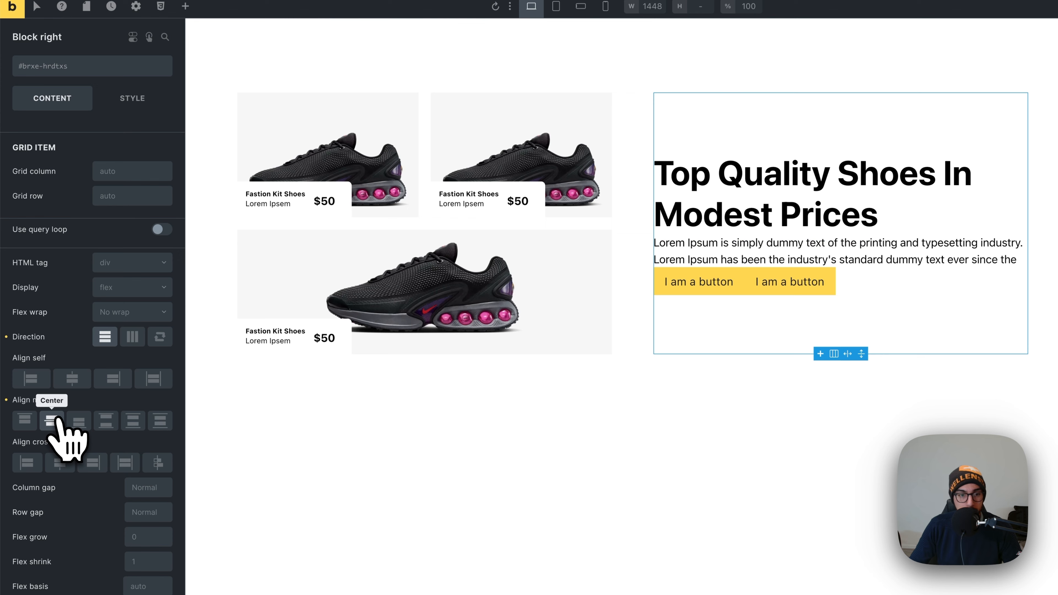
right_click(146, 510)
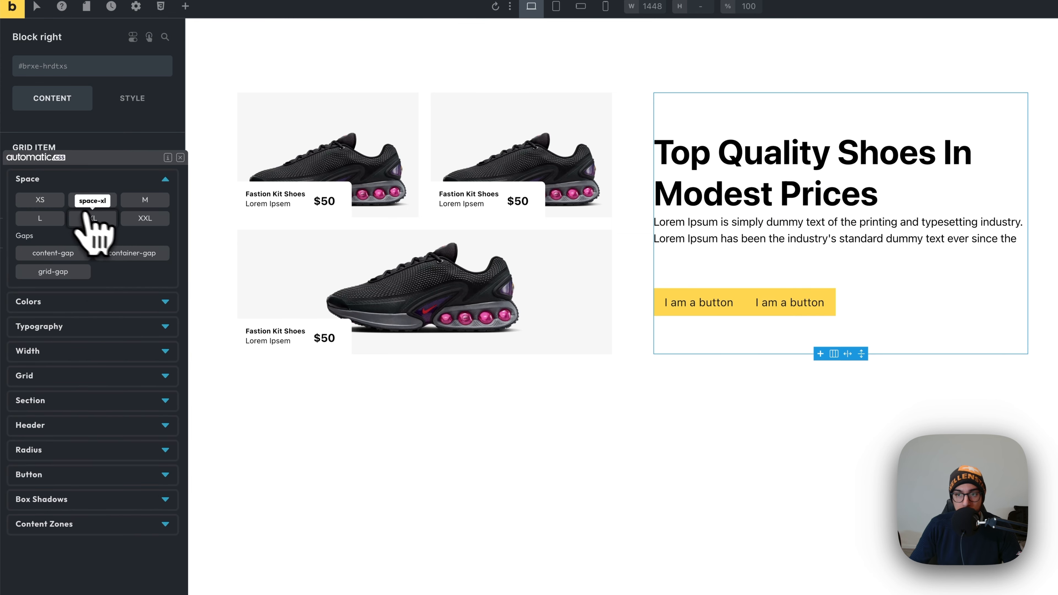
click(100, 220)
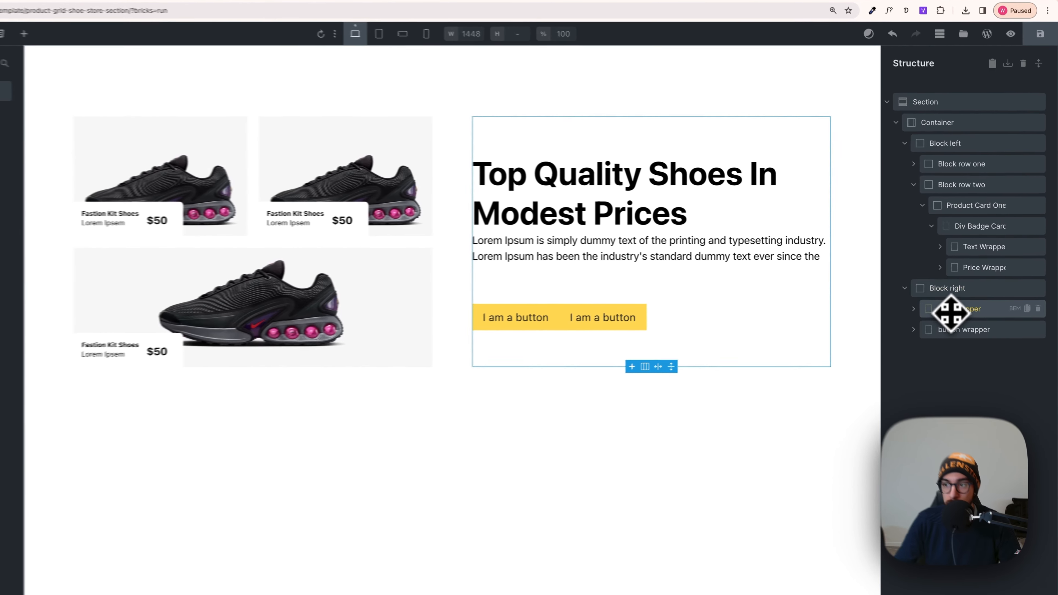
Make the text wrapper a flex container with vertical direction and a row gap of var(--space-xs)
click(951, 313)
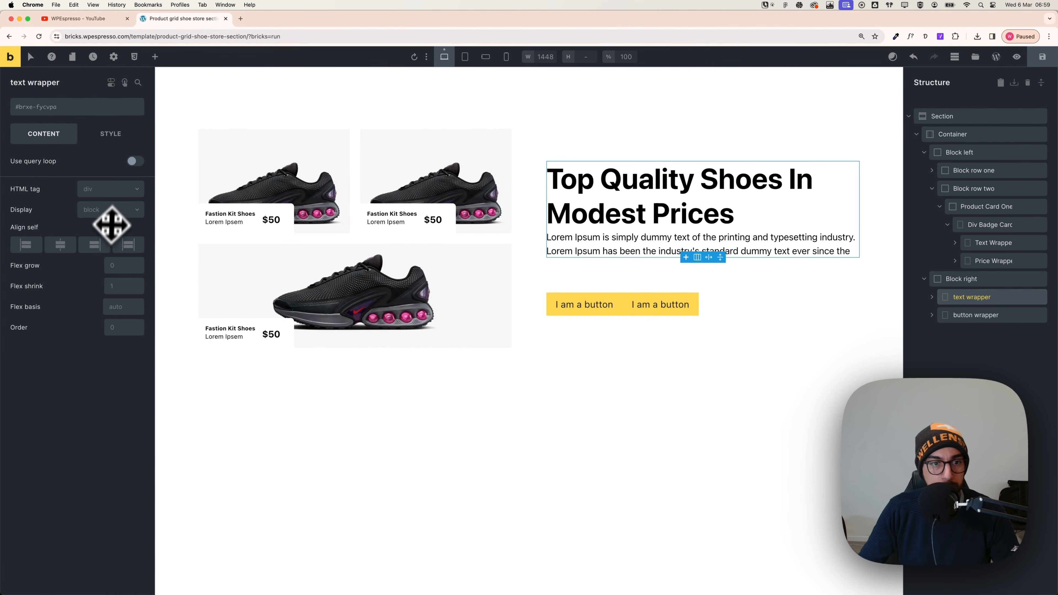
click(104, 210)
click(103, 251)
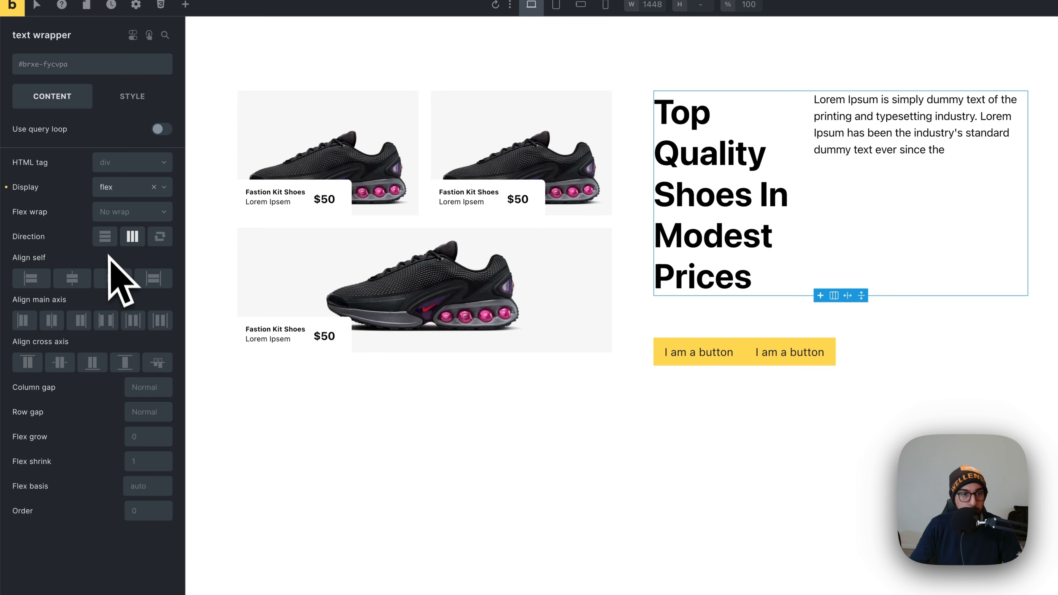
click(104, 237)
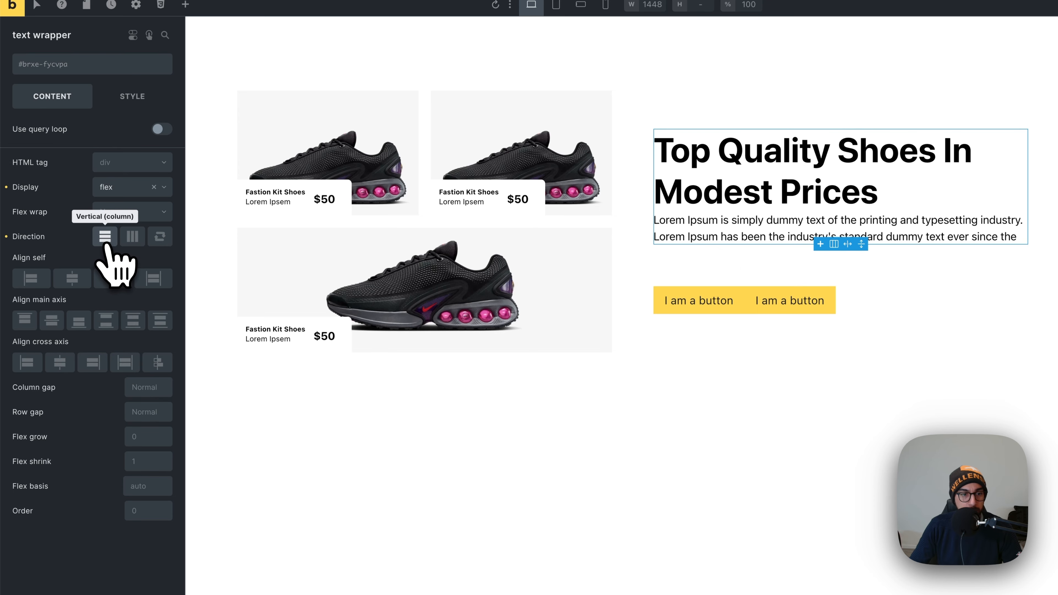
right_click(139, 411)
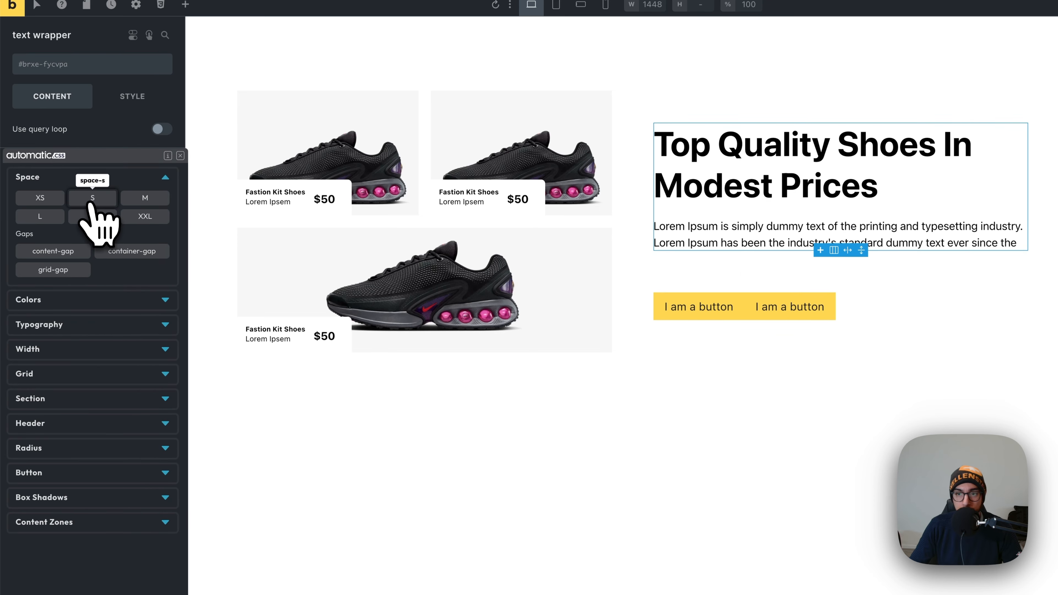
click(58, 208)
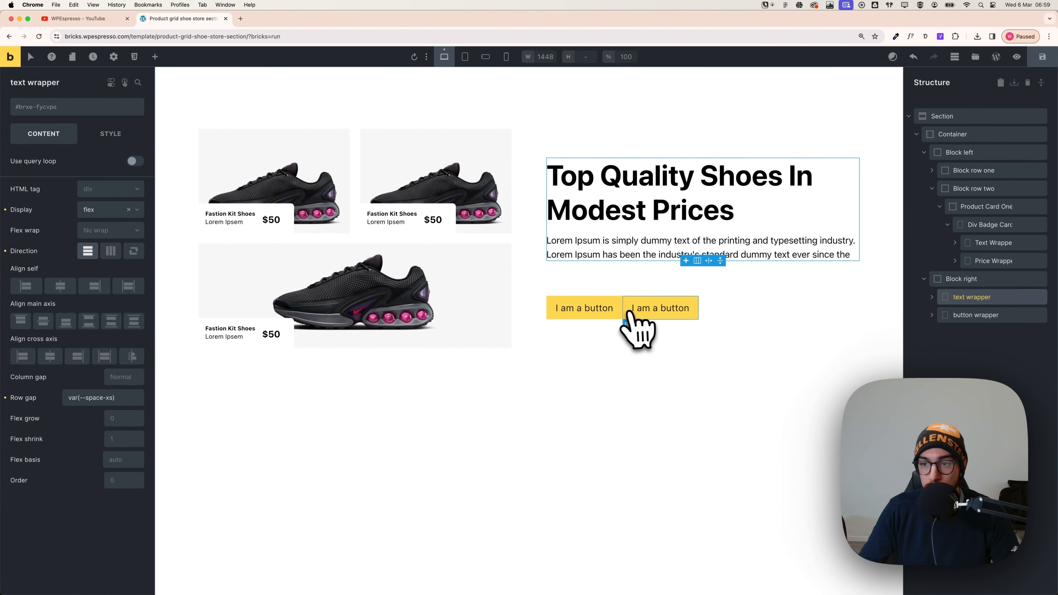
Set the button wrapper's display to flex and its column gap to the Automatic.css XS space variable
click(967, 321)
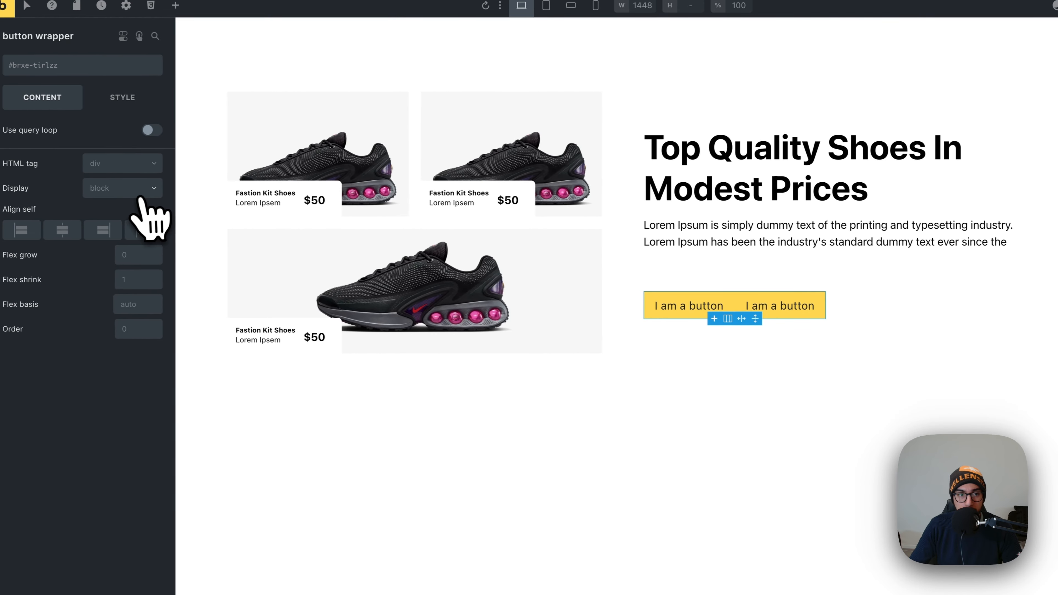
click(125, 192)
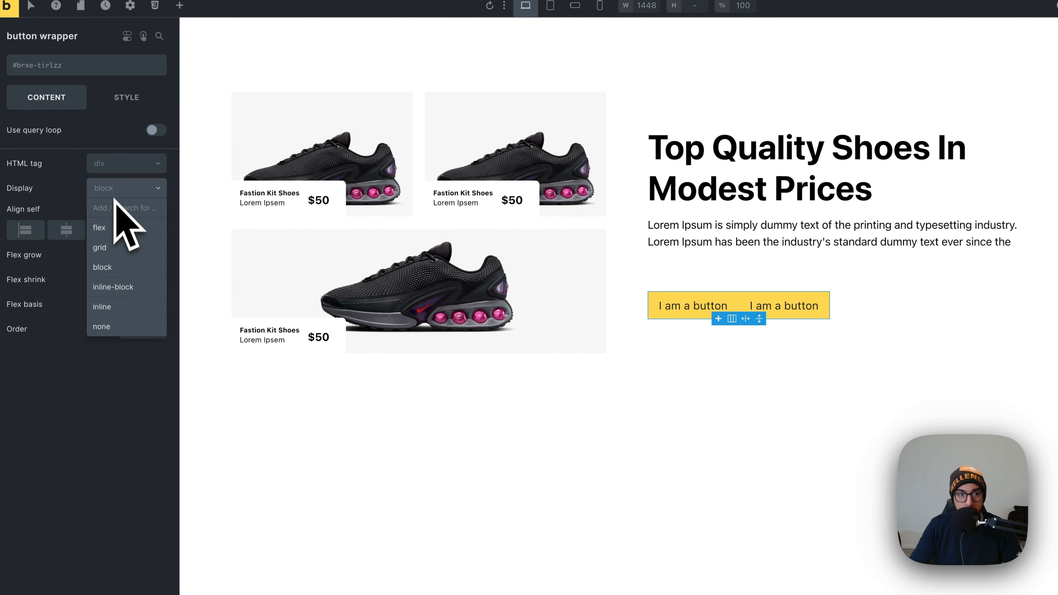
click(115, 232)
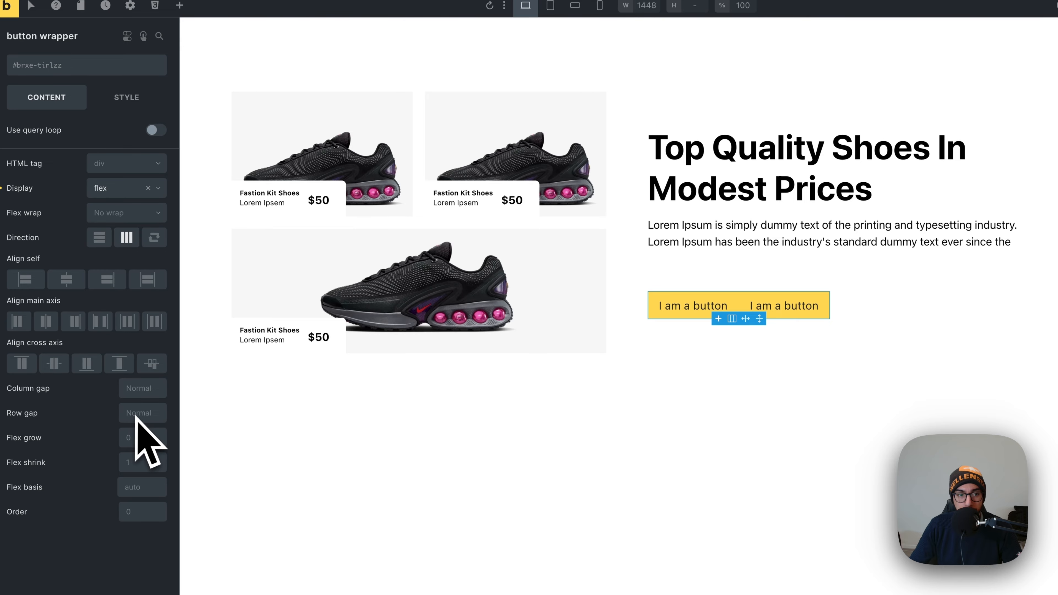
right_click(138, 402)
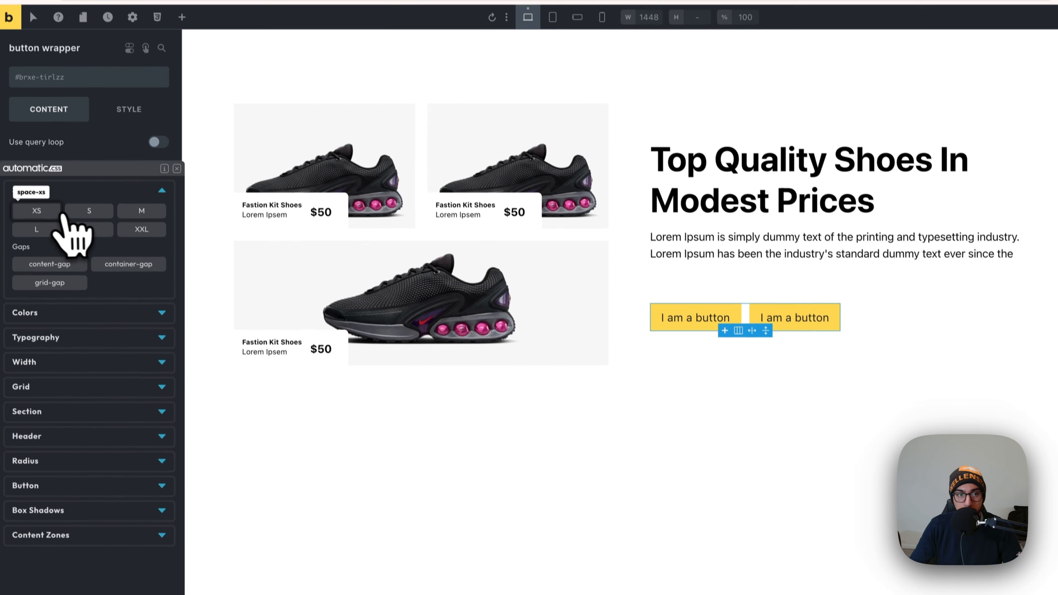
click(45, 201)
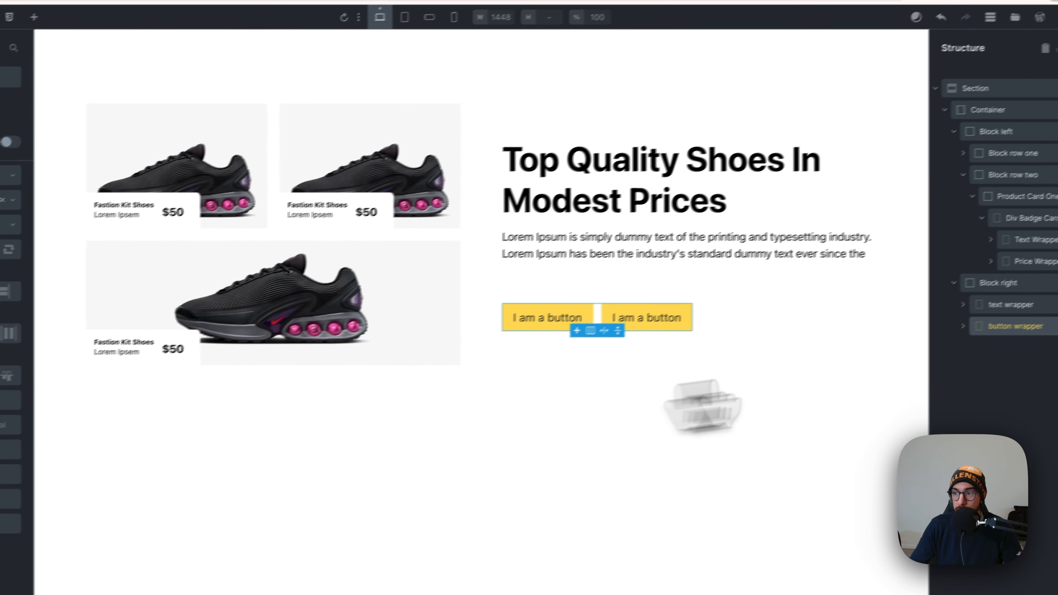
Collapse the existing container's structure and add a second container named "Container bottom" to the section
click(944, 110)
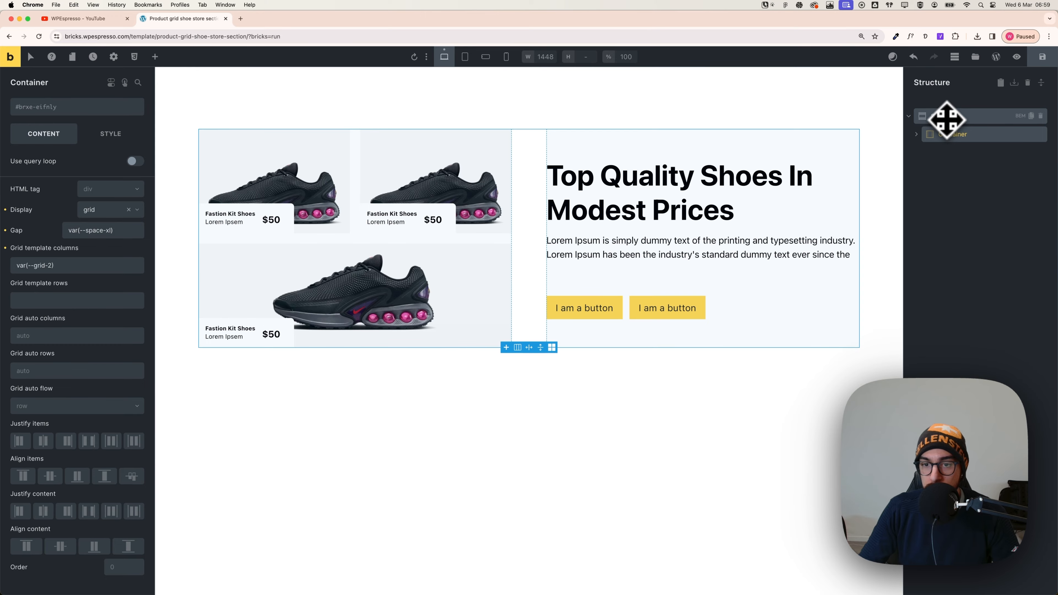
click(916, 134)
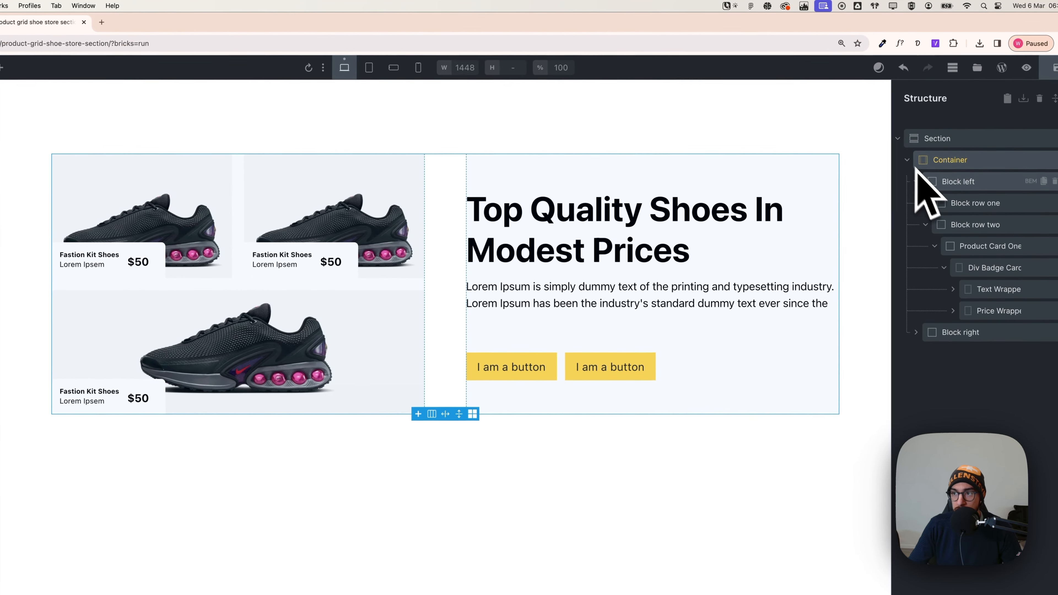
click(924, 152)
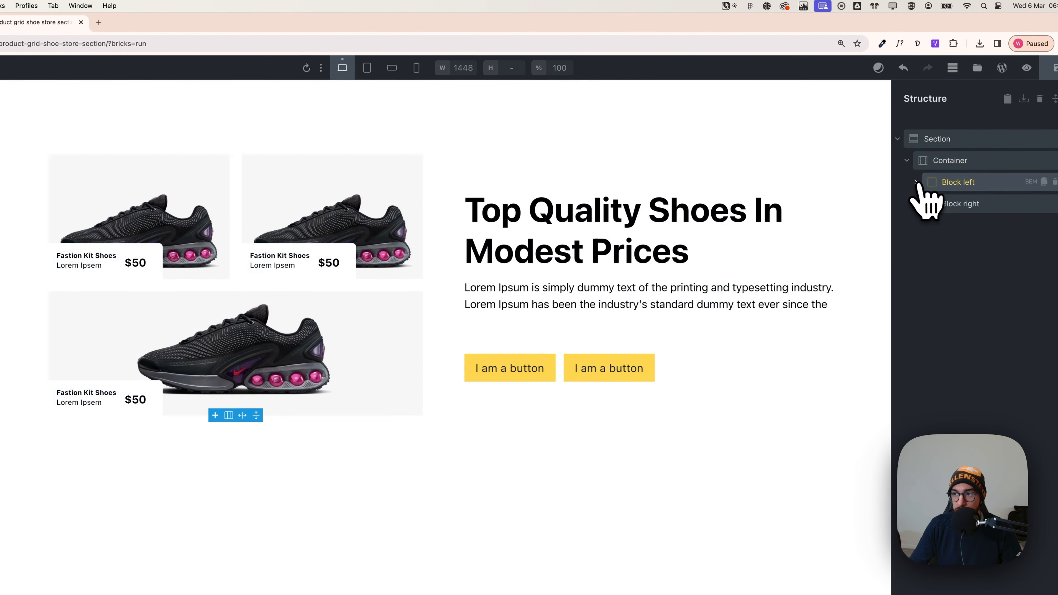
click(957, 206)
click(922, 166)
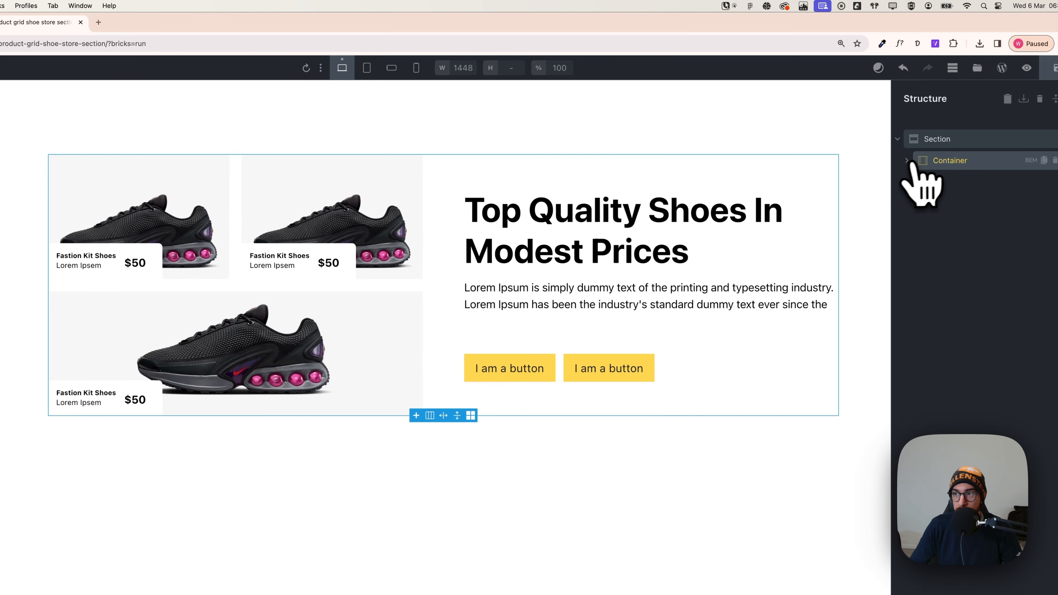
click(942, 142)
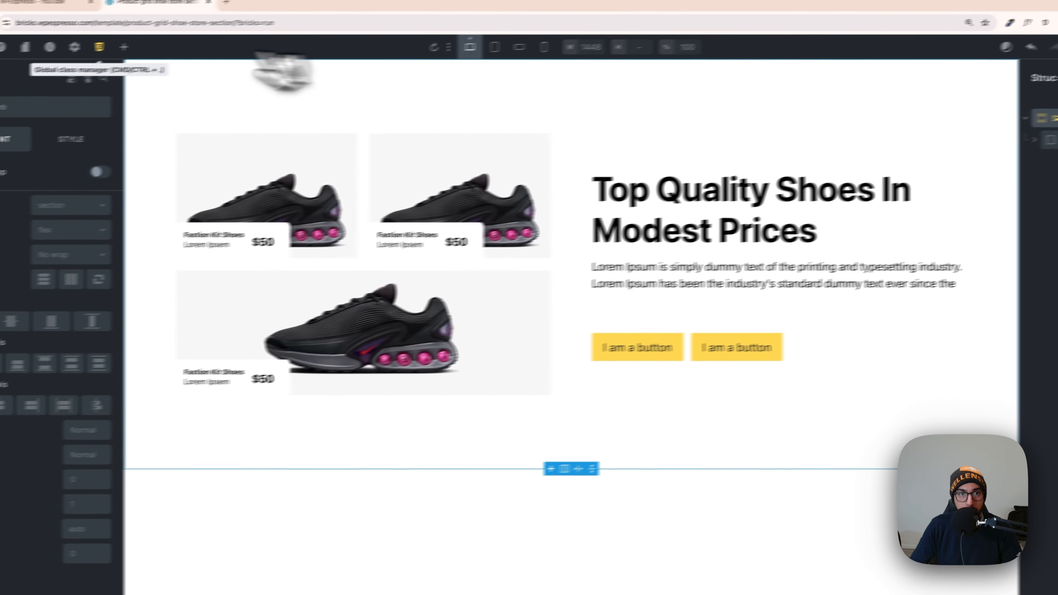
click(186, 37)
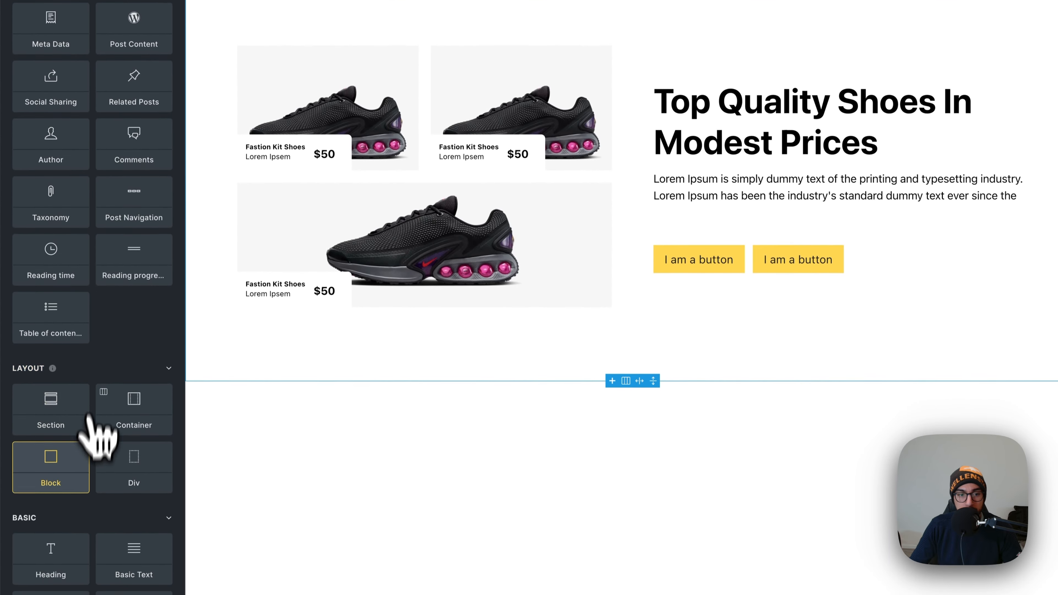
click(134, 450)
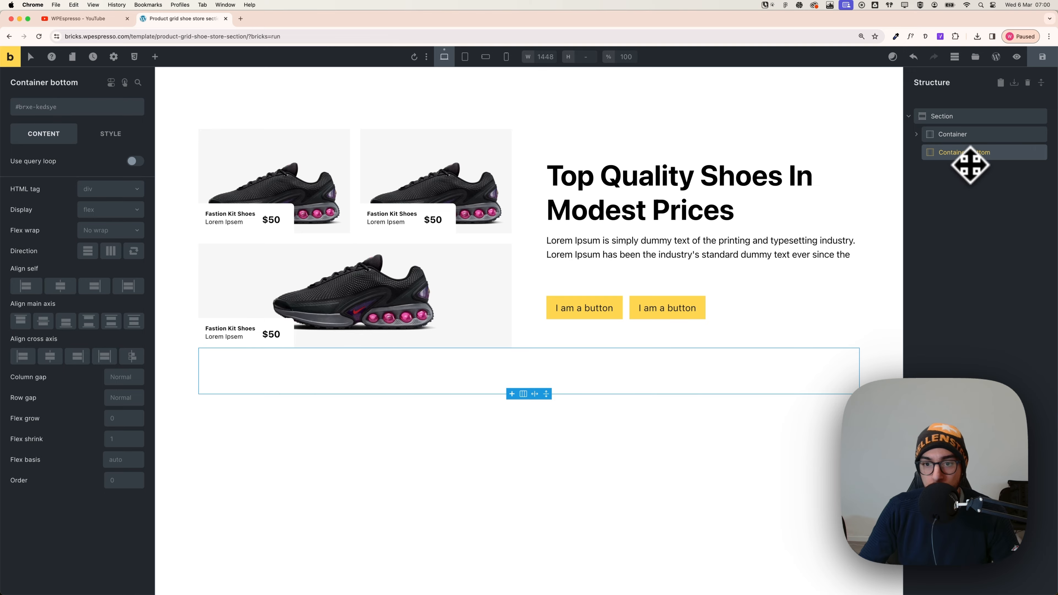
Make Container bottom a grid with template columns var(--grid-4) and a gap of var(--space-s)
click(155, 57)
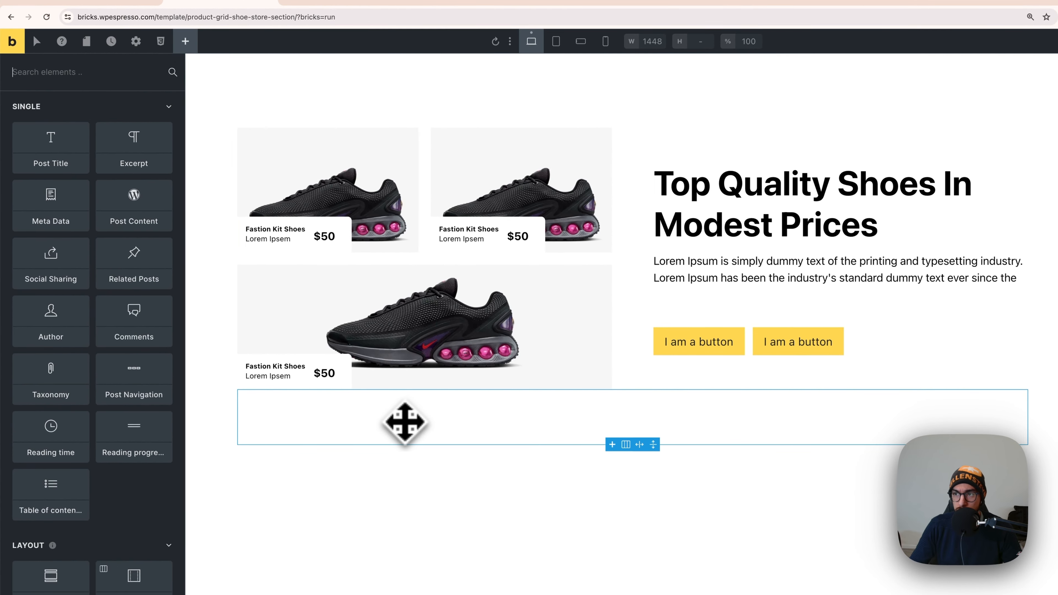
click(445, 422)
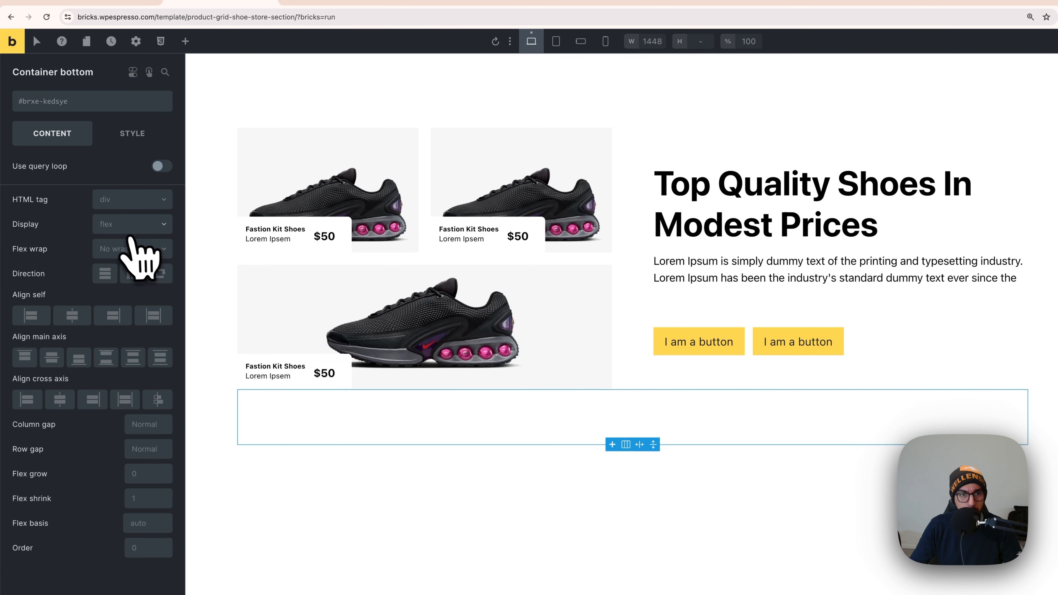
click(120, 228)
click(125, 286)
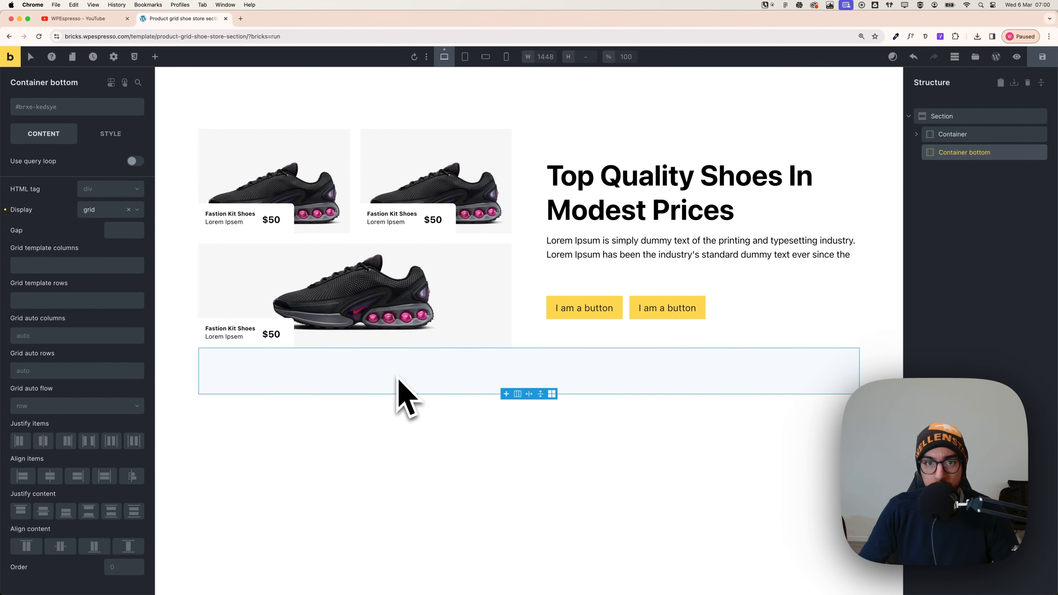
right_click(78, 268)
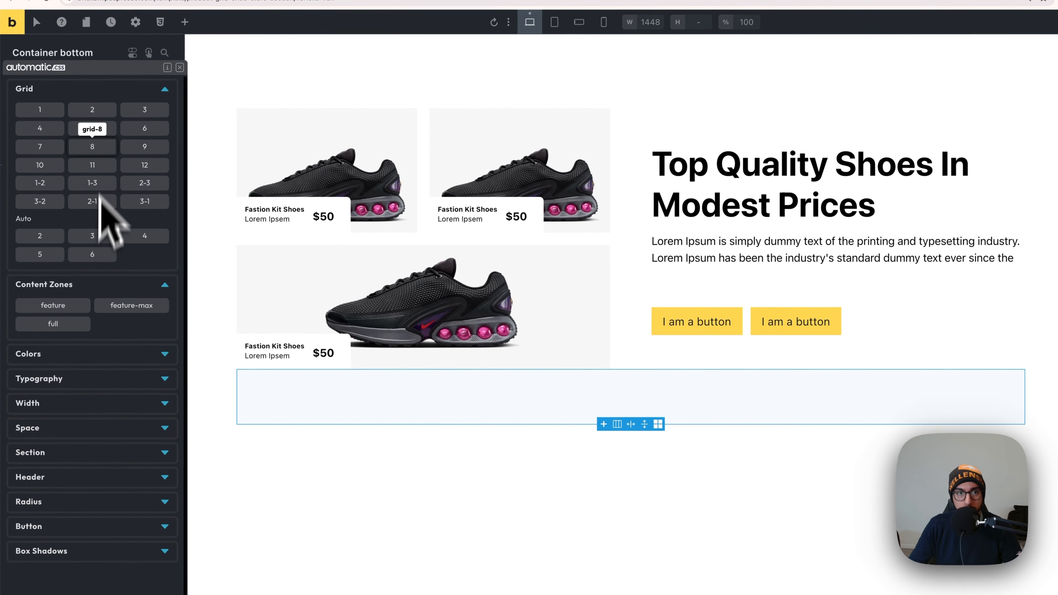
click(62, 132)
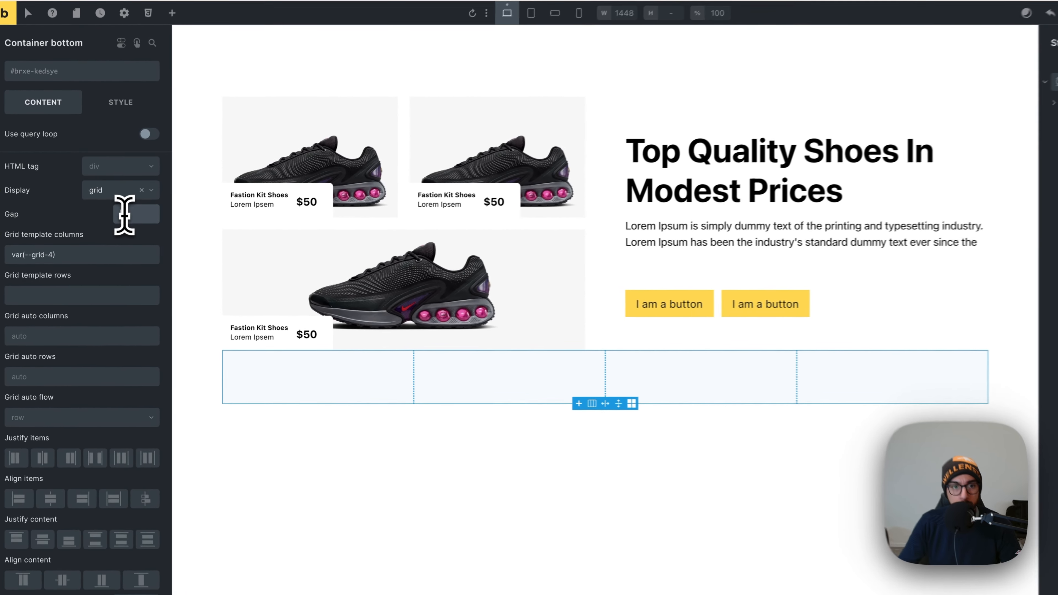
right_click(112, 230)
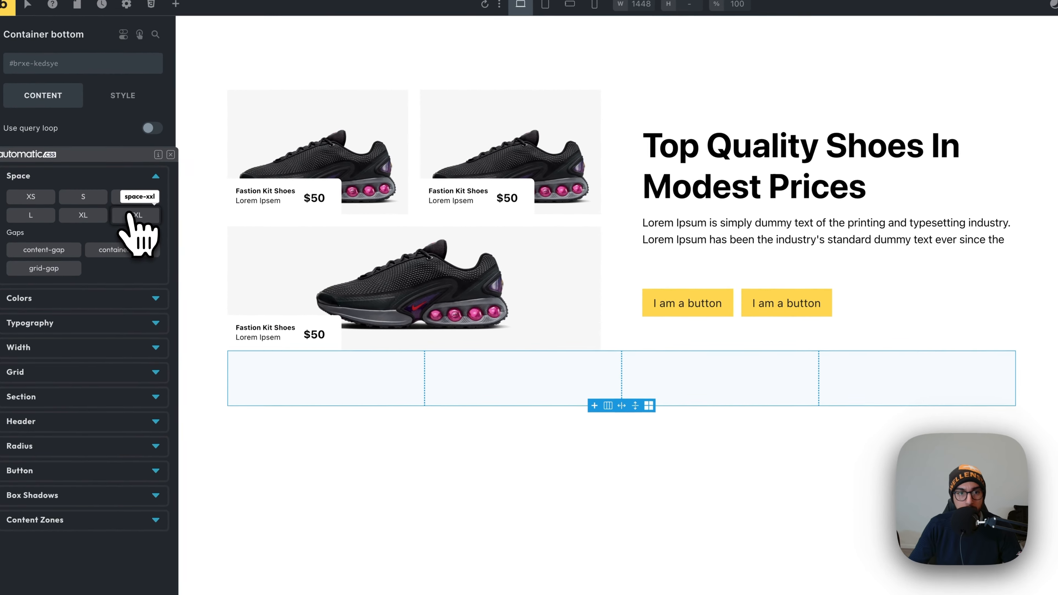
click(83, 196)
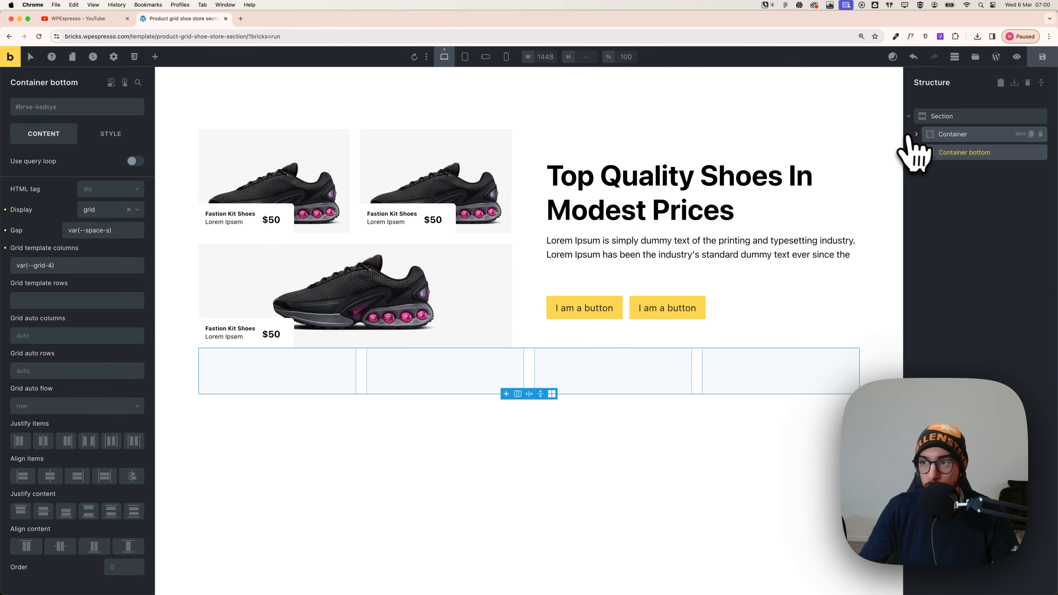
Copy the first Product Card One from Block row one and paste it into Container bottom
click(305, 169)
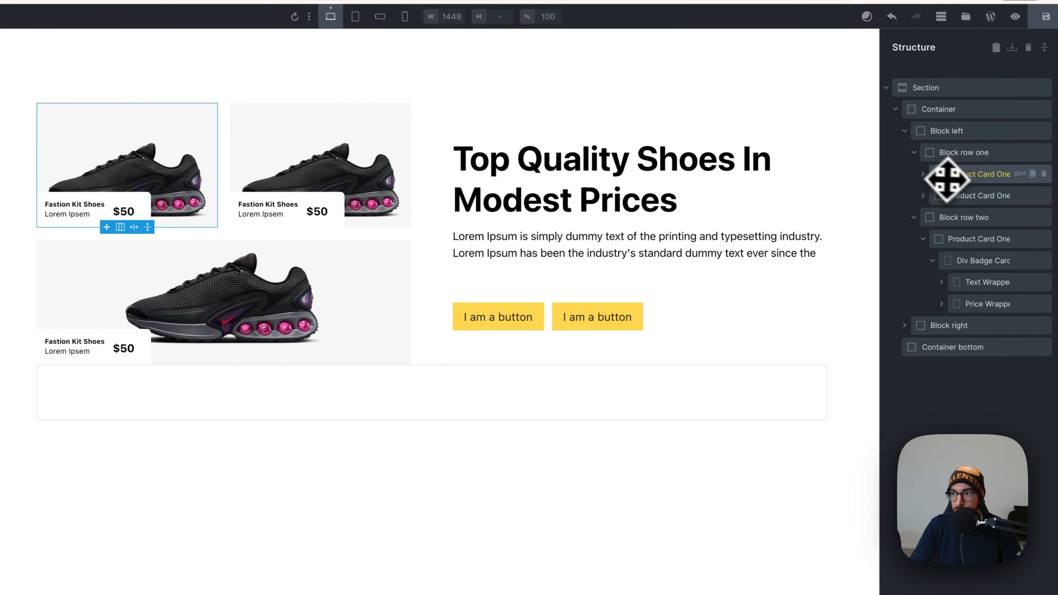
right_click(960, 175)
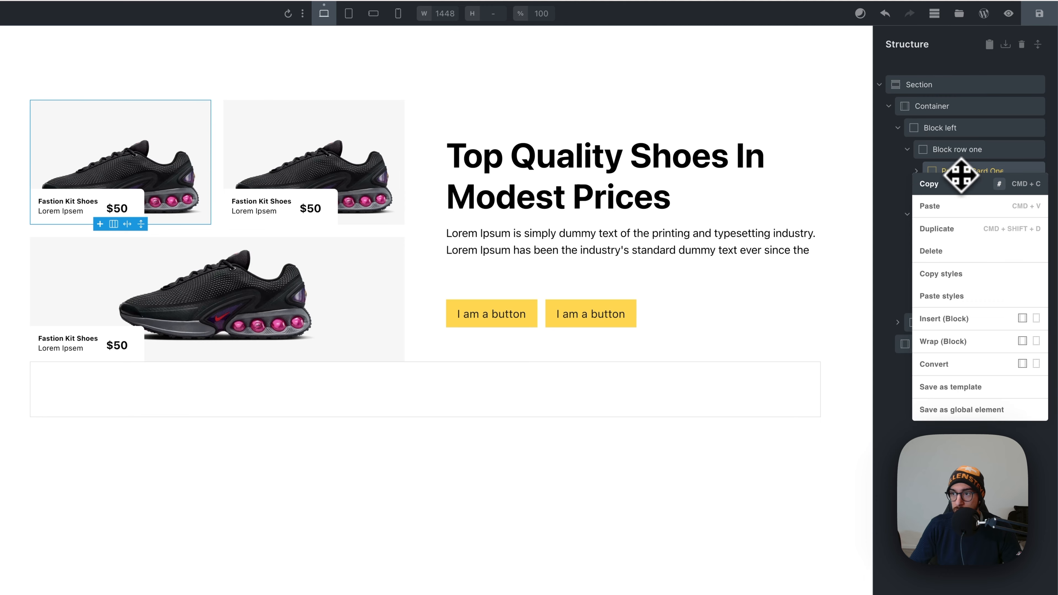
click(960, 184)
click(937, 345)
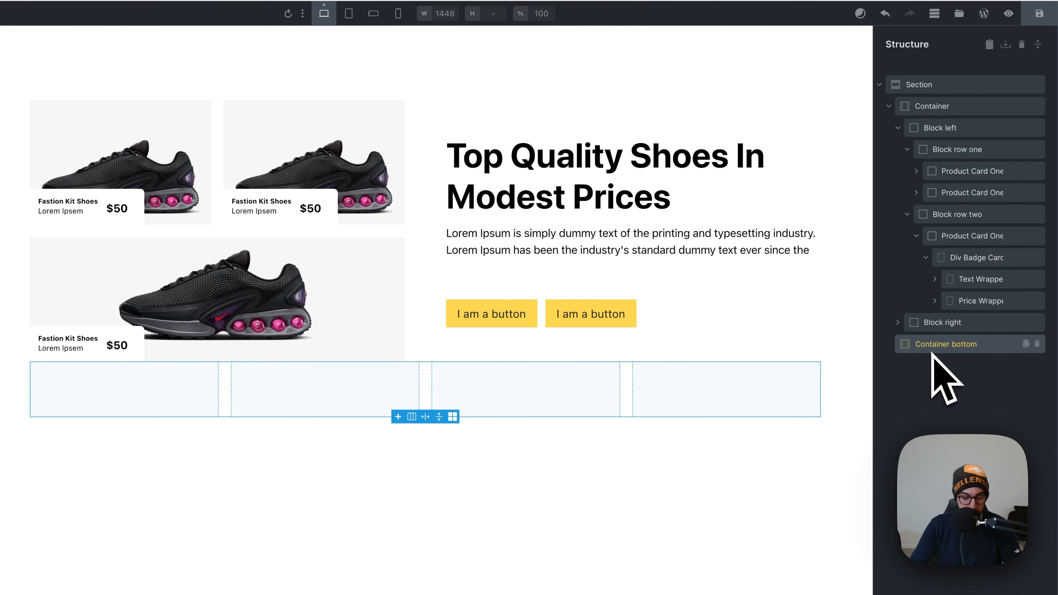
right_click(943, 355)
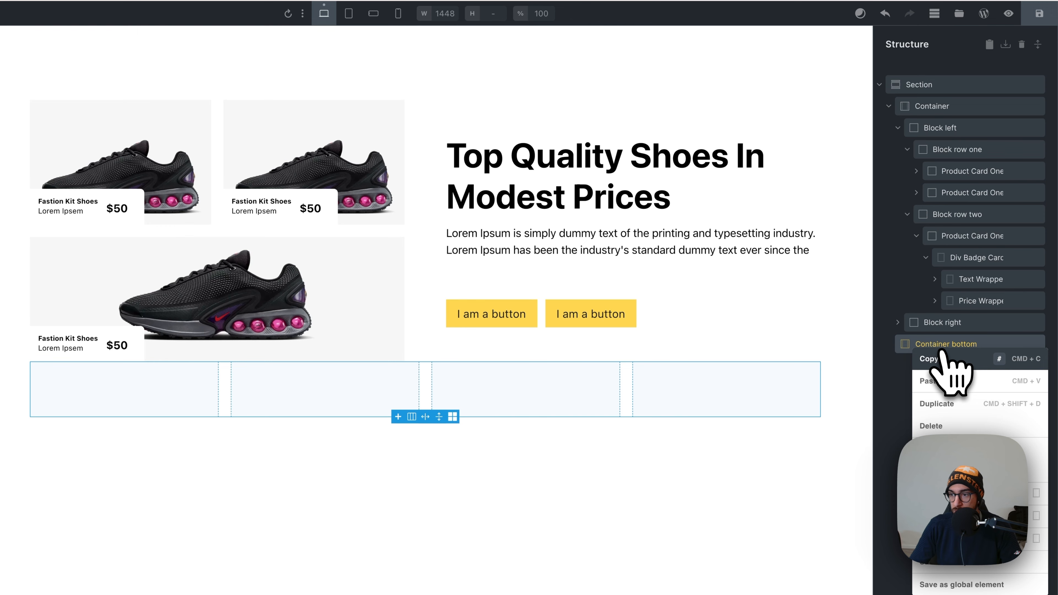
click(948, 376)
click(888, 344)
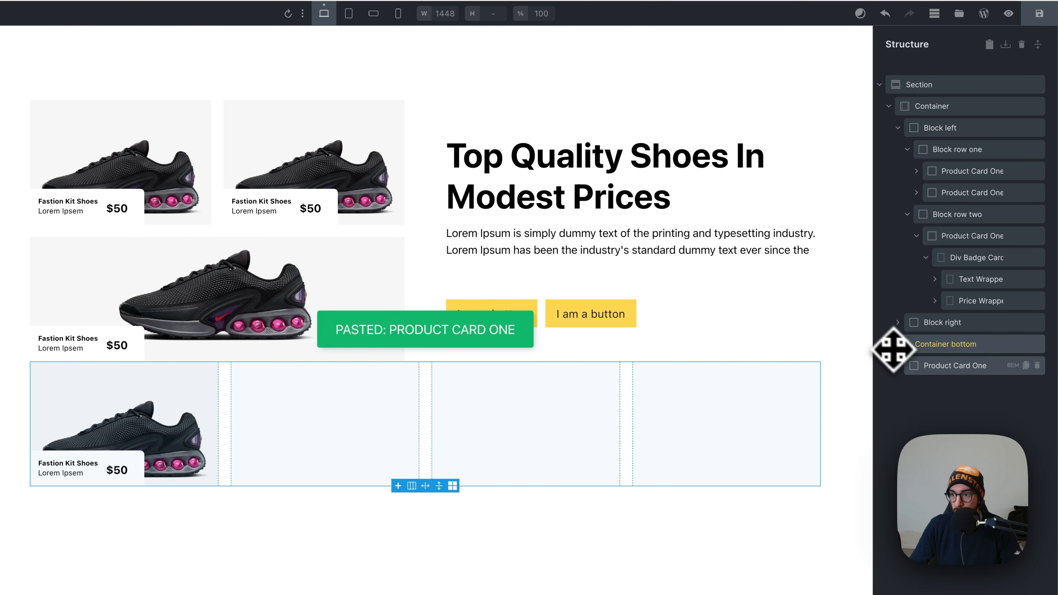
Duplicate the product card in Container bottom three times to fill the four-column row
click(942, 367)
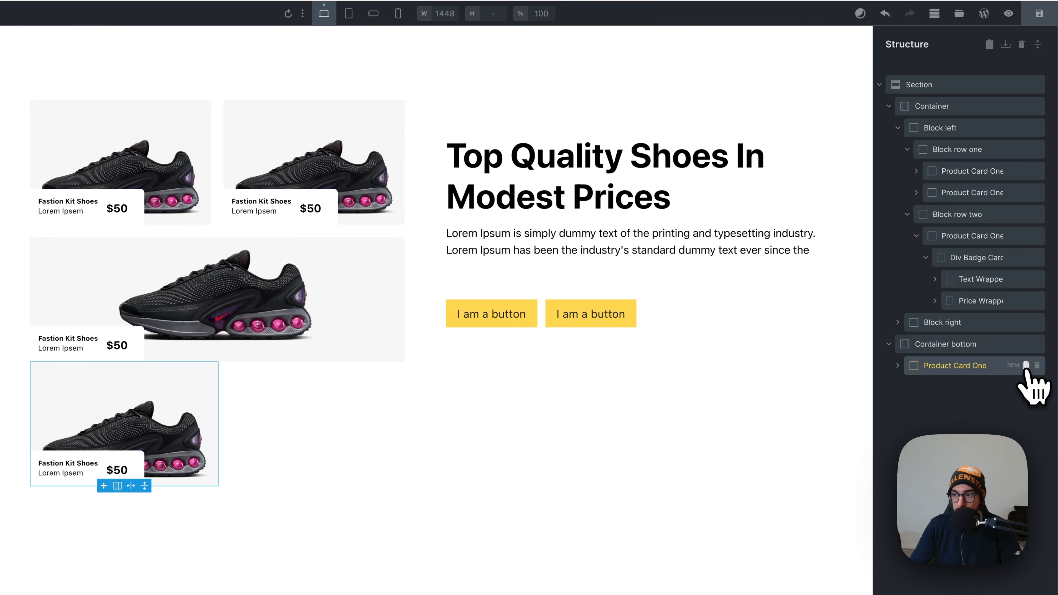
click(1026, 366)
click(1025, 366)
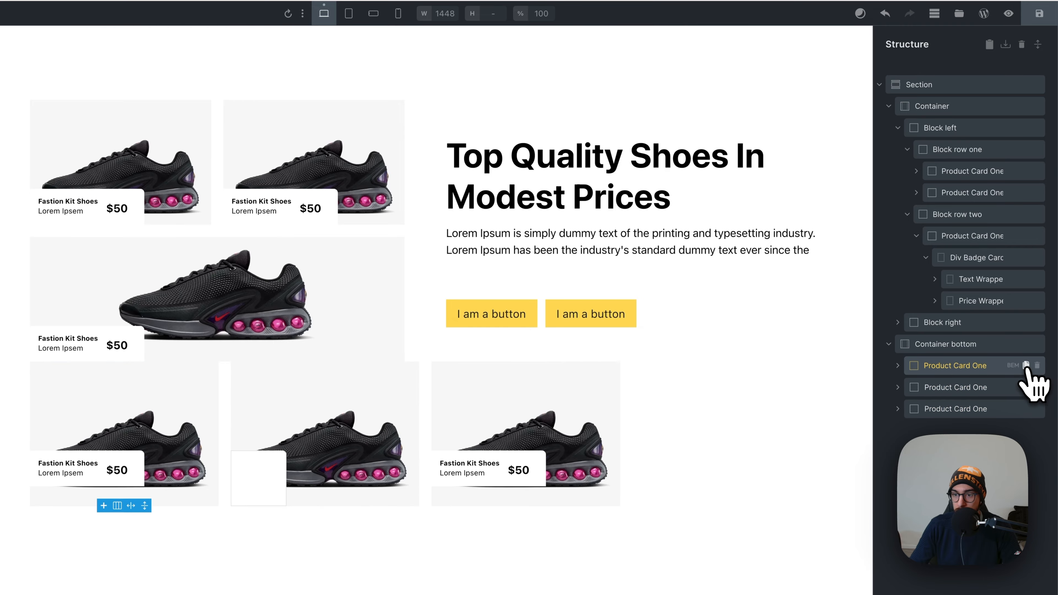
click(1026, 366)
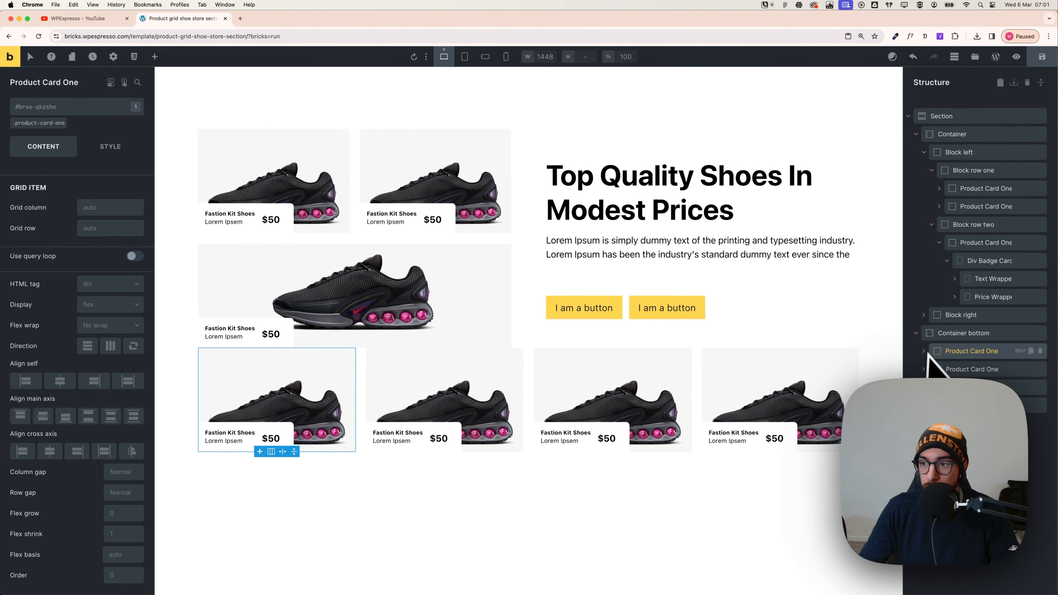
Collapse both containers in the structure and set the Section's row gap to var(--space-s)
click(918, 334)
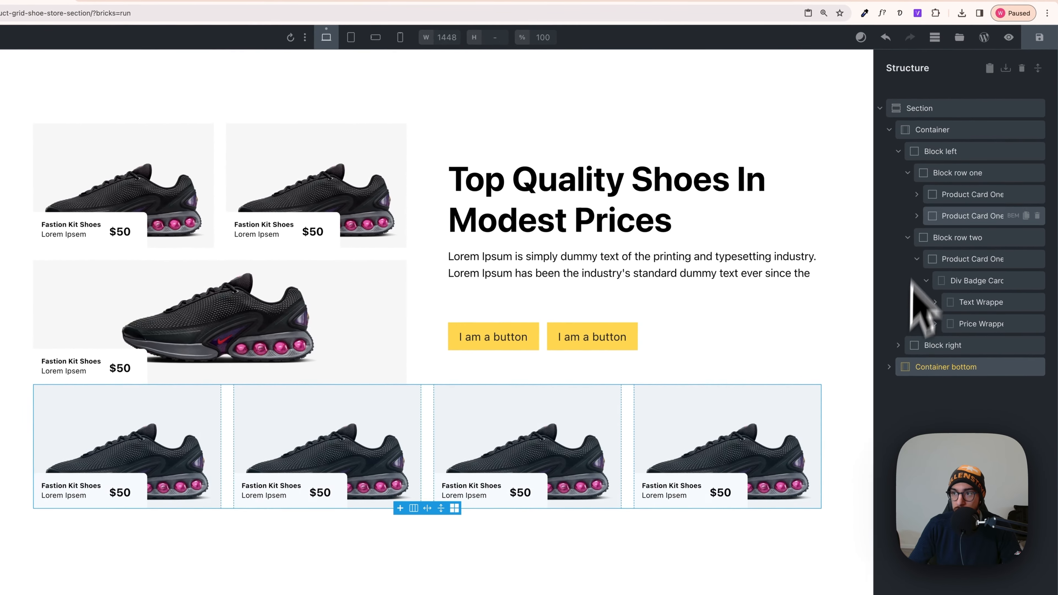
click(916, 134)
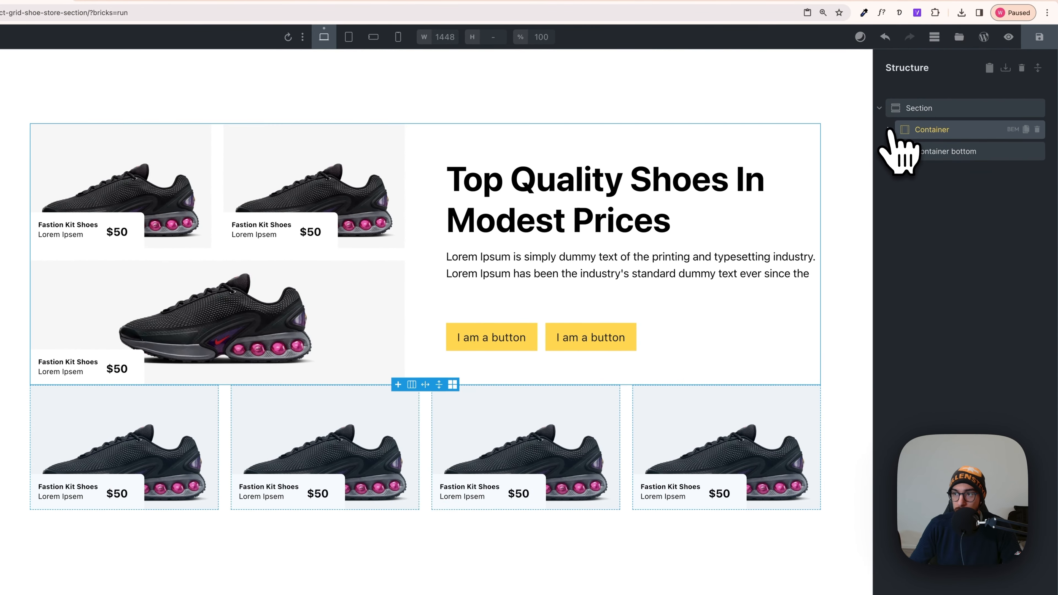
click(930, 114)
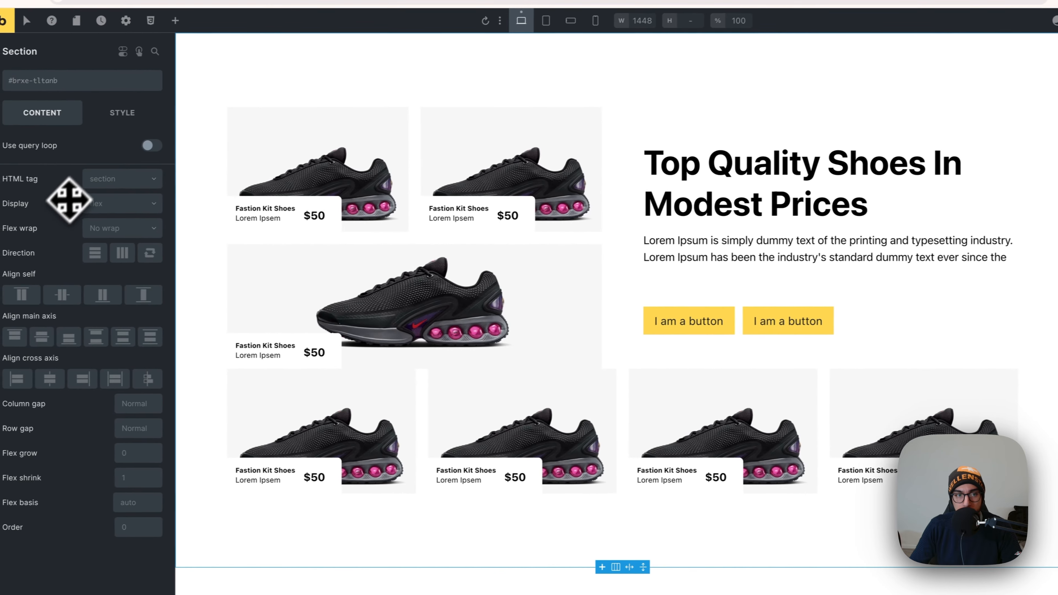
right_click(153, 430)
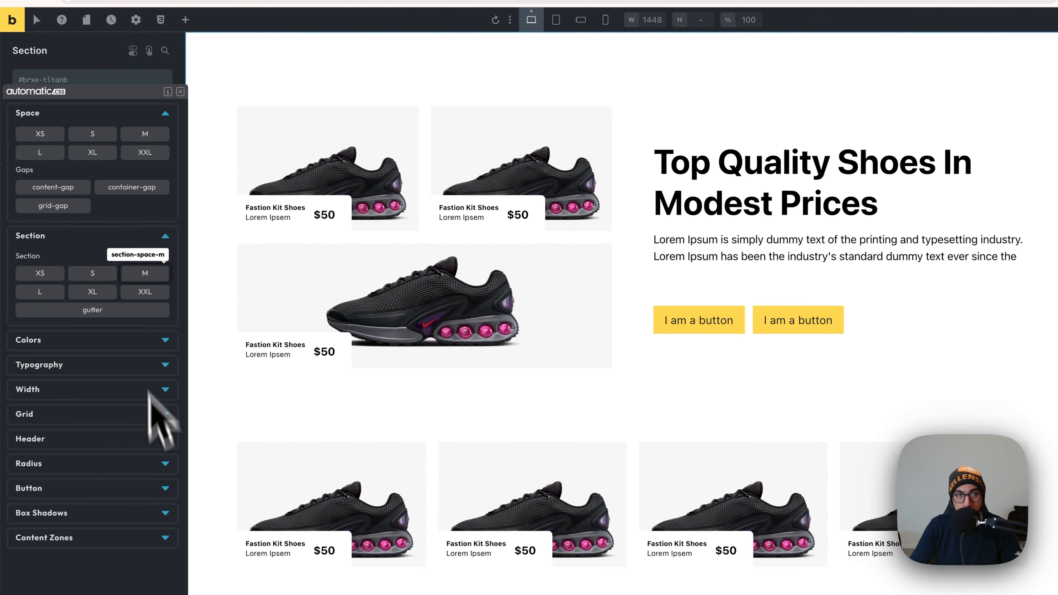
click(92, 135)
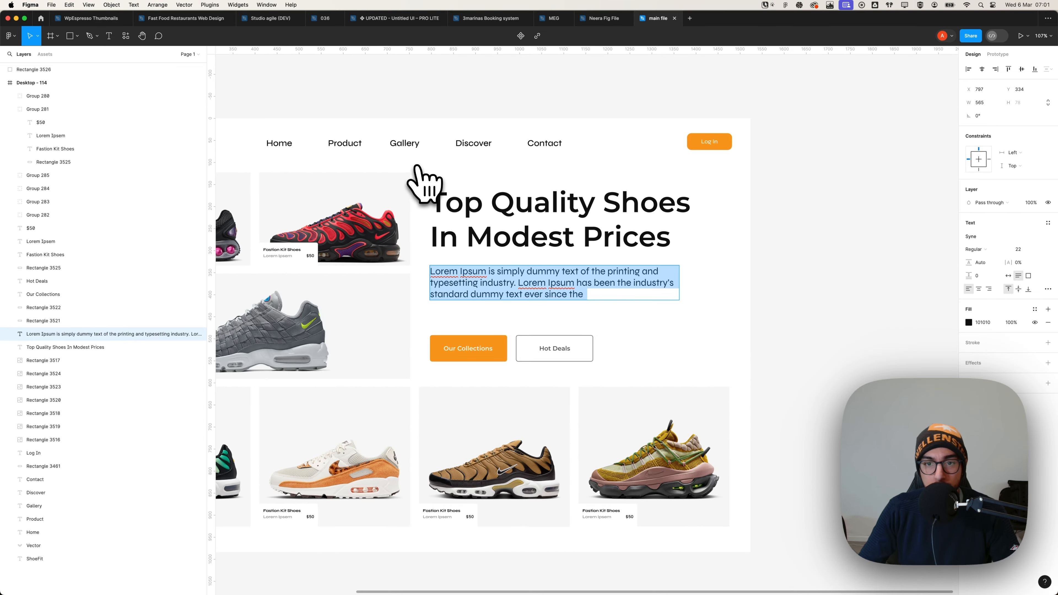
Check the shoe images in the Figma design, and in Bricks insert the black shoe as the first product card's background image
scroll(503, 253, down, 5)
scroll(496, 224, up, 4)
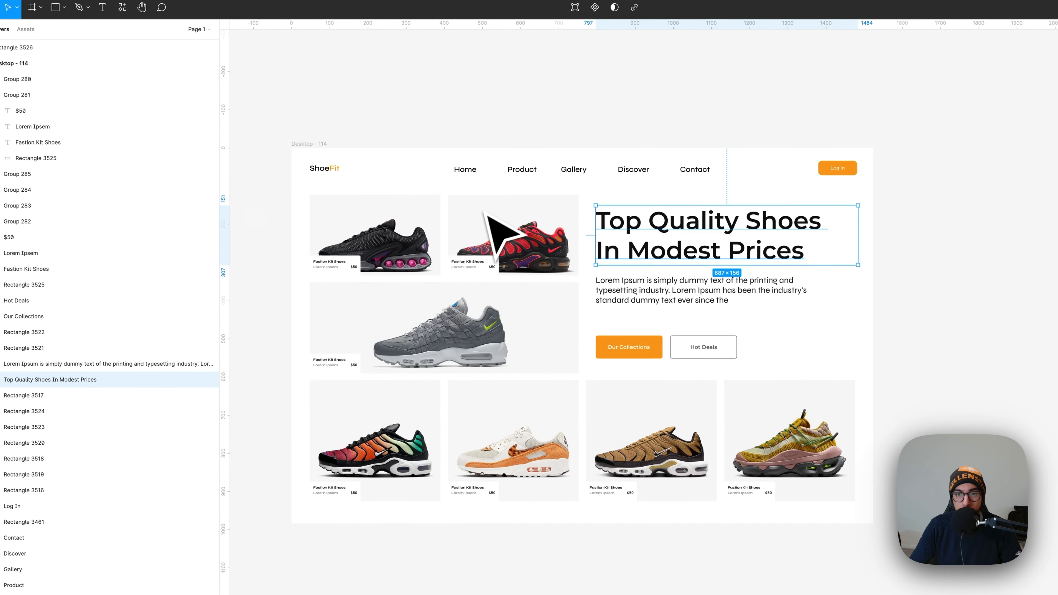
scroll(547, 357, up, 2)
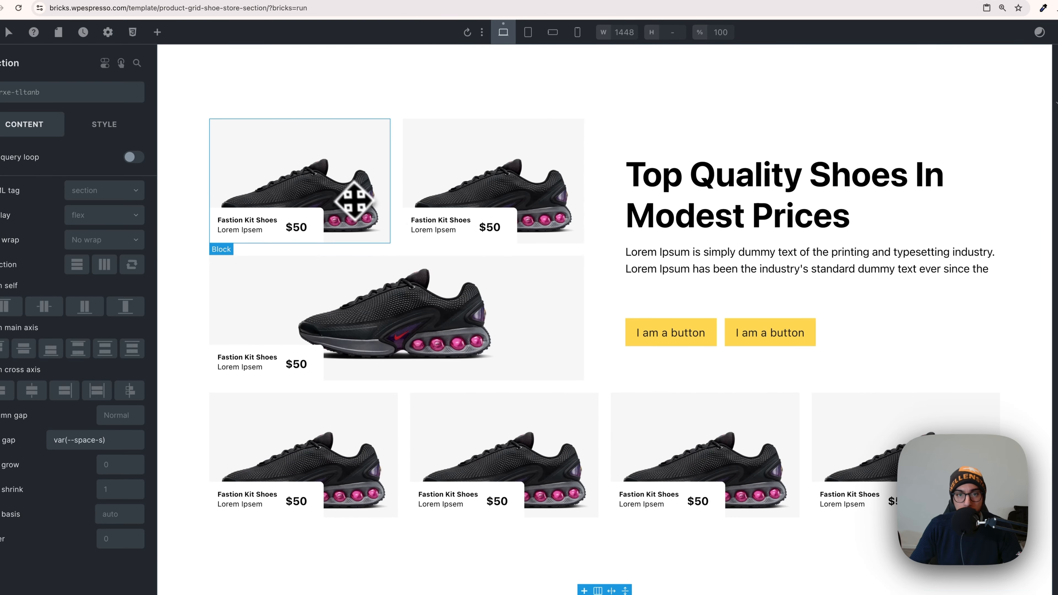
click(349, 203)
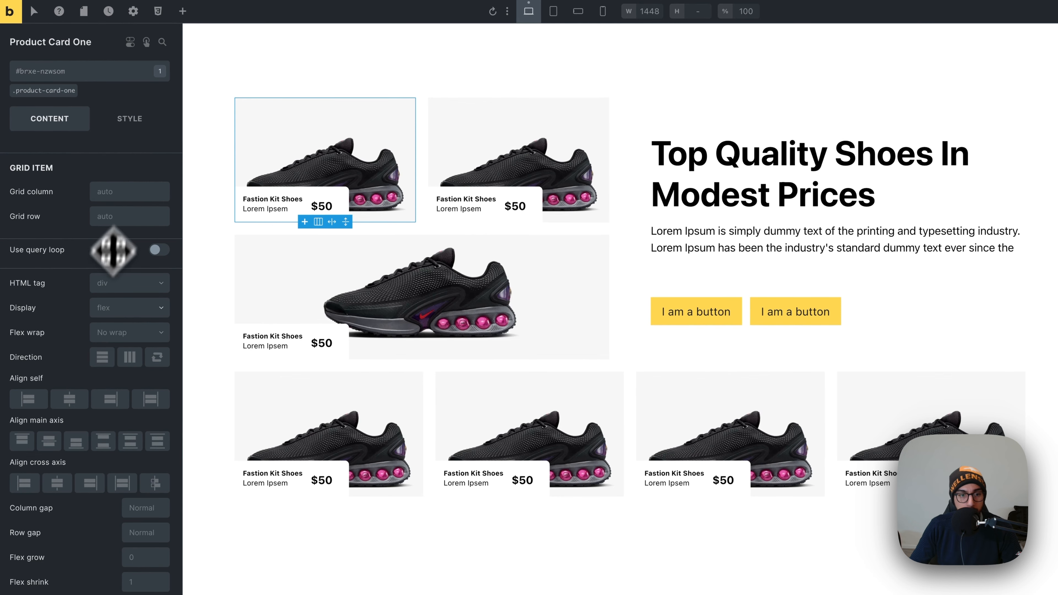
click(130, 121)
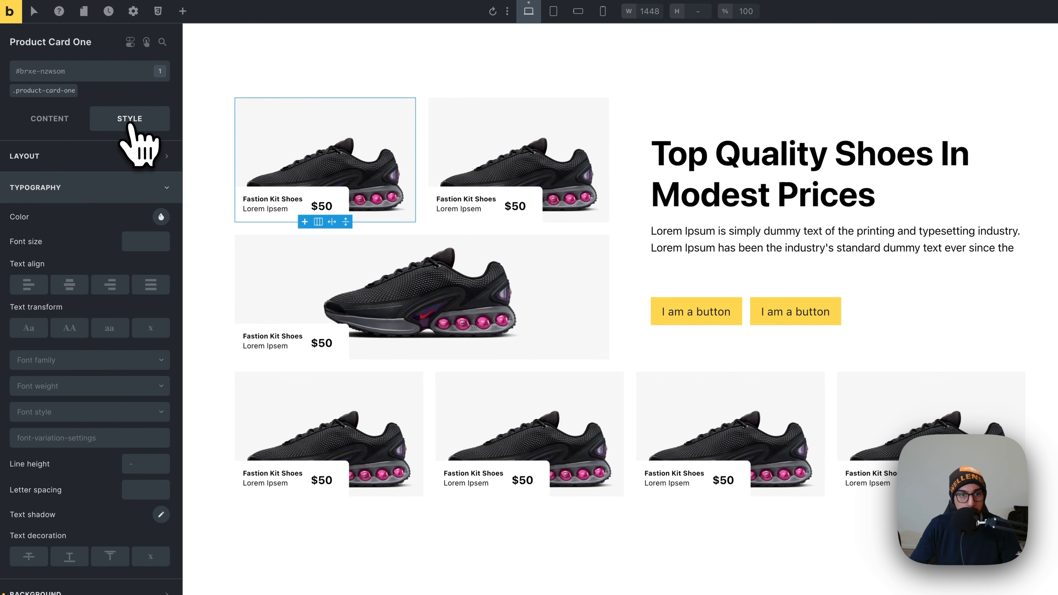
click(83, 187)
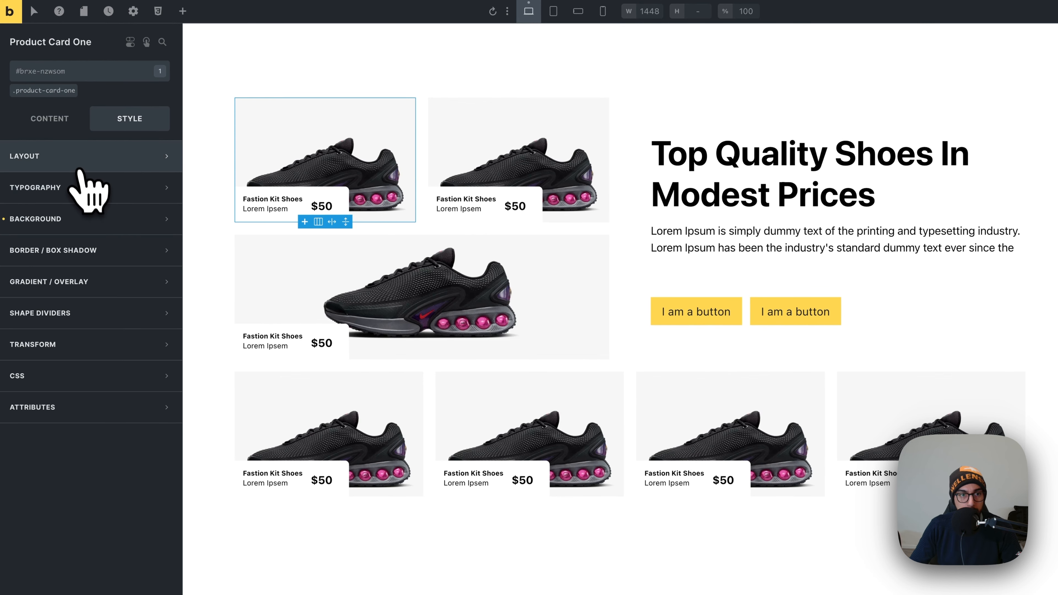
click(87, 219)
click(115, 357)
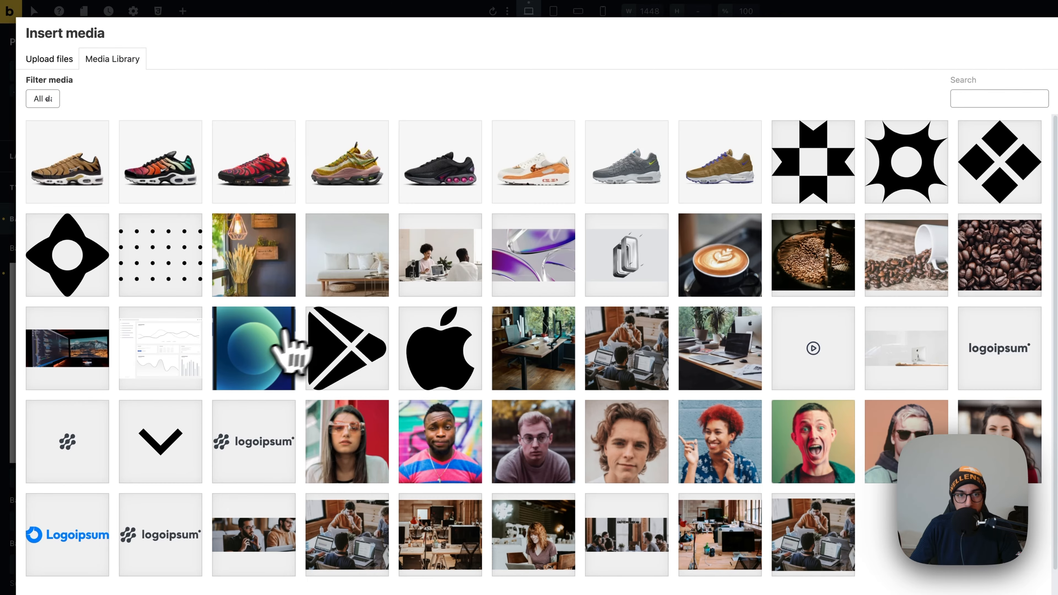
click(90, 167)
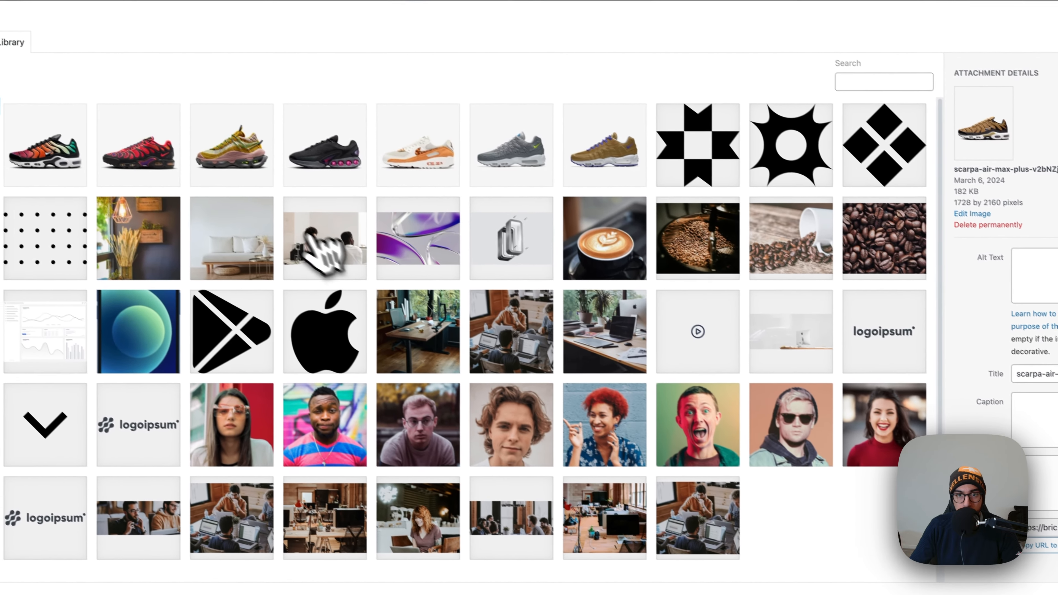
click(455, 189)
click(1028, 567)
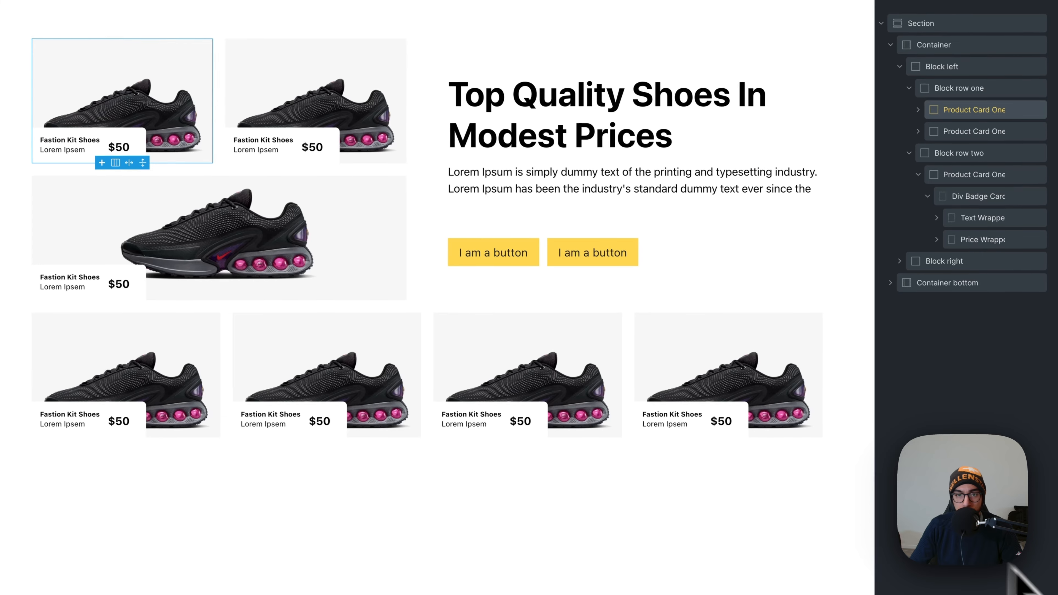
Replace the second product card's background image with the brown Air Max Plus shoe from the media library
click(452, 184)
click(101, 354)
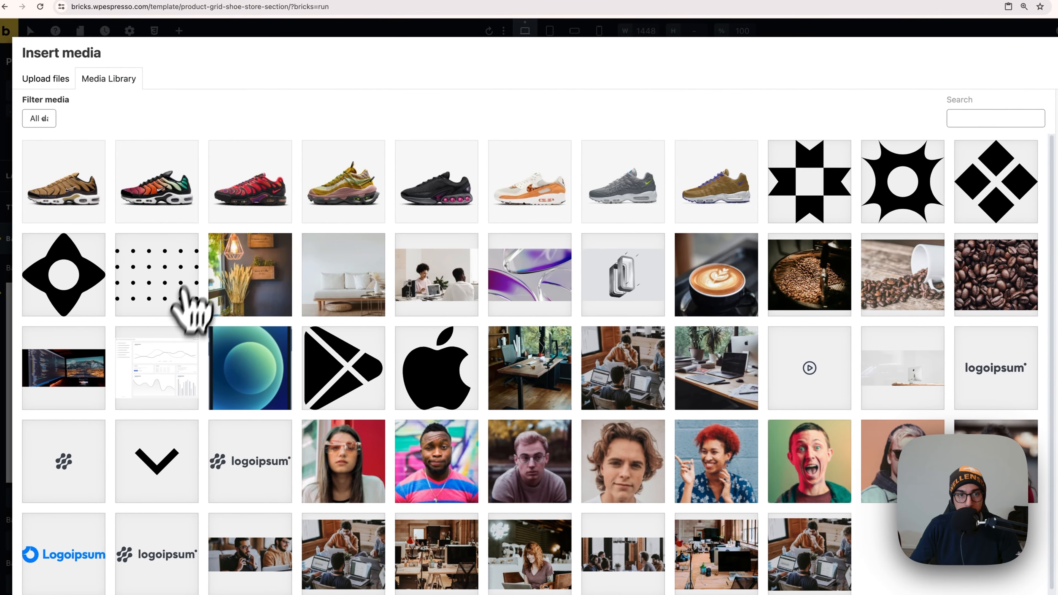
click(97, 207)
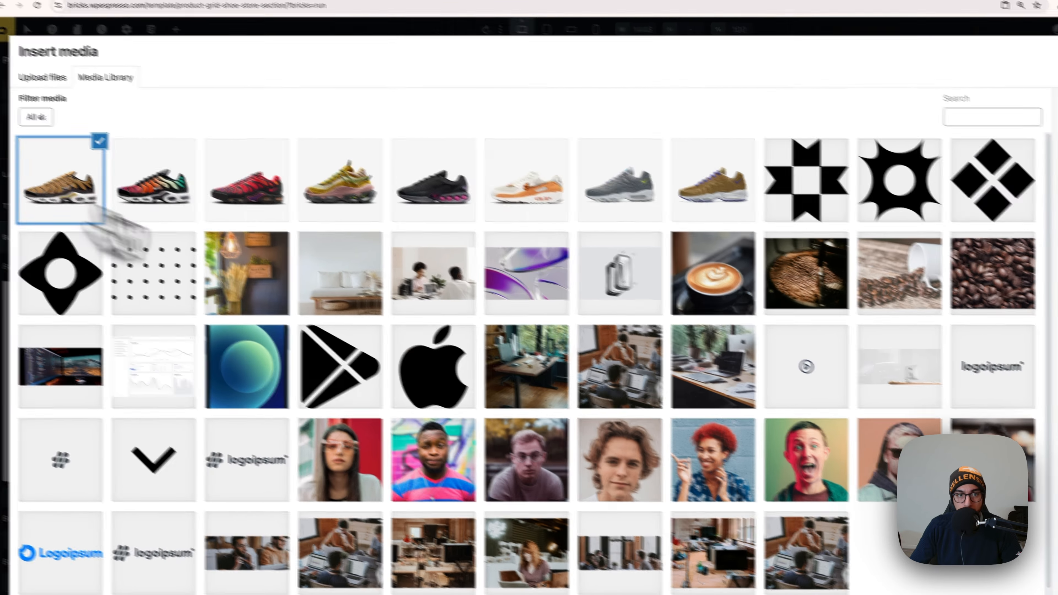
click(1028, 568)
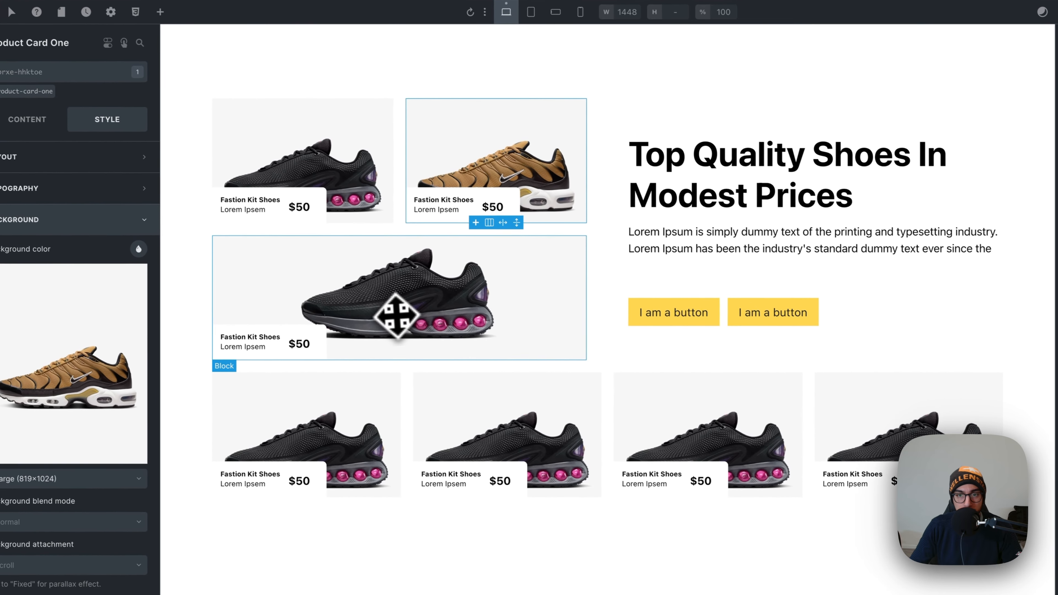
Set the wide product card's background image in Block row two to scarpa-air-max-flyknit-venture-3L0Njc.jpeg
click(341, 285)
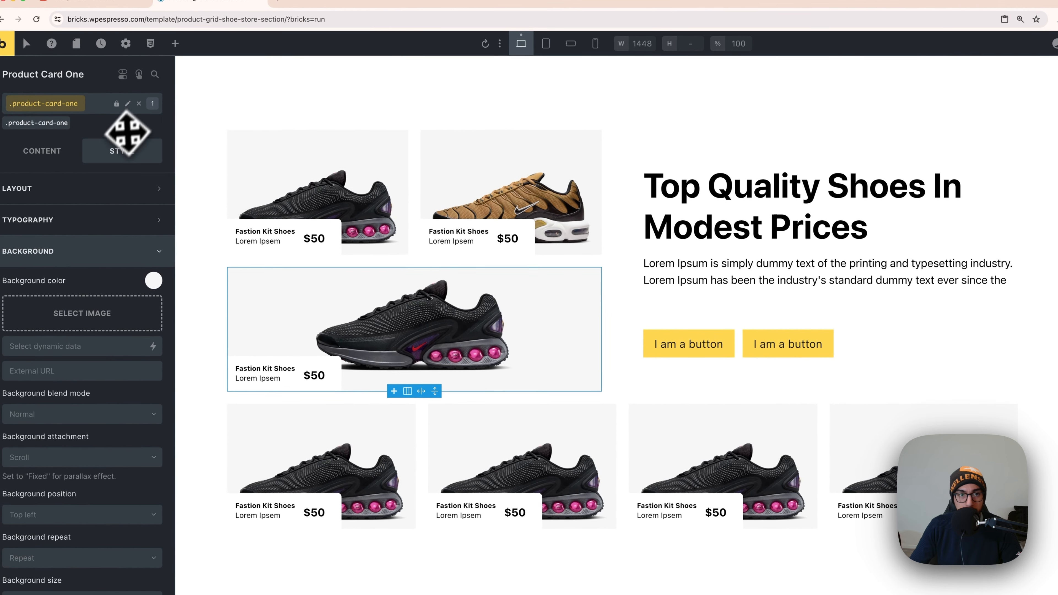
click(82, 335)
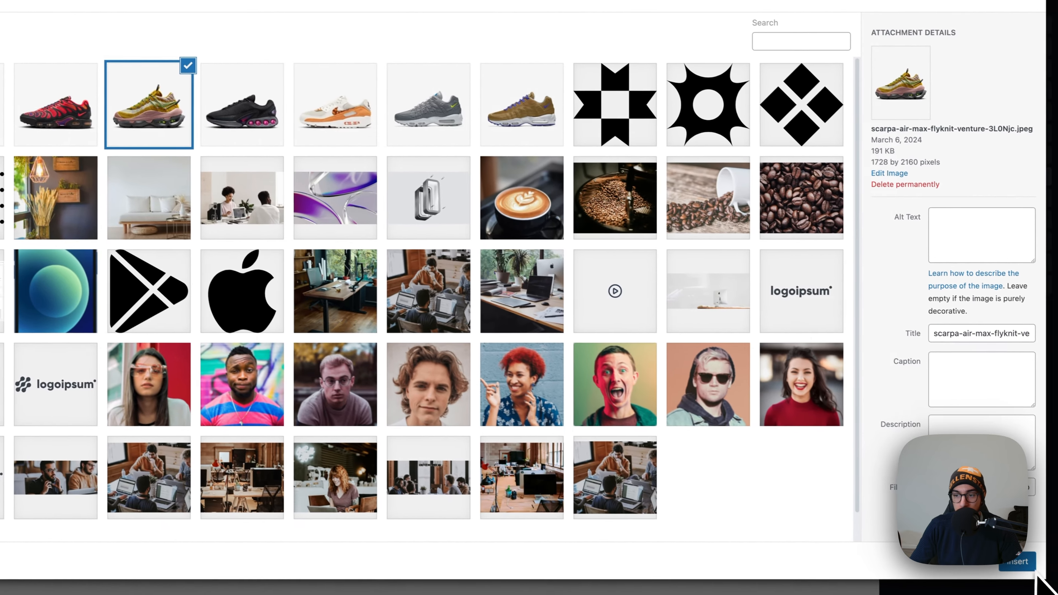
click(1015, 564)
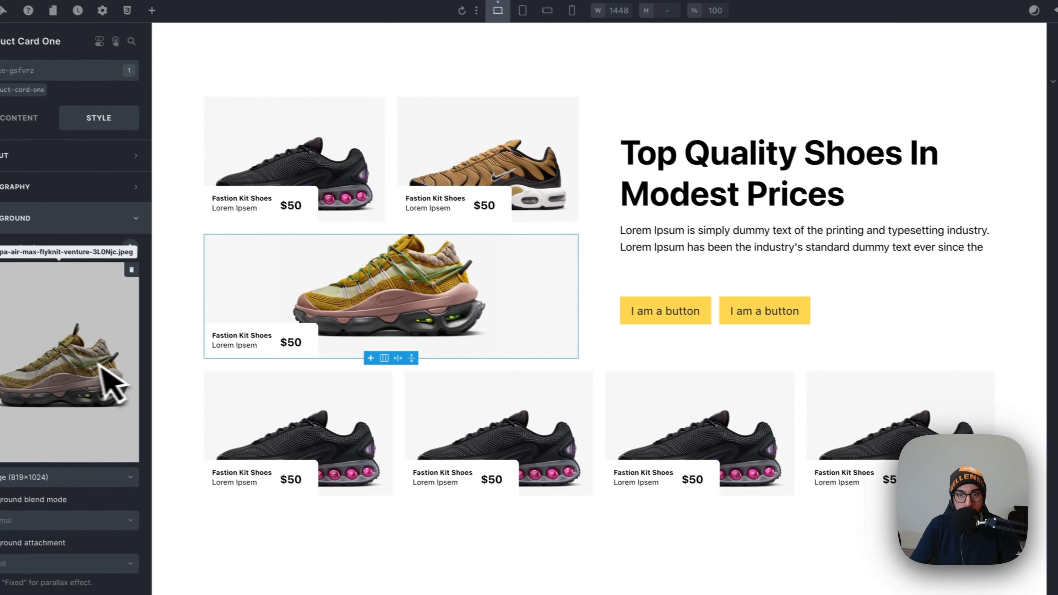
Replace the wide product card's background image with custom-nike-air-max-95-unlocked-by-you.webp from the media library
click(95, 363)
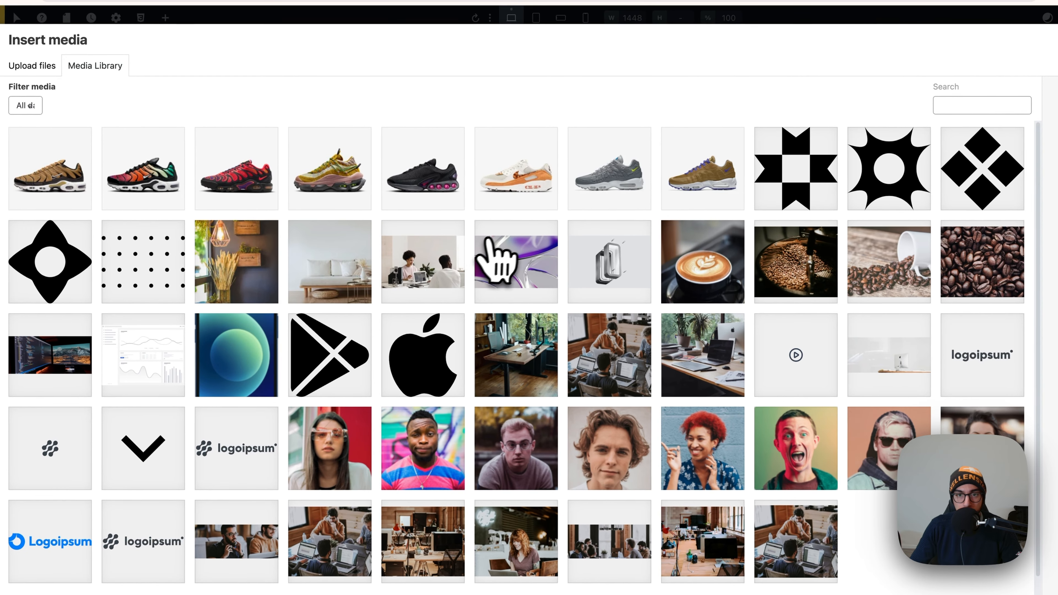
click(610, 169)
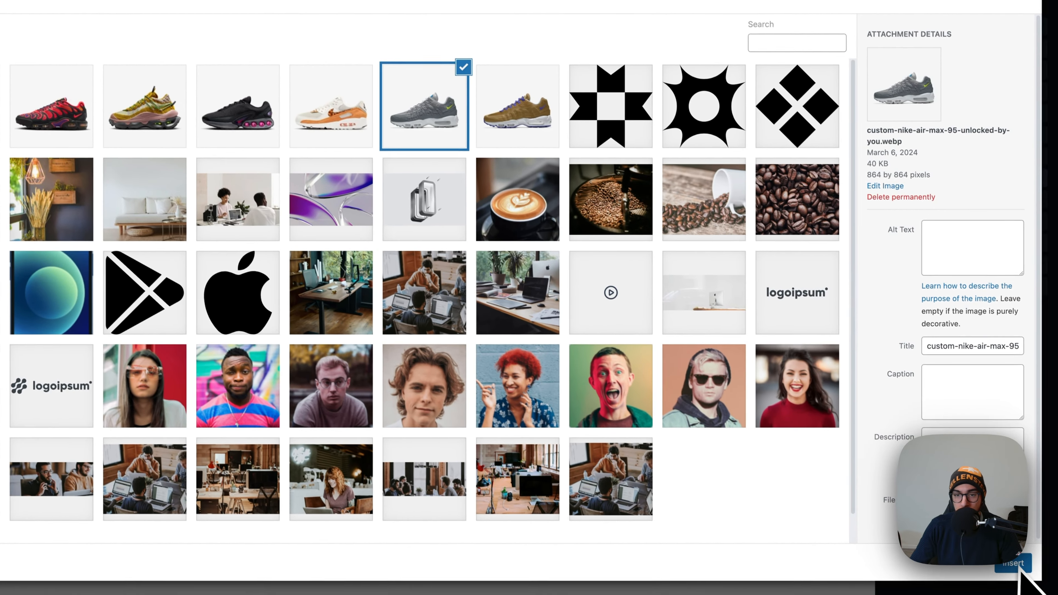
click(1023, 573)
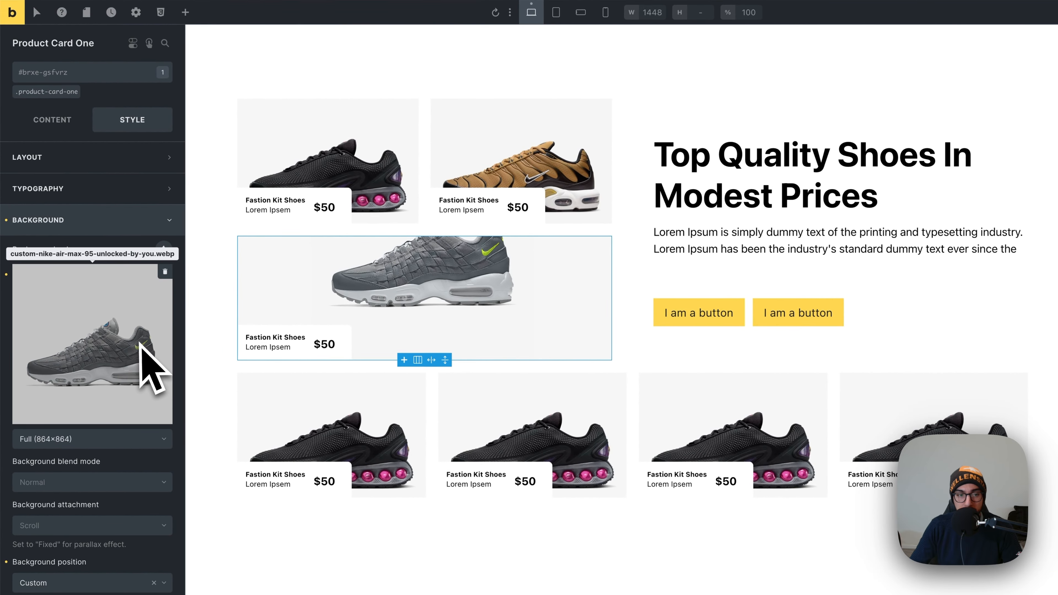
Swap the wide product card's background image for the brown custom-nike-air-max-95-by-you.webp shoe
click(140, 344)
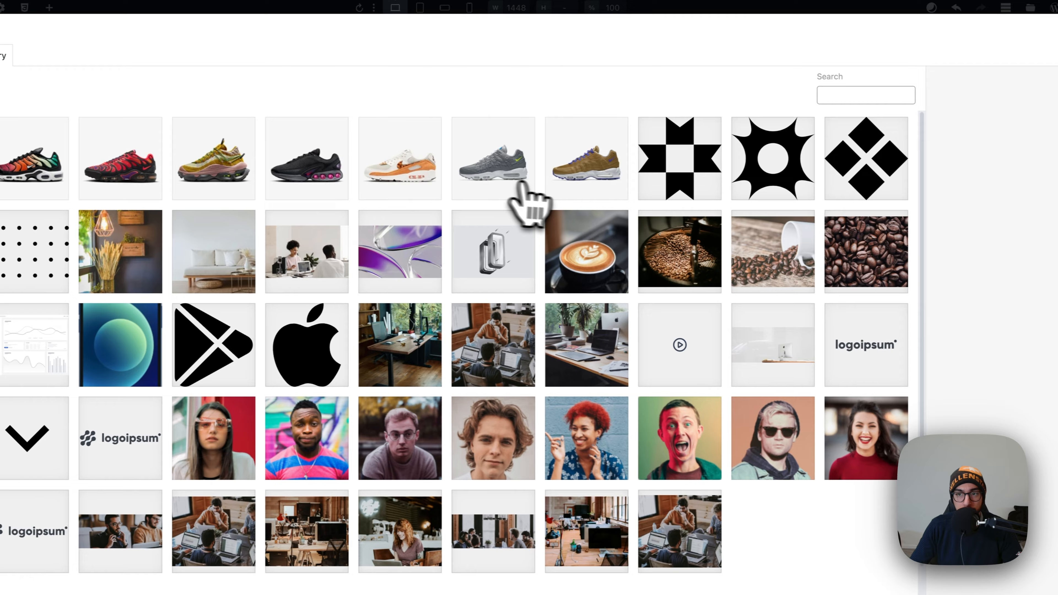
click(727, 179)
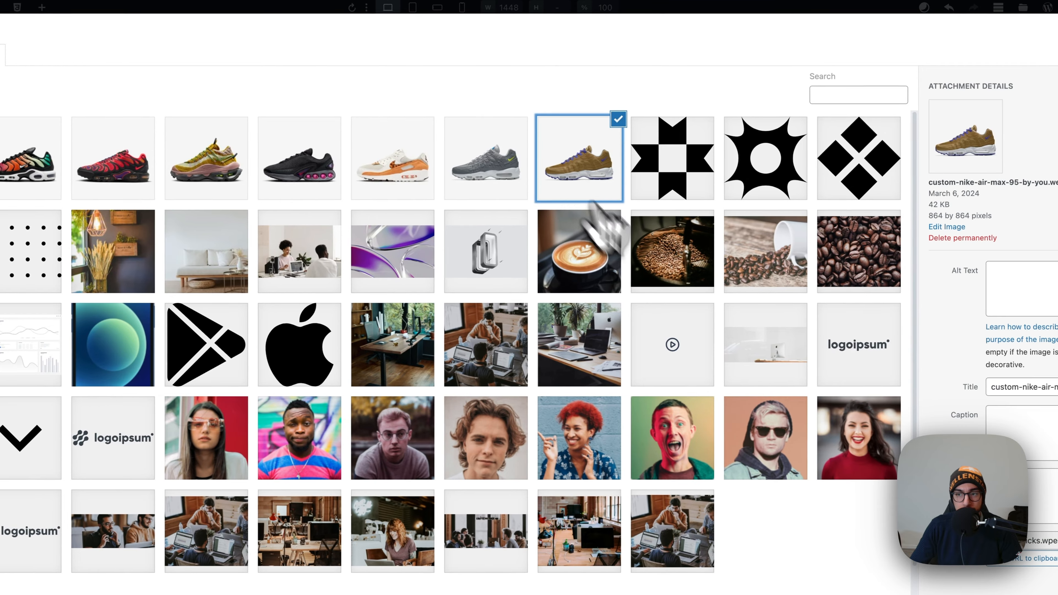
click(1020, 568)
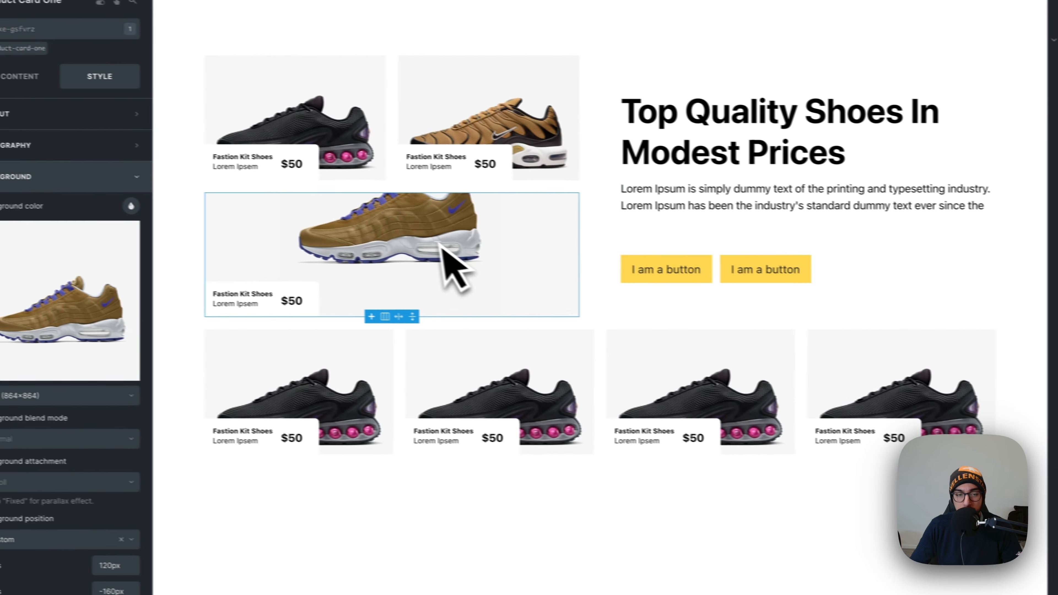
Try another X axis background position on the wide product card and return it to 120px
scroll(120, 334, down, 3)
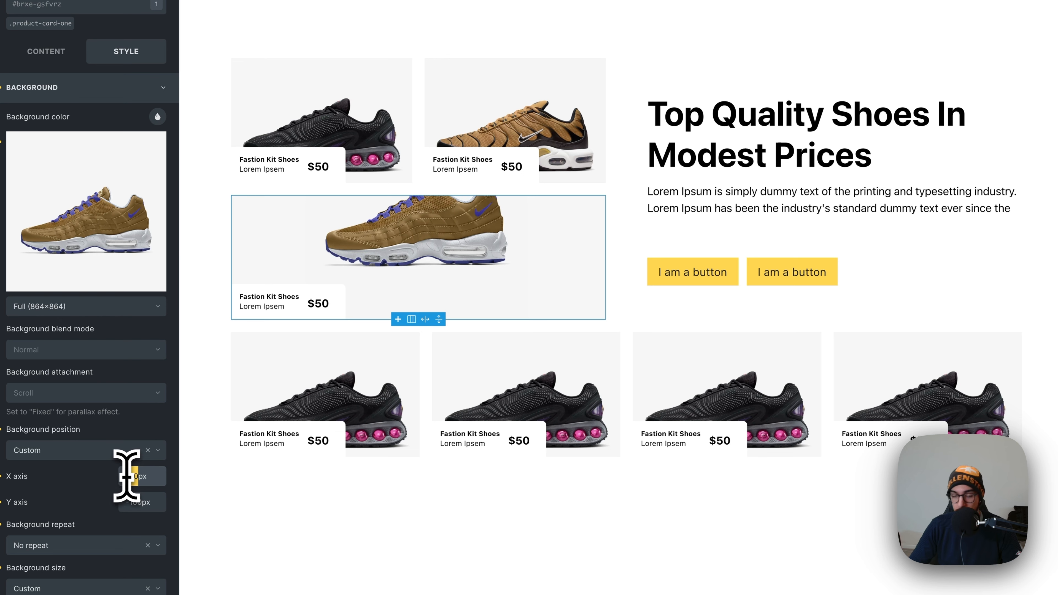
text(80)
key(BackSpace)
key(BackSpace)
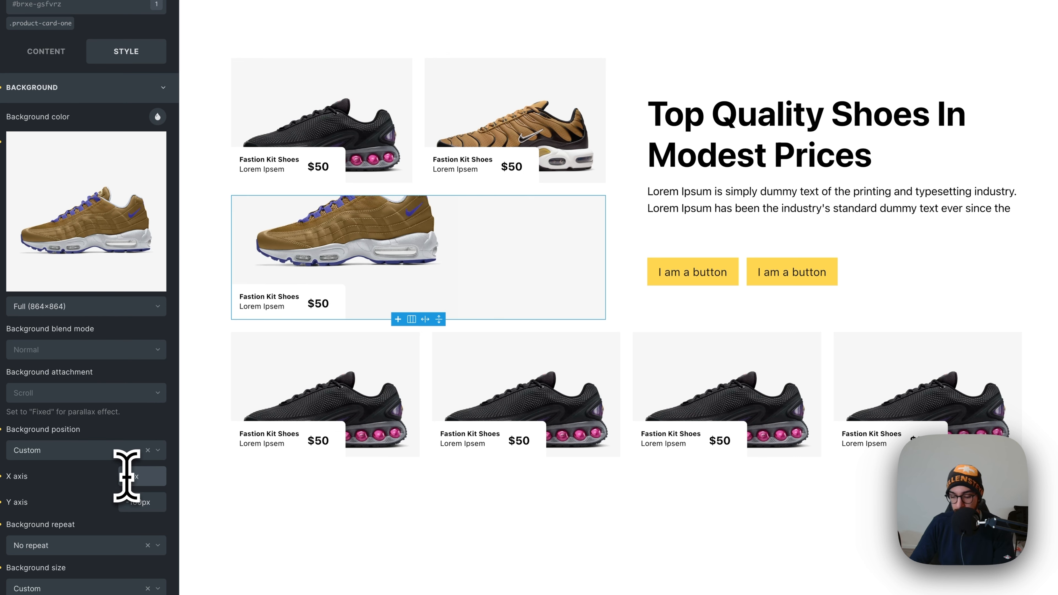
text(120)
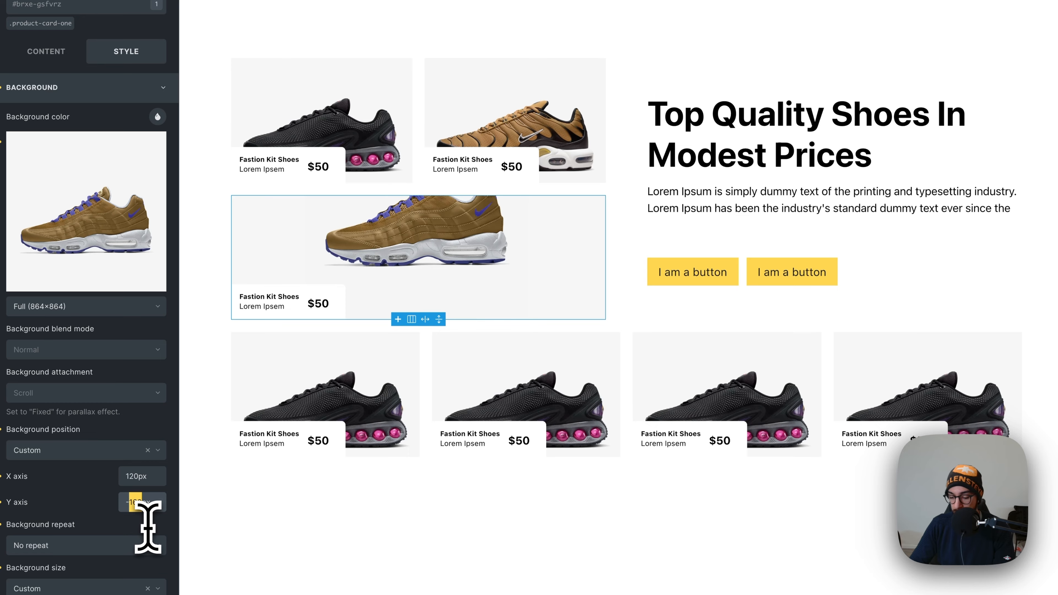
Adjust the wide product card's background position vertically, setting the Y axis to -100px
text(140)
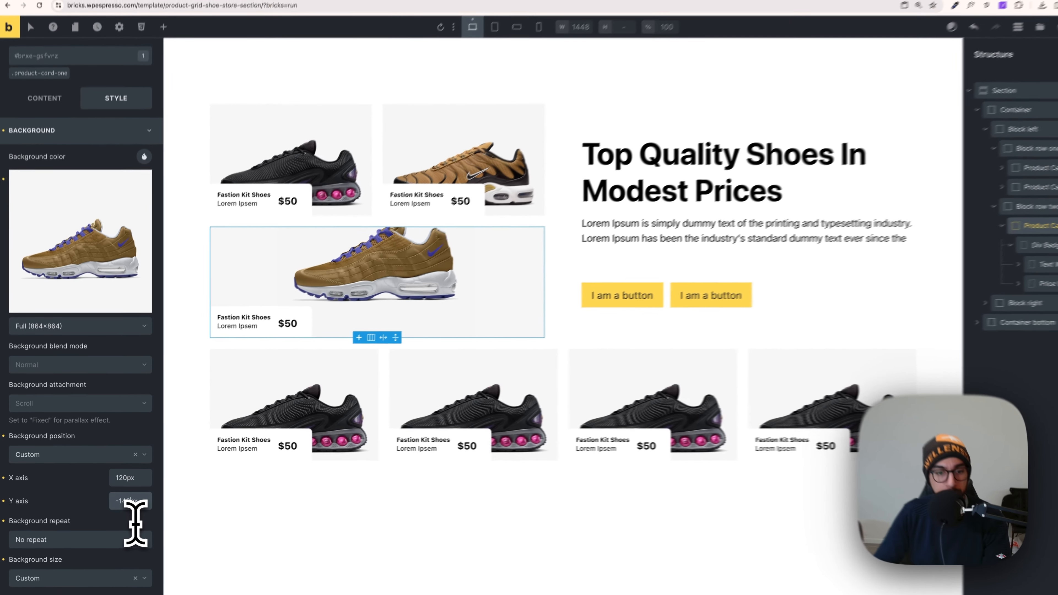
key(BackSpace)
key(BackSpace)
text(20)
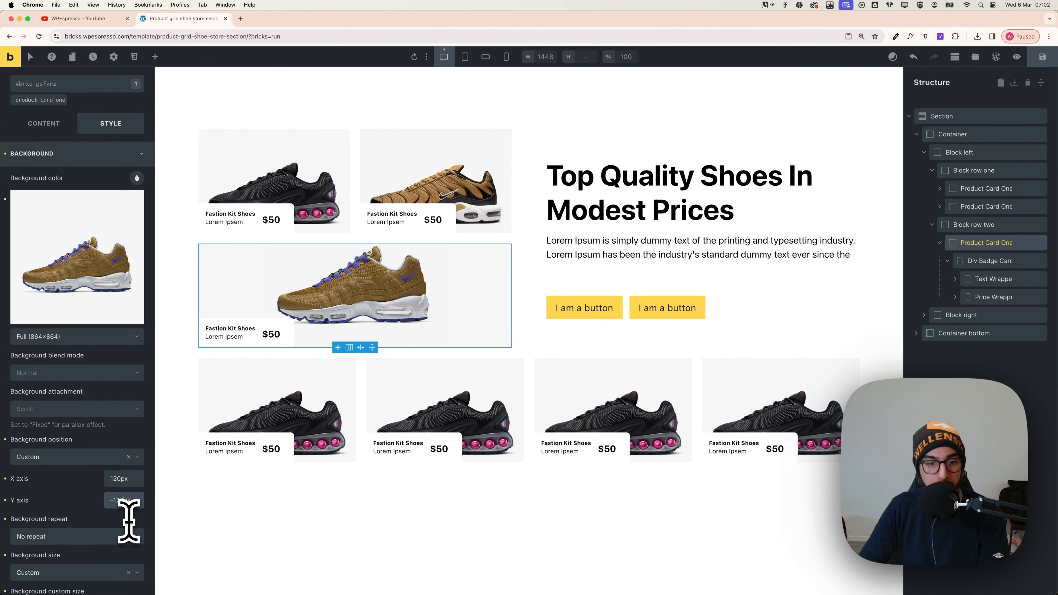
key(BackSpace)
key(BackSpace)
text(30)
key(BackSpace)
key(BackSpace)
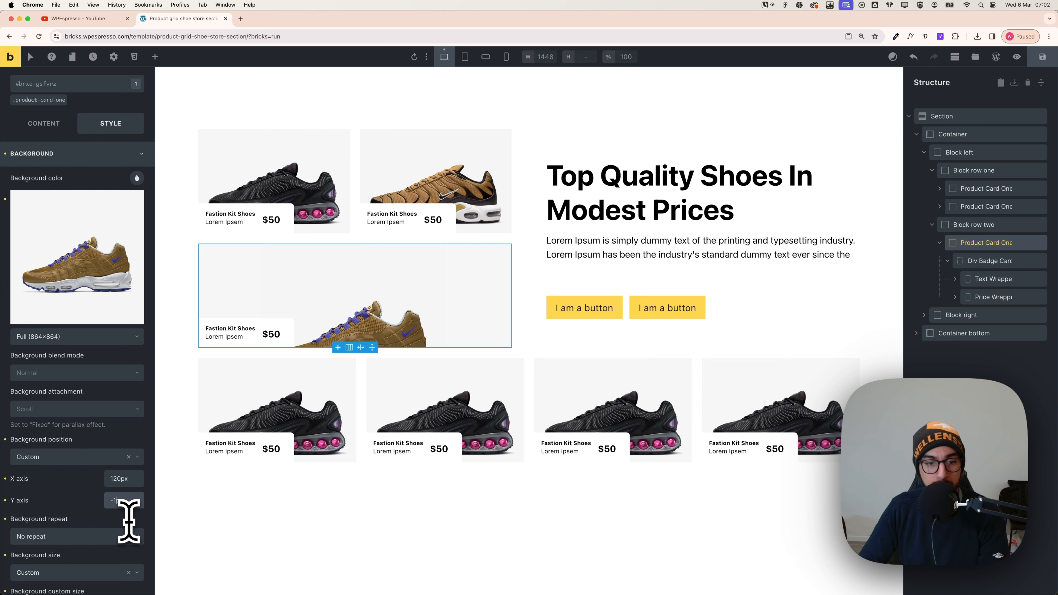
text(60)
key(BackSpace)
key(BackSpace)
text(00)
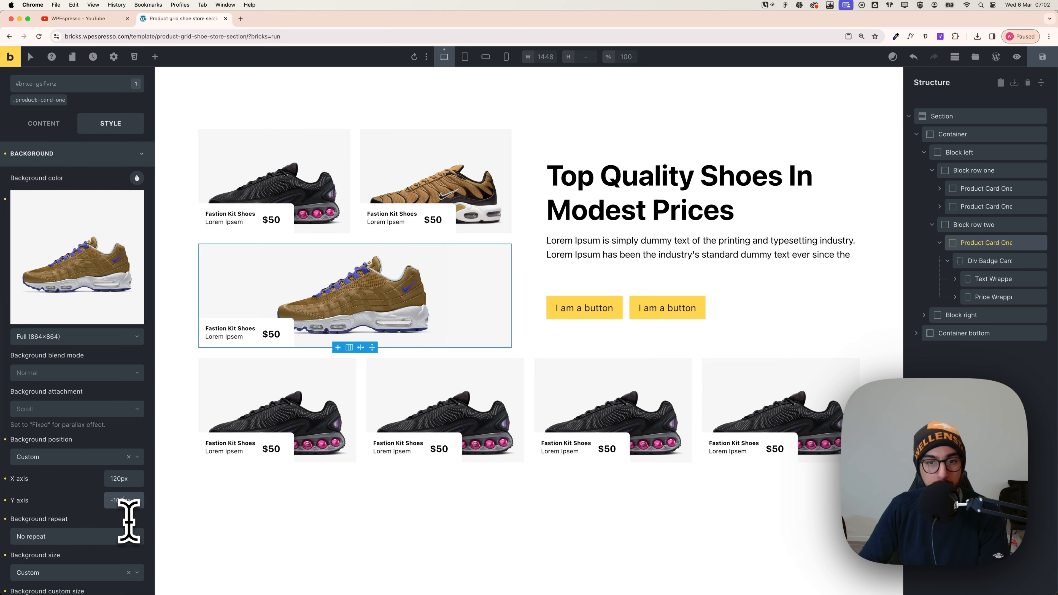
Check the wide card's shoe in the Figma design, and in Bricks set its background image to custom-nike-air-max-95-unlocked-by-you.webp
key(super+Tab)
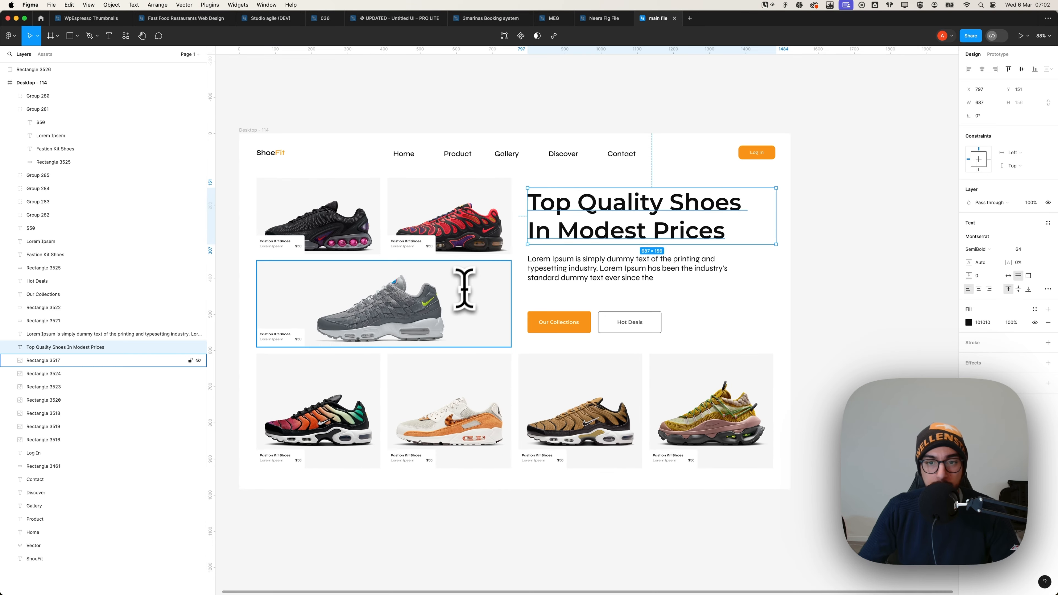
key(super+Tab)
click(70, 286)
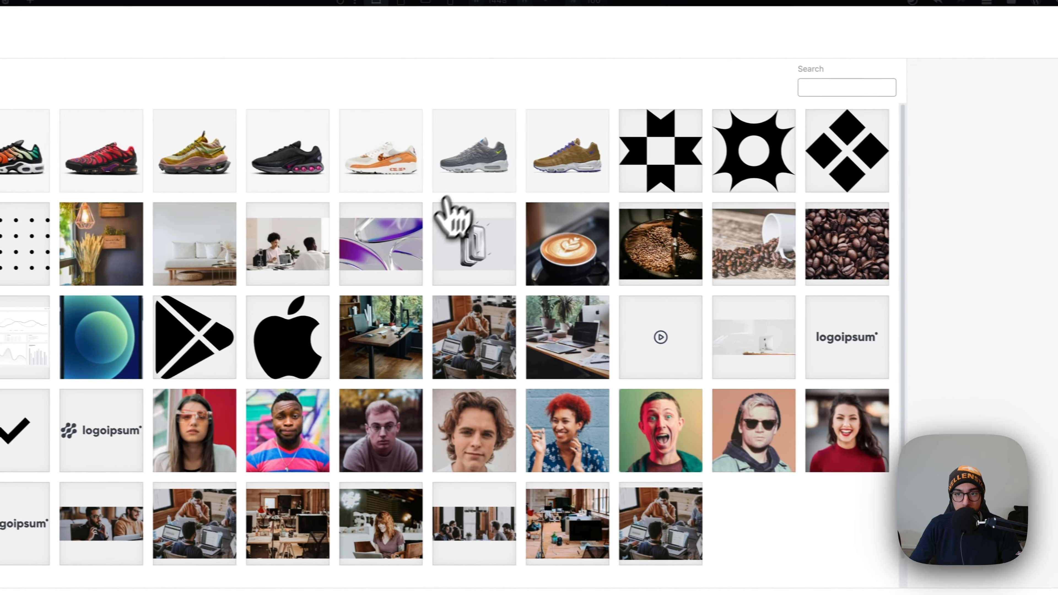
click(585, 191)
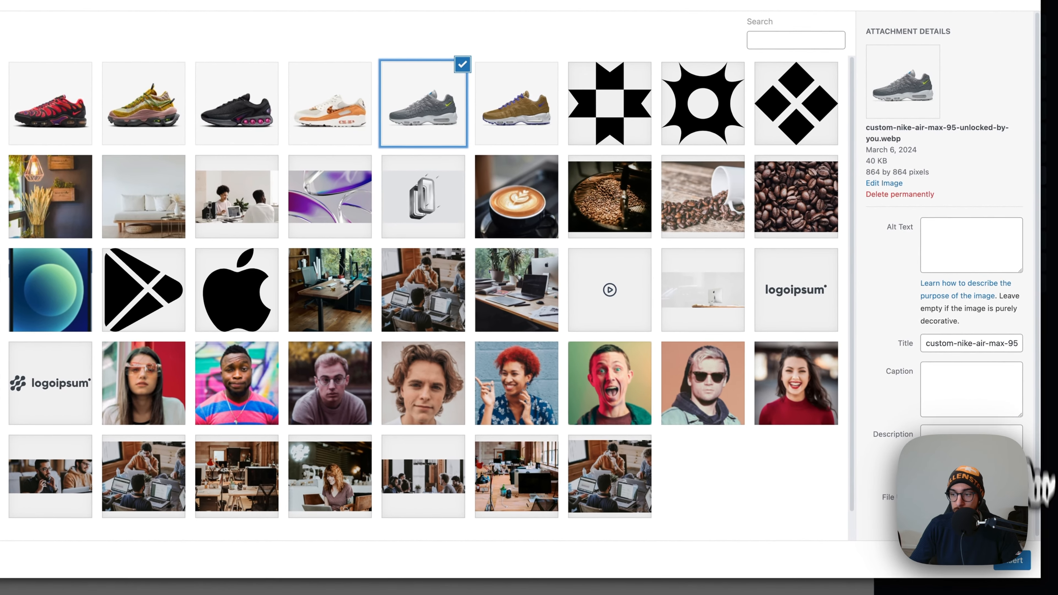
click(1012, 560)
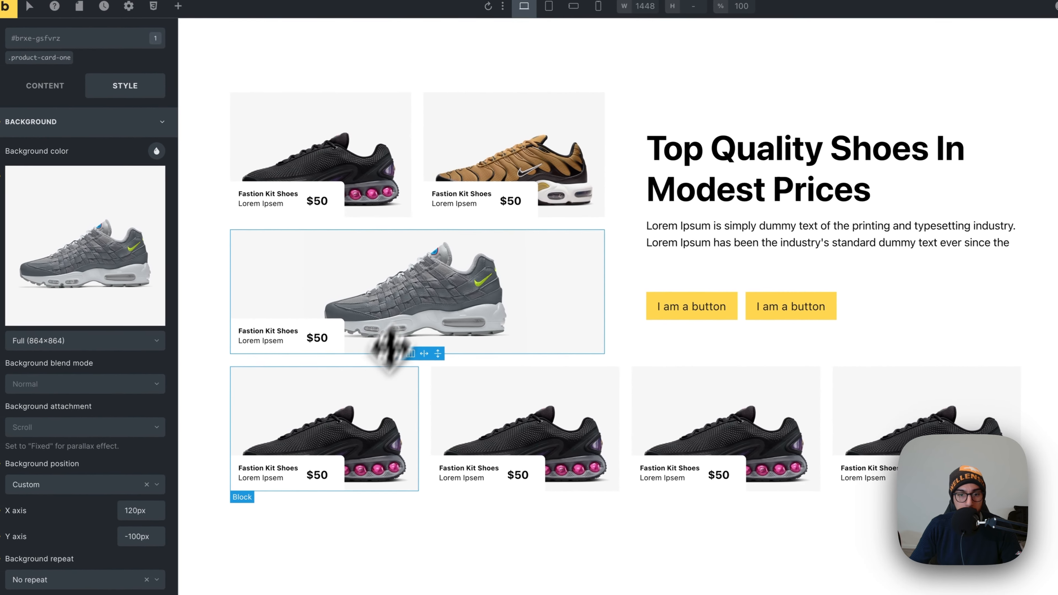
Replace the first bottom-row product card's background image with the multicolored shoe scarpa-air-max-plus-LWzXNs.webp
click(154, 369)
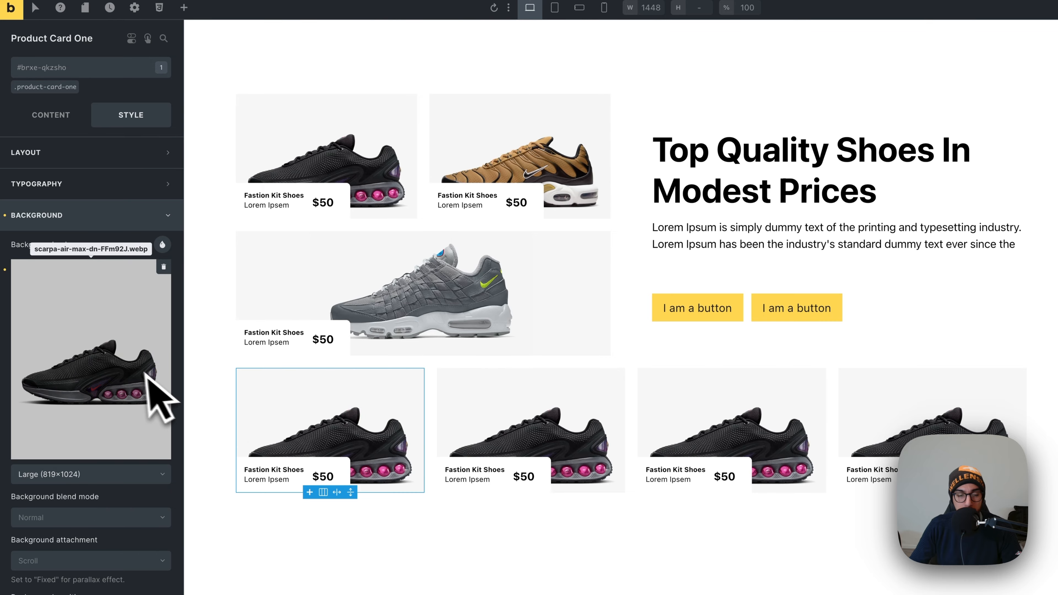
click(116, 370)
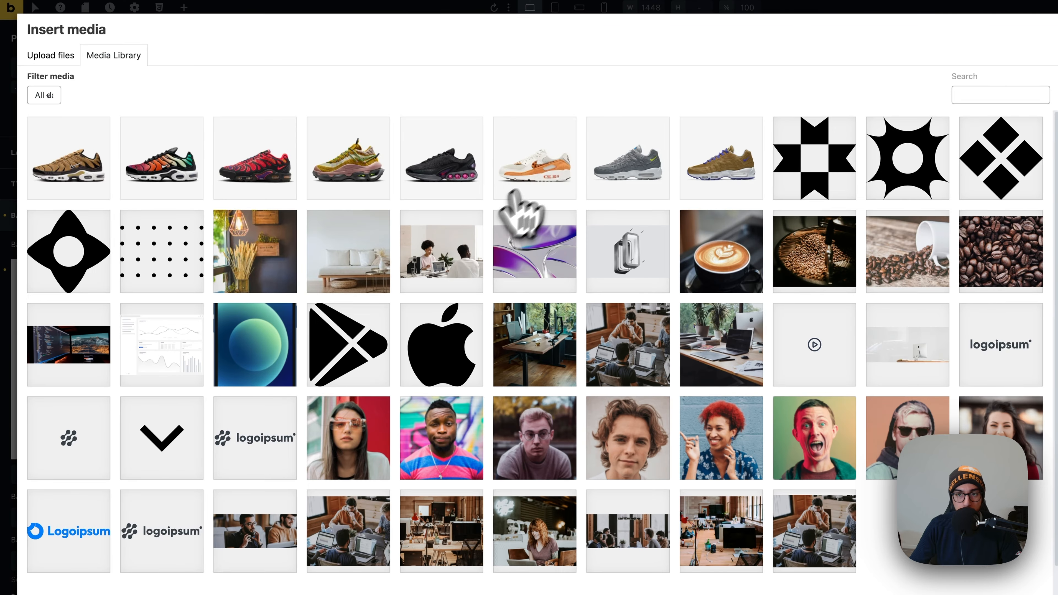
click(122, 172)
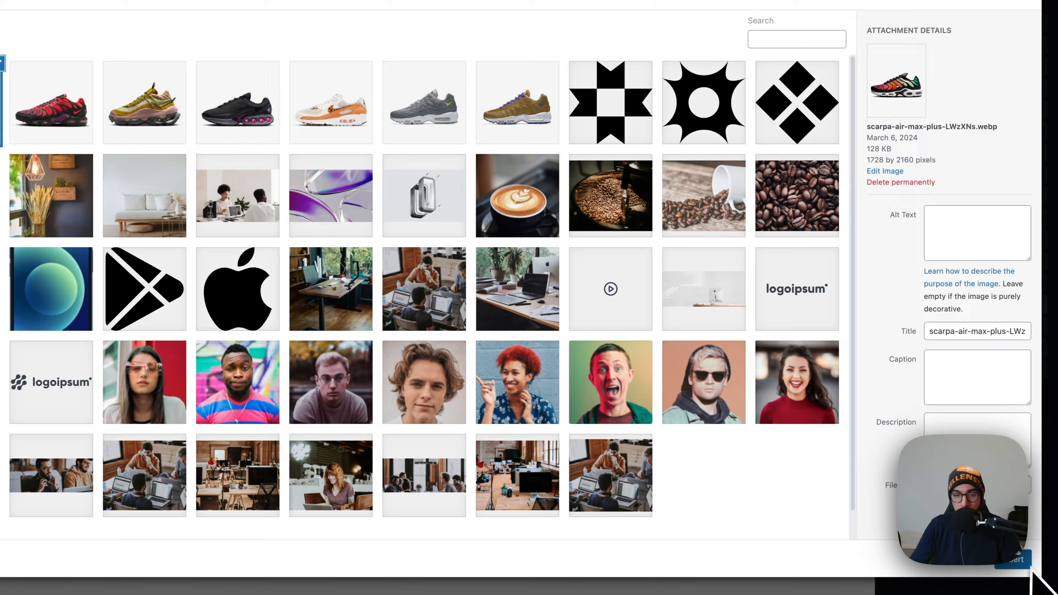
click(1018, 563)
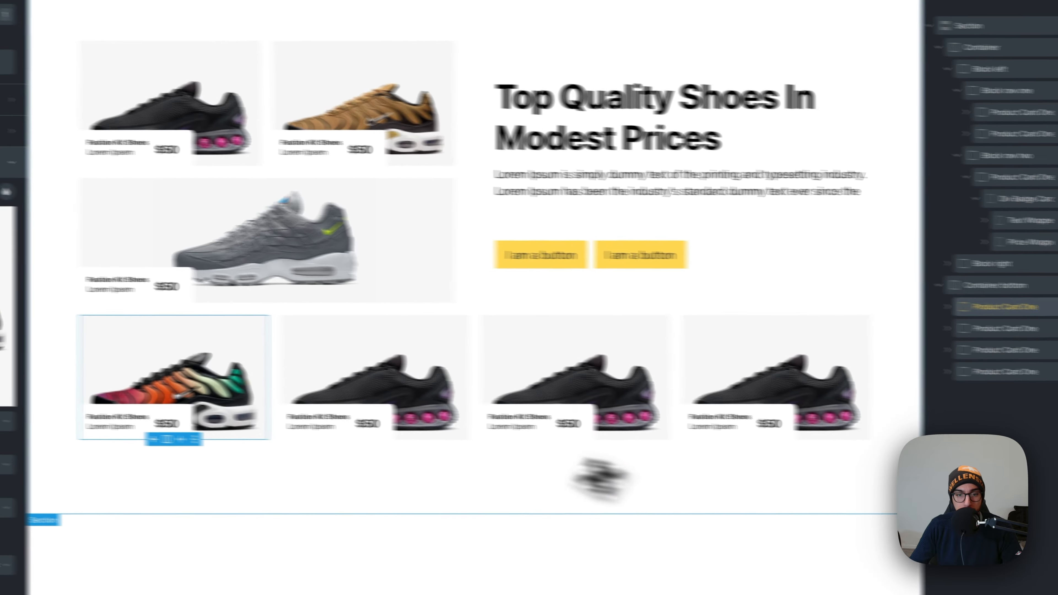
Replace the second bottom-row product card's background image with the red shoe scarpa-air-max-plus-drift-Jzs549.webp
click(423, 391)
click(110, 351)
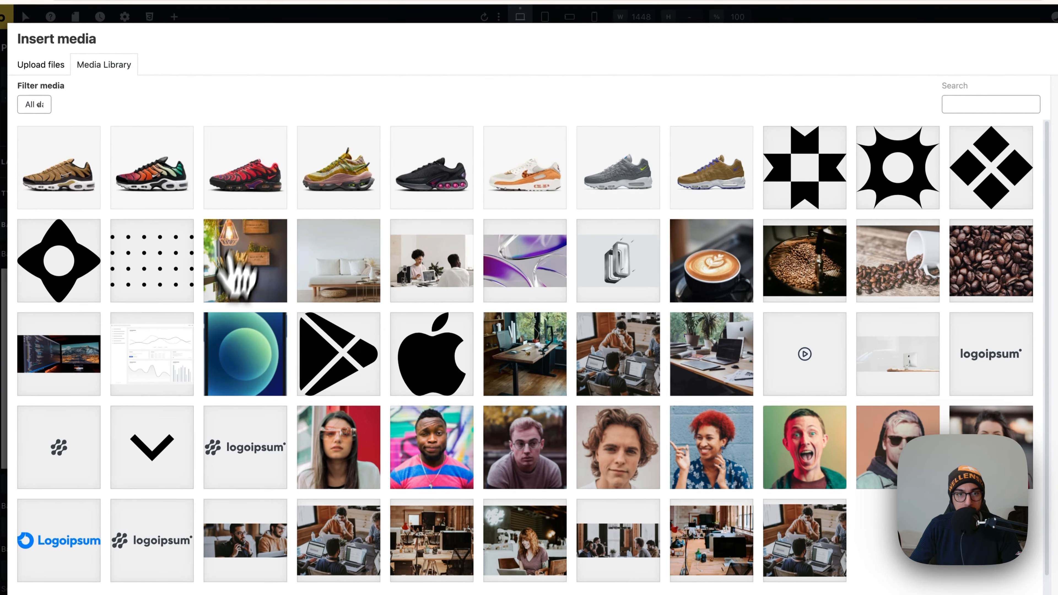
click(247, 170)
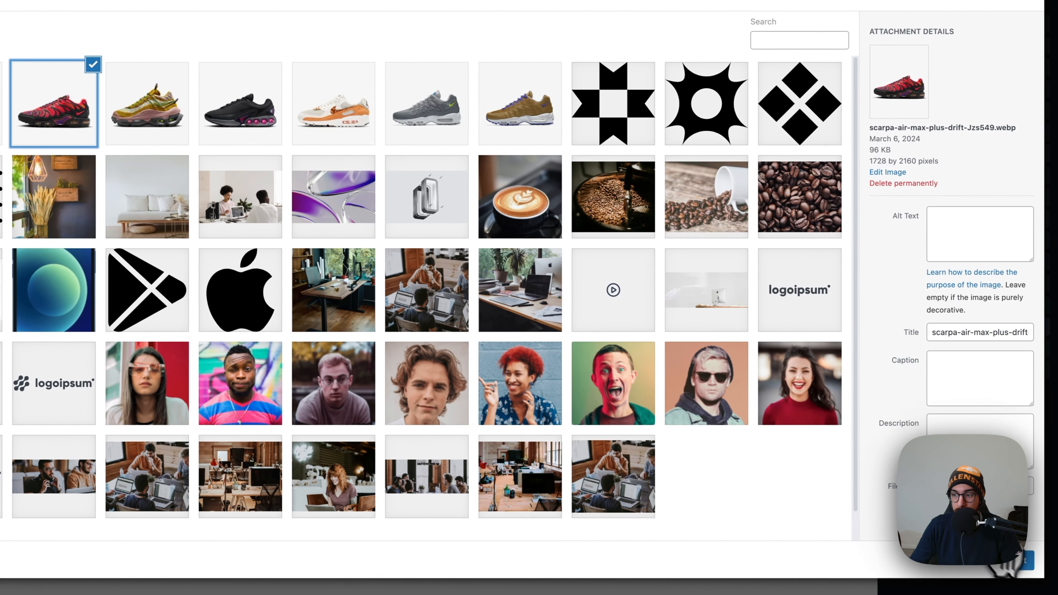
click(1008, 575)
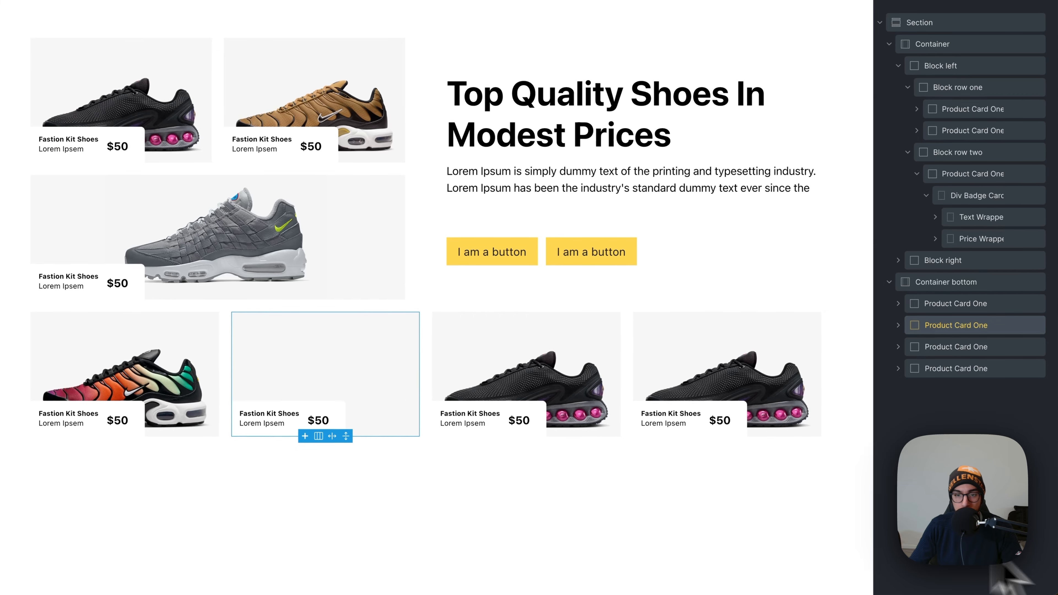
Replace the third bottom-row product card's background image with the yellow-green Air Max Flyknit Venture shoe
click(442, 362)
click(138, 355)
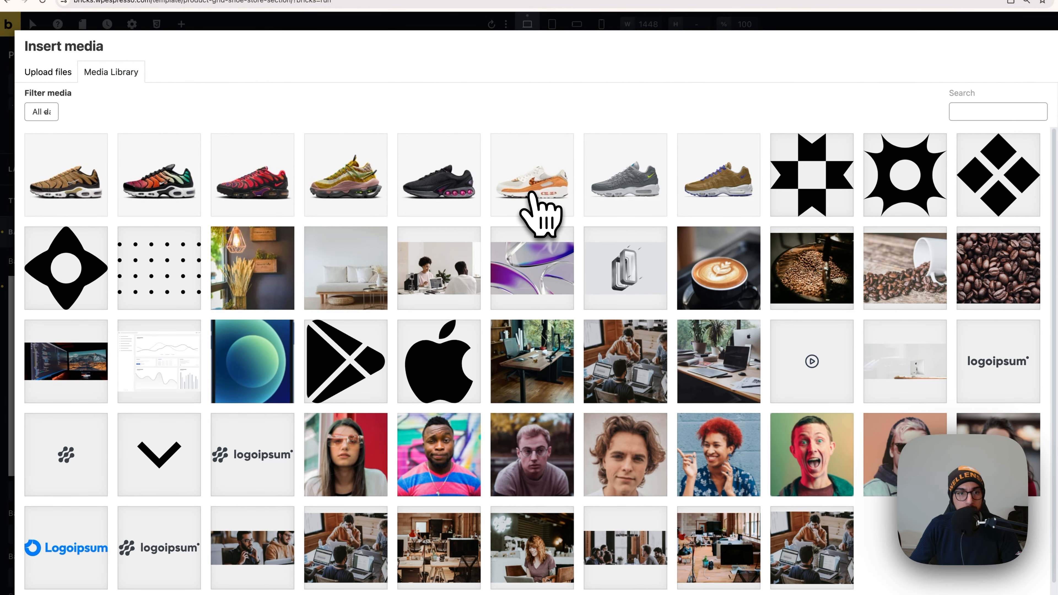
click(346, 175)
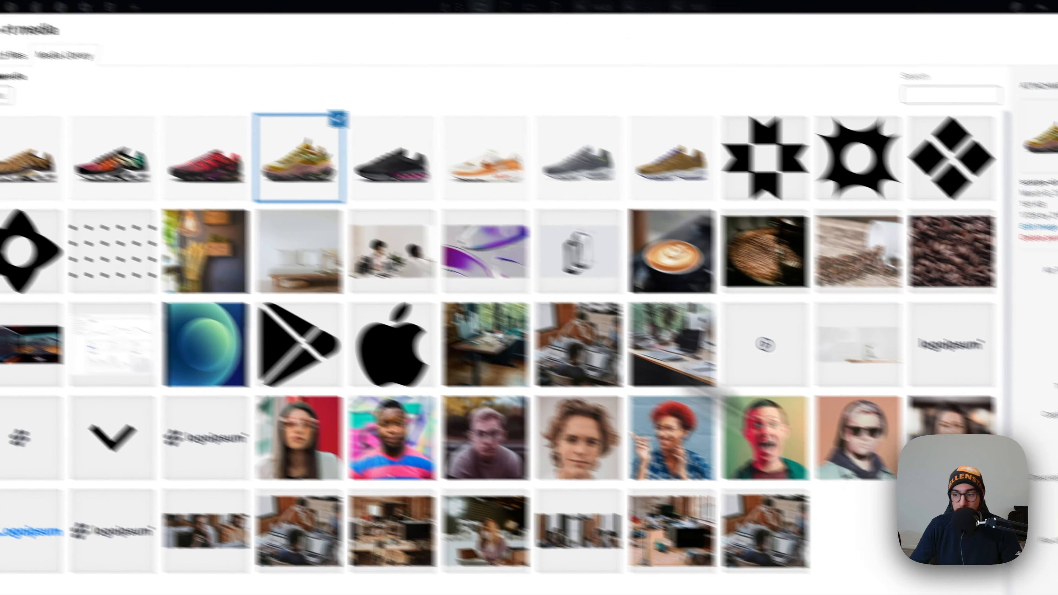
click(1029, 563)
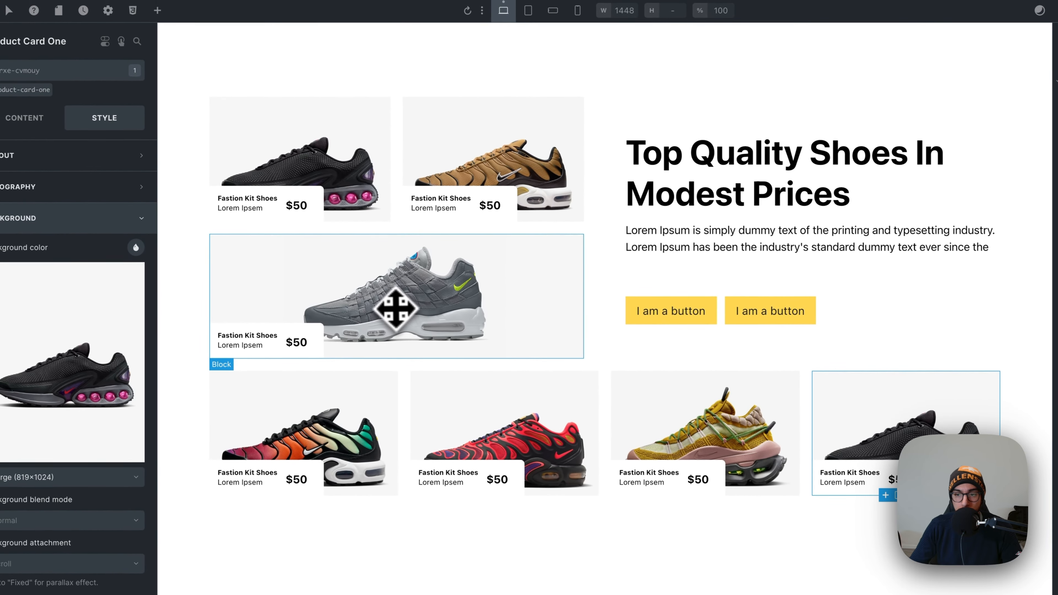
Set the fourth bottom-row product card's background image to scarpa-air-max-90-H6XRJb.webp and save the template
click(134, 339)
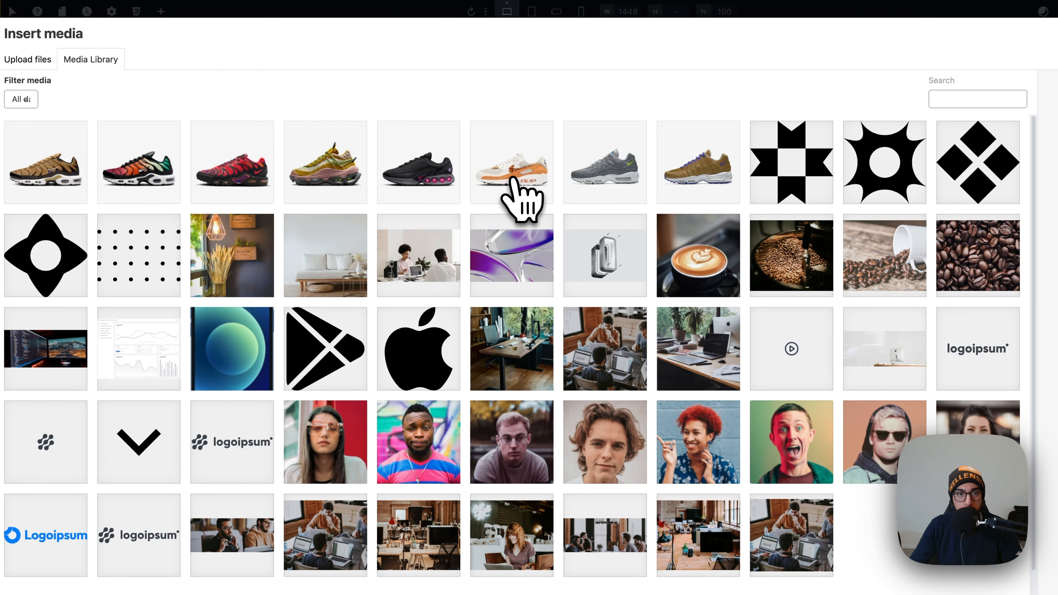
click(512, 179)
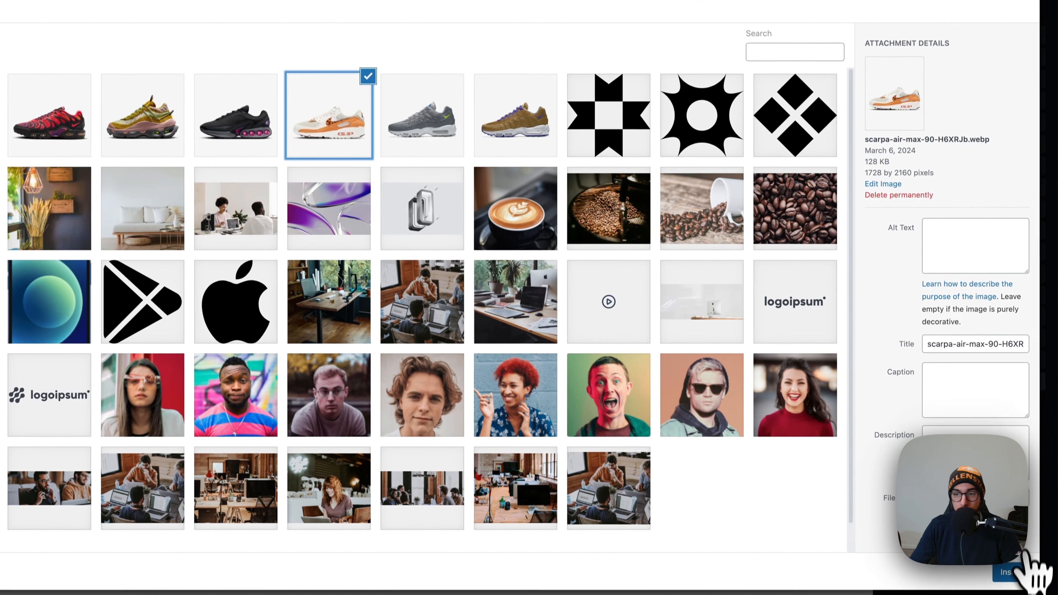
click(1021, 564)
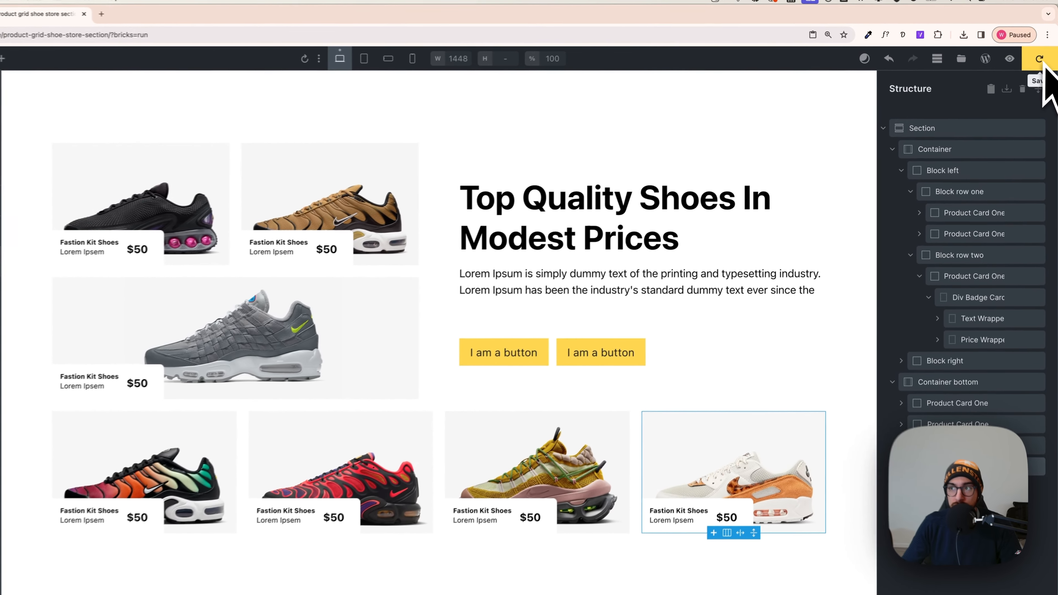
click(1042, 56)
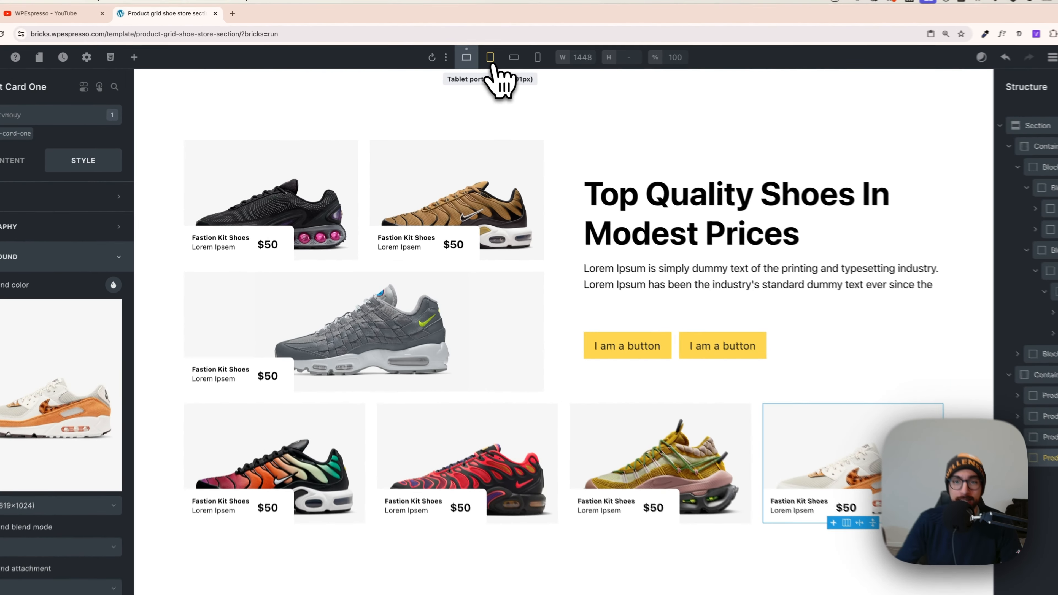
Preview the section at the tablet portrait, mobile landscape and mobile portrait breakpoints, and return to the desktop view
click(465, 57)
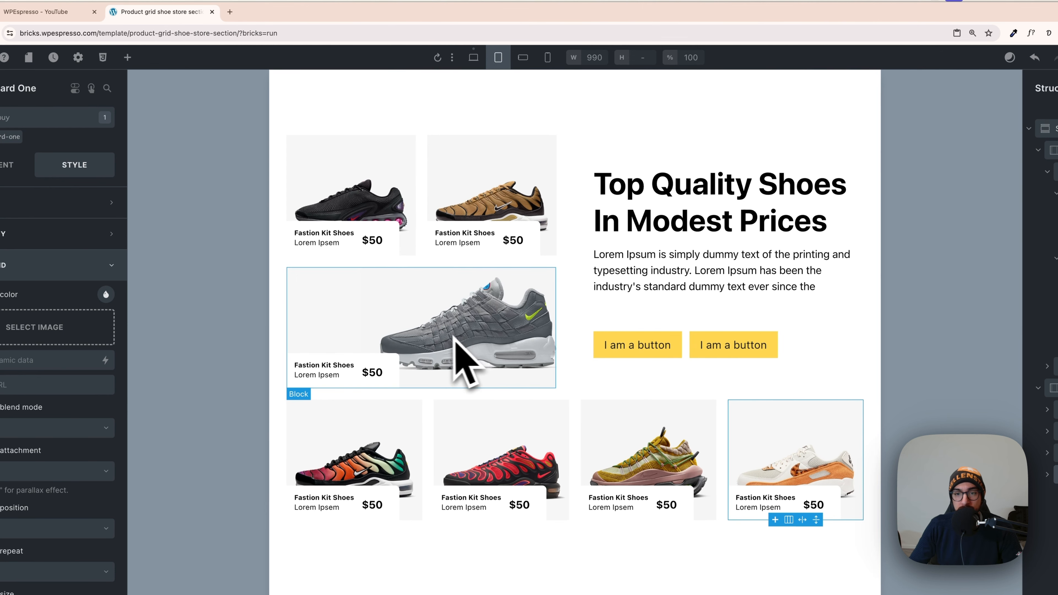
click(523, 58)
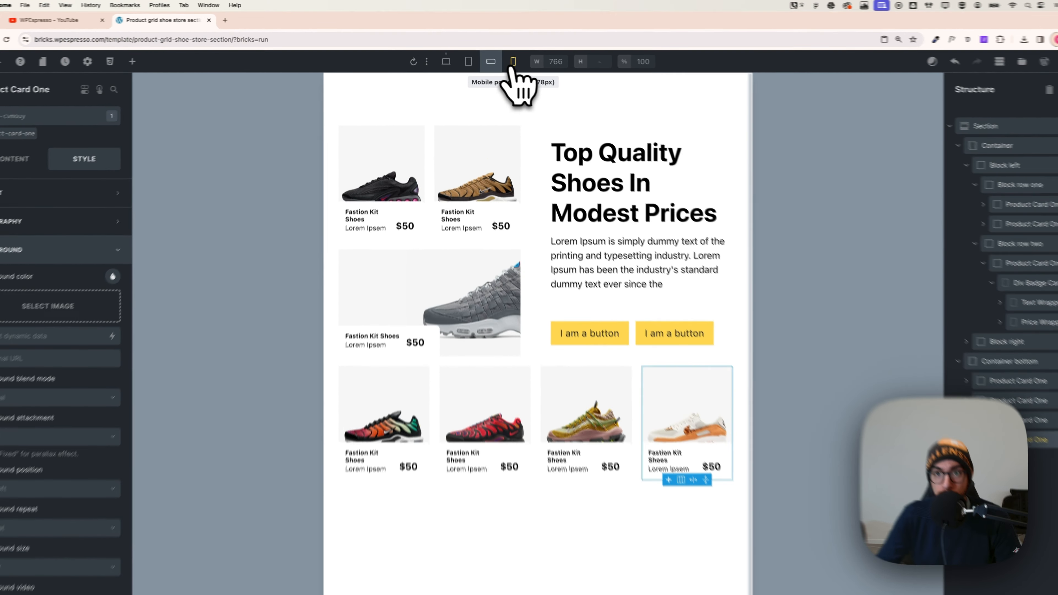
click(506, 57)
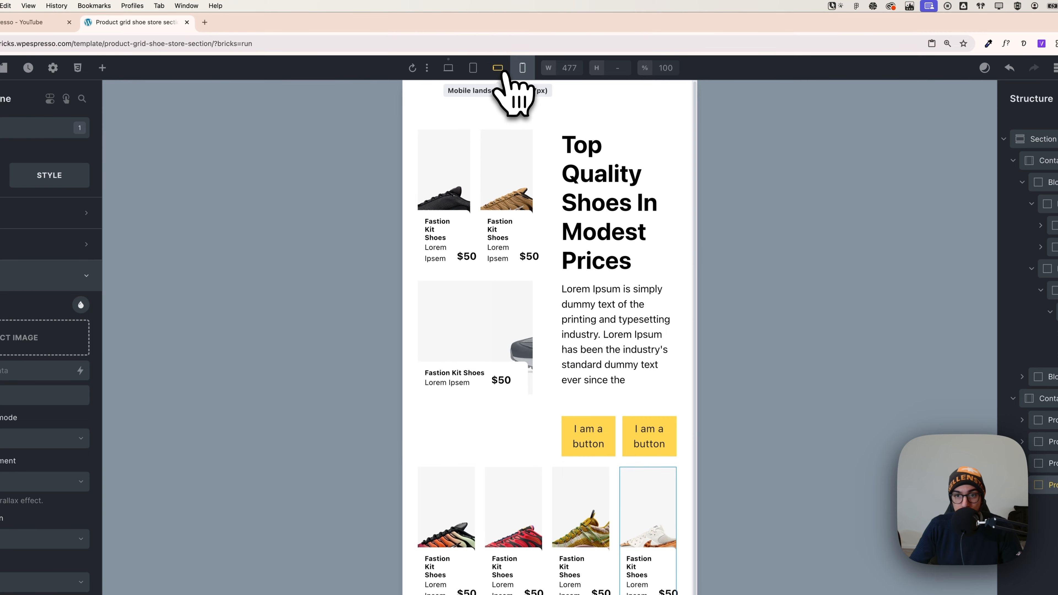
click(500, 69)
click(477, 70)
click(455, 70)
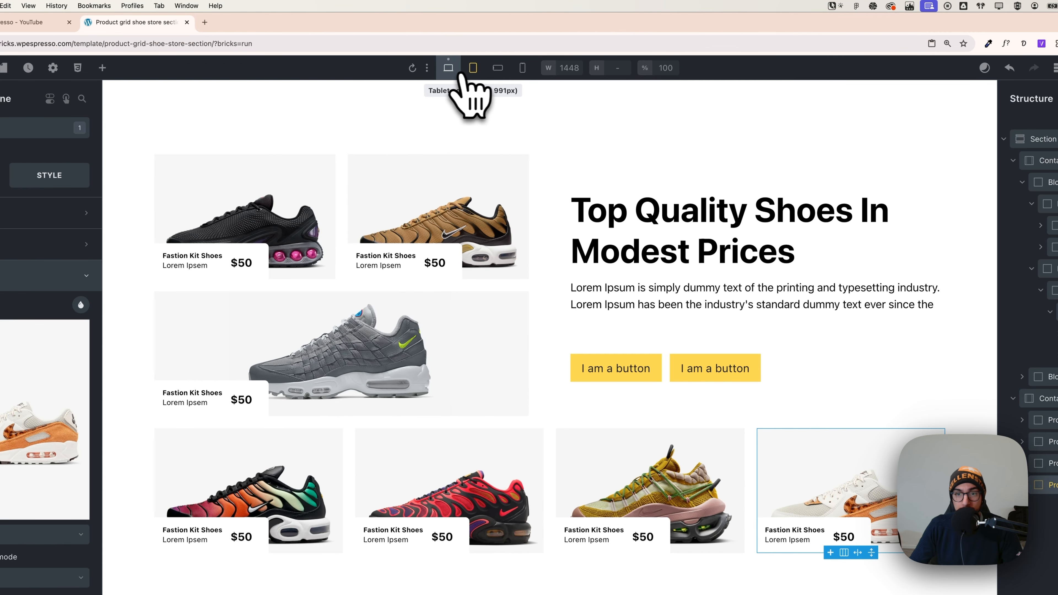
Set Block row one to a one-column grid at the mobile landscape breakpoint
click(477, 75)
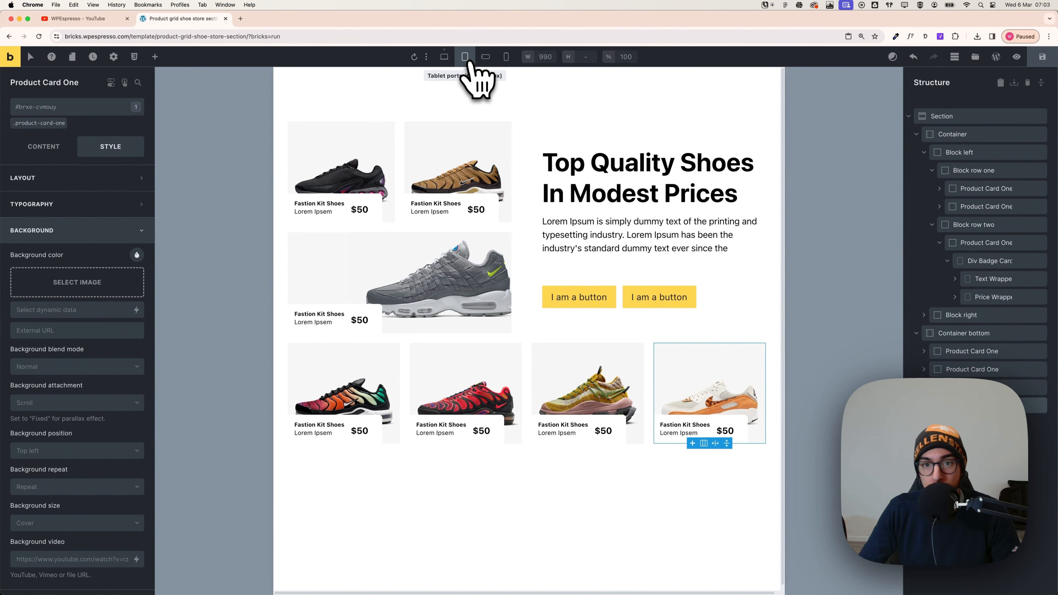
click(486, 61)
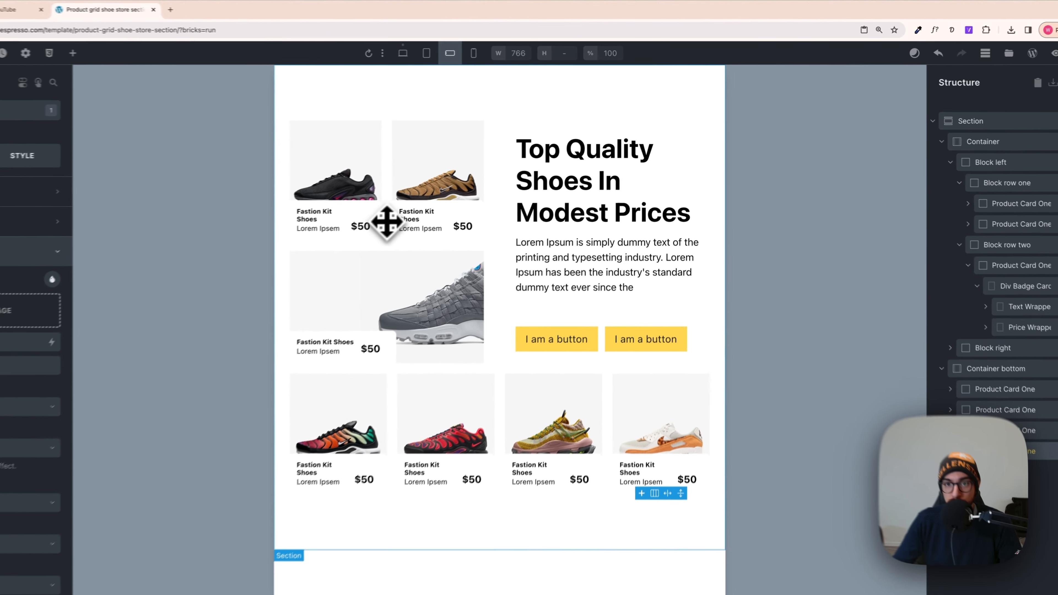
click(429, 158)
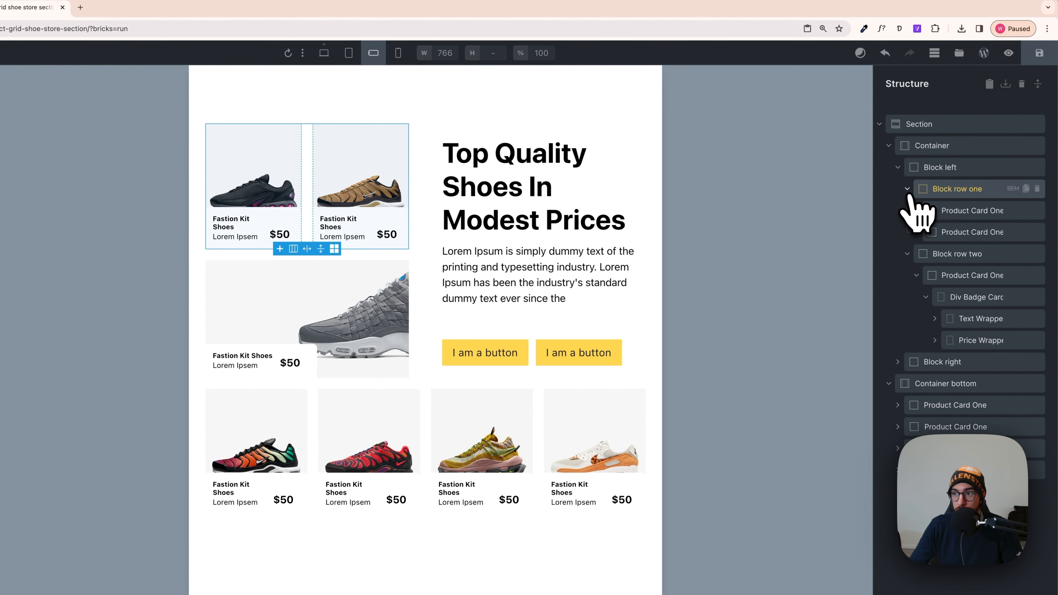
click(908, 189)
click(909, 211)
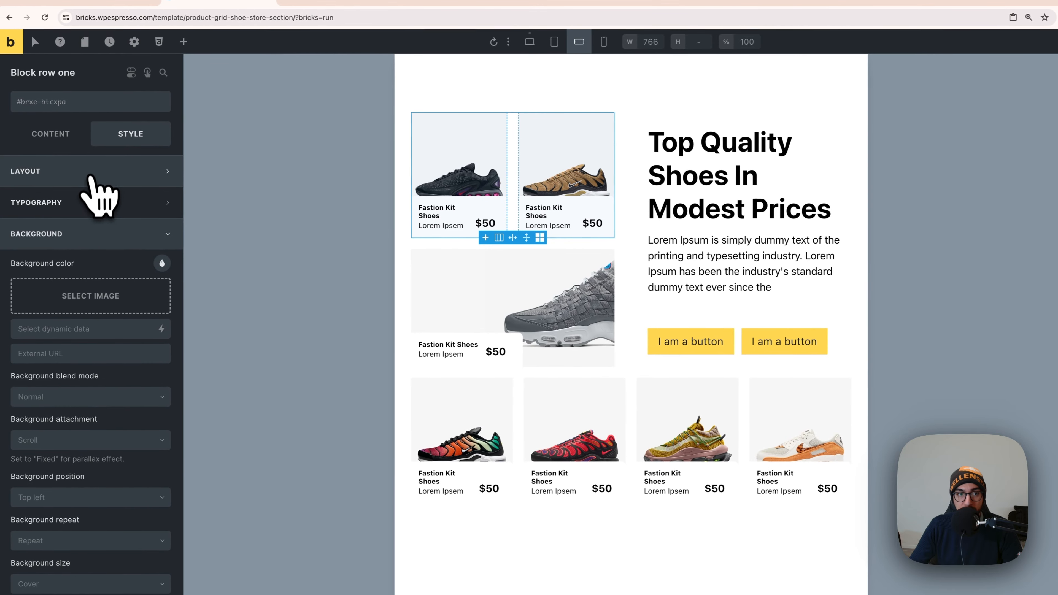
click(91, 177)
click(63, 137)
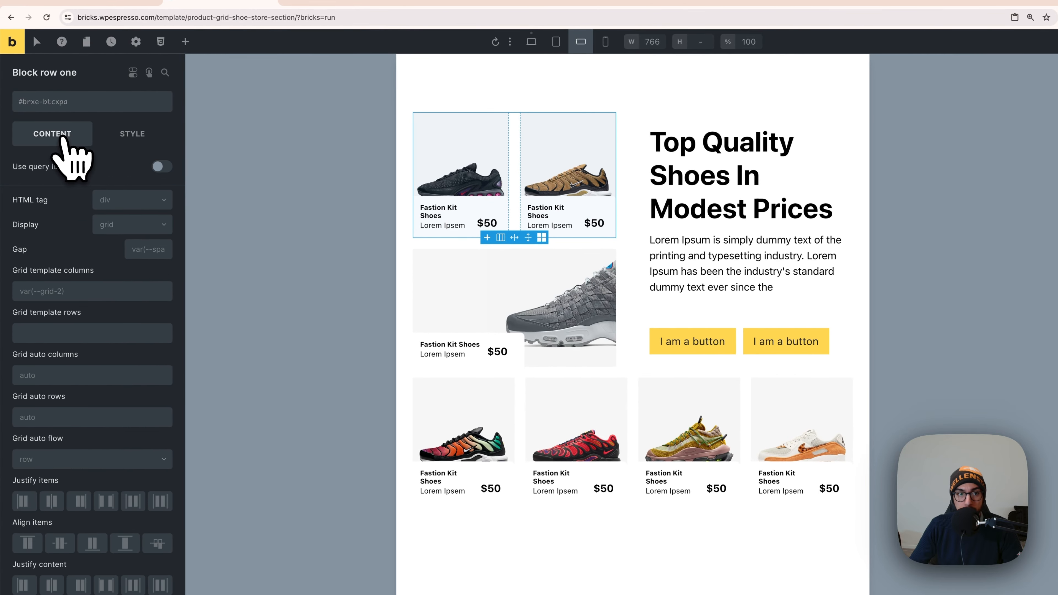
click(67, 296)
click(45, 134)
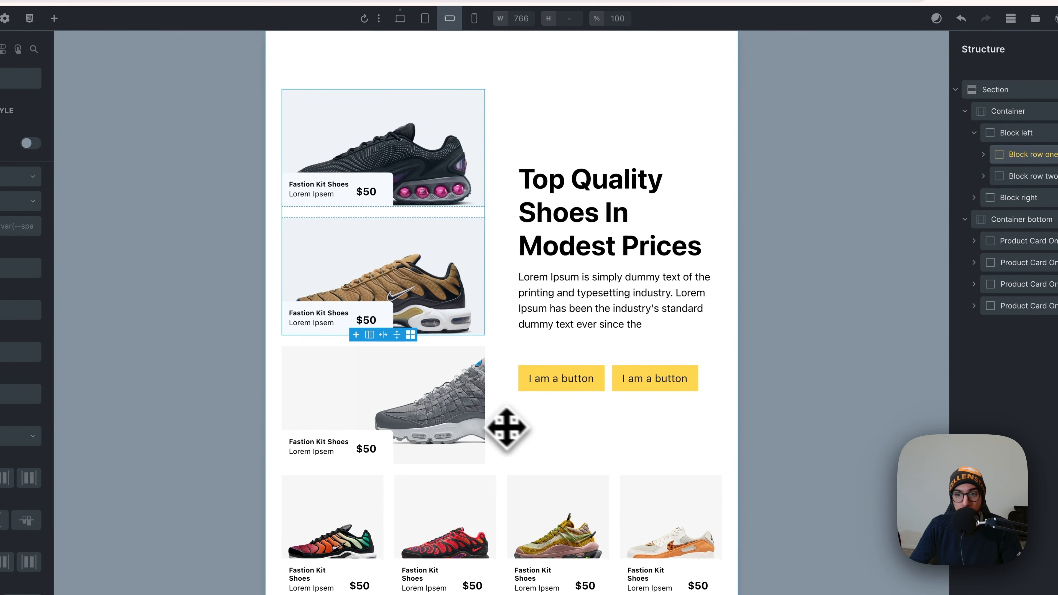
Set the gap of the upper container to the space-s variable at mobile landscape
click(550, 406)
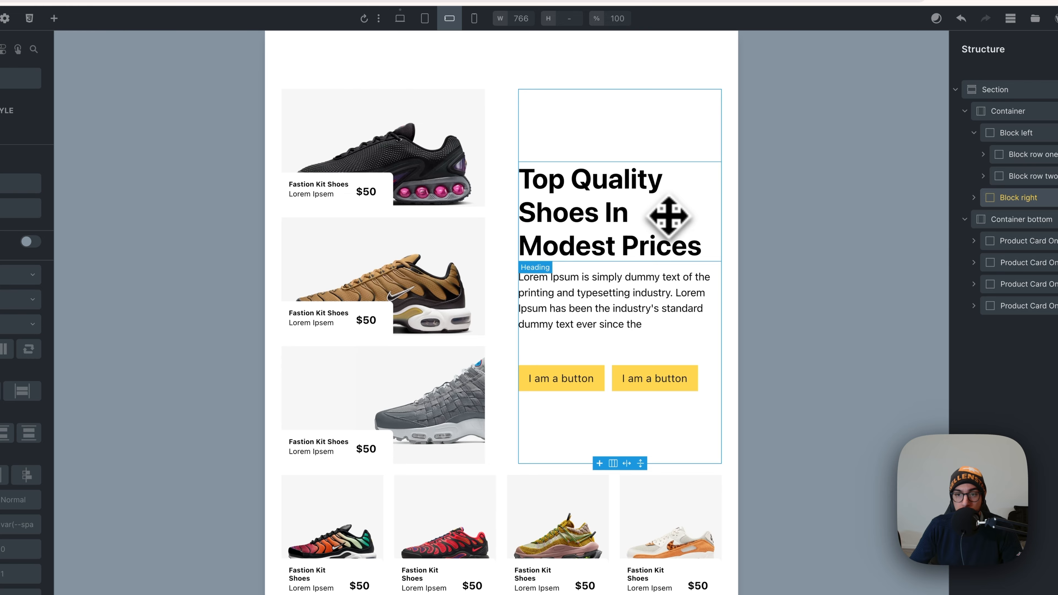
click(509, 131)
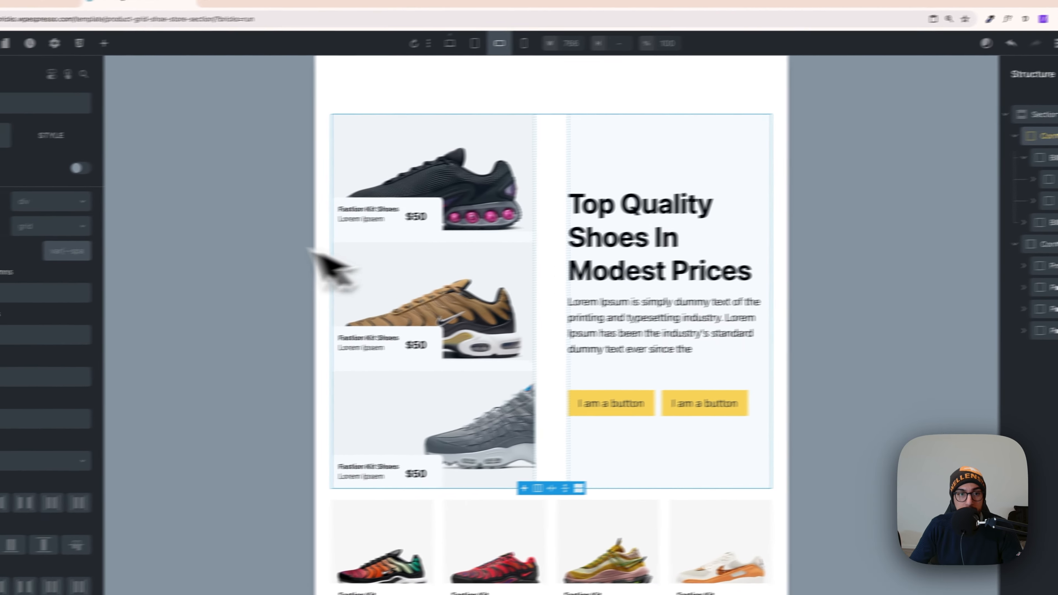
right_click(70, 251)
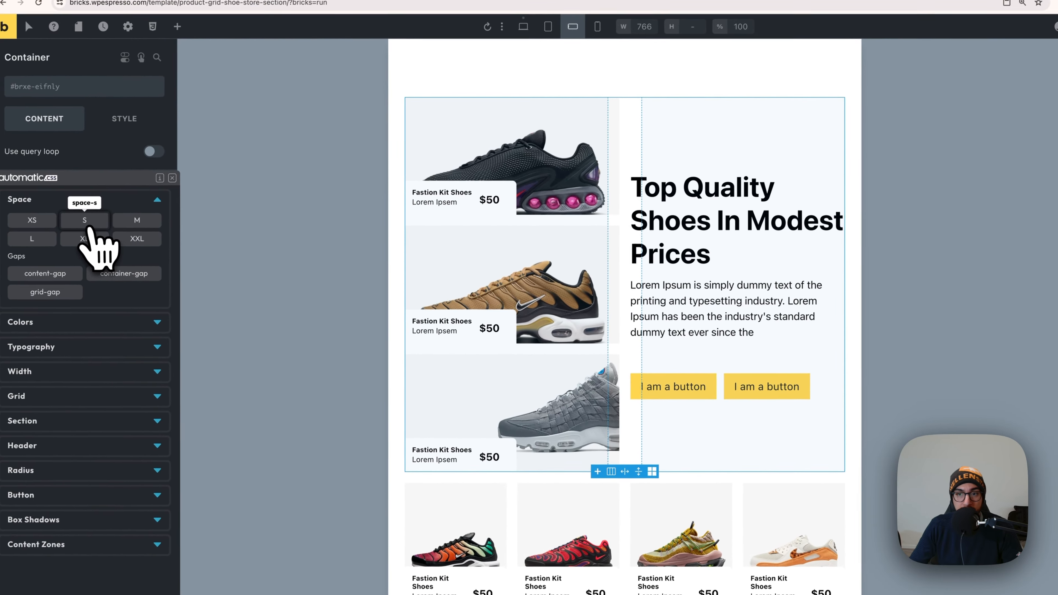
click(85, 223)
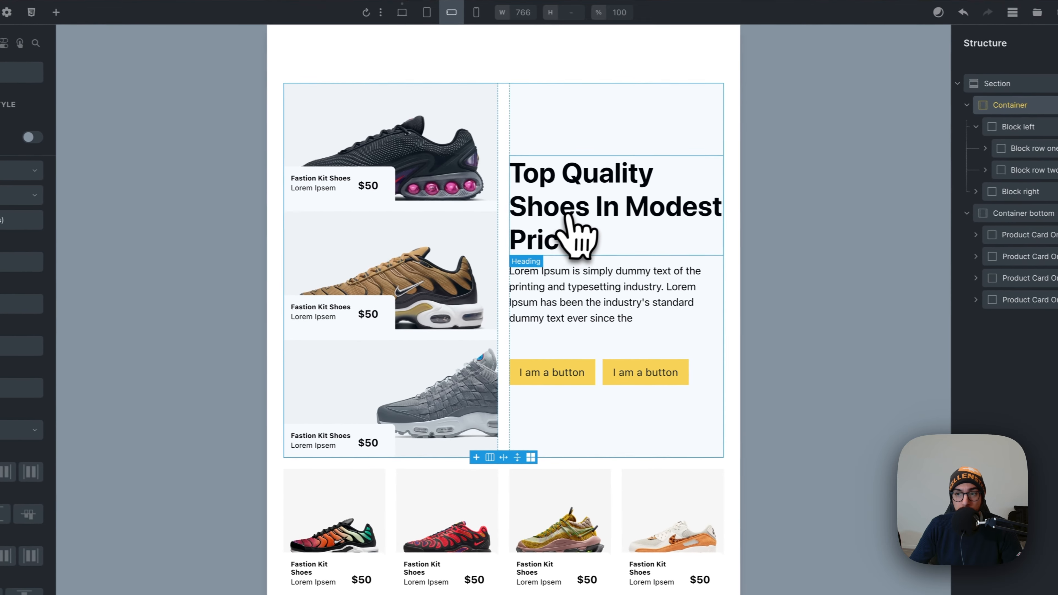
click(695, 100)
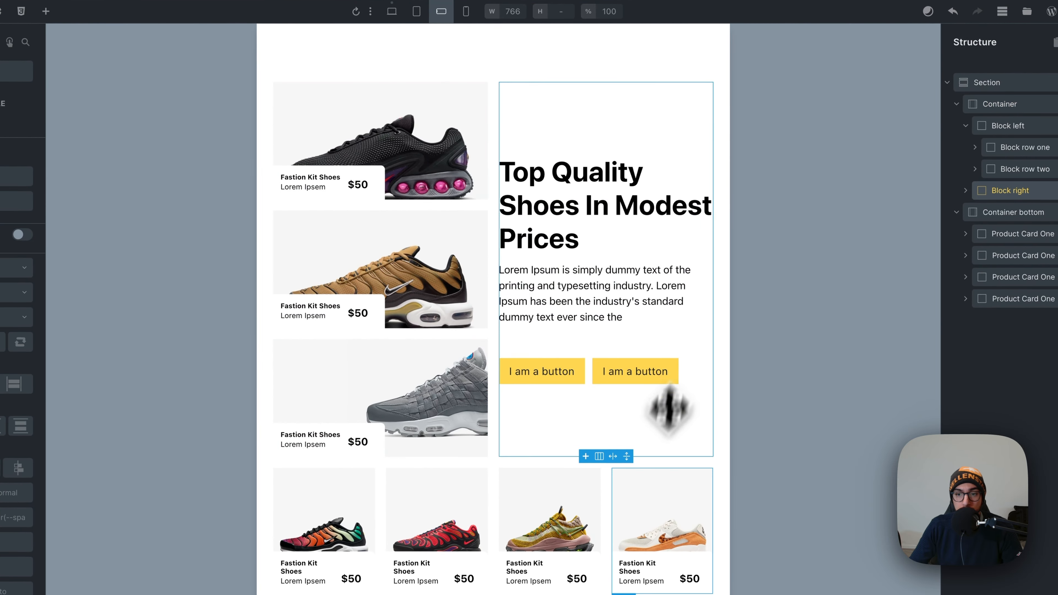
click(650, 497)
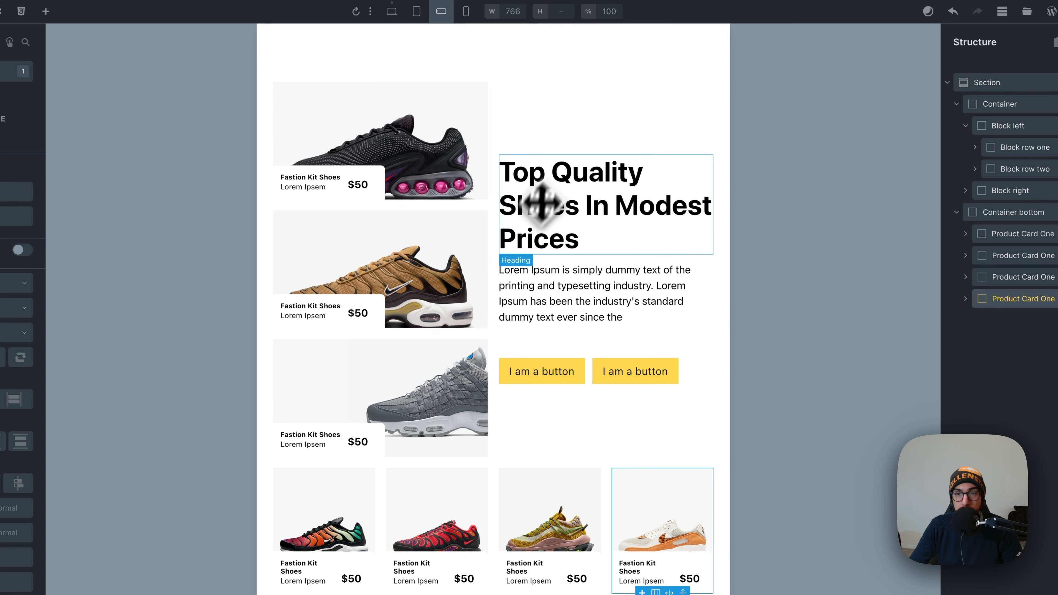
Set the upper container's gap to the M space variable at mobile landscape
click(504, 116)
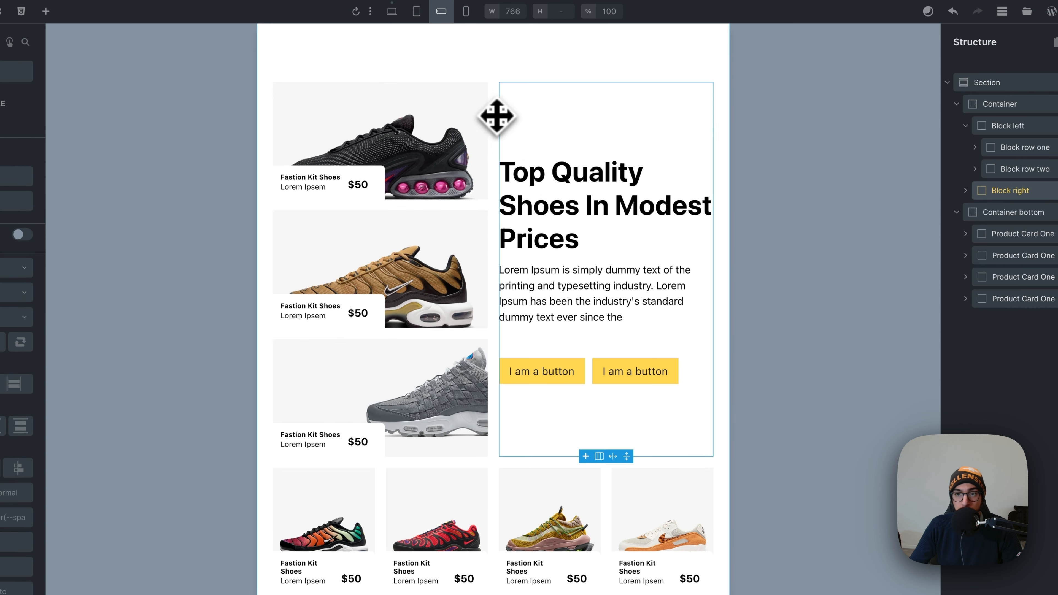
click(496, 115)
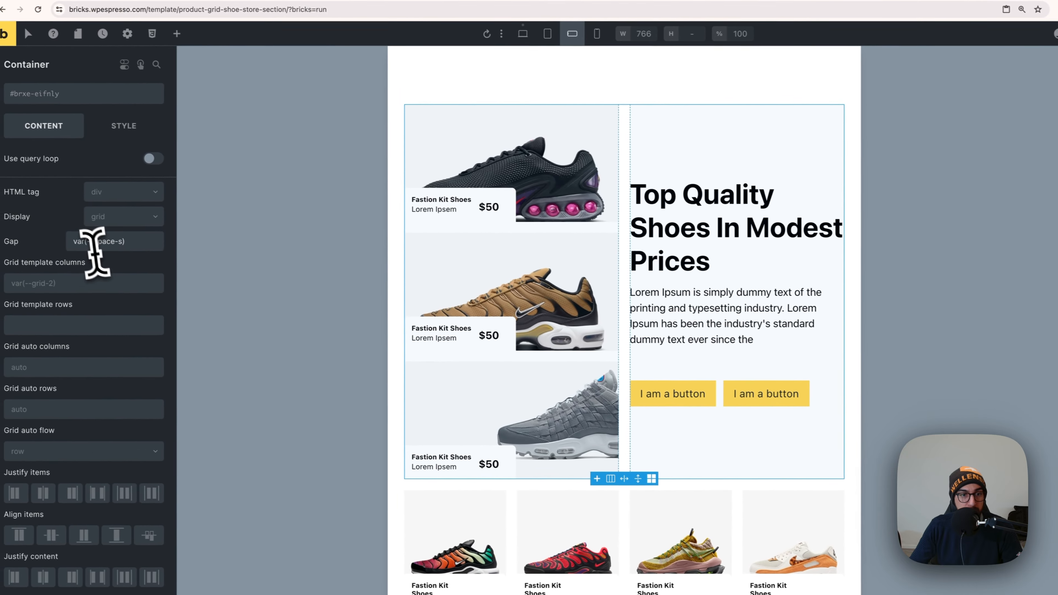
right_click(110, 243)
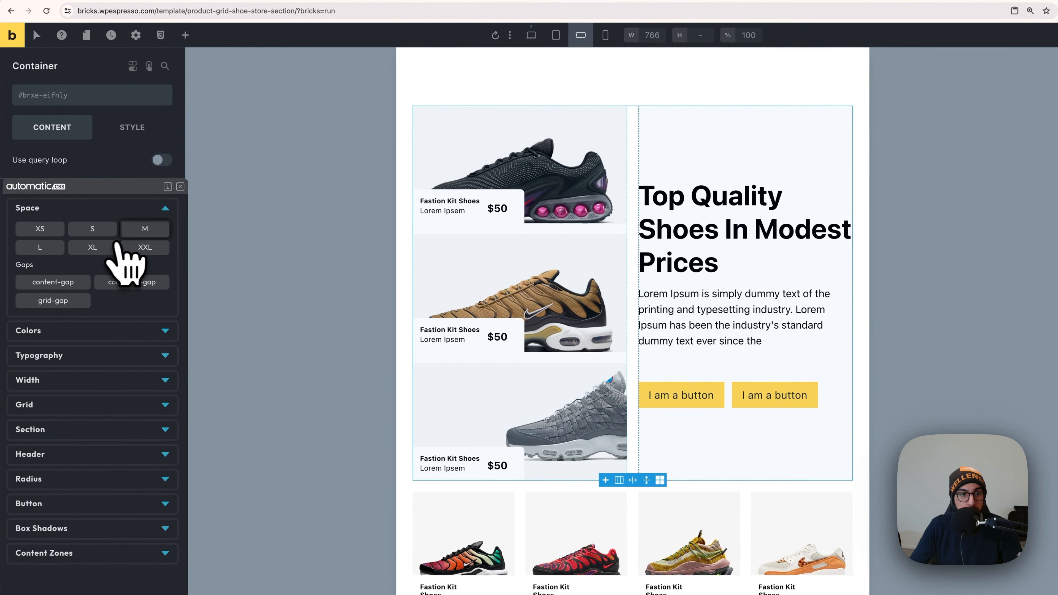
click(146, 229)
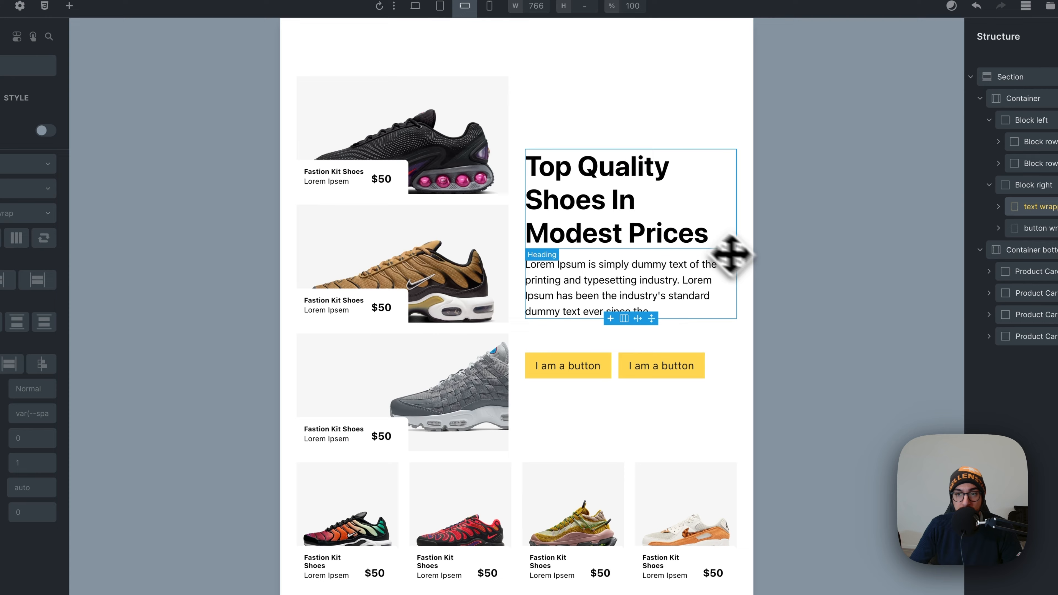
click(711, 134)
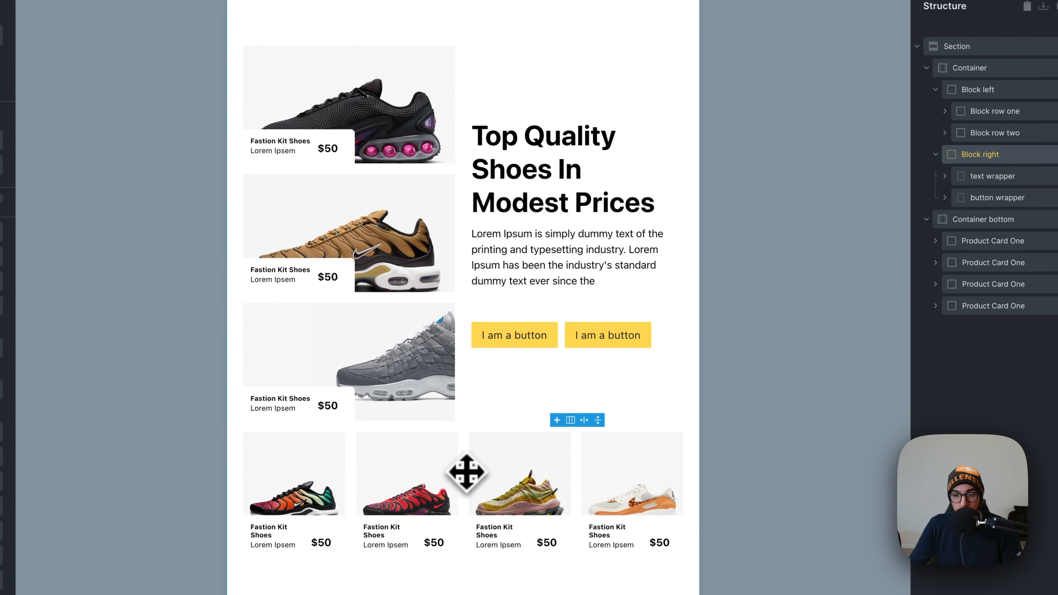
Set Container bottom to a two-column grid at mobile landscape and check the resulting card layout
click(516, 495)
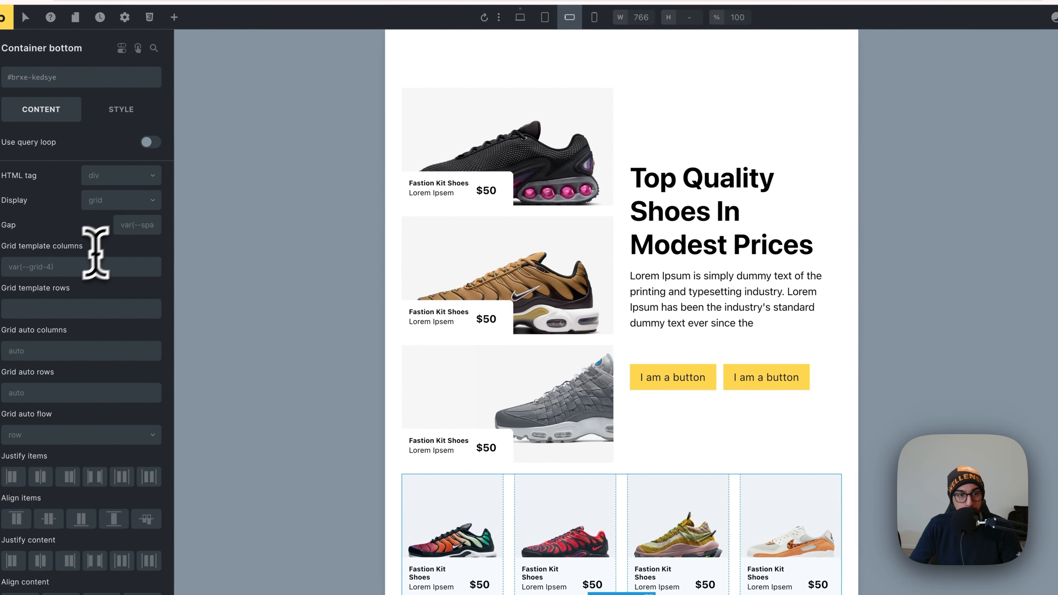
right_click(83, 268)
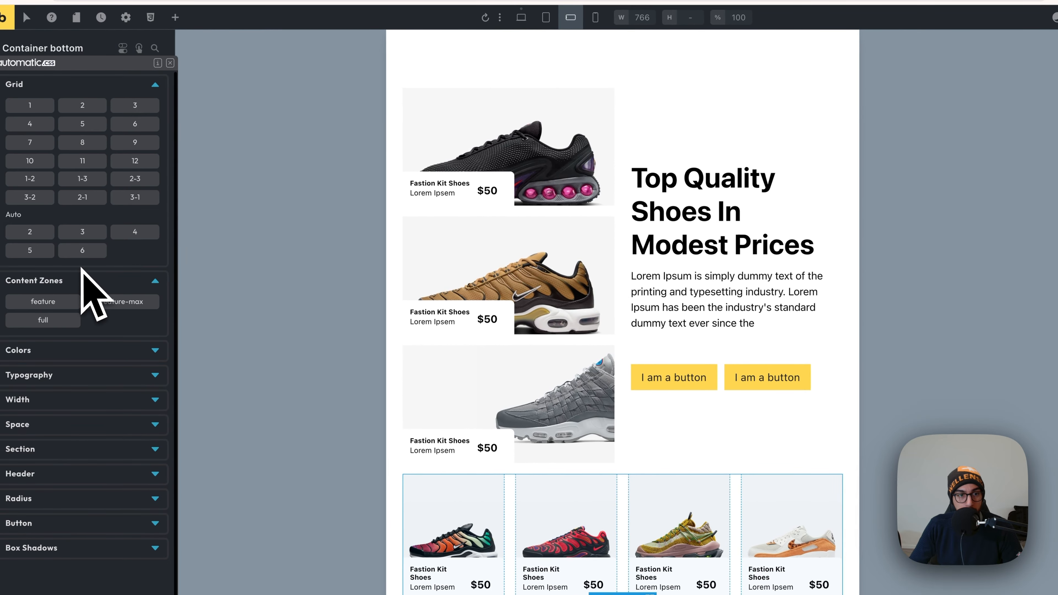
click(86, 107)
scroll(529, 241, down, 3)
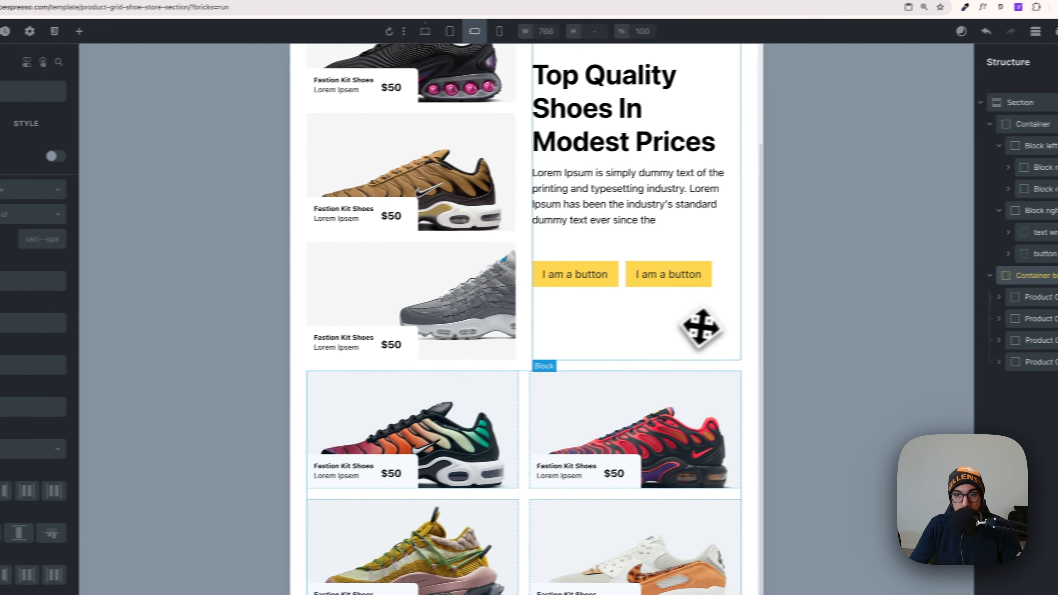
click(800, 315)
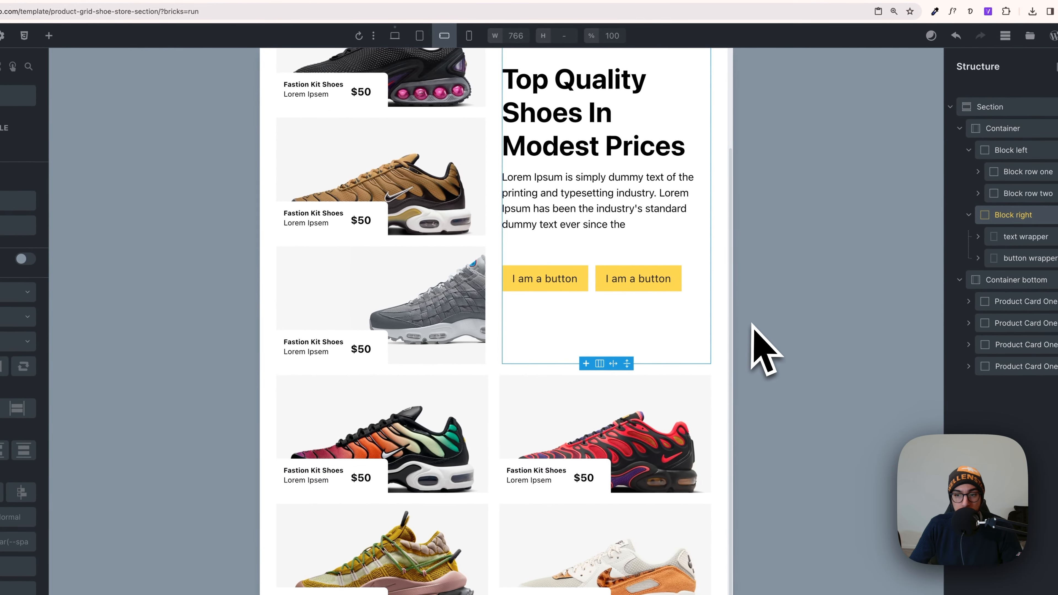
scroll(810, 340, up, 3)
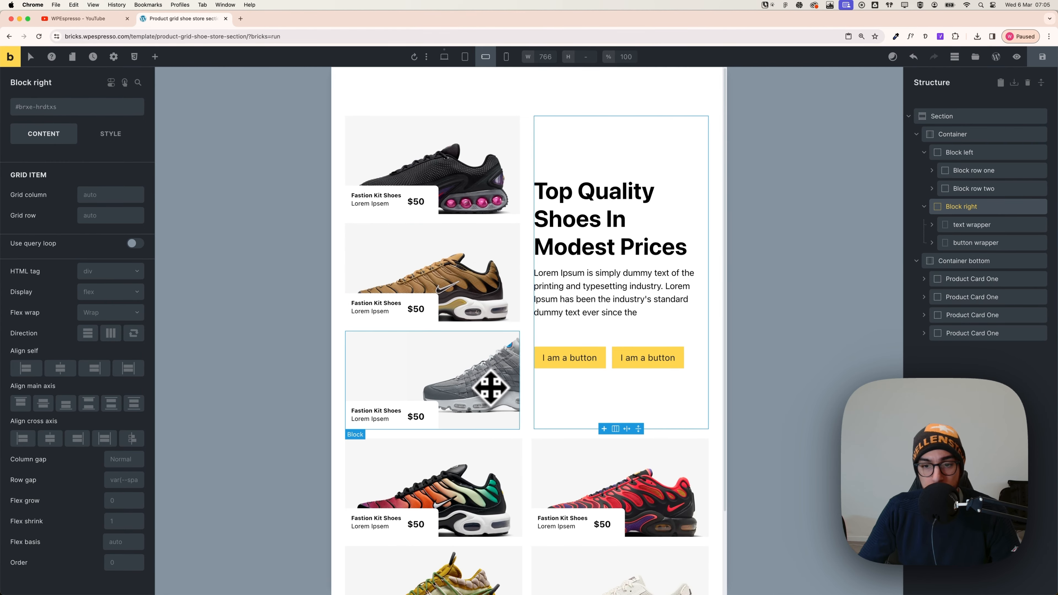
Open the background style settings of the grey shoe's product card in Block row two
click(432, 387)
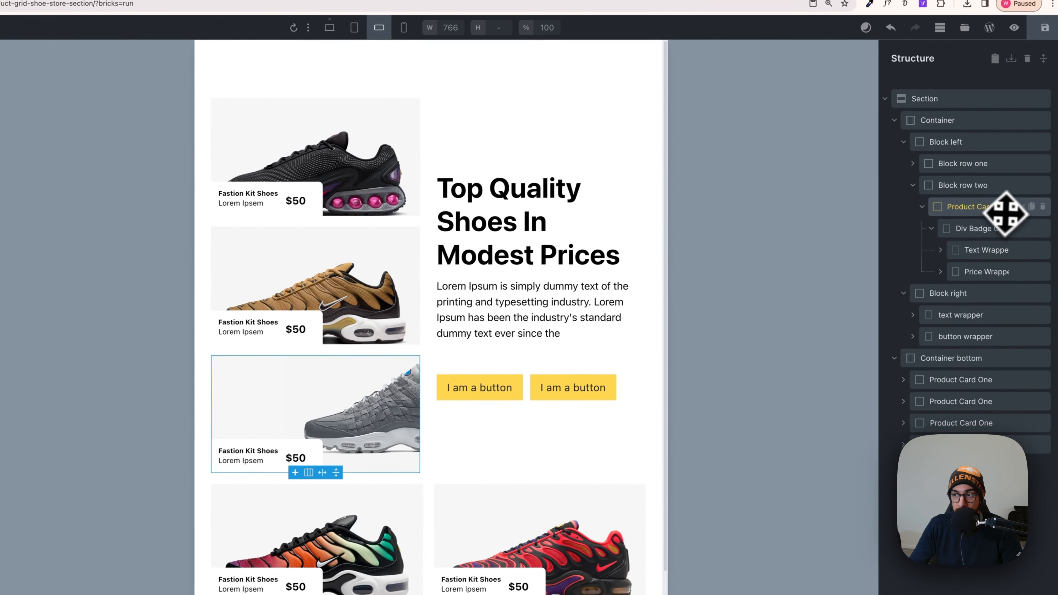
click(1050, 161)
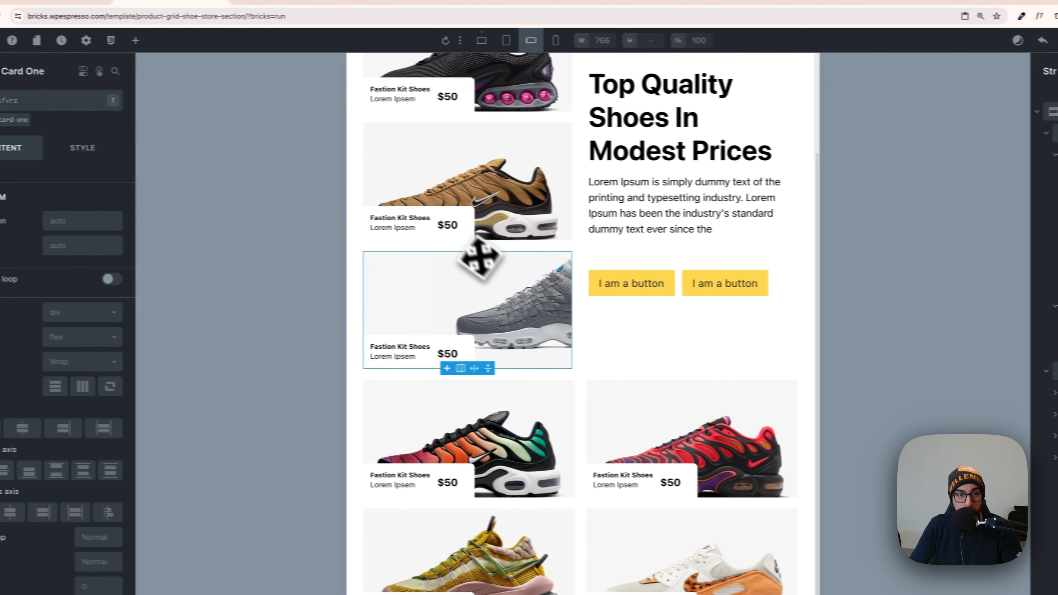
click(107, 151)
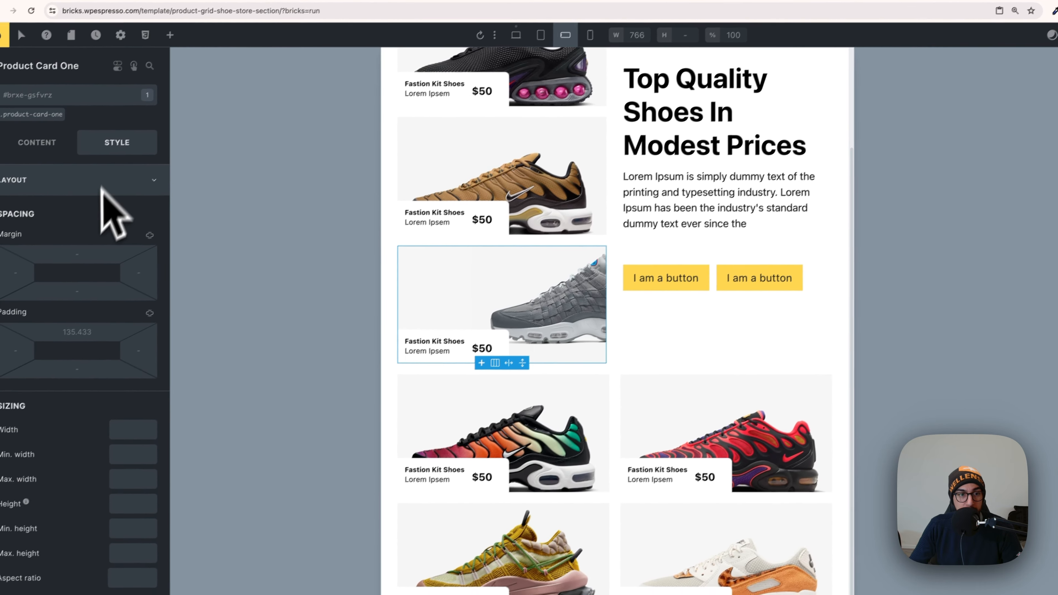
click(102, 186)
click(79, 248)
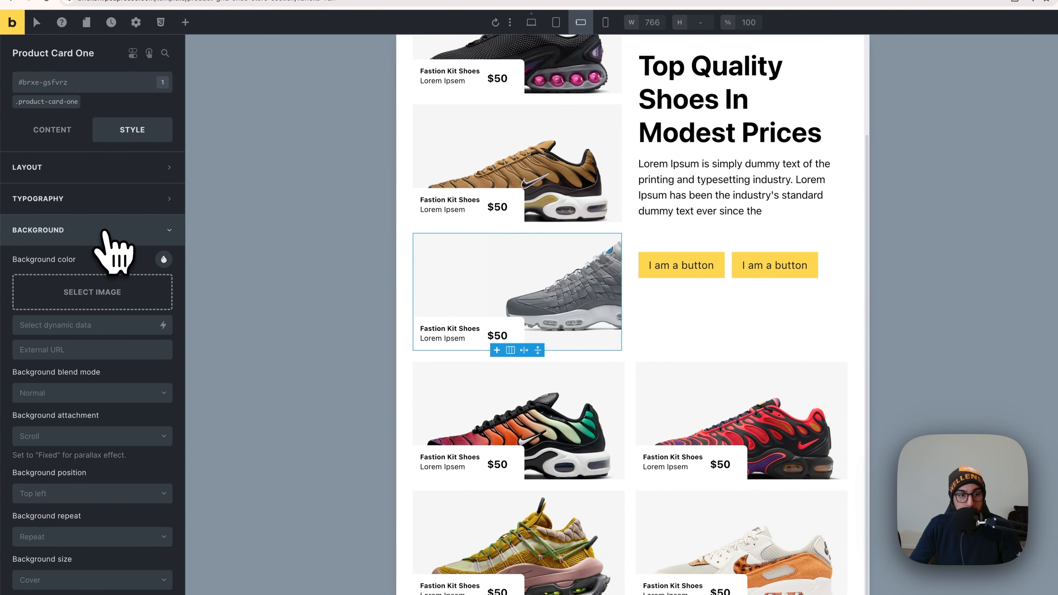
scroll(137, 388, down, 3)
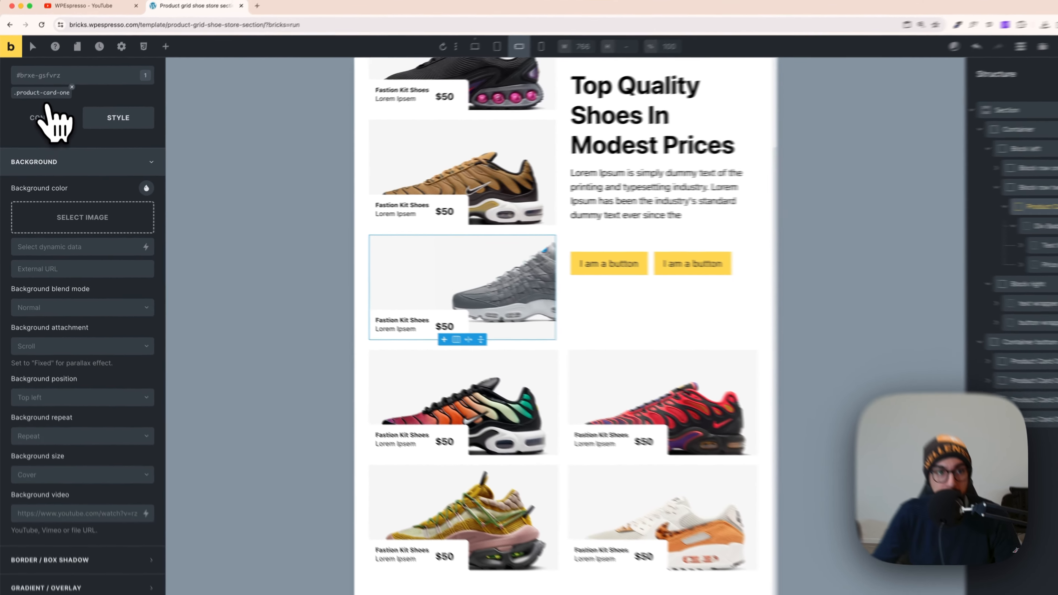
click(40, 100)
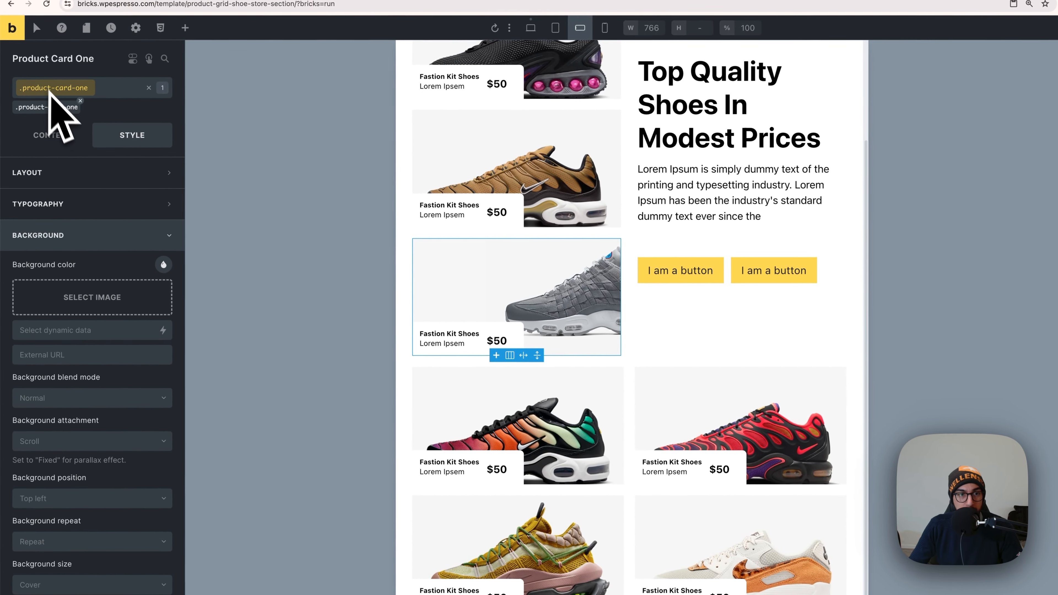
scroll(96, 303, down, 5)
scroll(104, 296, up, 3)
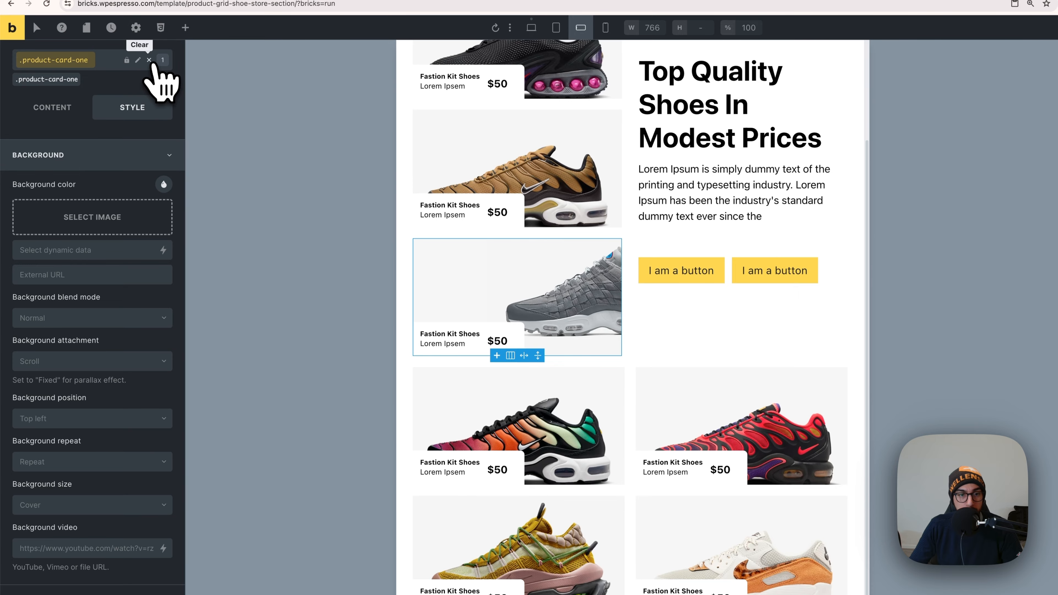
click(149, 60)
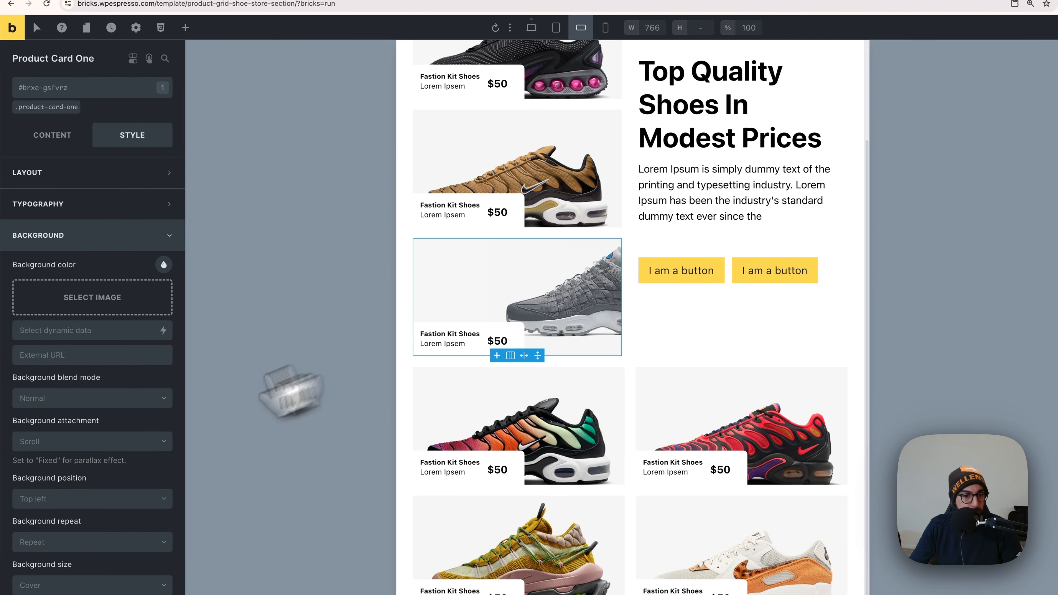
Set the grey shoe card's background position to Center center at mobile landscape and compare it with the desktop view
scroll(106, 484, down, 1)
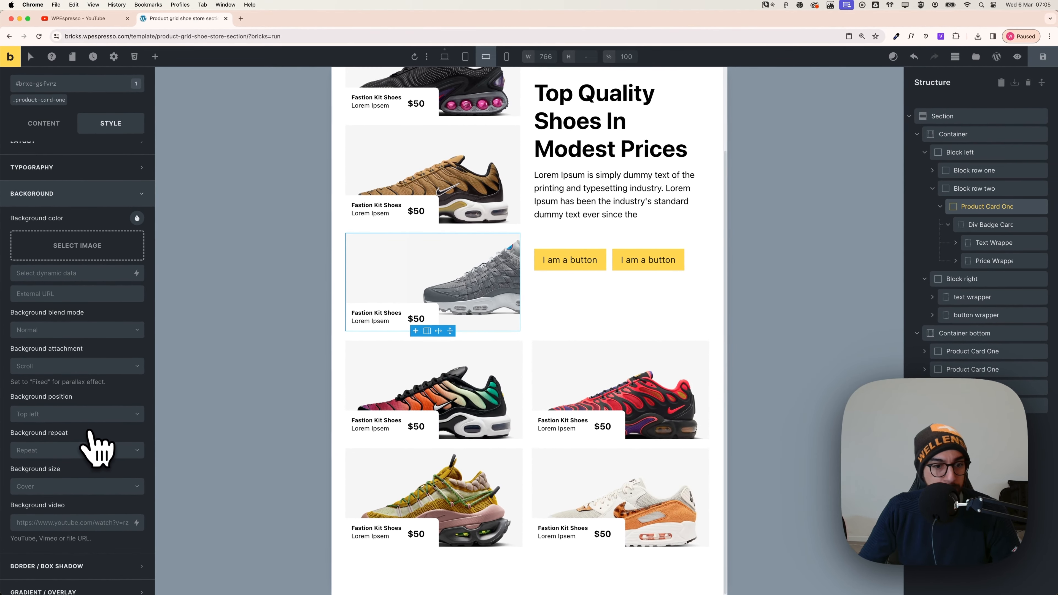
scroll(96, 448, down, 3)
click(75, 301)
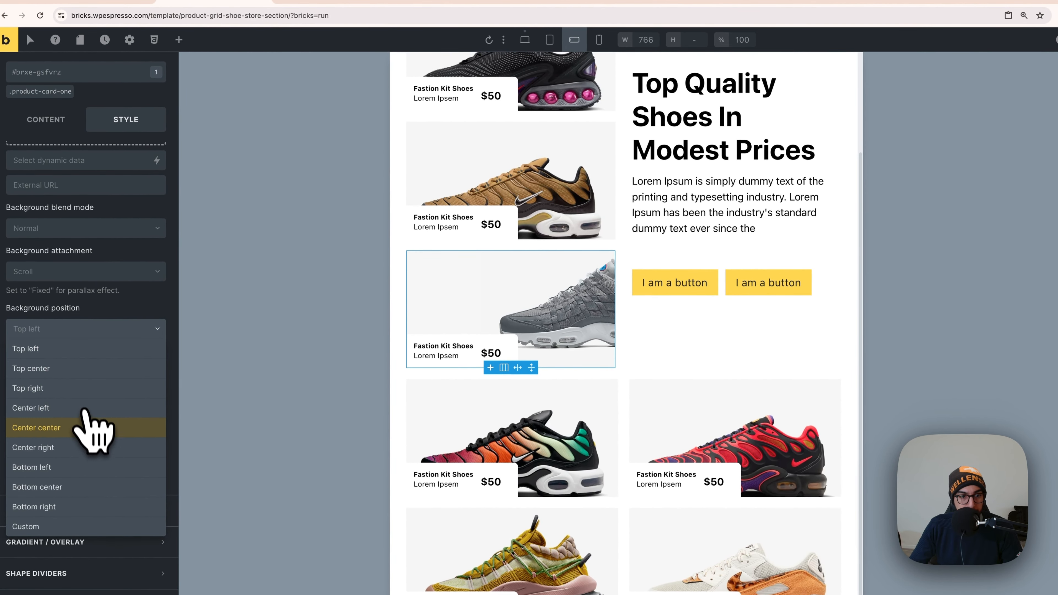
click(93, 429)
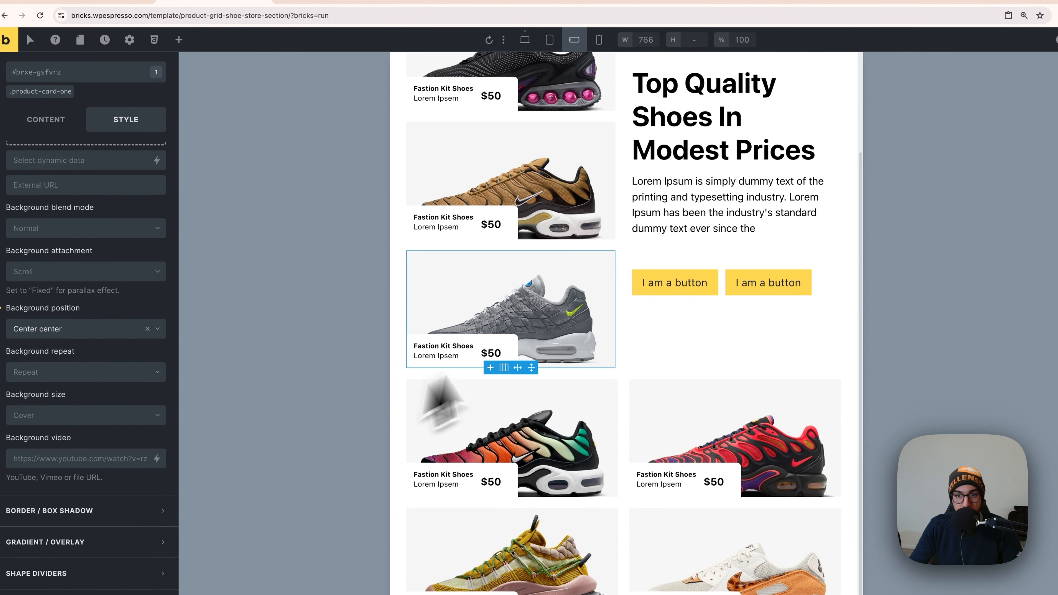
click(525, 40)
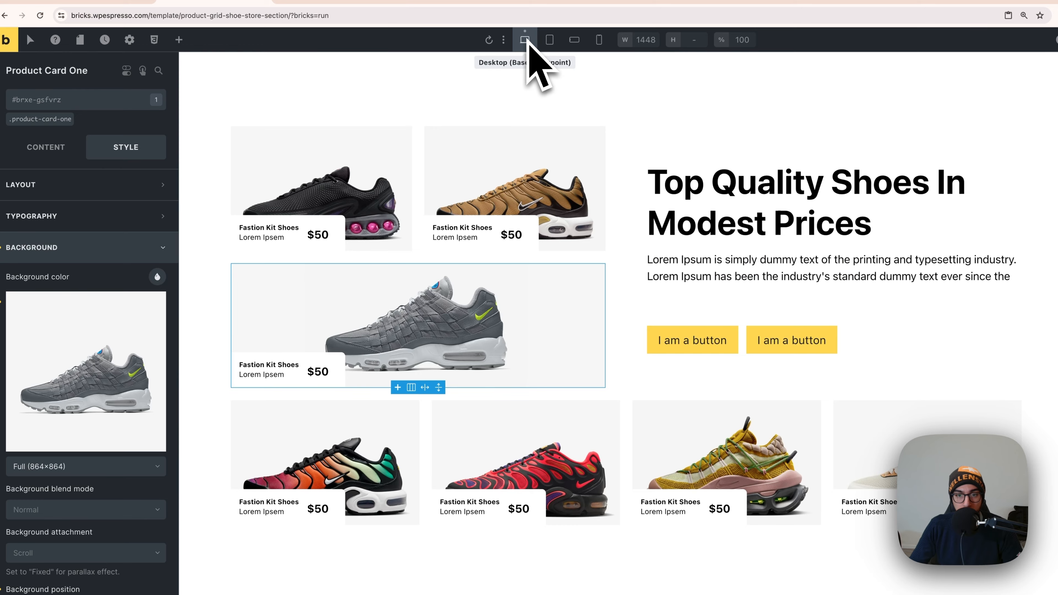
click(575, 40)
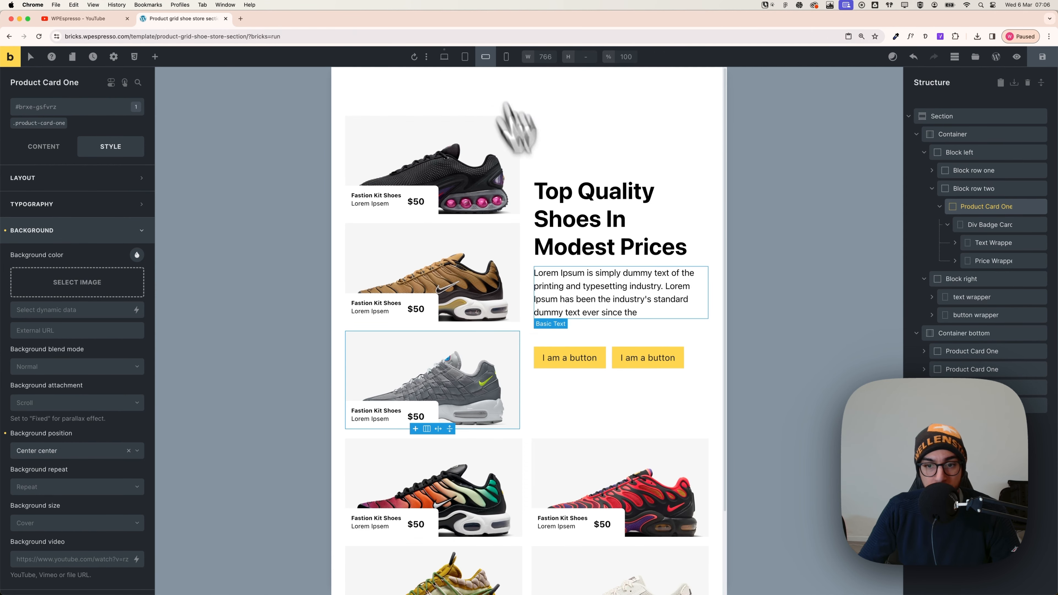
Set the upper Container, which holds Block left and Block right, to a single-column grid at the mobile portrait breakpoint
scroll(579, 287, down, 2)
scroll(579, 371, up, 2)
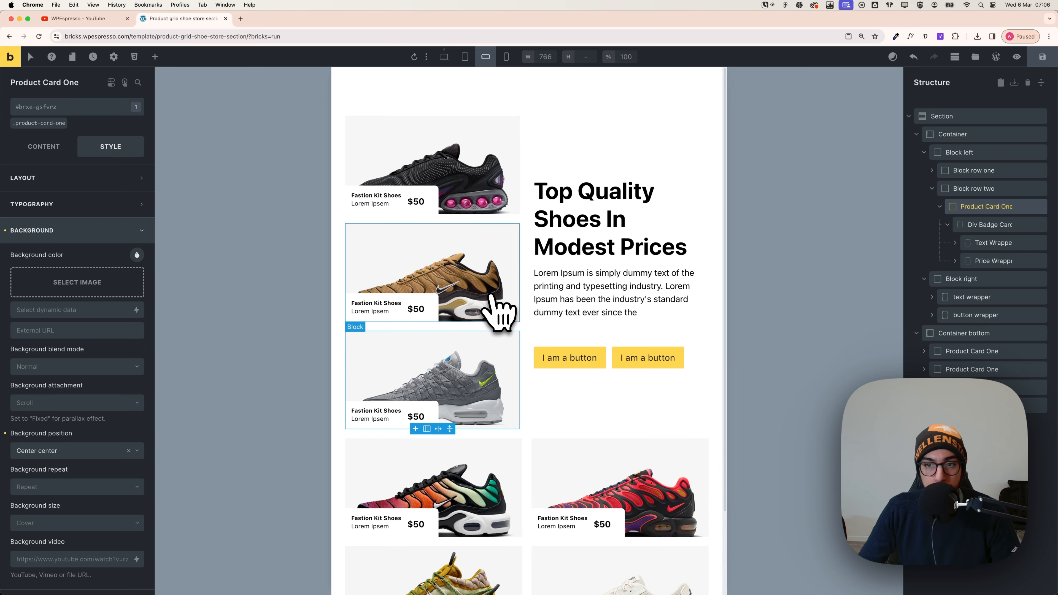
click(572, 96)
click(506, 57)
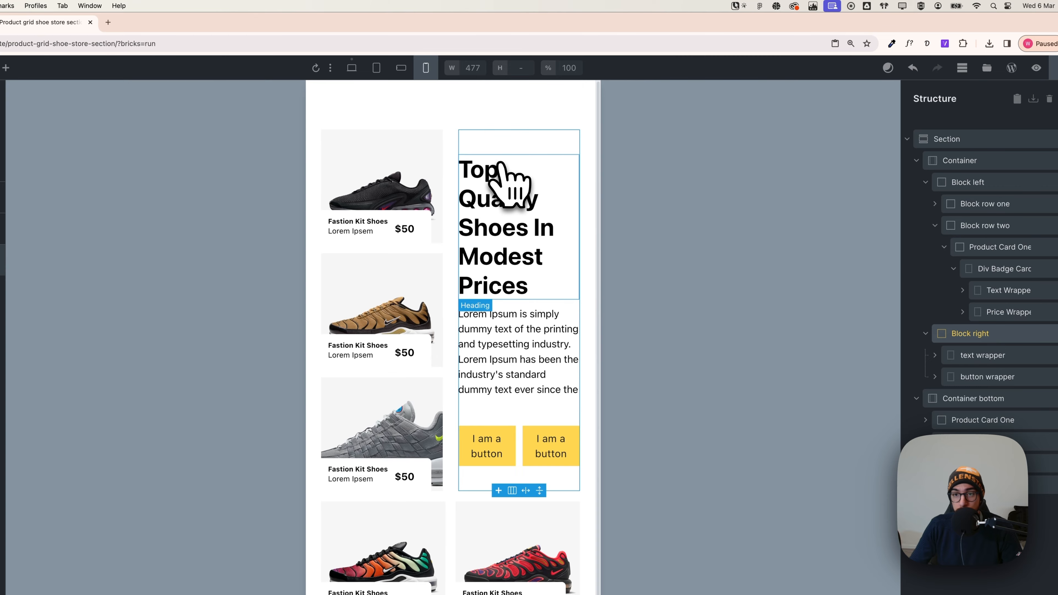
click(938, 183)
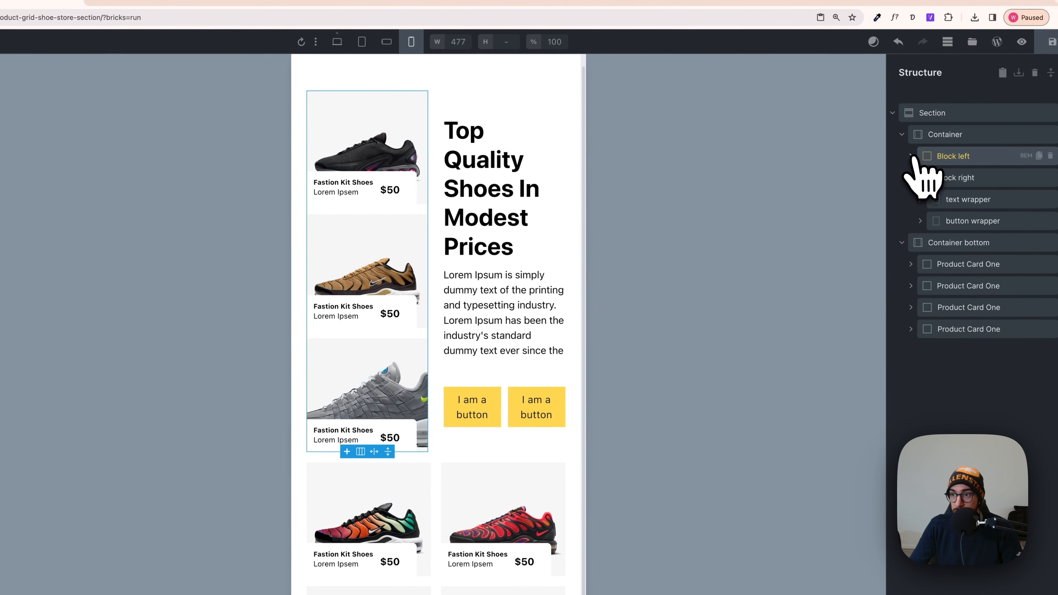
click(915, 178)
click(936, 137)
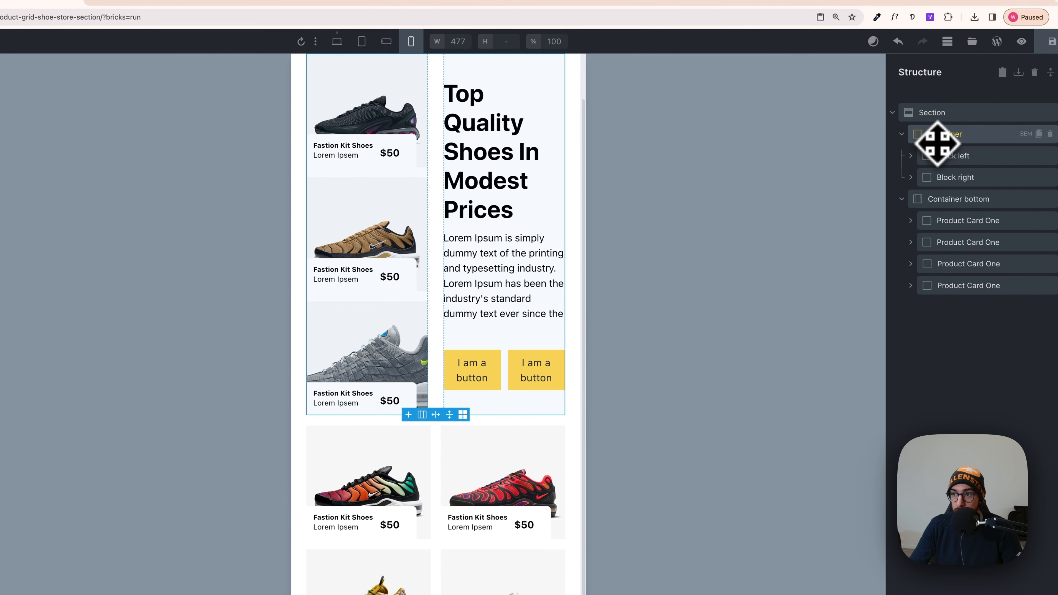
scroll(547, 329, up, 2)
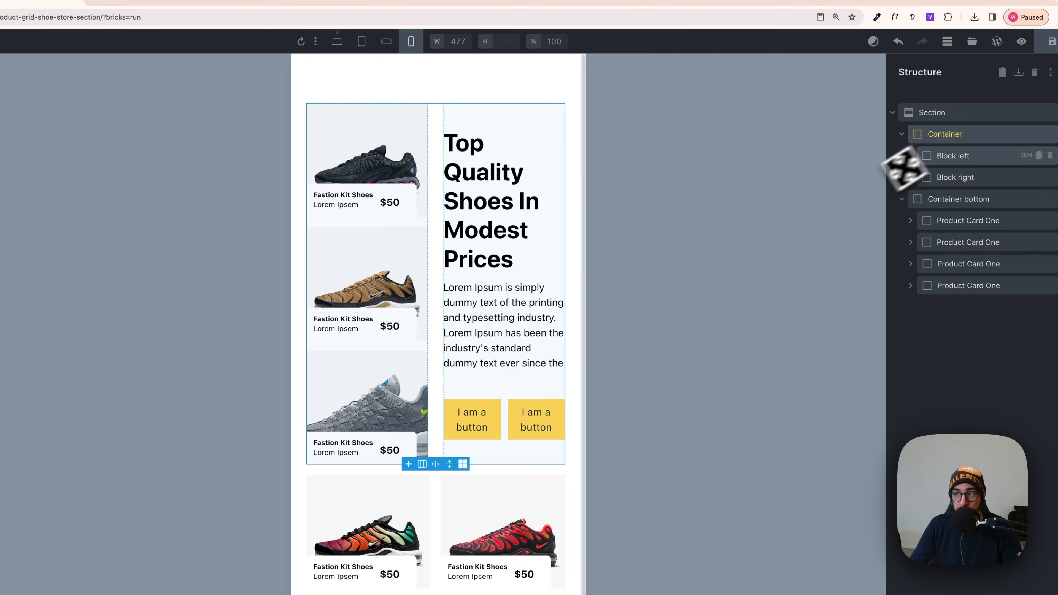
click(937, 136)
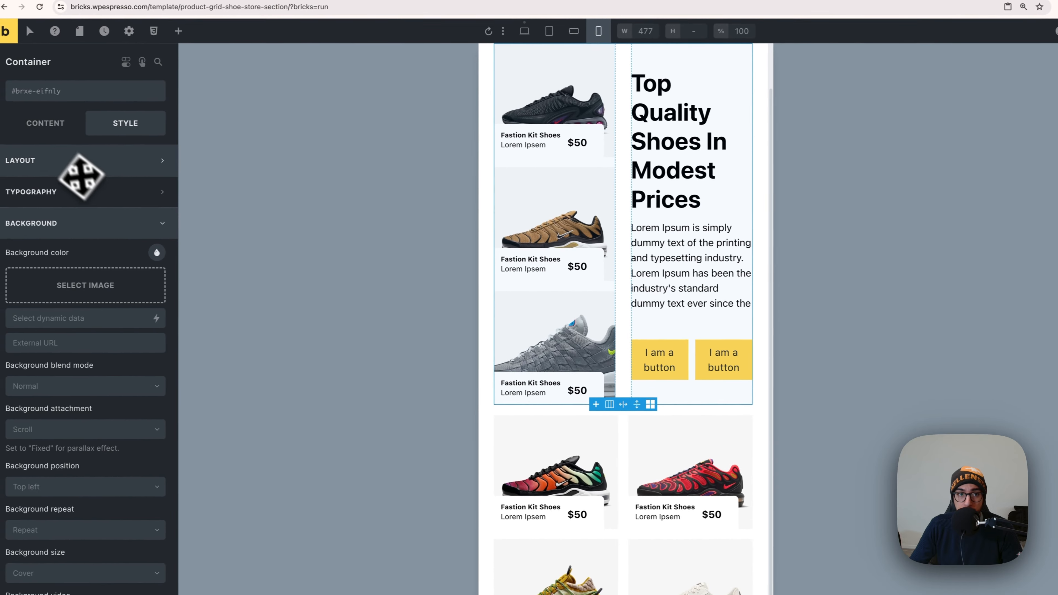
click(53, 125)
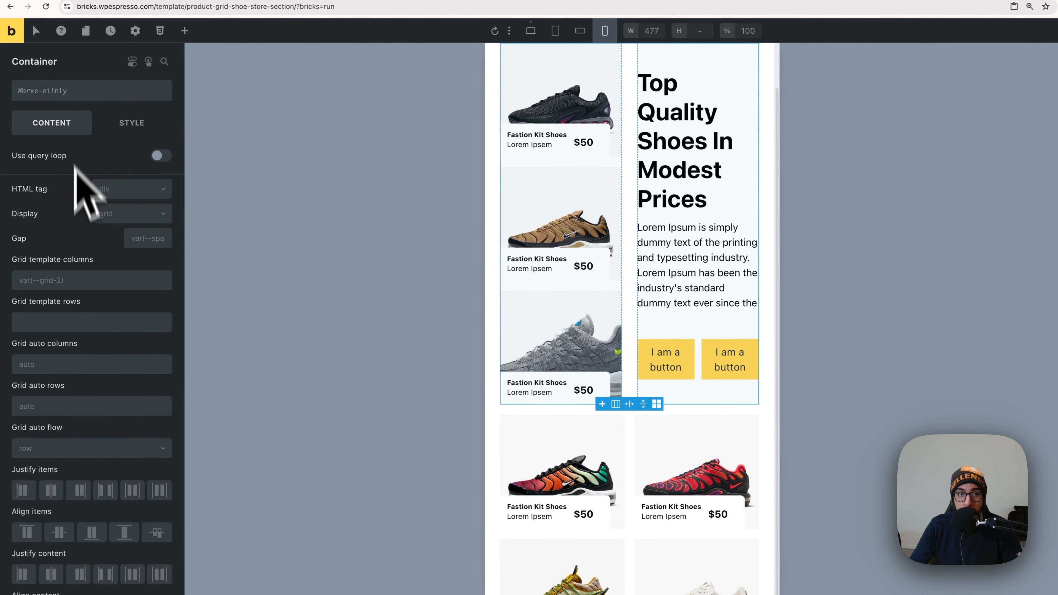
right_click(80, 275)
click(52, 125)
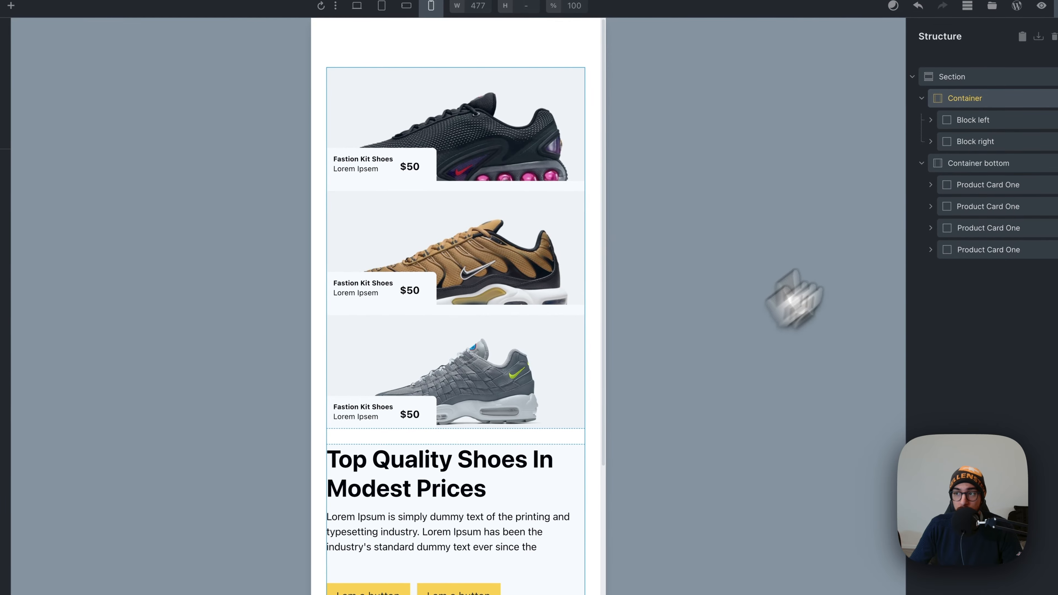
Set Block right's order to -1 at mobile portrait to place it above the shoe cards, and check the stacked layout
click(973, 142)
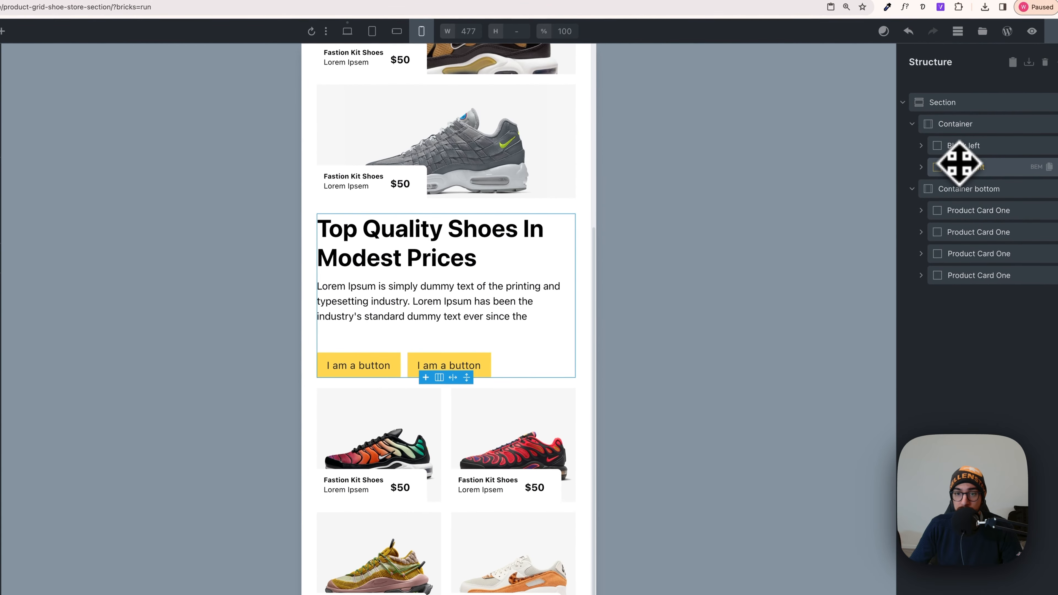
scroll(441, 421, up, 6)
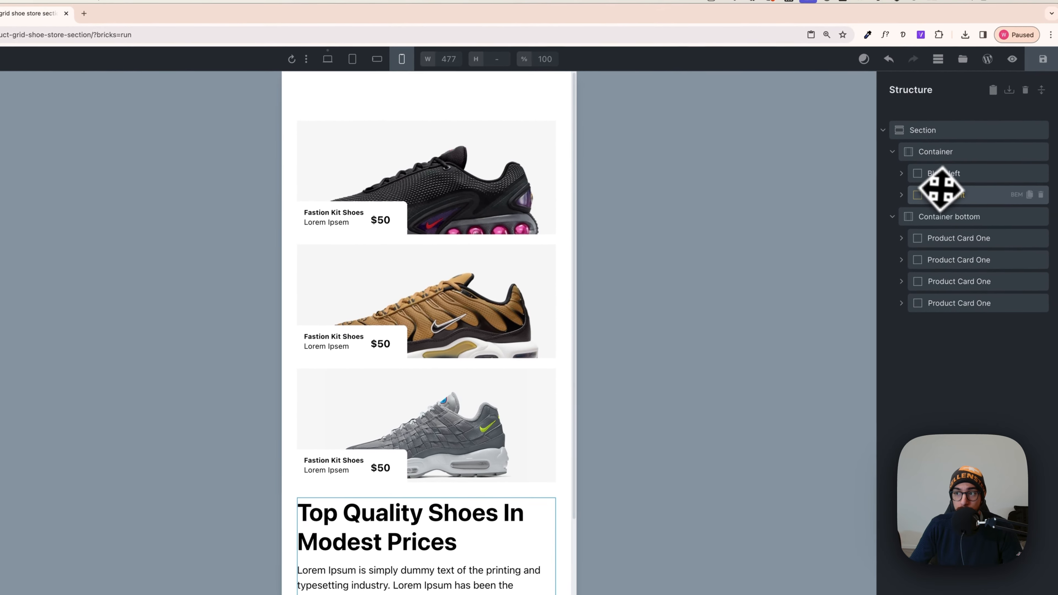
click(963, 170)
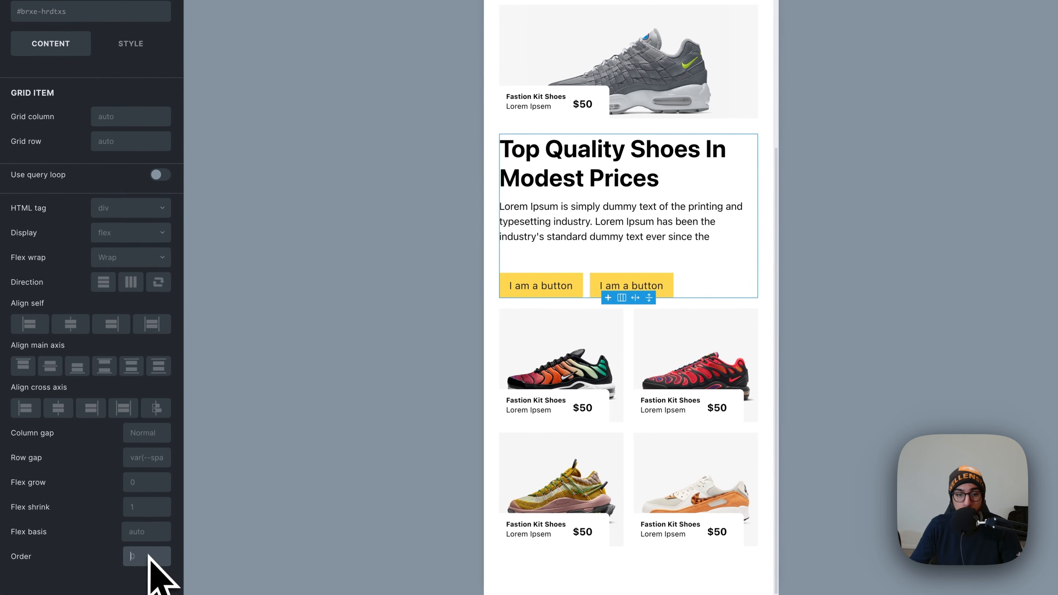
text(-1)
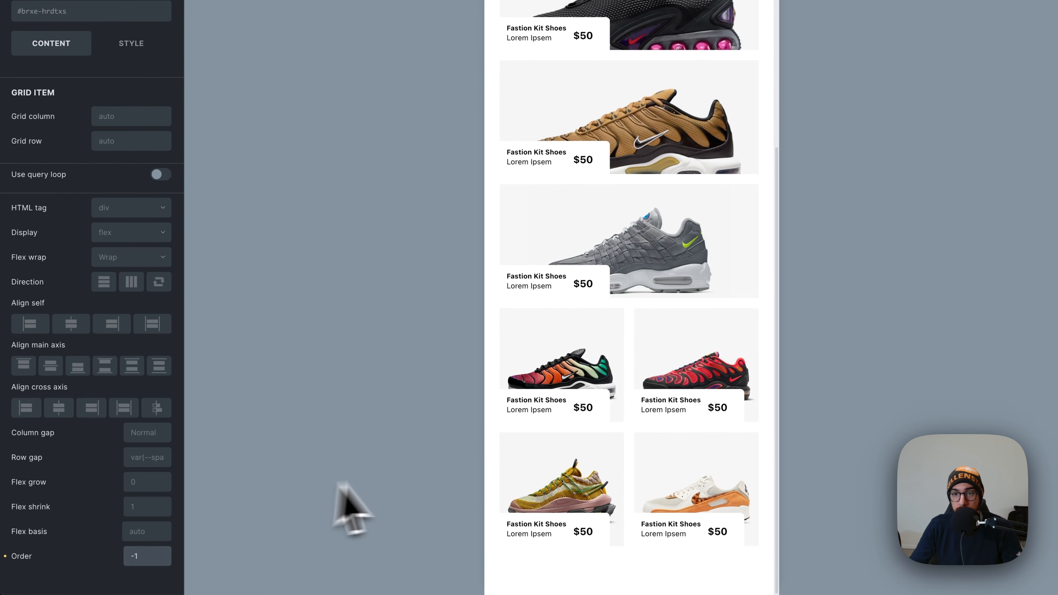
scroll(527, 396, up, 6)
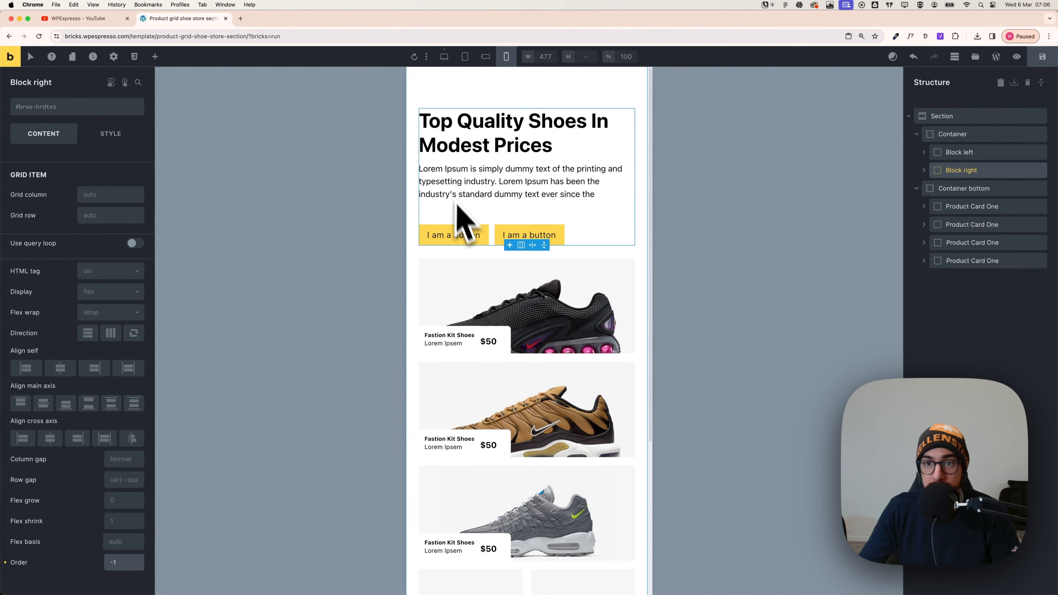
scroll(550, 125, down, 3)
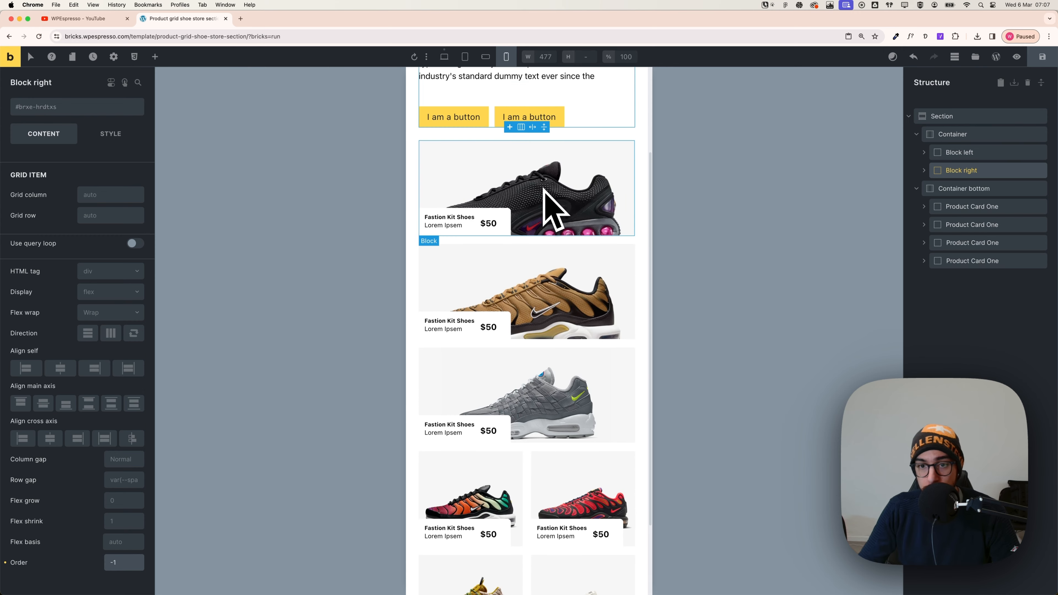
scroll(541, 208, down, 3)
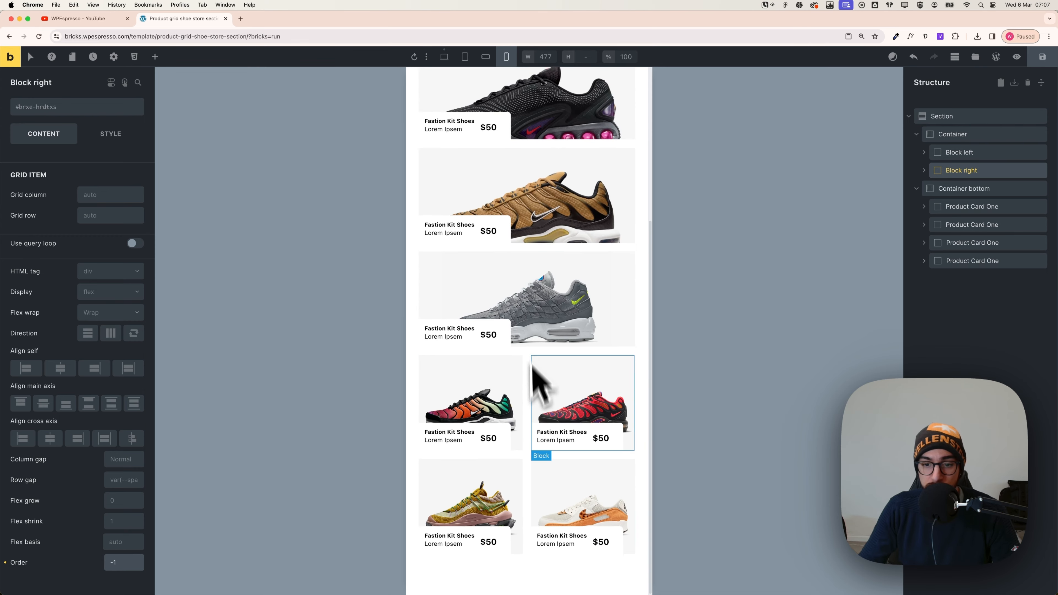
scroll(543, 427, up, 5)
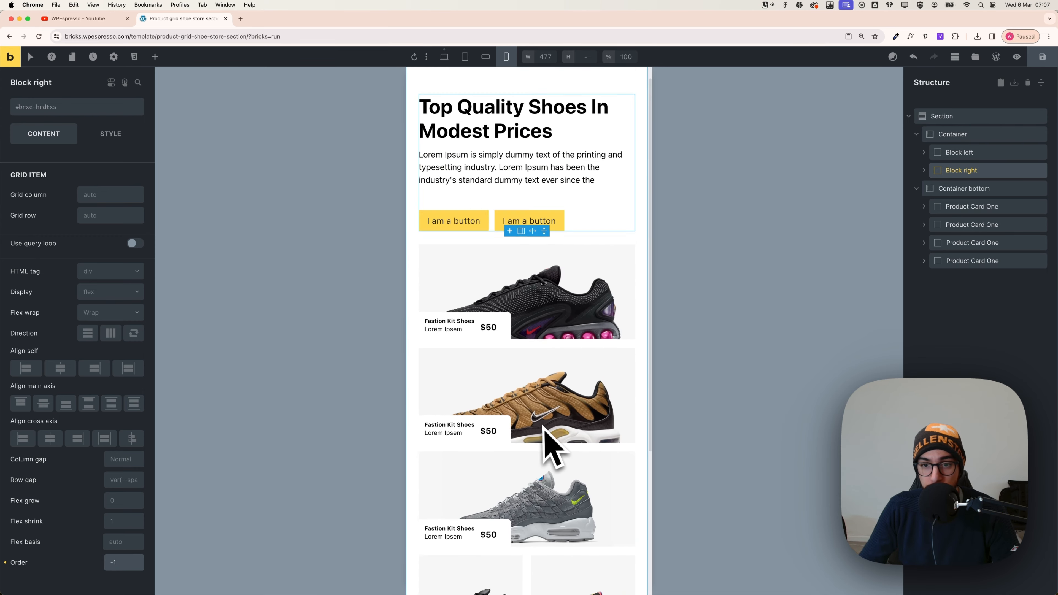
scroll(542, 250, down, 3)
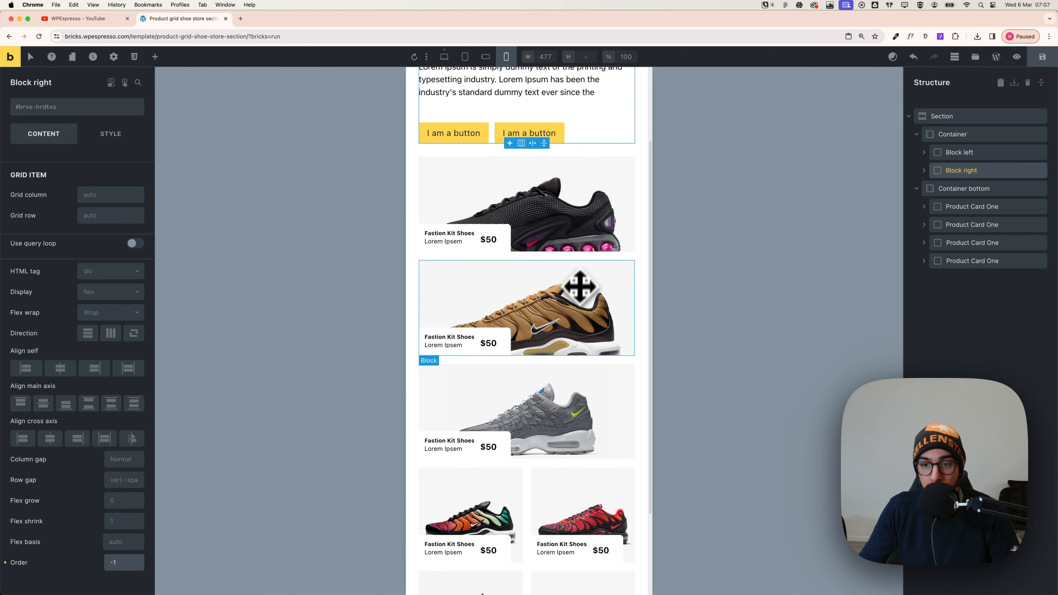
scroll(578, 286, down, 3)
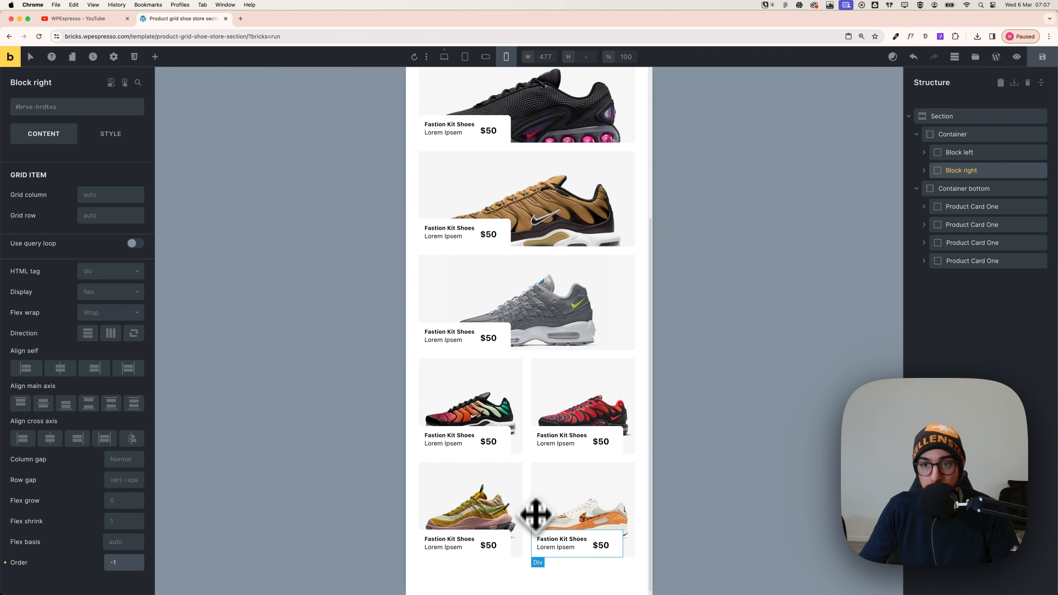
scroll(539, 512, up, 4)
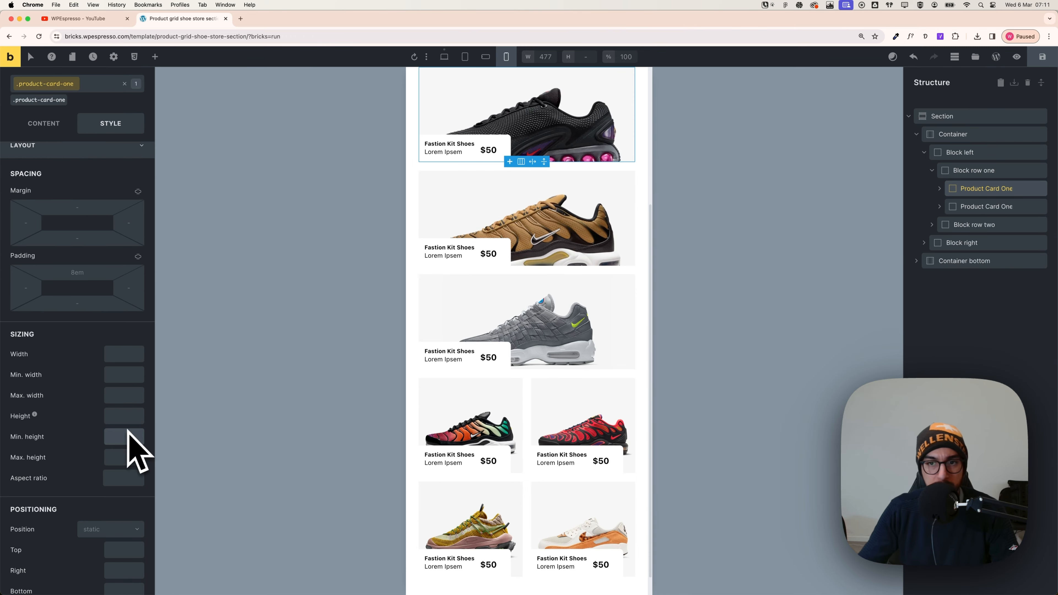
Try minimum heights of 12em and 20em on the product-card-one class at mobile portrait, settling on 16em
scroll(491, 322, up, 4)
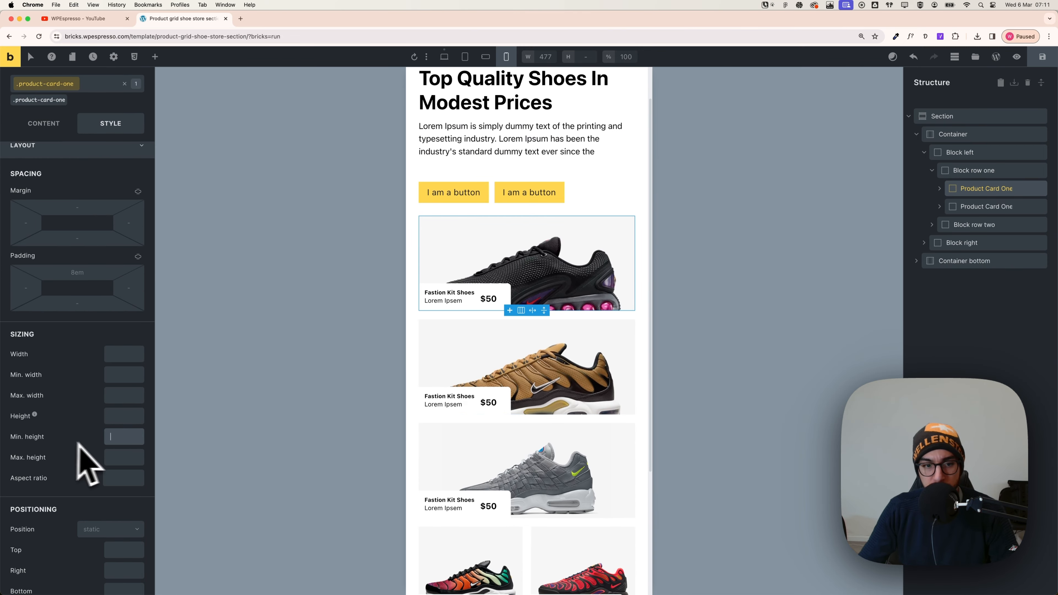
right_click(114, 437)
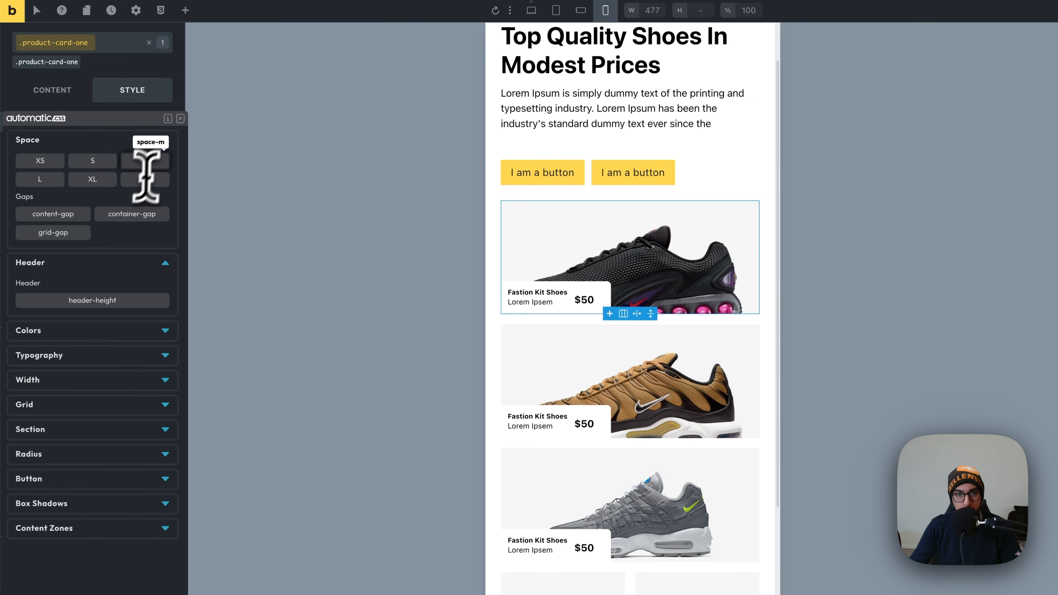
click(180, 119)
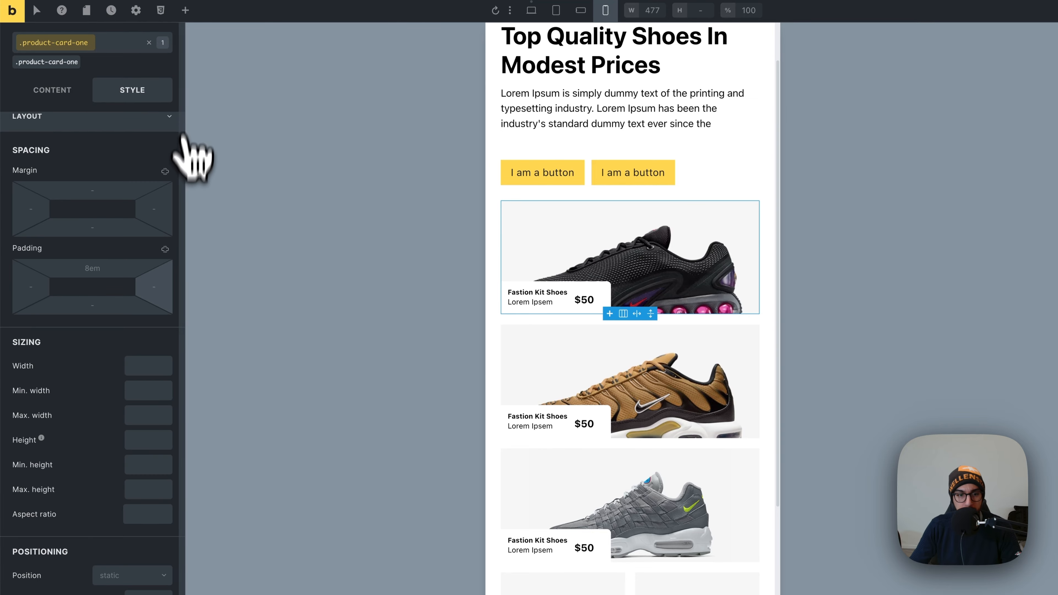
click(153, 466)
text(12em)
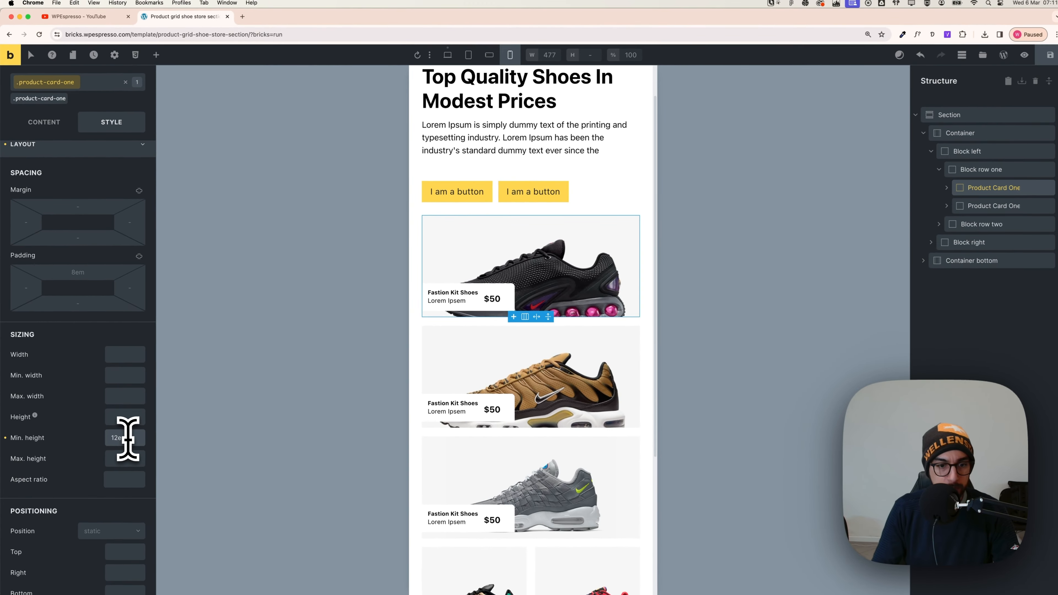
key(Left)
key(Left)
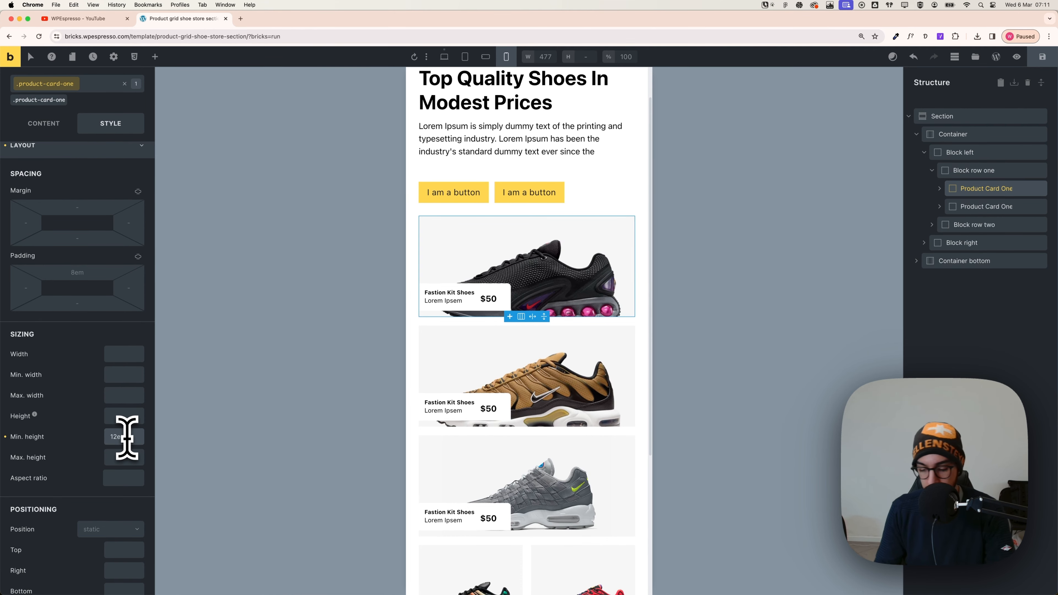
text(20)
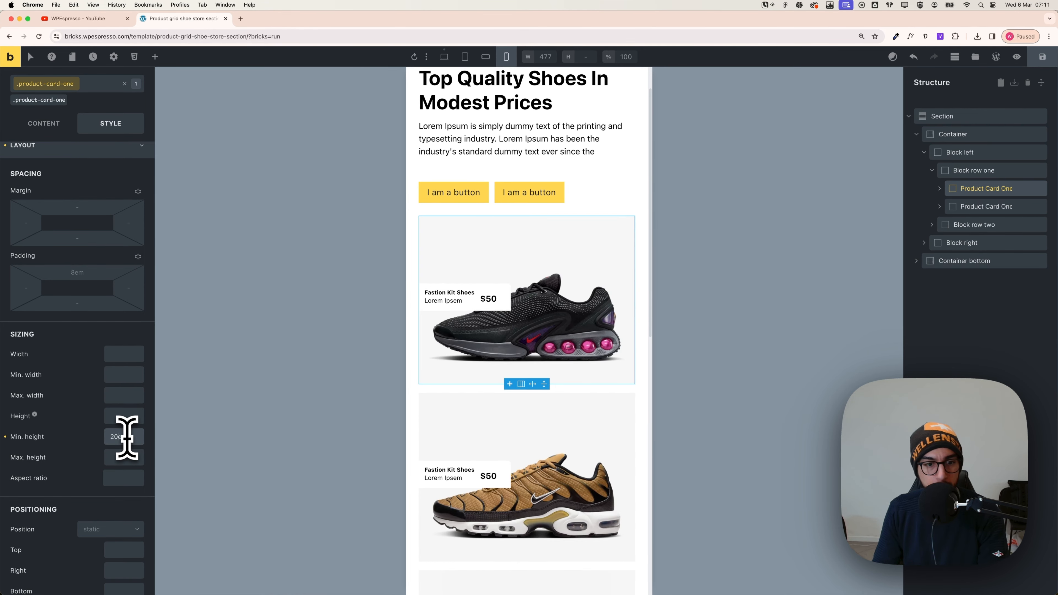
key(BackSpace)
key(BackSpace)
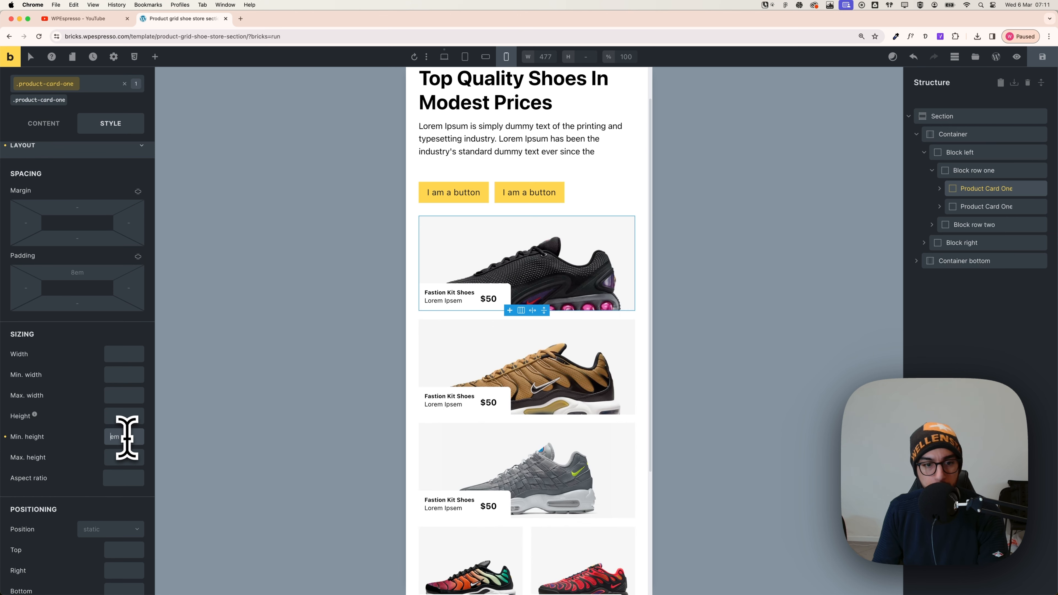
text(12)
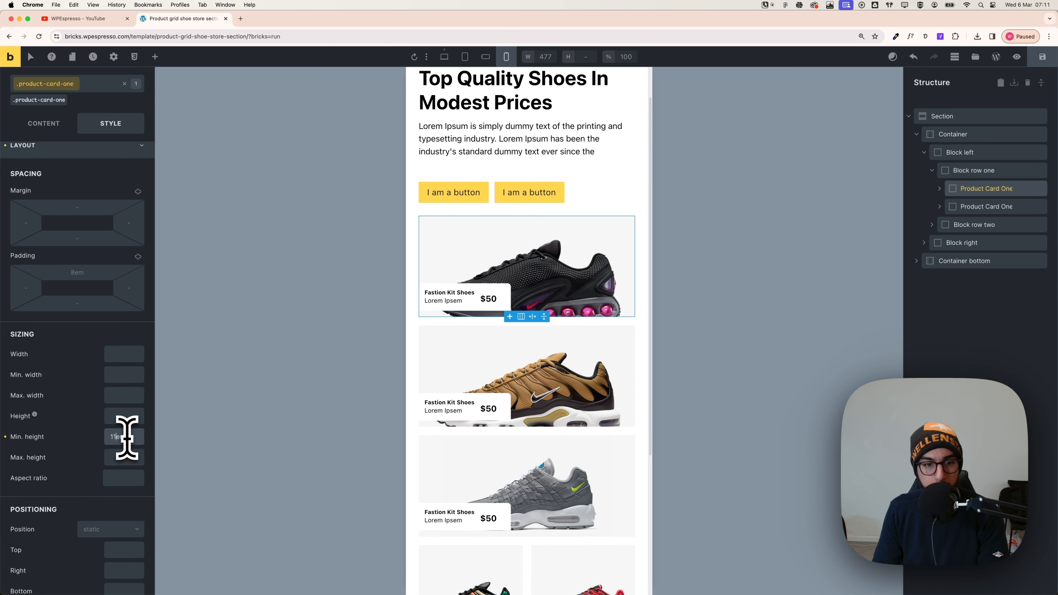
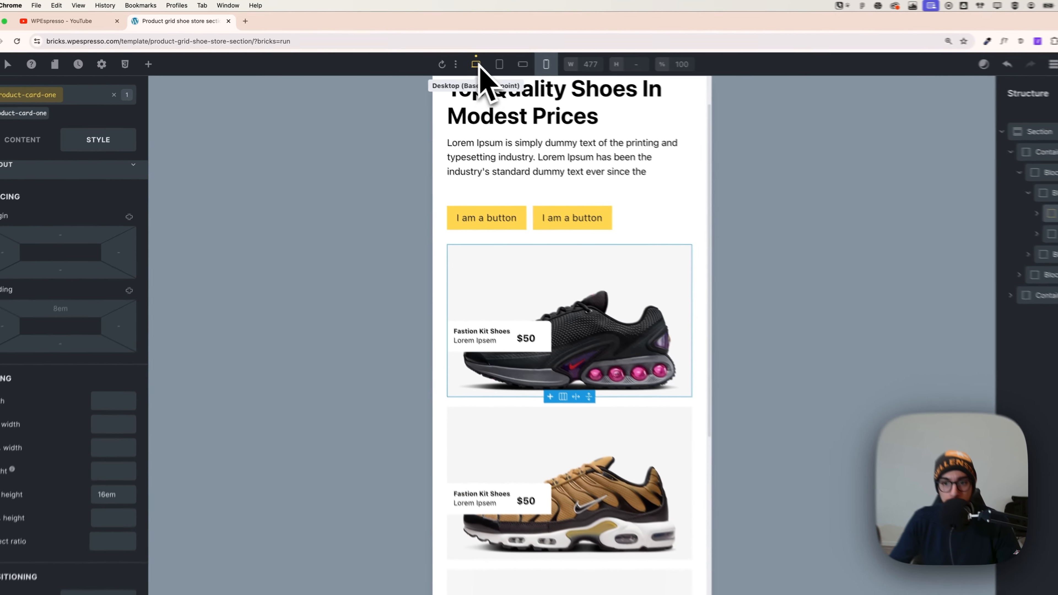
Give the product-card-one class a horizontal direction with End cross-axis alignment at the desktop breakpoint, and check the badges at mobile portrait
click(445, 57)
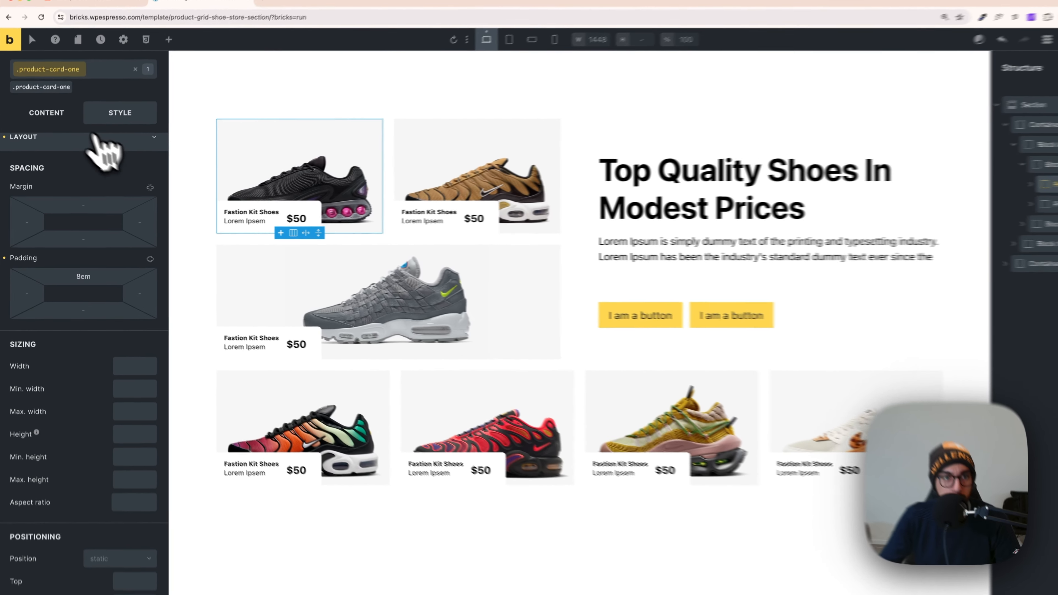
click(62, 124)
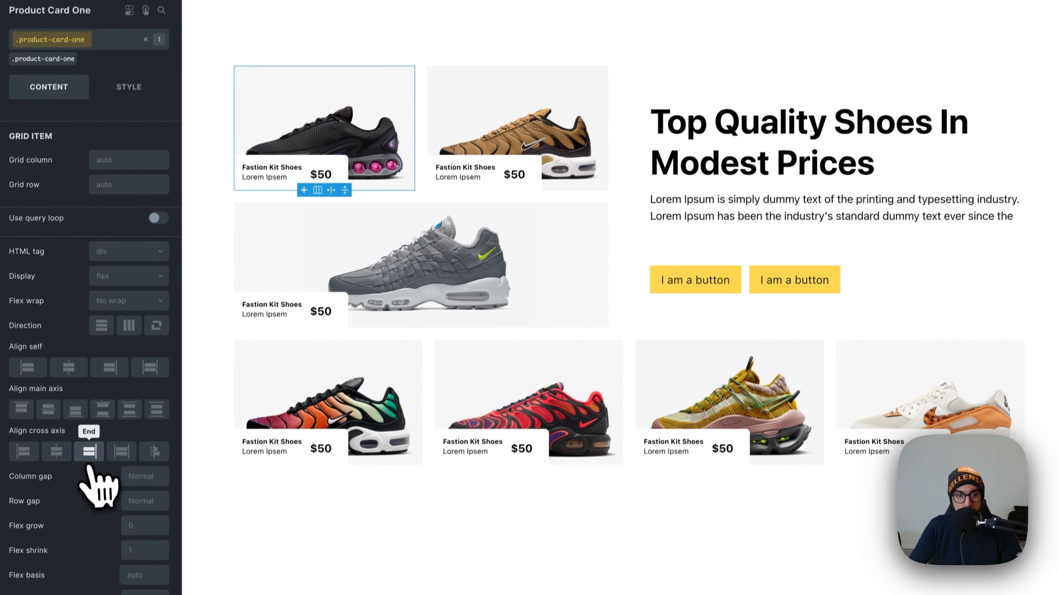
click(89, 494)
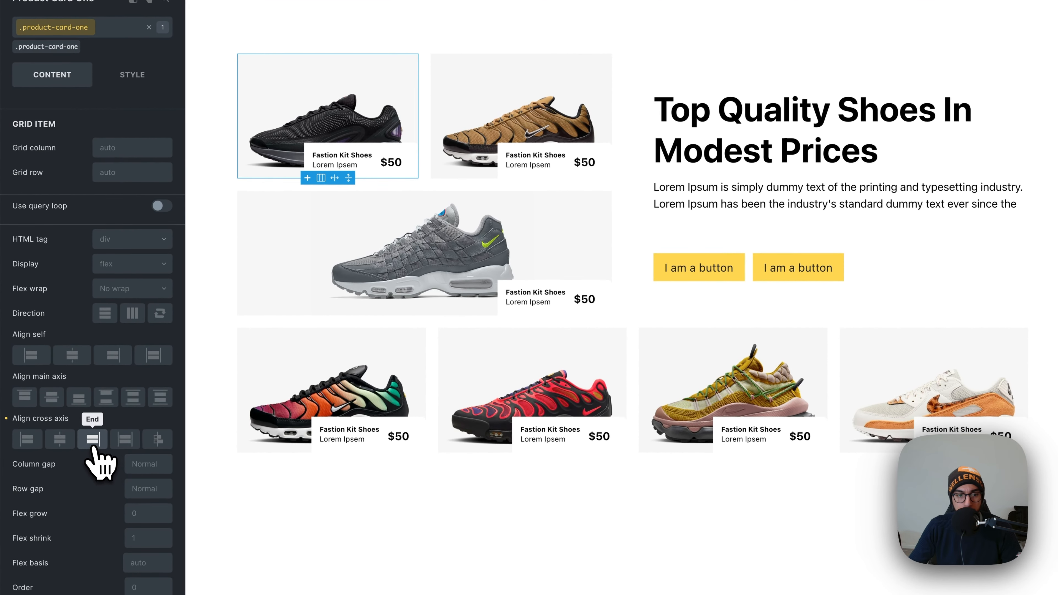
click(94, 447)
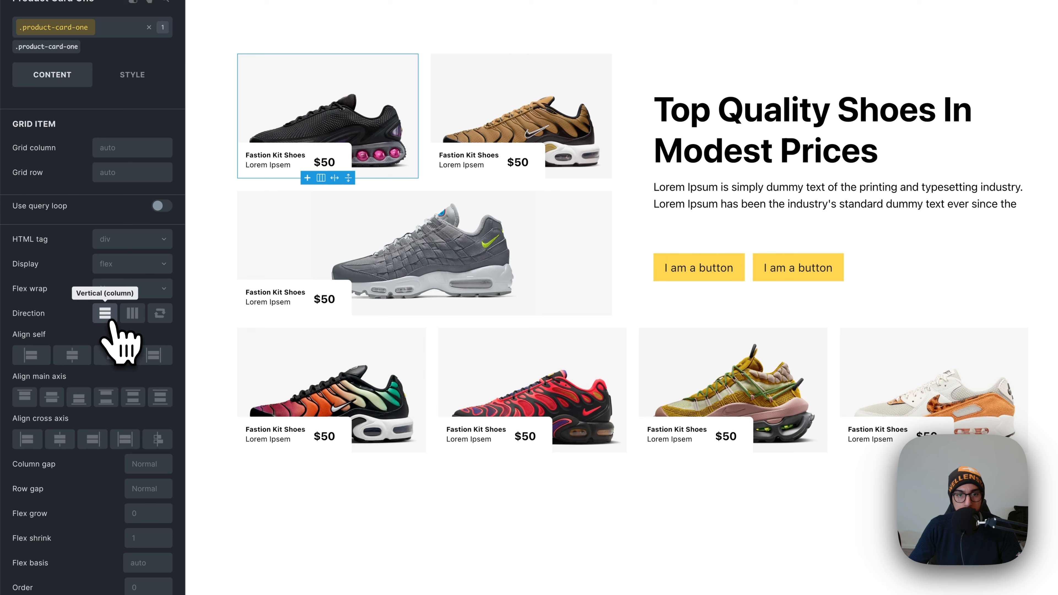
click(93, 439)
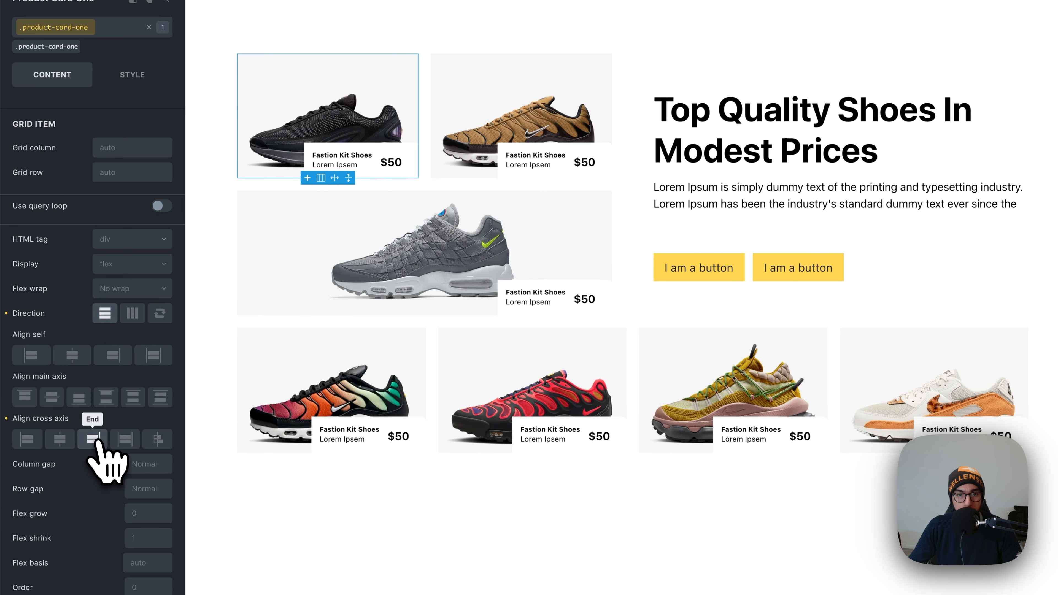
click(93, 439)
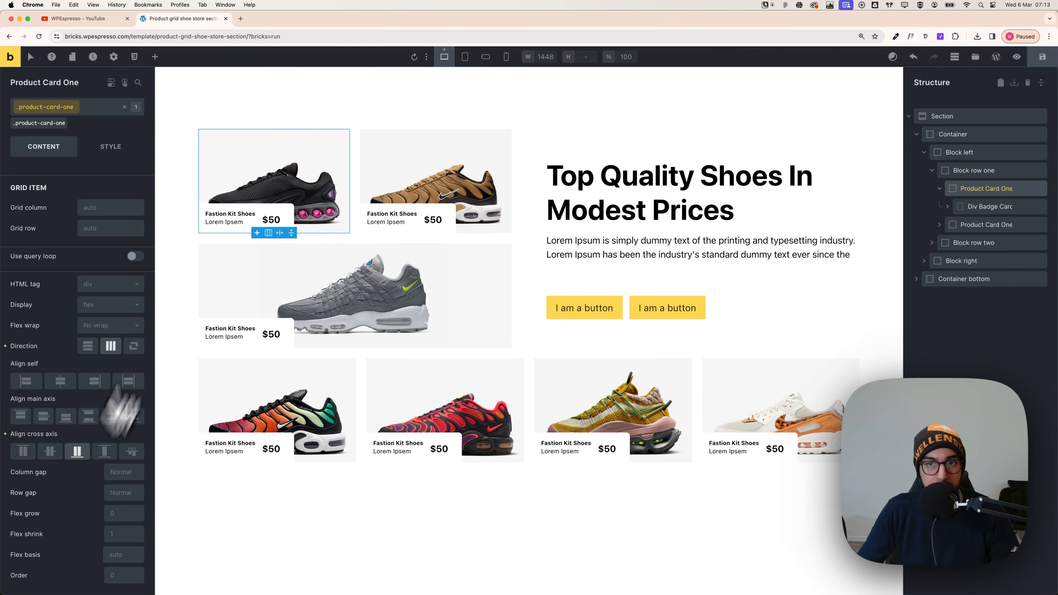
click(506, 56)
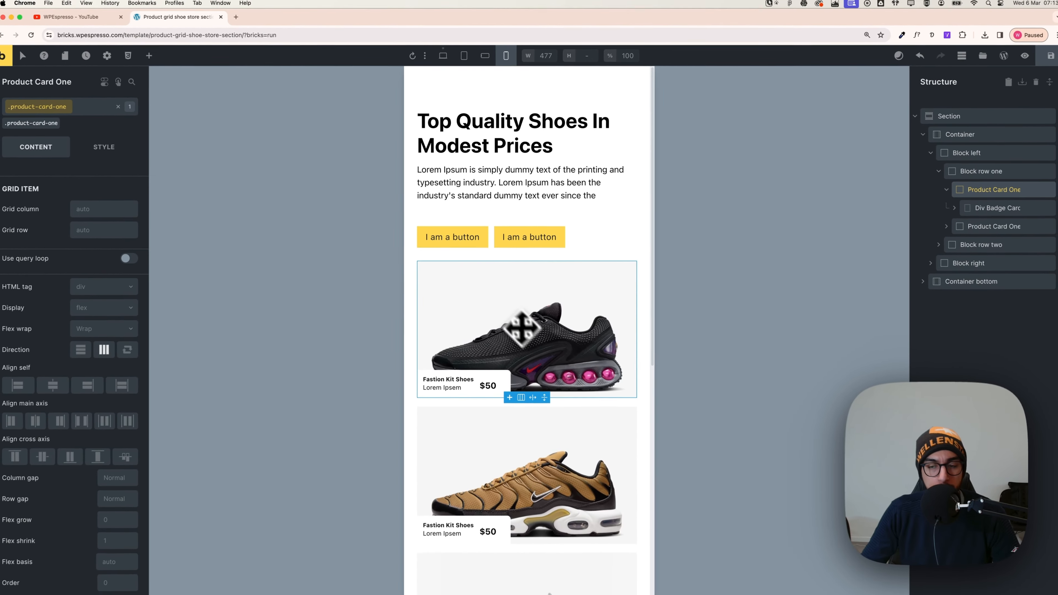
Check the stacked shoe cards and their price badges at mobile portrait, and collapse the first product card in the structure
scroll(547, 343, down, 3)
scroll(542, 307, down, 3)
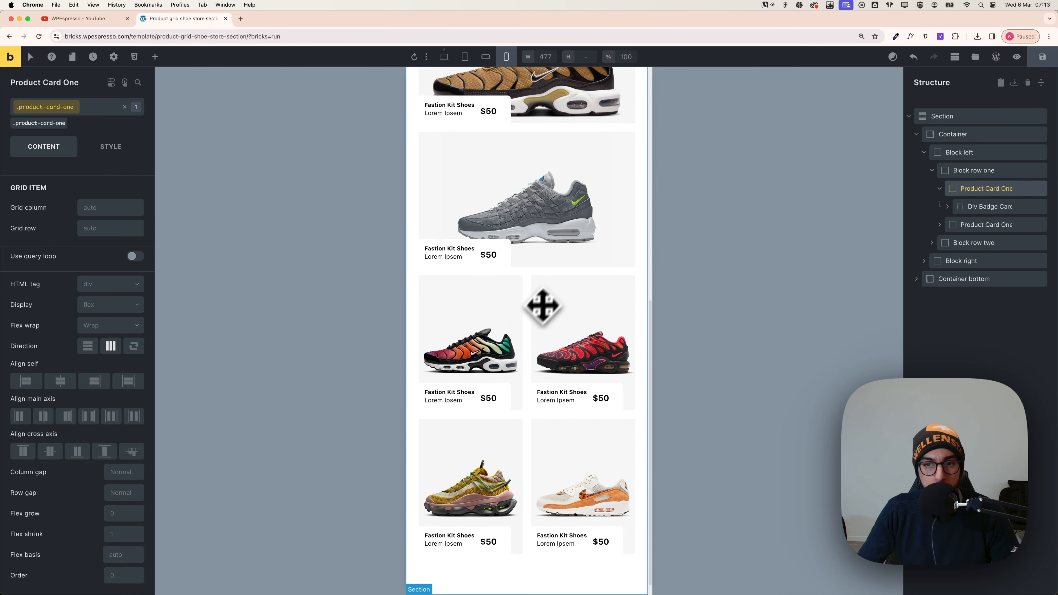
scroll(544, 479, up, 6)
scroll(544, 479, up, 2)
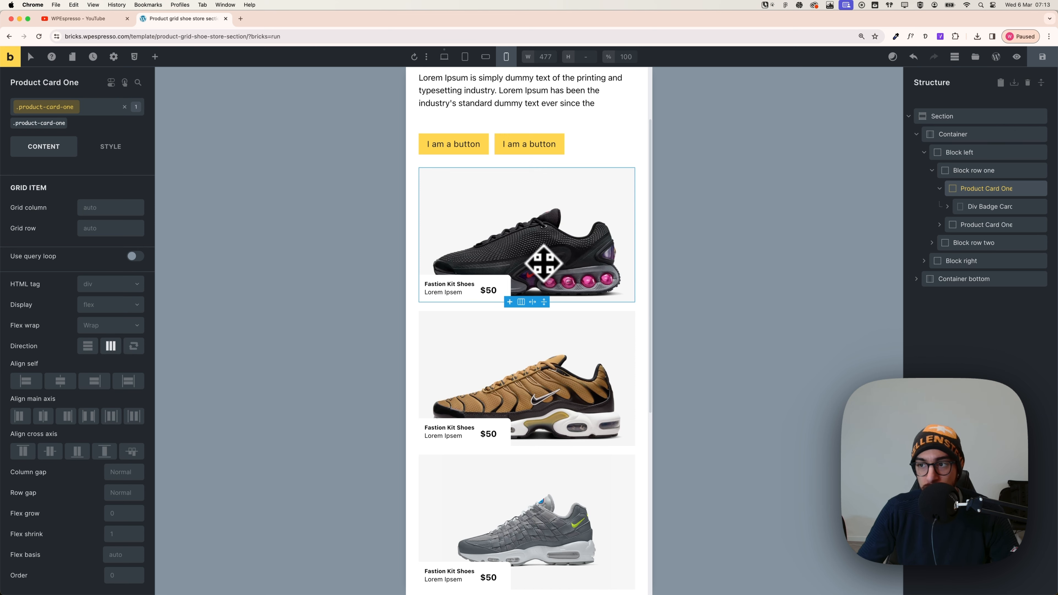
drag(583, 248, 607, 425)
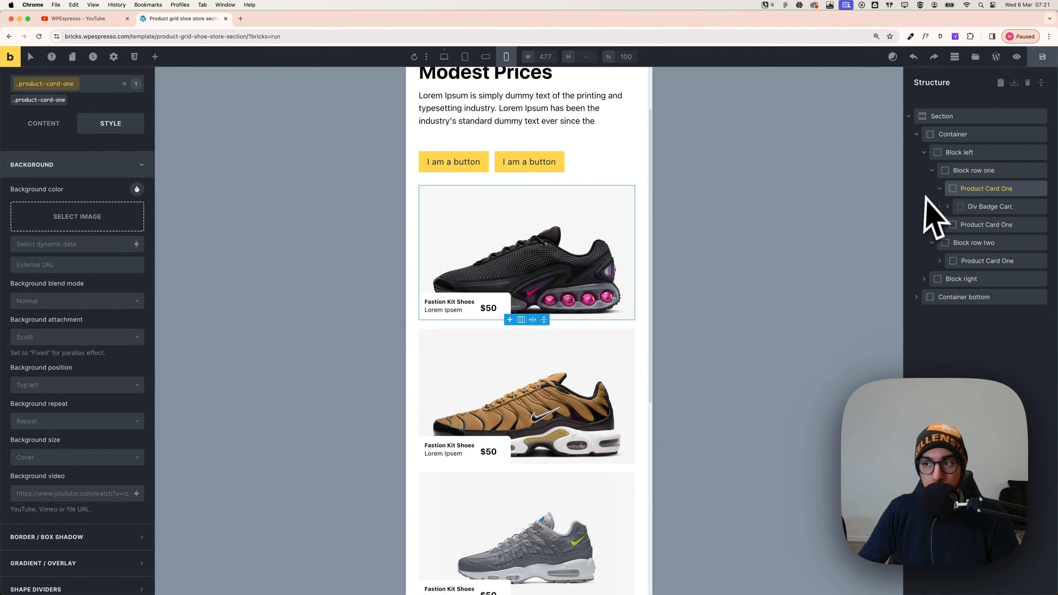
click(940, 191)
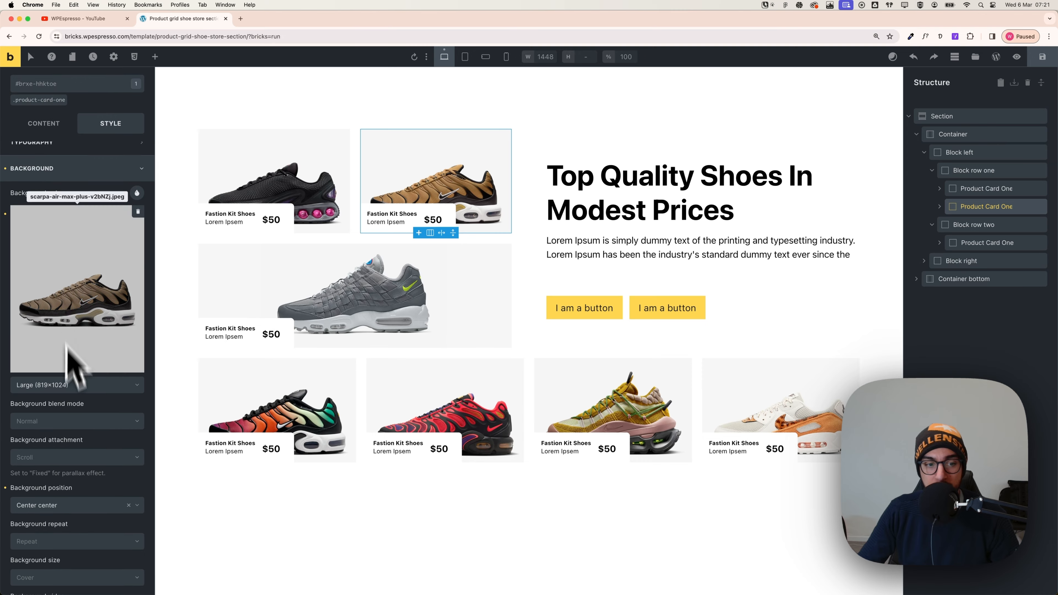
Check the product-card-one class's background position and direction, and clear the second Block row one card's own background position
scroll(25, 479, up, 4)
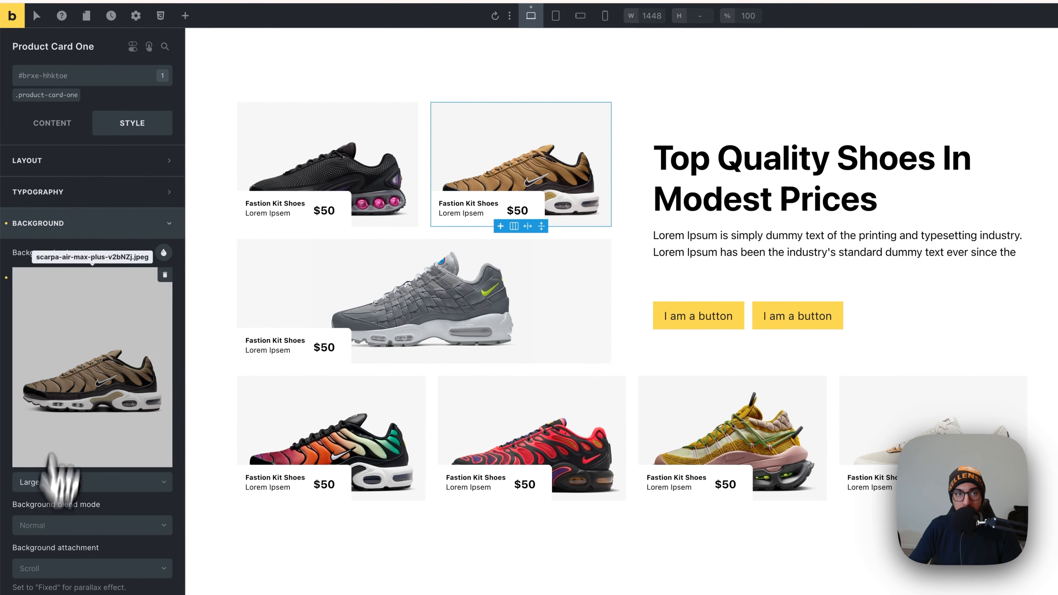
click(47, 99)
scroll(128, 323, down, 2)
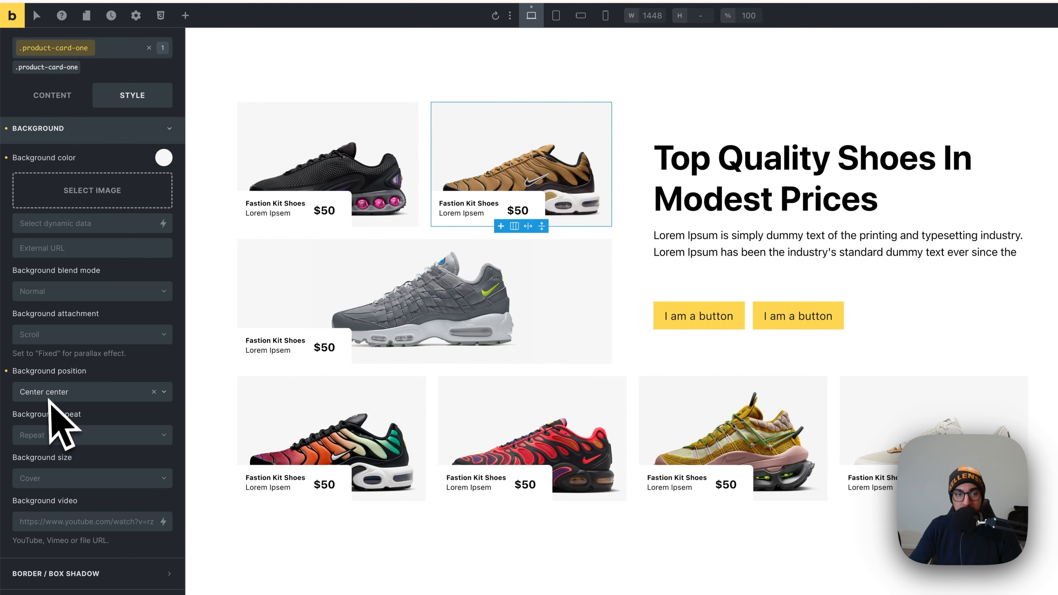
scroll(62, 395, up, 3)
click(62, 124)
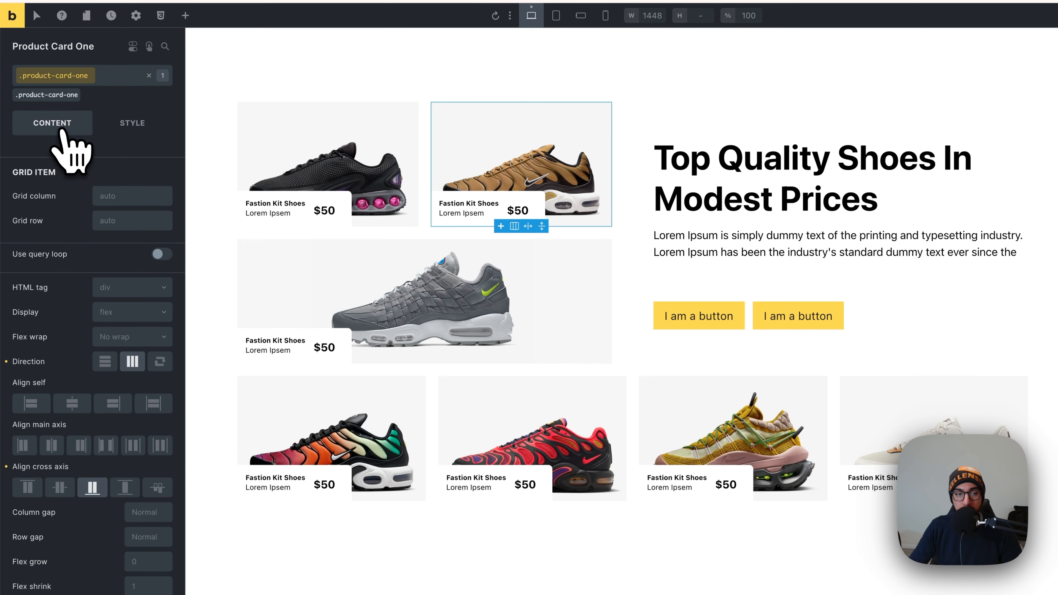
click(126, 122)
click(148, 76)
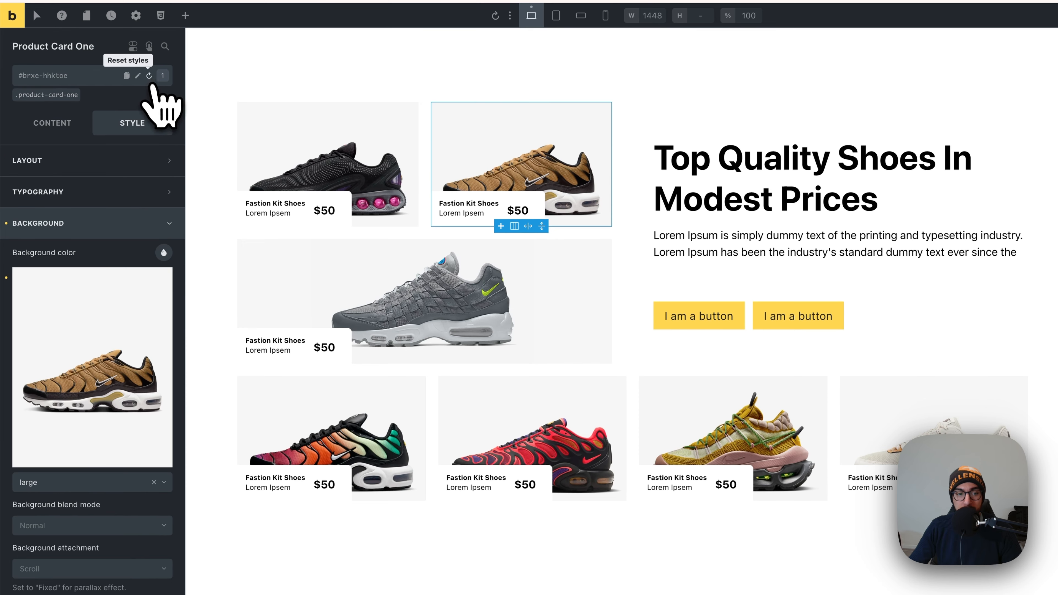
scroll(109, 471, down, 1)
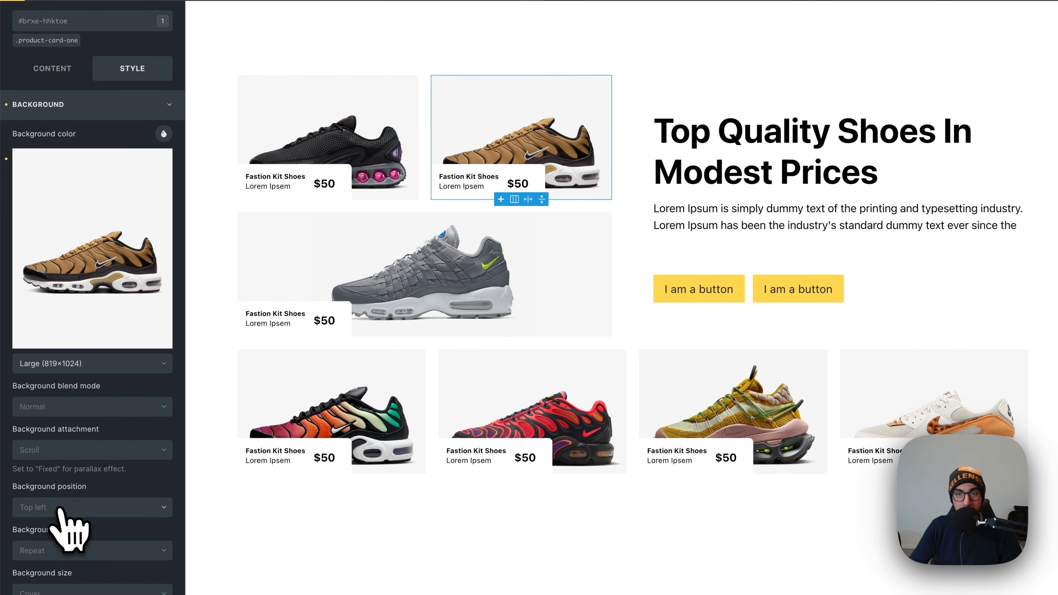
Clear the first Container bottom card's own background position and compare it with the product-card-one class setting
click(425, 287)
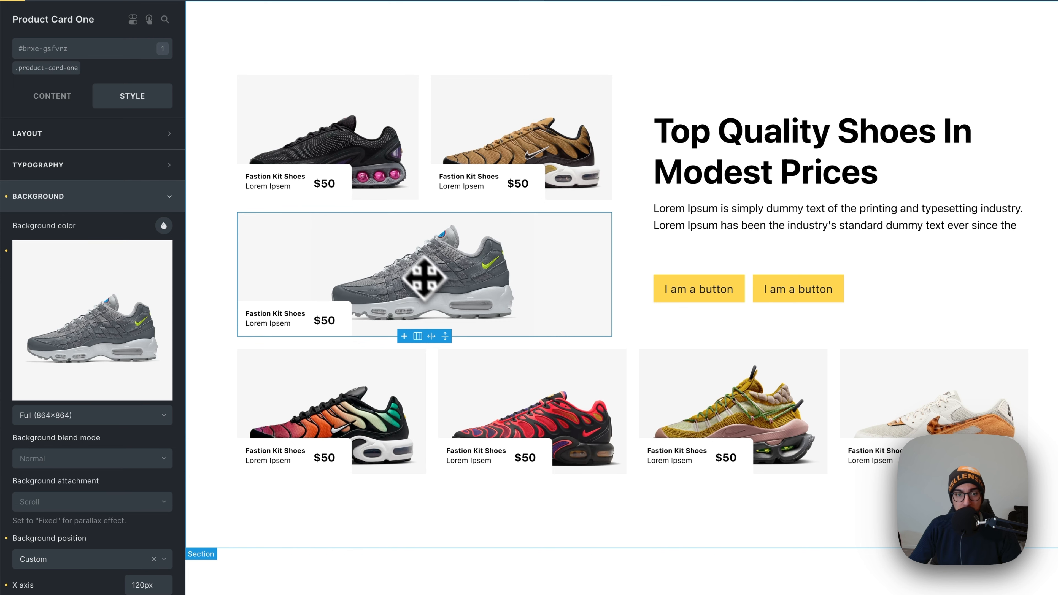
click(406, 361)
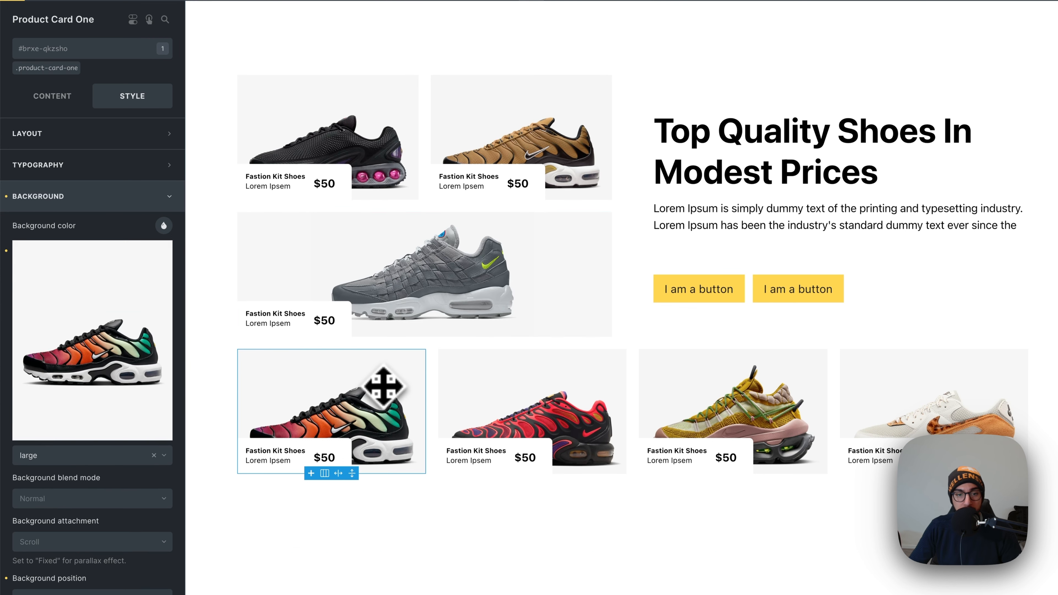
scroll(150, 413, down, 2)
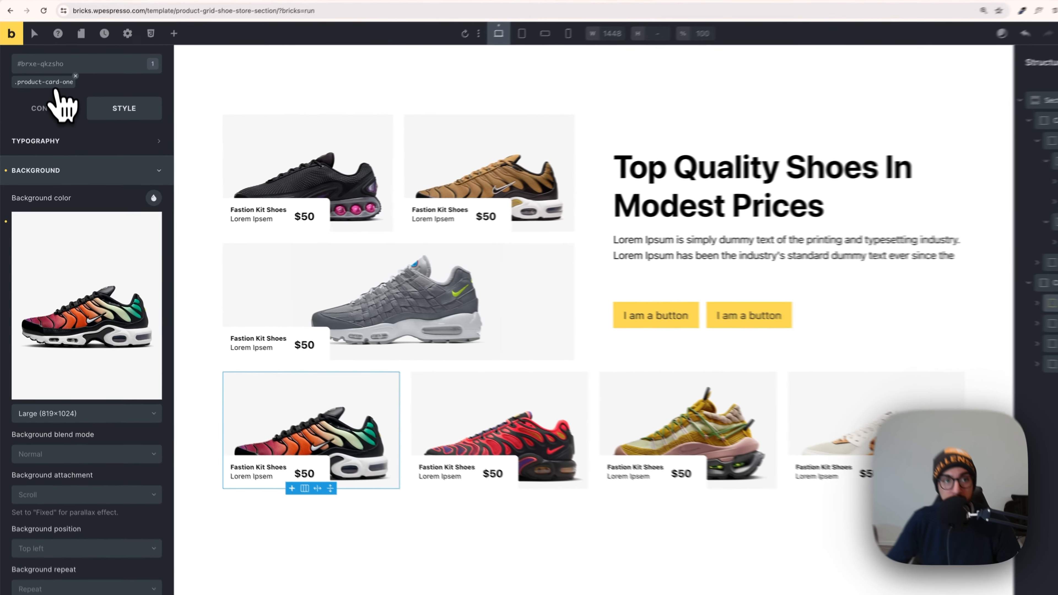
click(54, 101)
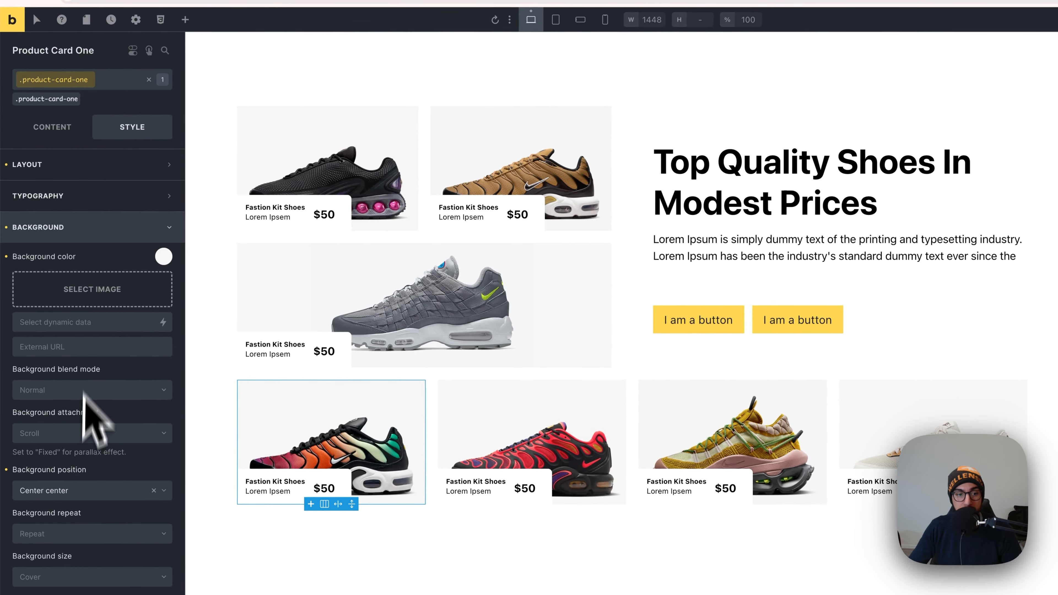
click(149, 76)
Clear the individual background positions of the second, third and fourth cards in Container bottom
click(515, 435)
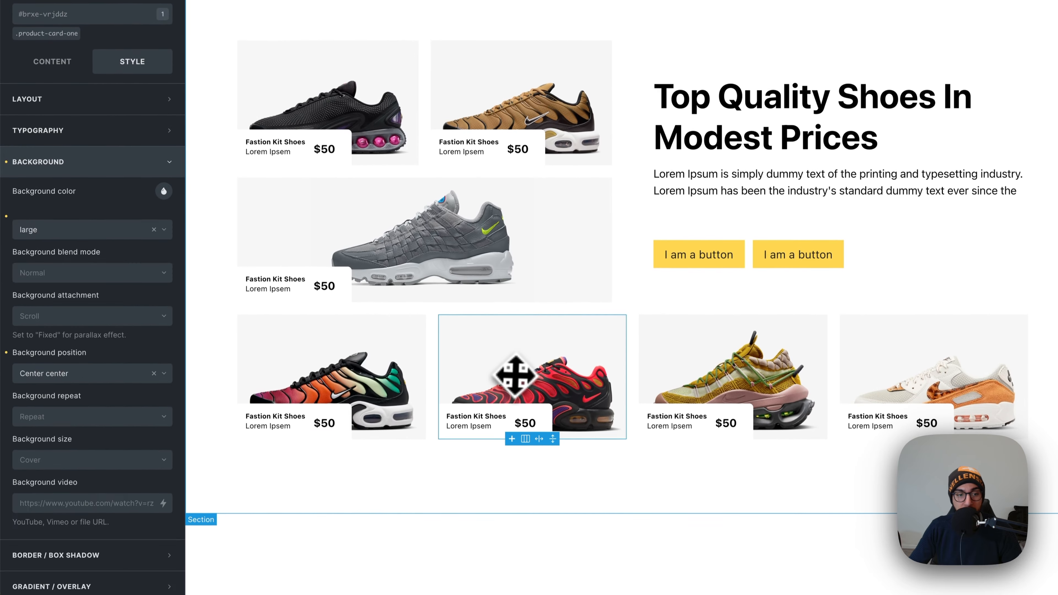
scroll(71, 493, down, 3)
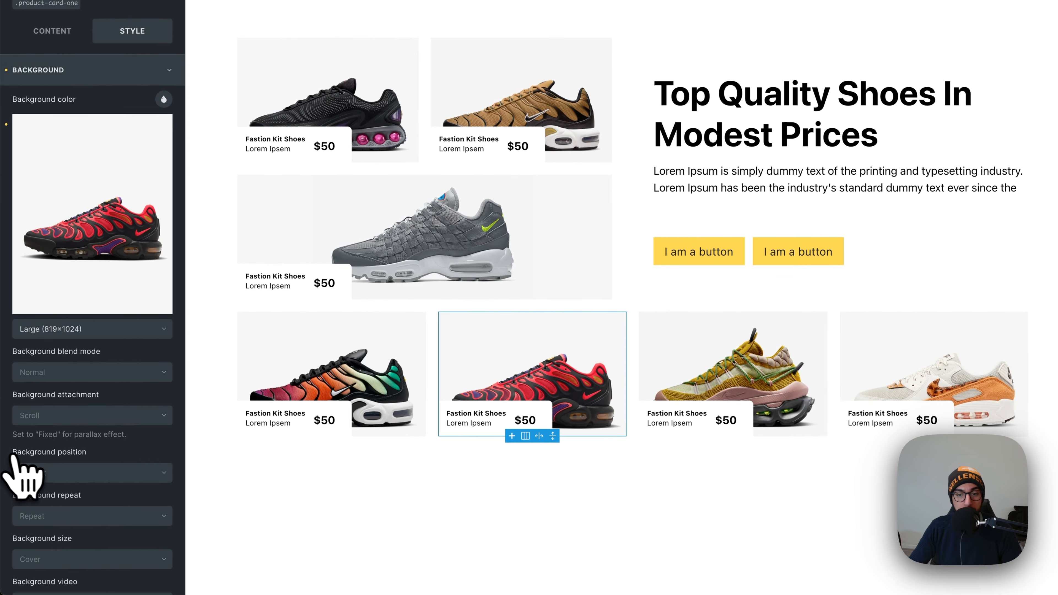
click(655, 364)
scroll(19, 465, down, 3)
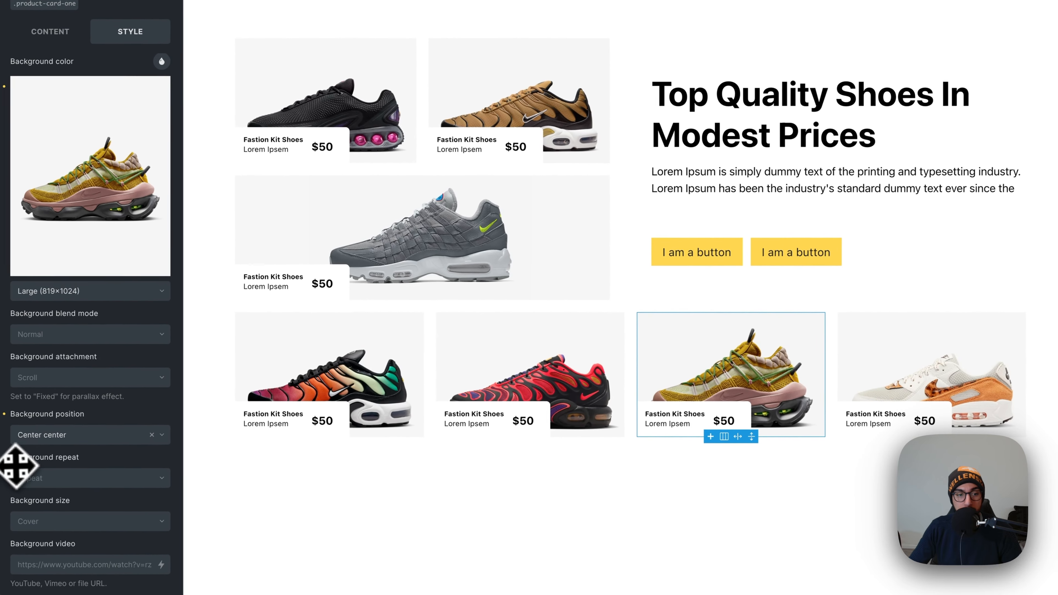
click(860, 362)
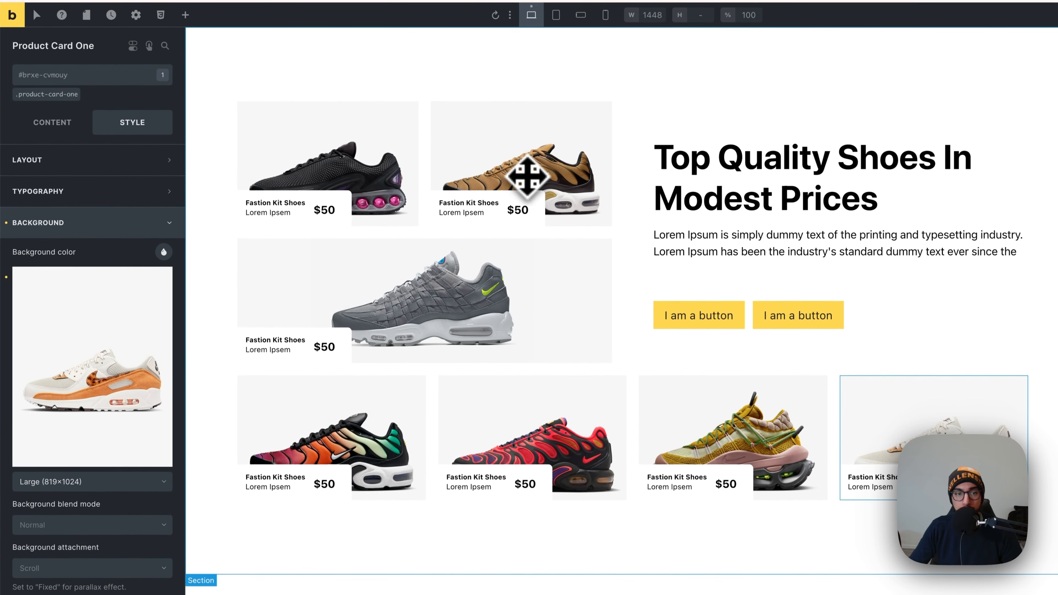
Check the background position settings of the two Block row one cards and the product-card-one class at desktop
click(521, 125)
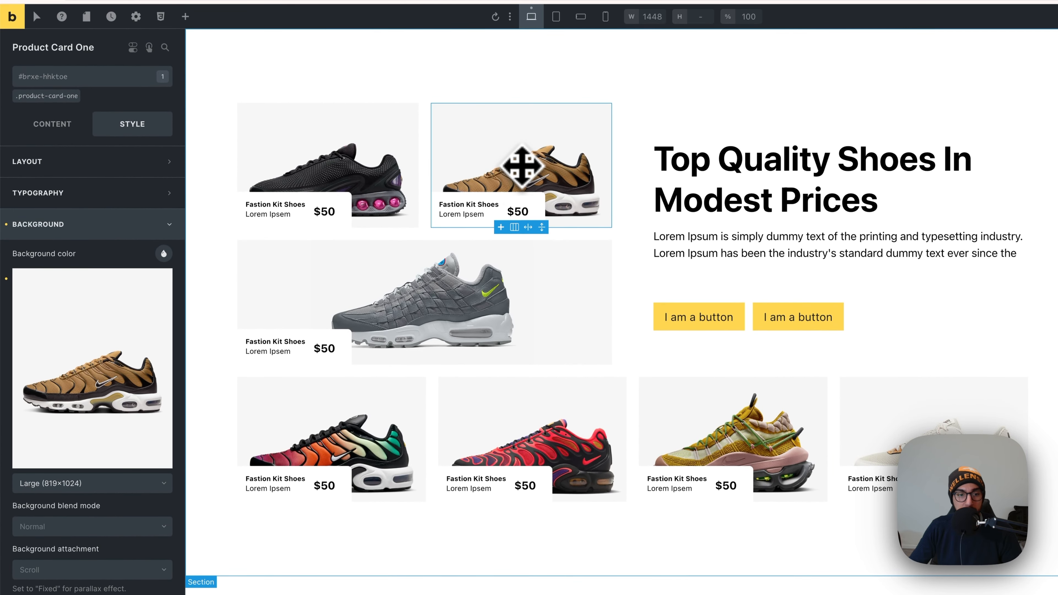
scroll(142, 352, down, 8)
scroll(116, 363, up, 5)
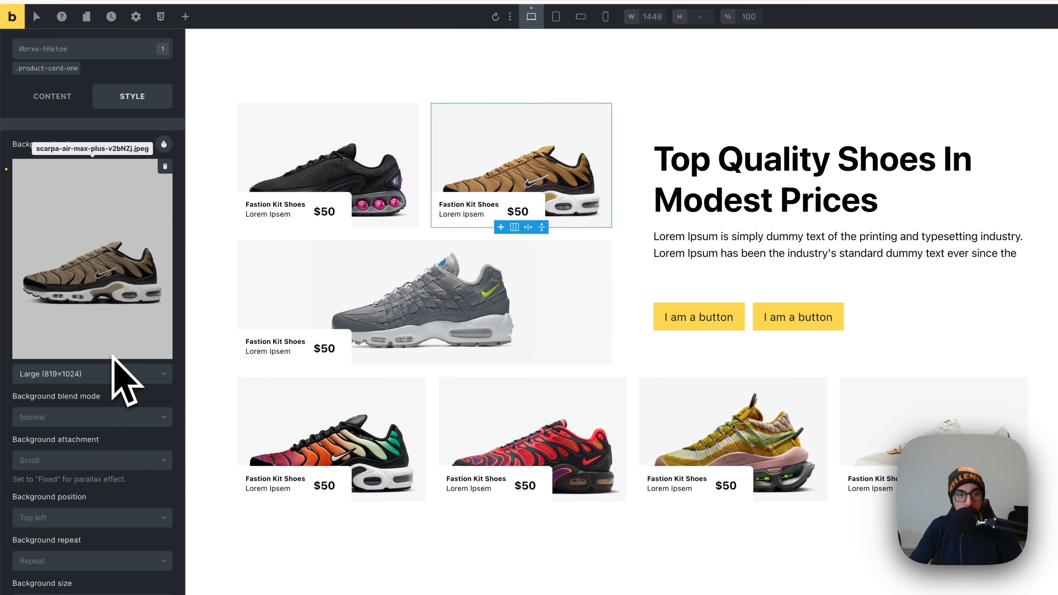
scroll(118, 366, up, 3)
click(347, 166)
scroll(87, 385, down, 4)
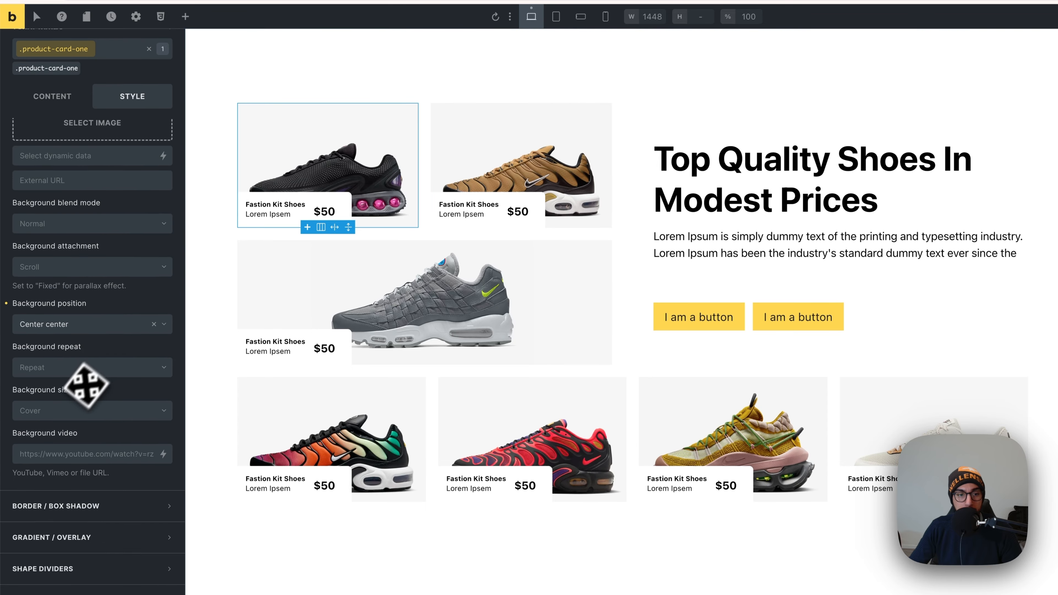
scroll(88, 386, up, 5)
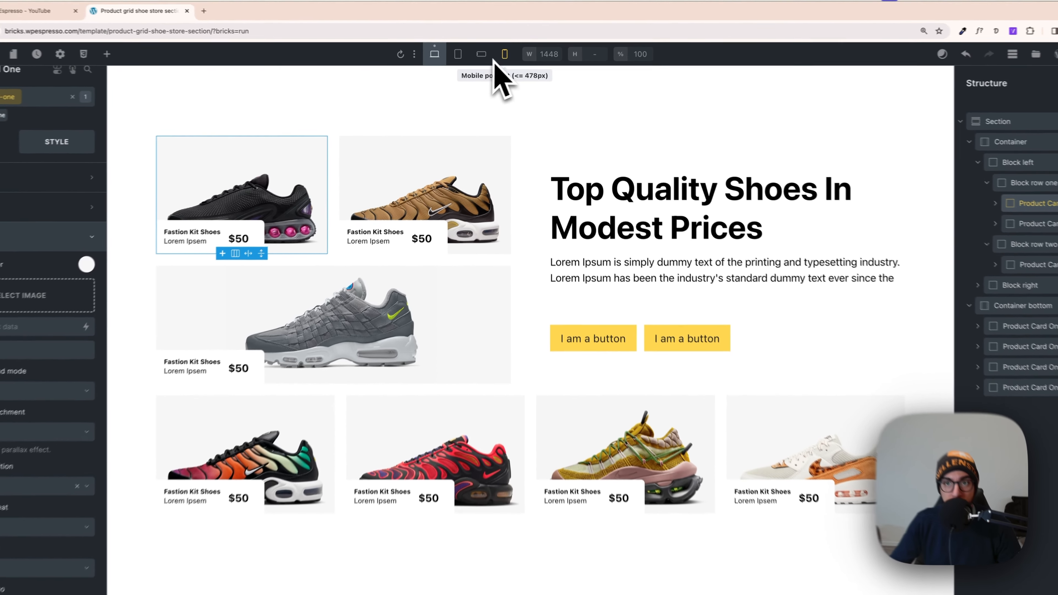
Set the product-card-one class's background position to Custom at the mobile portrait breakpoint
click(505, 57)
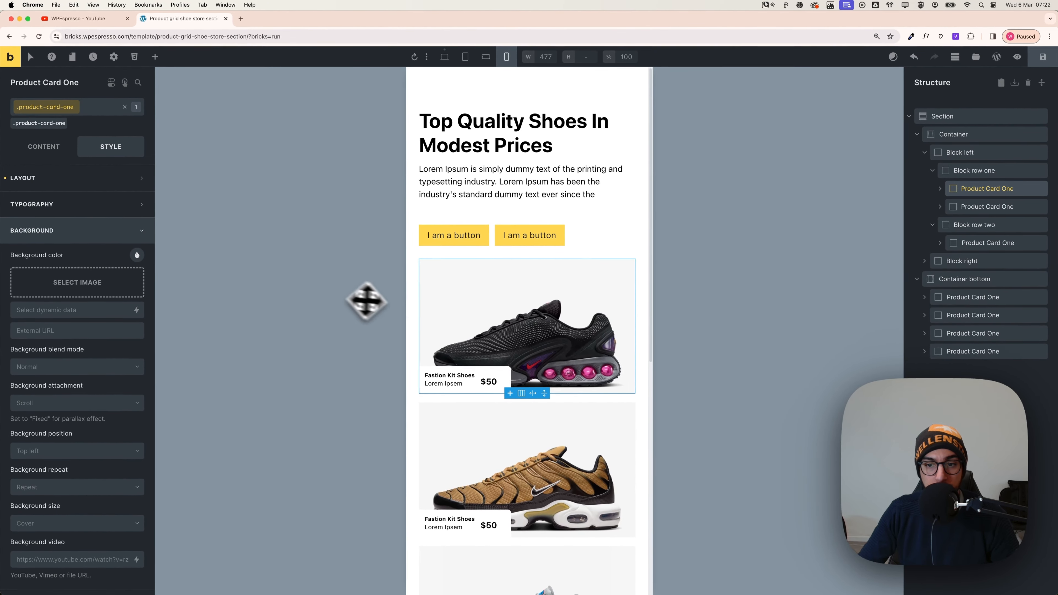
scroll(354, 308, down, 2)
scroll(73, 420, down, 2)
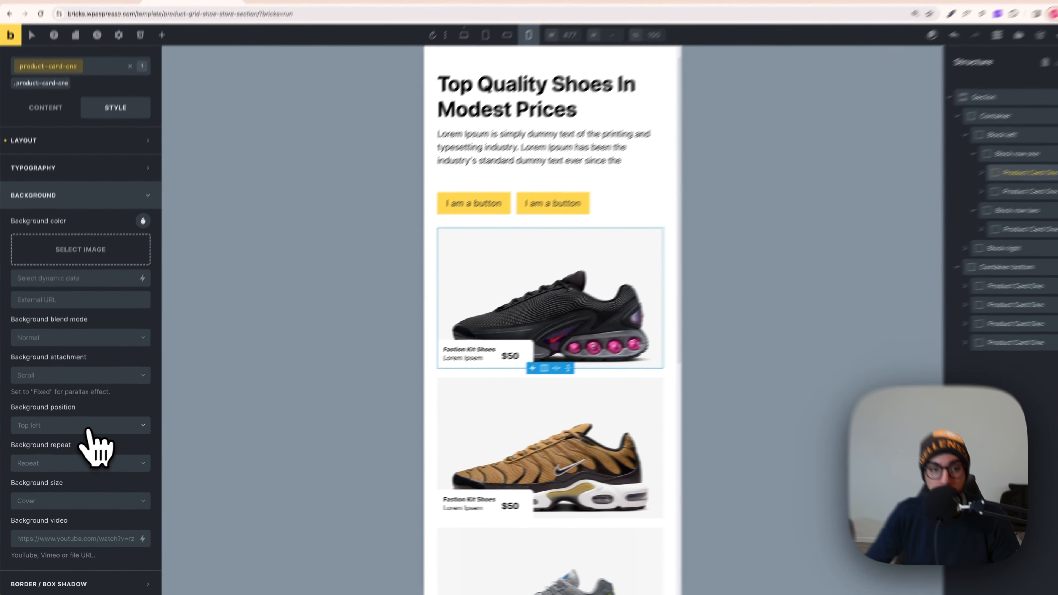
click(77, 430)
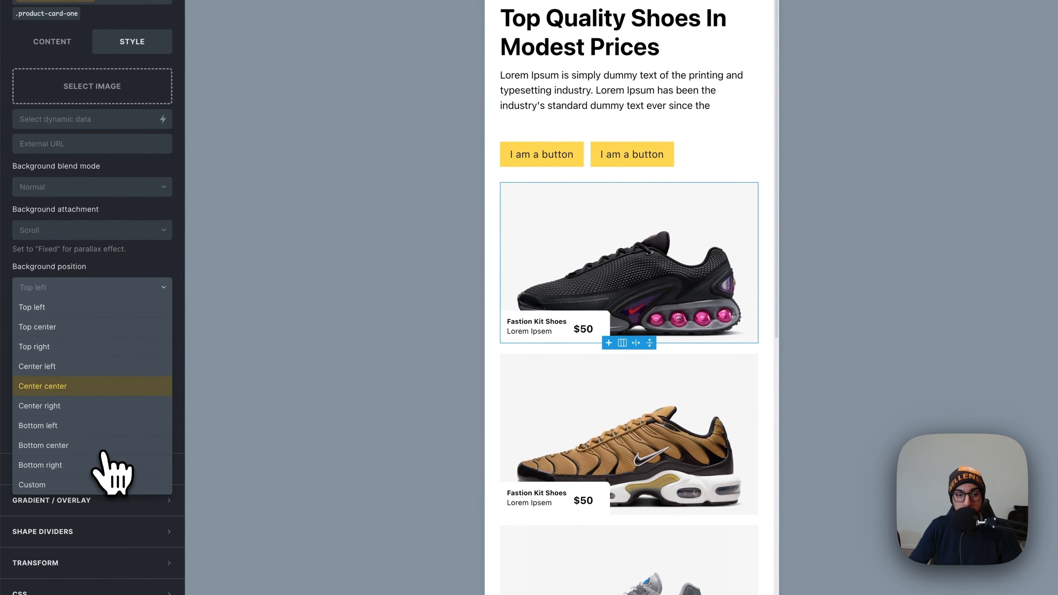
click(109, 485)
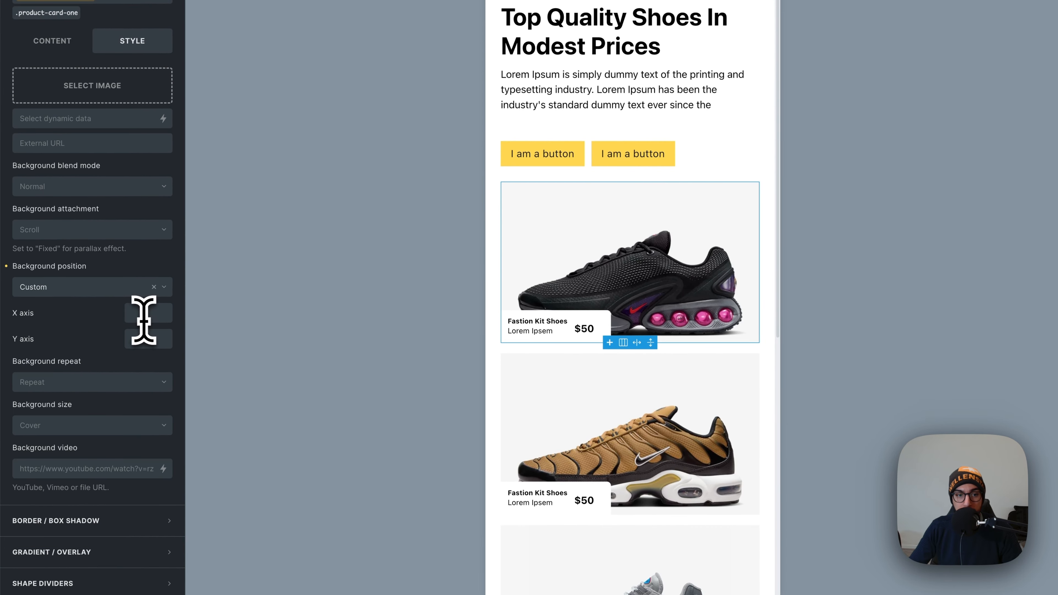
Try several Y-axis background offsets on the product-card-one class at mobile portrait, settling on -170px
click(146, 338)
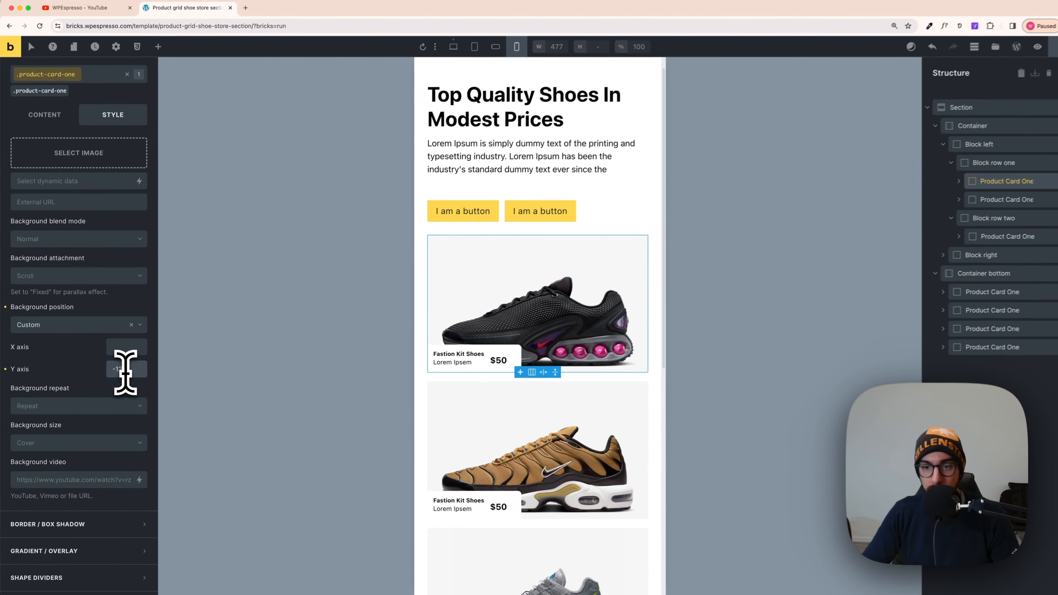
text(-12)
key(BackSpace)
key(BackSpace)
key(BackSpace)
key(BackSpace)
text(120)
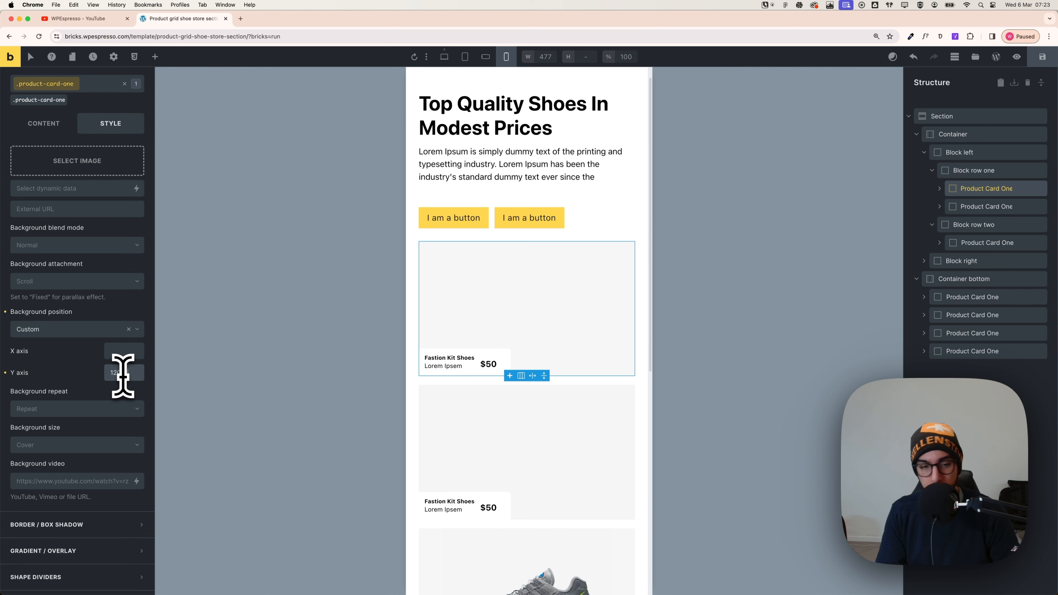
key(BackSpace)
key(BackSpace)
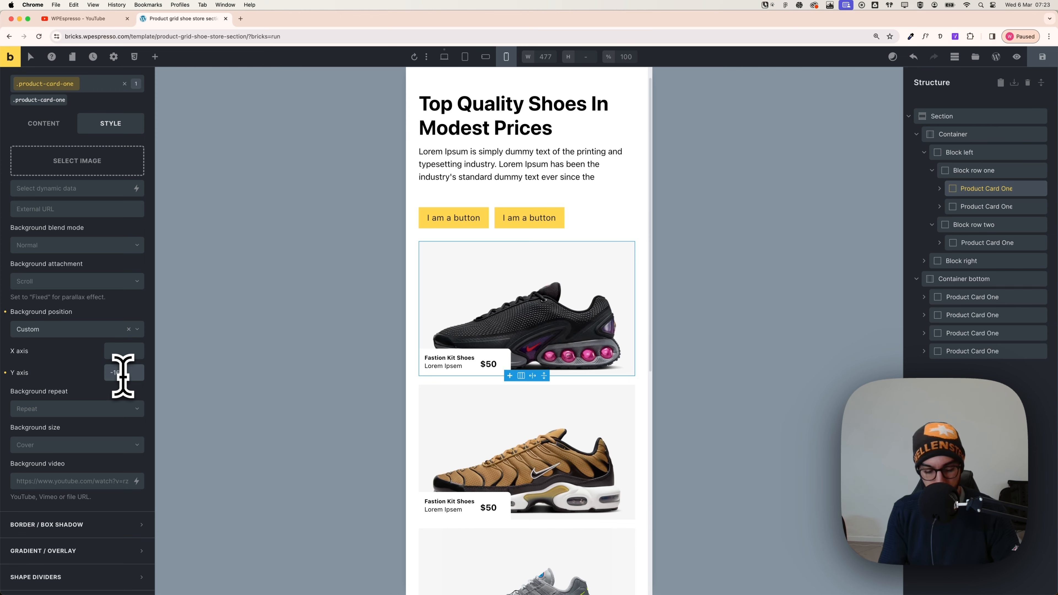
text(x)
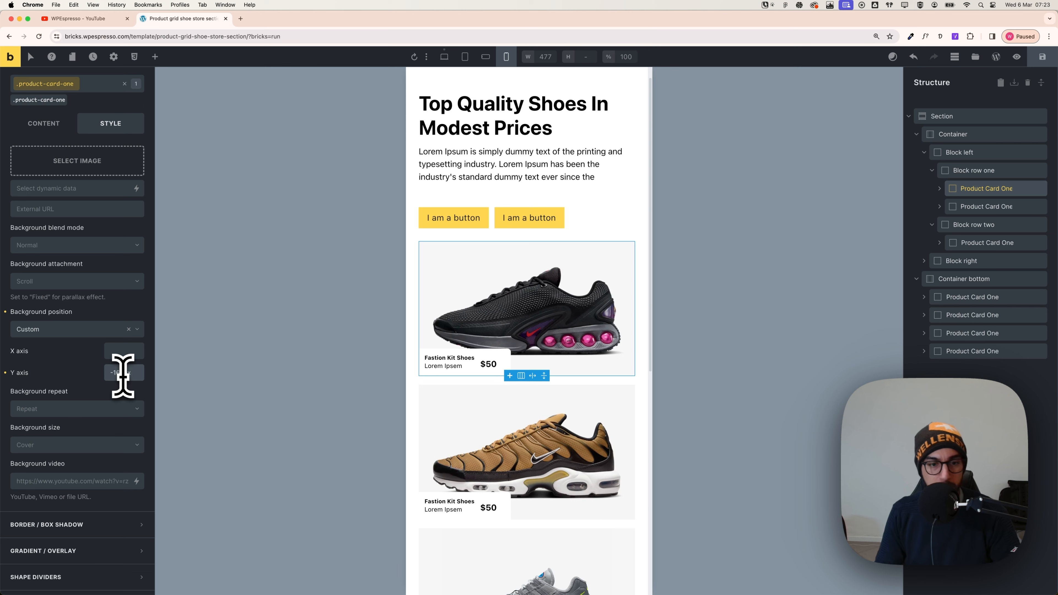
key(BackSpace)
text(8)
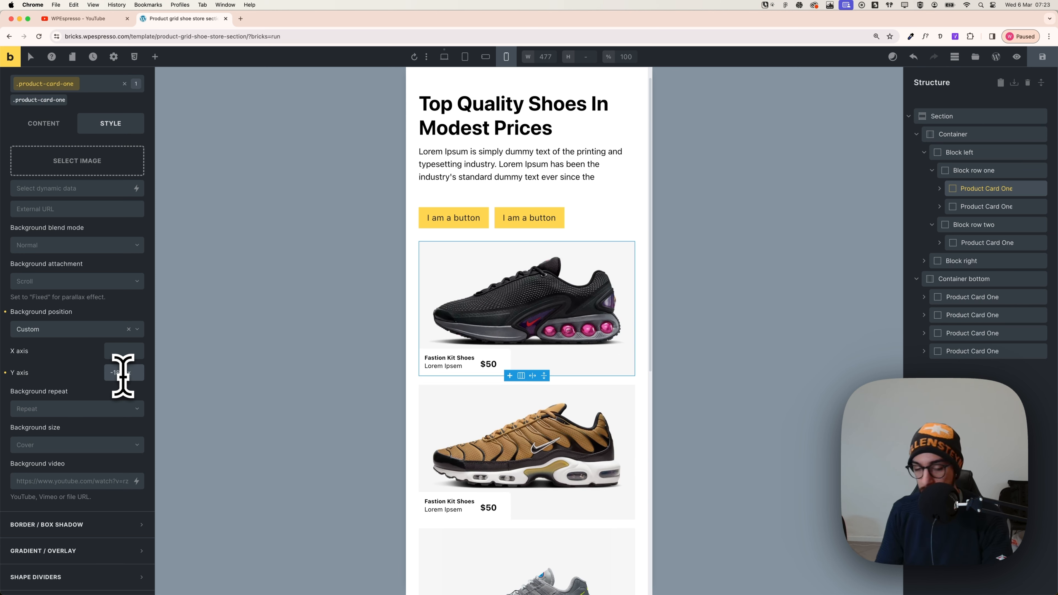
key(BackSpace)
text(7)
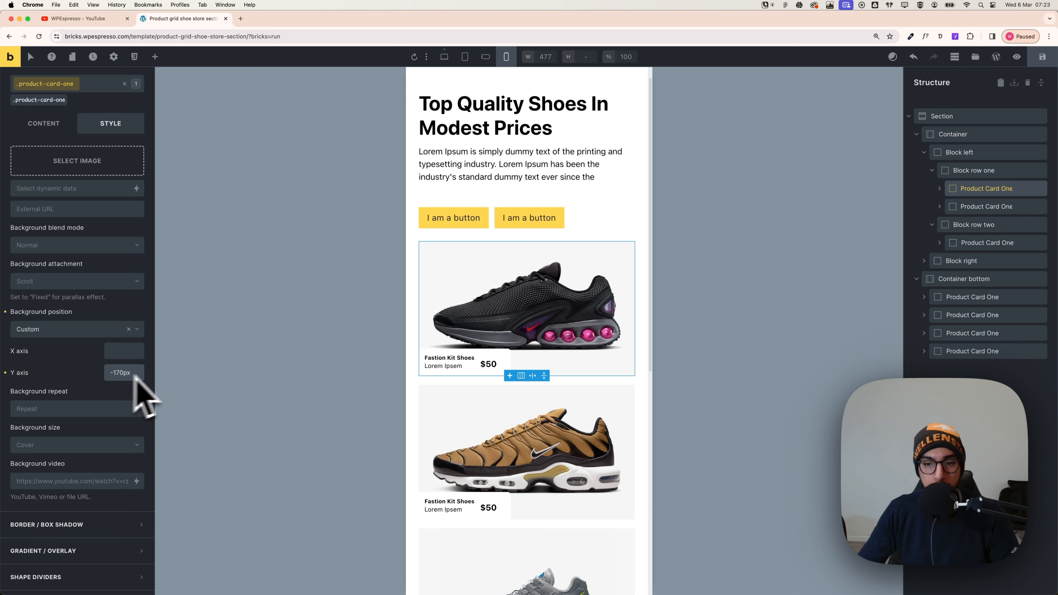
Copy the -170px Y-axis offset and clear the product-card-one class's background position at the mobile portrait breakpoint
scroll(479, 377, down, 3)
scroll(504, 308, down, 3)
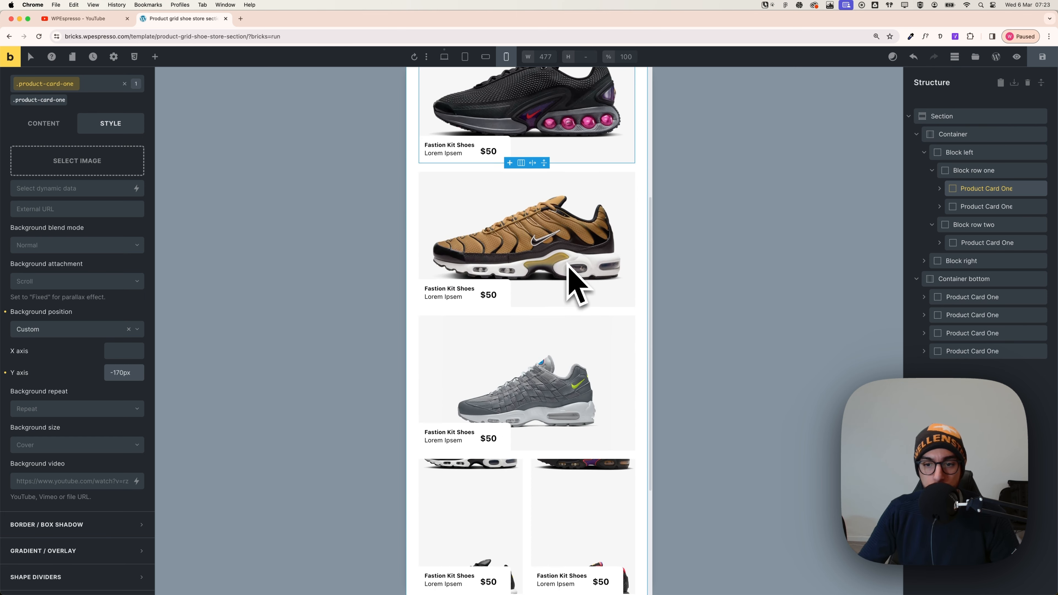
scroll(571, 275, down, 5)
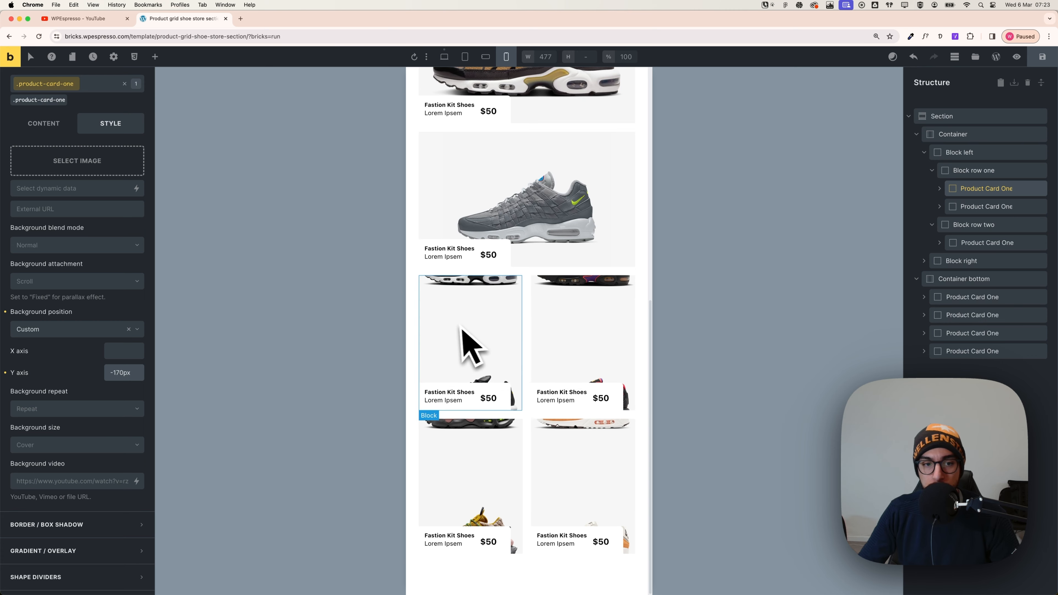
scroll(491, 358, up, 10)
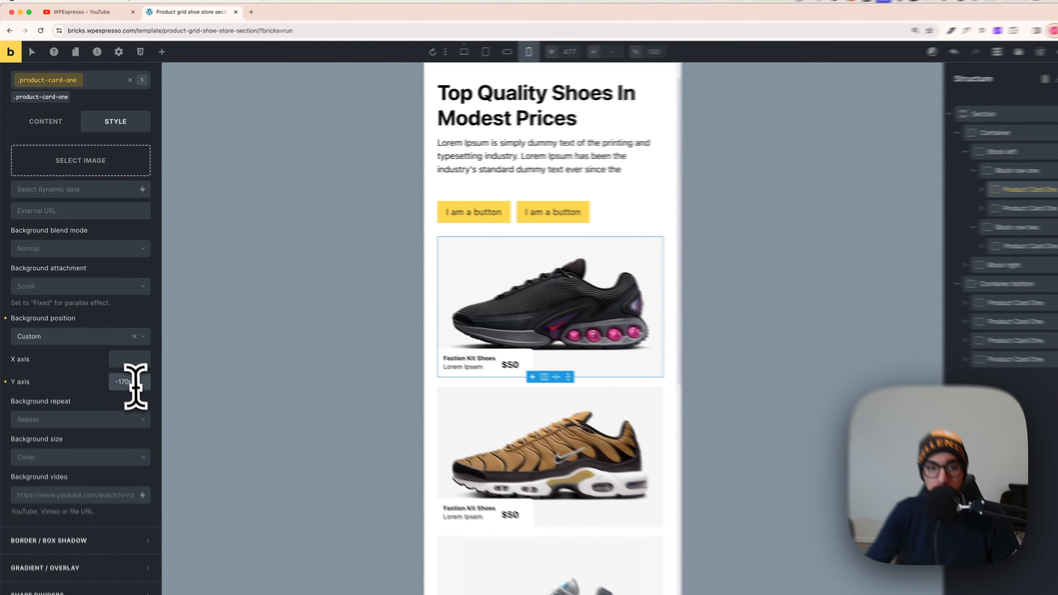
triple_click(118, 372)
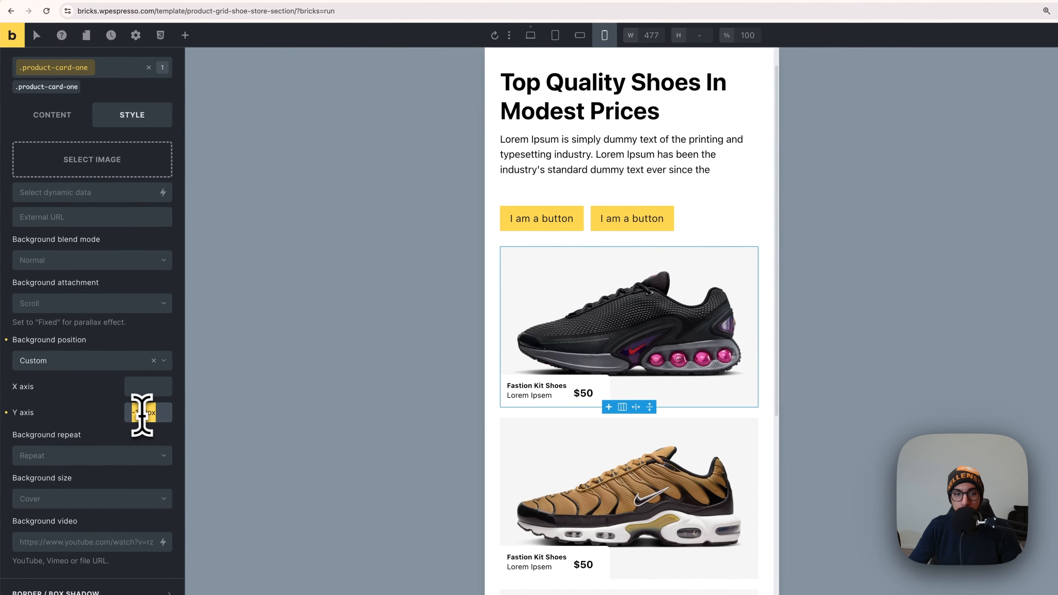
right_click(142, 412)
click(180, 284)
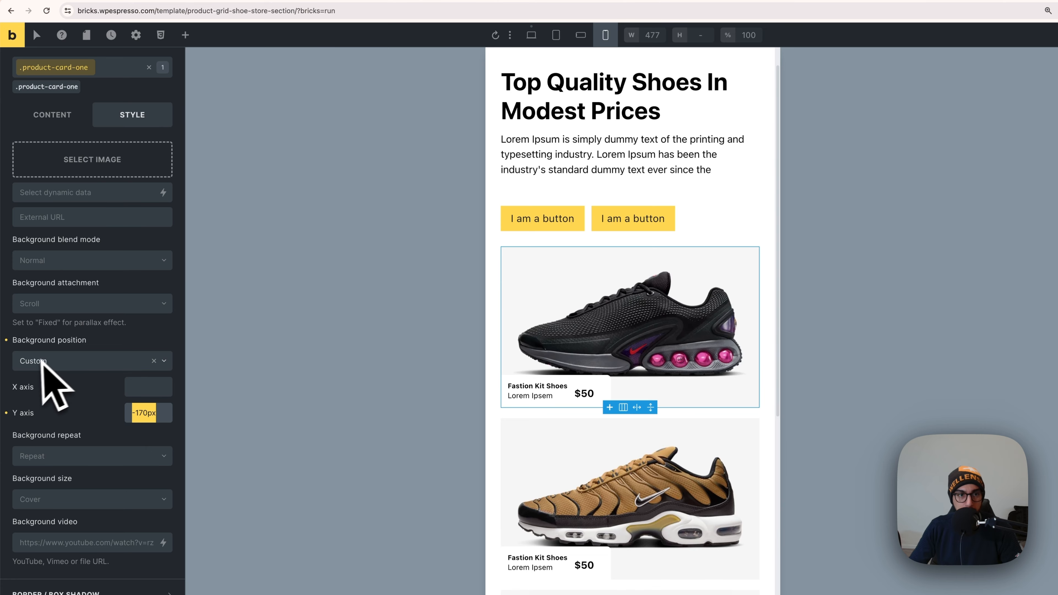
click(6, 340)
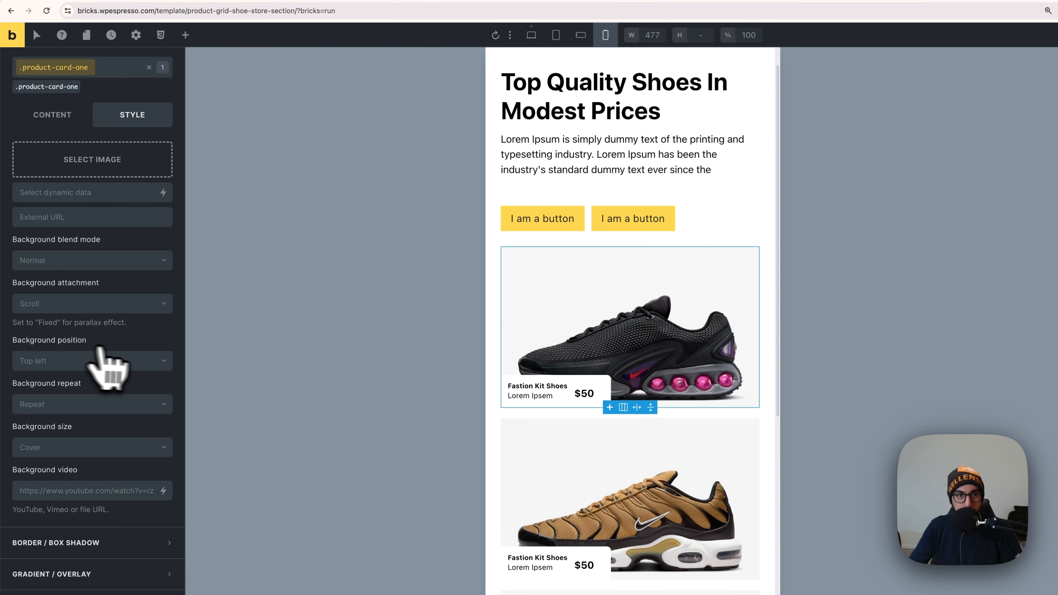
Give the first Block row one card its own Custom background position with a Y axis of -170px at mobile portrait
click(149, 67)
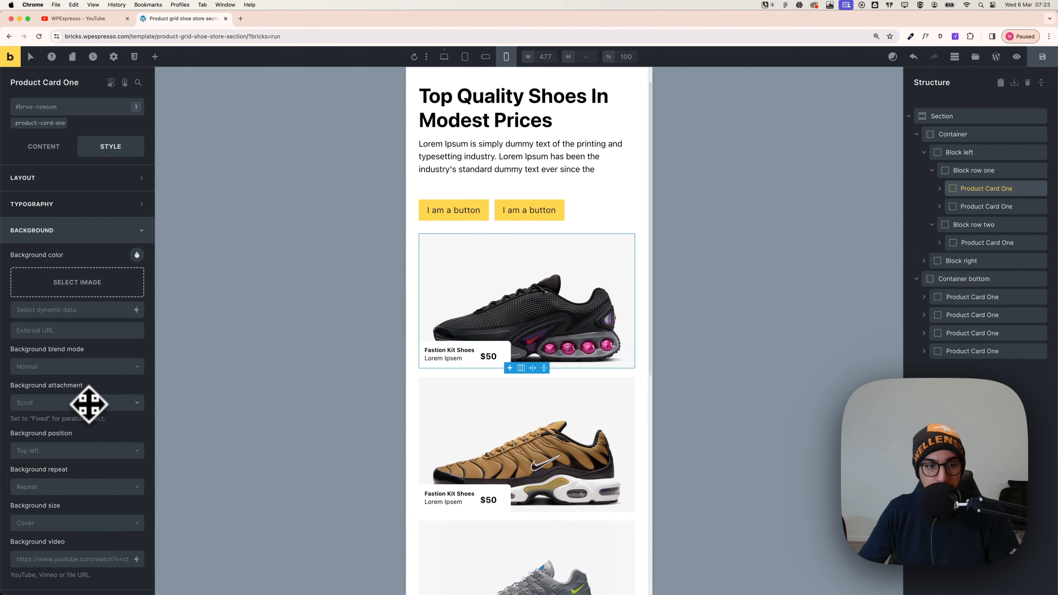
scroll(78, 402, down, 2)
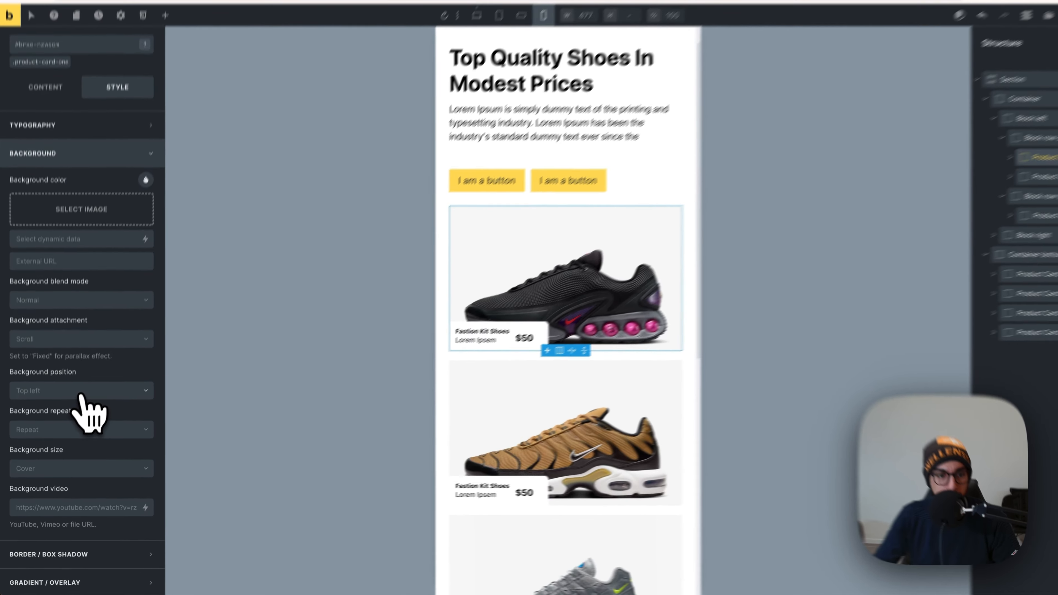
click(82, 405)
click(95, 563)
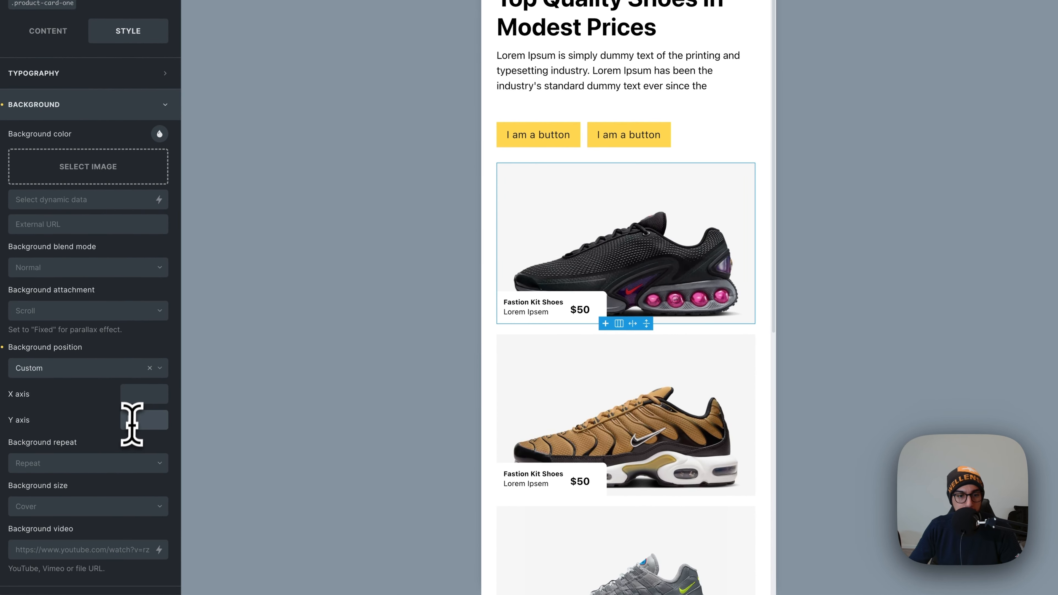
Set the second Block row one card's own background position to Custom with a Y axis of -170px
scroll(539, 437, down, 2)
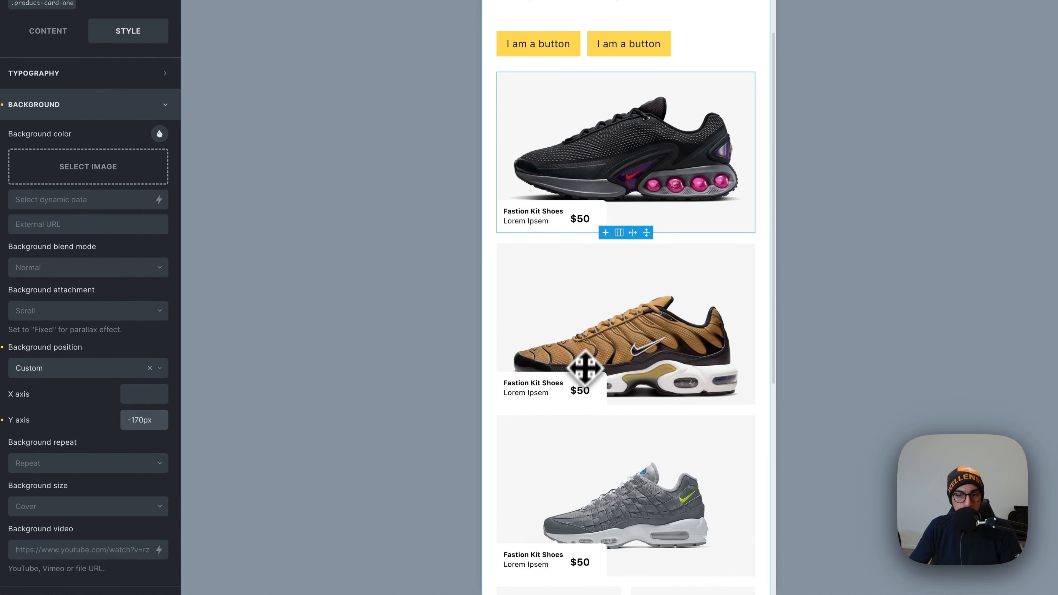
click(587, 349)
scroll(144, 364, down, 2)
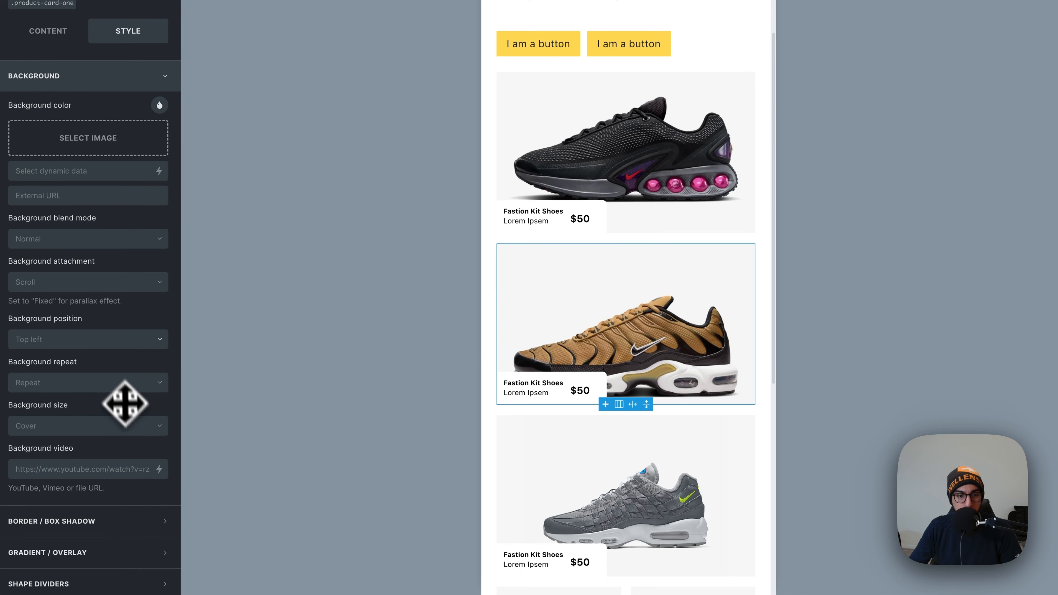
click(102, 341)
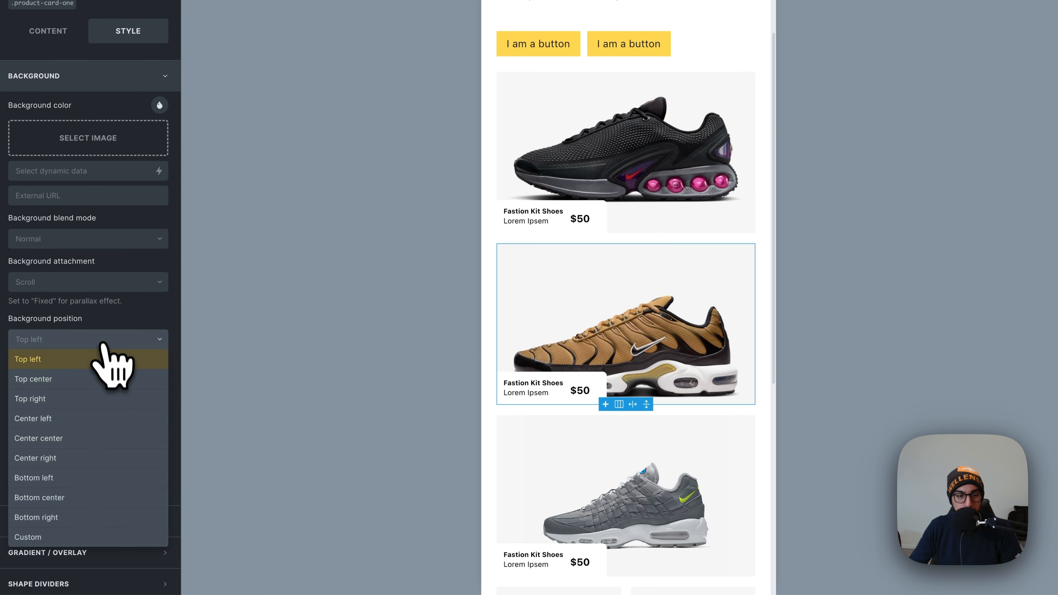
click(79, 536)
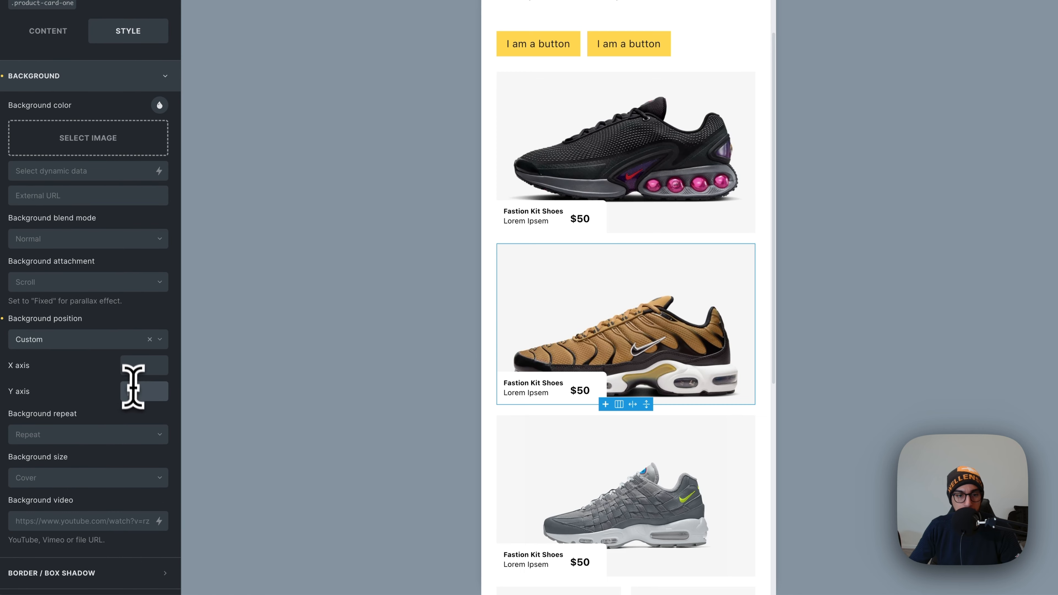
click(139, 391)
text(-17px)
Review the card images in mobile portrait, then at the desktop, tablet and mobile landscape breakpoints, and return to mobile portrait
scroll(516, 363, down, 7)
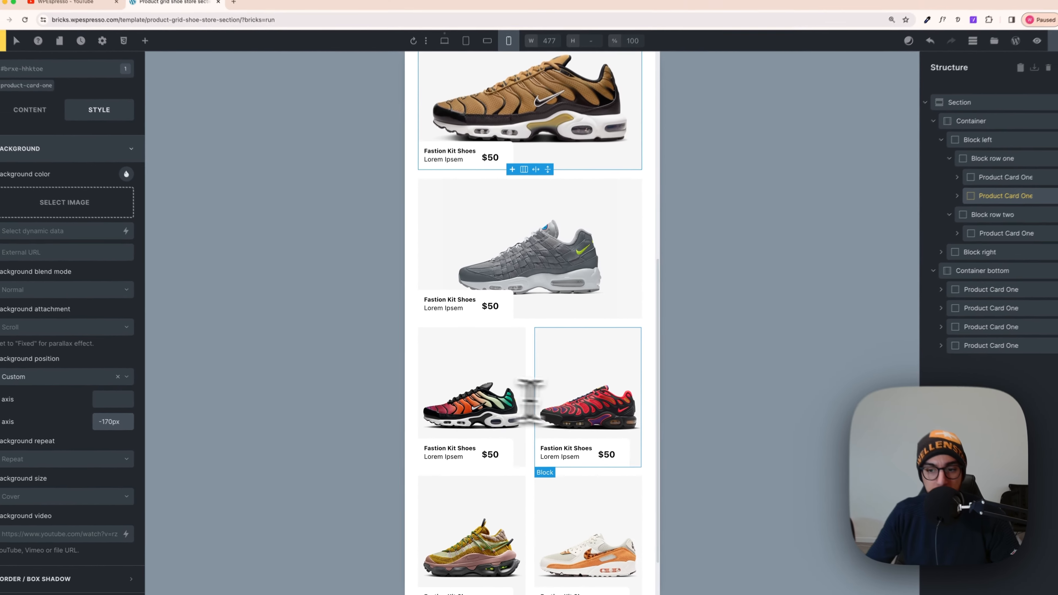
scroll(541, 392, up, 5)
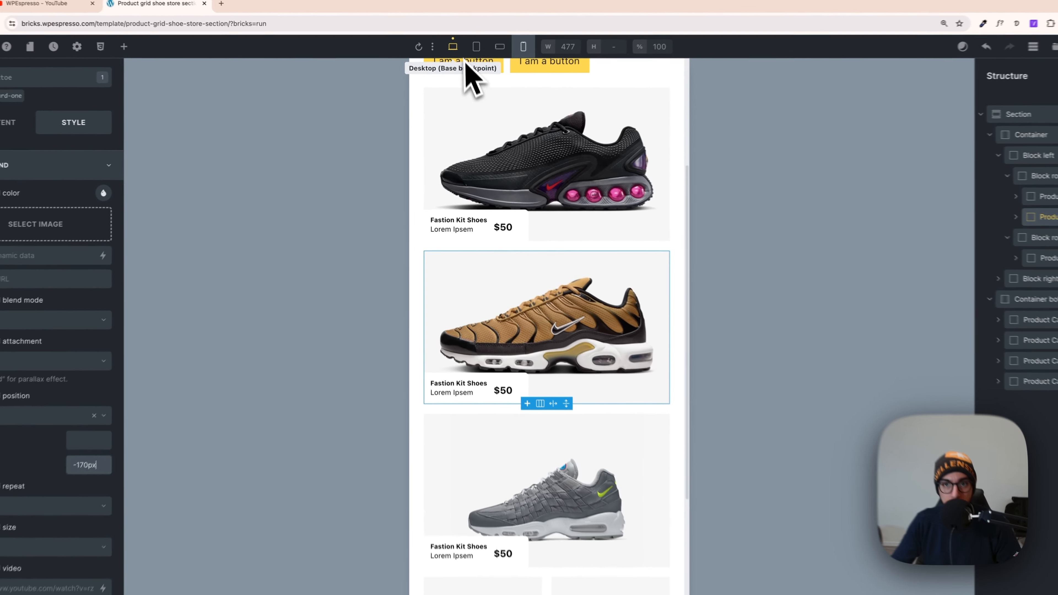
click(444, 56)
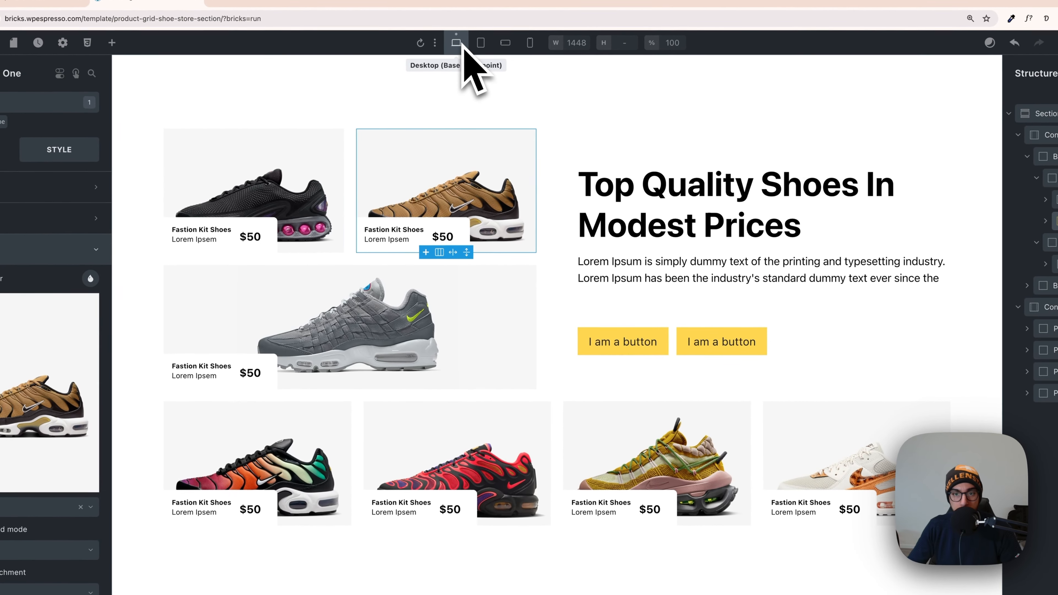
click(484, 47)
click(506, 43)
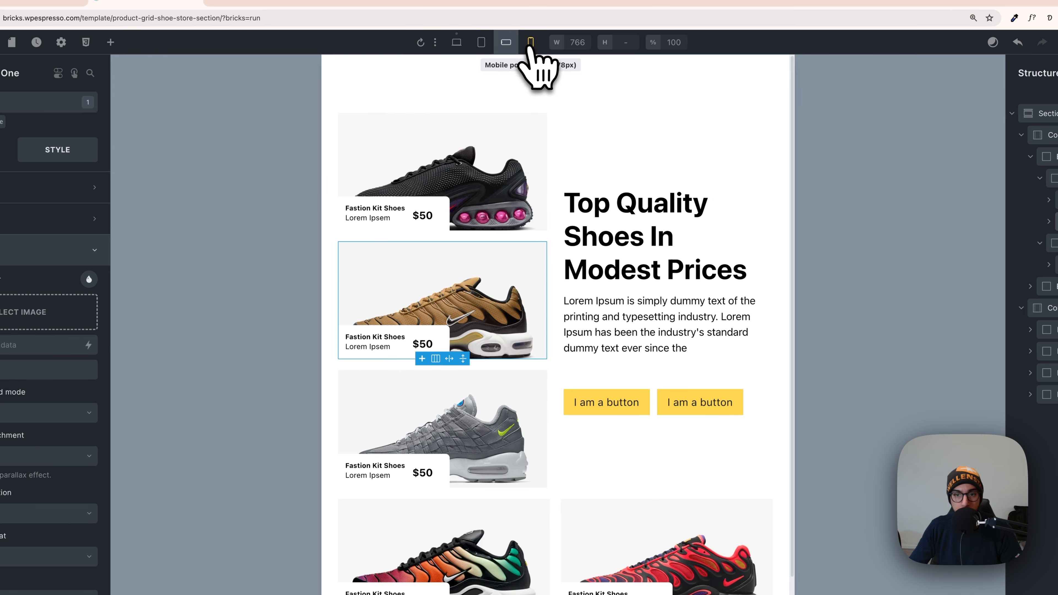
click(530, 43)
scroll(525, 230, down, 5)
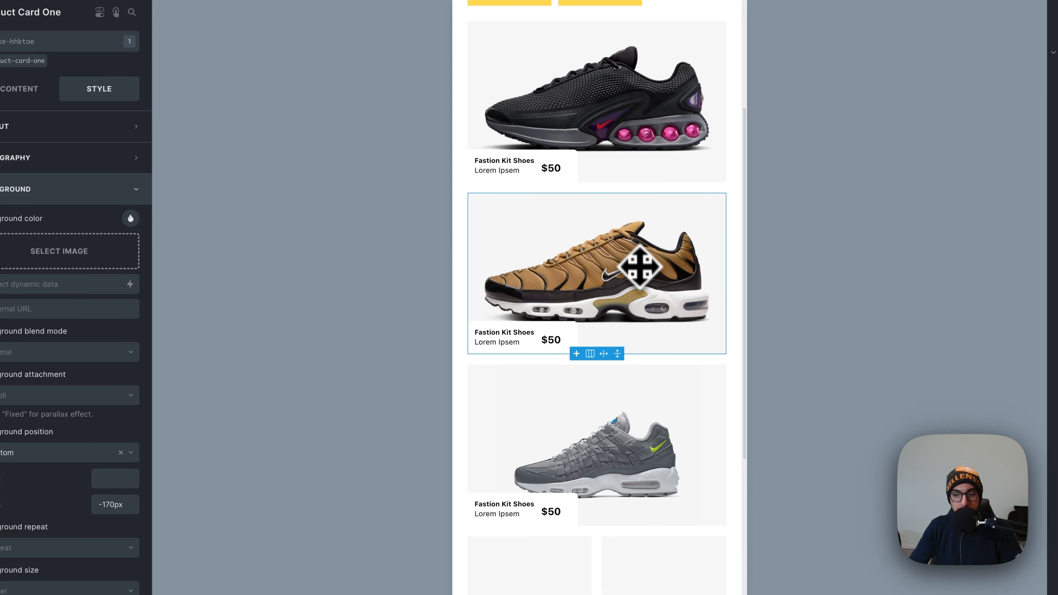
Set the Block row two card's own background position to Custom with a Y axis of -170px at mobile portrait
scroll(640, 267, down, 2)
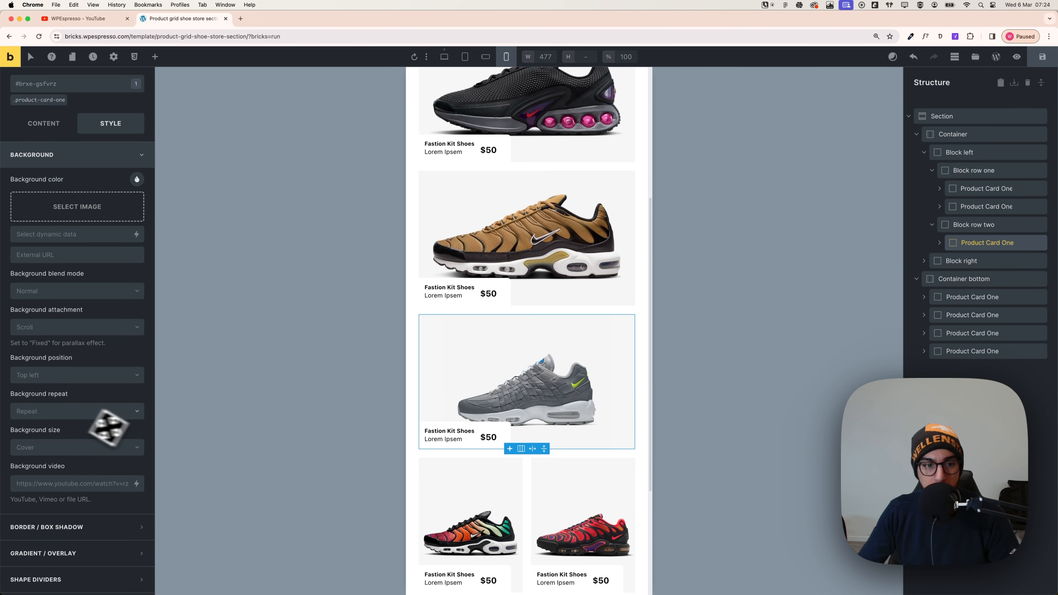
click(75, 374)
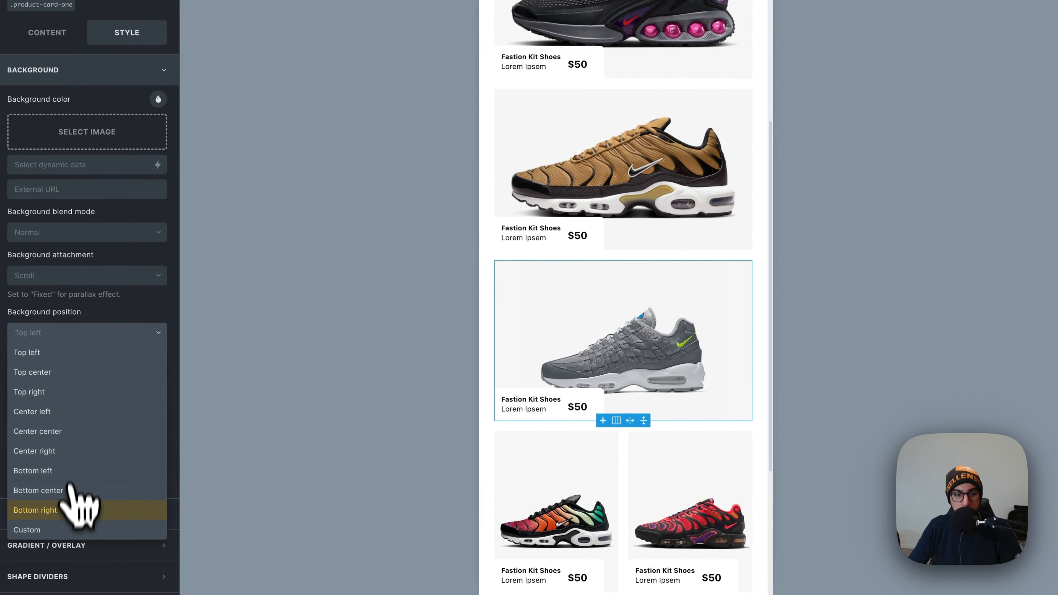
click(75, 529)
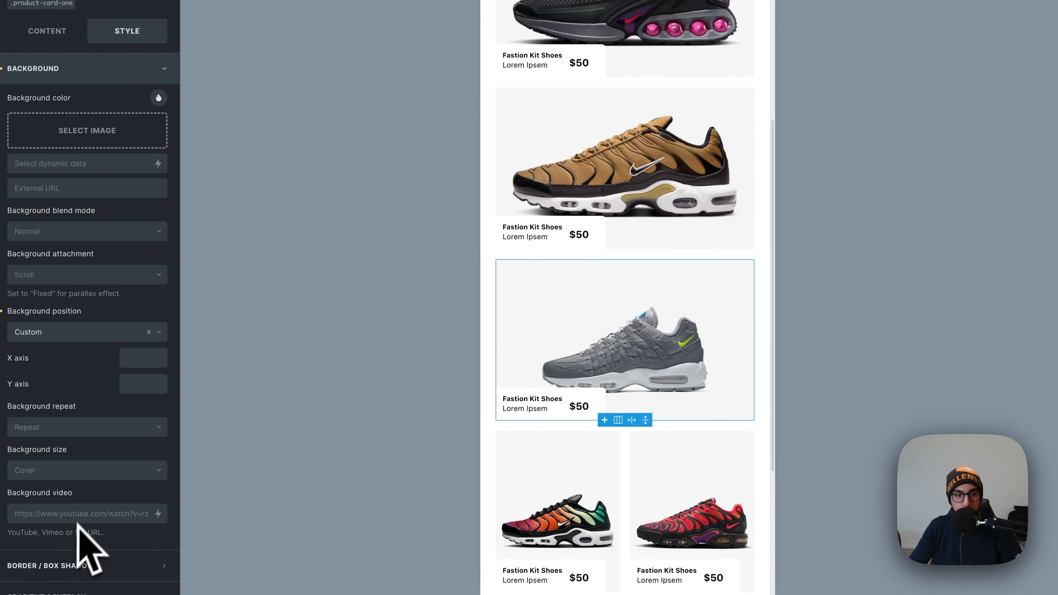
click(135, 392)
text(-100px)
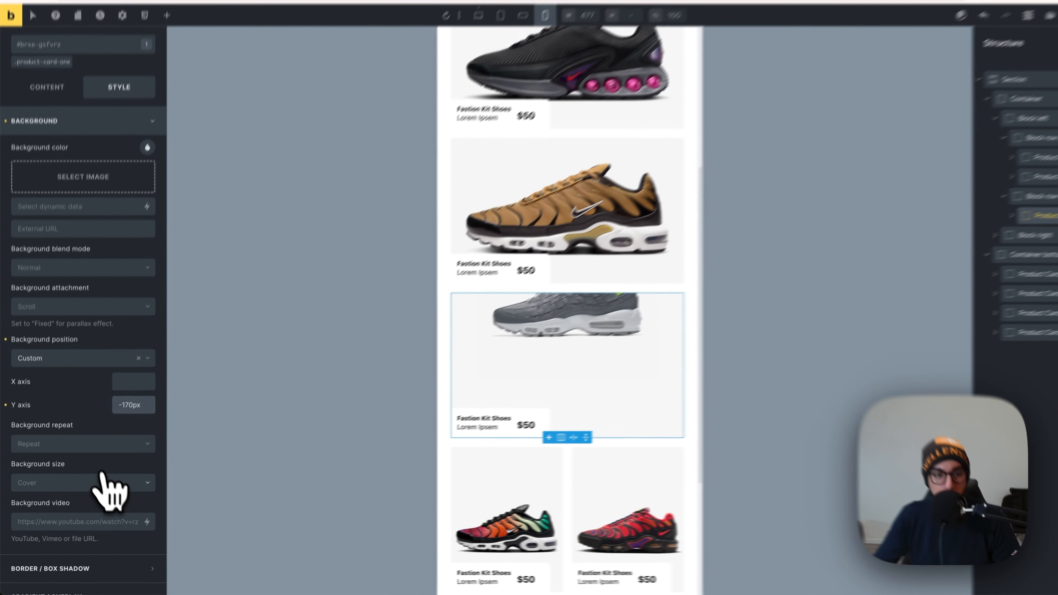
Try the Auto, Cover and Contain background sizes on the Block row two card
click(85, 490)
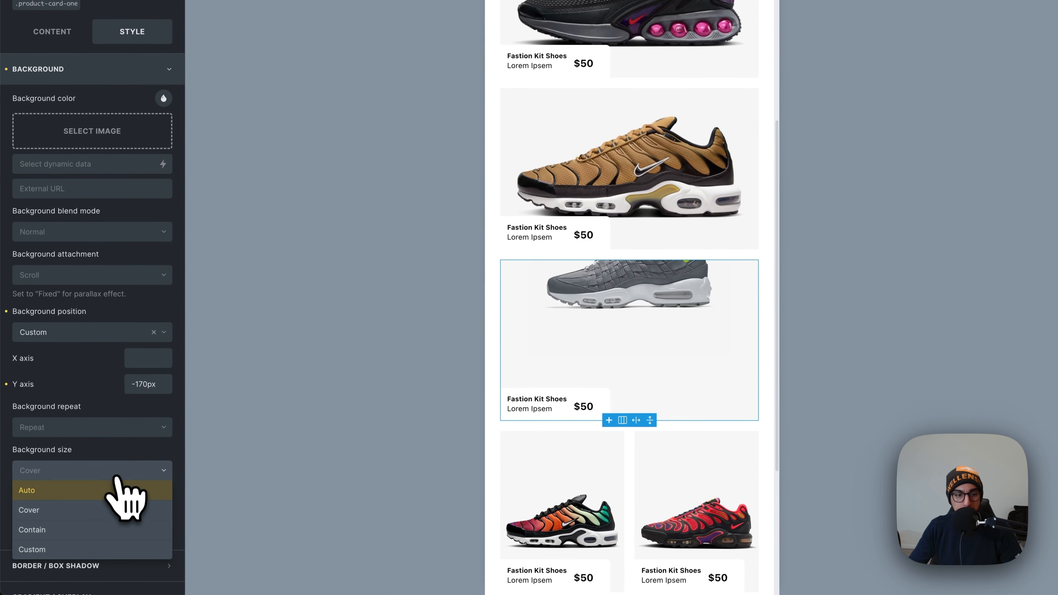
click(95, 507)
click(110, 473)
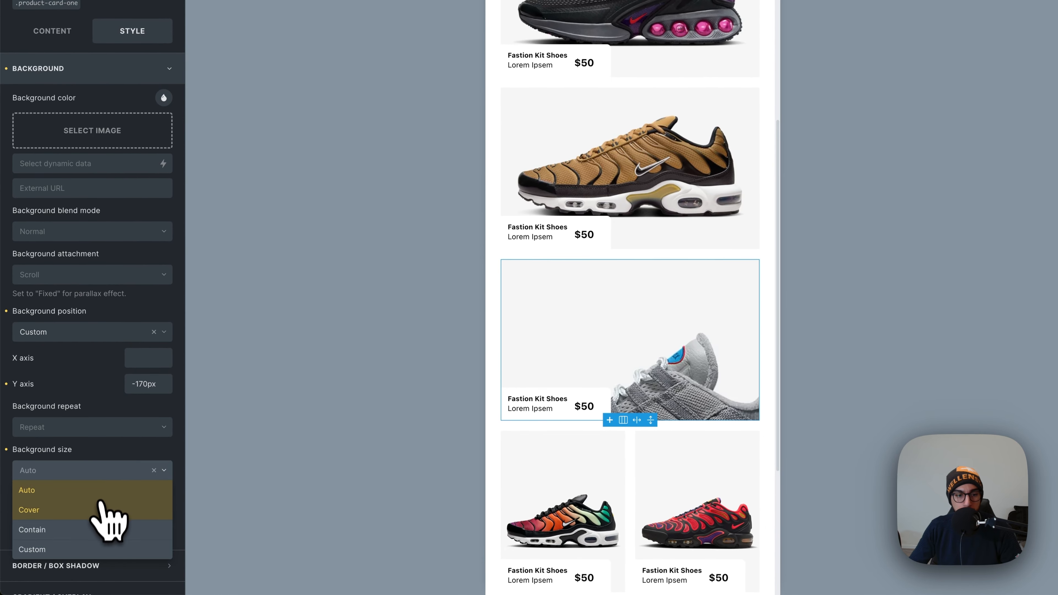
click(100, 506)
click(96, 471)
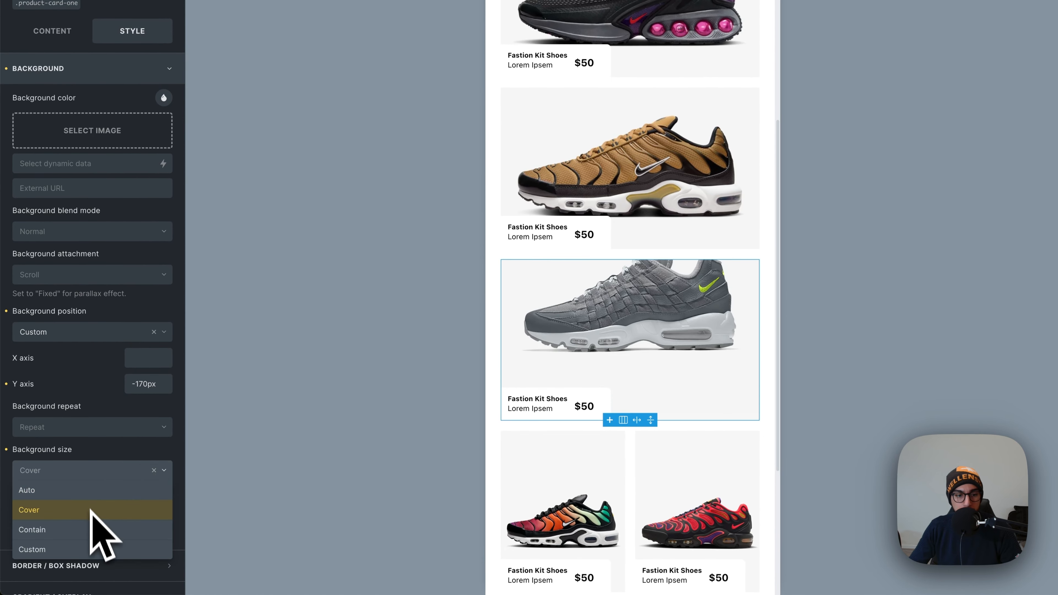
click(96, 528)
Set the Block row two card's background size to Custom with a custom size of 400px
click(90, 471)
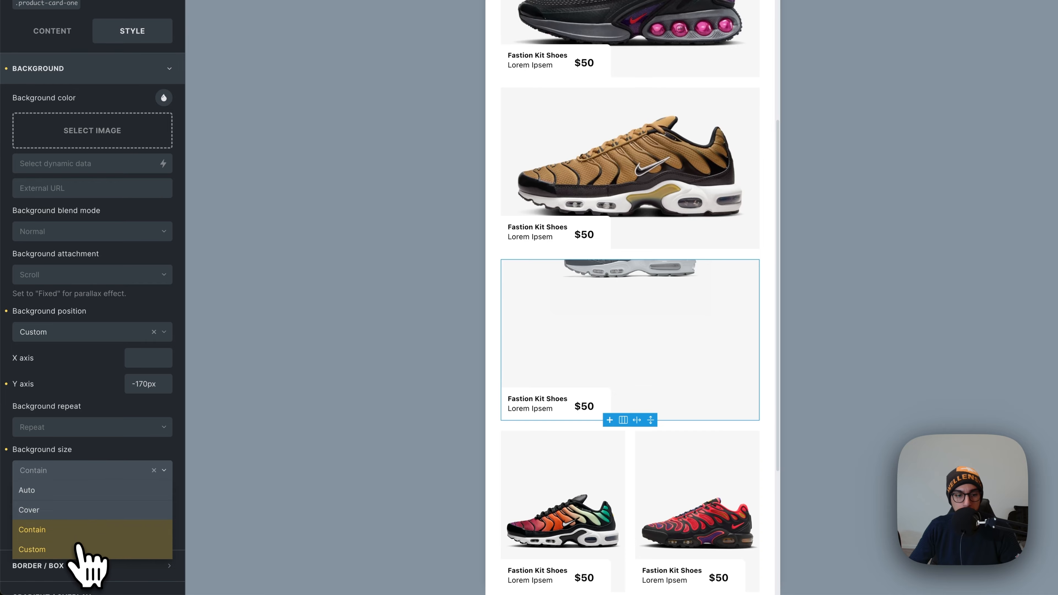
click(79, 550)
click(71, 514)
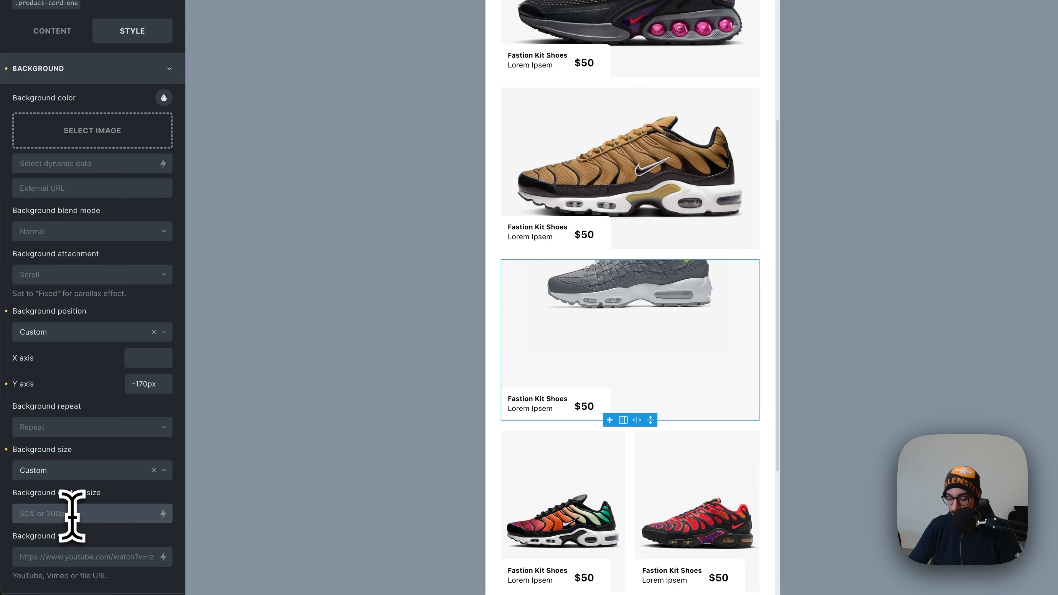
text(400)
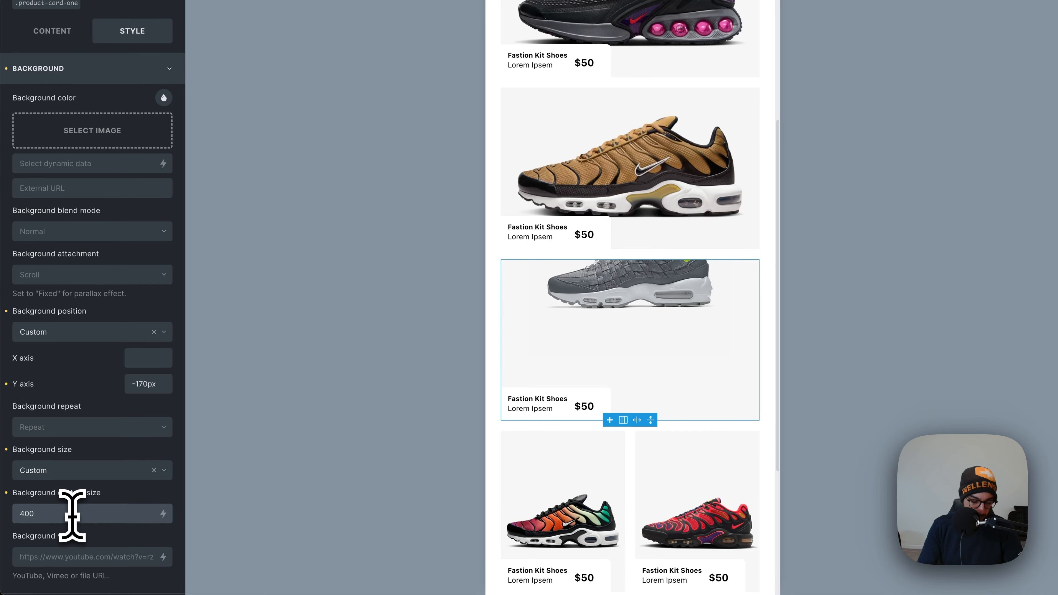
text(px)
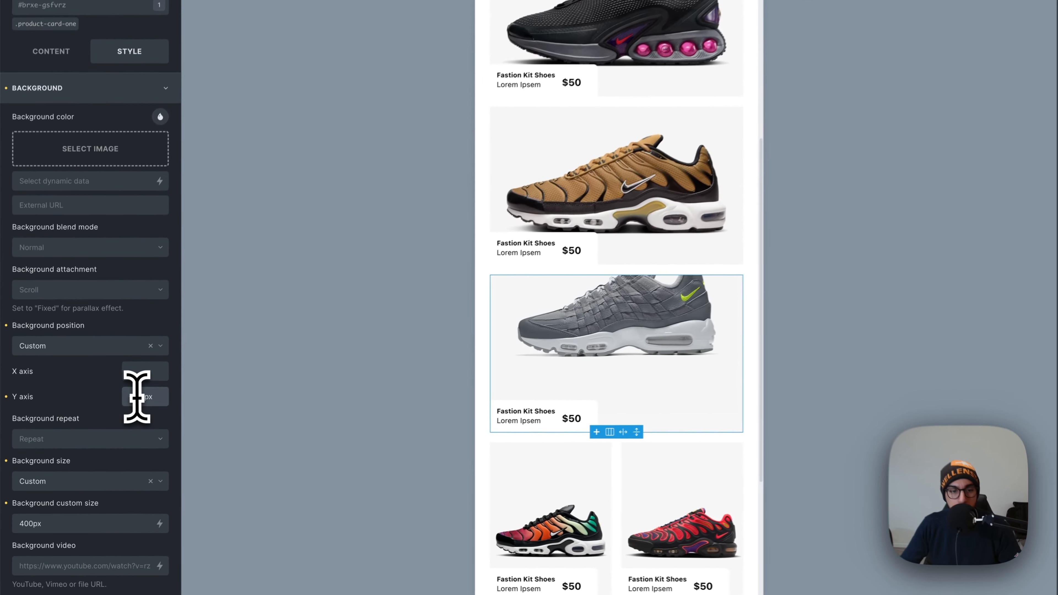
Adjust the Block row two card's background Y axis to -110px
drag(116, 422, 124, 426)
key(BackSpace)
key(BackSpace)
text(20)
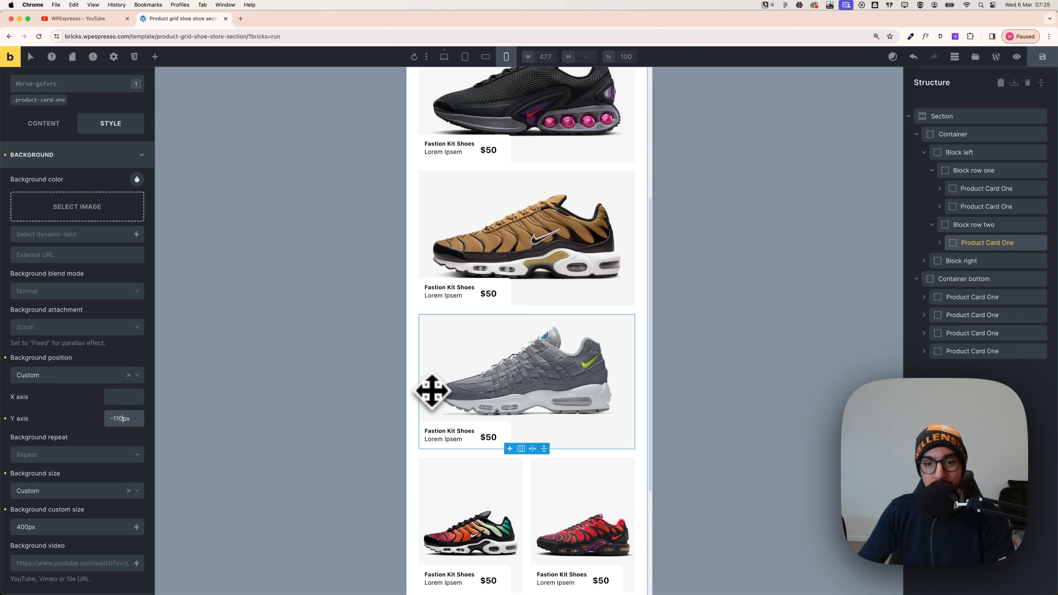
Check the mobile portrait background position settings of both Block row one cards
scroll(432, 387, up, 3)
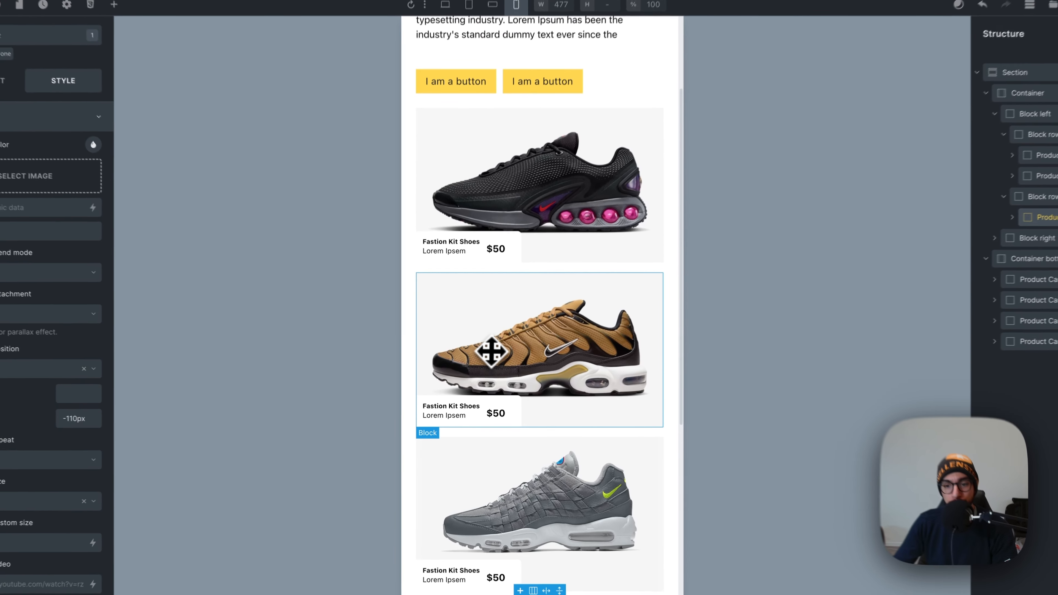
click(486, 361)
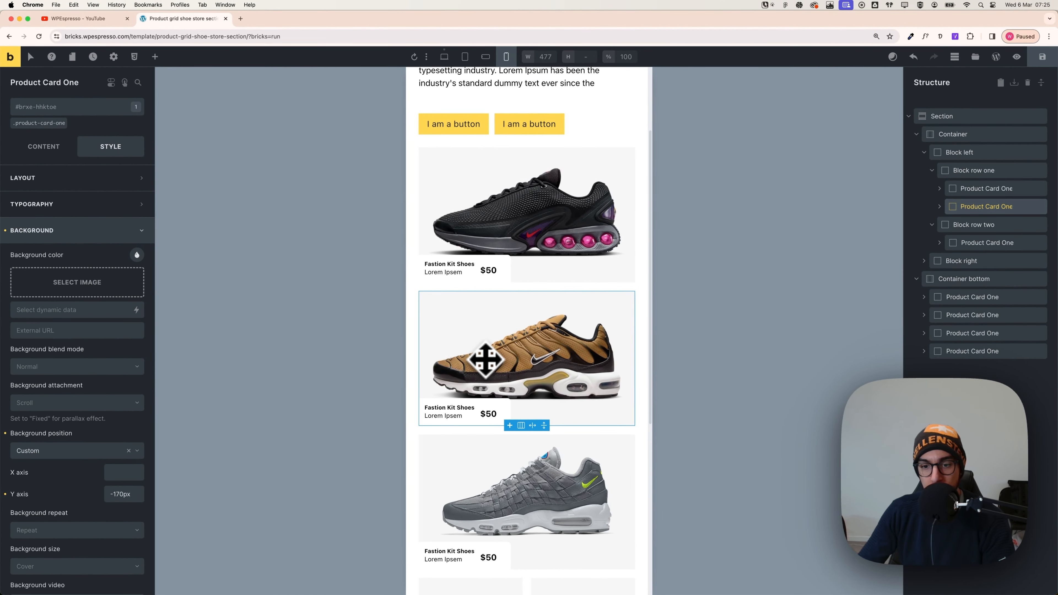
click(517, 229)
scroll(530, 320, up, 3)
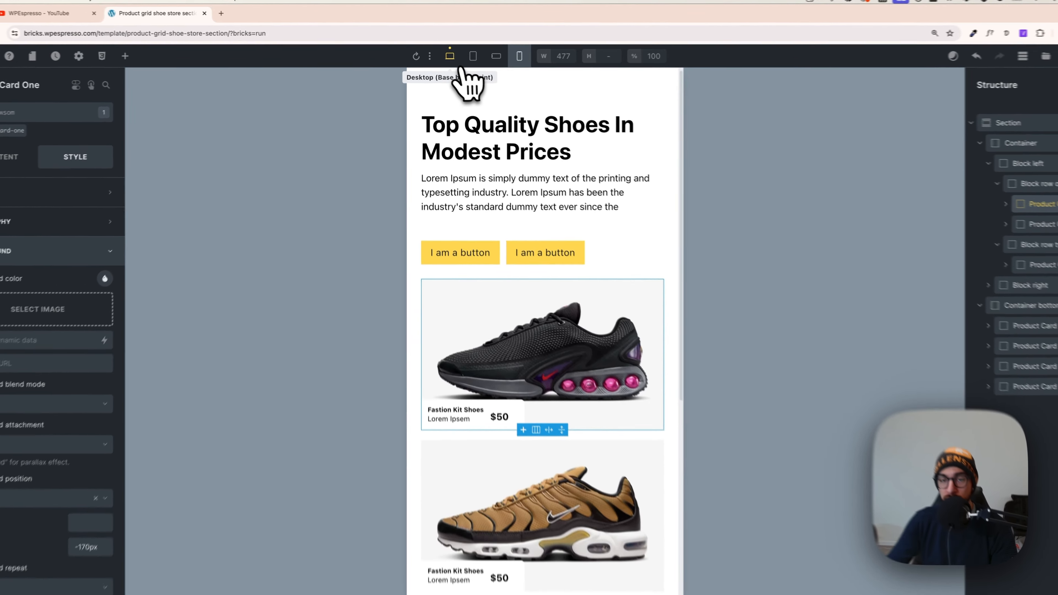
Review the finished section at the desktop, tablet, mobile landscape and mobile portrait breakpoints, looking over every card in portrait
click(444, 57)
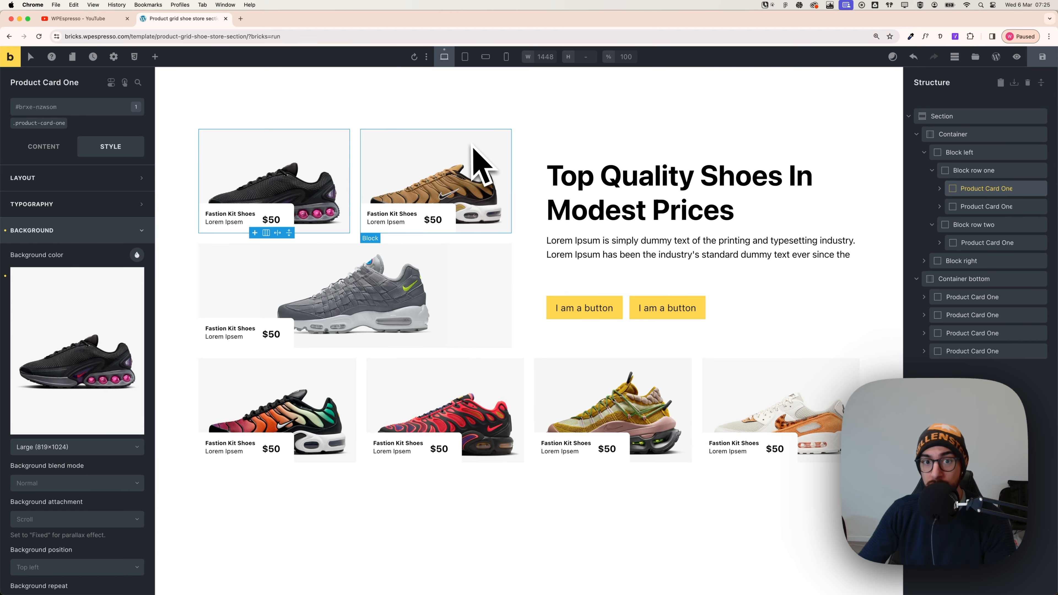
click(464, 57)
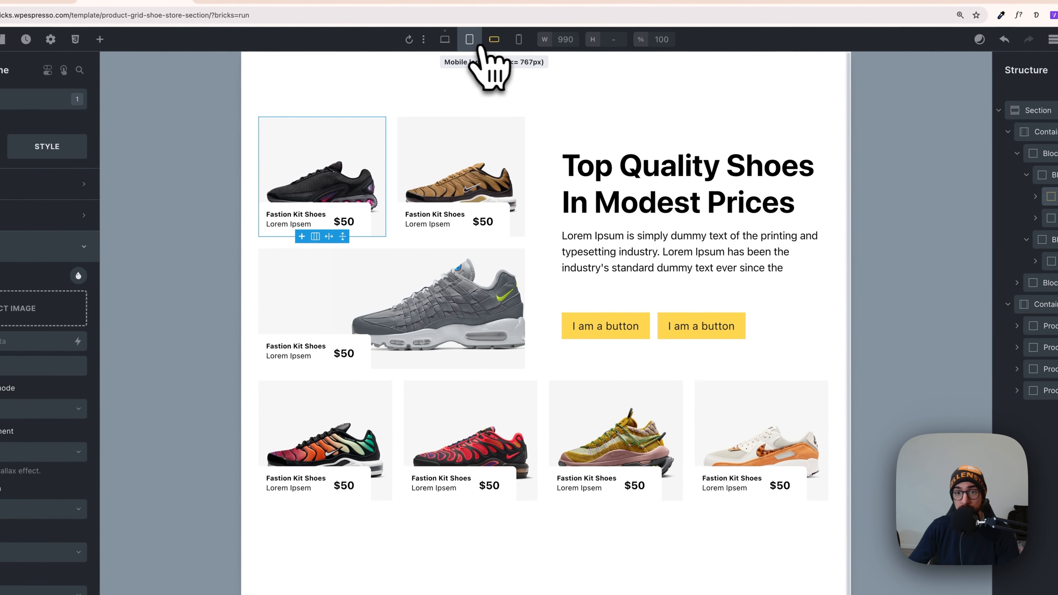
click(495, 40)
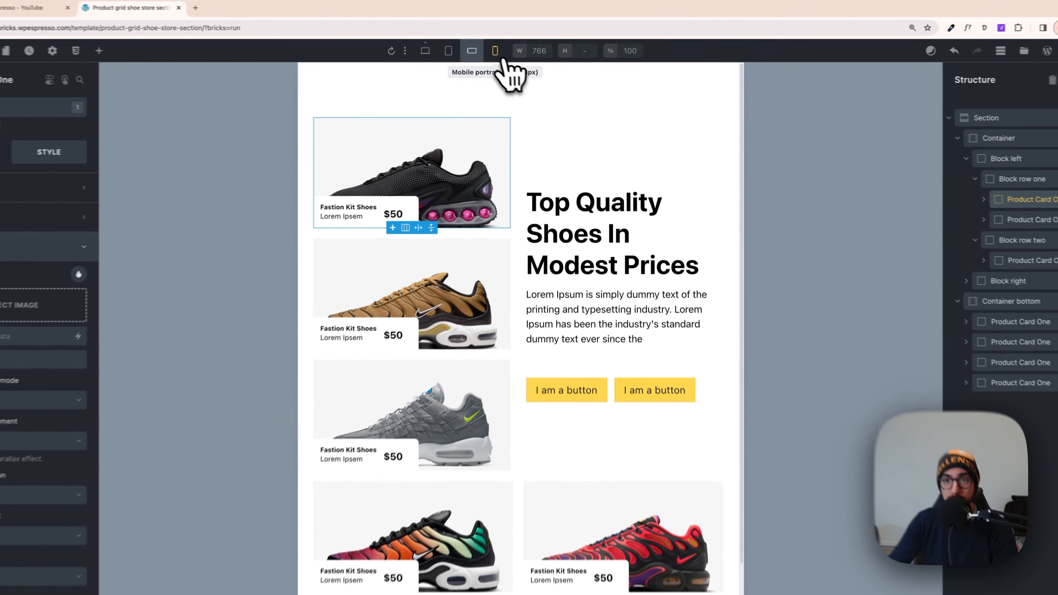
click(518, 40)
scroll(520, 250, down, 3)
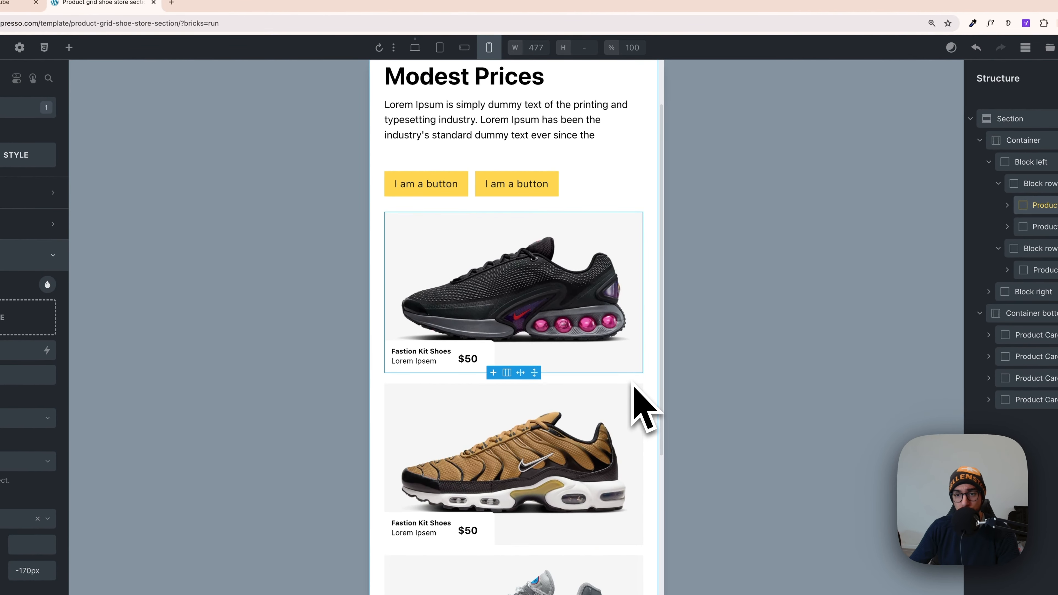
scroll(629, 392, down, 3)
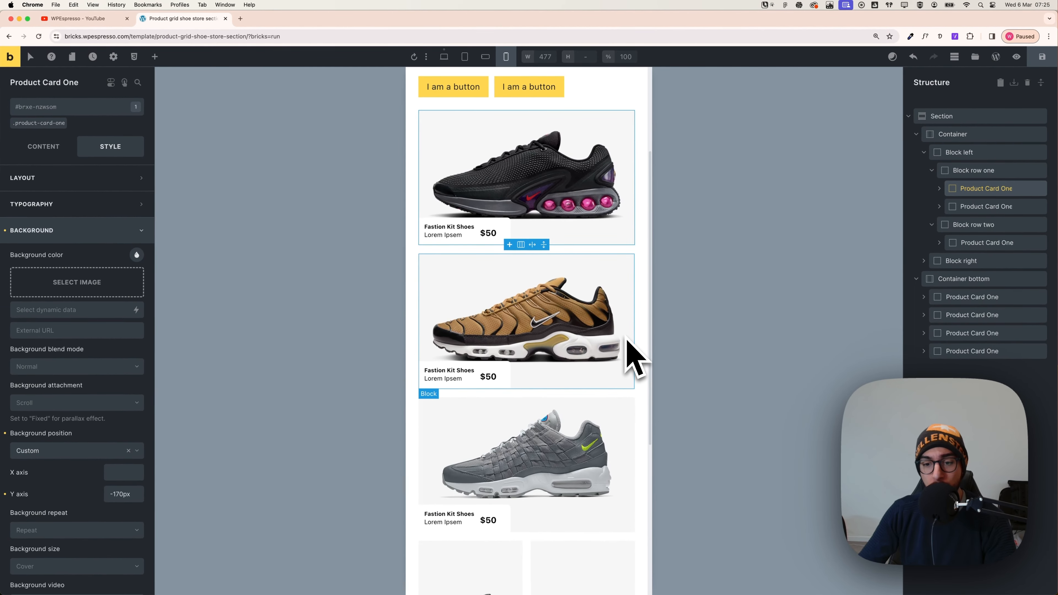
scroll(636, 358, down, 3)
scroll(624, 333, down, 3)
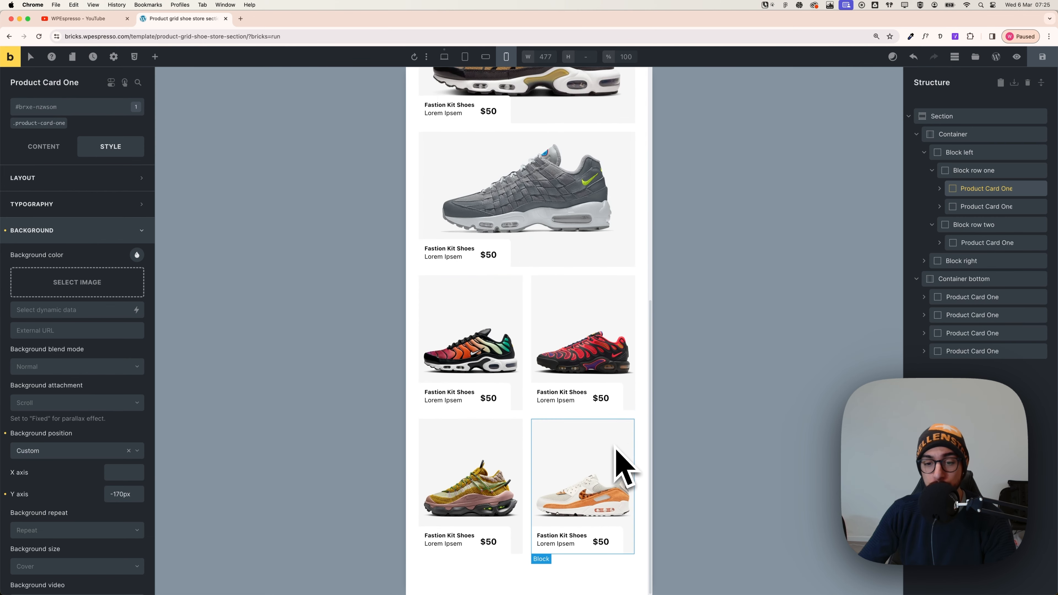
scroll(623, 458, up, 10)
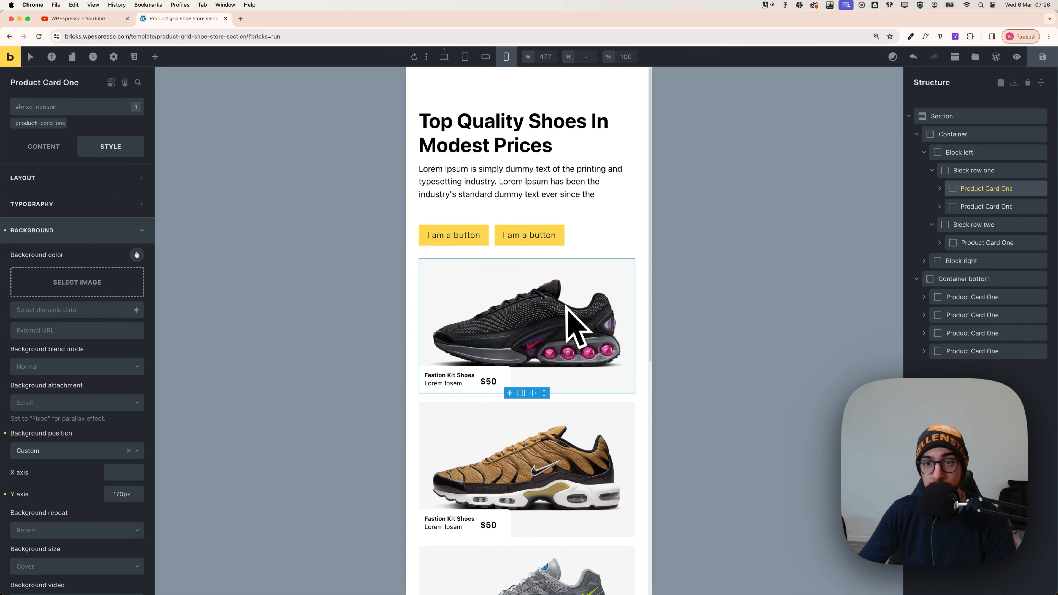